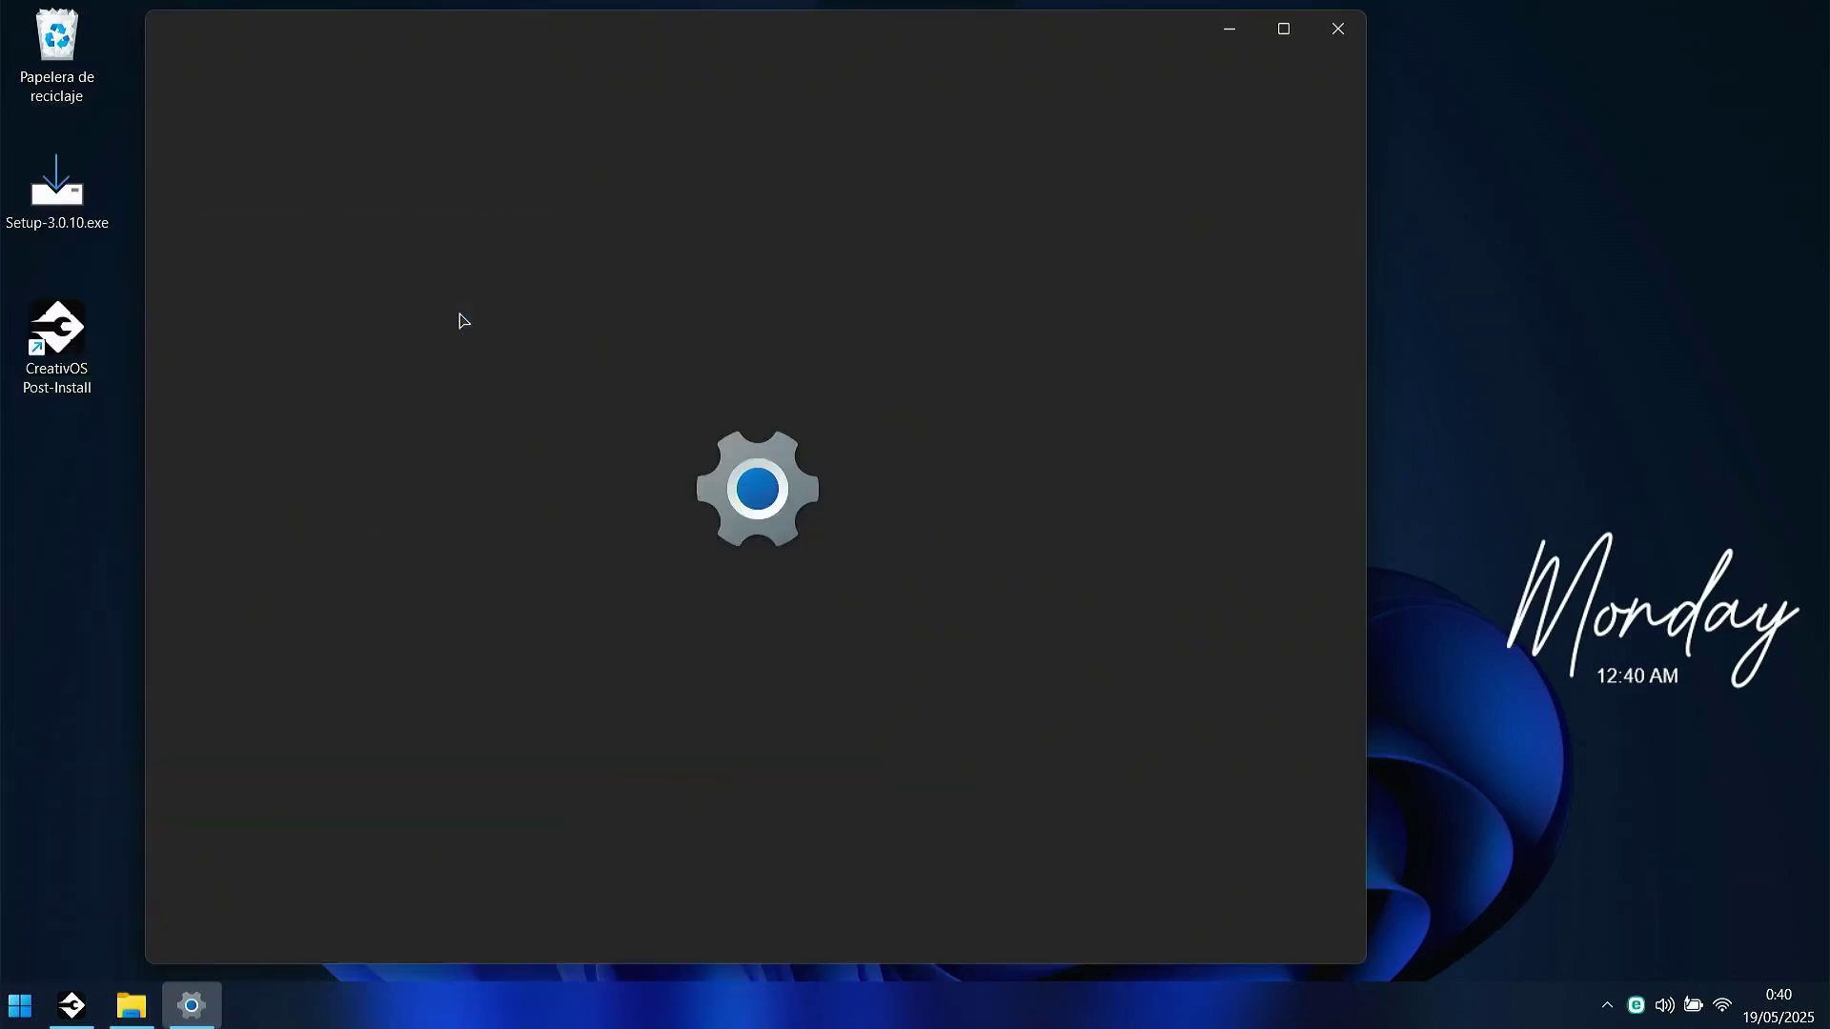
Step: Close the Settings window and switch to the running CreativOS Post-Install app
drag(787, 59, 1086, 98)
click(1282, 55)
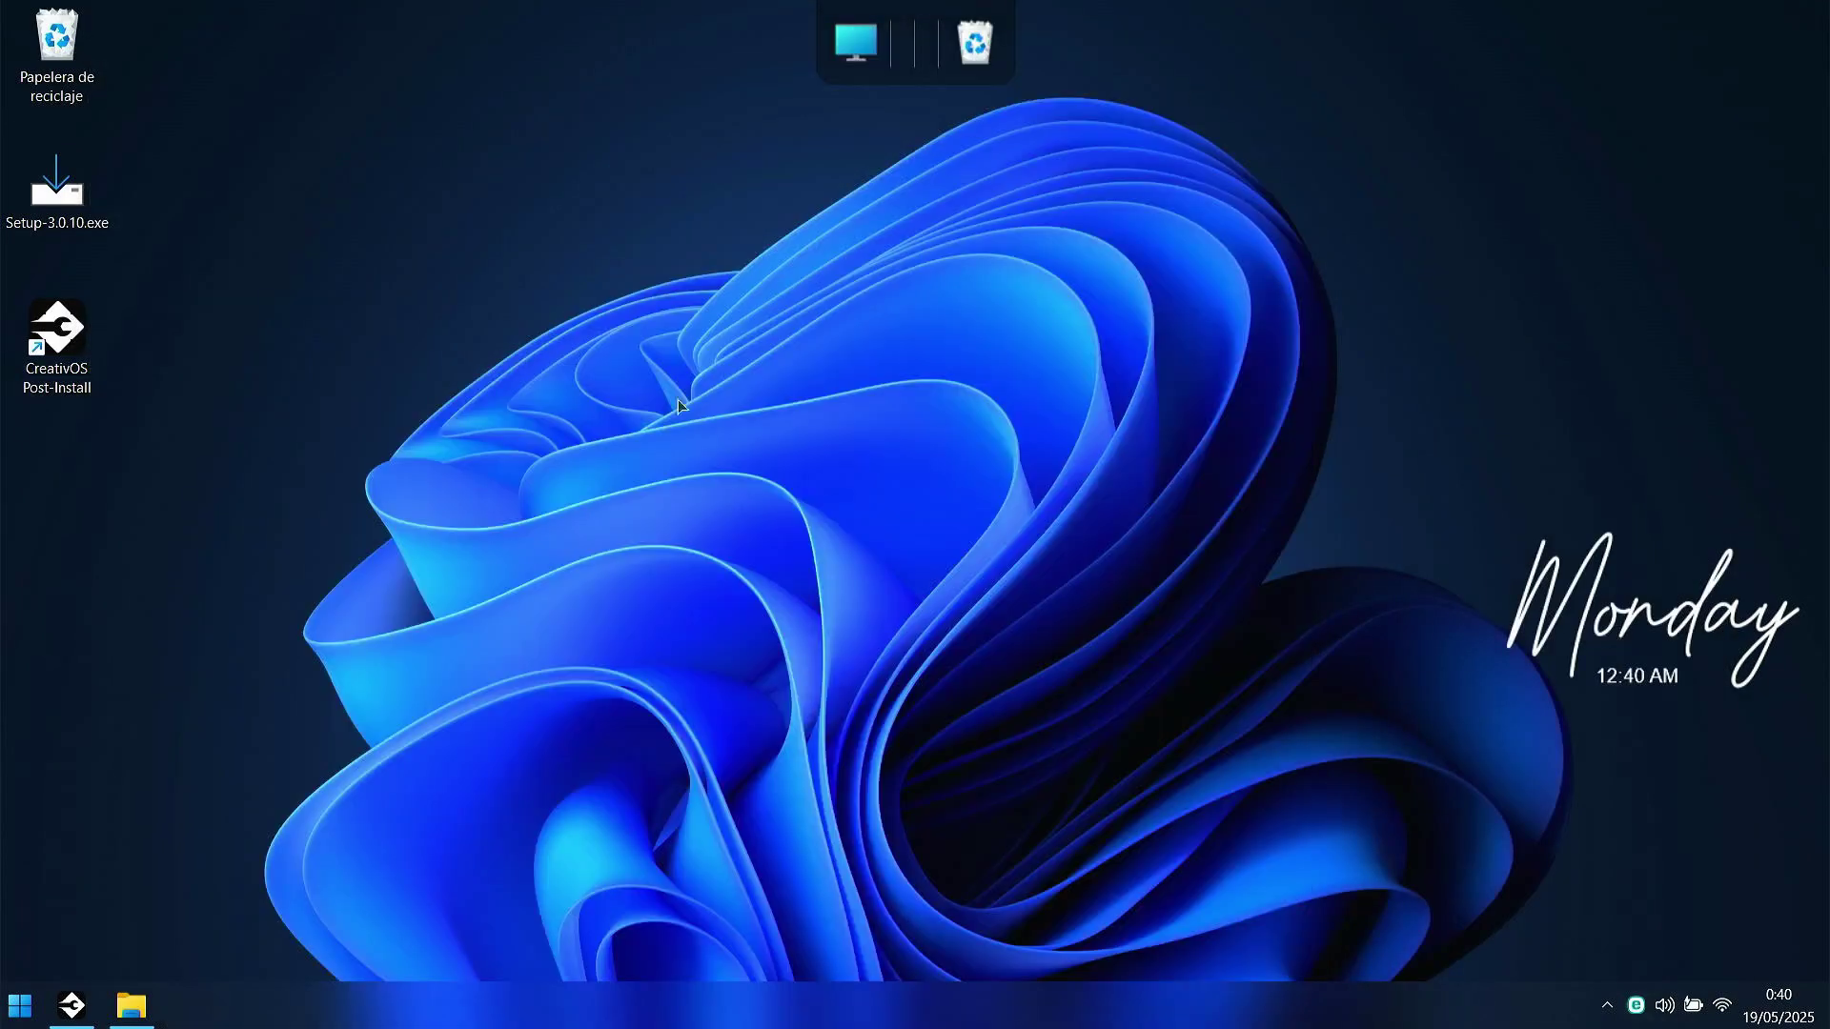
click(71, 1005)
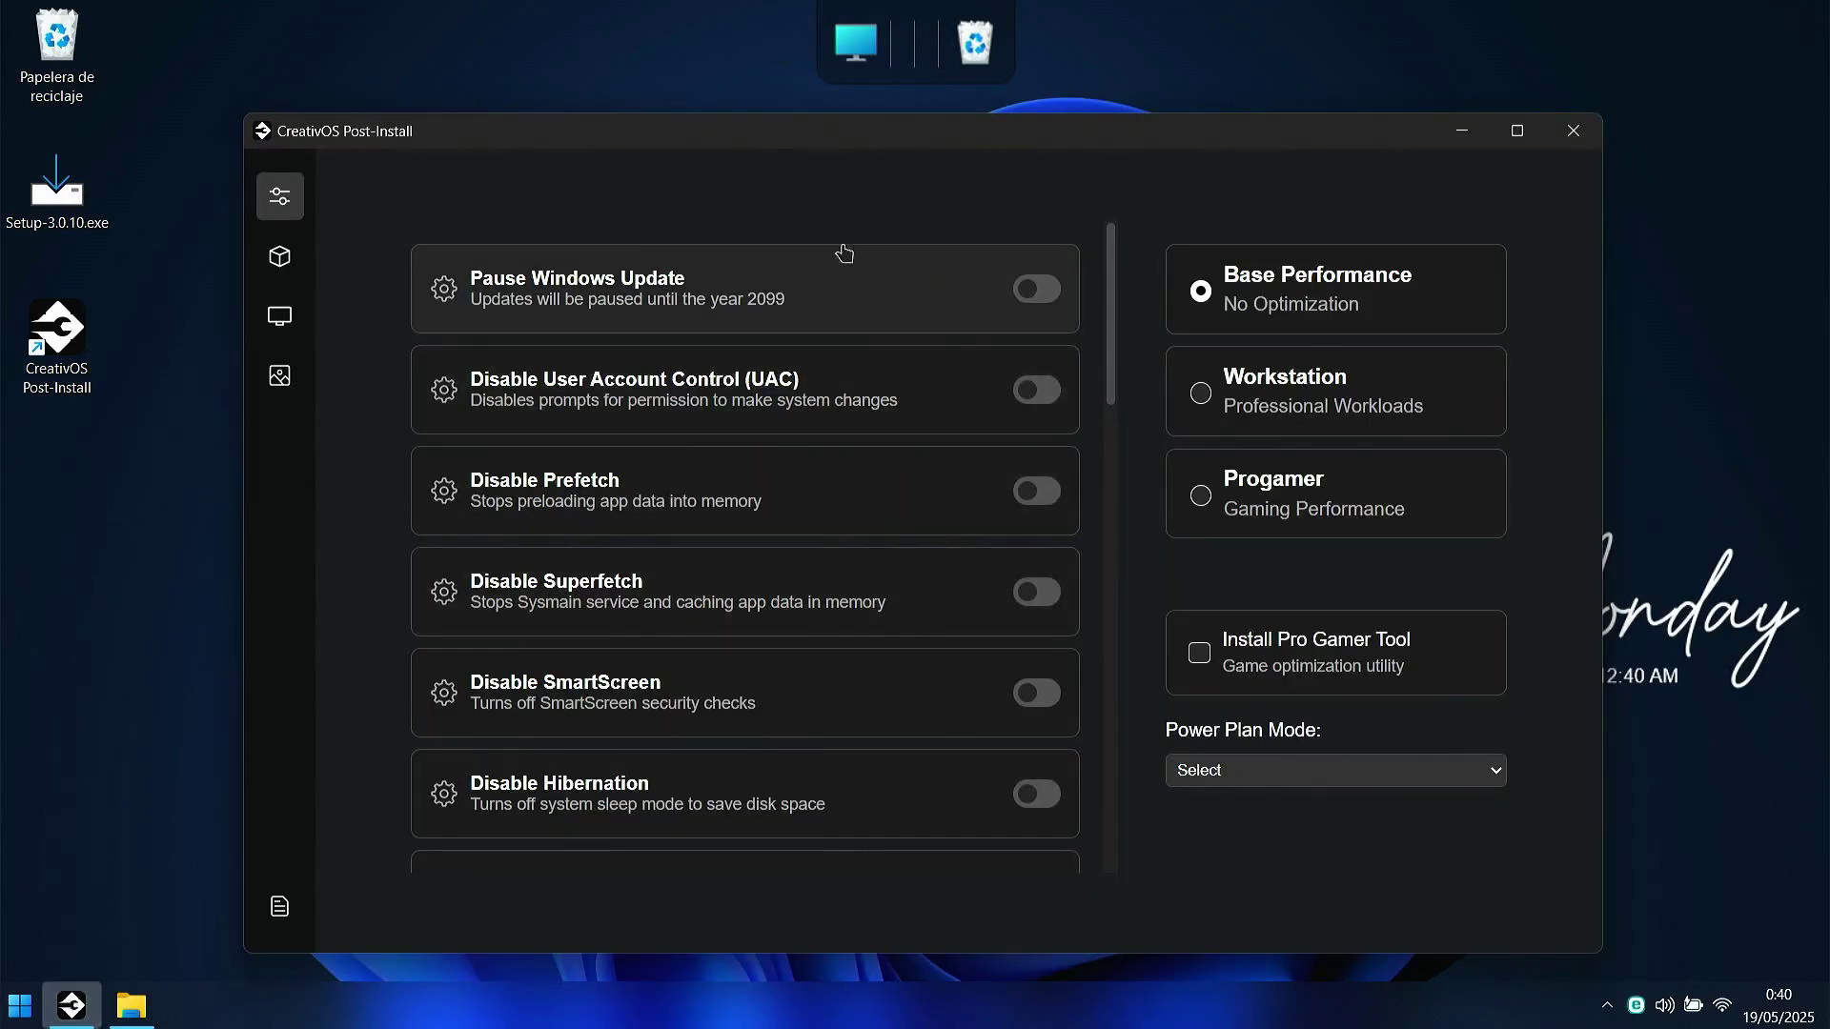
Step: Review the system optimization toggles and the available Power Plan Mode options
scroll(890, 360, down, 12)
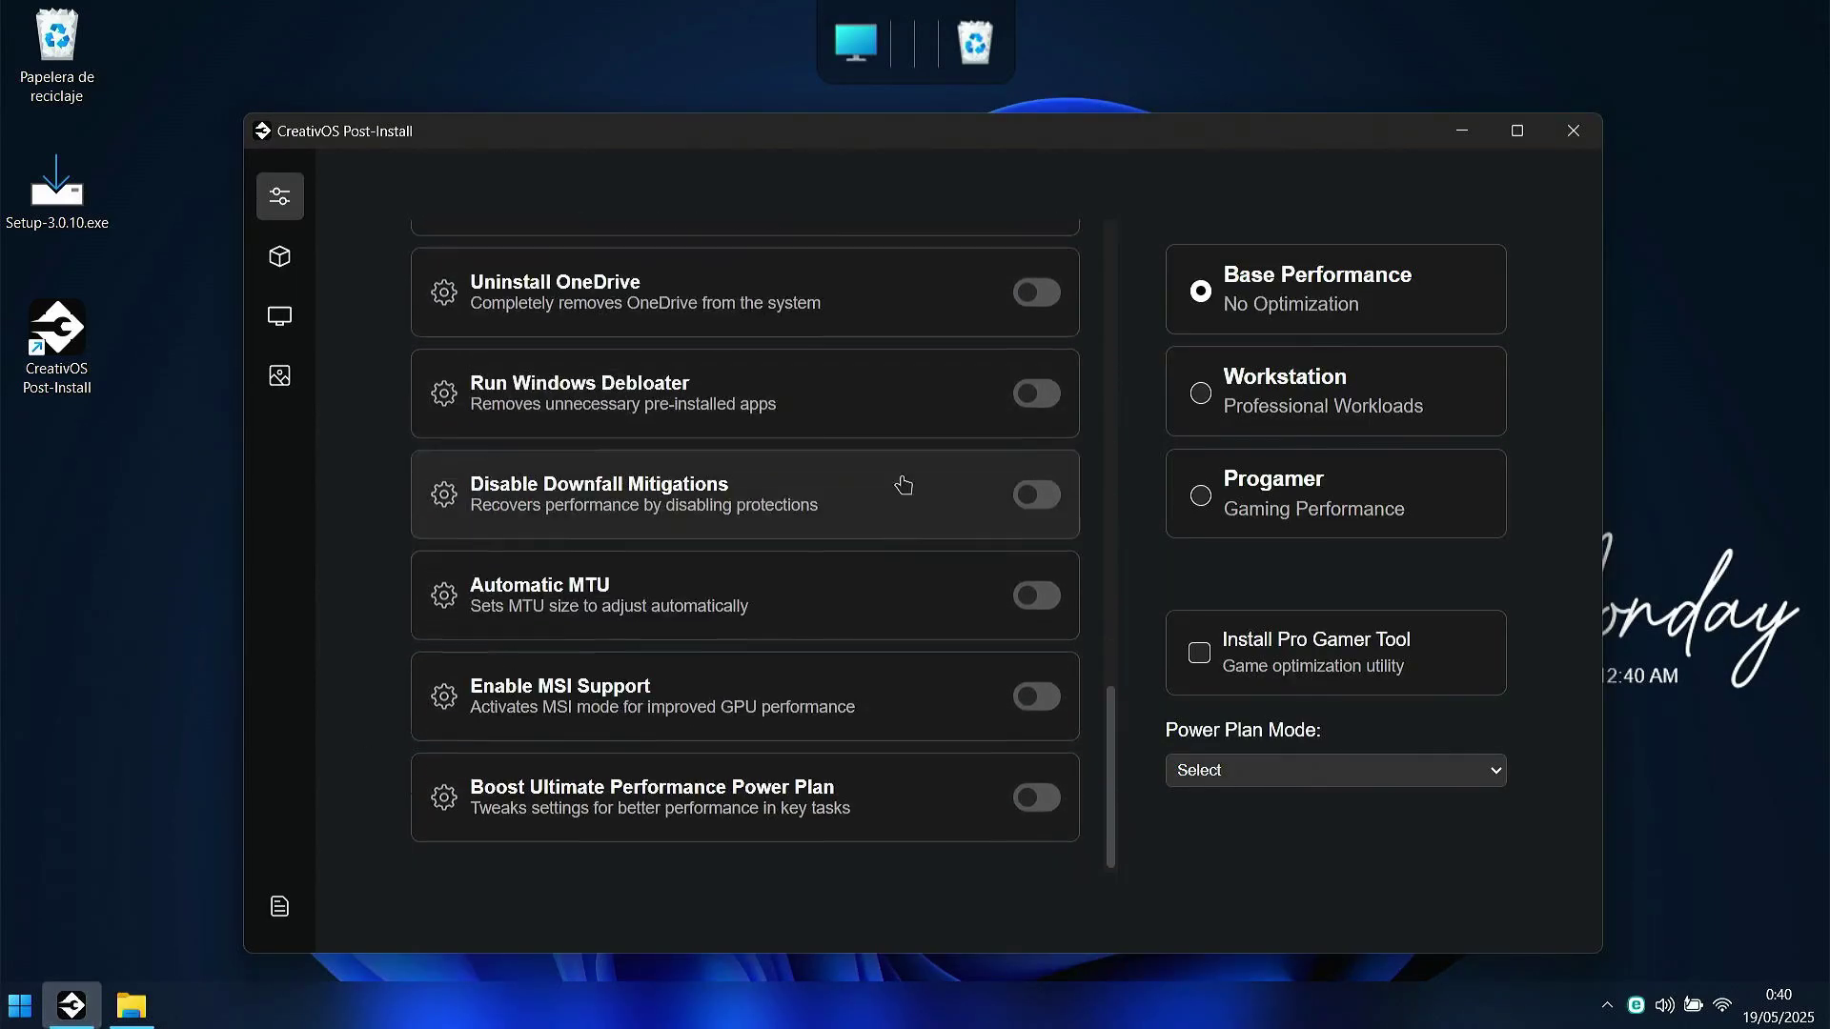
scroll(925, 643, up, 3)
click(1281, 770)
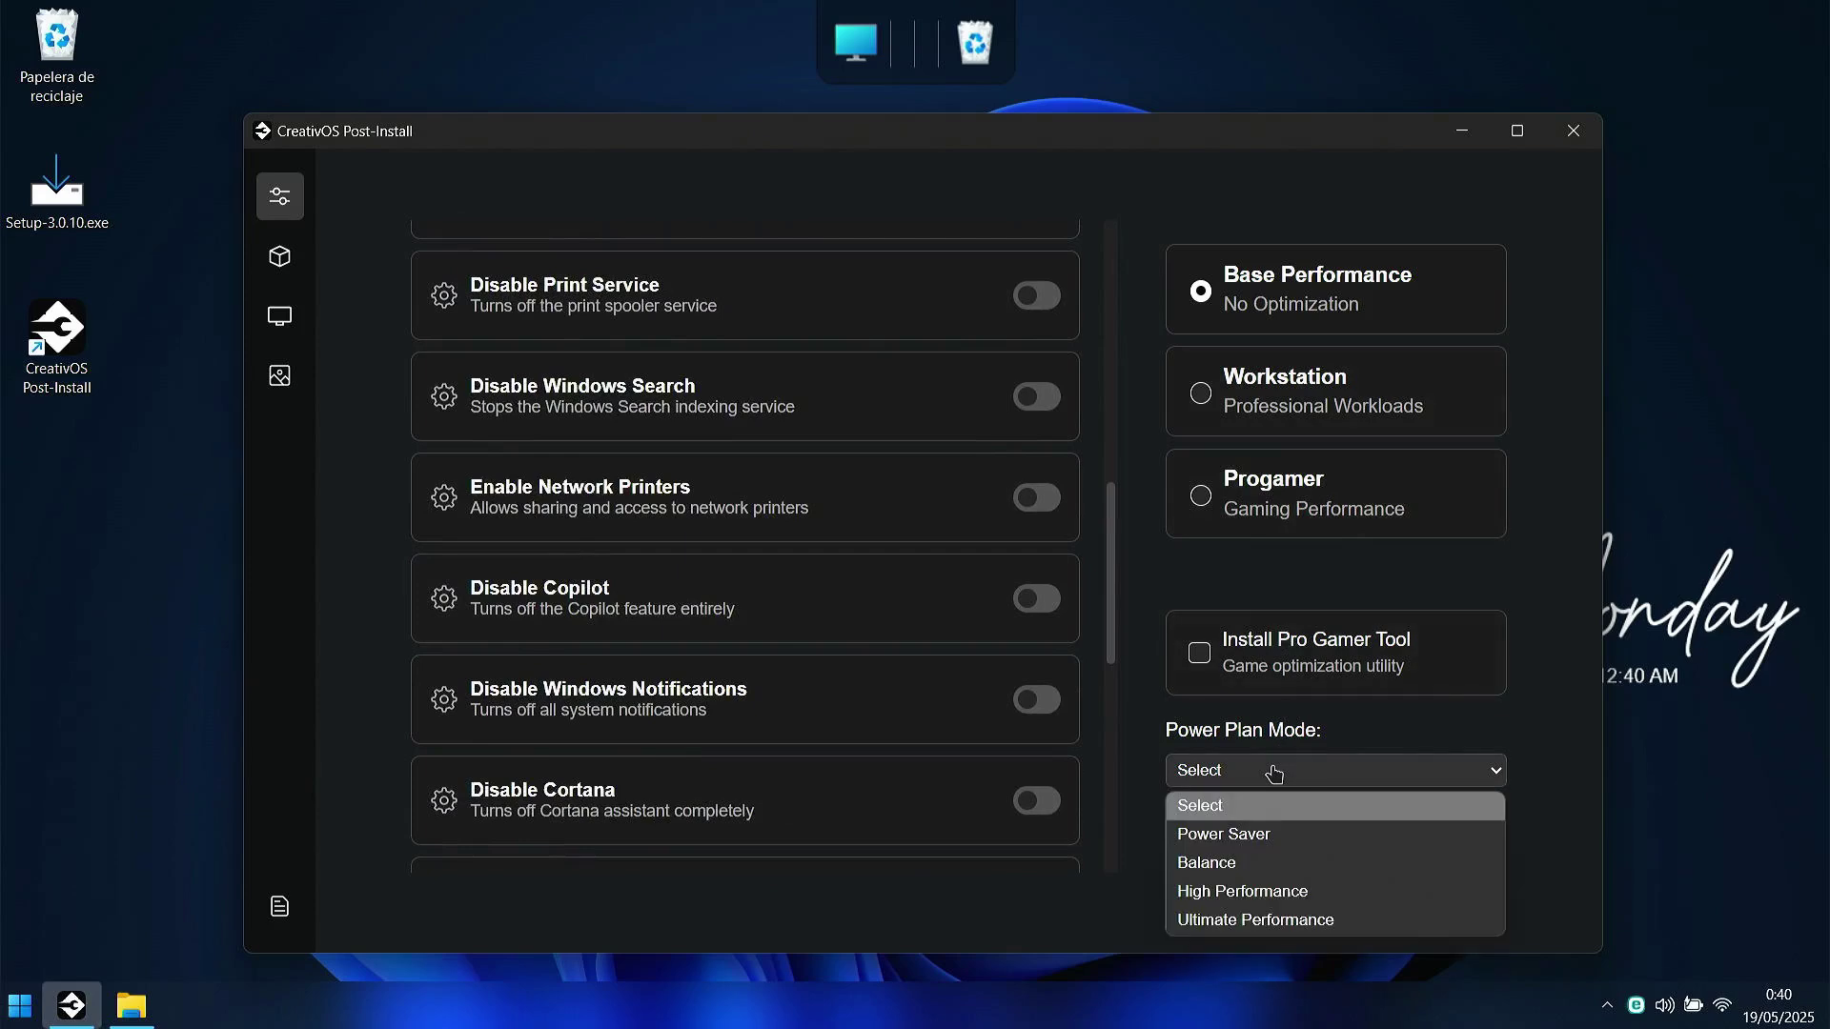
click(1278, 765)
Step: Browse the full catalog of installable applications and mark EaseUS Data Recovery 2025 for installation
click(280, 257)
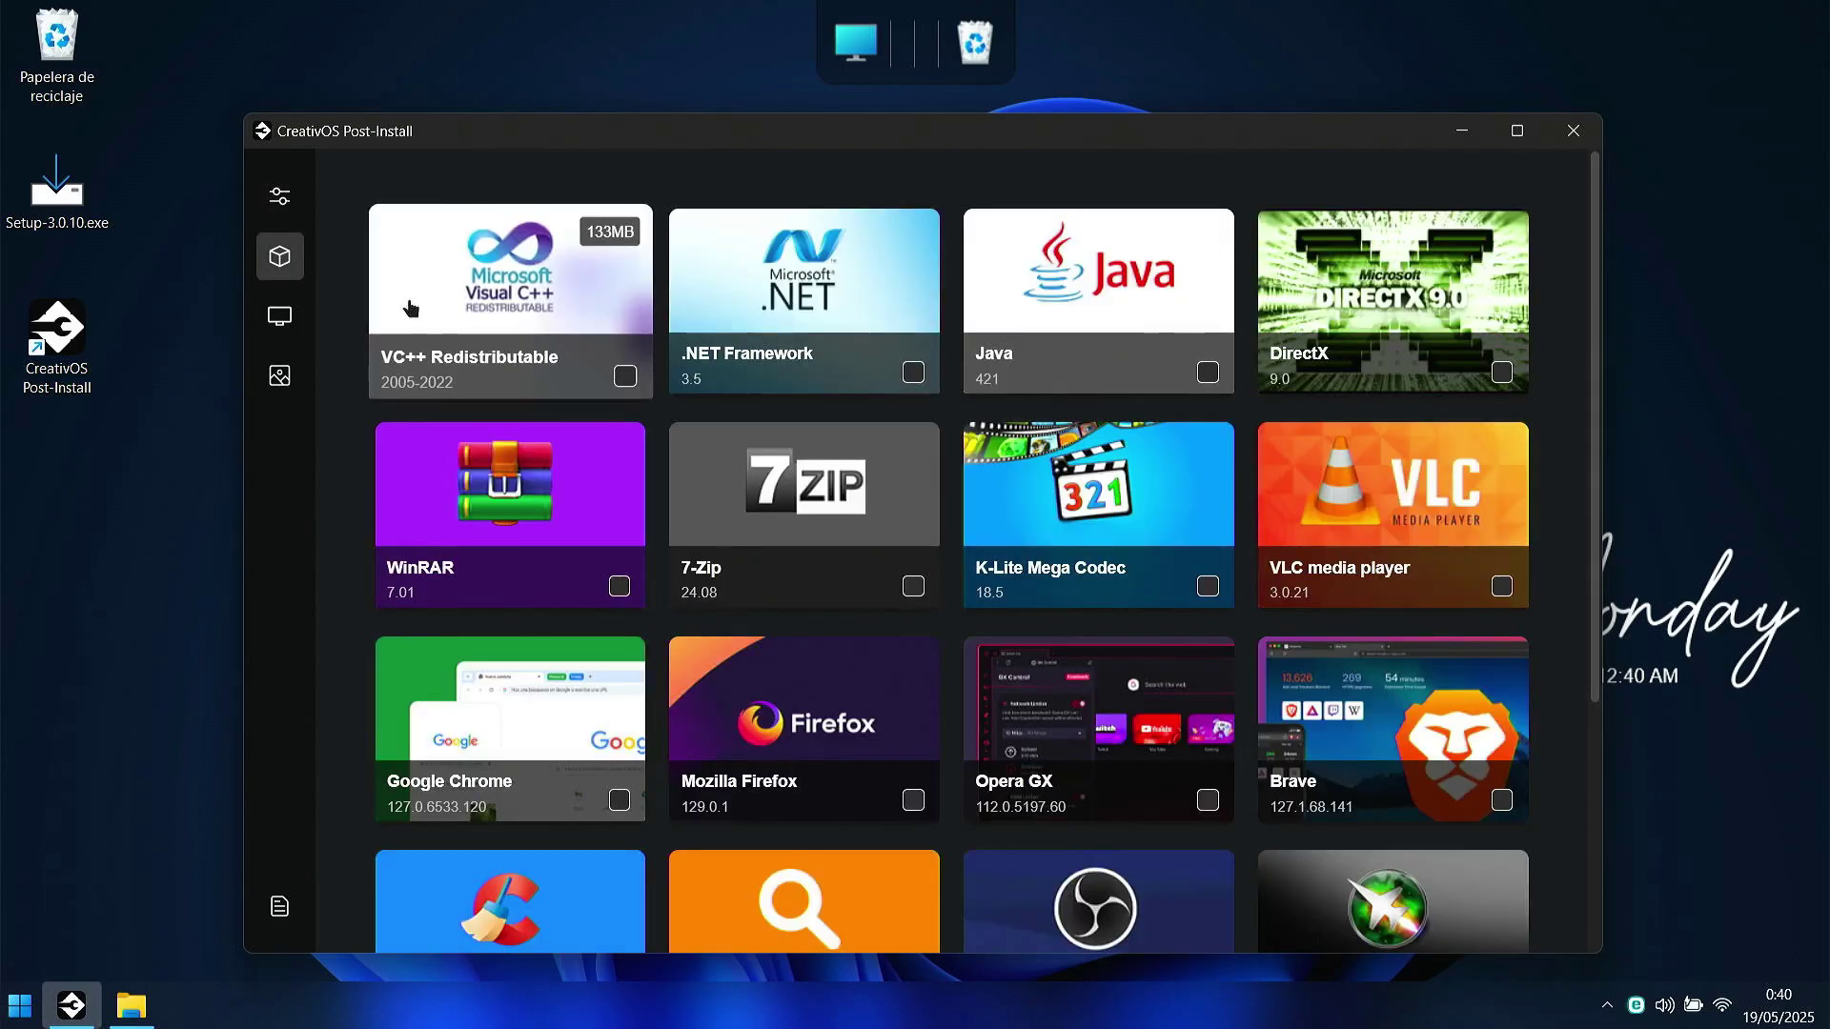
scroll(701, 537, down, 4)
scroll(700, 537, down, 4)
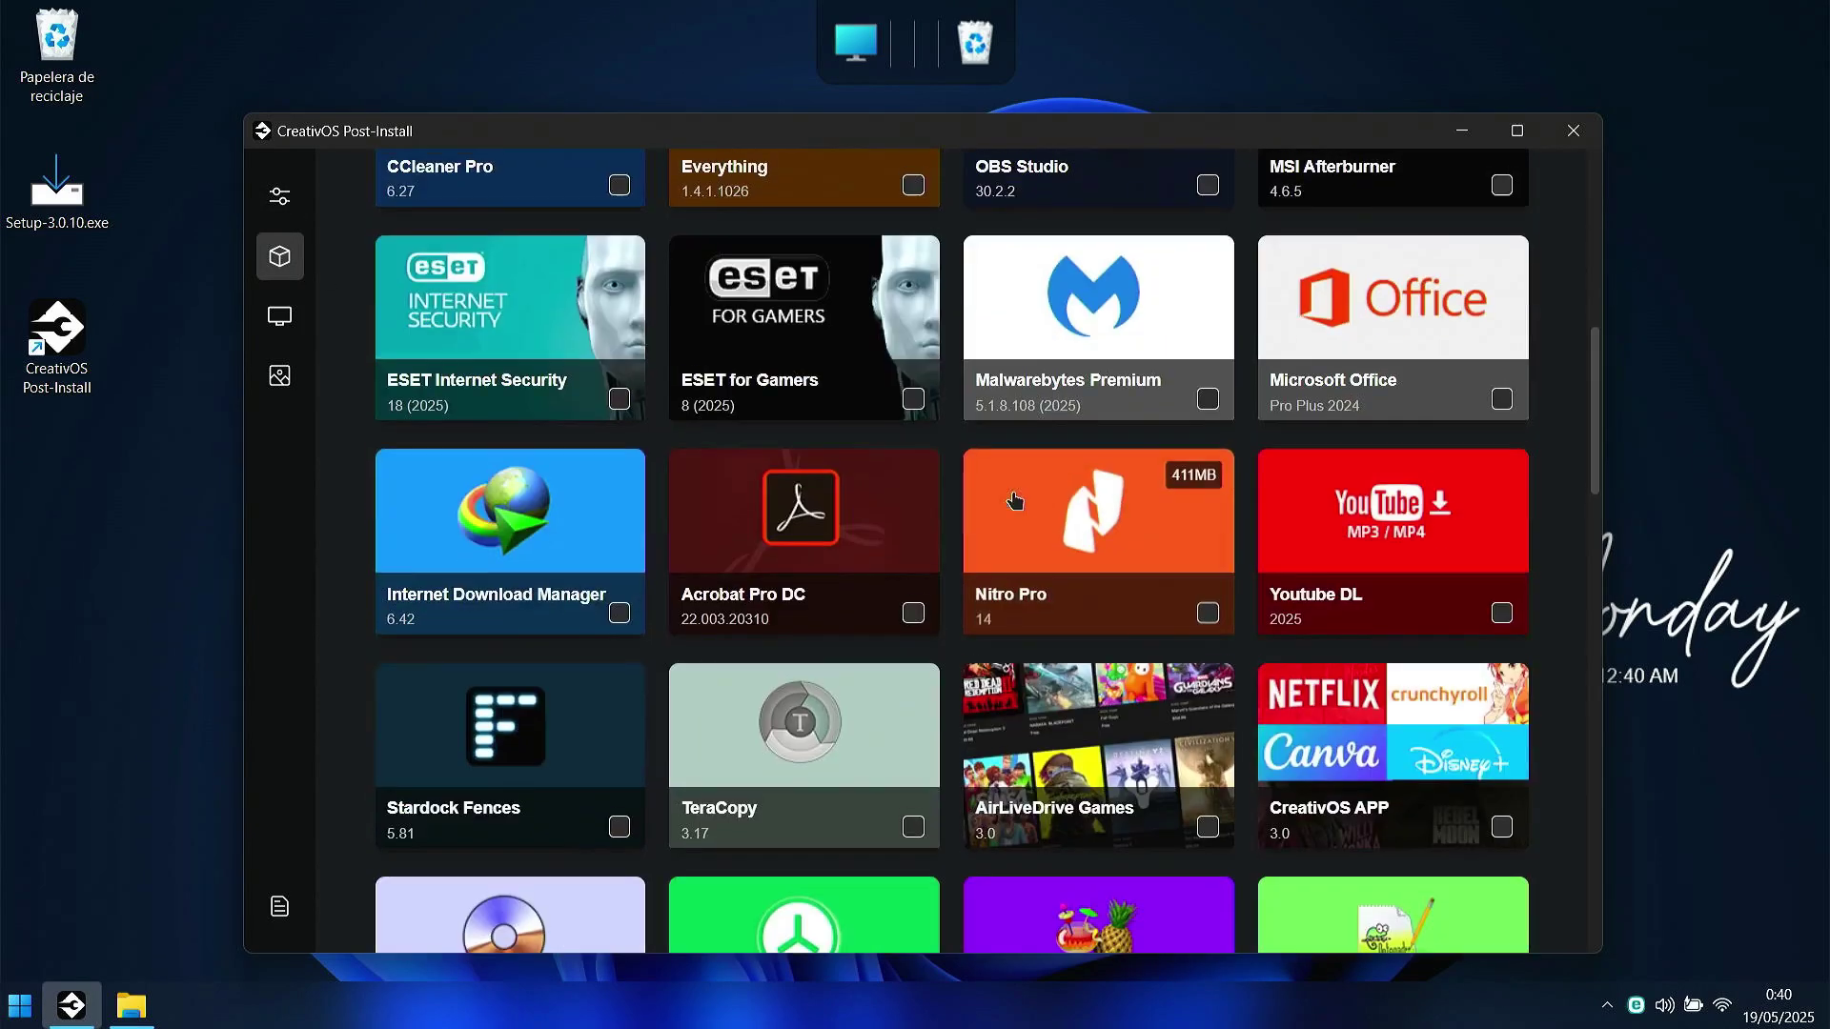
scroll(757, 560, down, 4)
scroll(758, 560, down, 6)
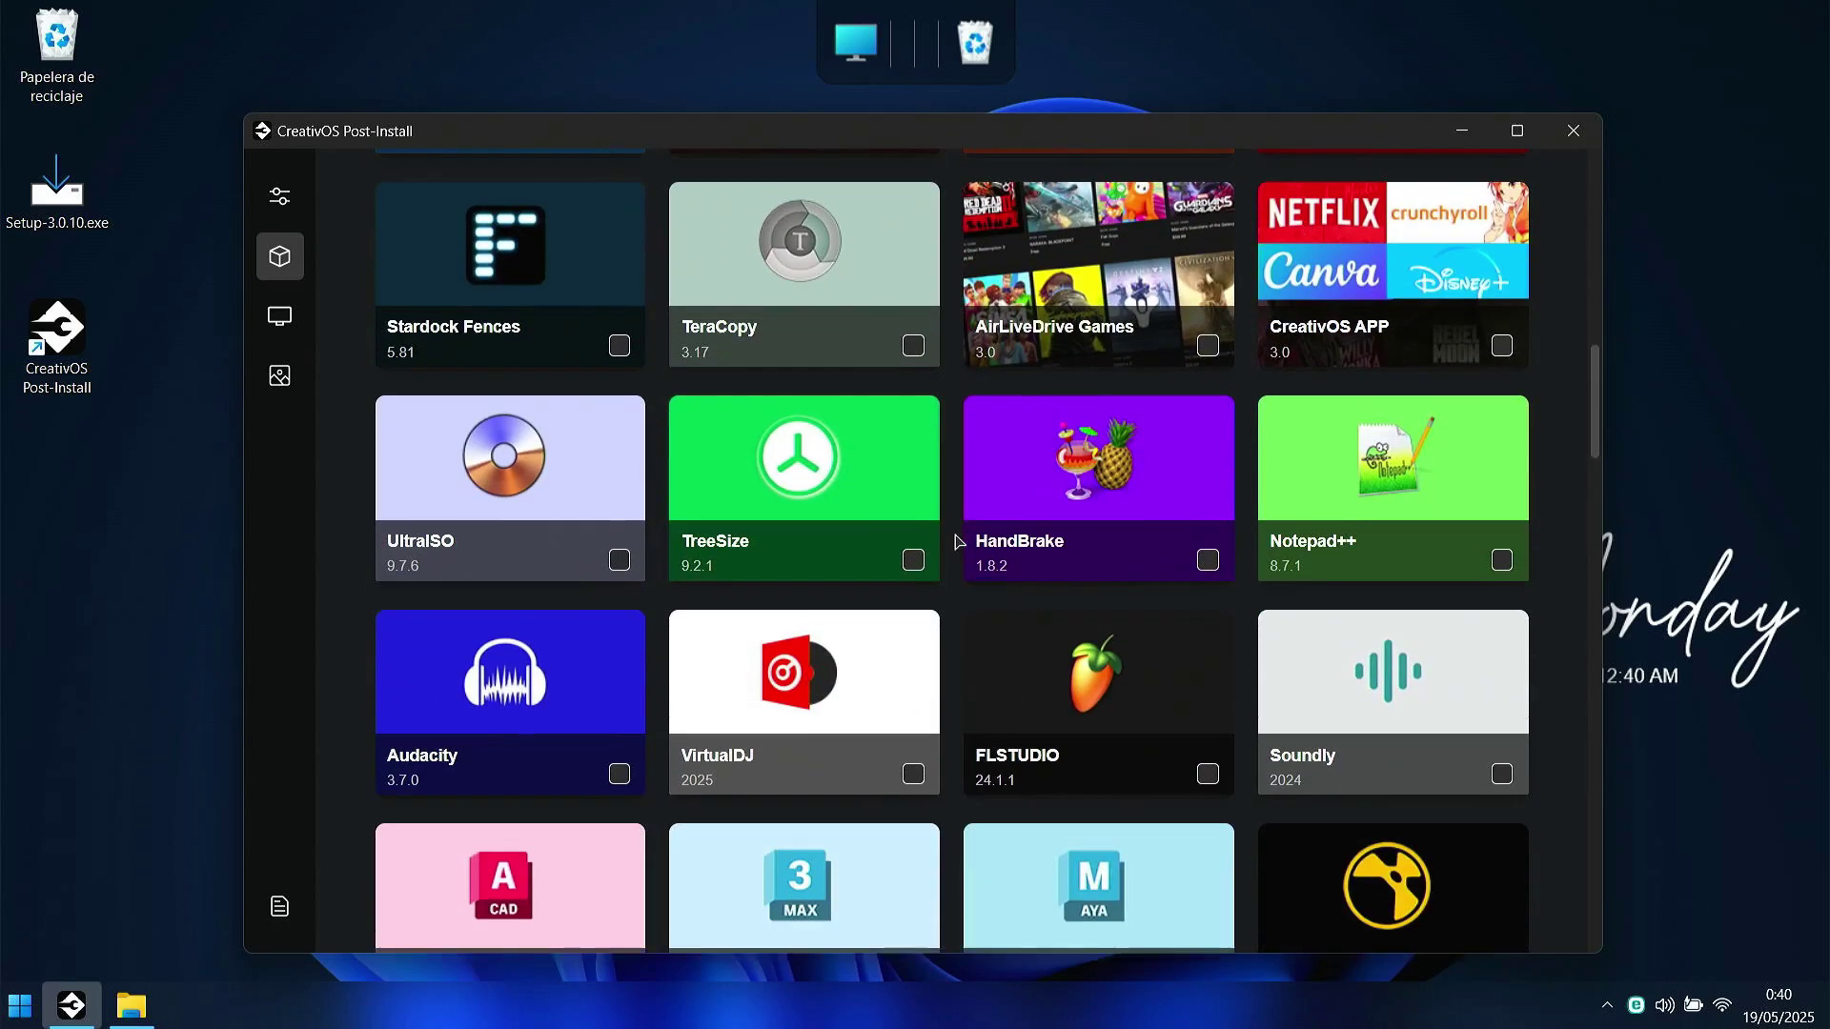
scroll(1076, 516, up, 4)
scroll(1076, 515, up, 2)
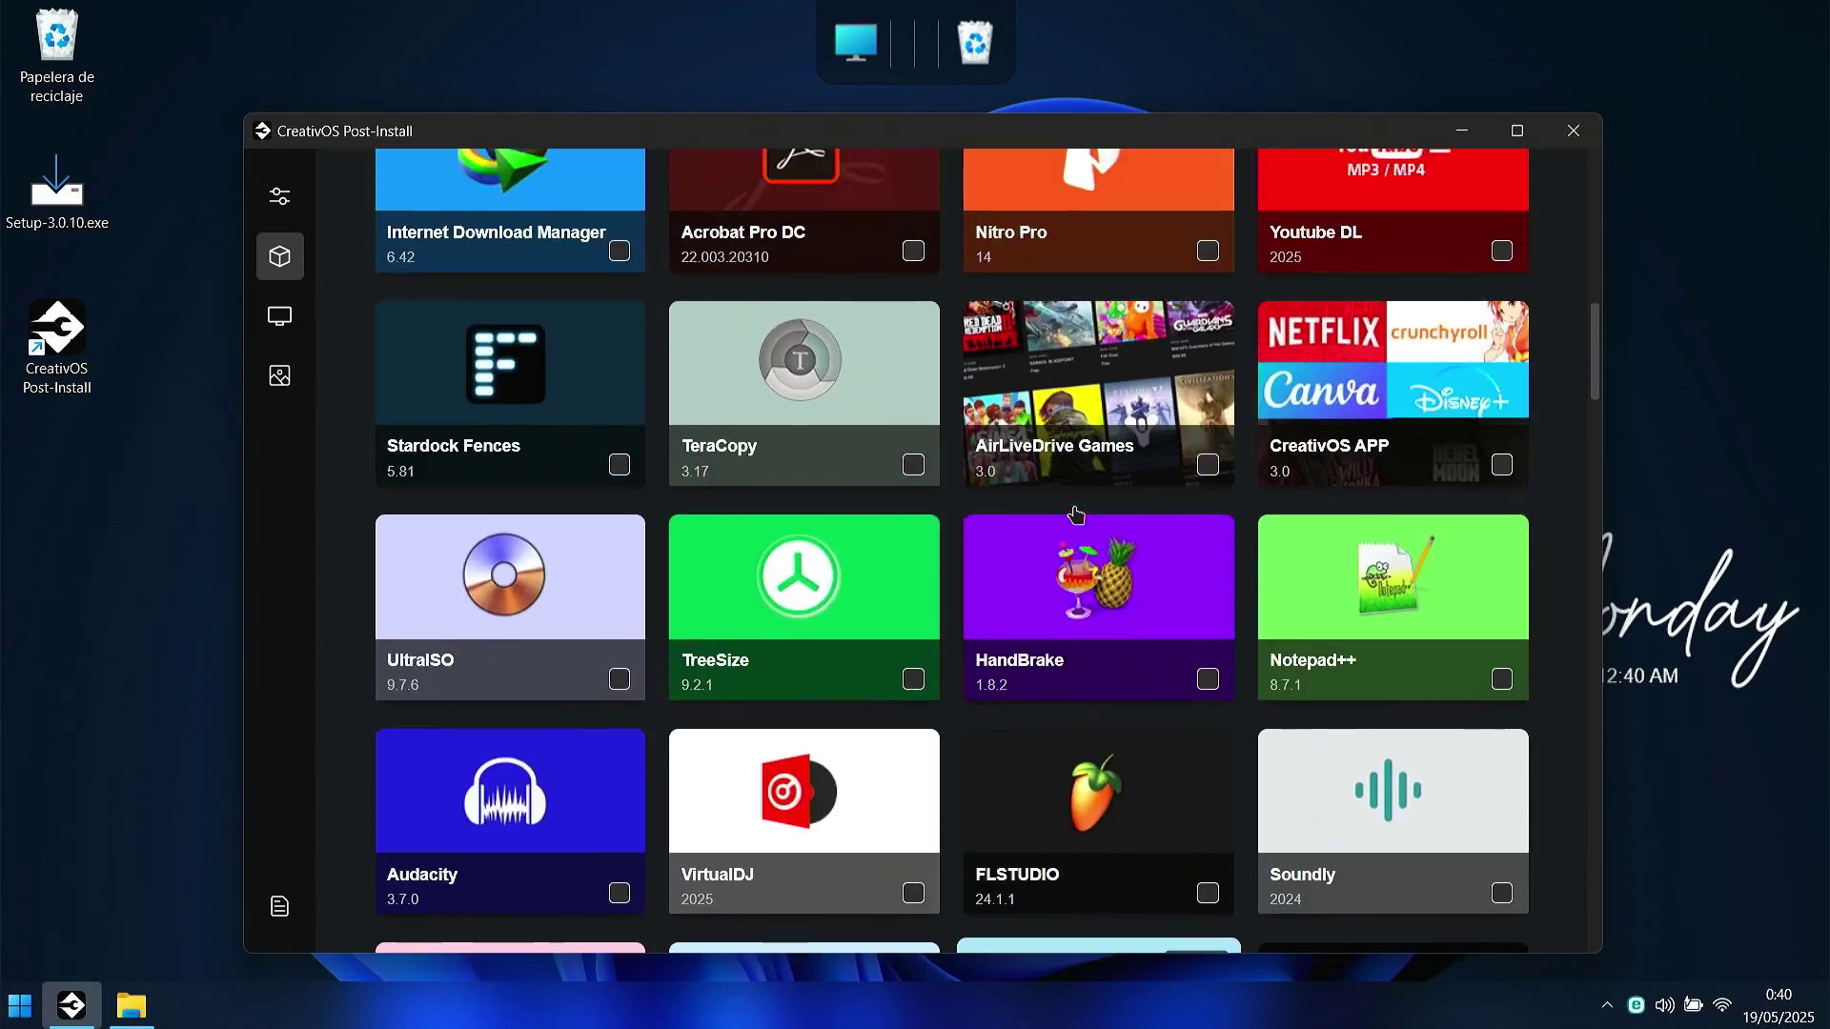
scroll(1348, 494, down, 4)
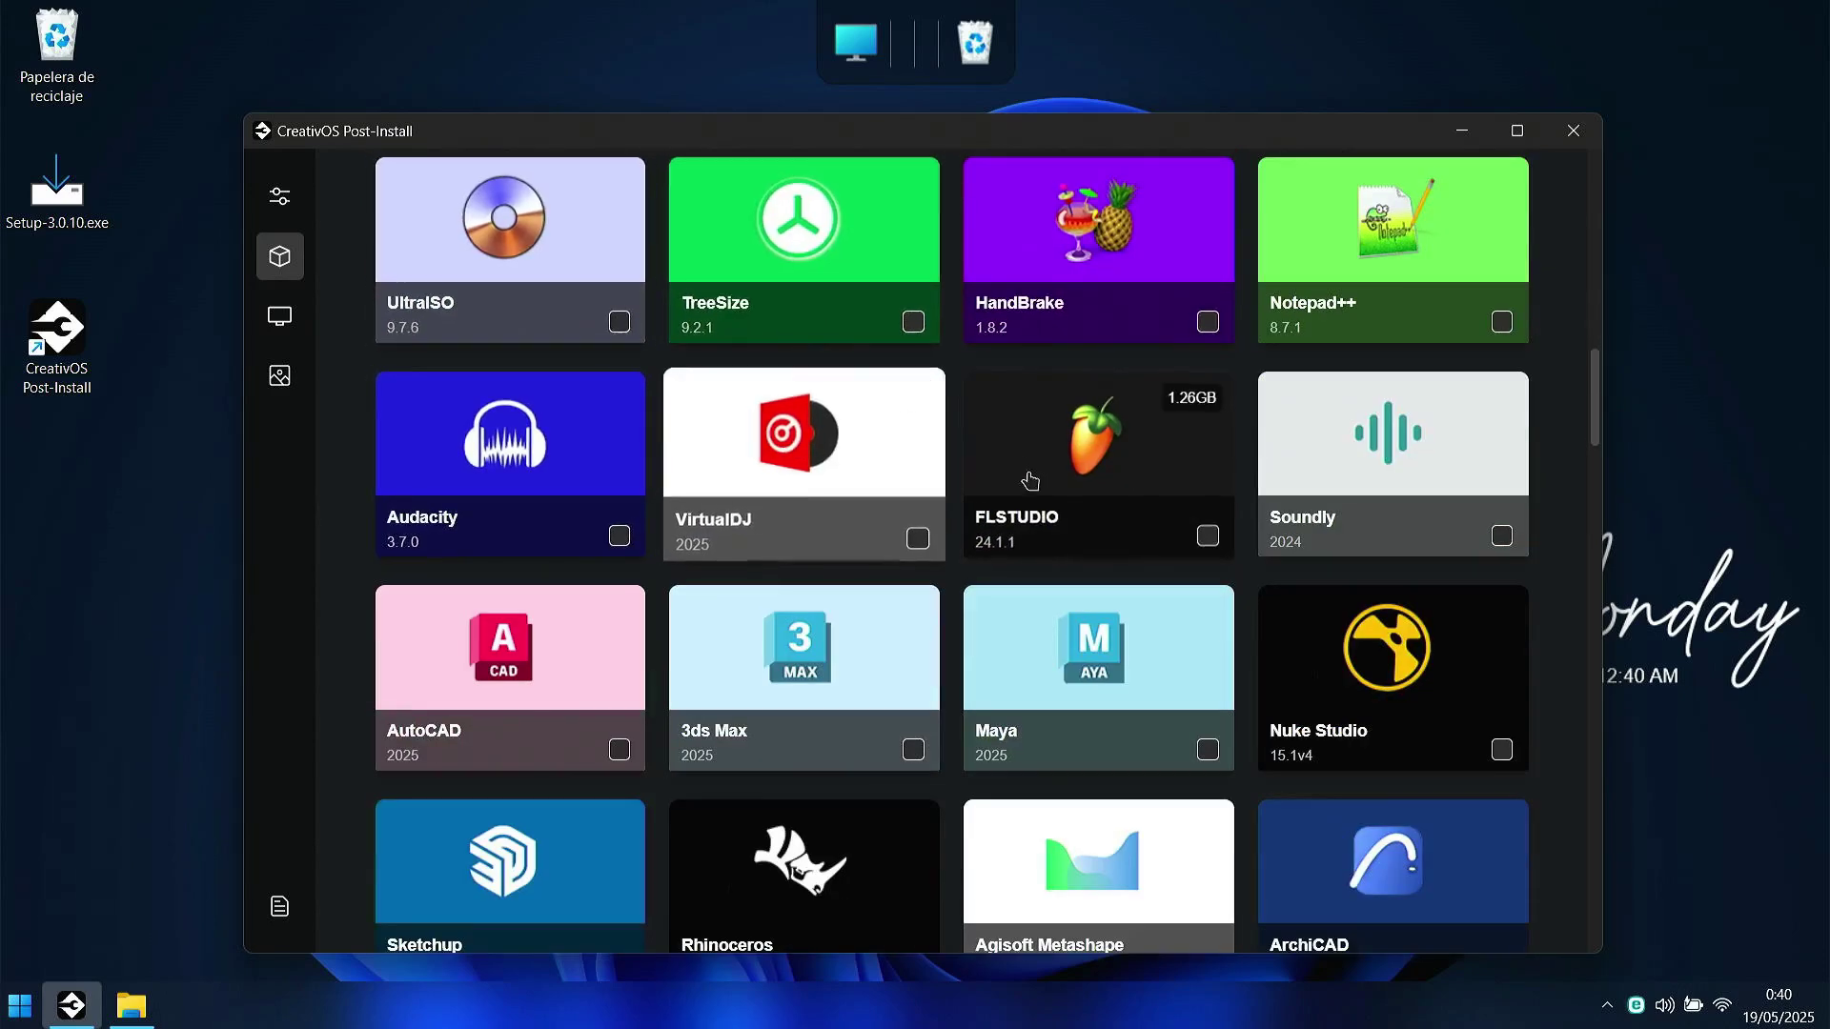
scroll(1029, 480, down, 3)
scroll(788, 539, down, 9)
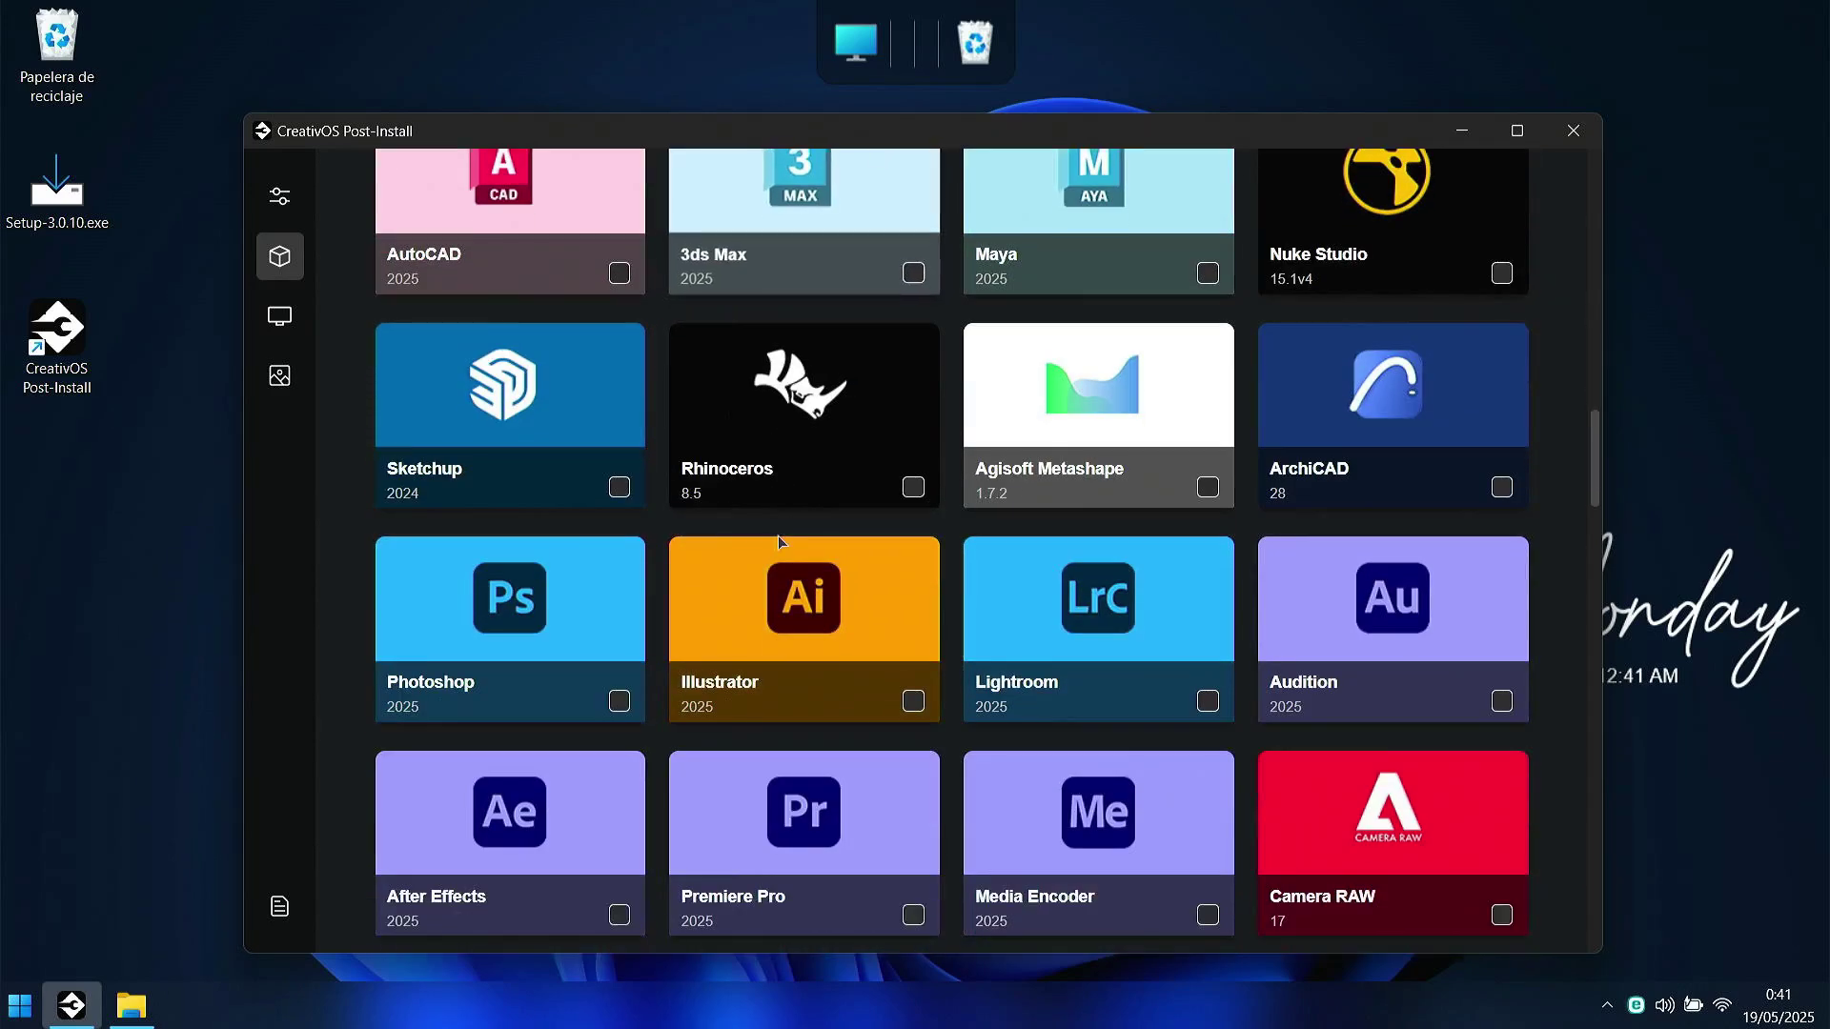
scroll(1133, 527, down, 9)
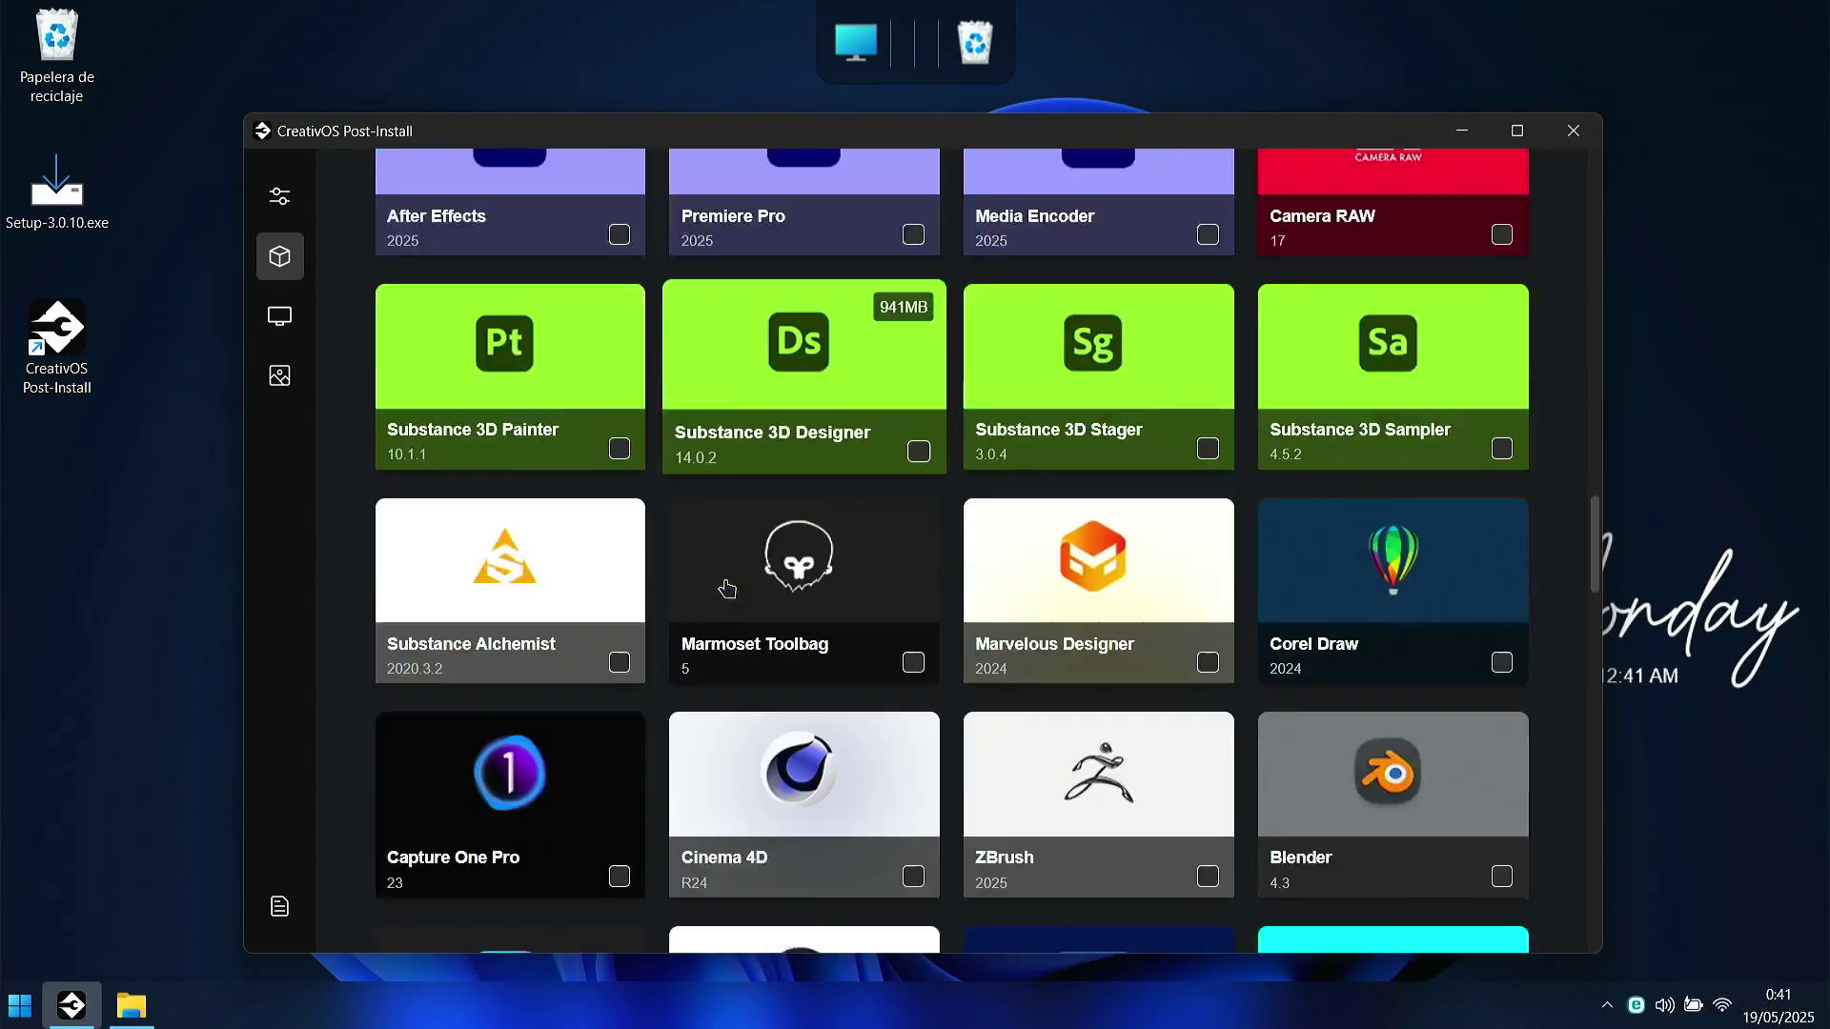
scroll(953, 505, down, 1)
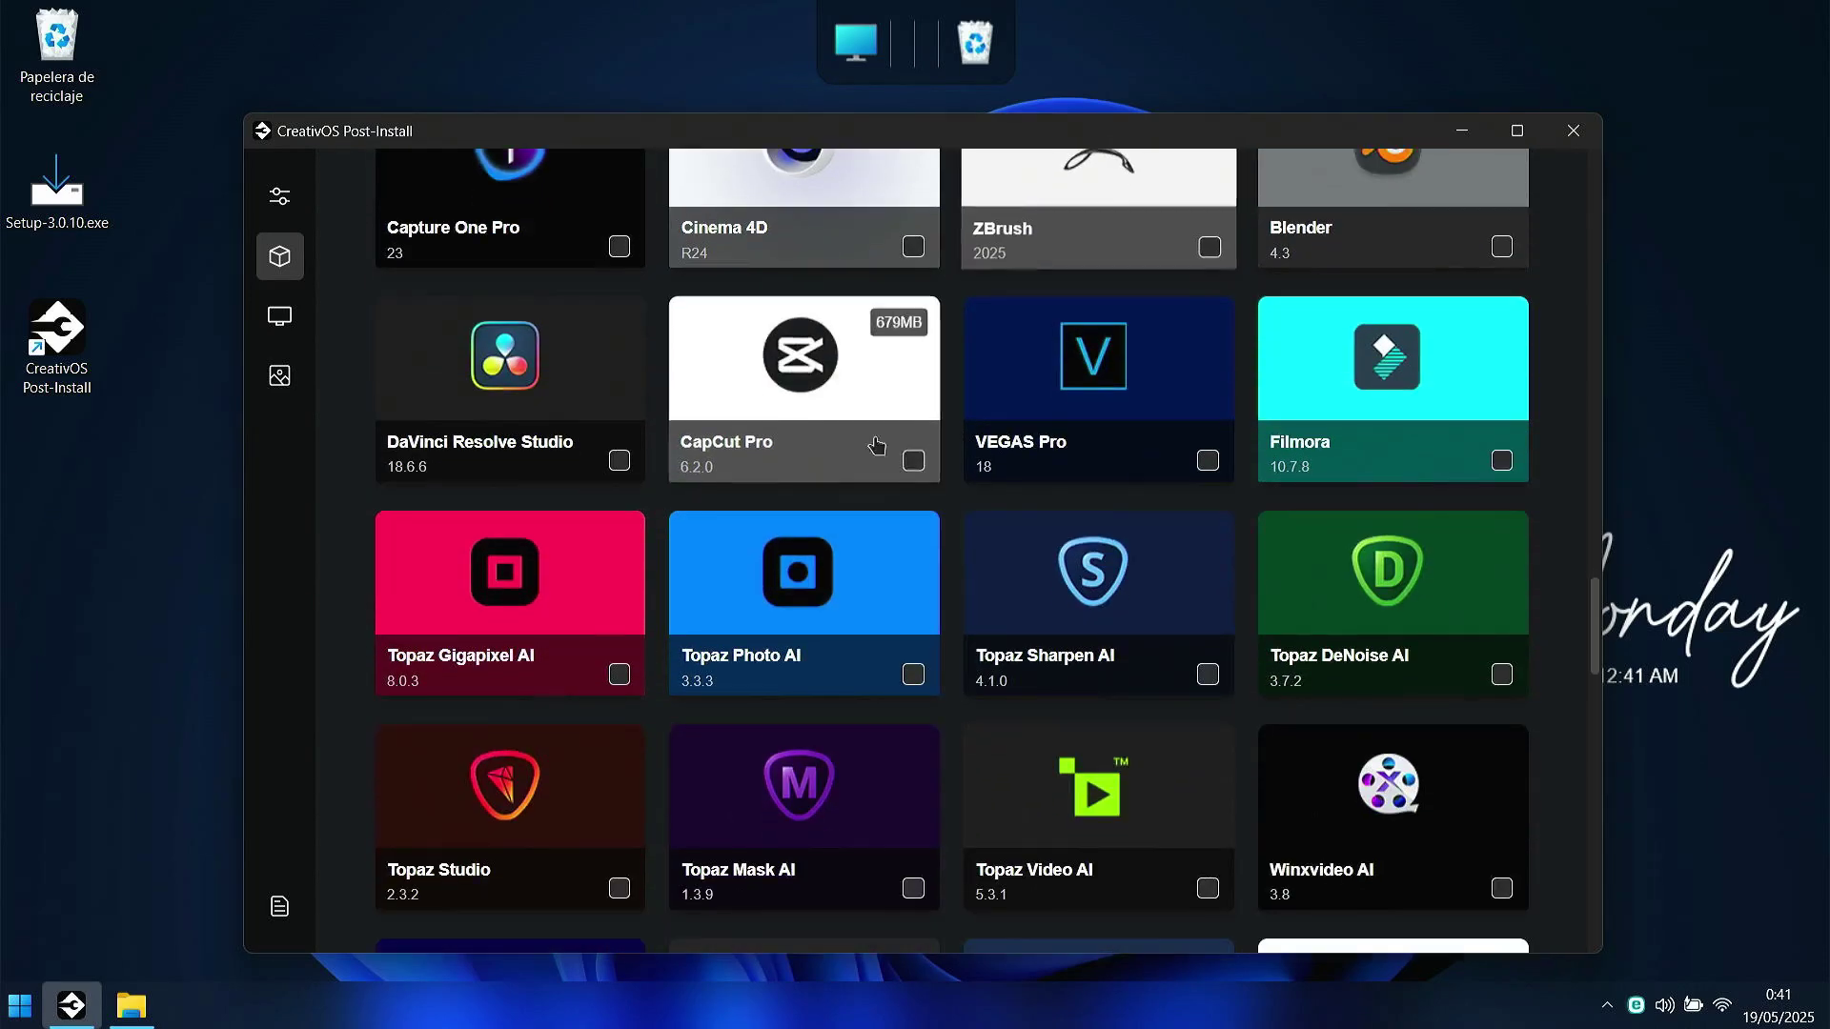
scroll(858, 457, down, 13)
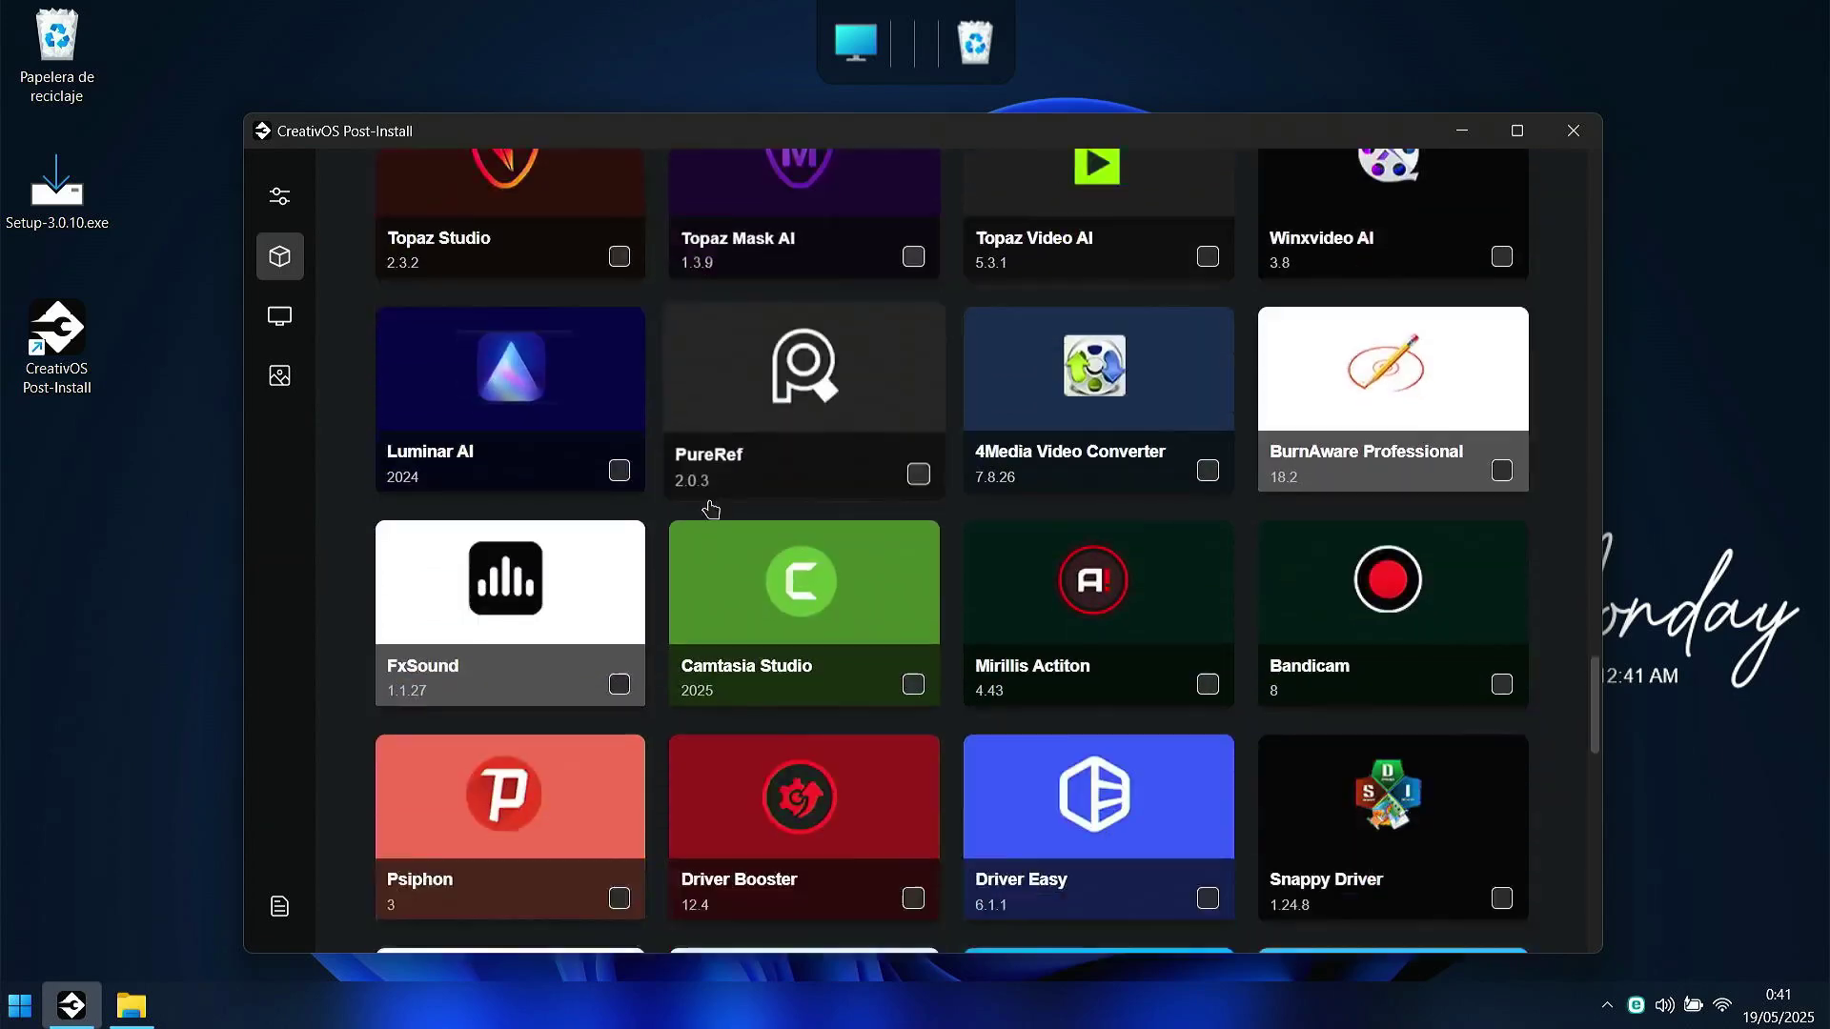
scroll(1200, 503, down, 9)
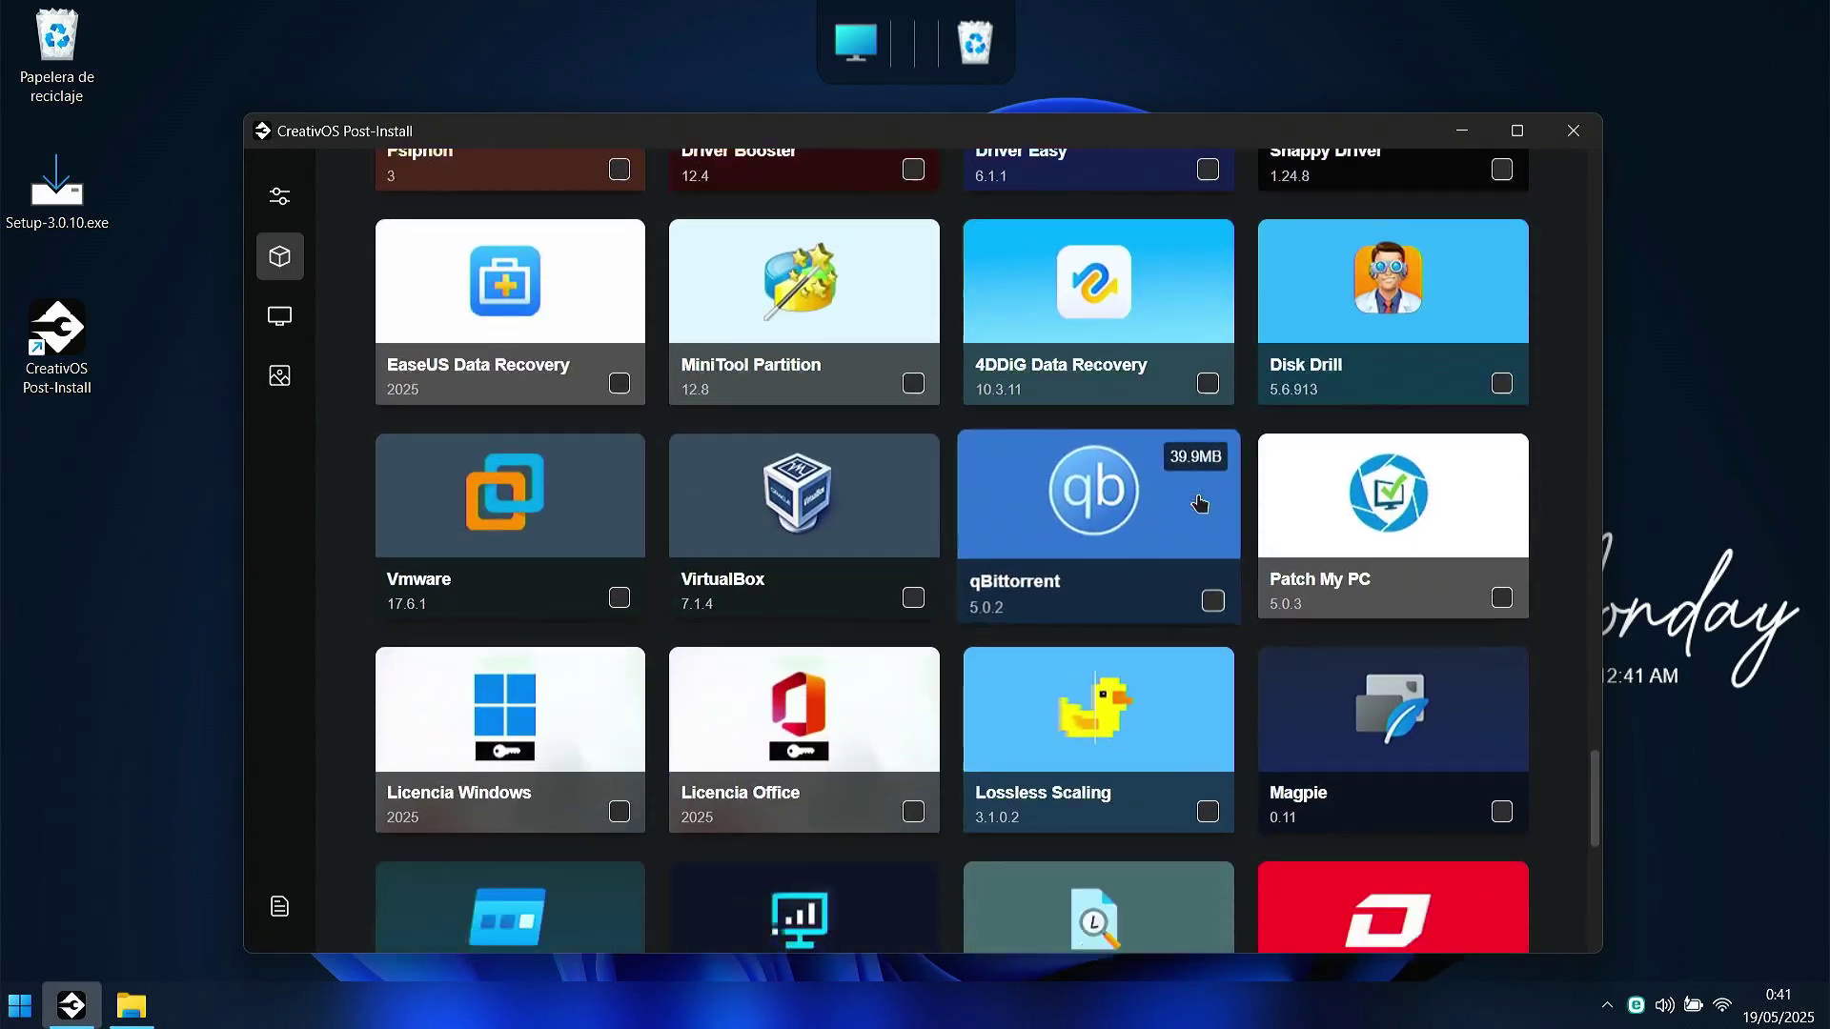
scroll(1200, 503, down, 1)
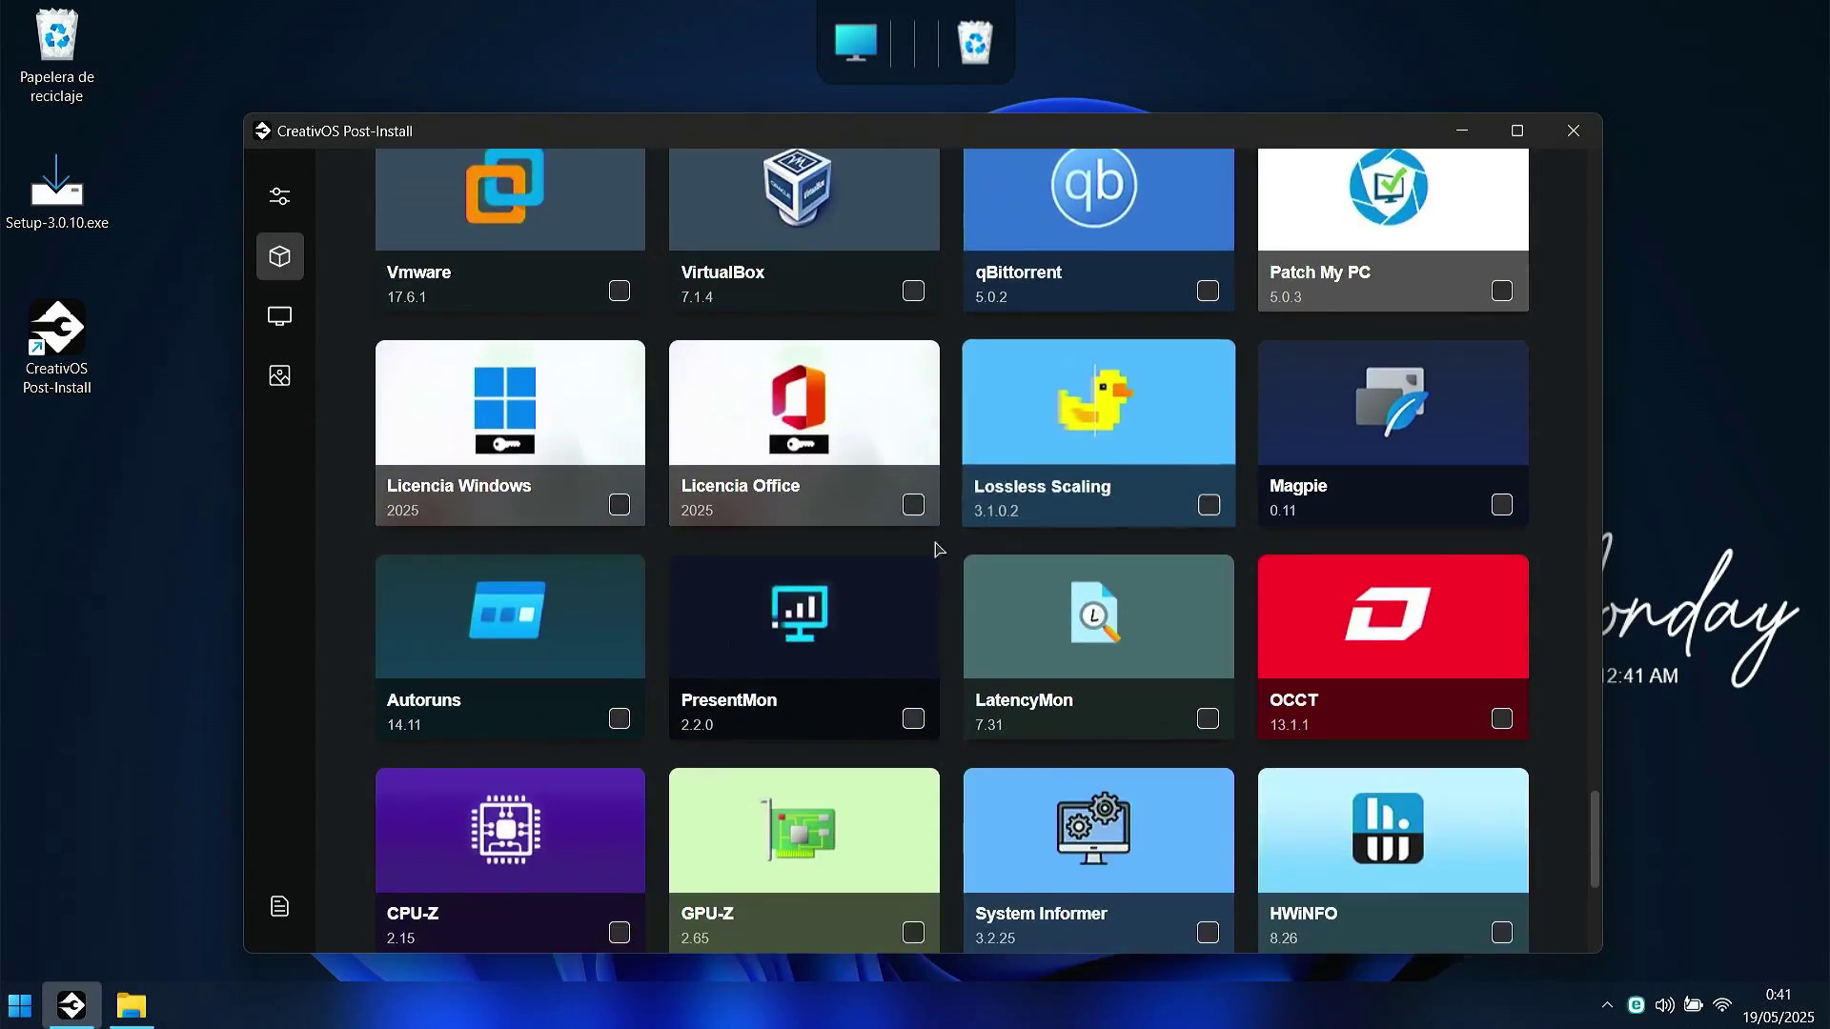
scroll(898, 567, down, 7)
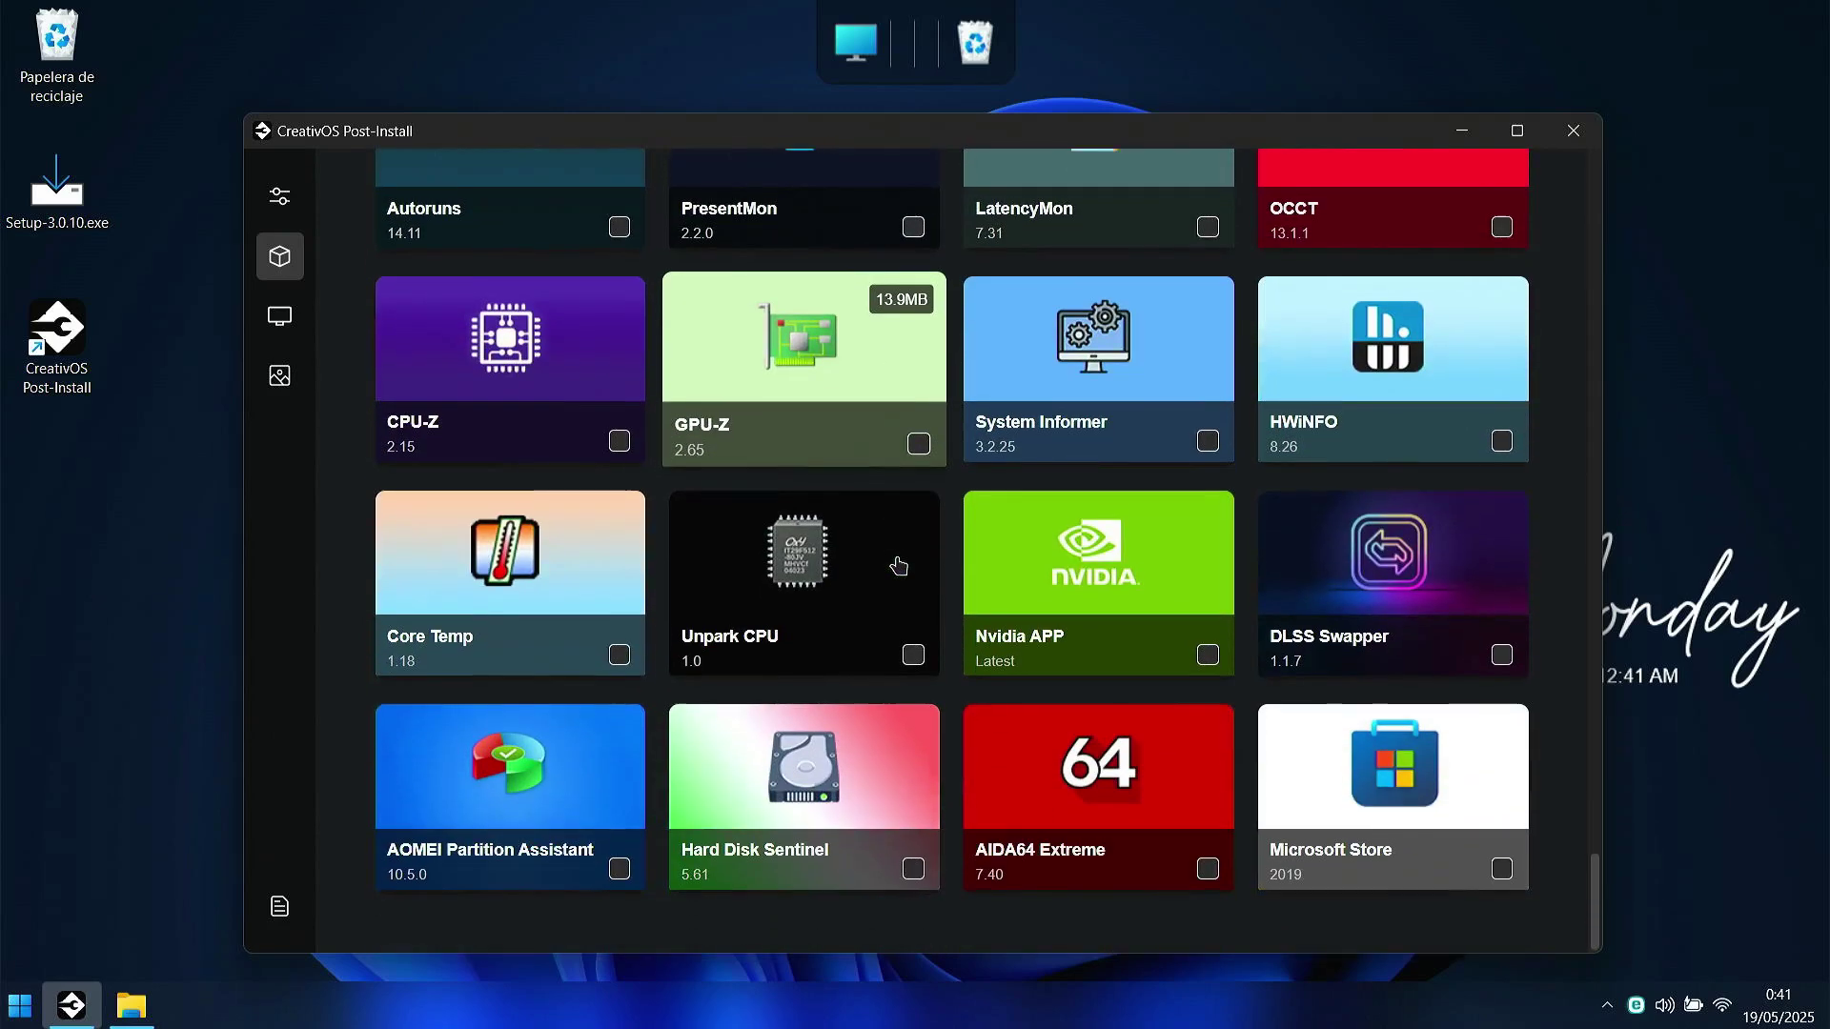
scroll(898, 566, up, 15)
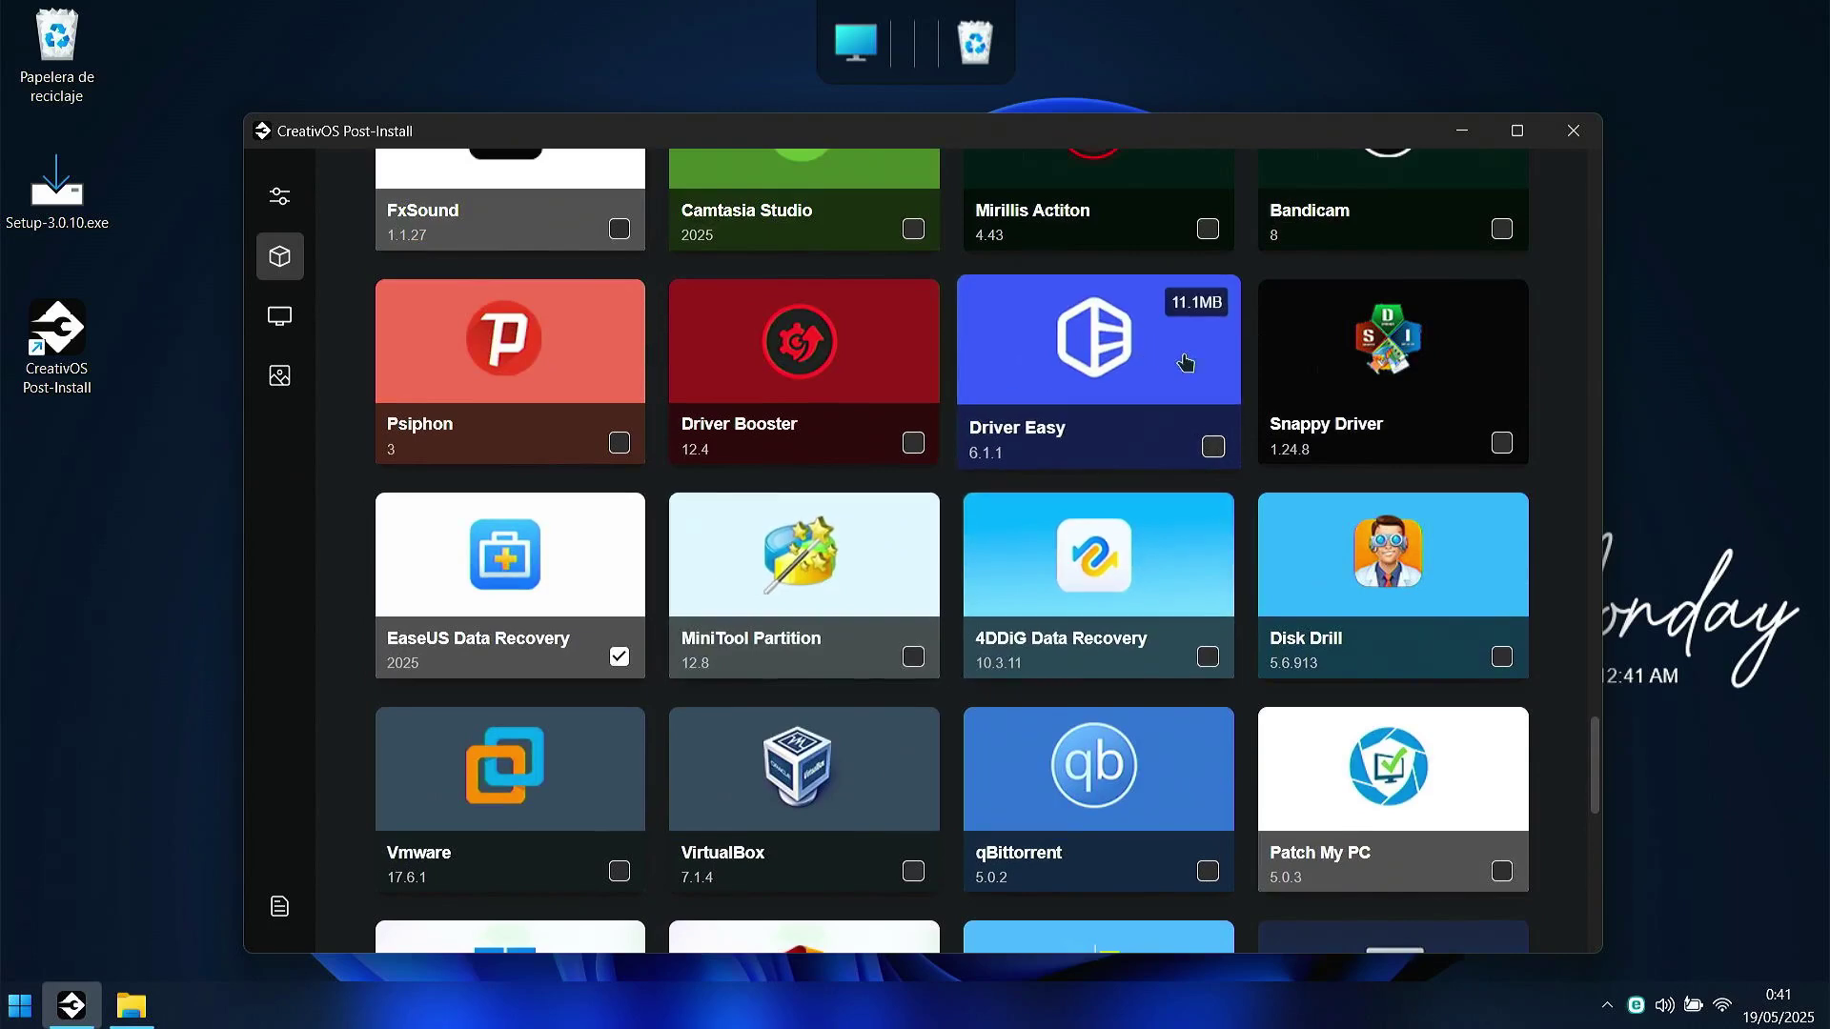
Step: Select the live wallpaper showing a red-haired figure against a dark, glowing red background
click(292, 324)
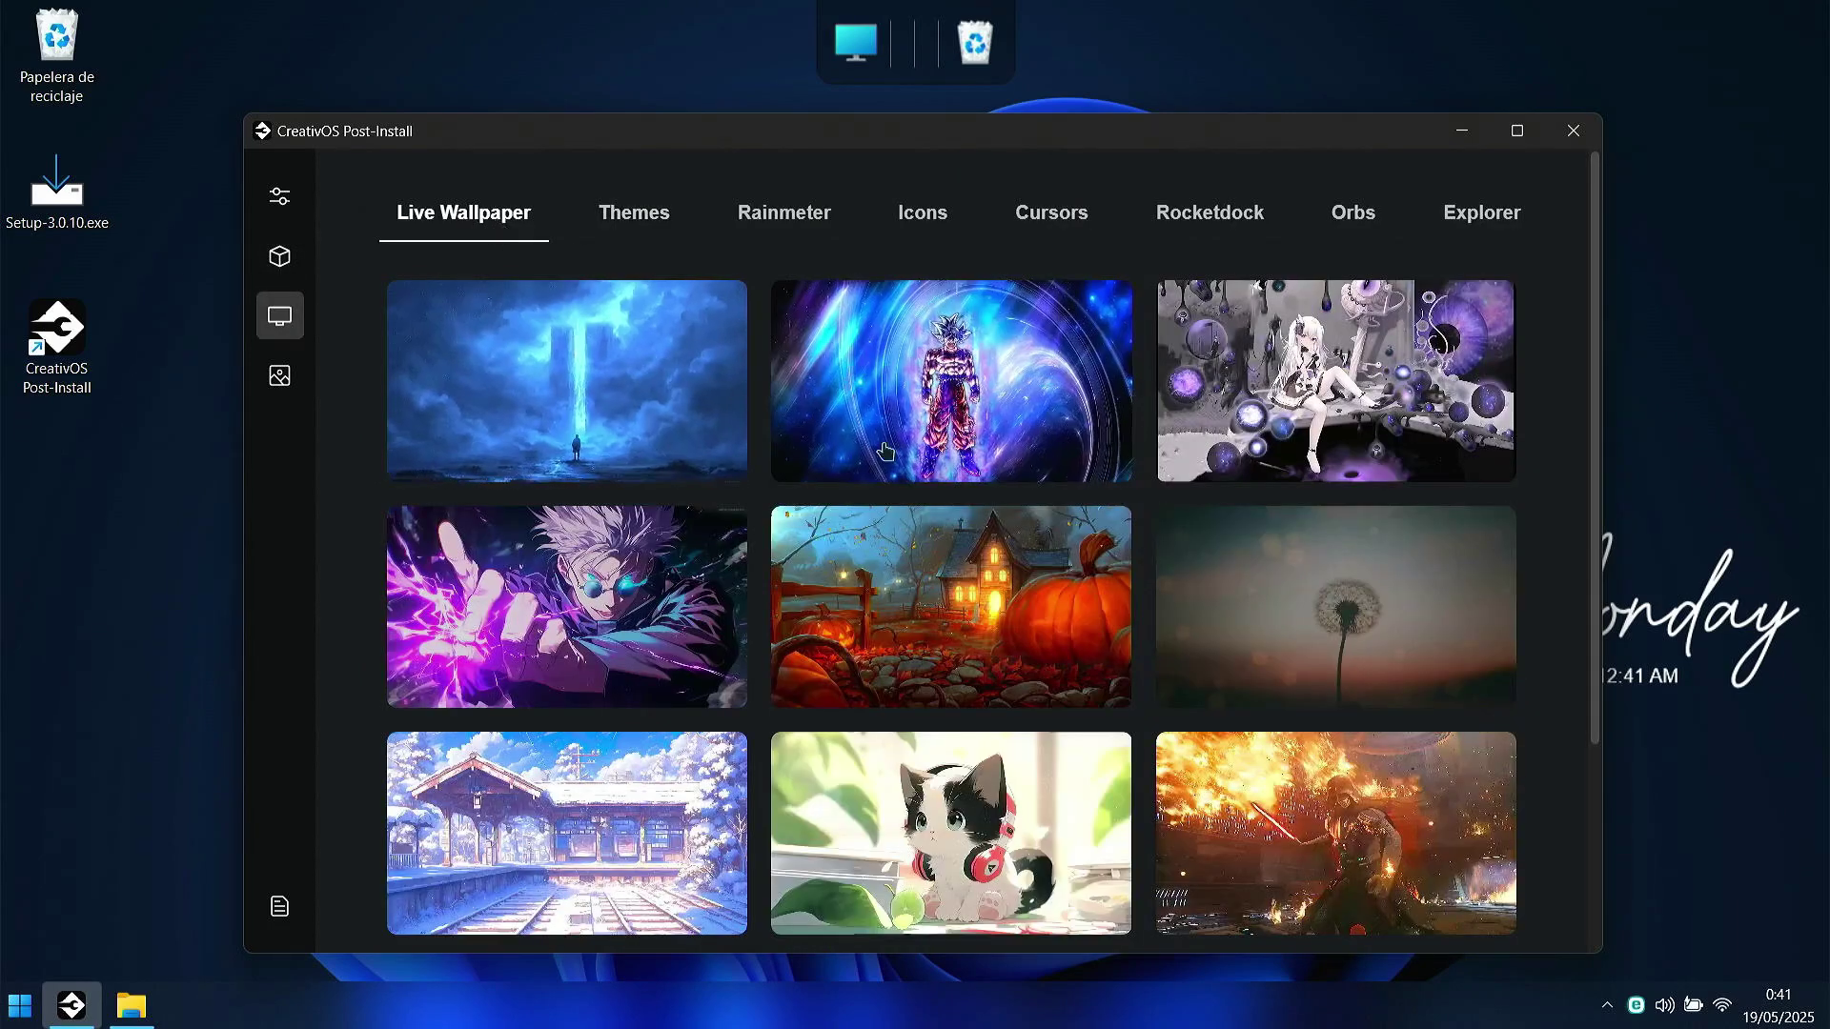
scroll(908, 487, down, 5)
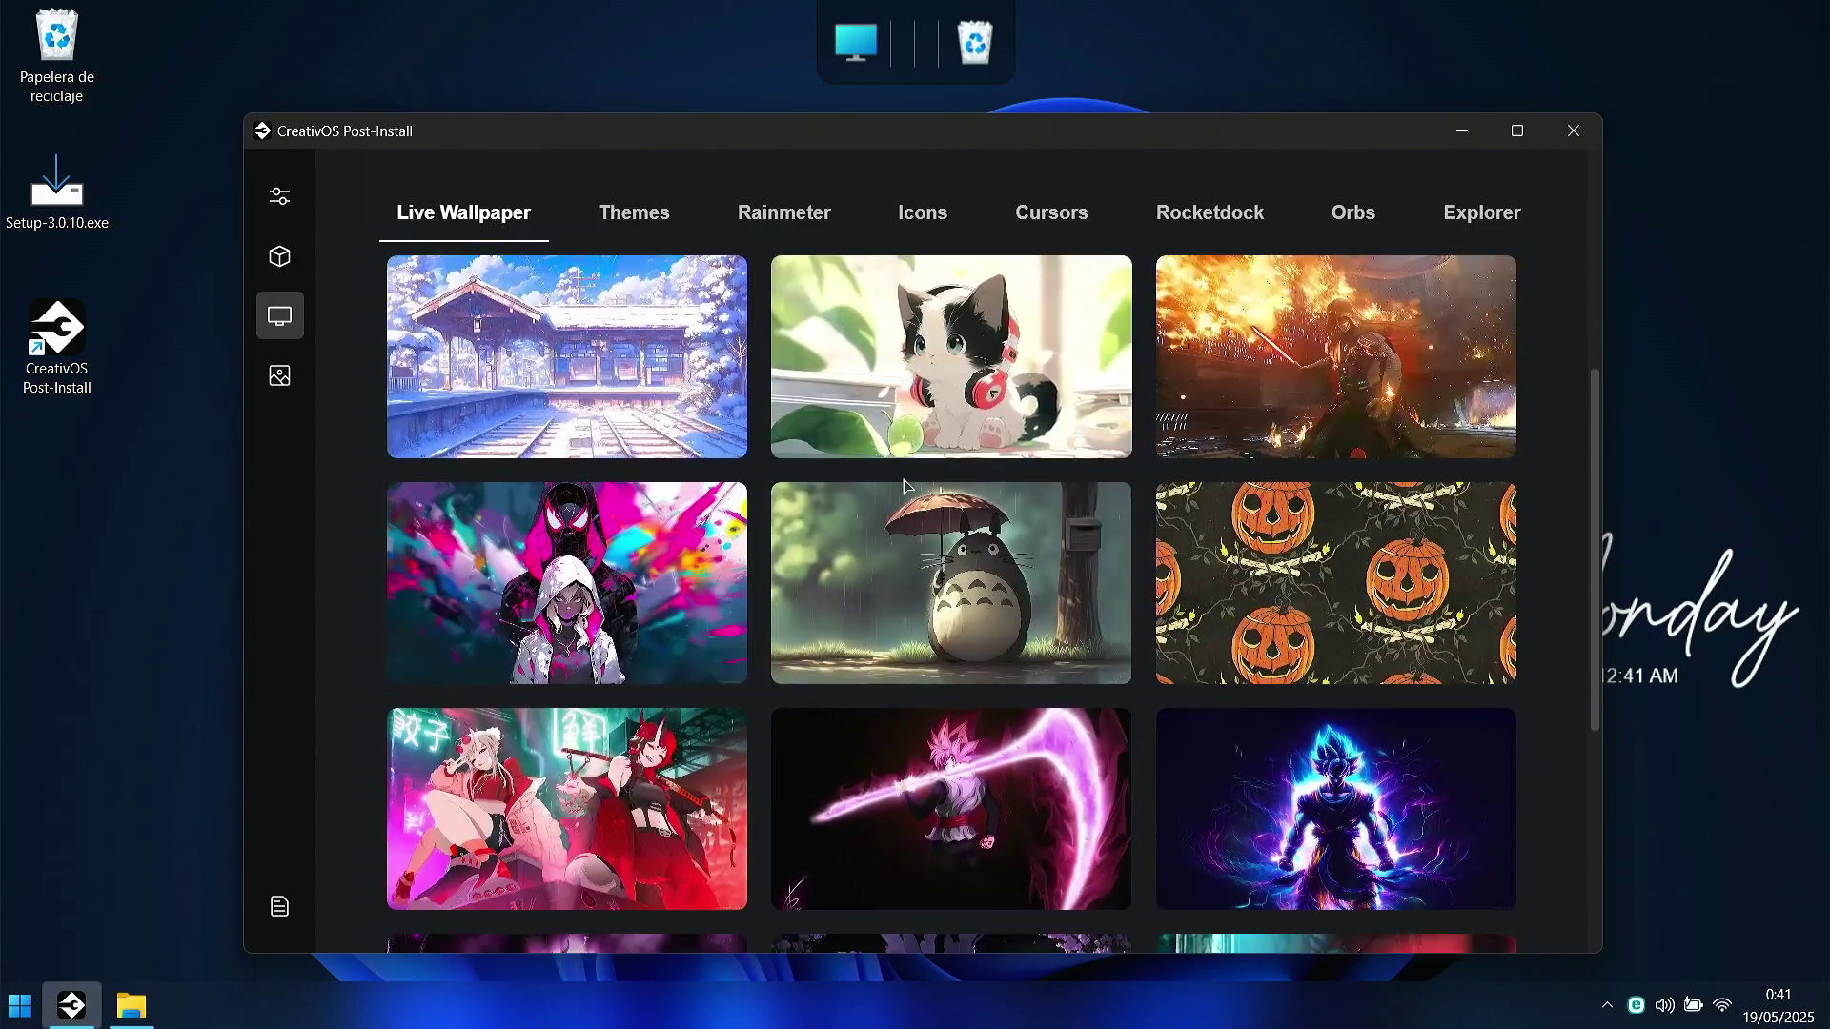
scroll(906, 487, down, 5)
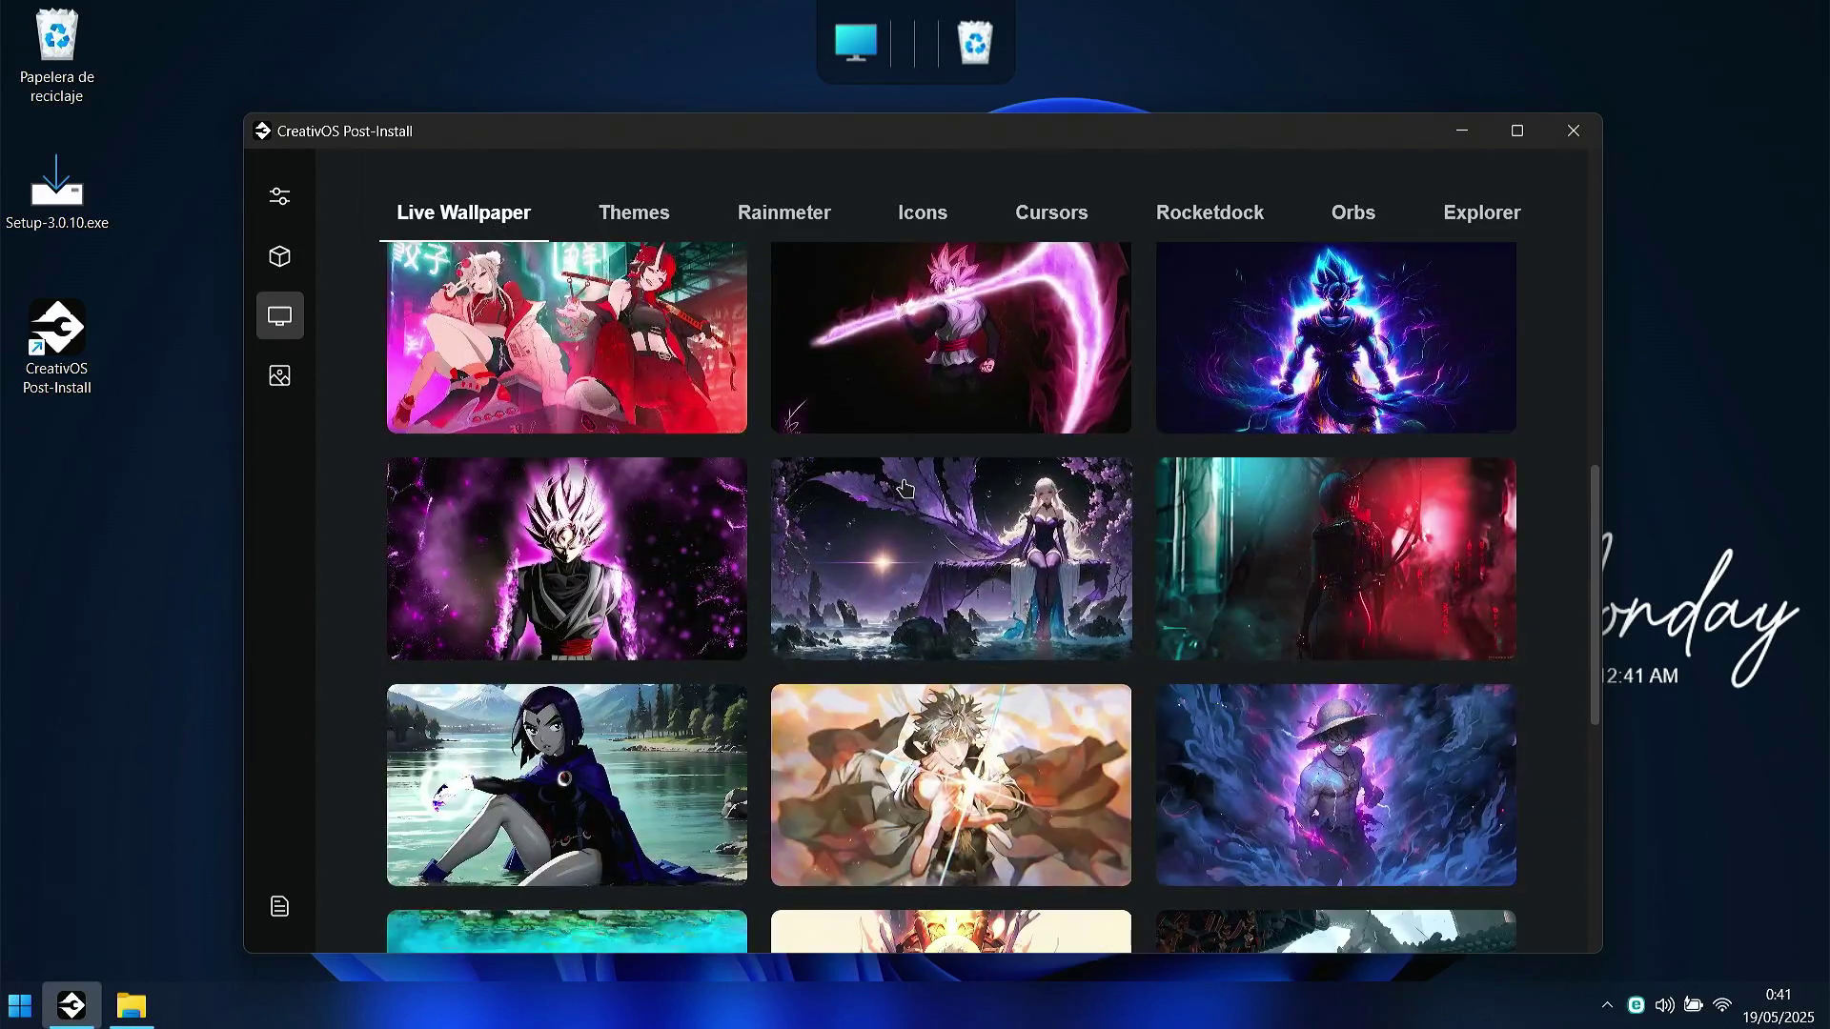
scroll(741, 548, down, 3)
scroll(791, 534, down, 7)
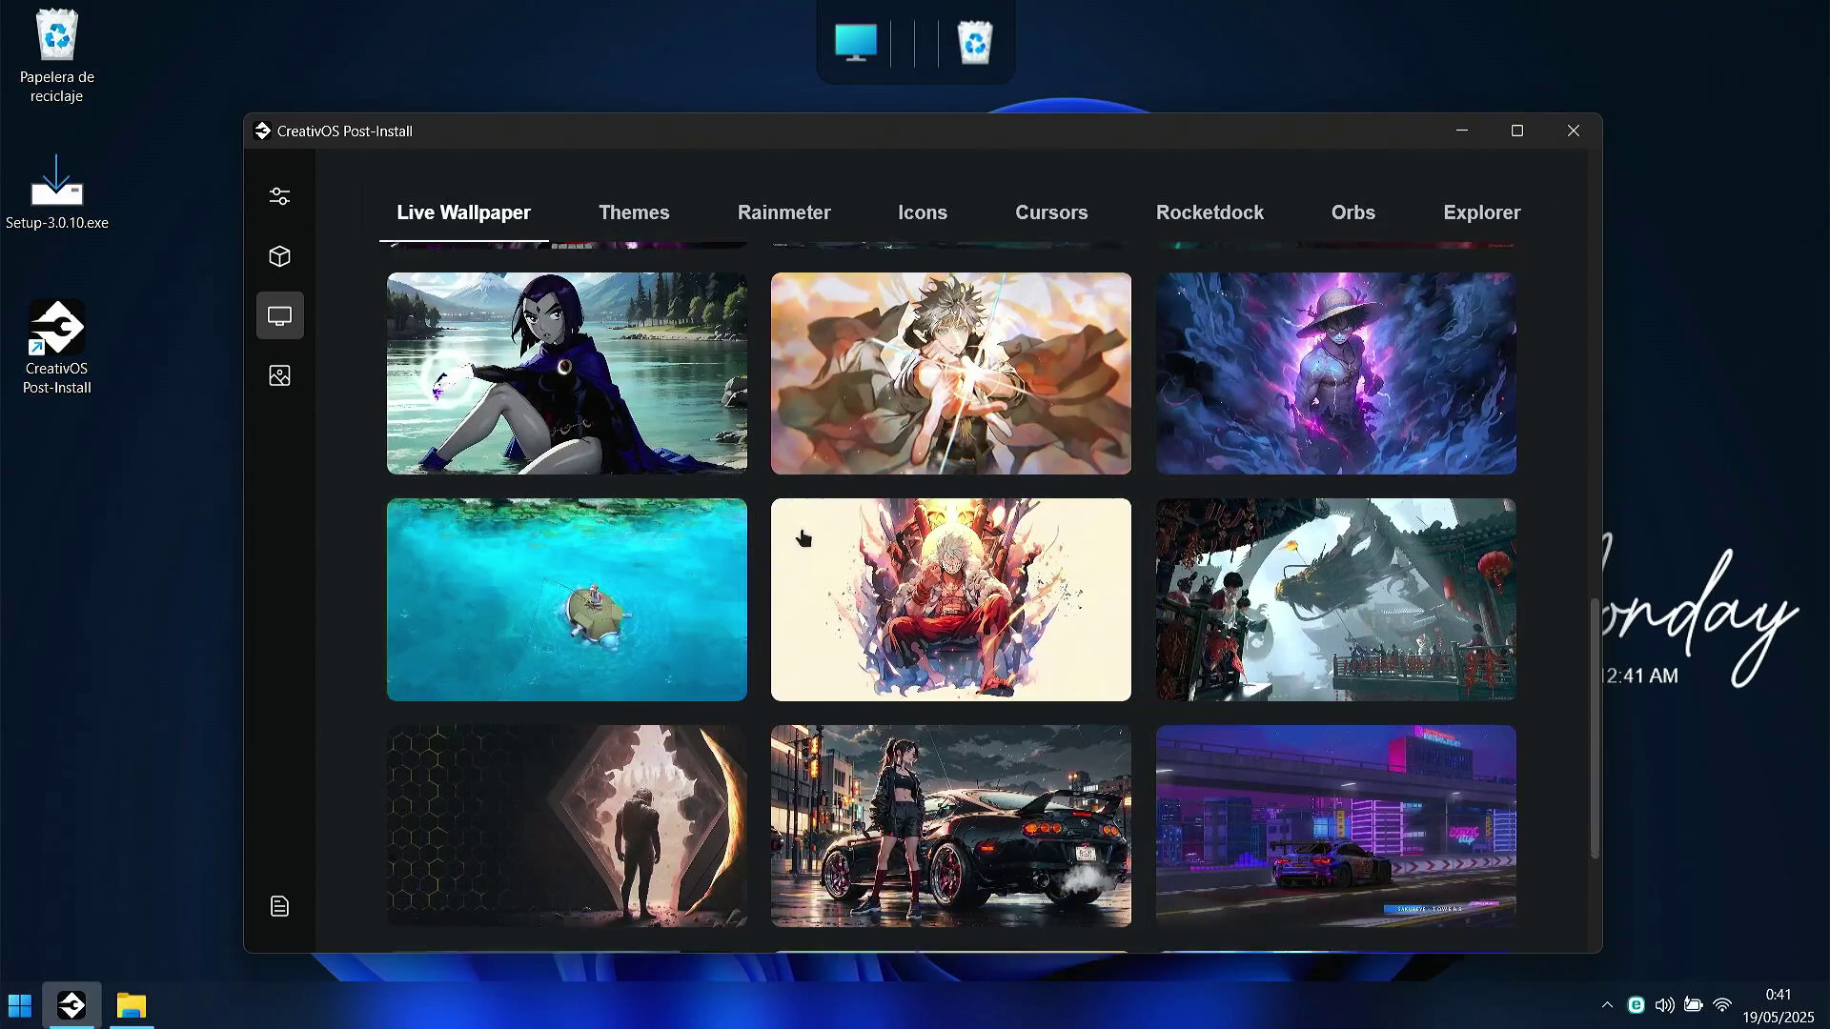
scroll(1091, 497, down, 7)
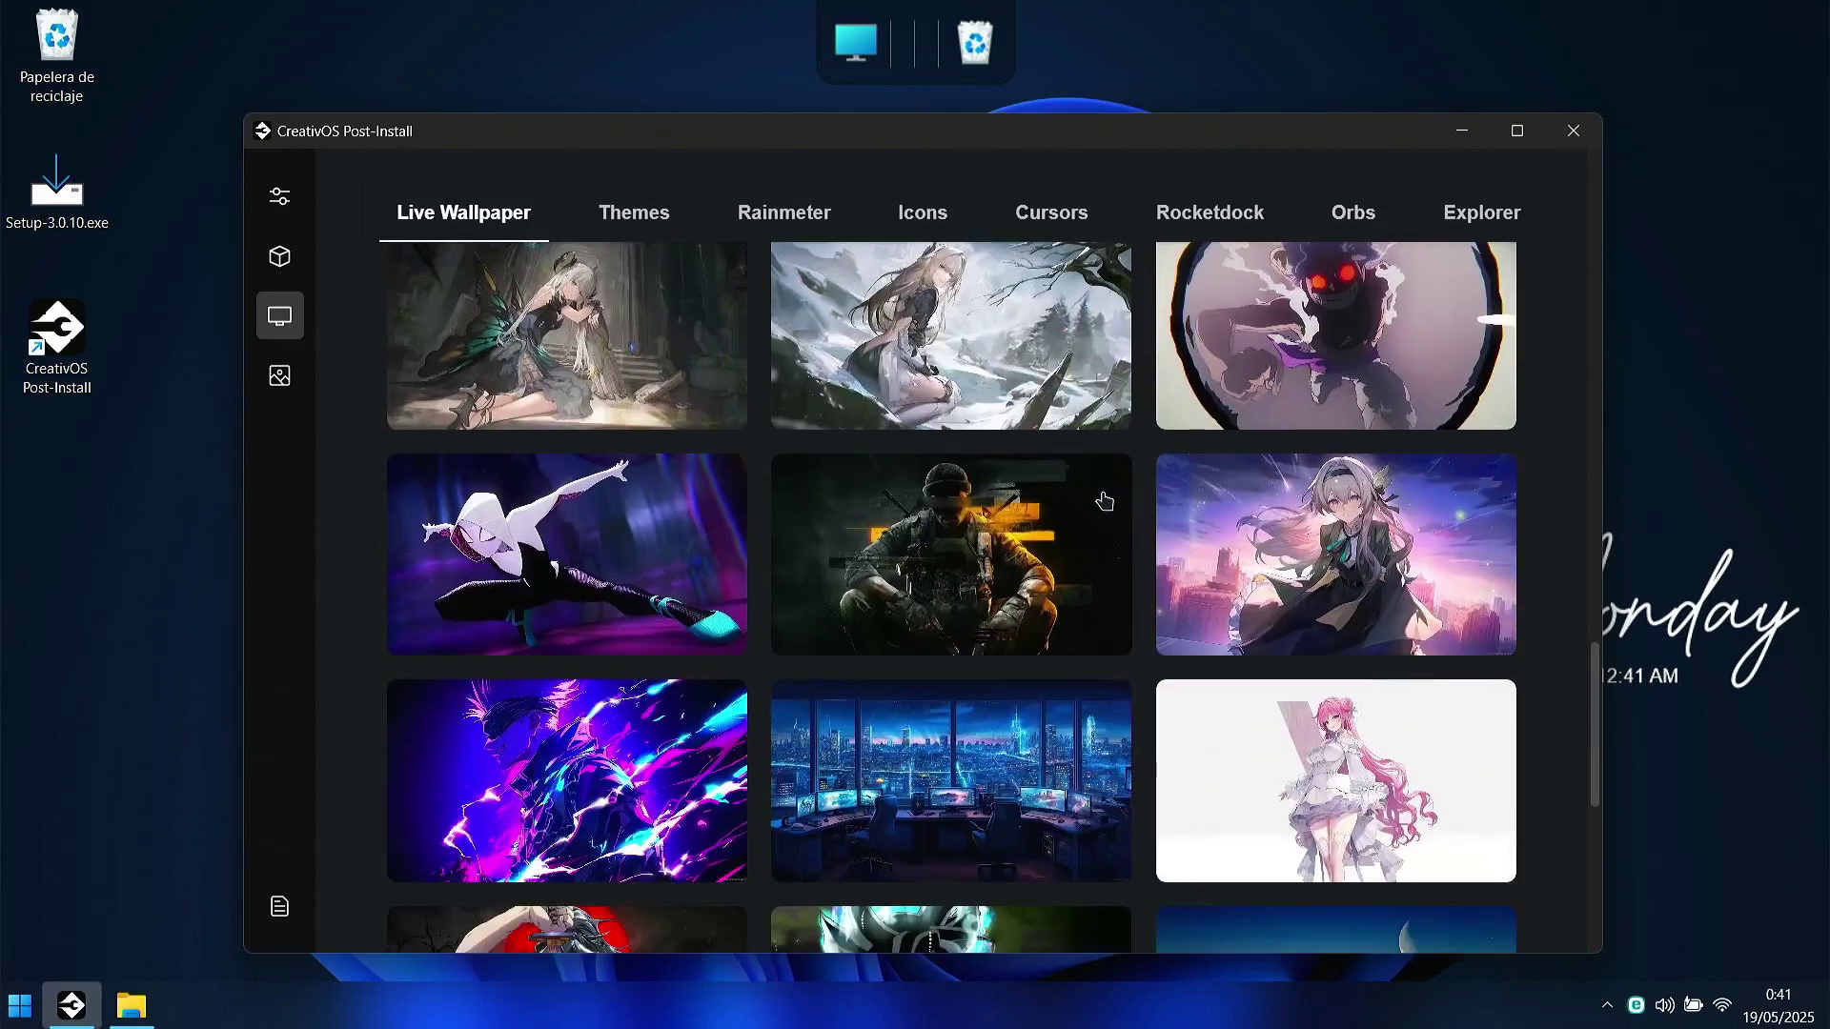
scroll(1084, 512, down, 3)
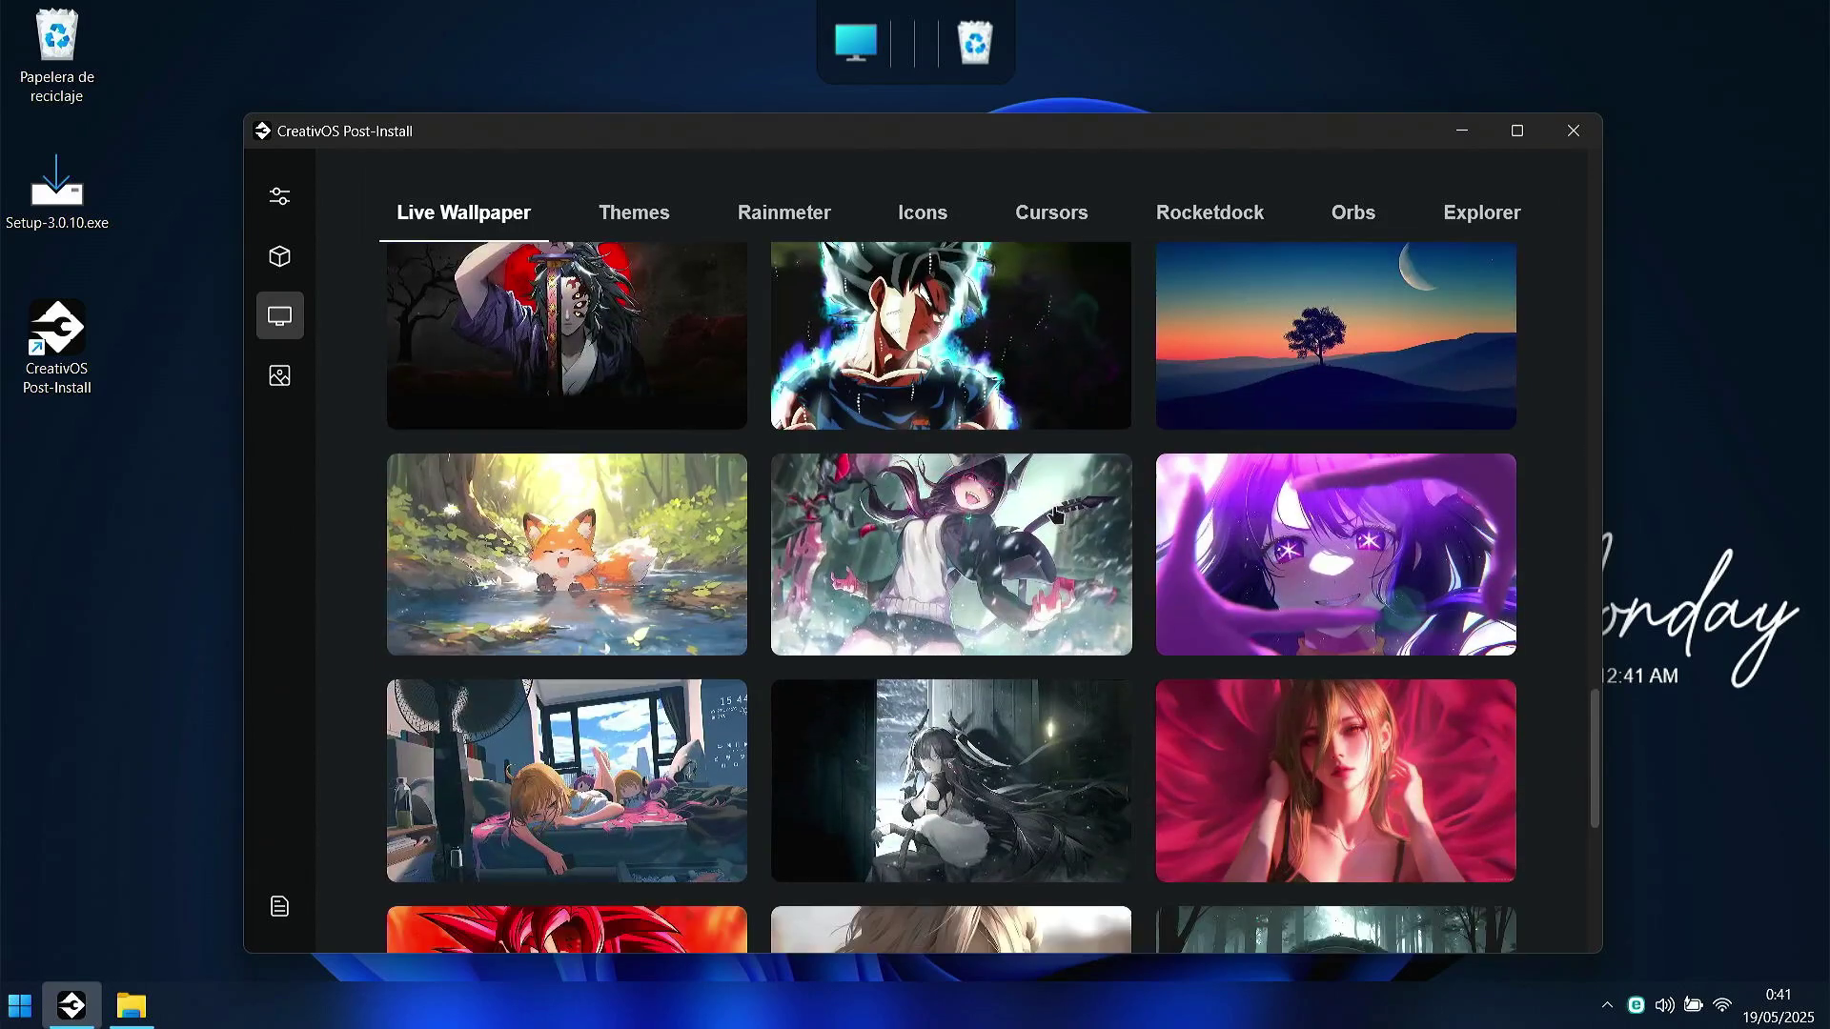
scroll(984, 520, down, 7)
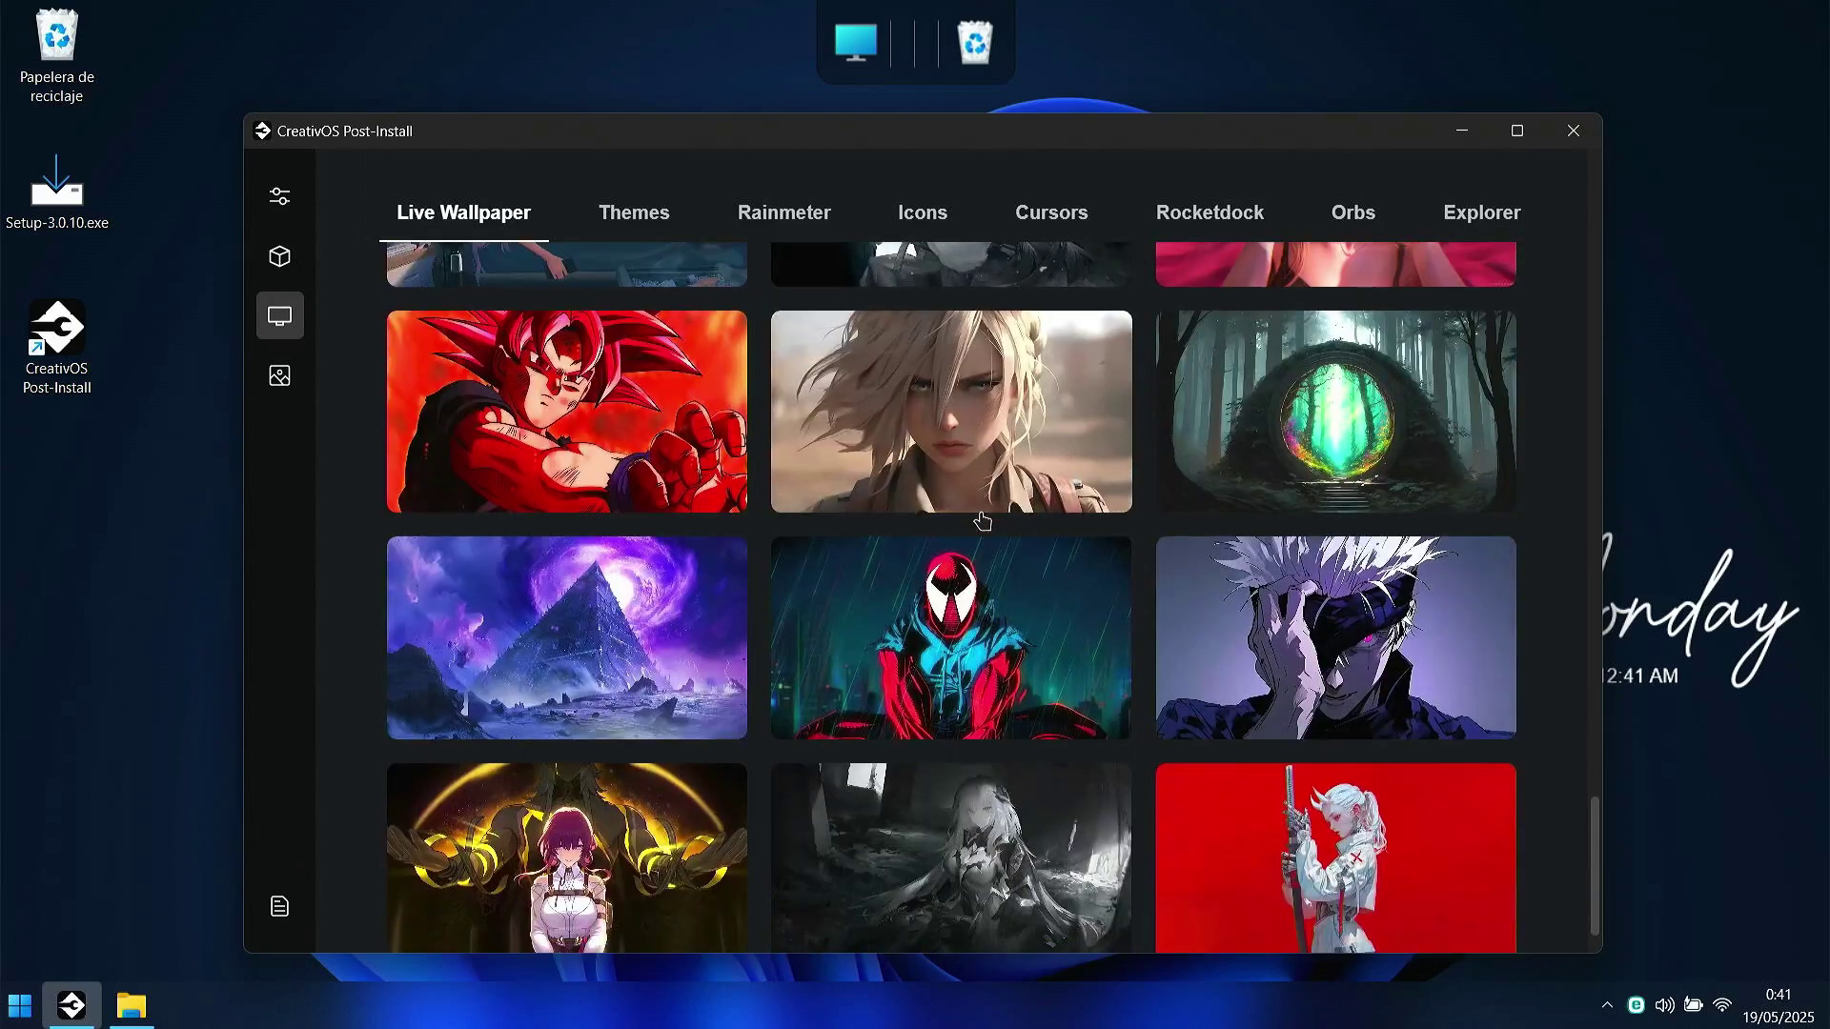
scroll(984, 522, down, 7)
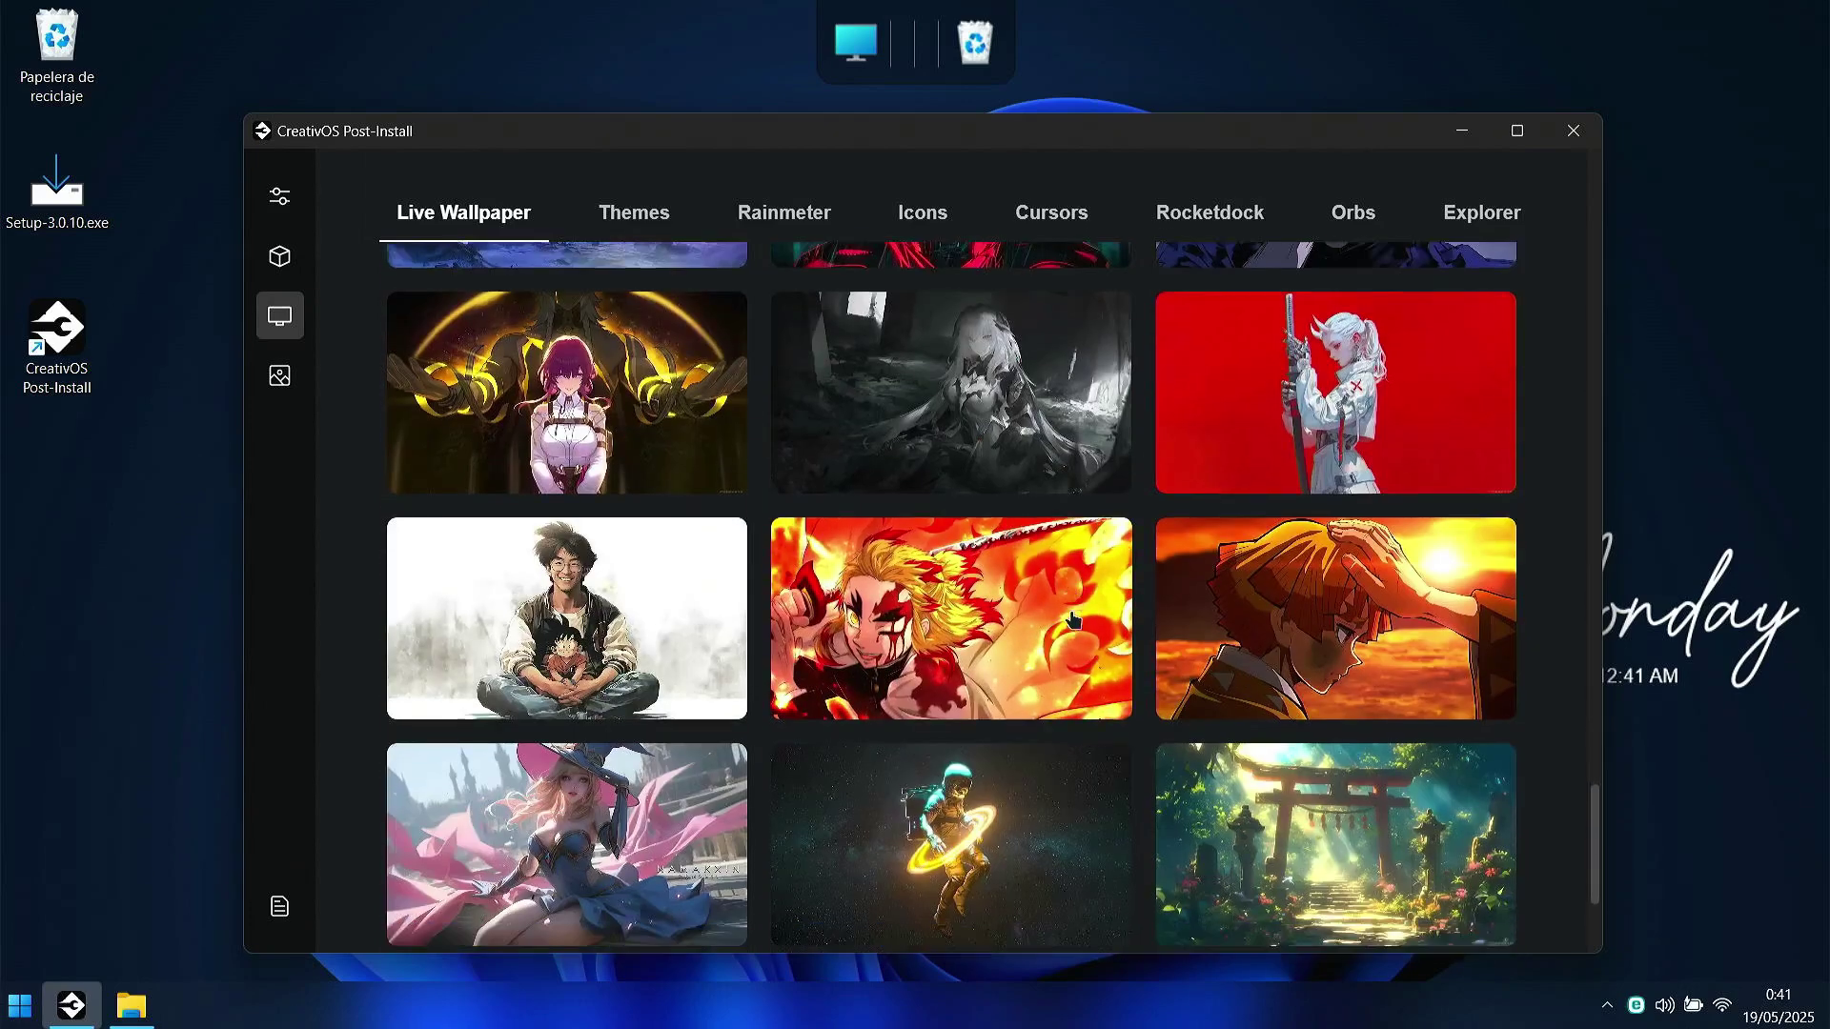
scroll(989, 618, down, 10)
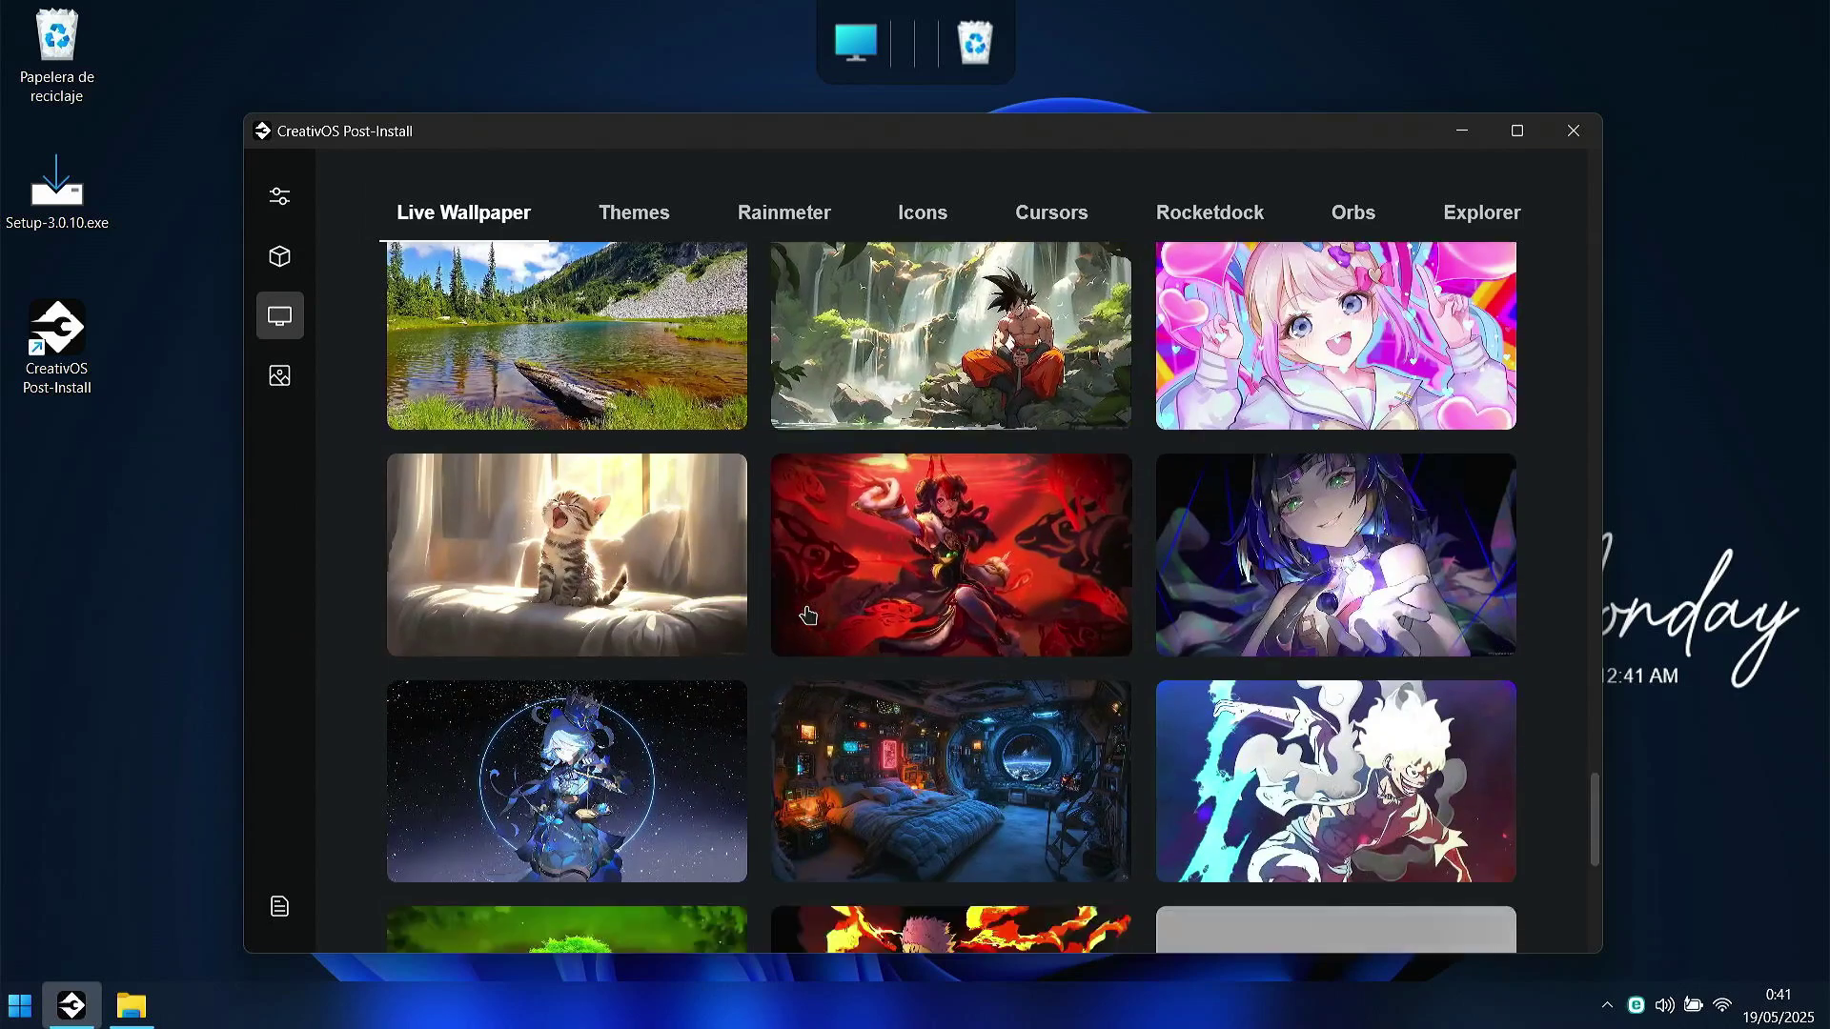
scroll(808, 615, down, 5)
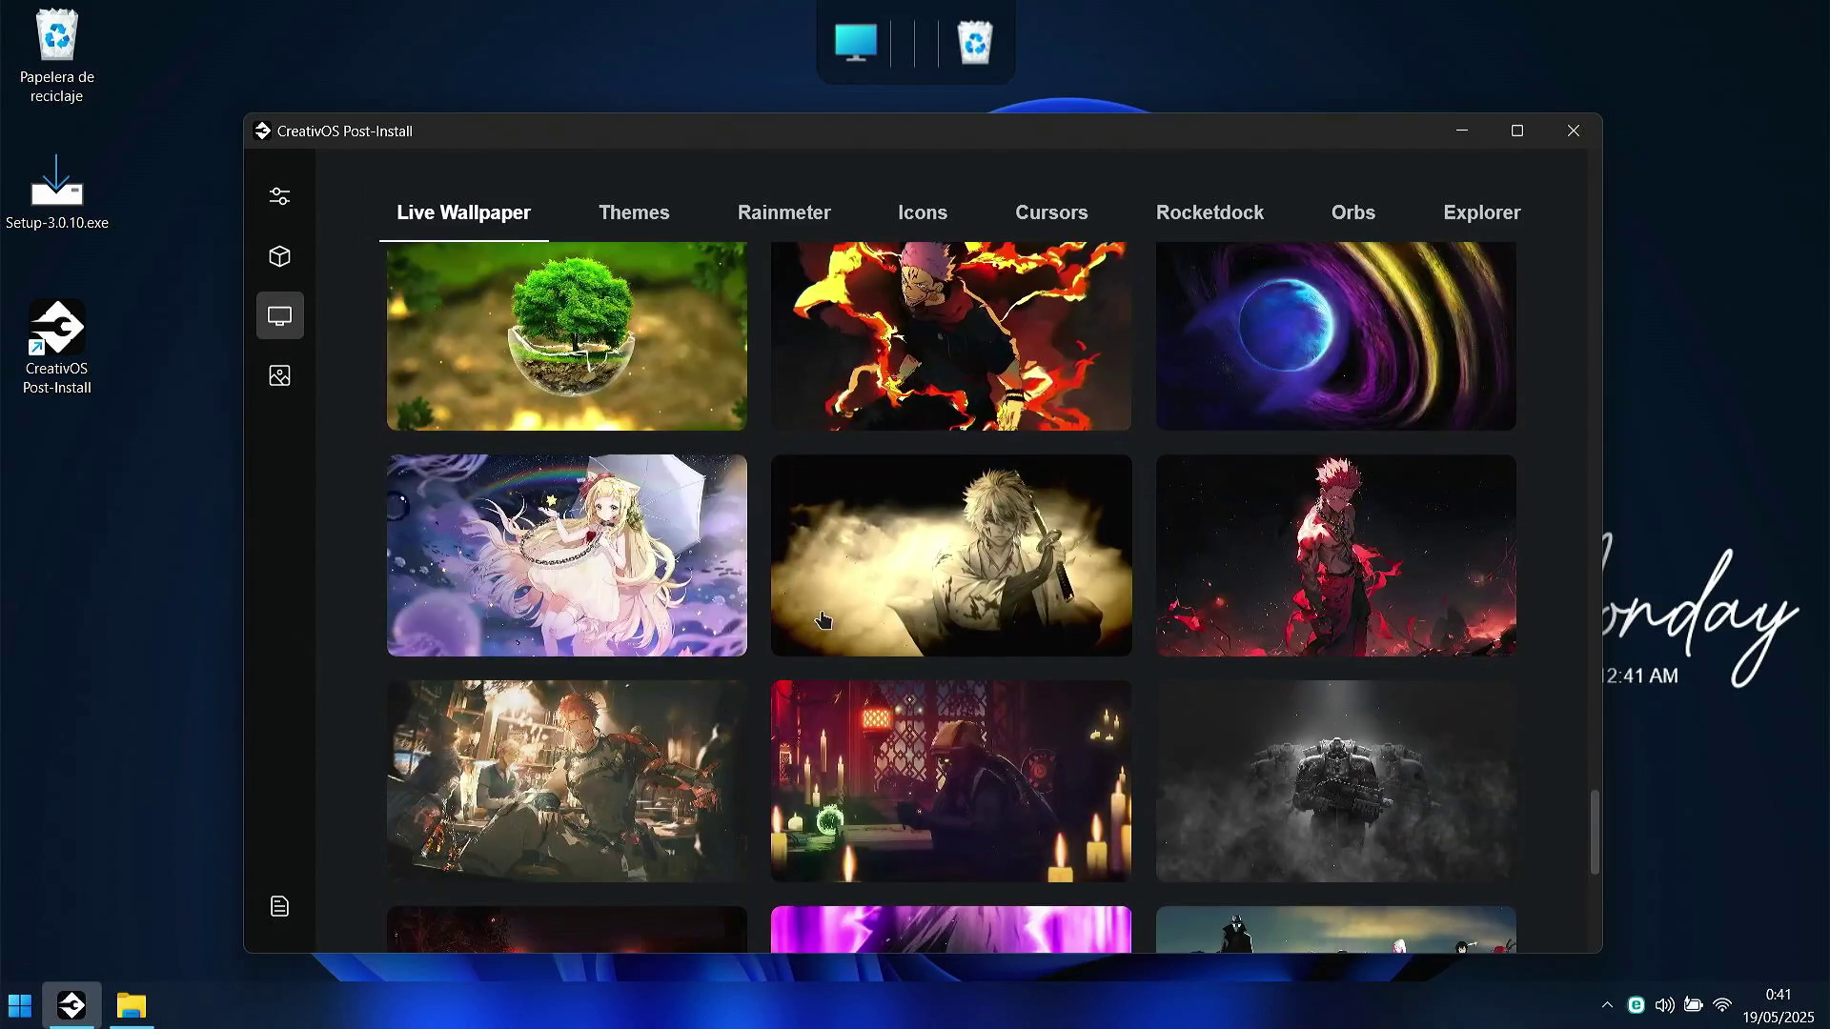
click(1203, 574)
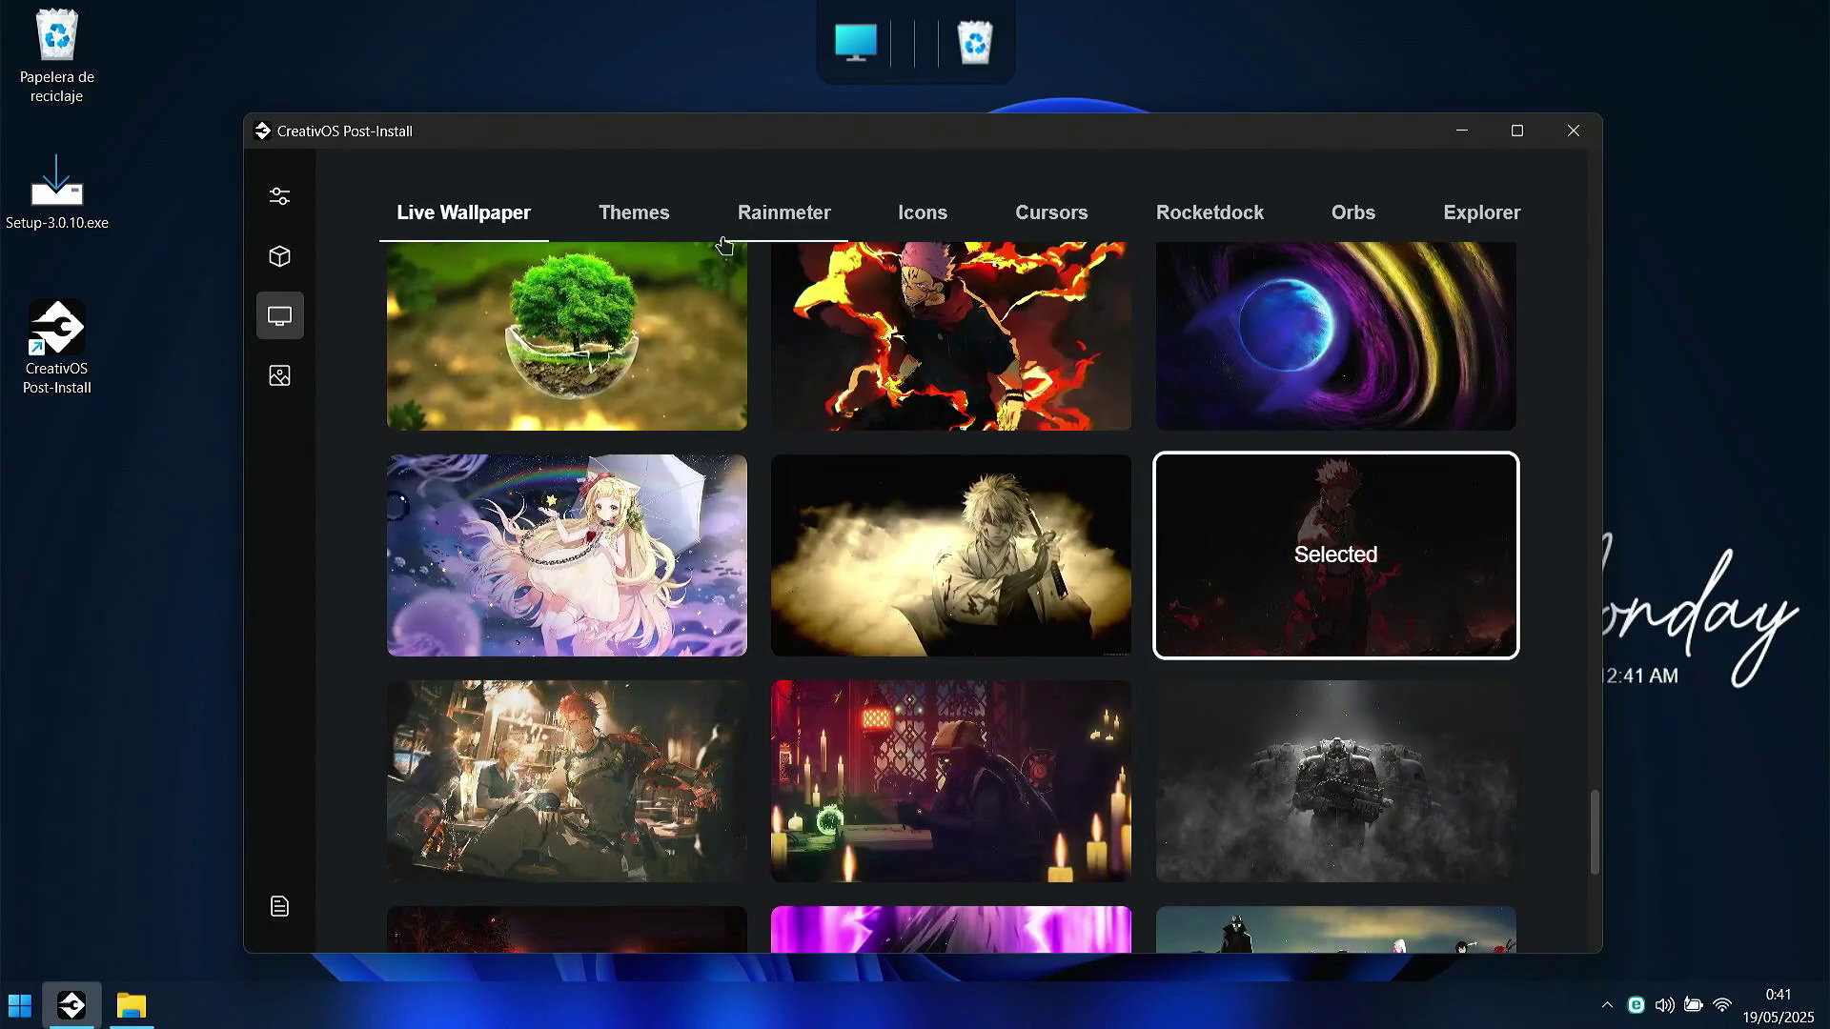
Step: Choose the red abstract theme, and change the choice to the dark red theme near the end of the Themes collection
click(663, 241)
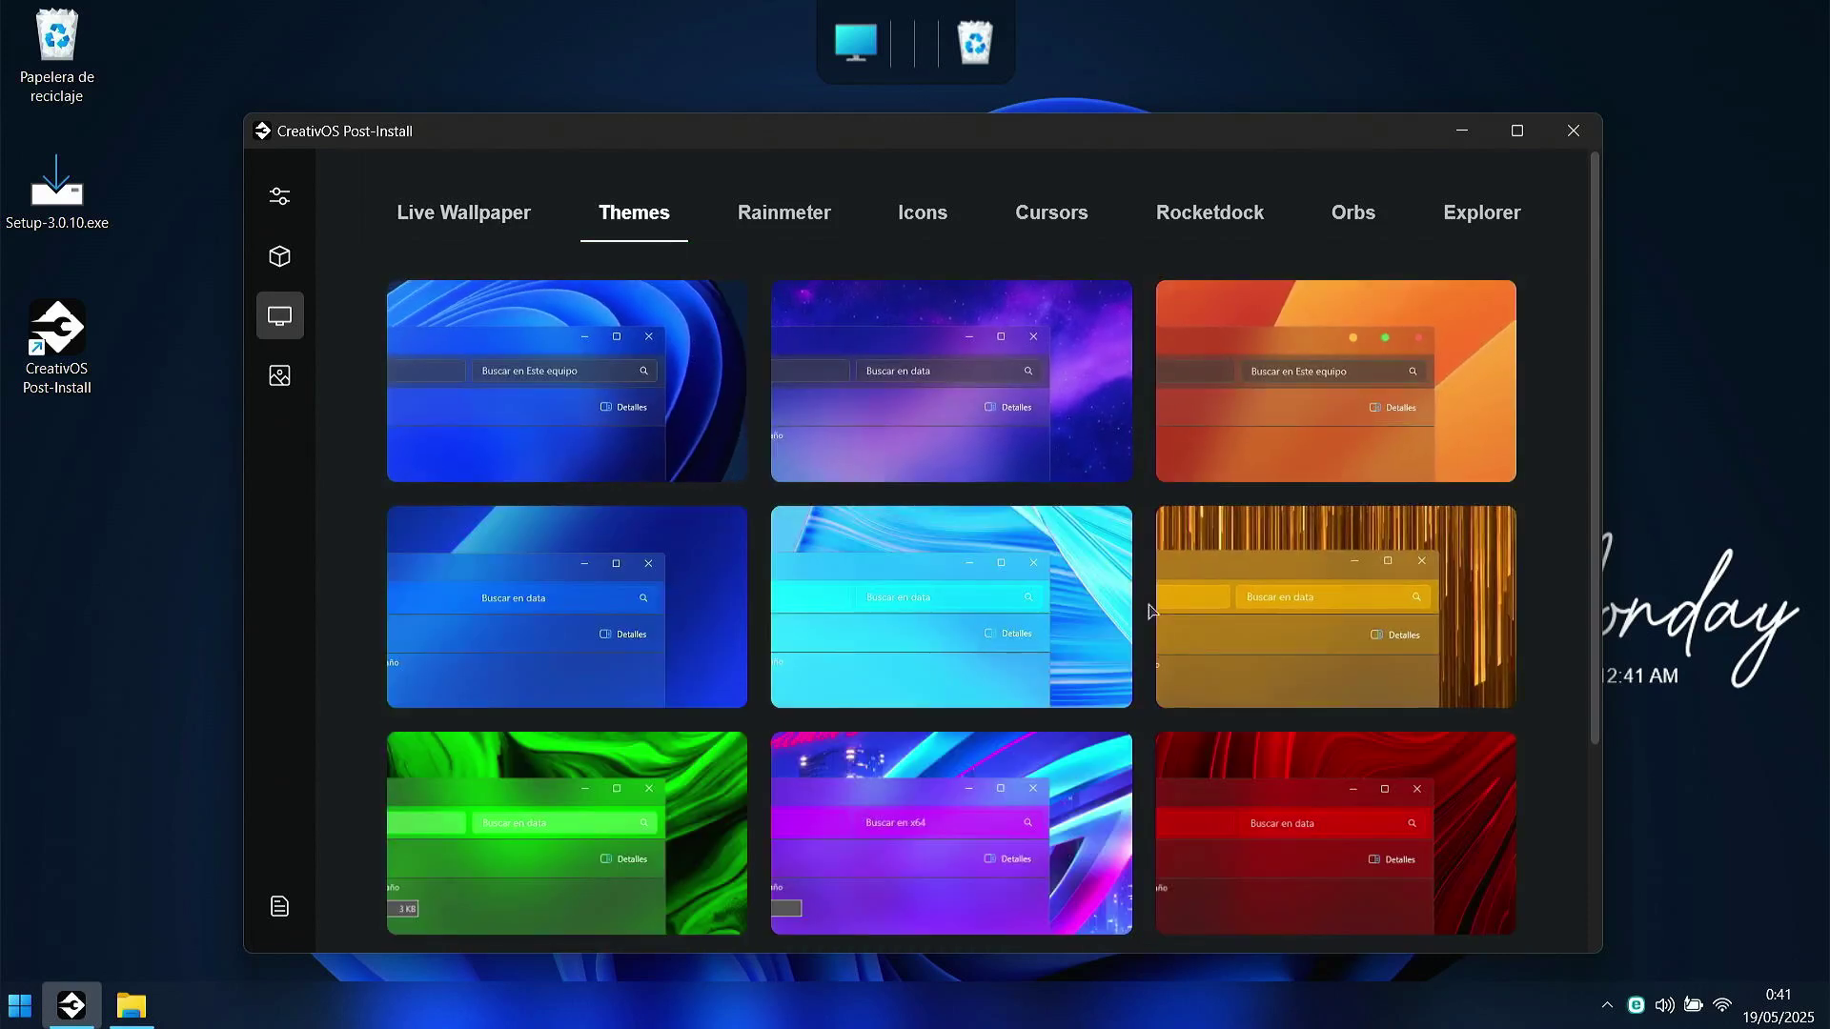
scroll(1126, 583, down, 1)
scroll(1125, 582, down, 2)
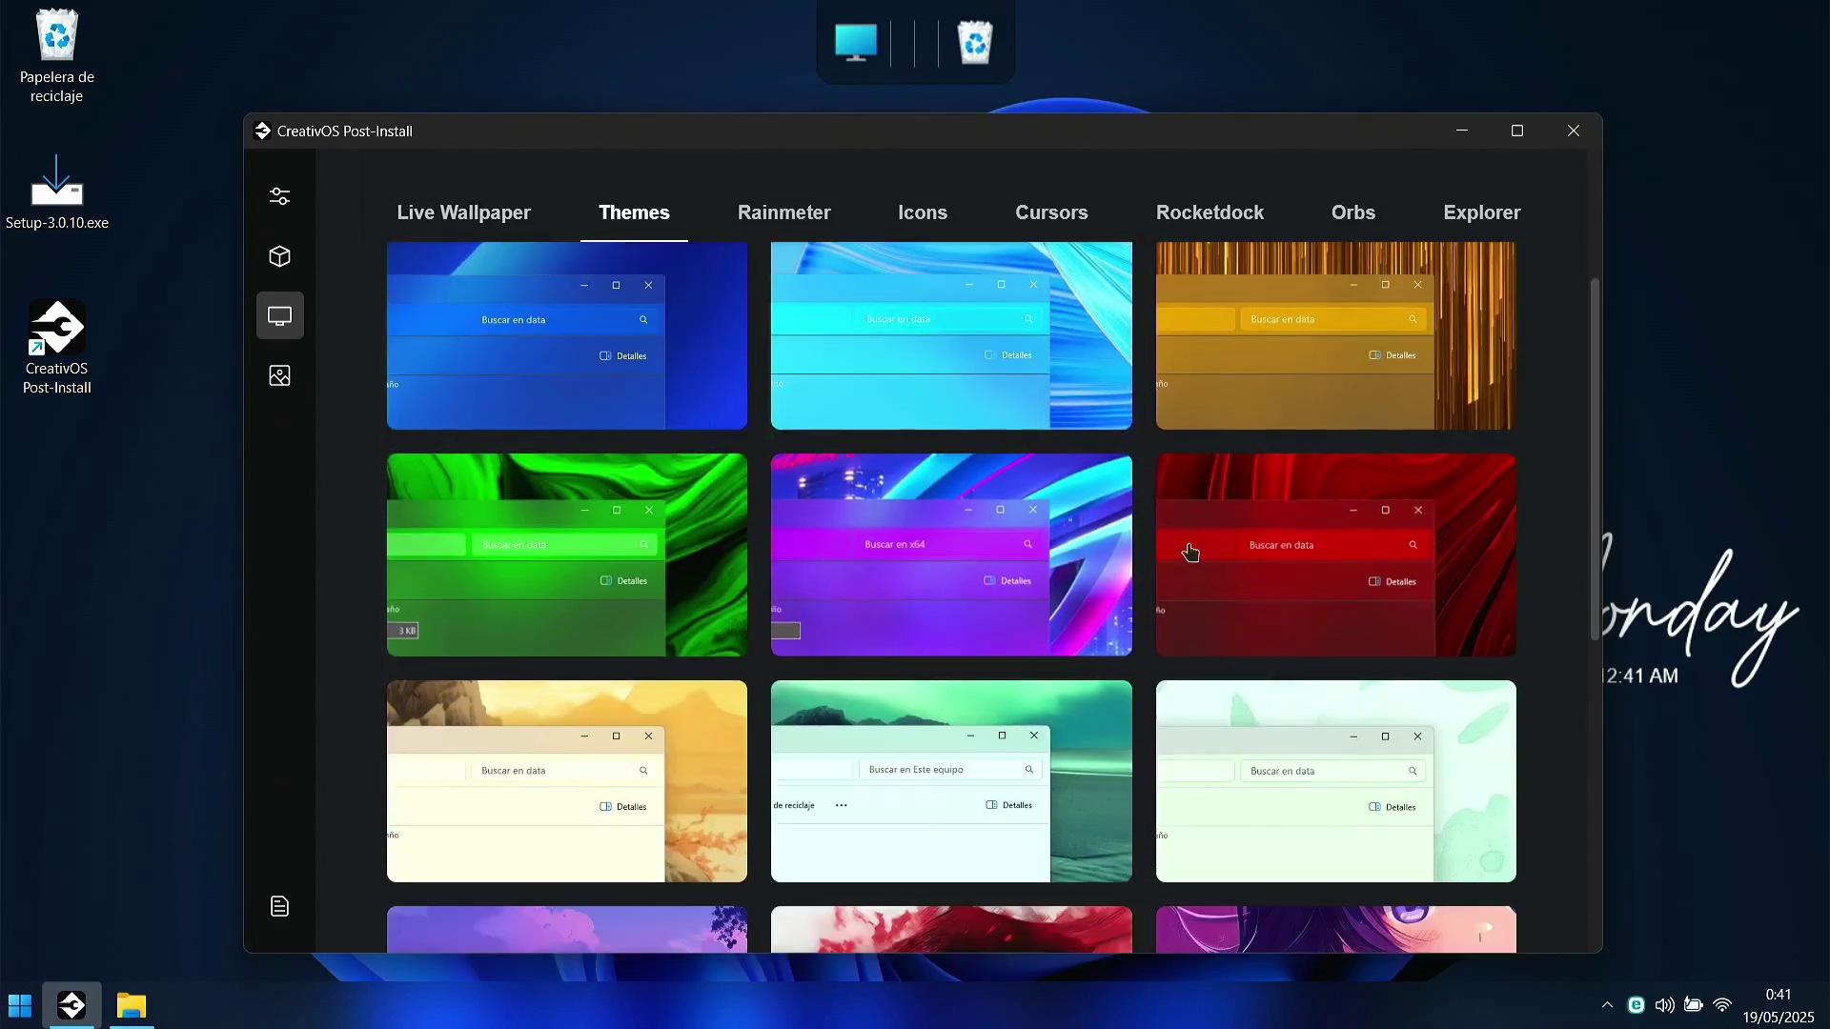
click(1278, 523)
scroll(627, 576, down, 10)
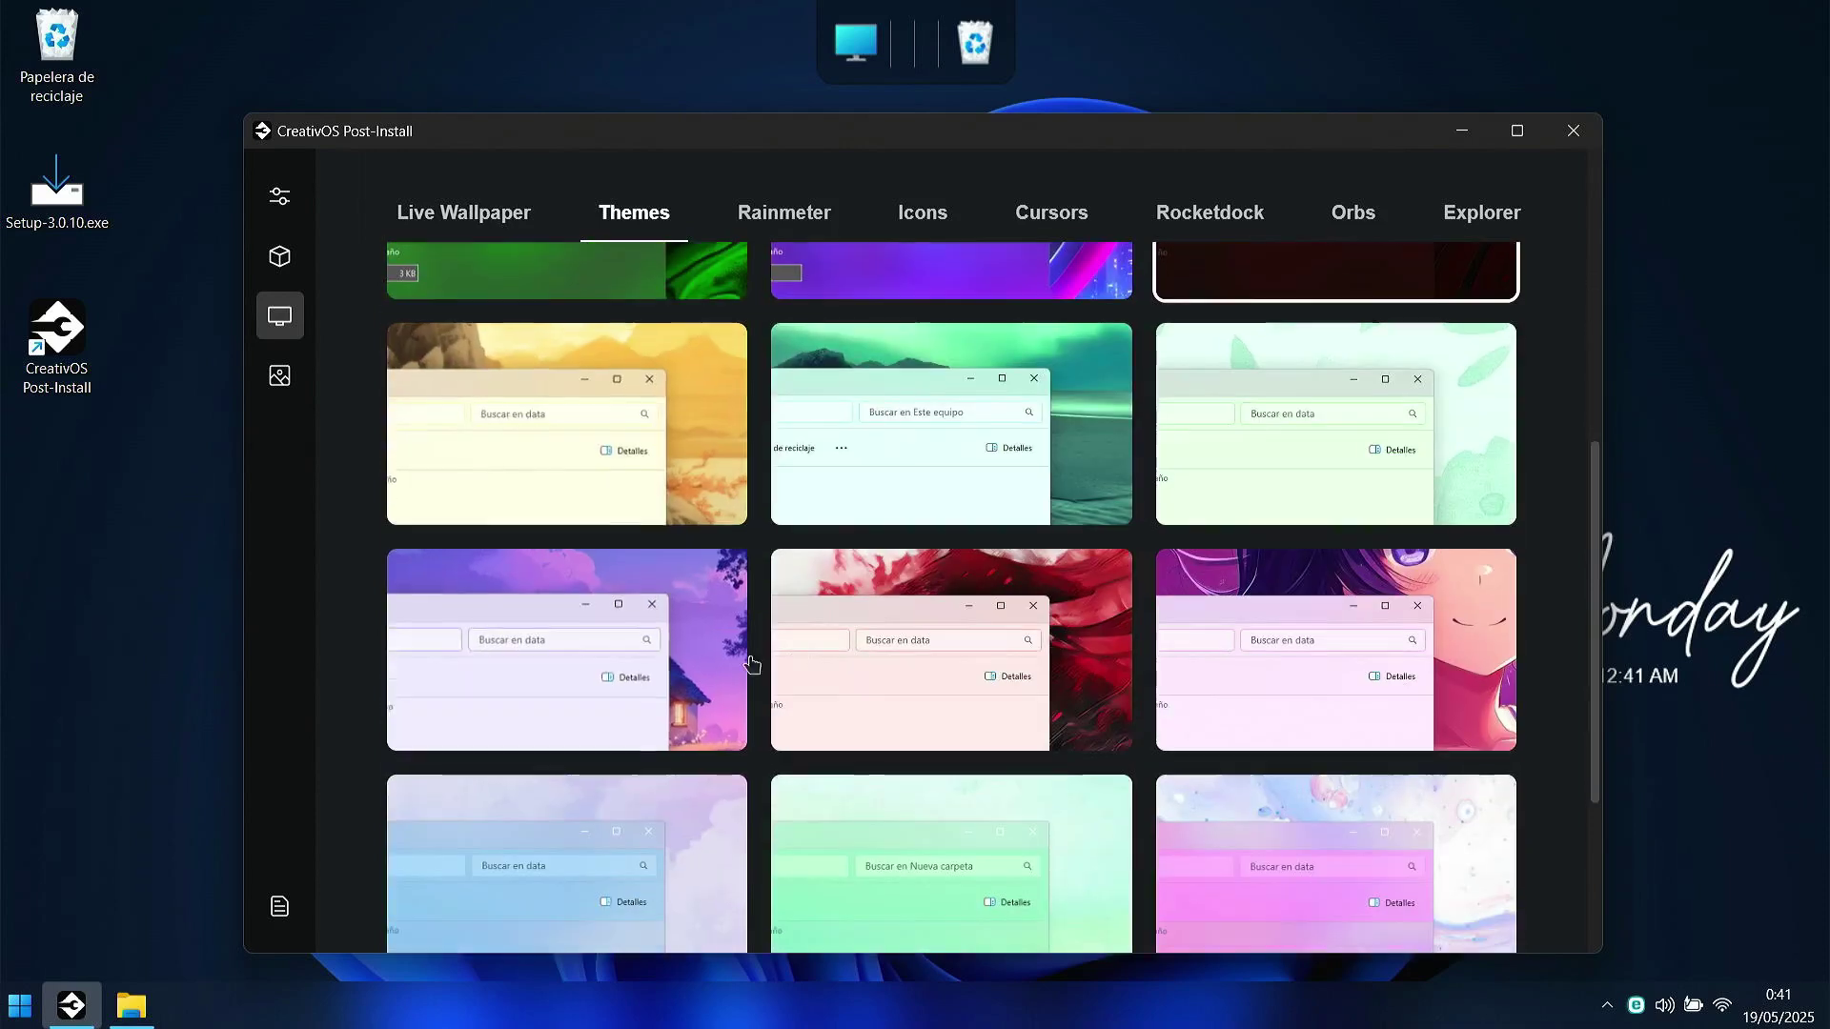
scroll(1046, 637, down, 4)
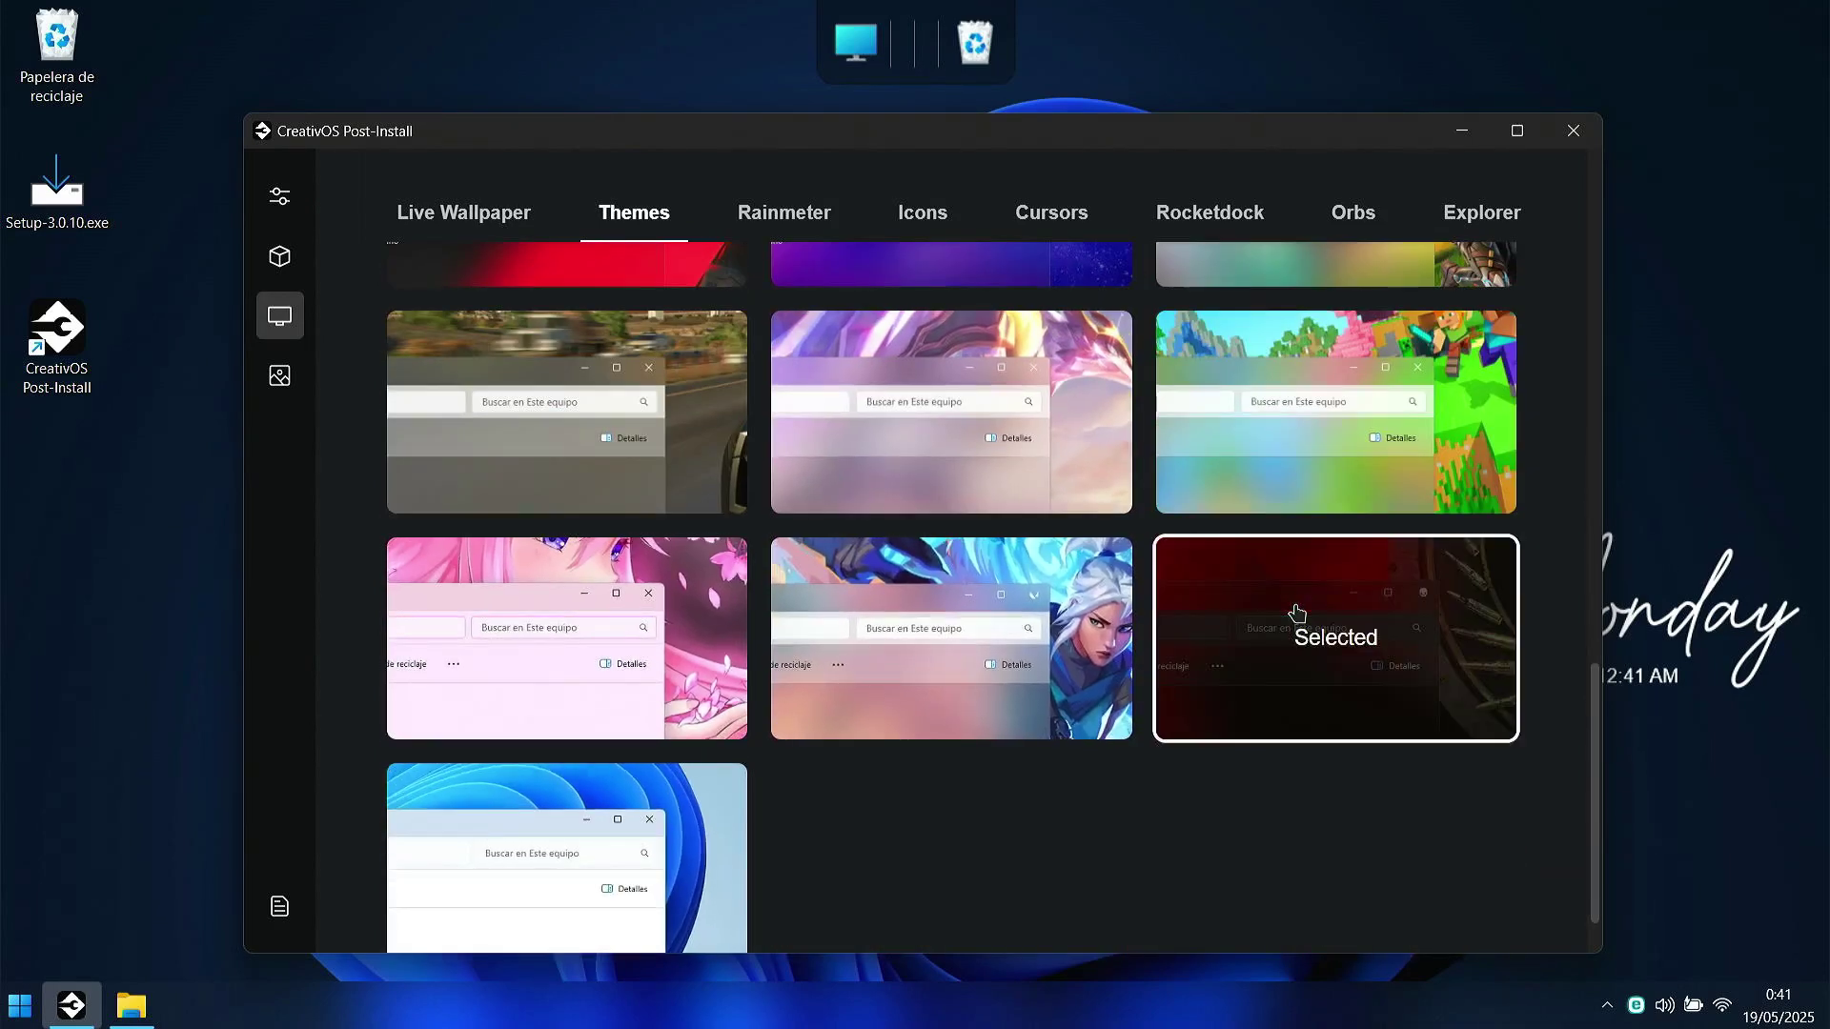
Step: Look through the Rainmeter clock and date skins
click(819, 243)
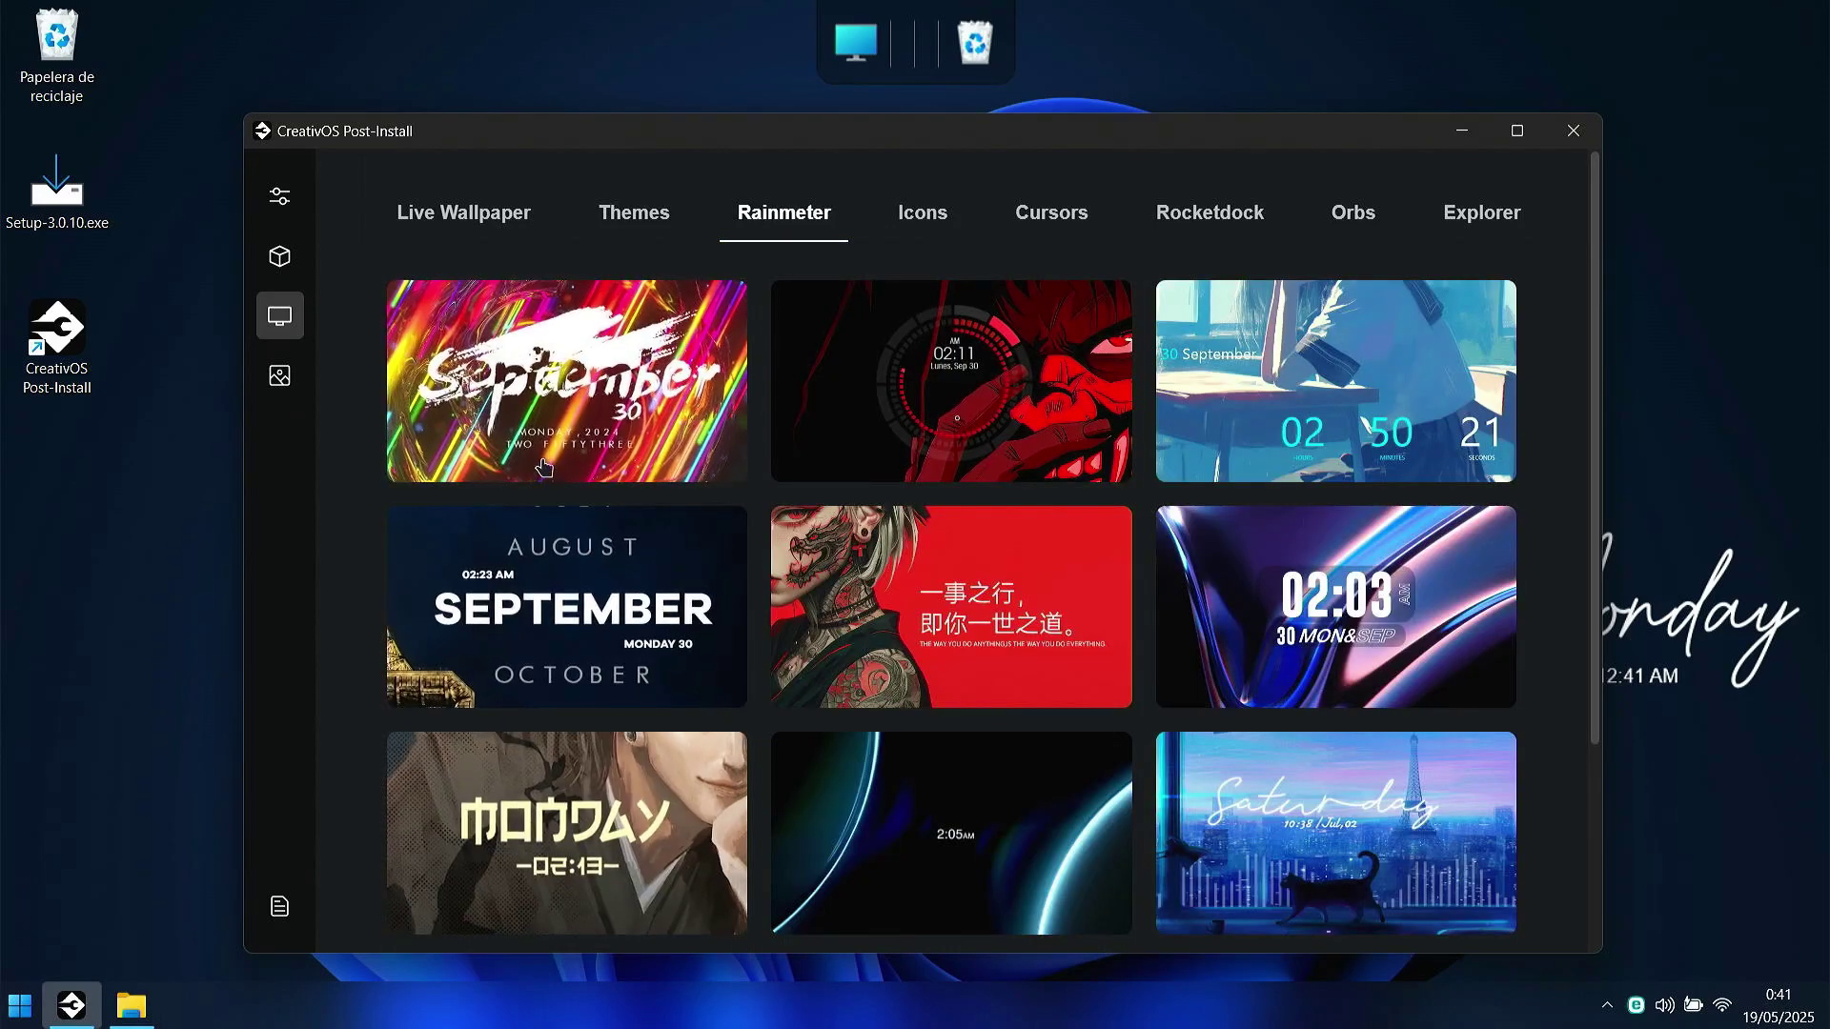
click(711, 410)
scroll(838, 400, down, 4)
scroll(865, 468, up, 4)
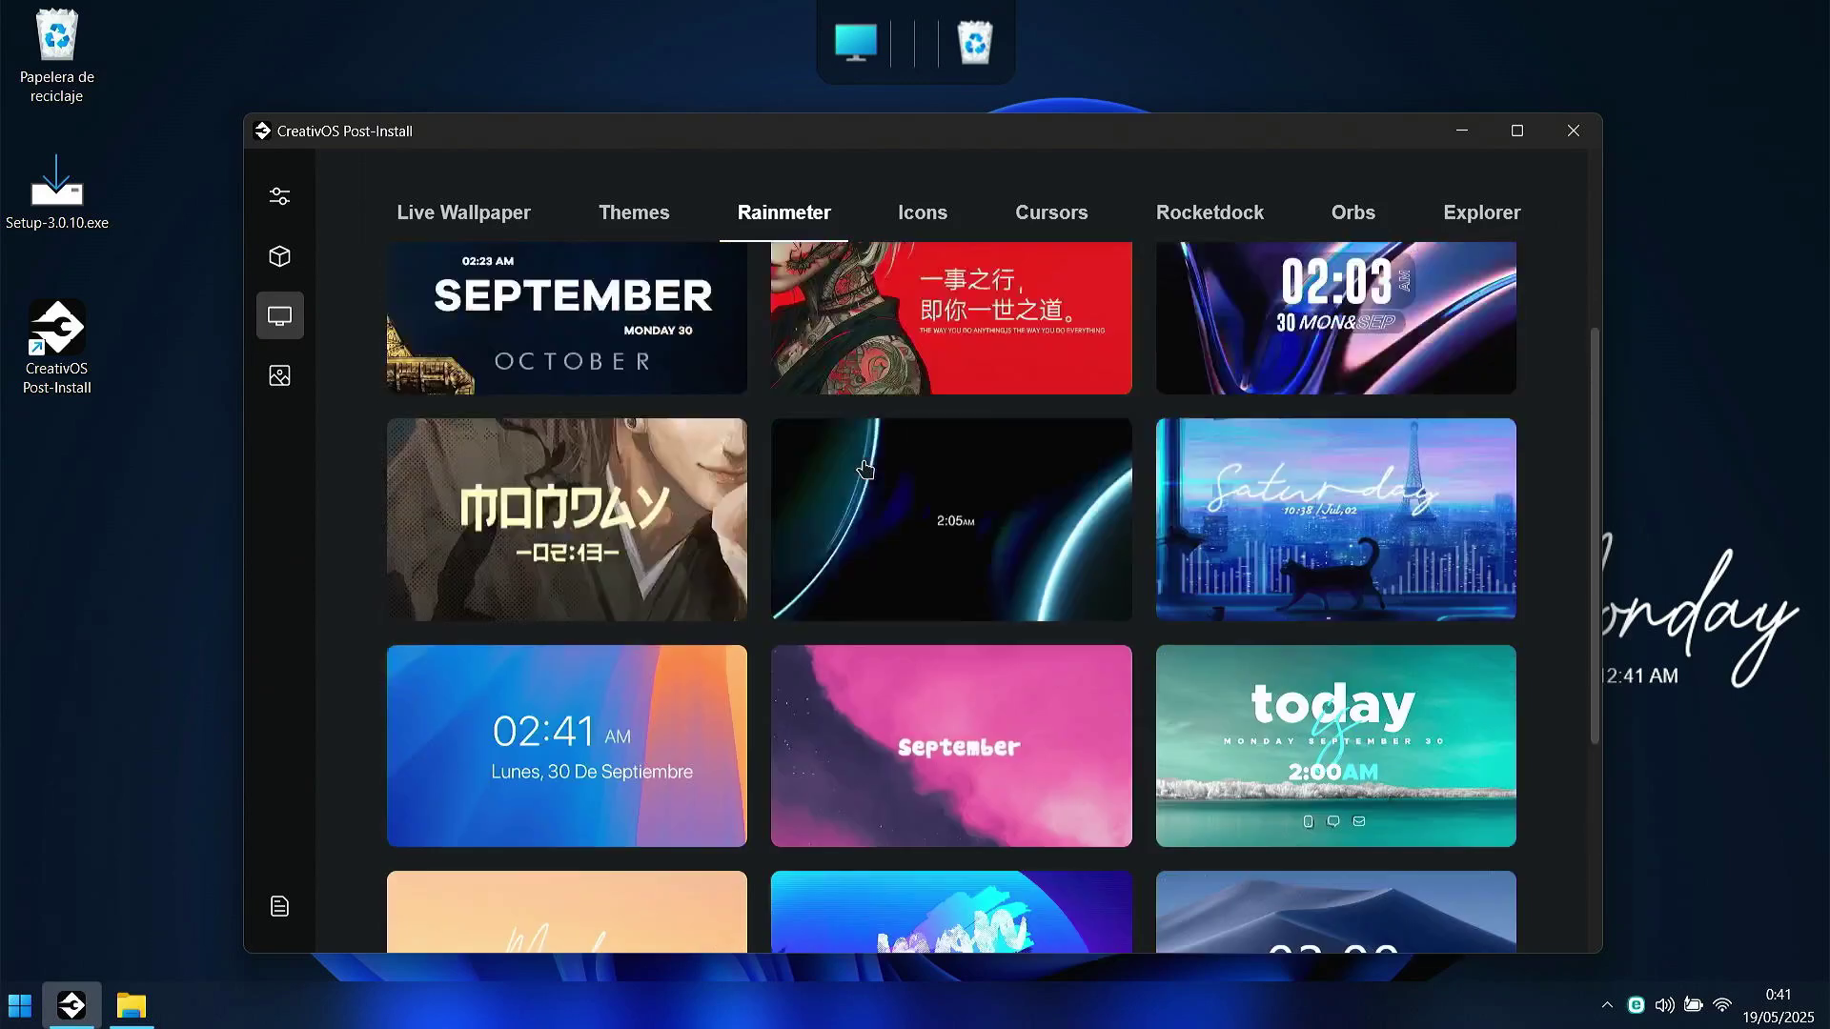
Step: Choose the neon outlined icon pack near the end of the Icons collection and the red pointer set from the Cursors collection
click(927, 229)
scroll(1084, 452, down, 10)
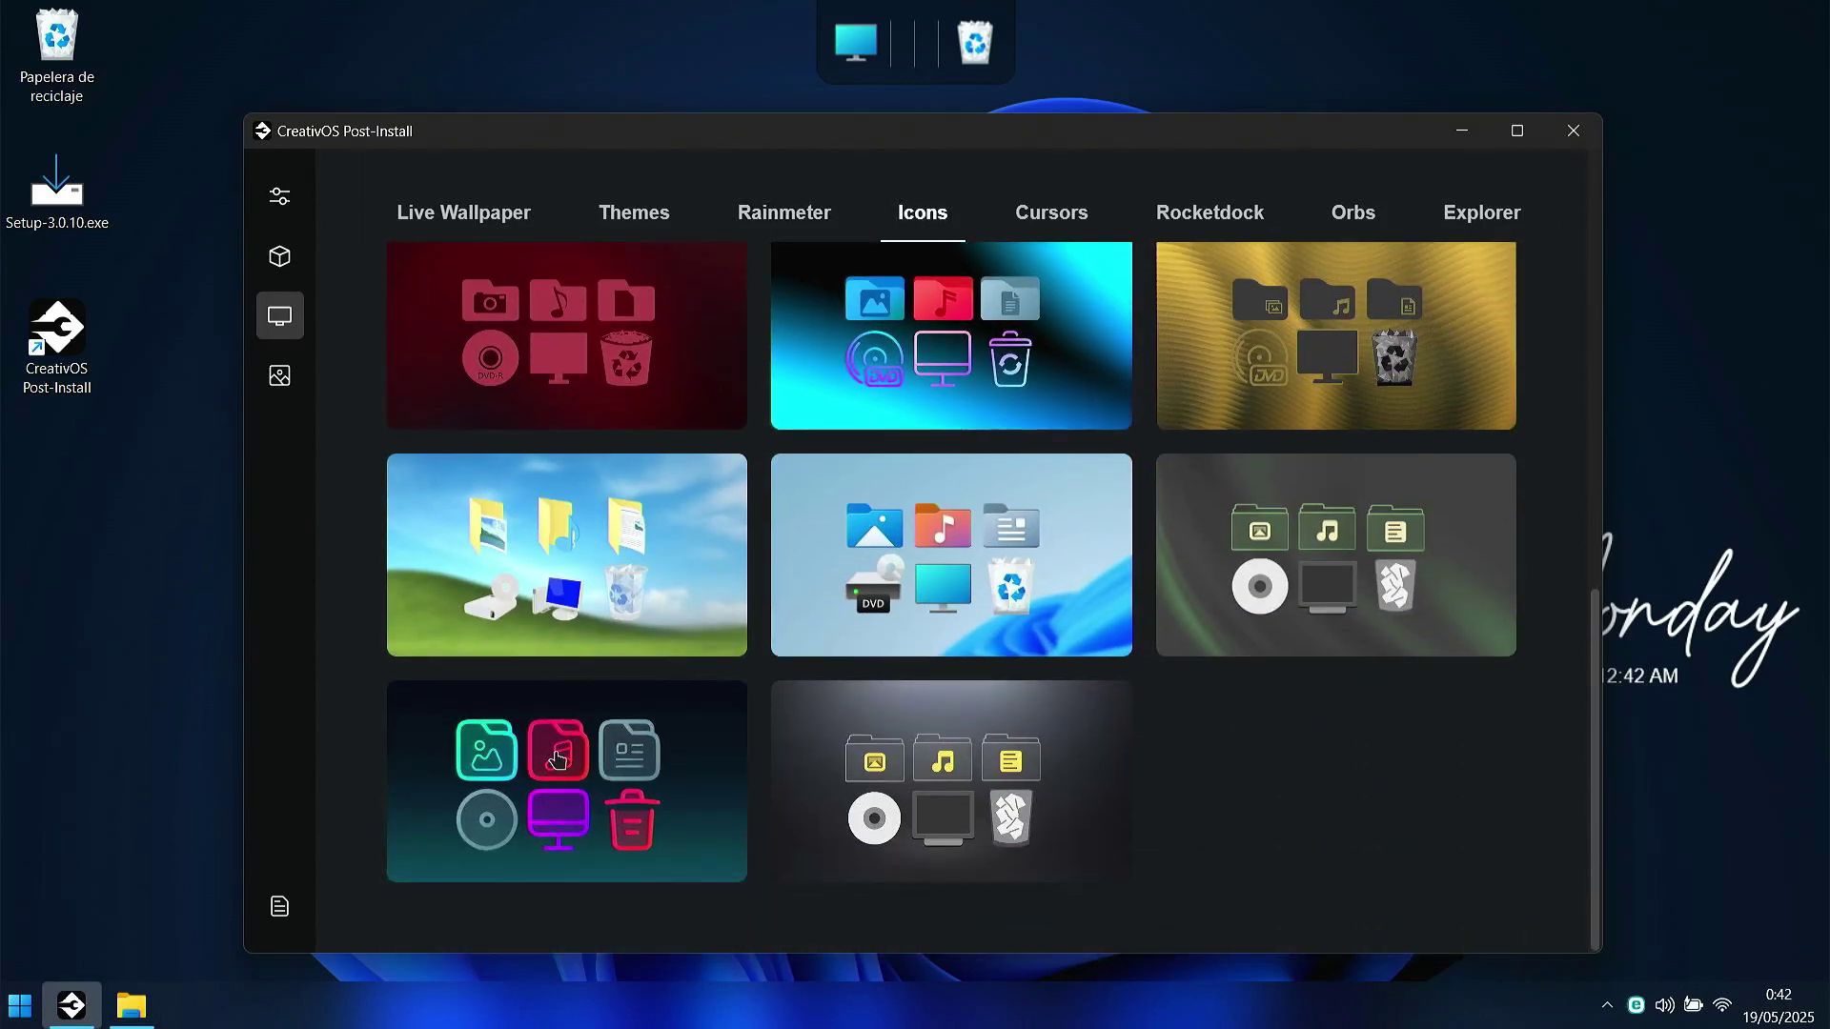
click(703, 694)
click(1043, 215)
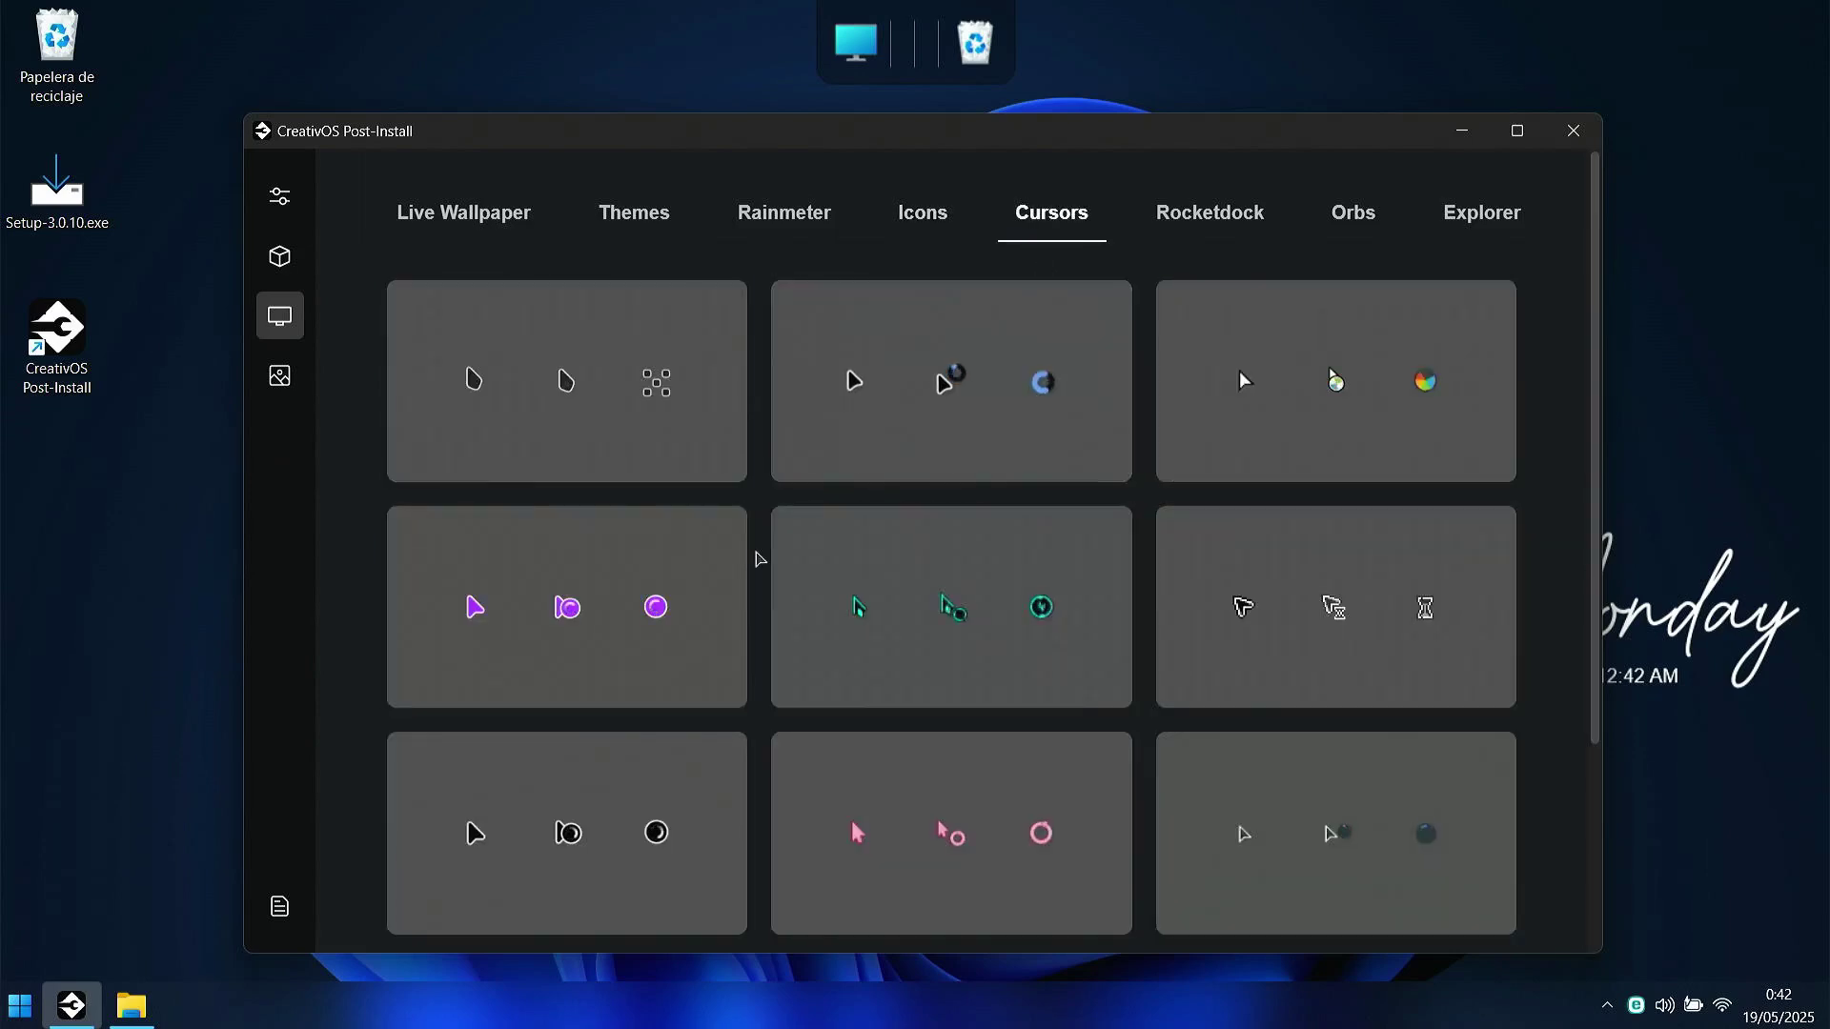
scroll(849, 633, down, 5)
click(937, 621)
Step: Select the Rocketdock design with the blue, yellow-edged background and the start orb made of four outlined coloured squares
click(1208, 214)
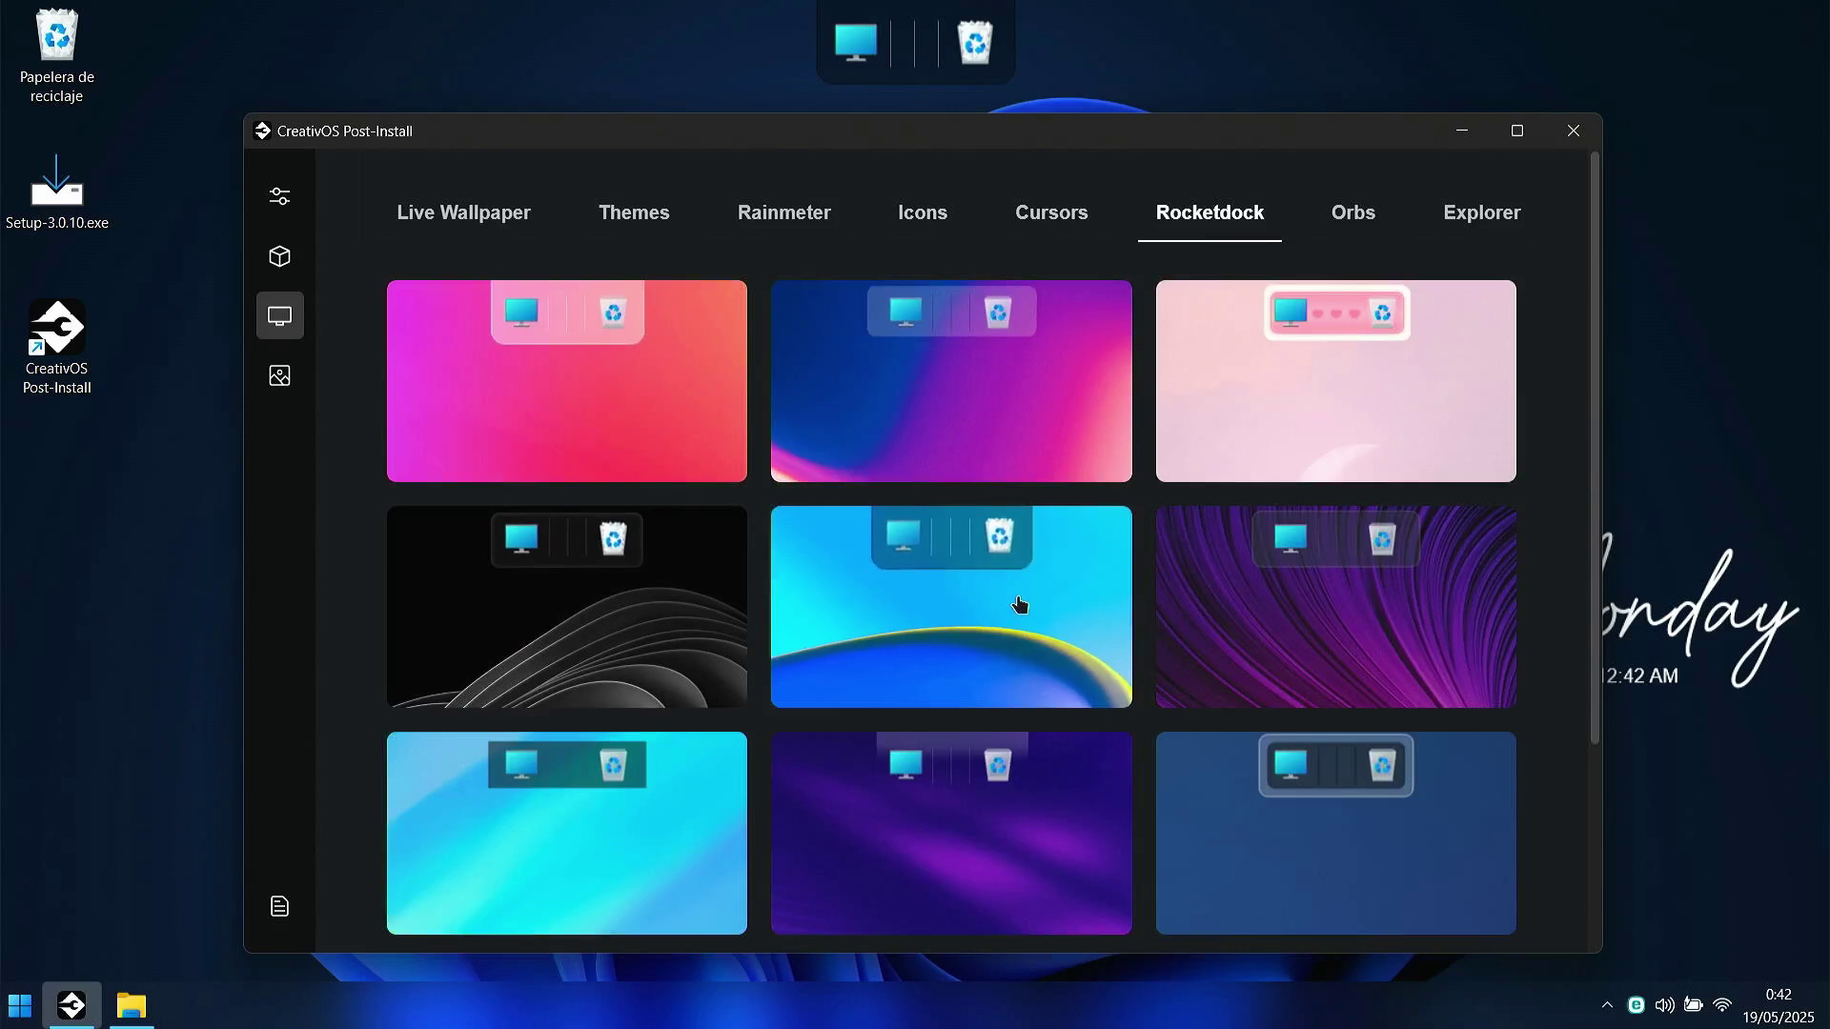
click(1053, 553)
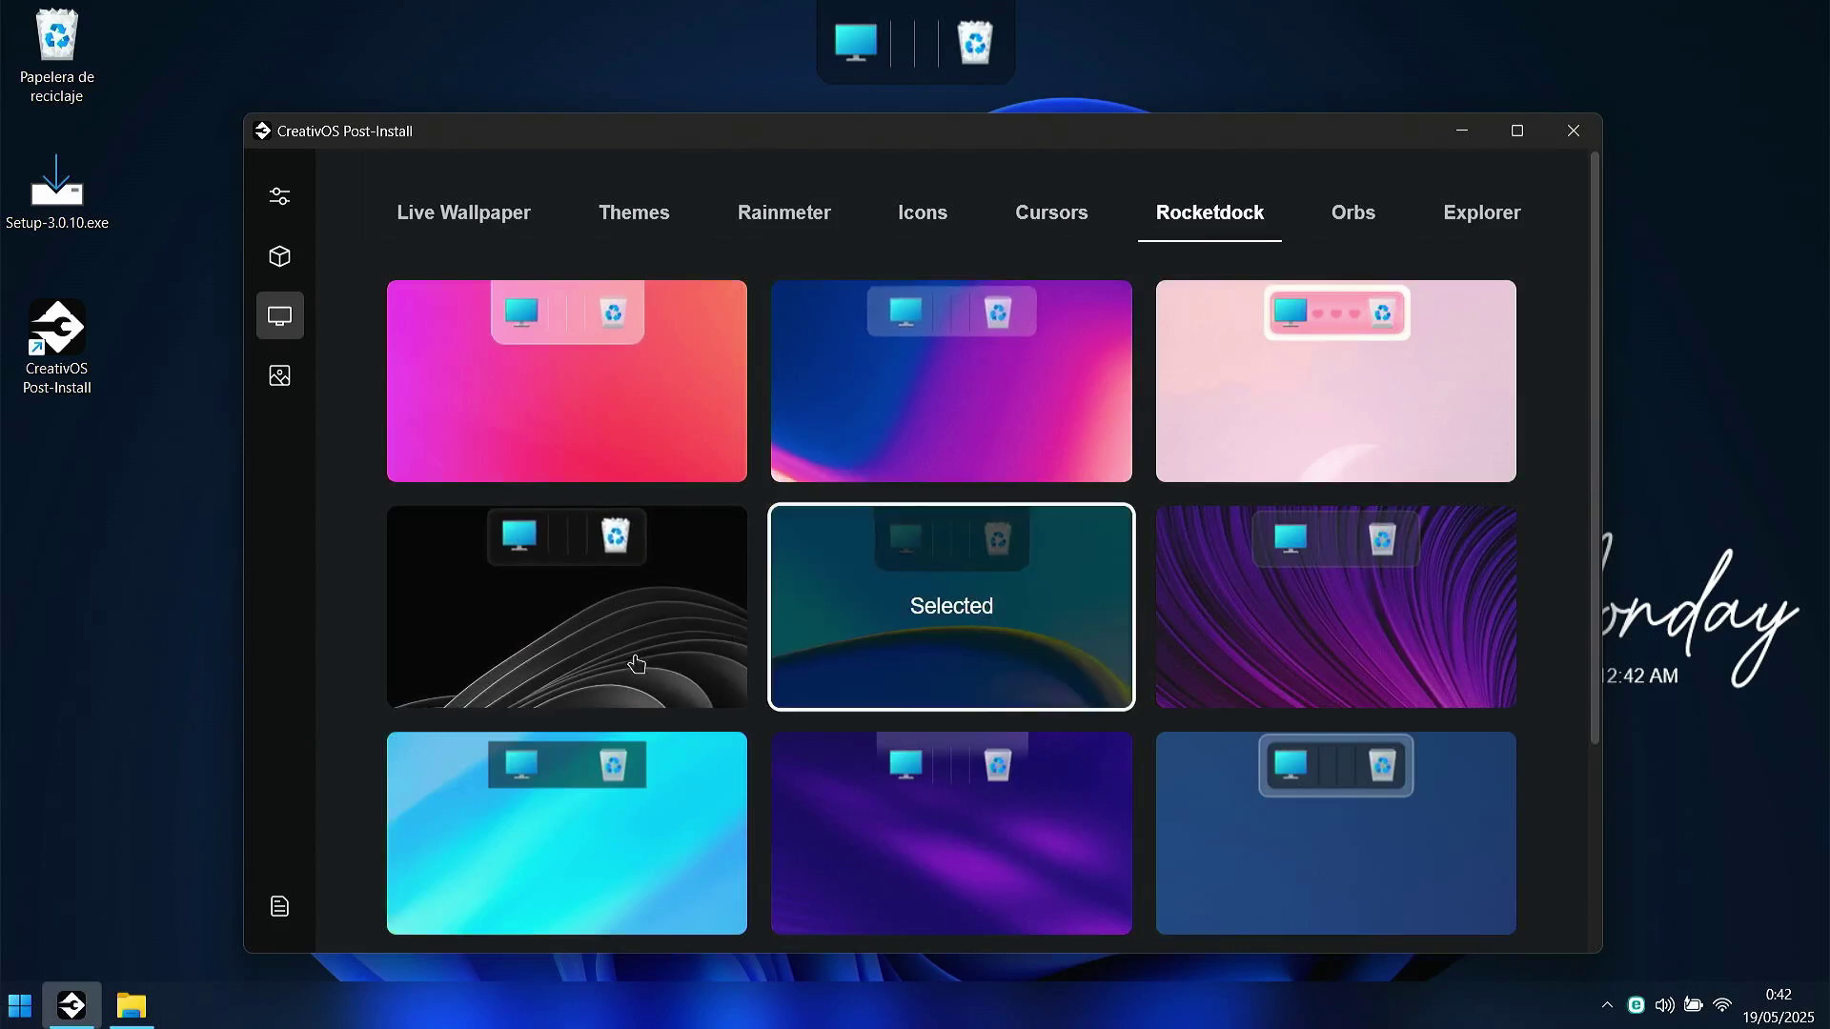
click(665, 768)
click(843, 644)
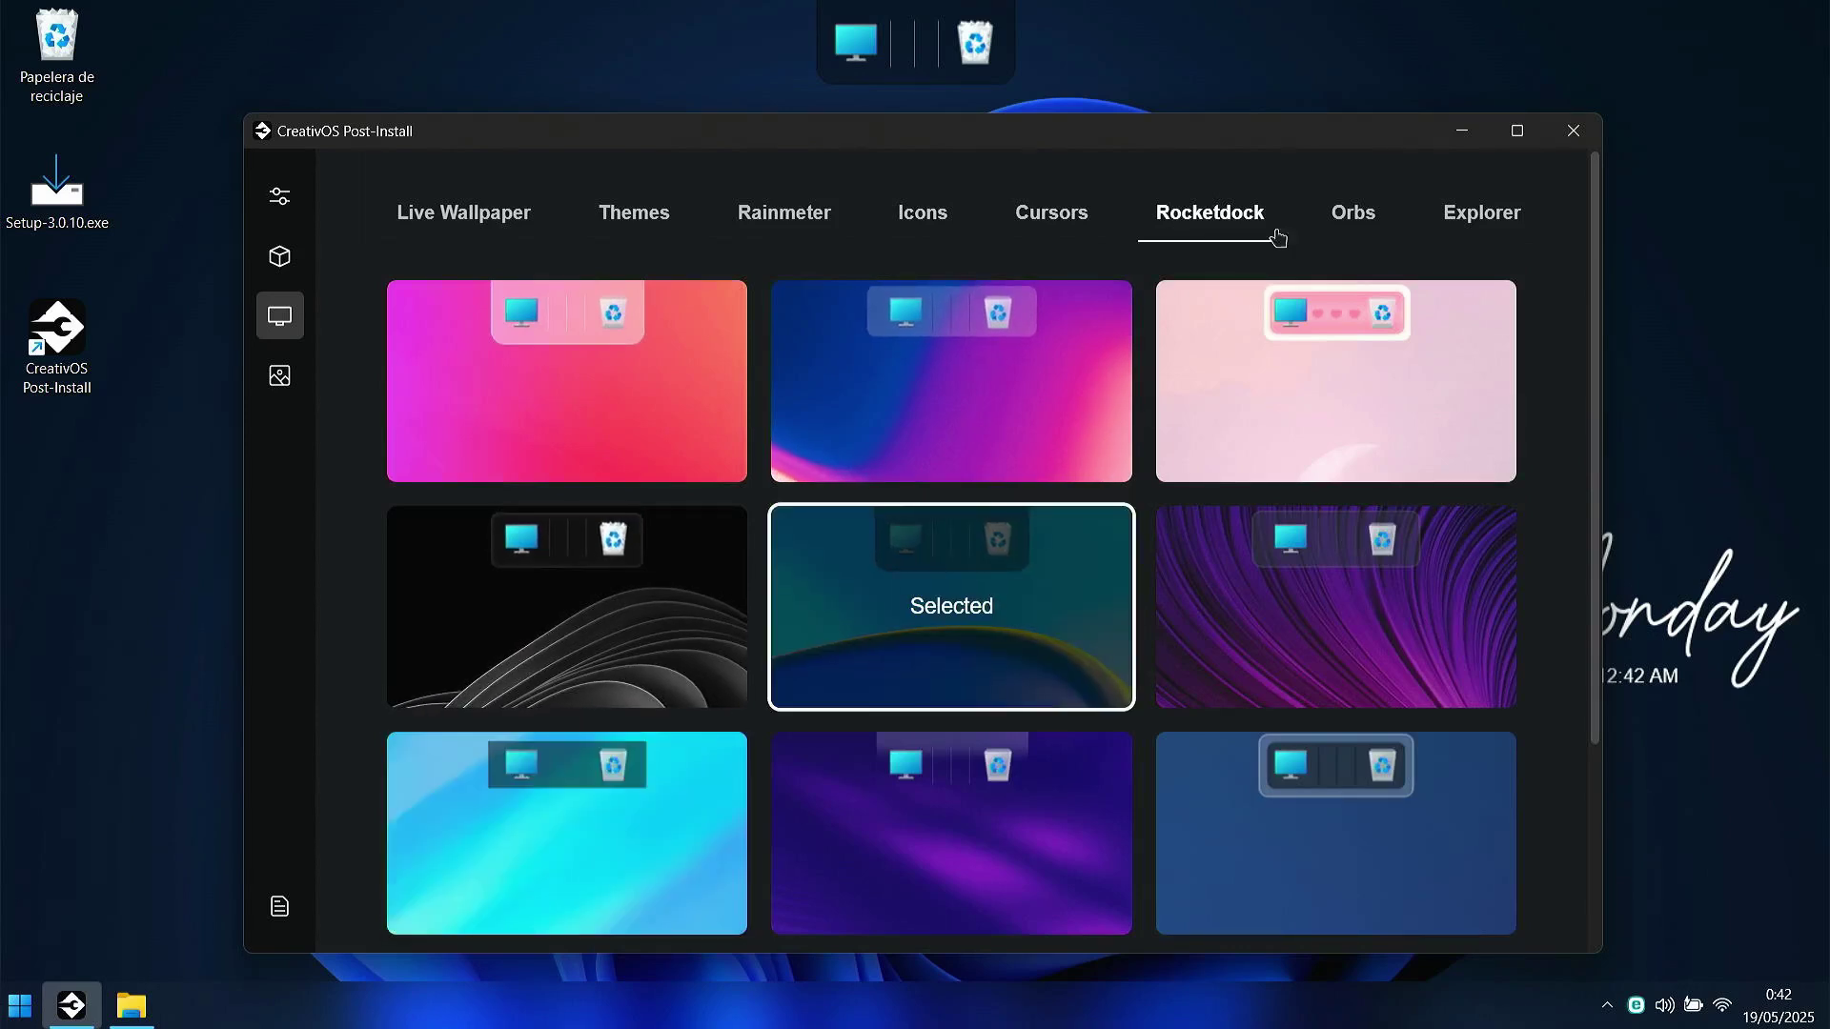
click(1320, 238)
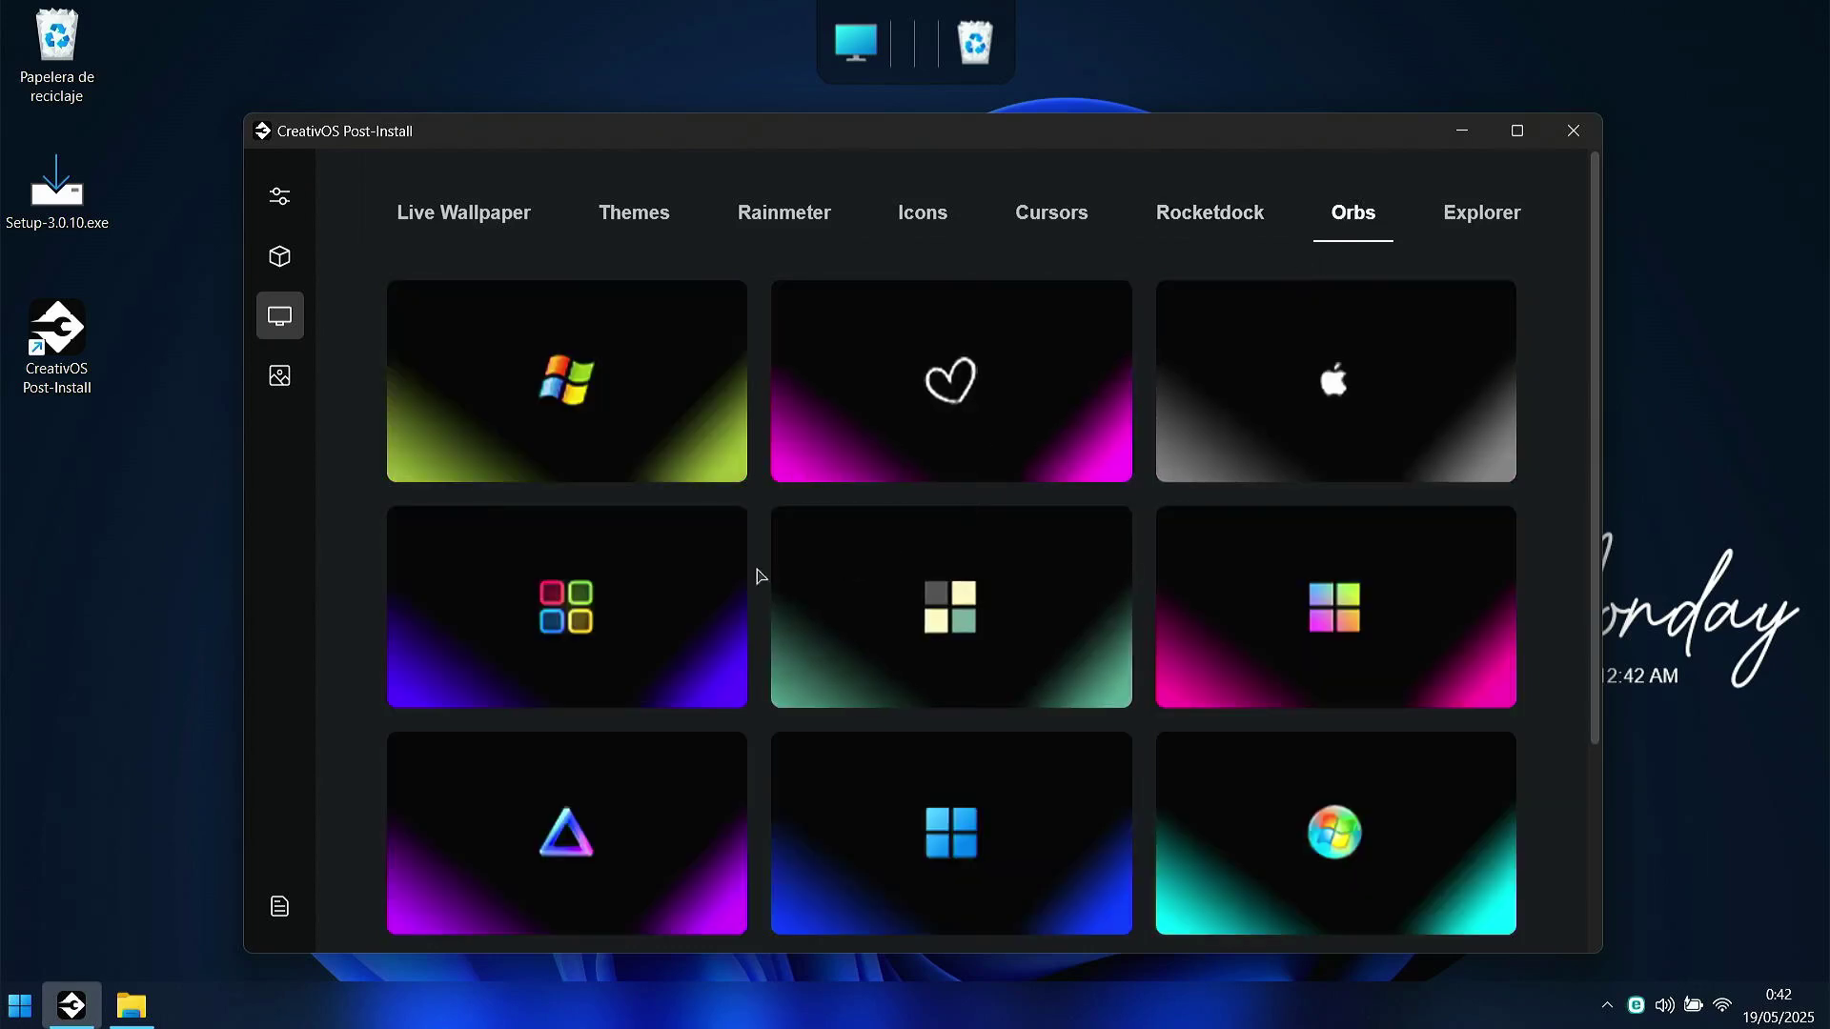
click(615, 607)
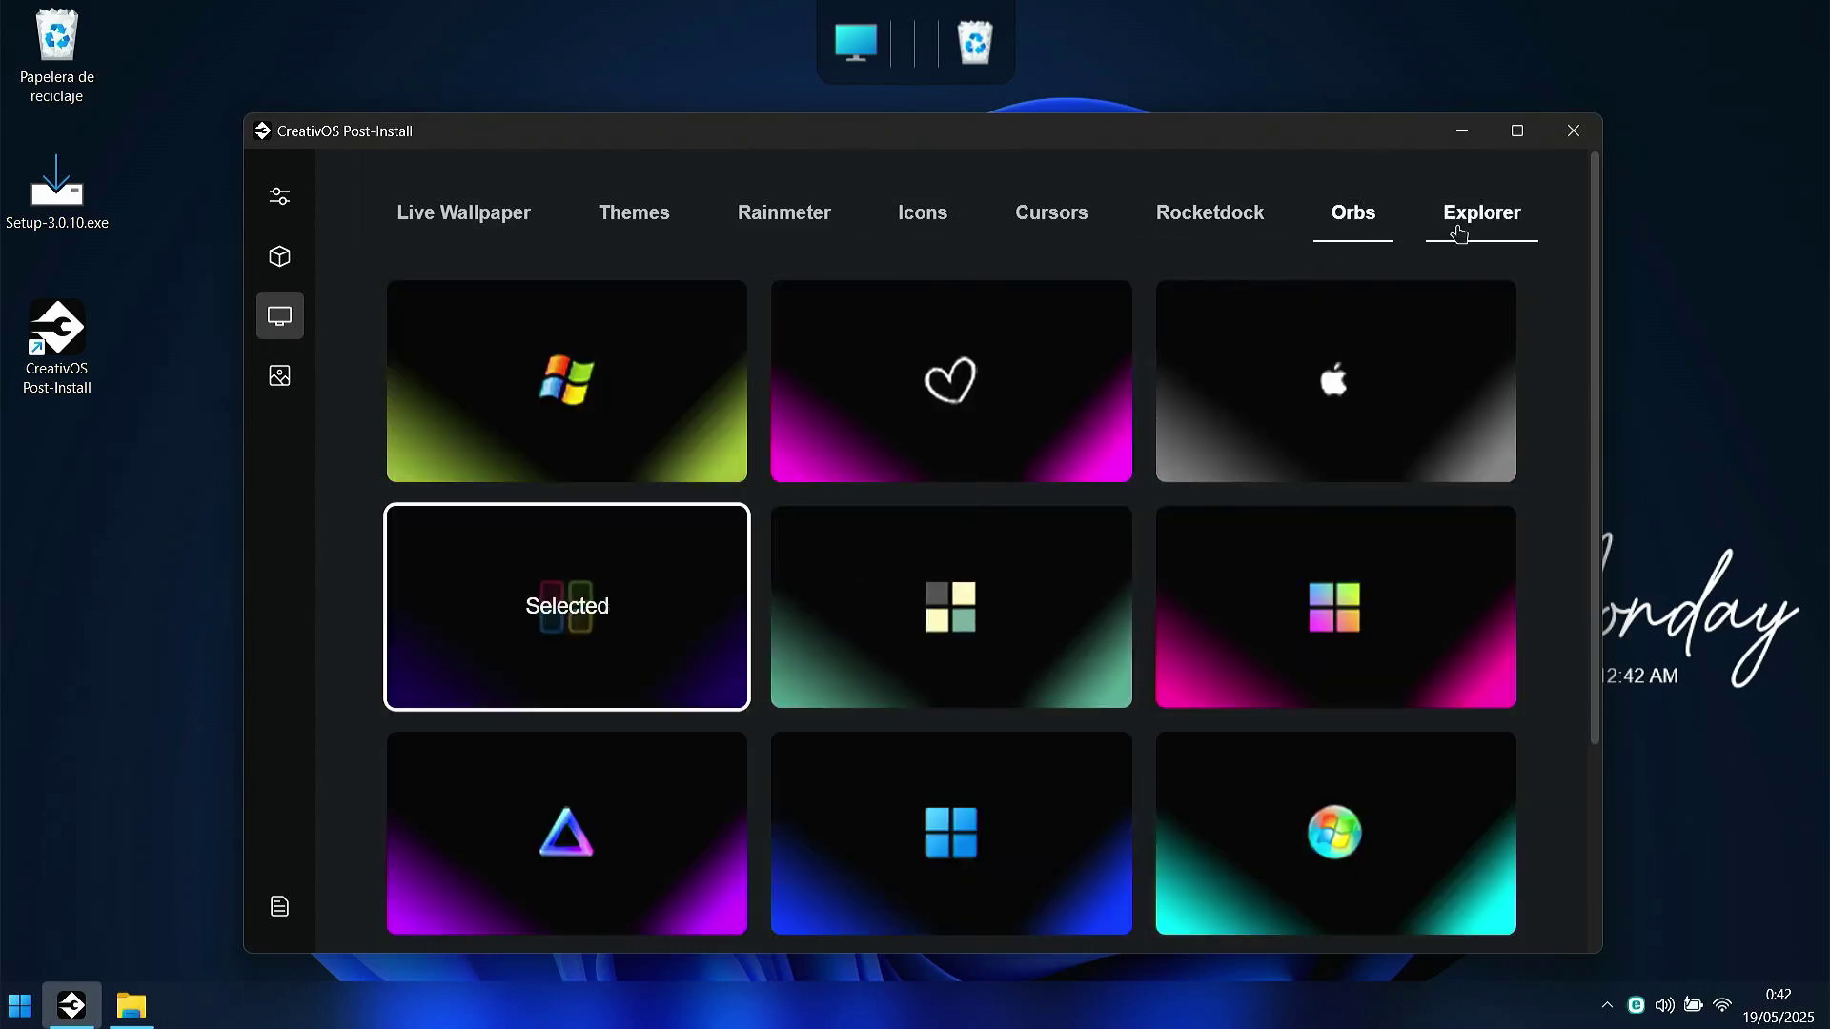
scroll(1271, 461, down, 5)
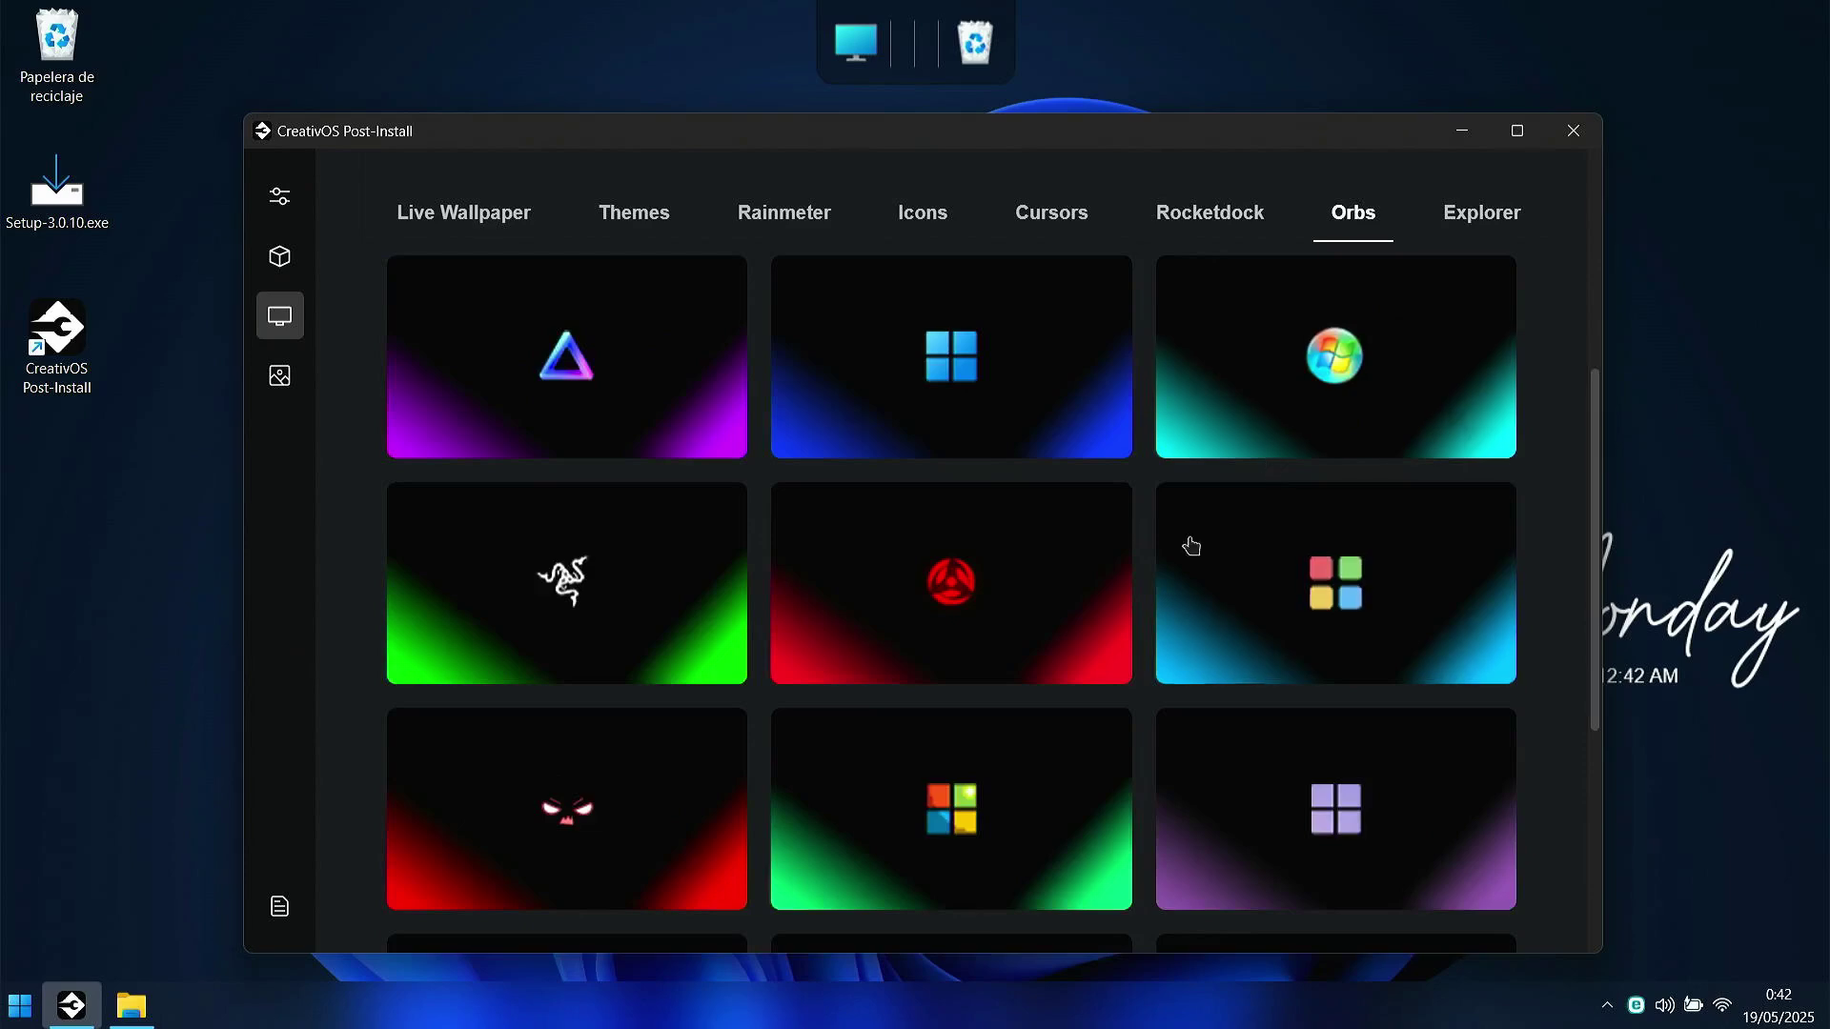
Step: Select the dark grey spiky-haired figure beside Spider-Man in the last row of the Explorer backgrounds
click(1473, 212)
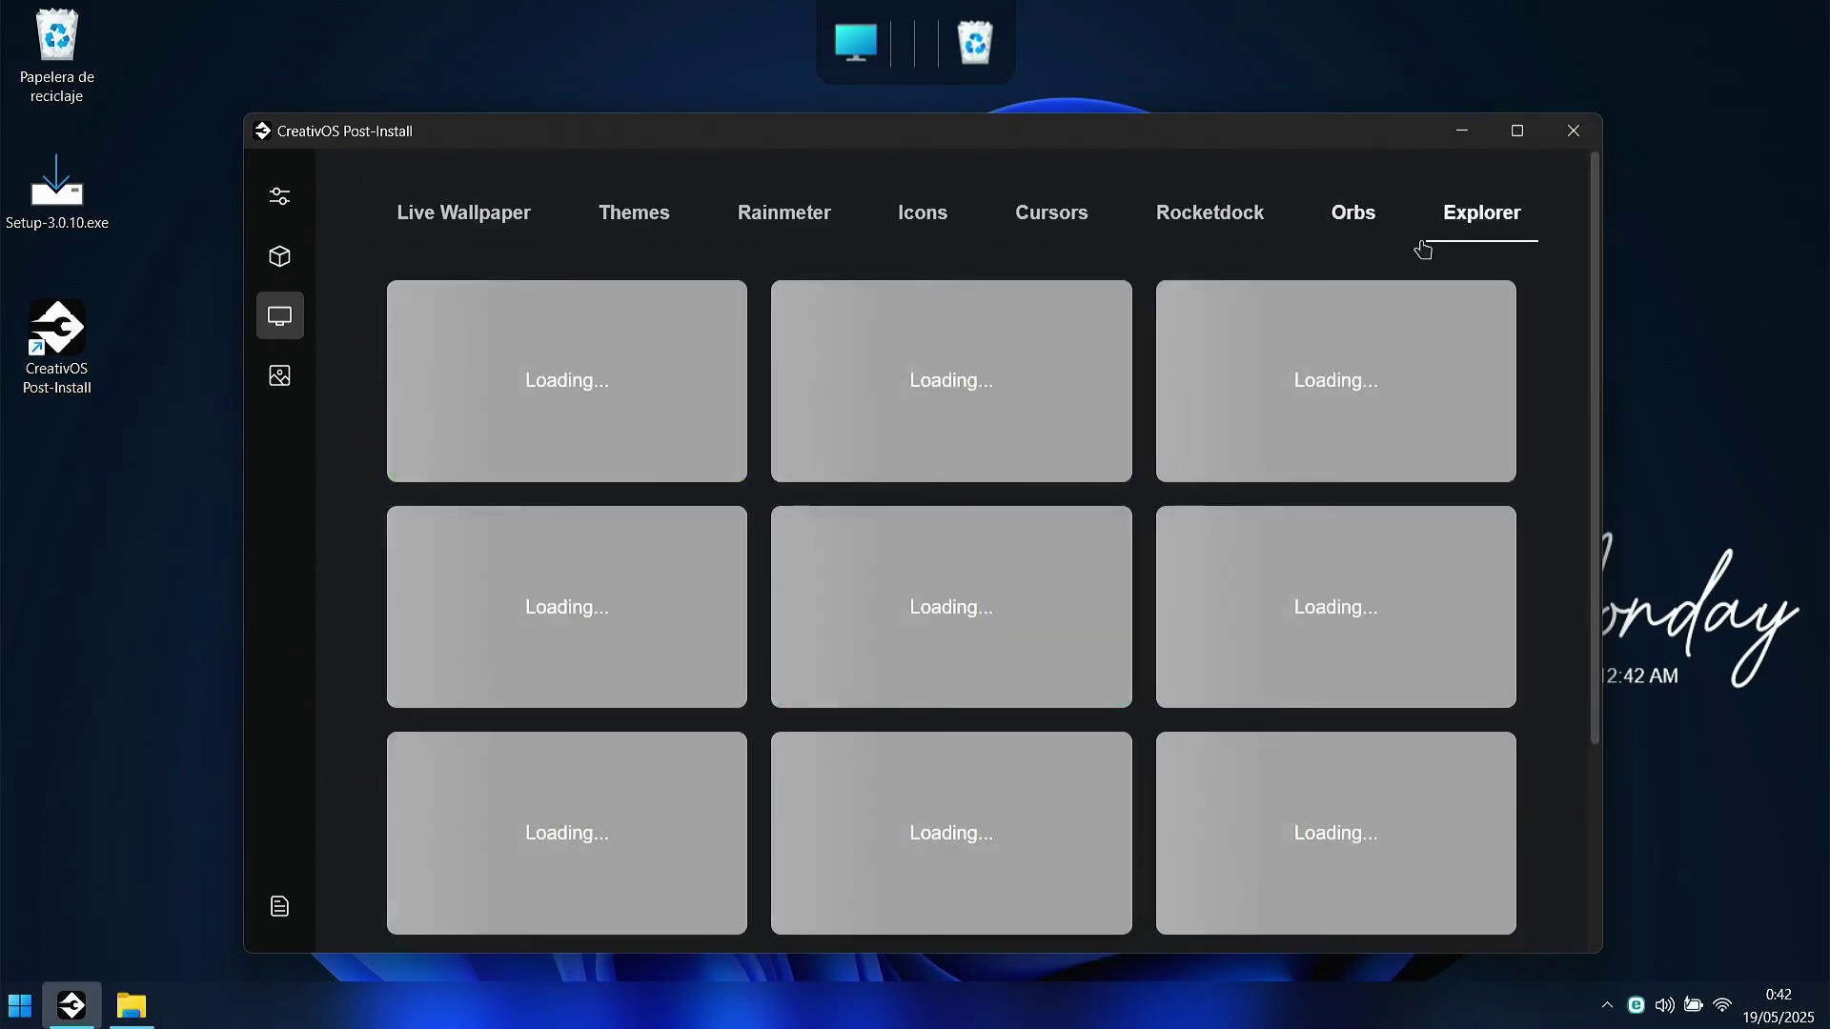
scroll(877, 573, down, 14)
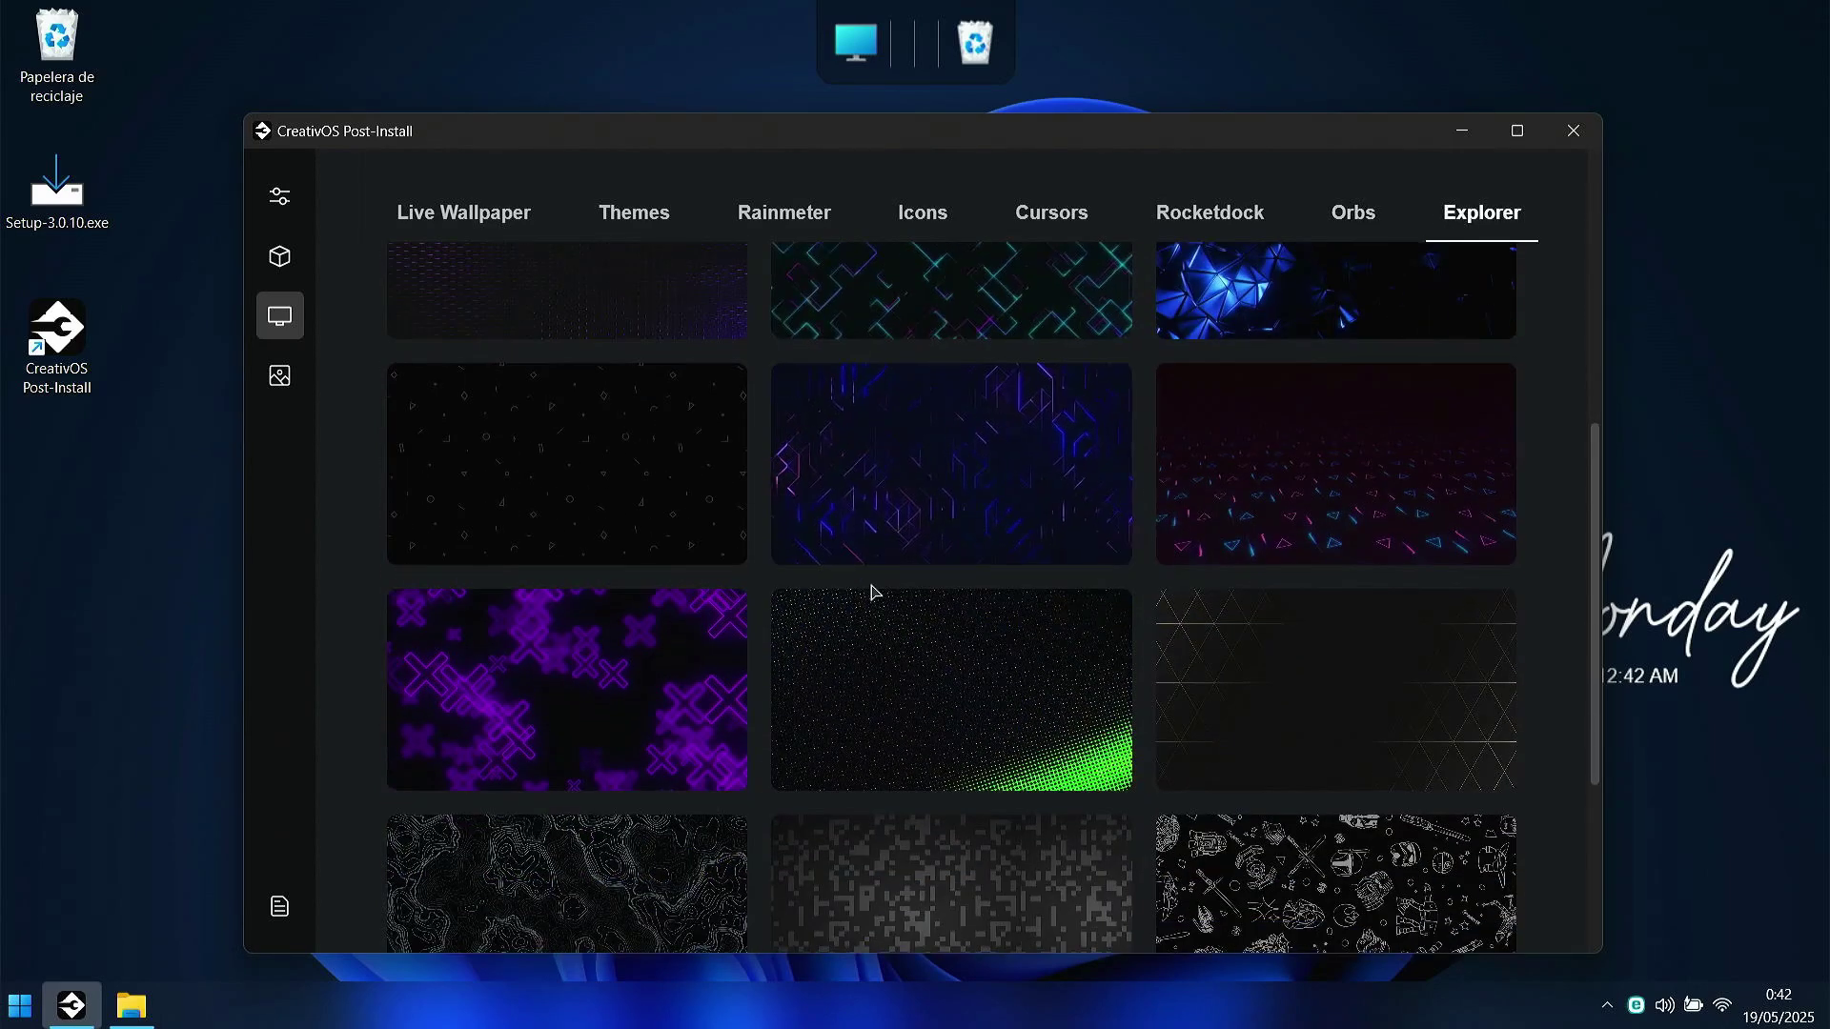
scroll(954, 600, down, 8)
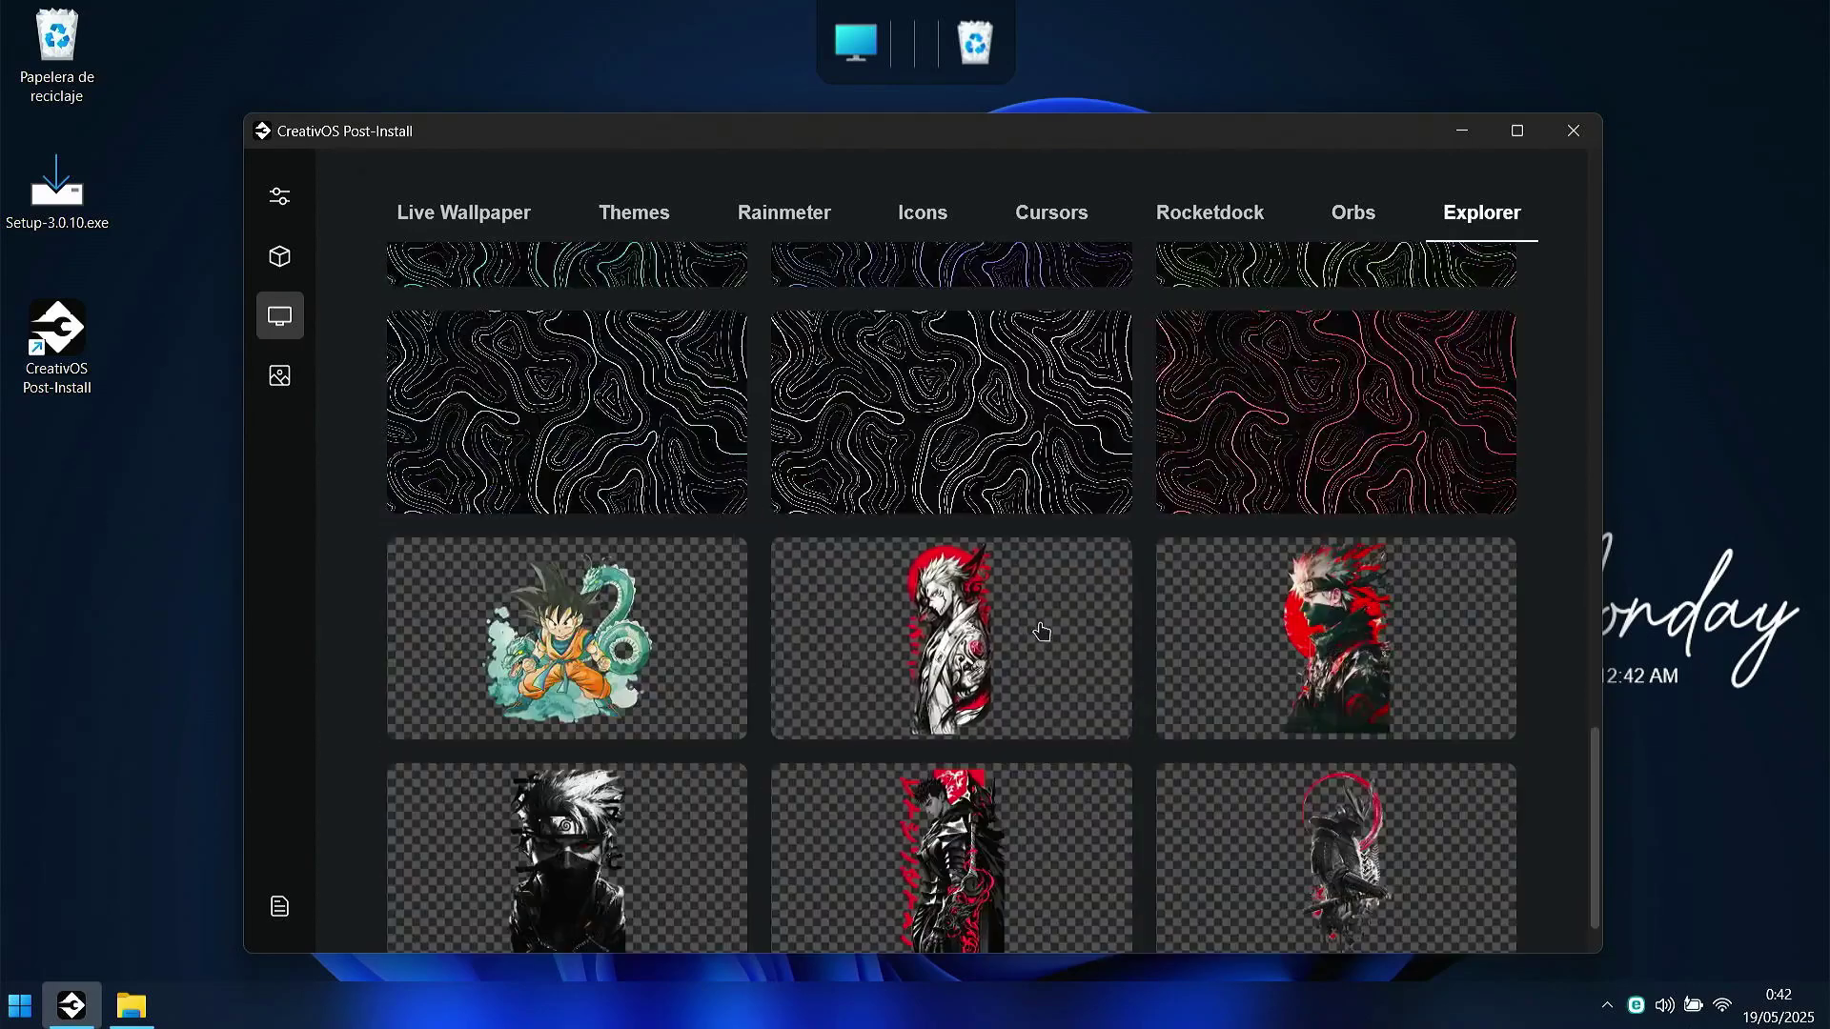
scroll(1039, 629, down, 2)
scroll(1040, 631, down, 1)
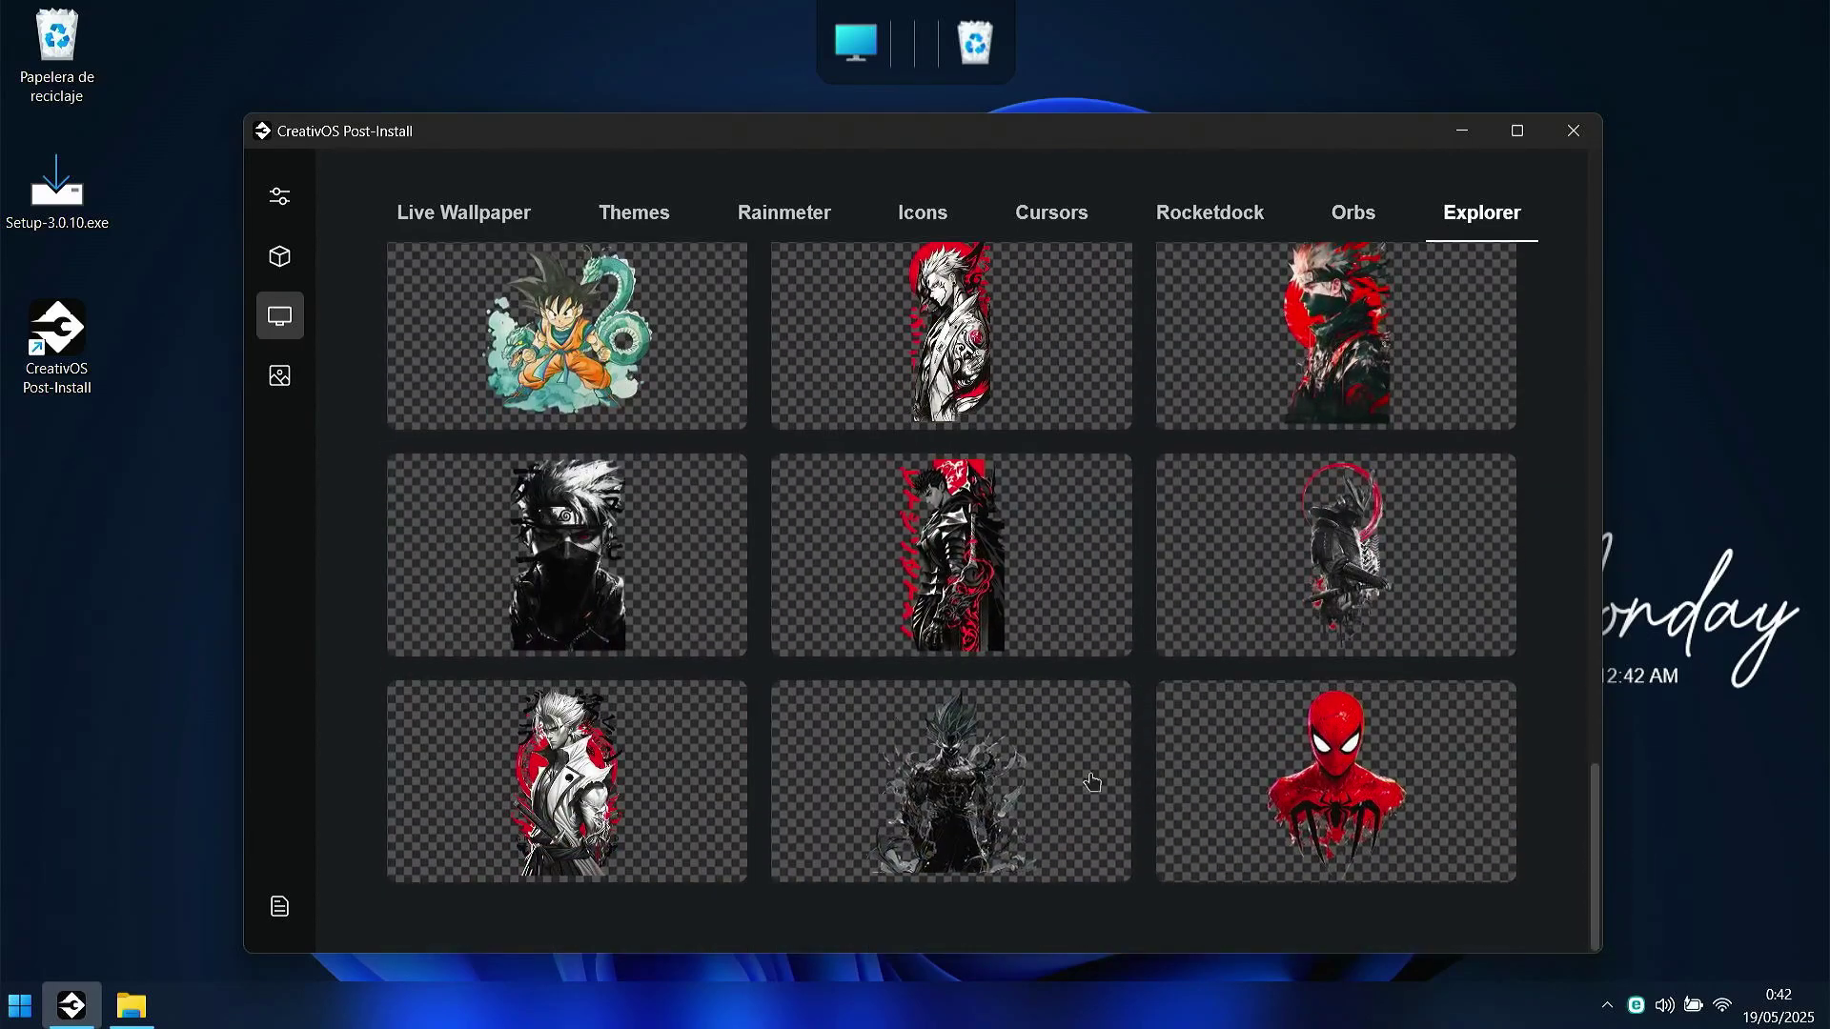
click(963, 799)
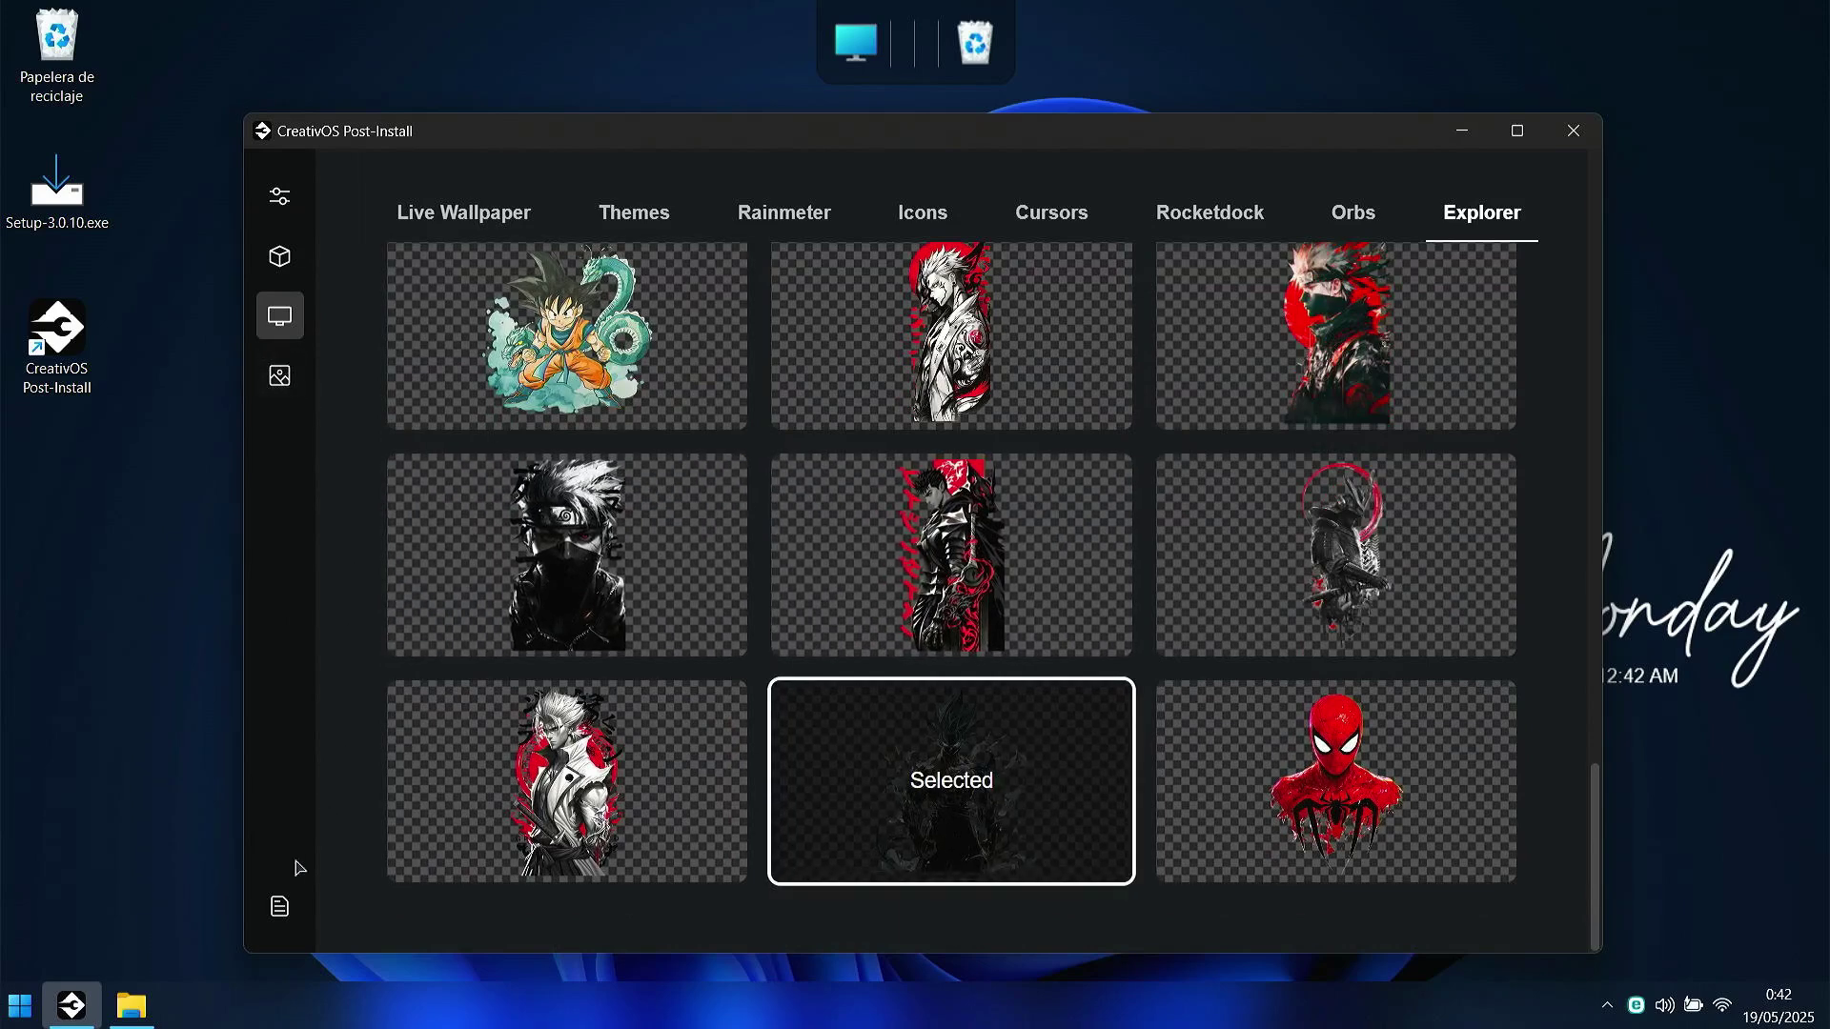
Step: Review the summary of selected applications and customizations, and apply the changes
click(281, 906)
scroll(656, 667, down, 5)
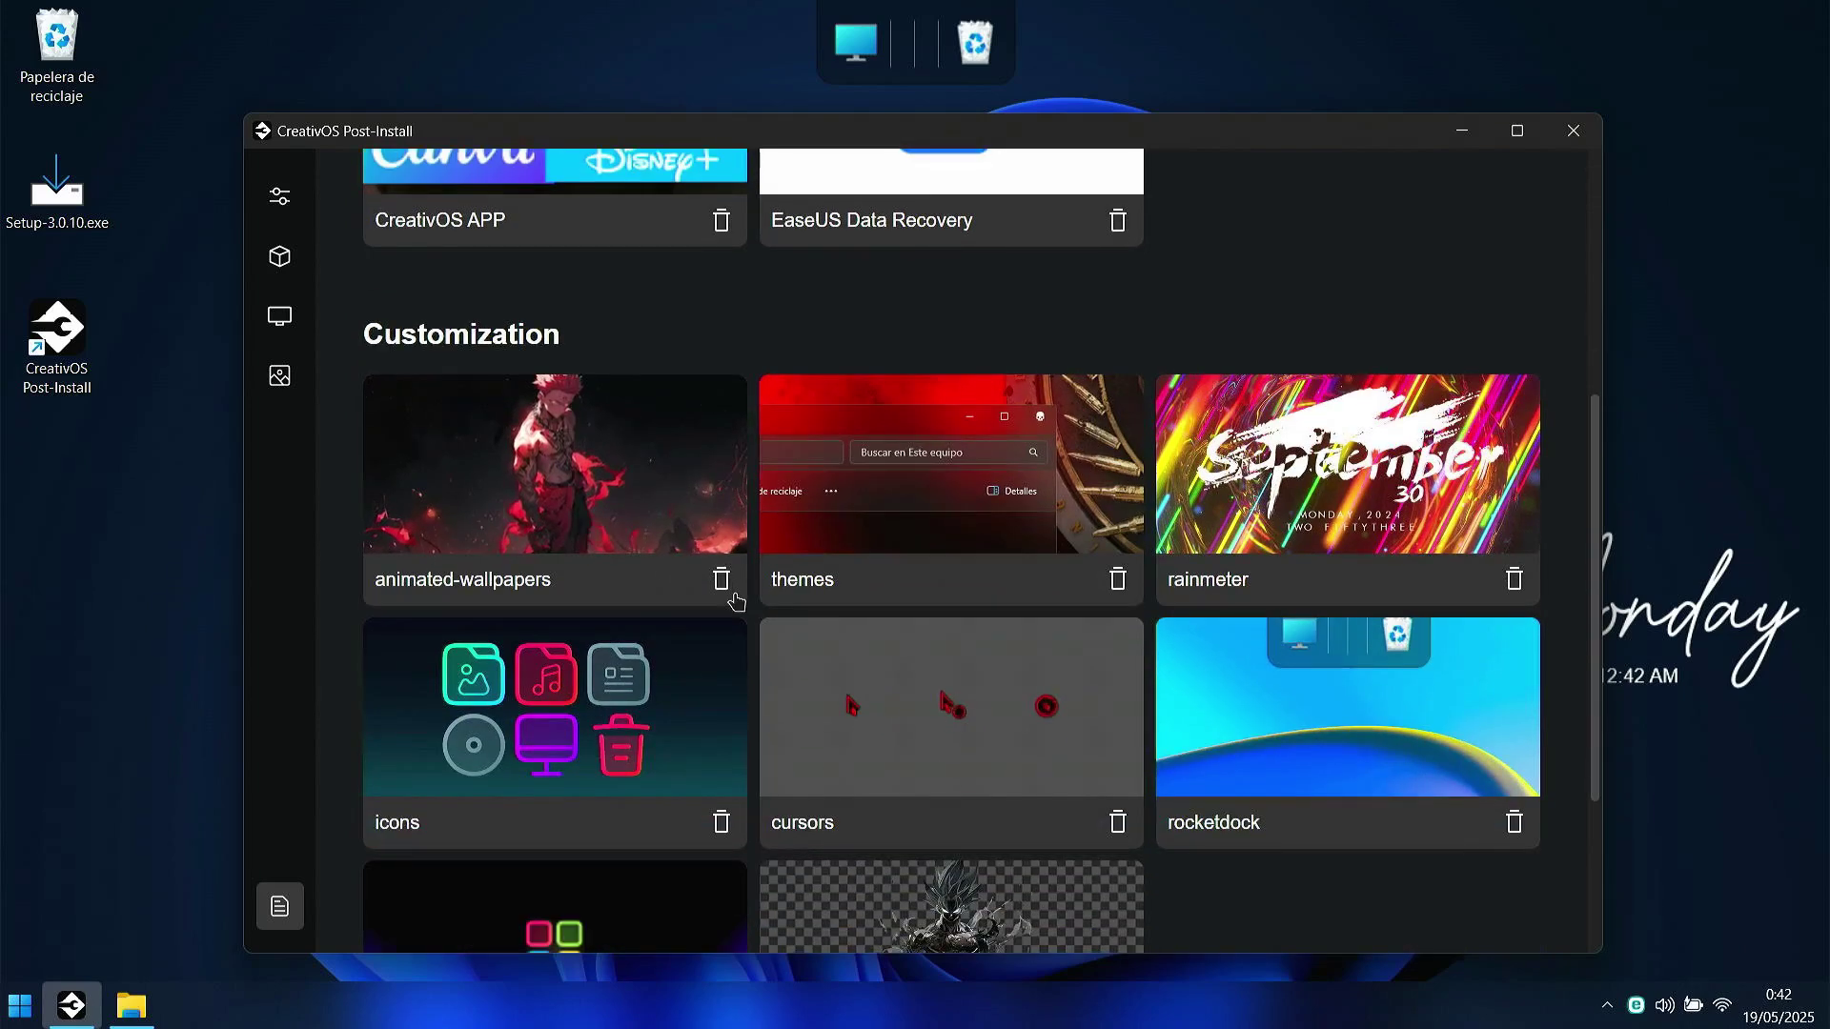
scroll(1111, 581, down, 3)
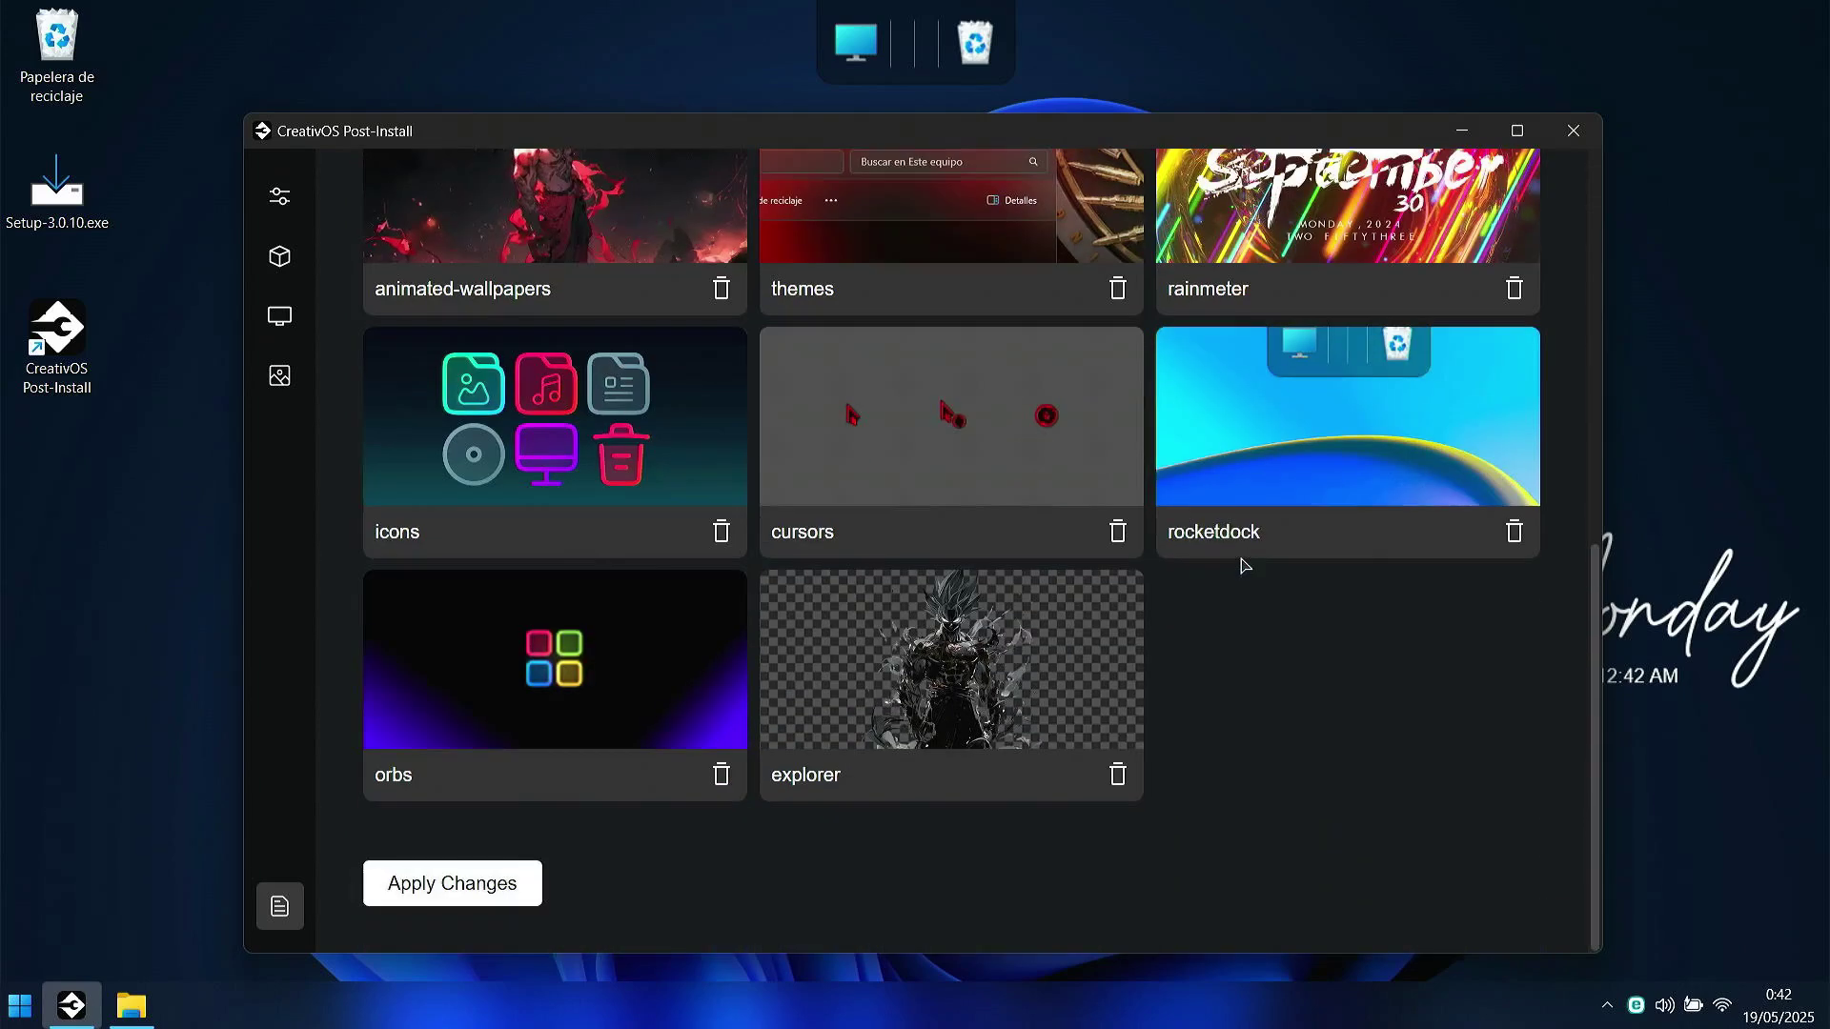
click(461, 903)
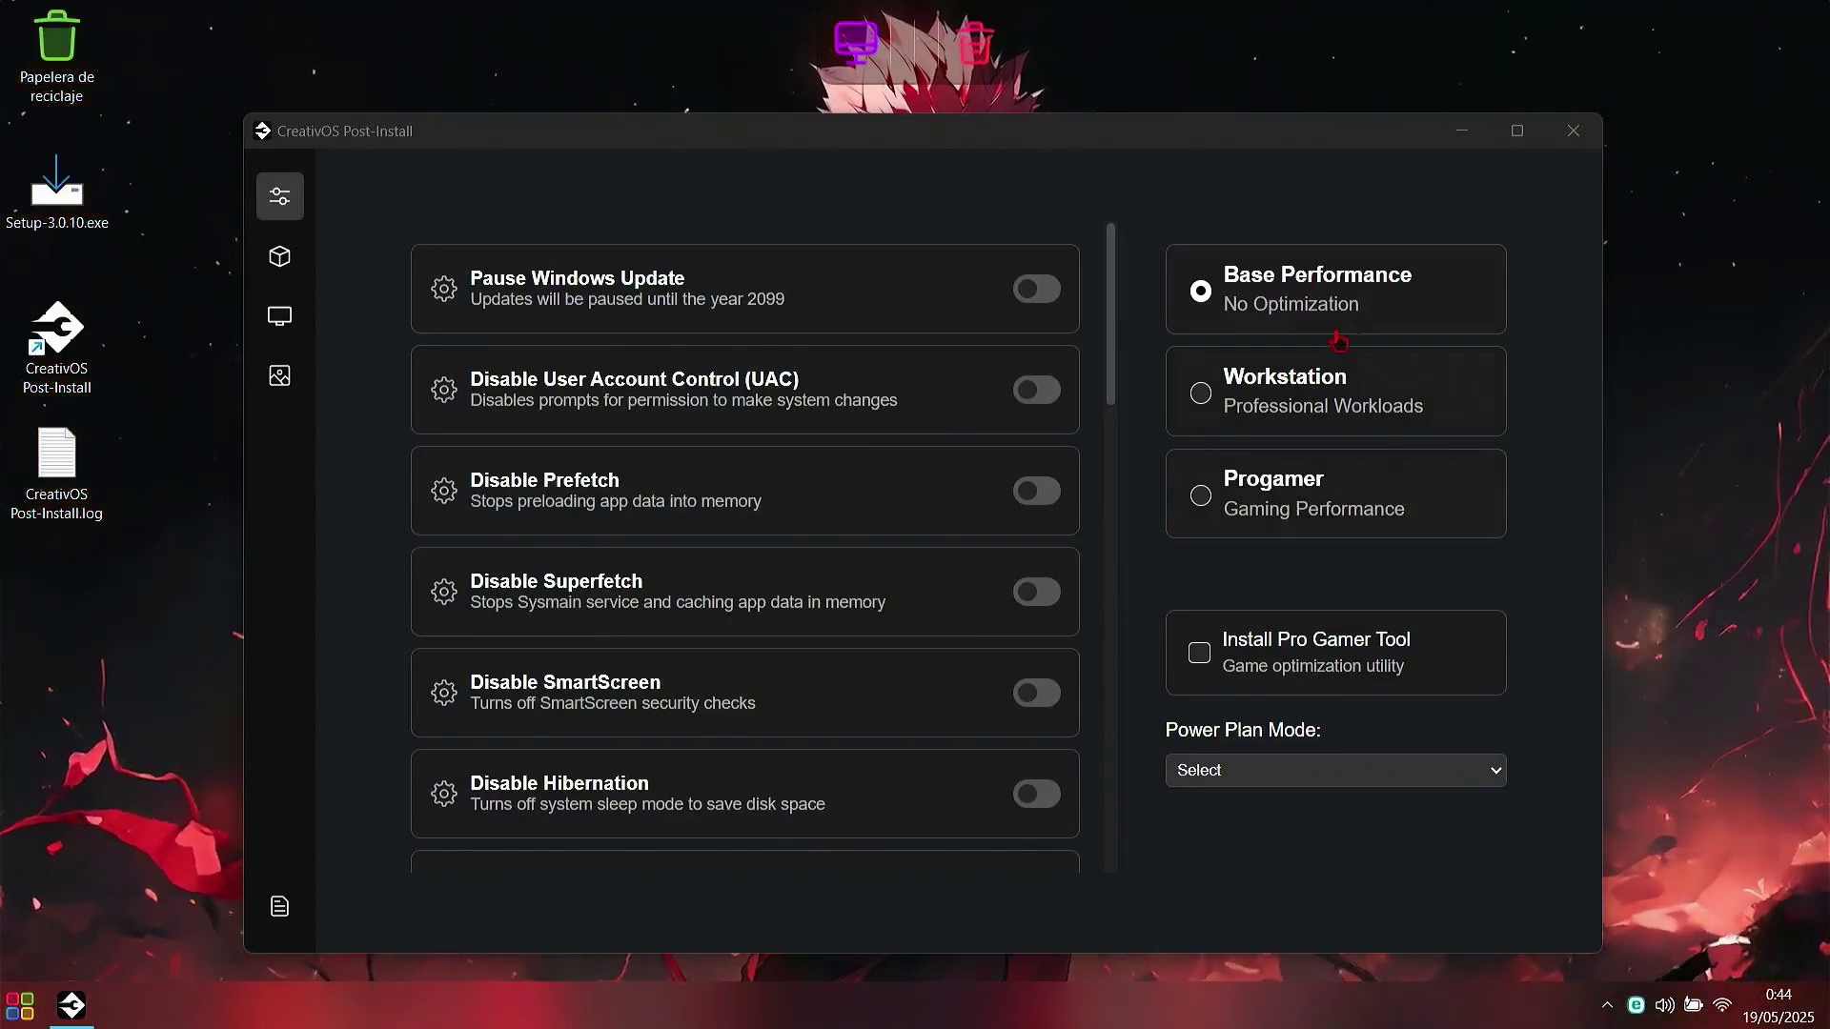
Step: Minimize the post-install window, inspect the new look of the Start menu and Windows Settings, and close Settings
click(1461, 131)
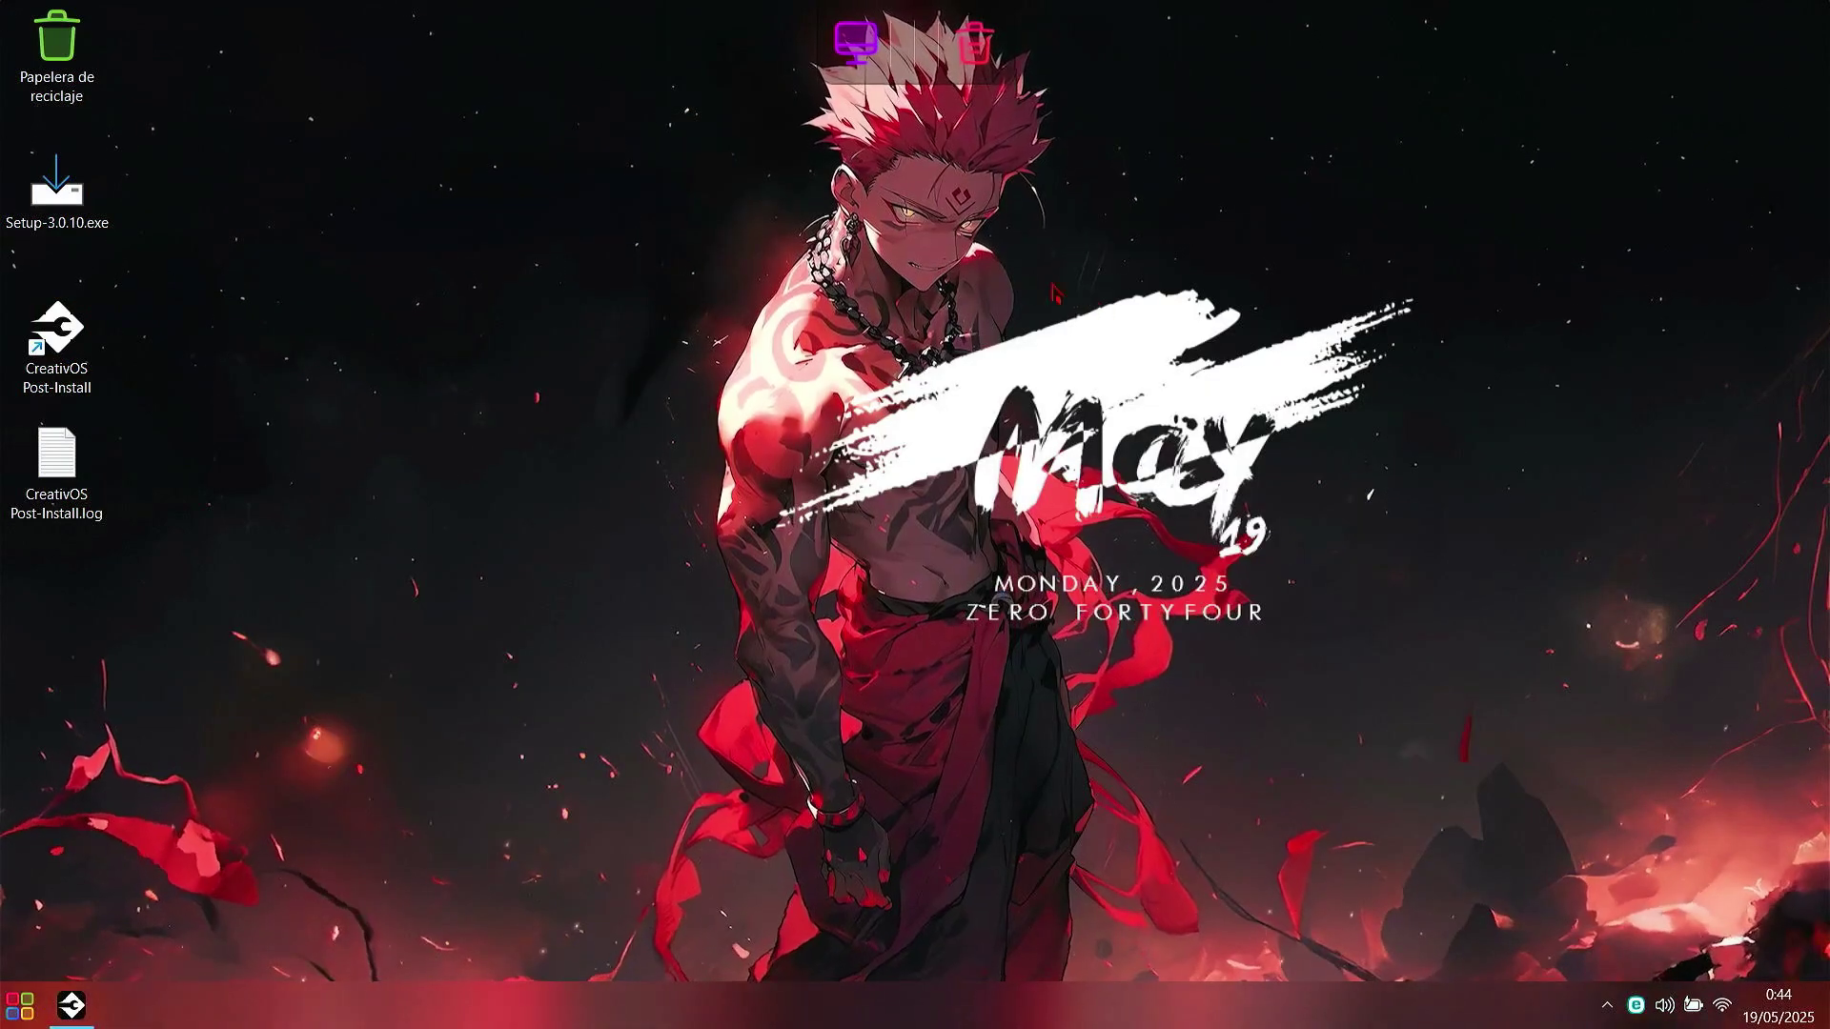
key(super)
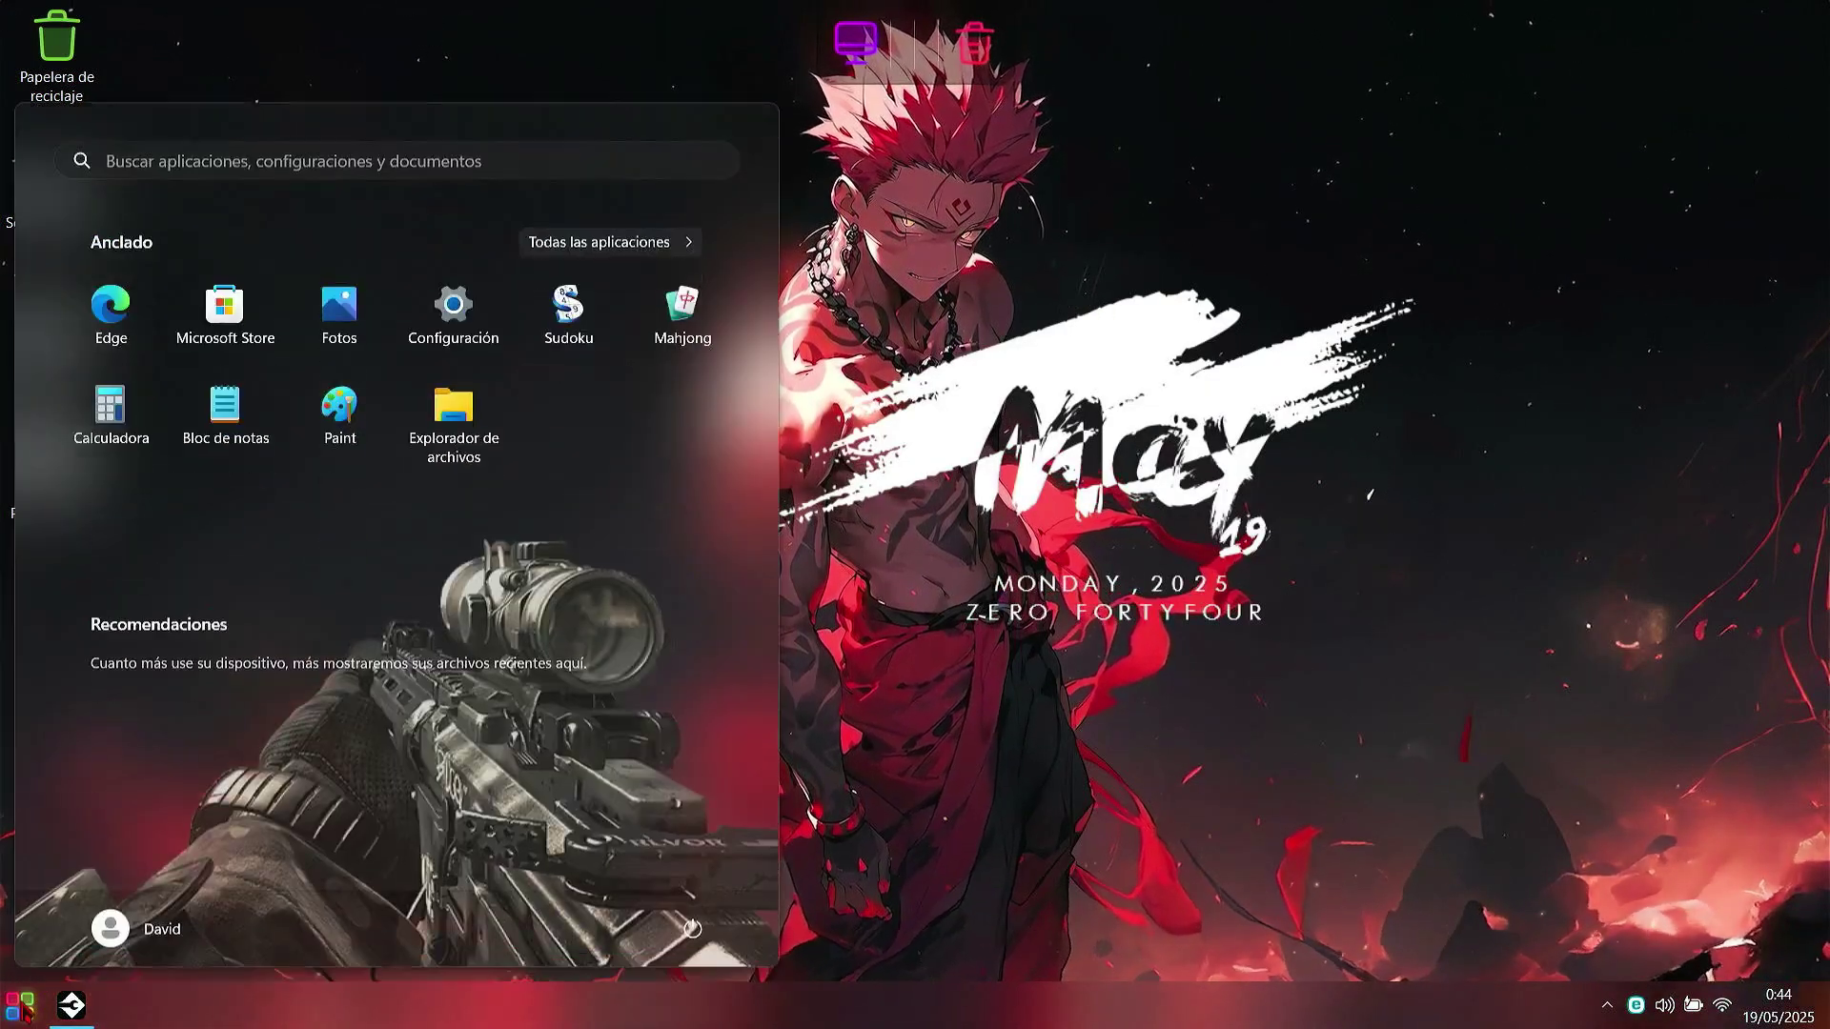
click(453, 310)
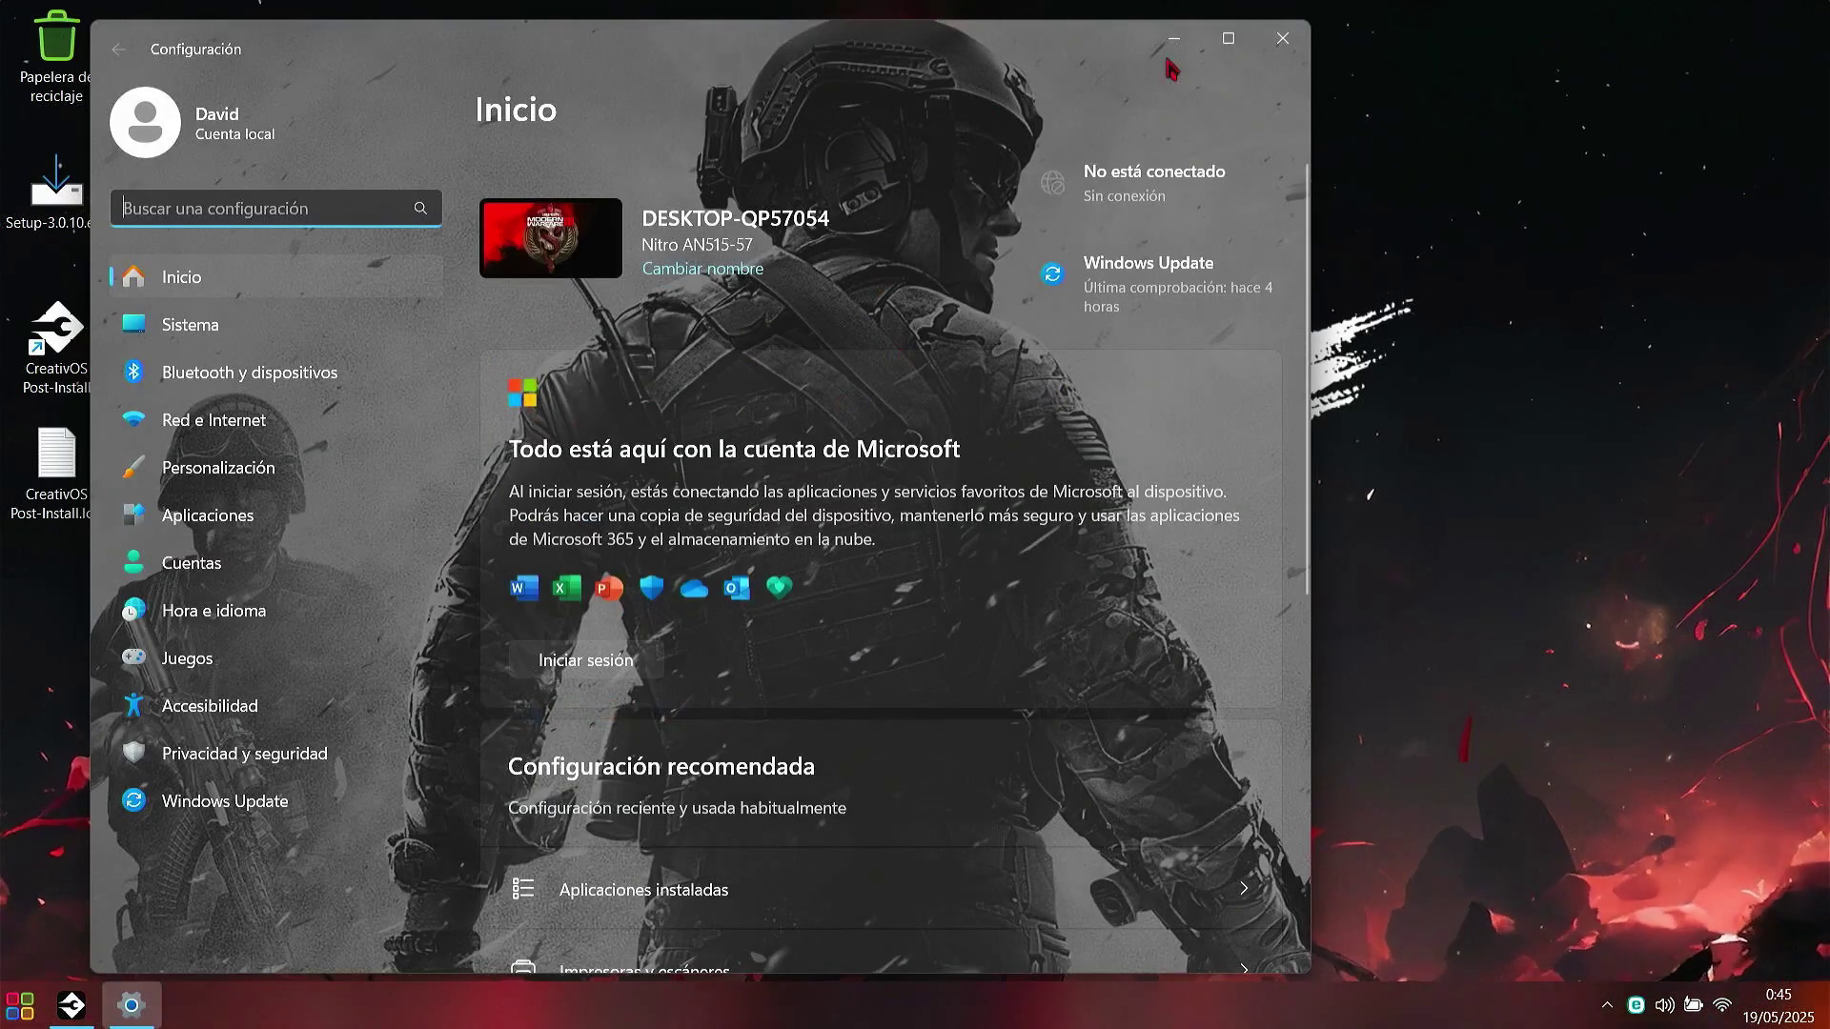
key(alt+F4)
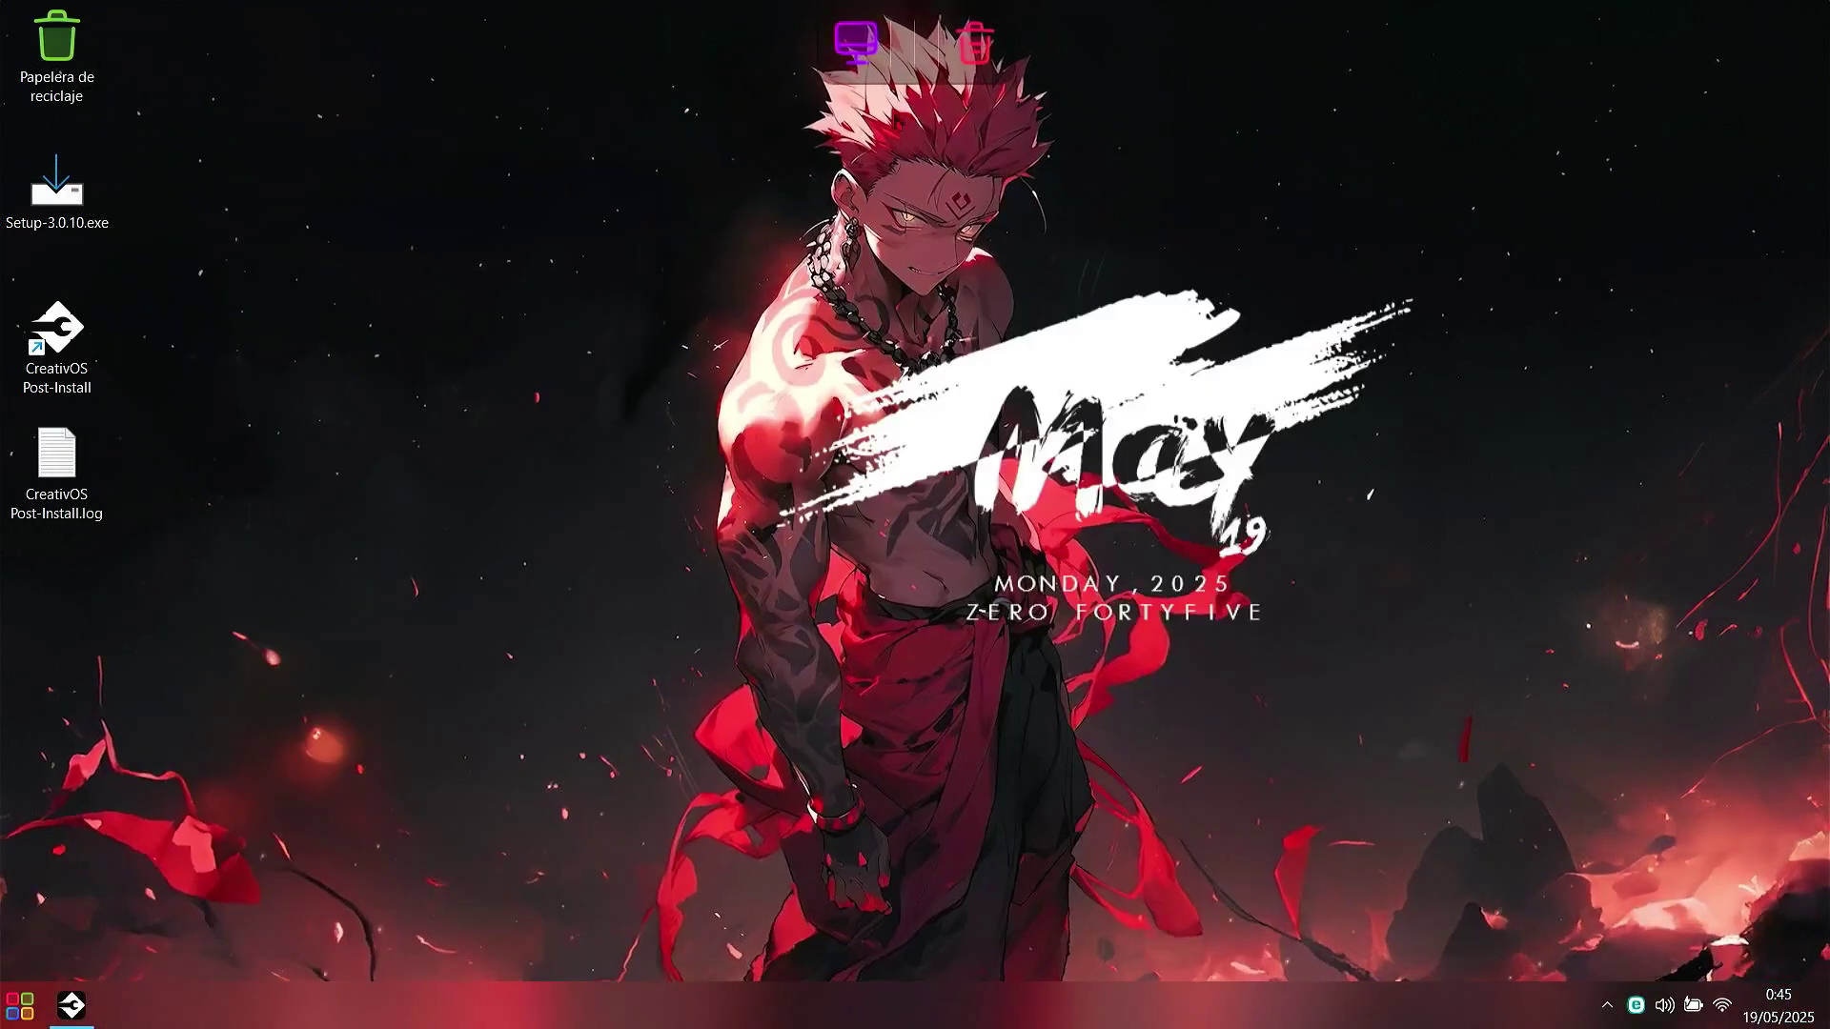
Step: Inspect the themed This PC window, the hidden taskbar icons and the Start menu
click(853, 59)
drag(894, 169, 1003, 251)
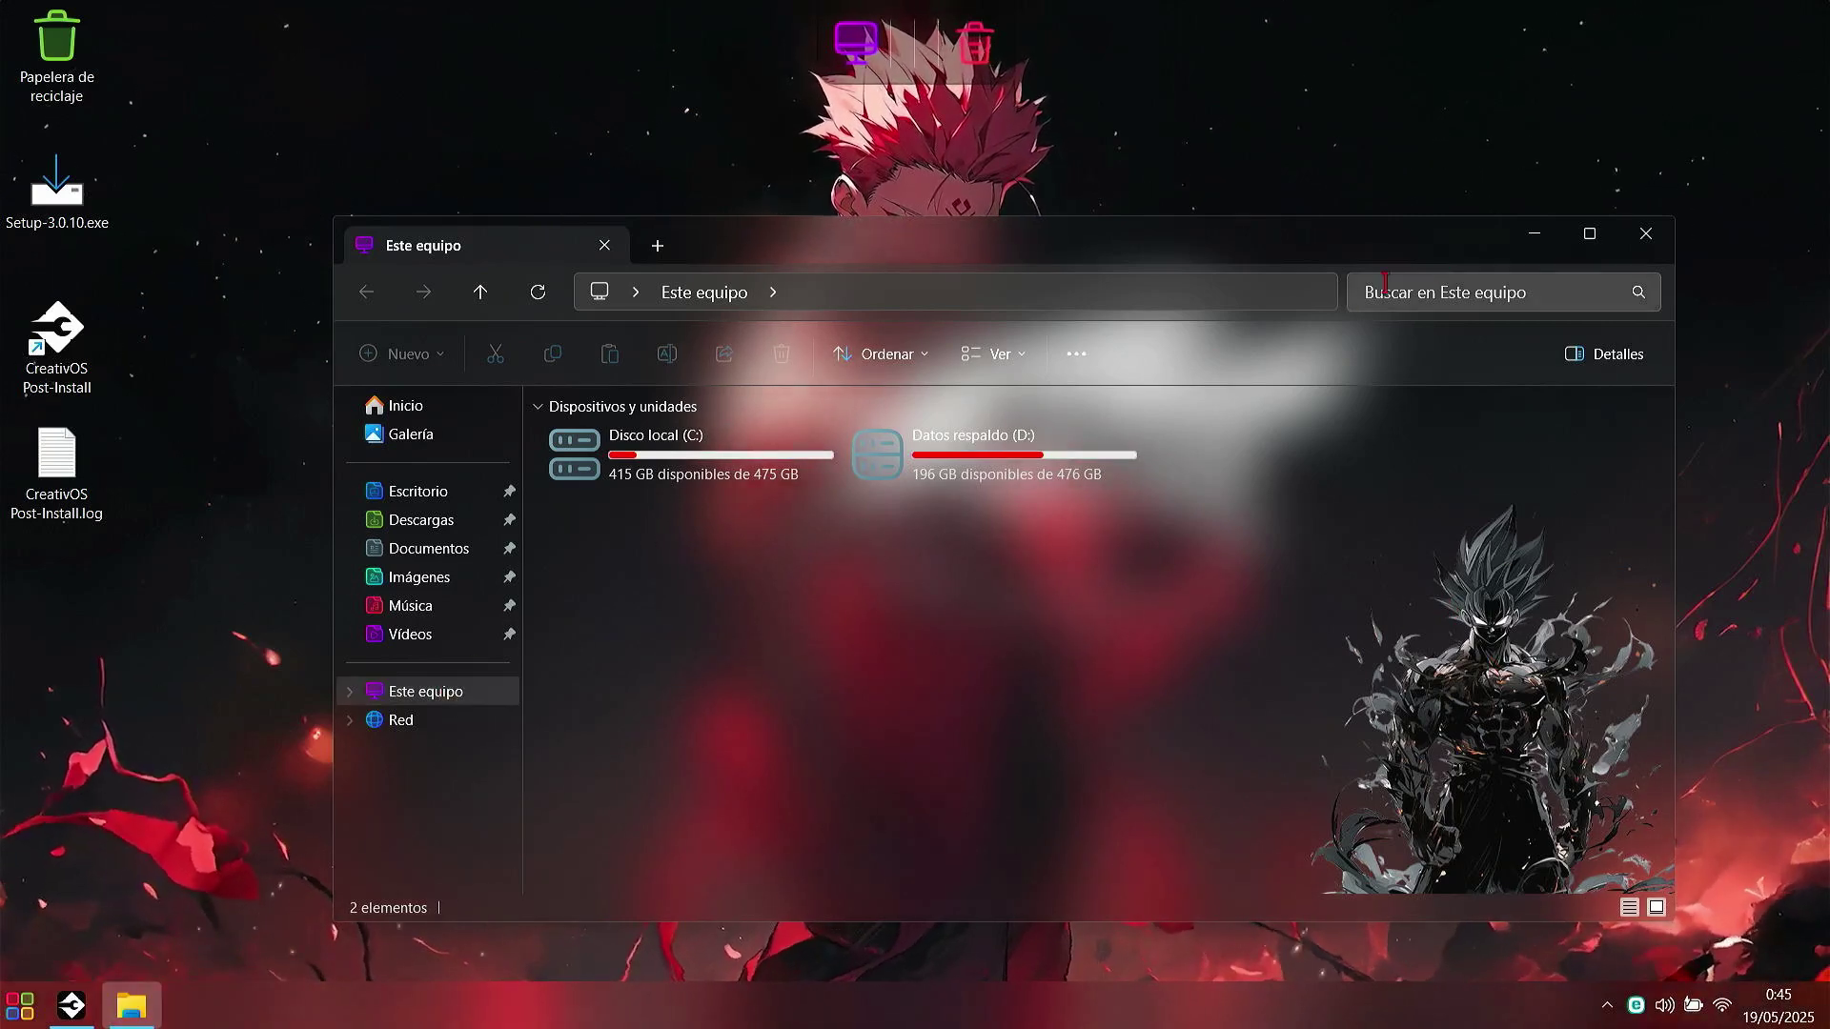
click(1535, 233)
click(1602, 1001)
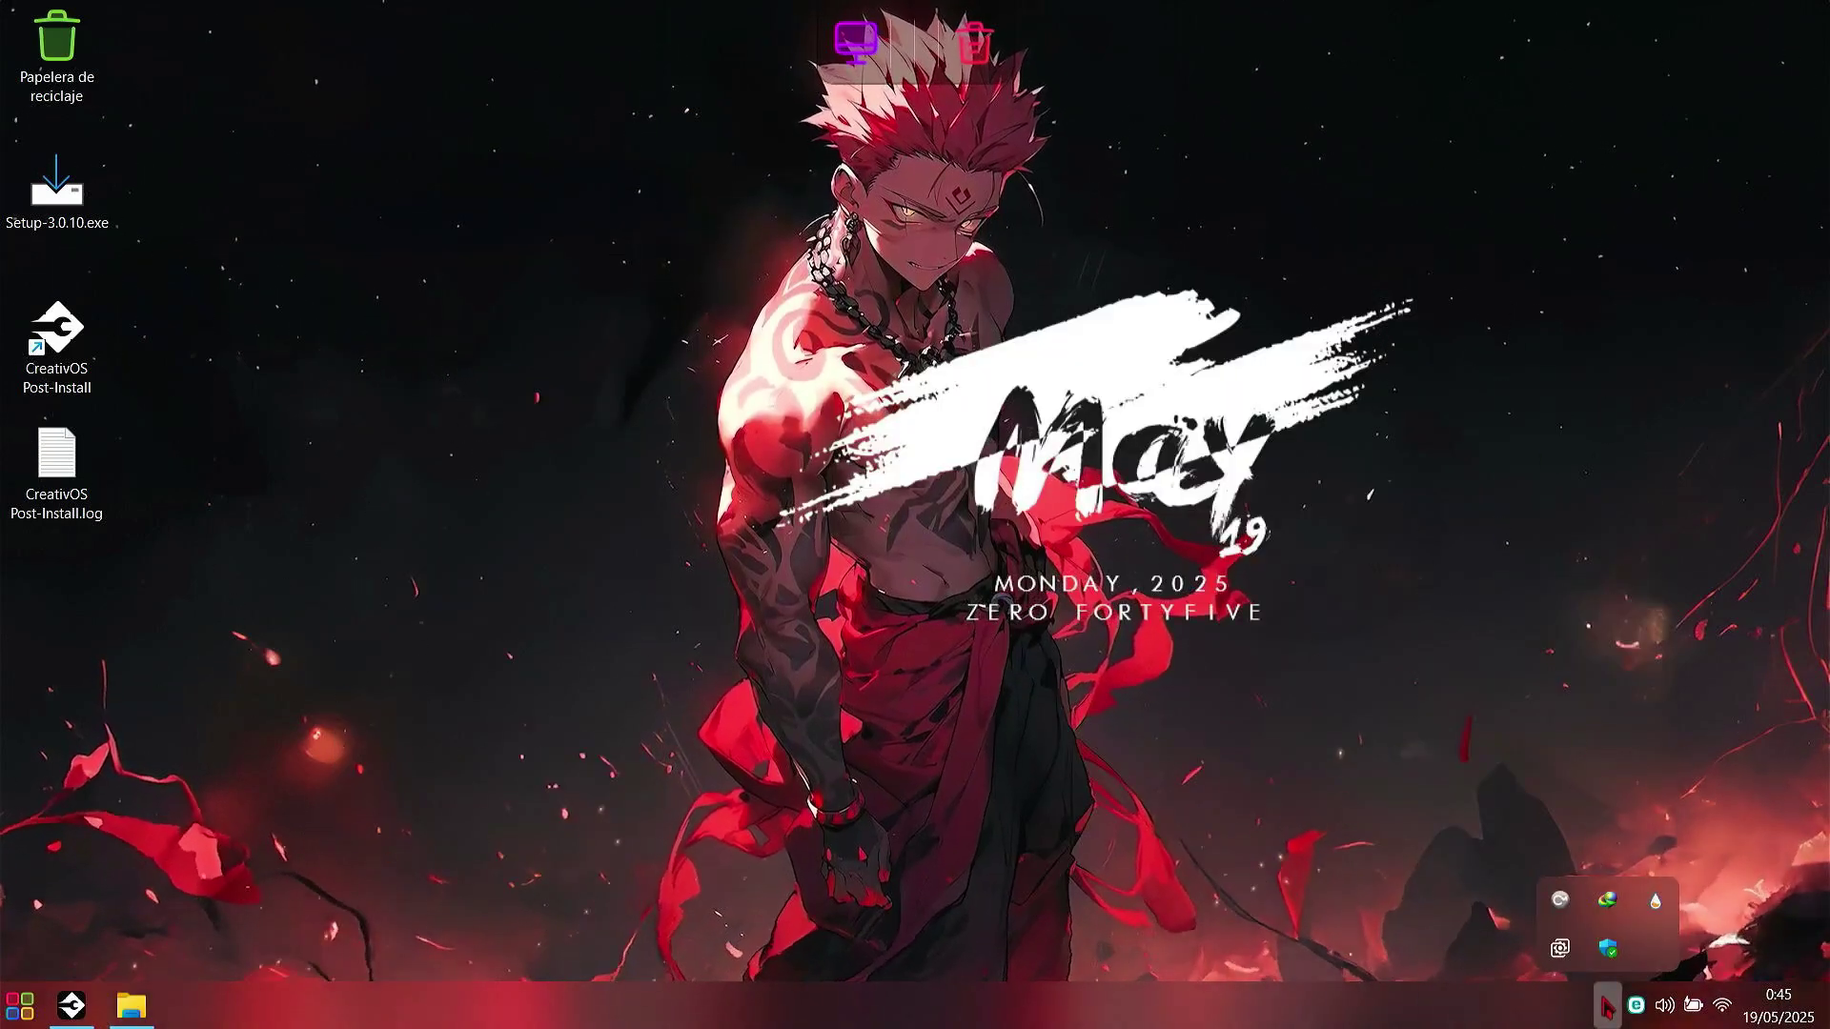
click(19, 1008)
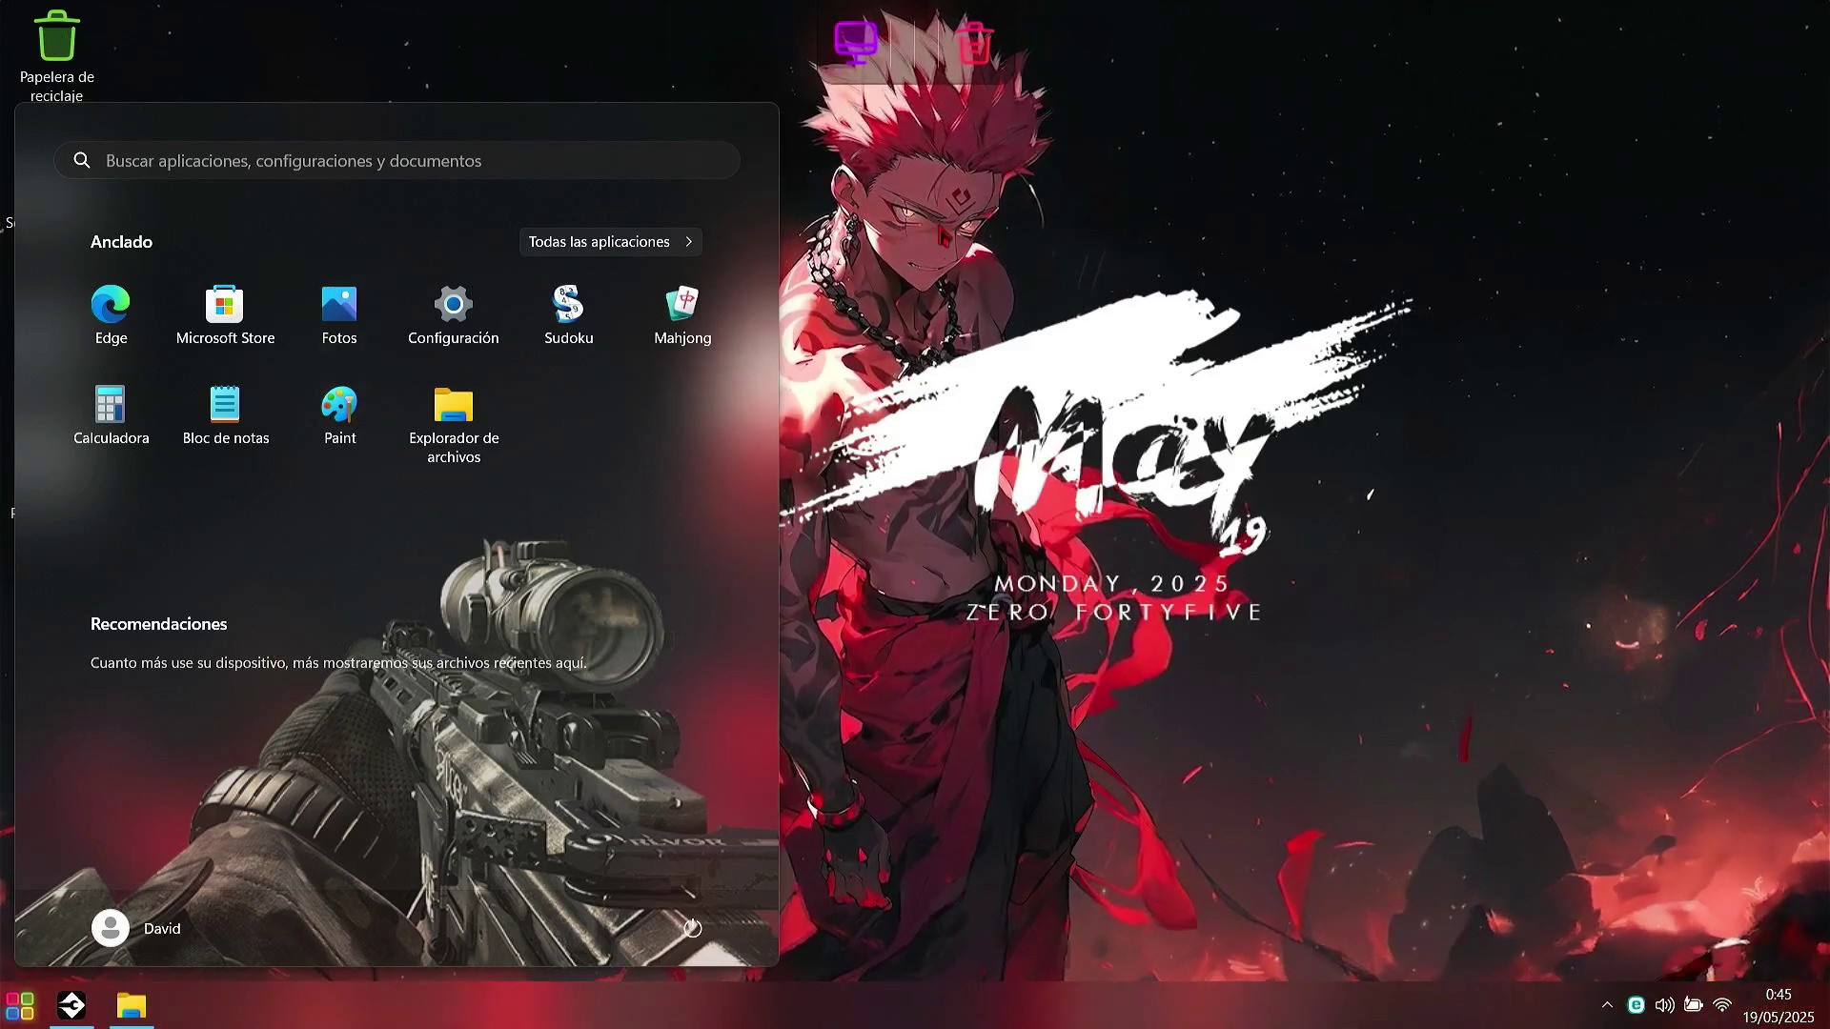
key(Escape)
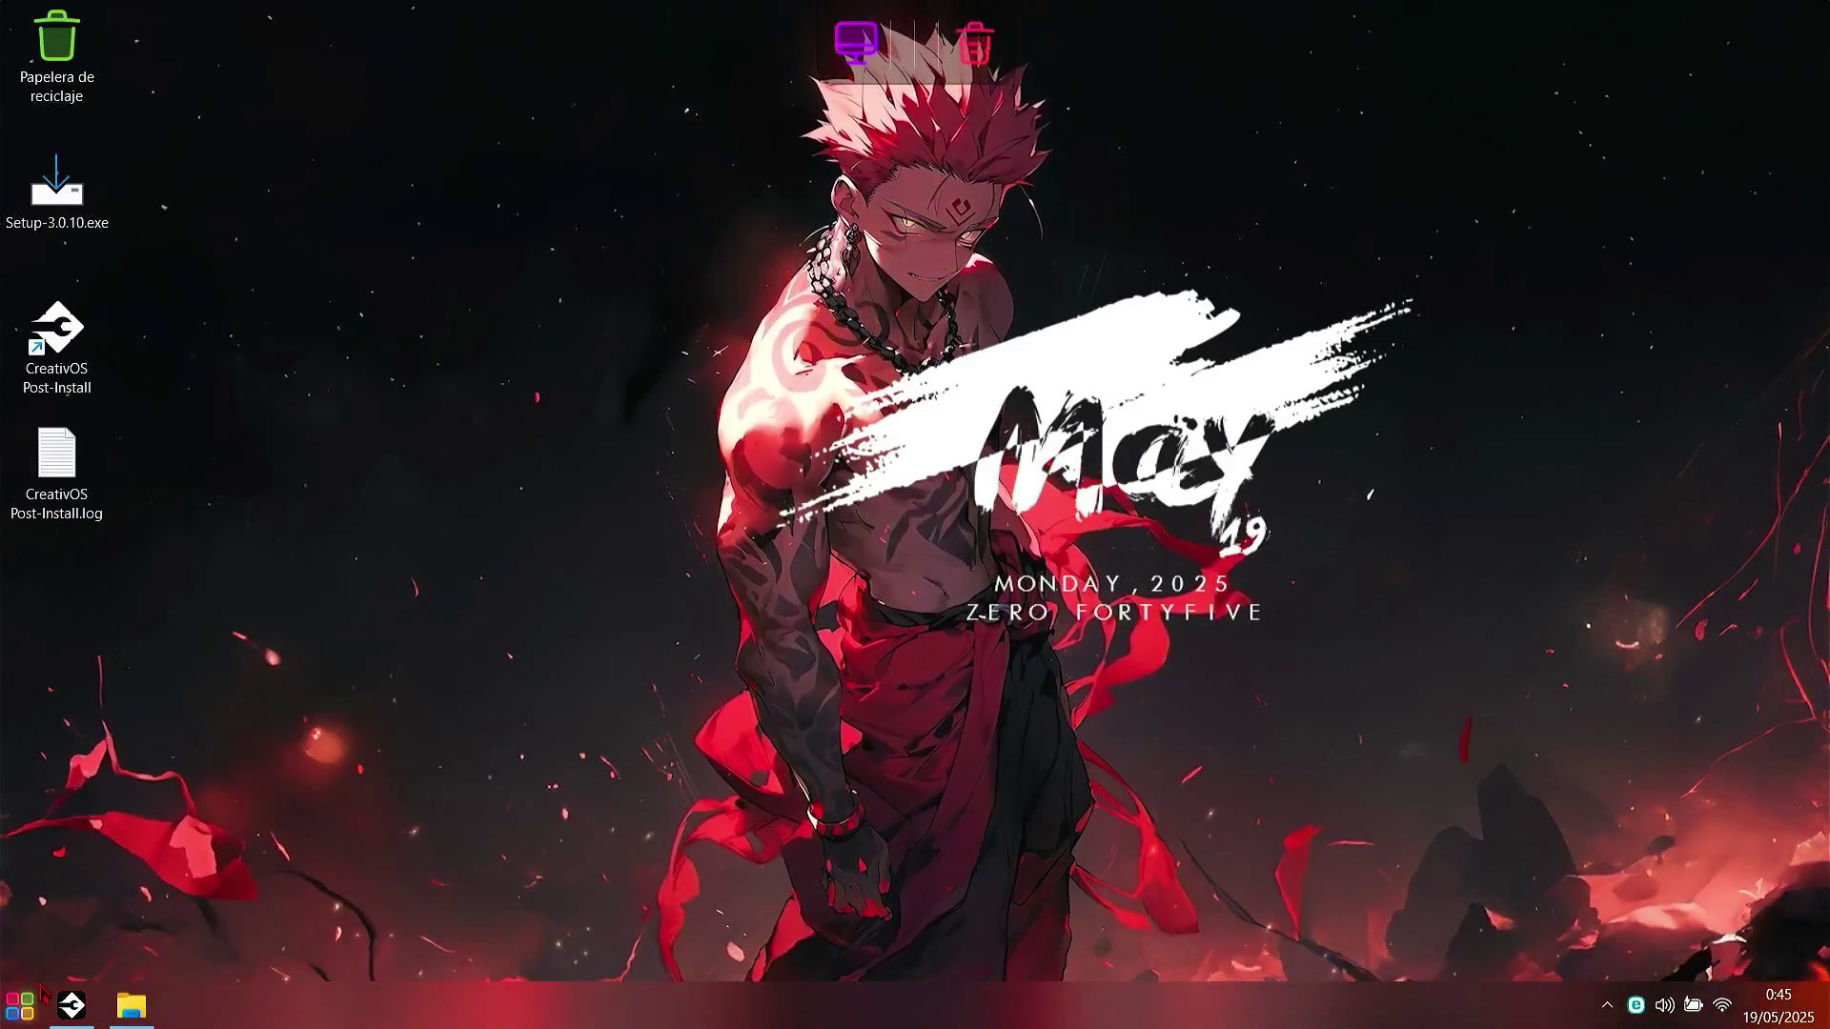
Step: Open CreativOS Post-Install.log from the desktop, read through the process results and close the file
double_click(49, 491)
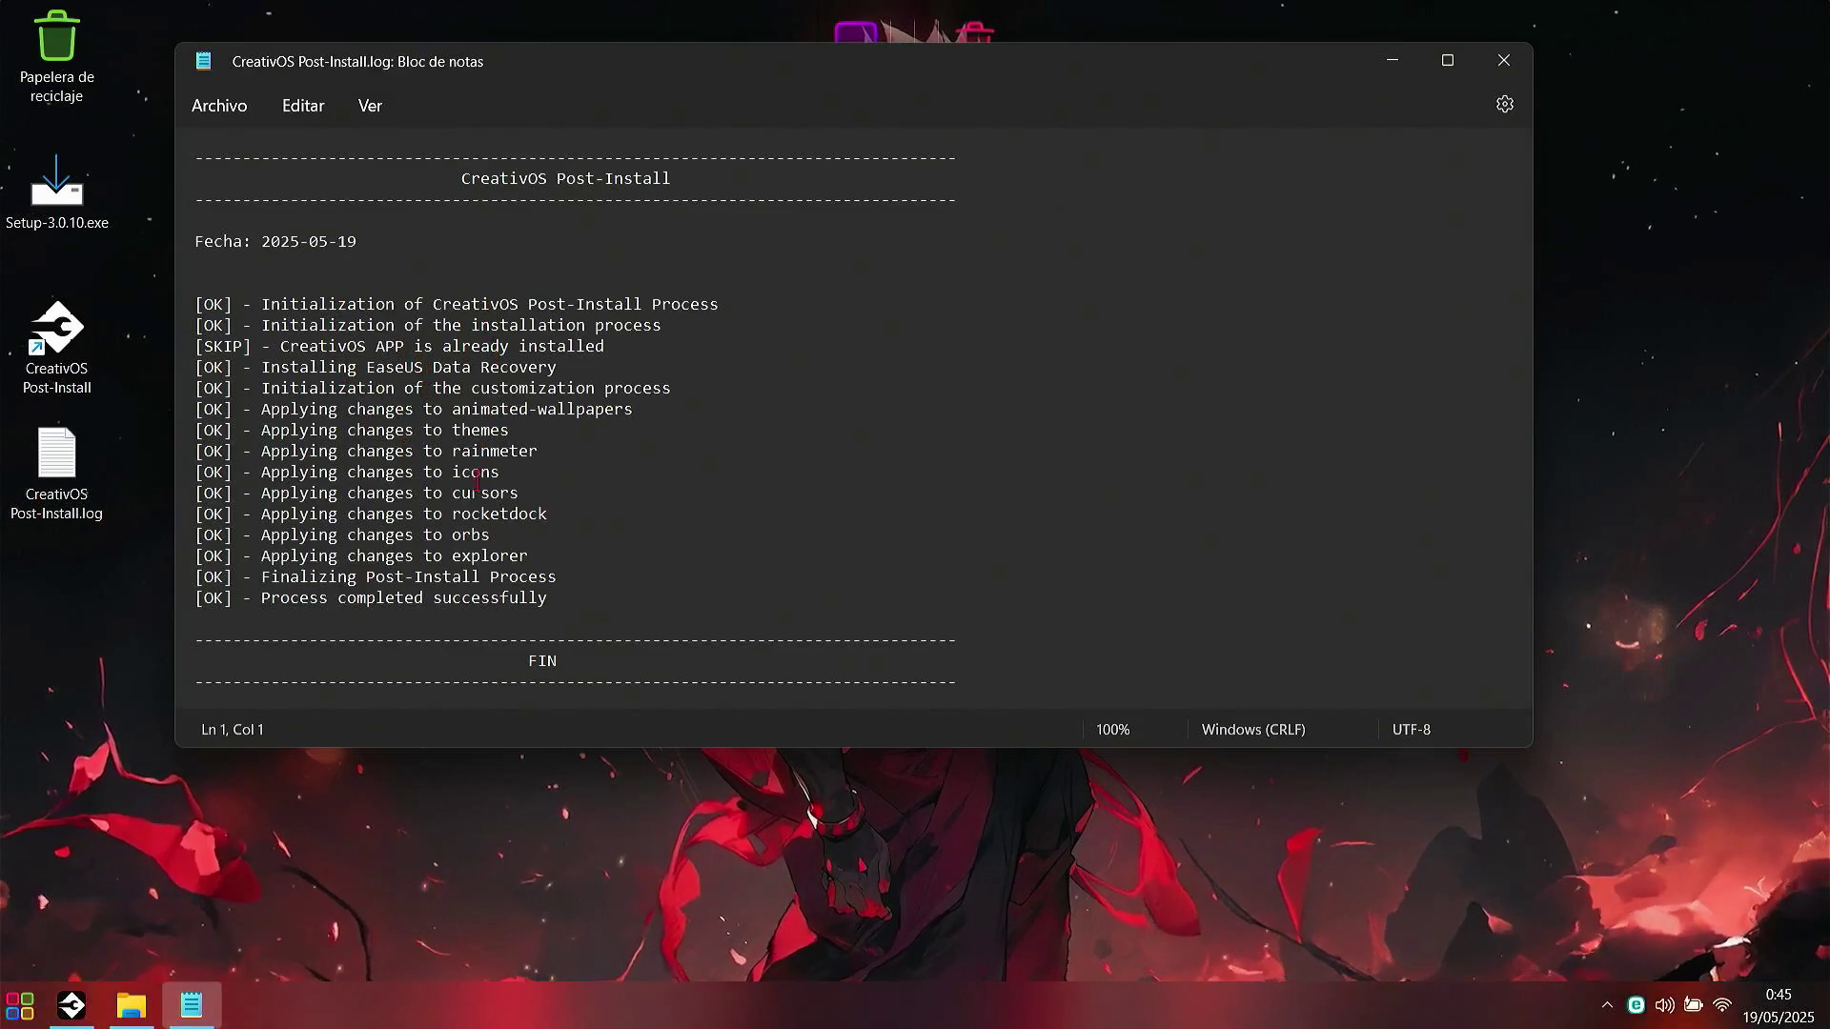
scroll(681, 542, down, 1)
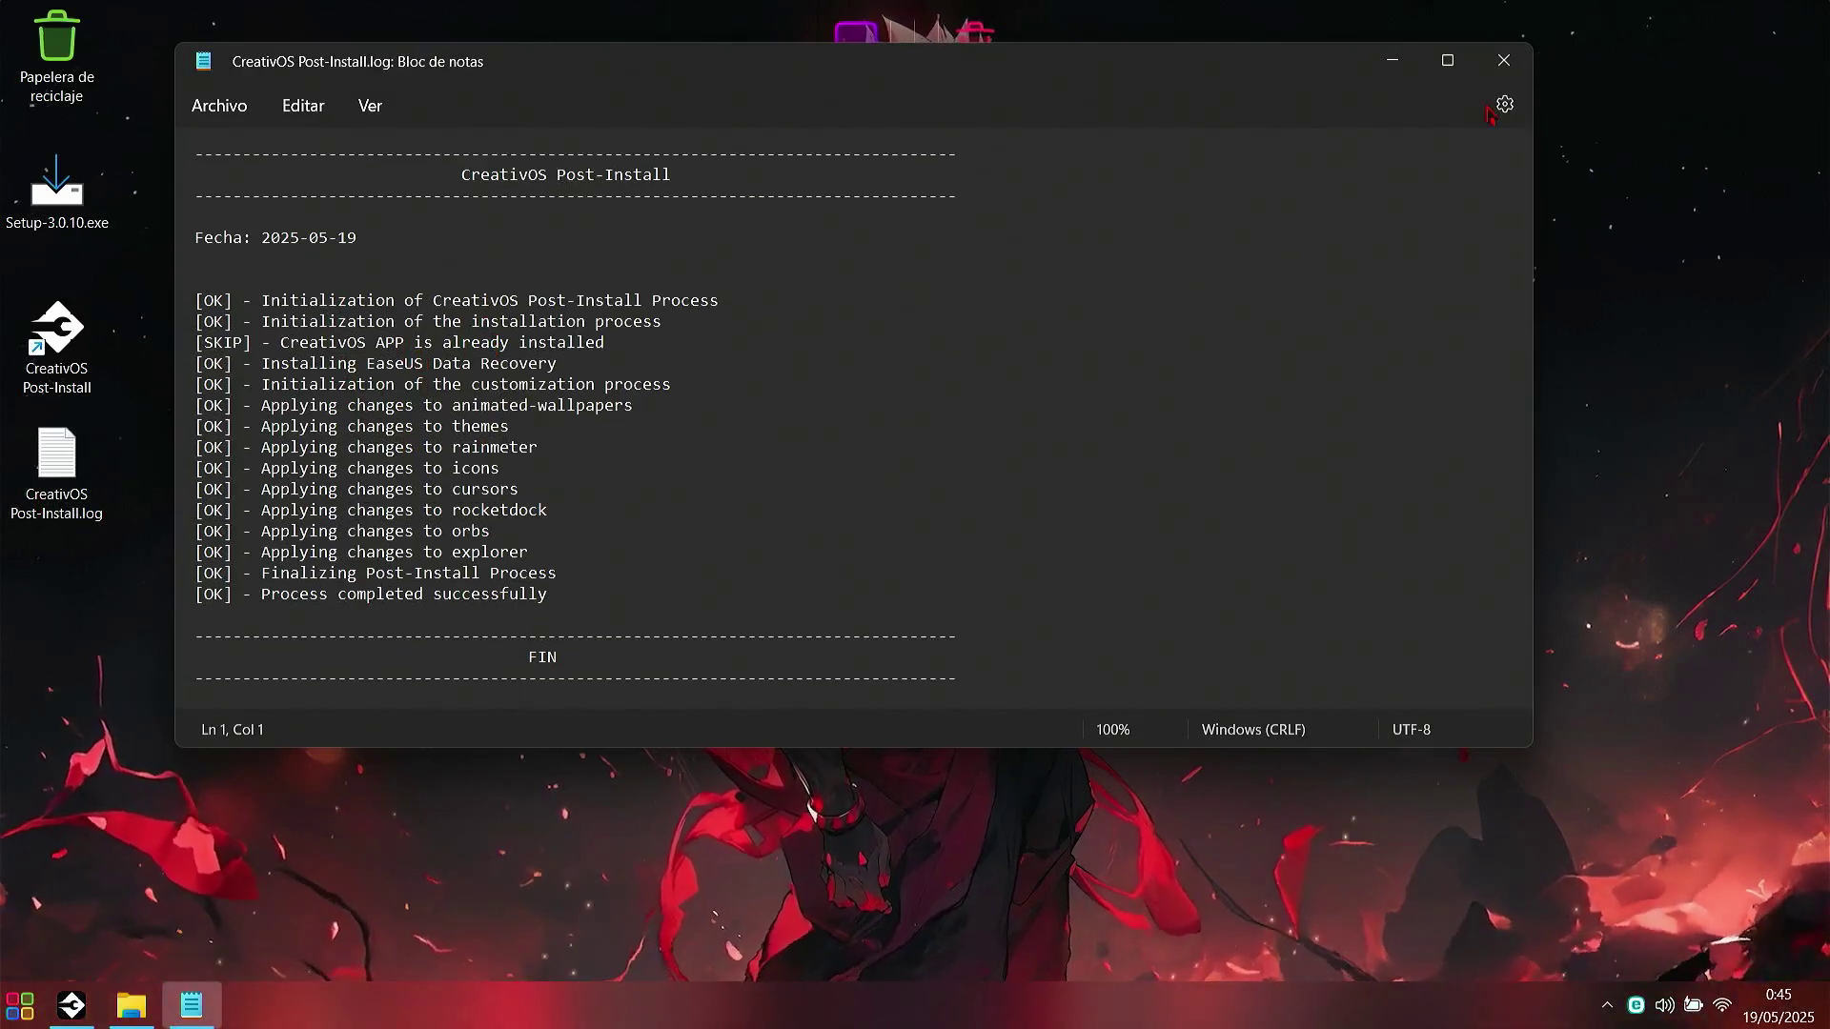
click(1527, 62)
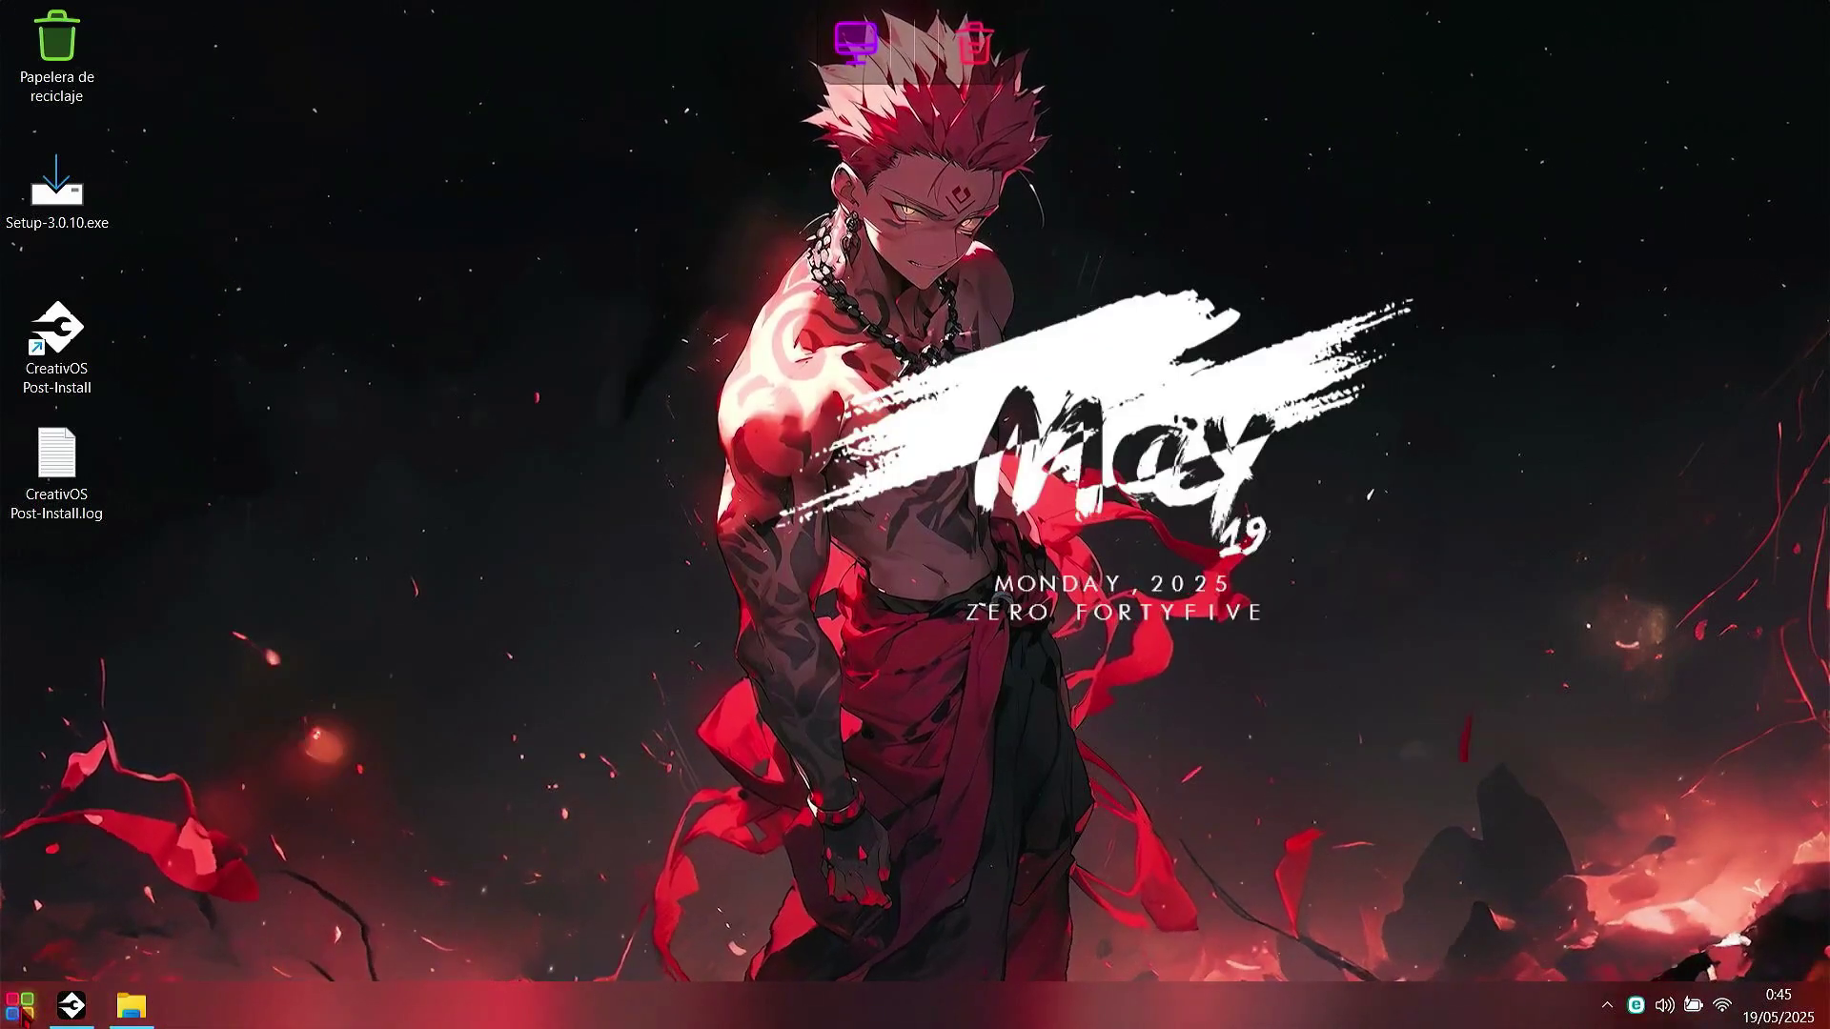
Step: Close CreativOS Post-Install and restart the computer
click(69, 1018)
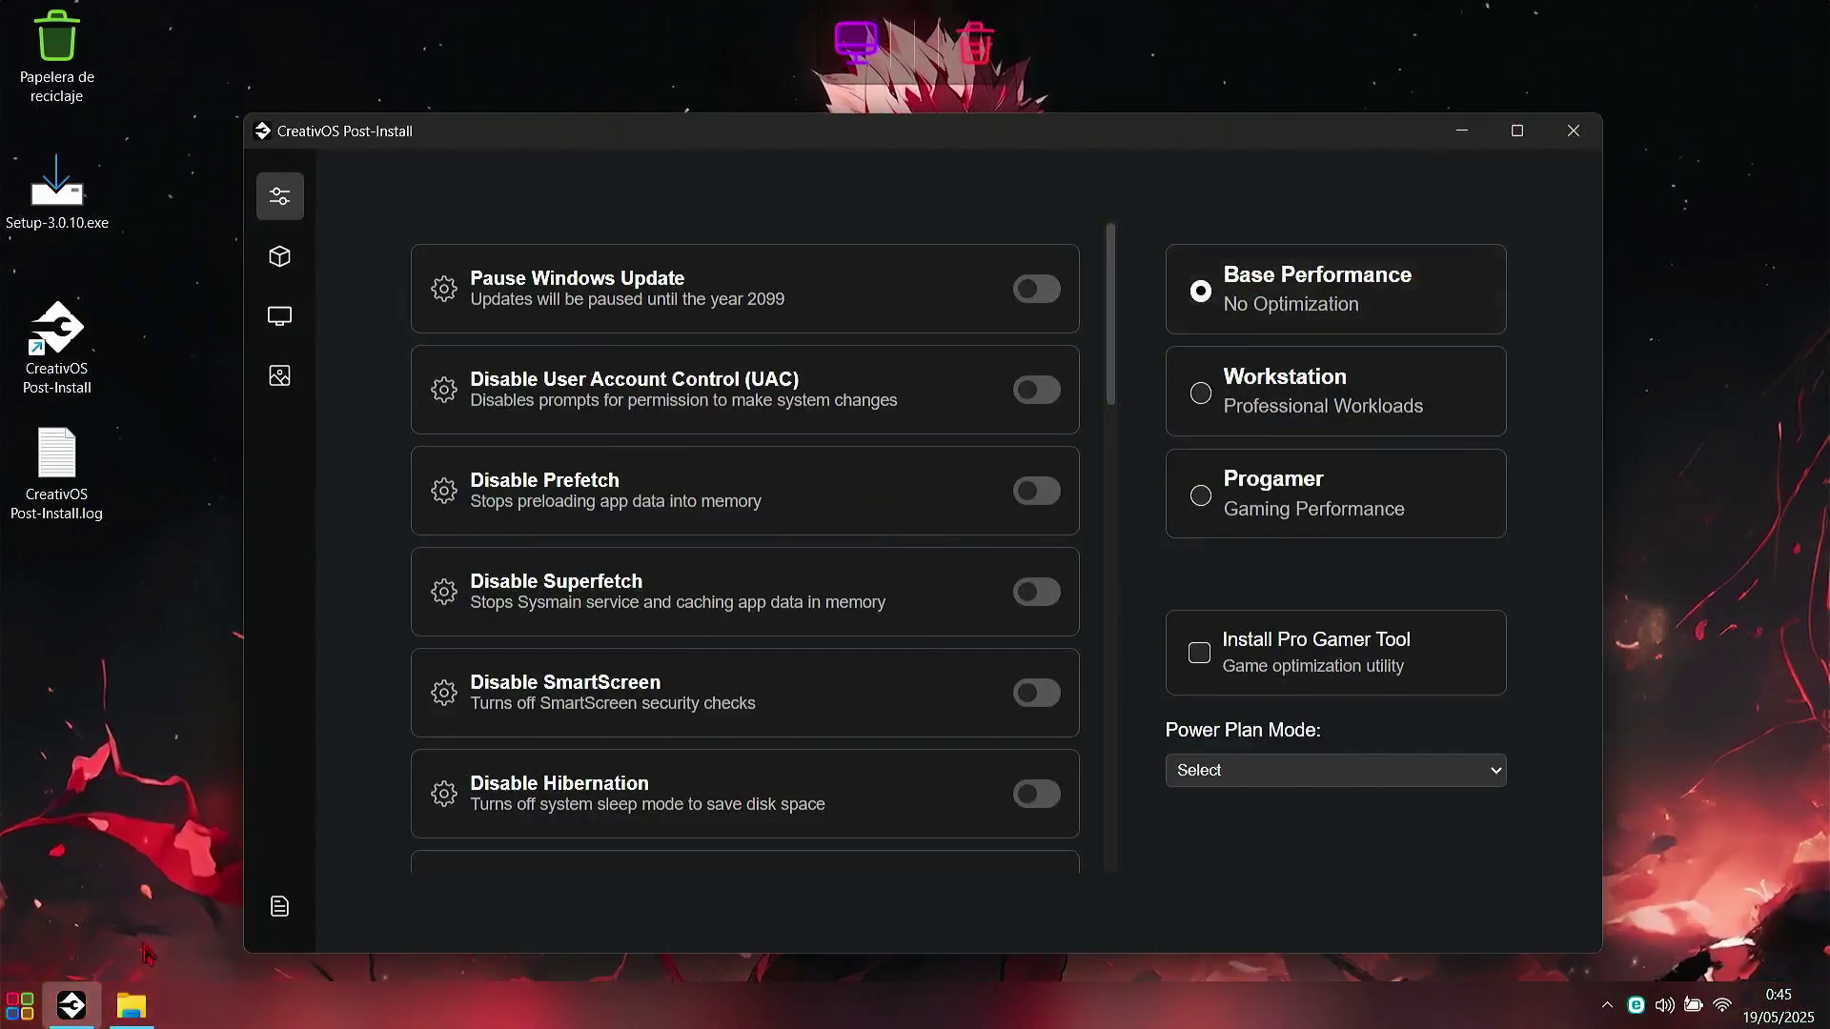
click(1572, 130)
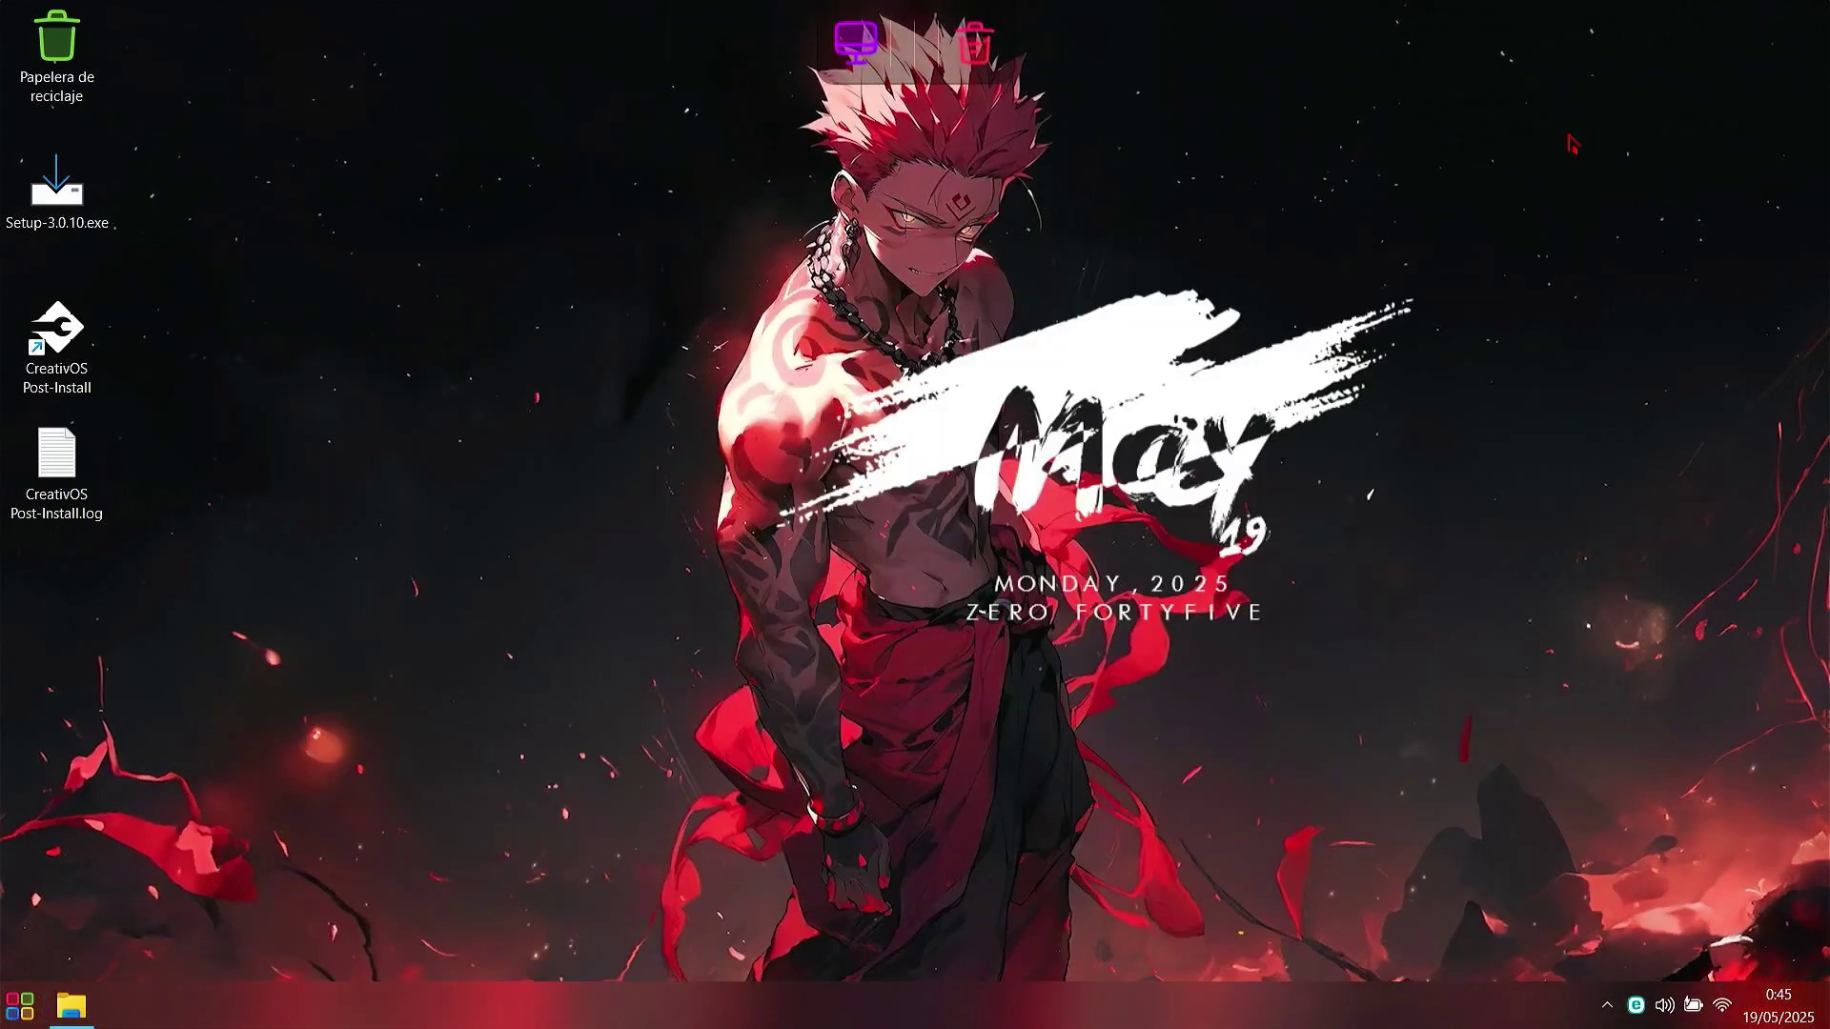
key(super)
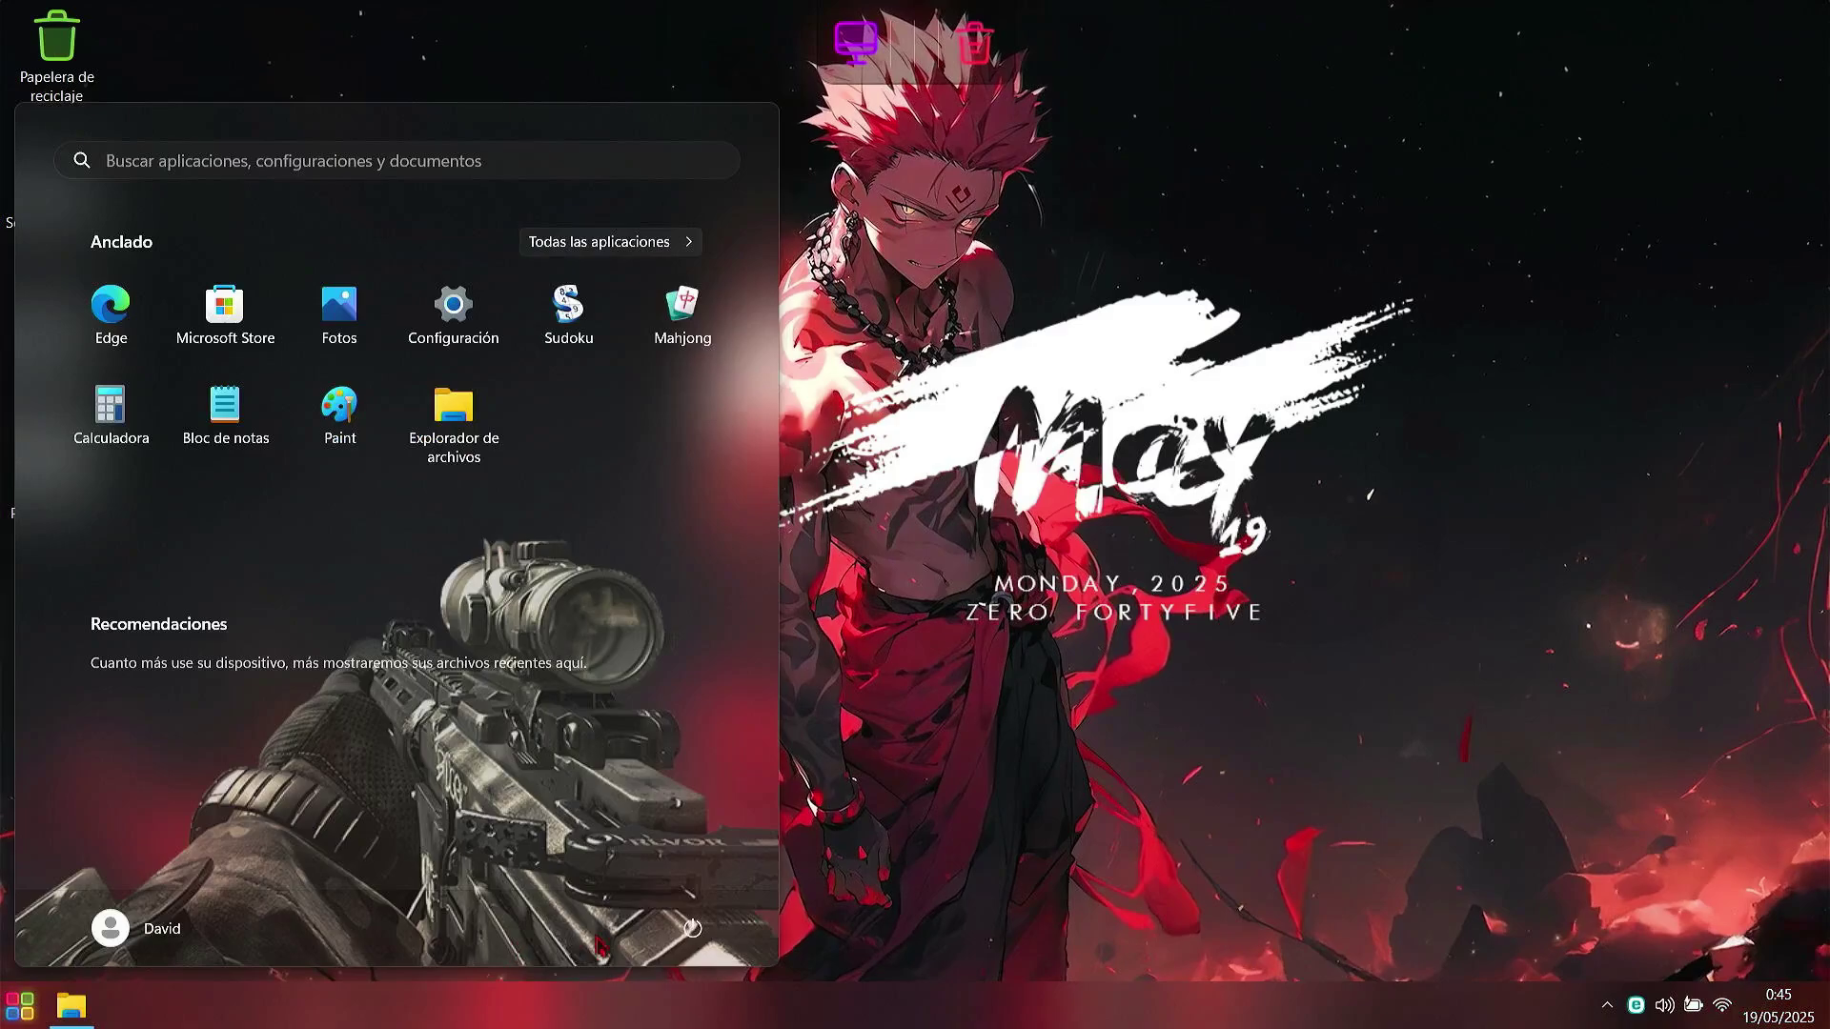
click(692, 928)
click(648, 878)
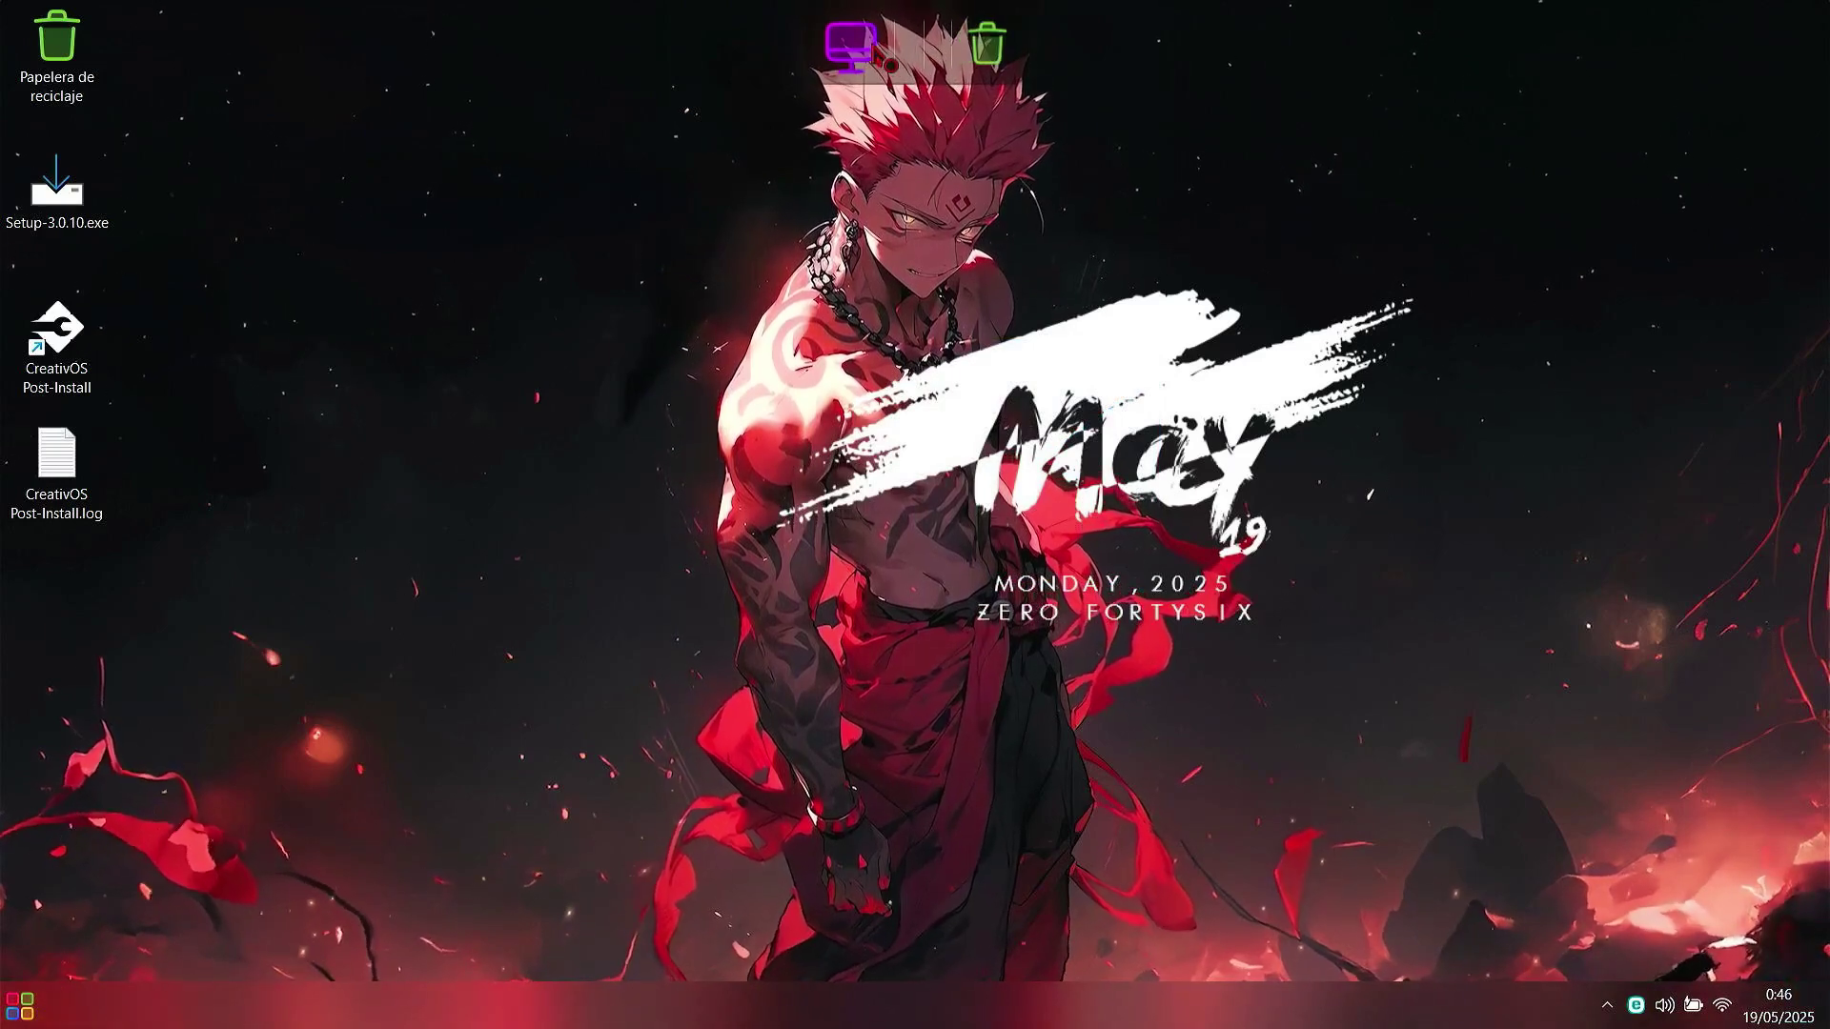
Step: Open This PC in File Explorer and check its window styling and the Start menu
key(super+e)
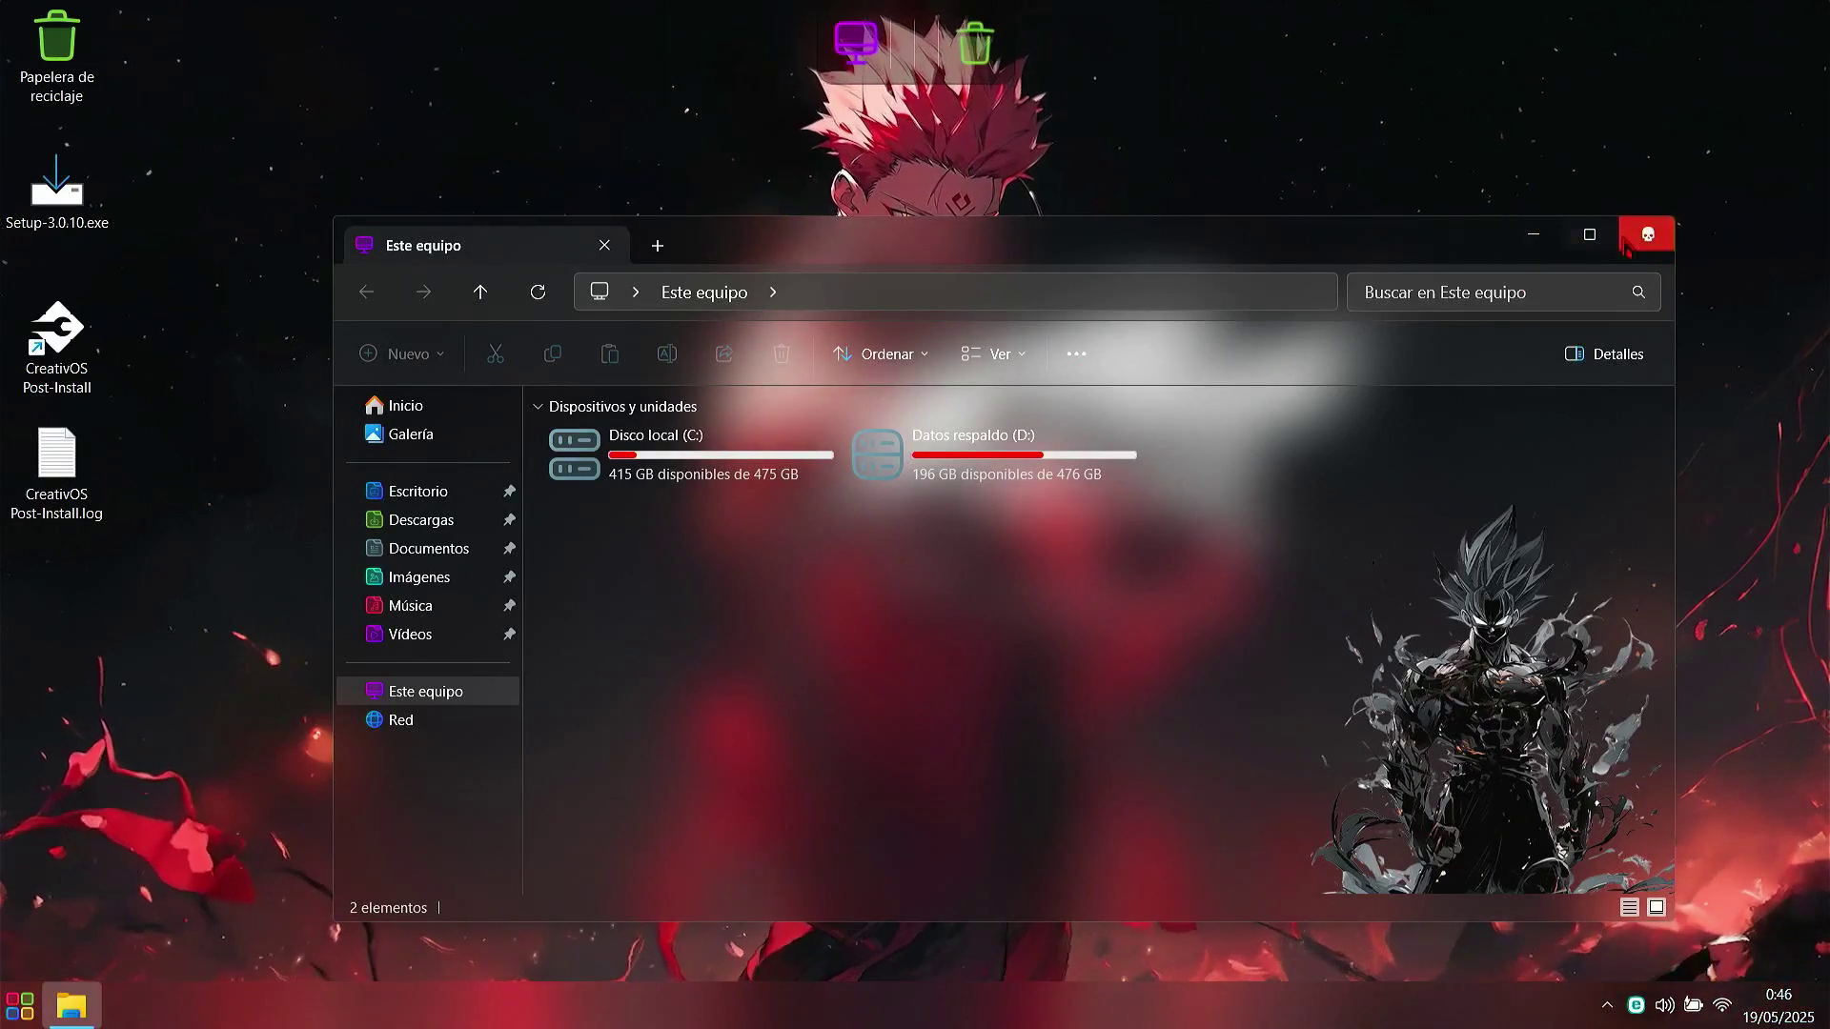
click(28, 1013)
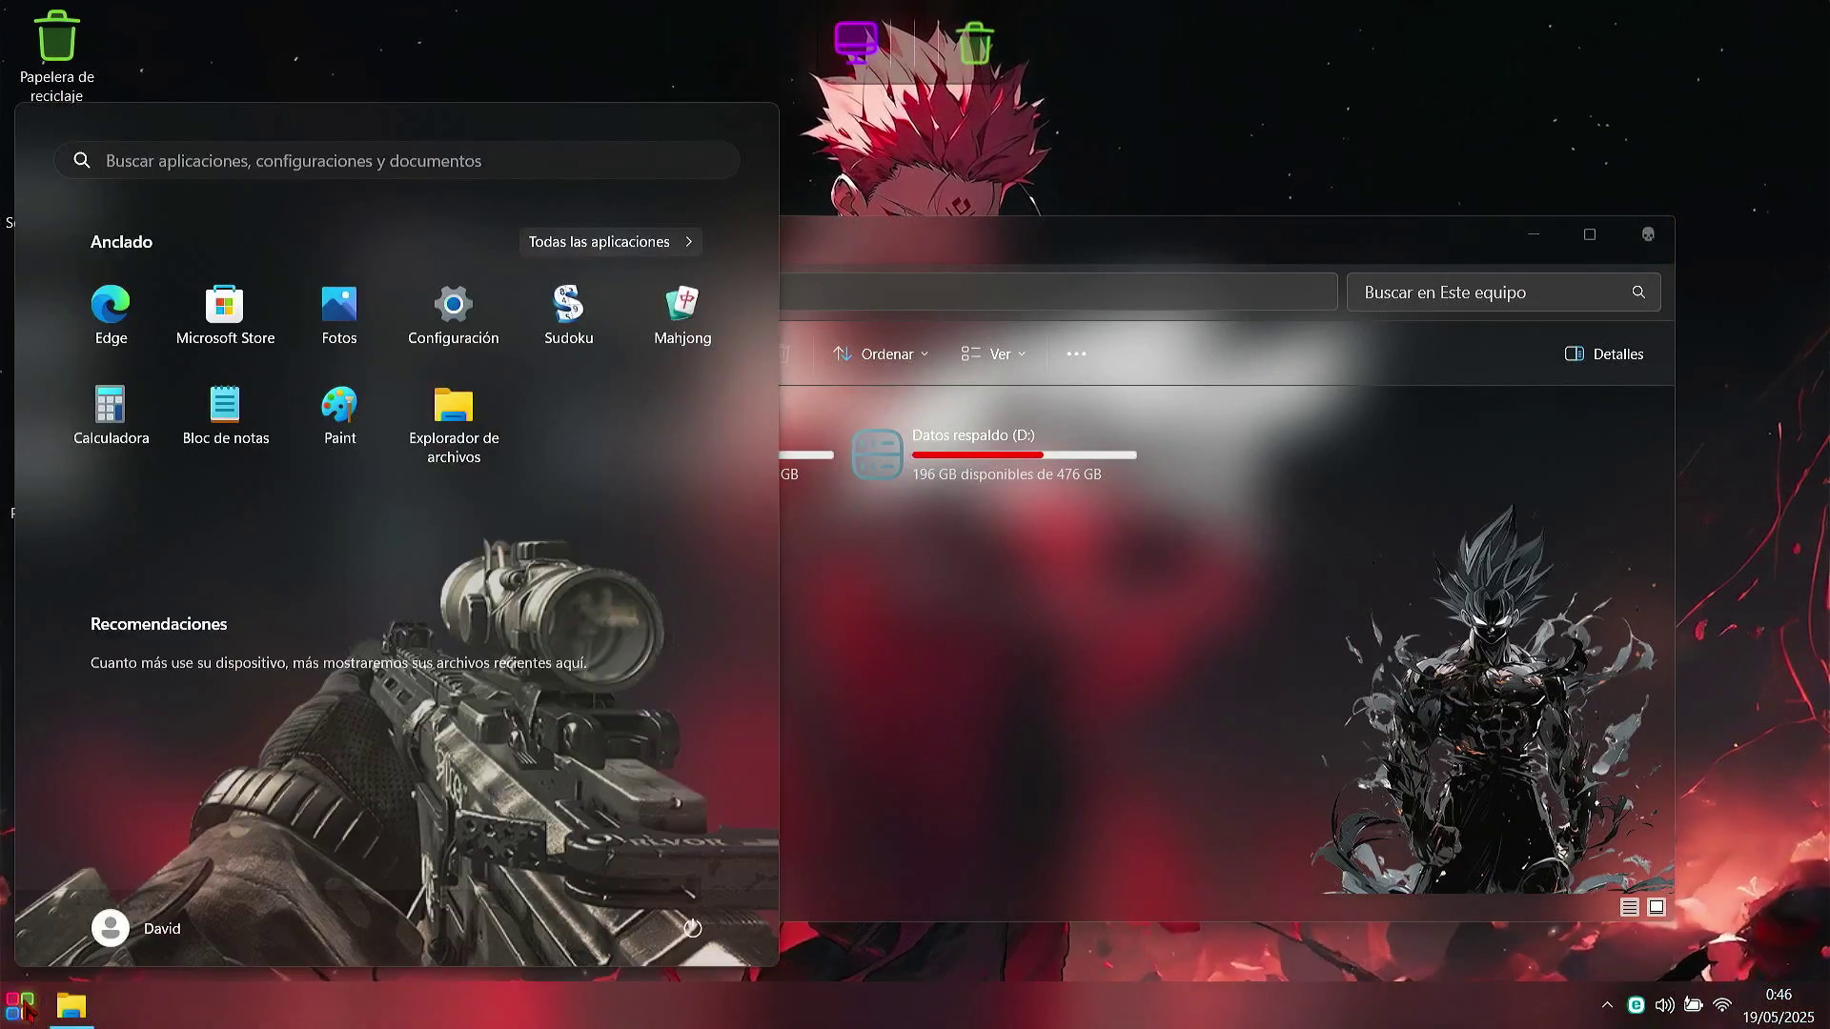
click(27, 1013)
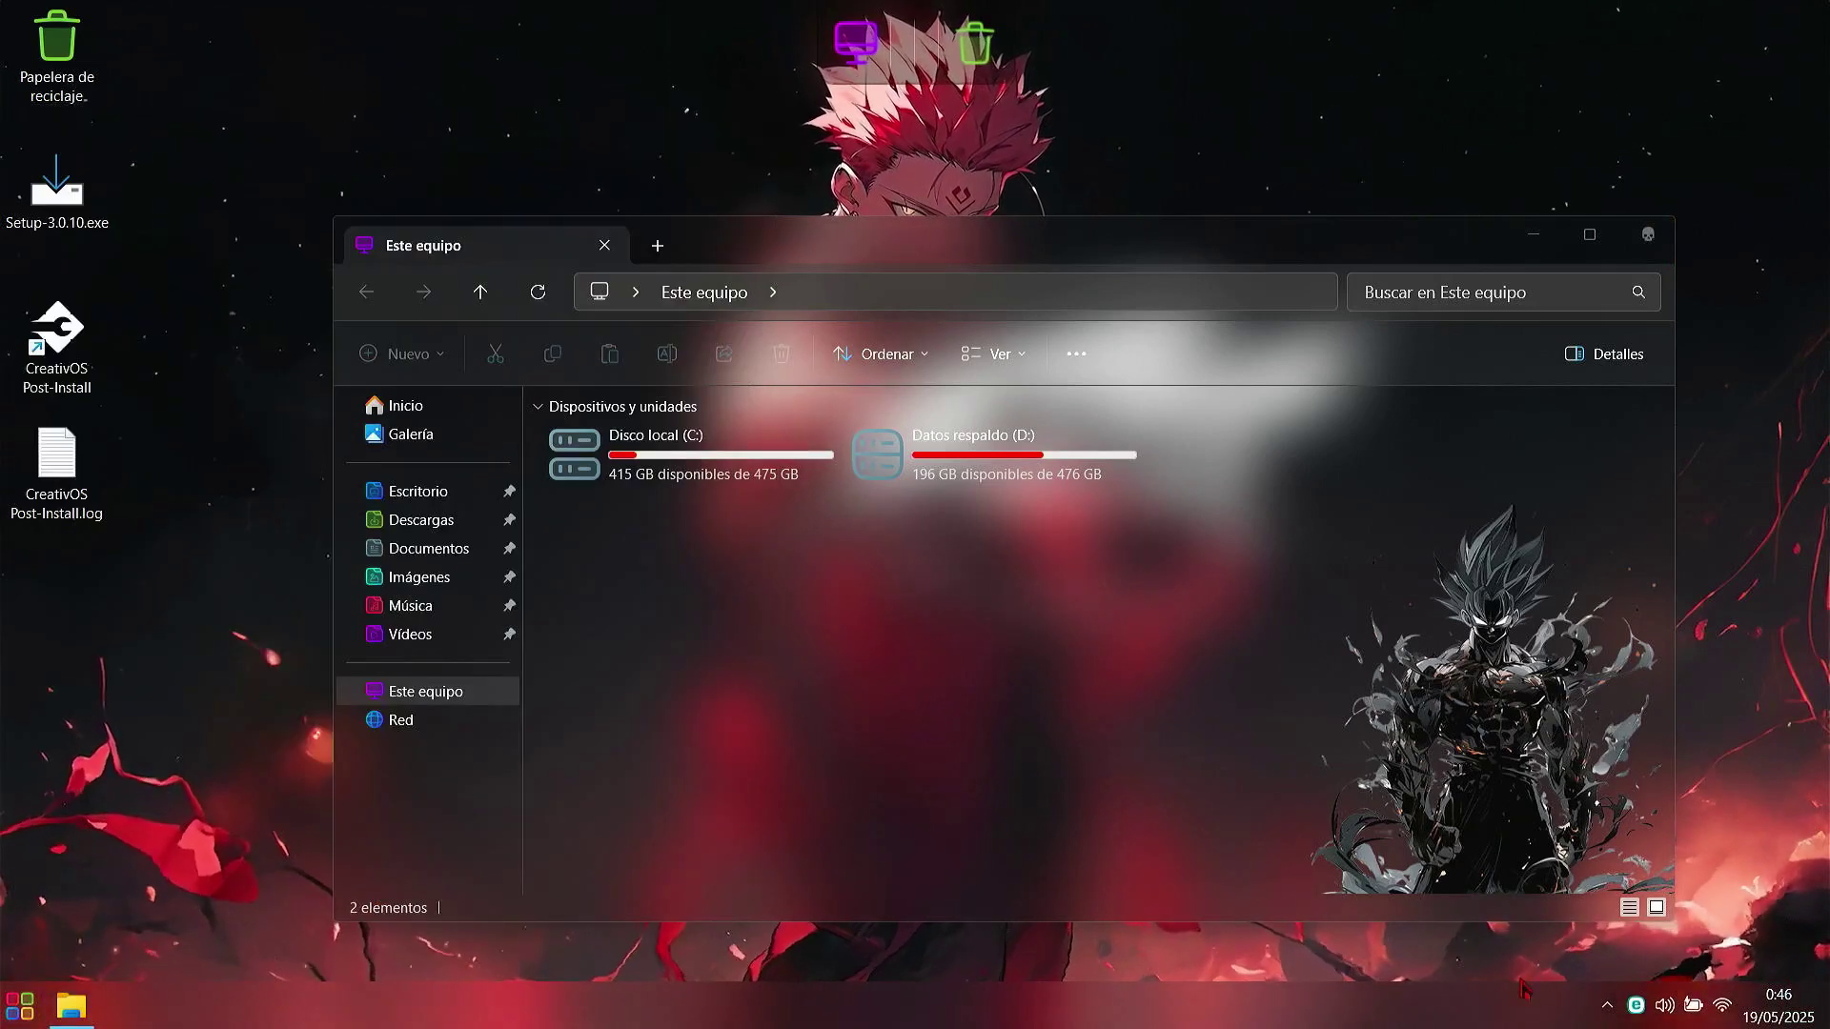
Step: Quit the live wallpaper program from the hidden taskbar icons, and move the This PC window to compare its transparency over the static wallpaper
click(1608, 1008)
right_click(1628, 943)
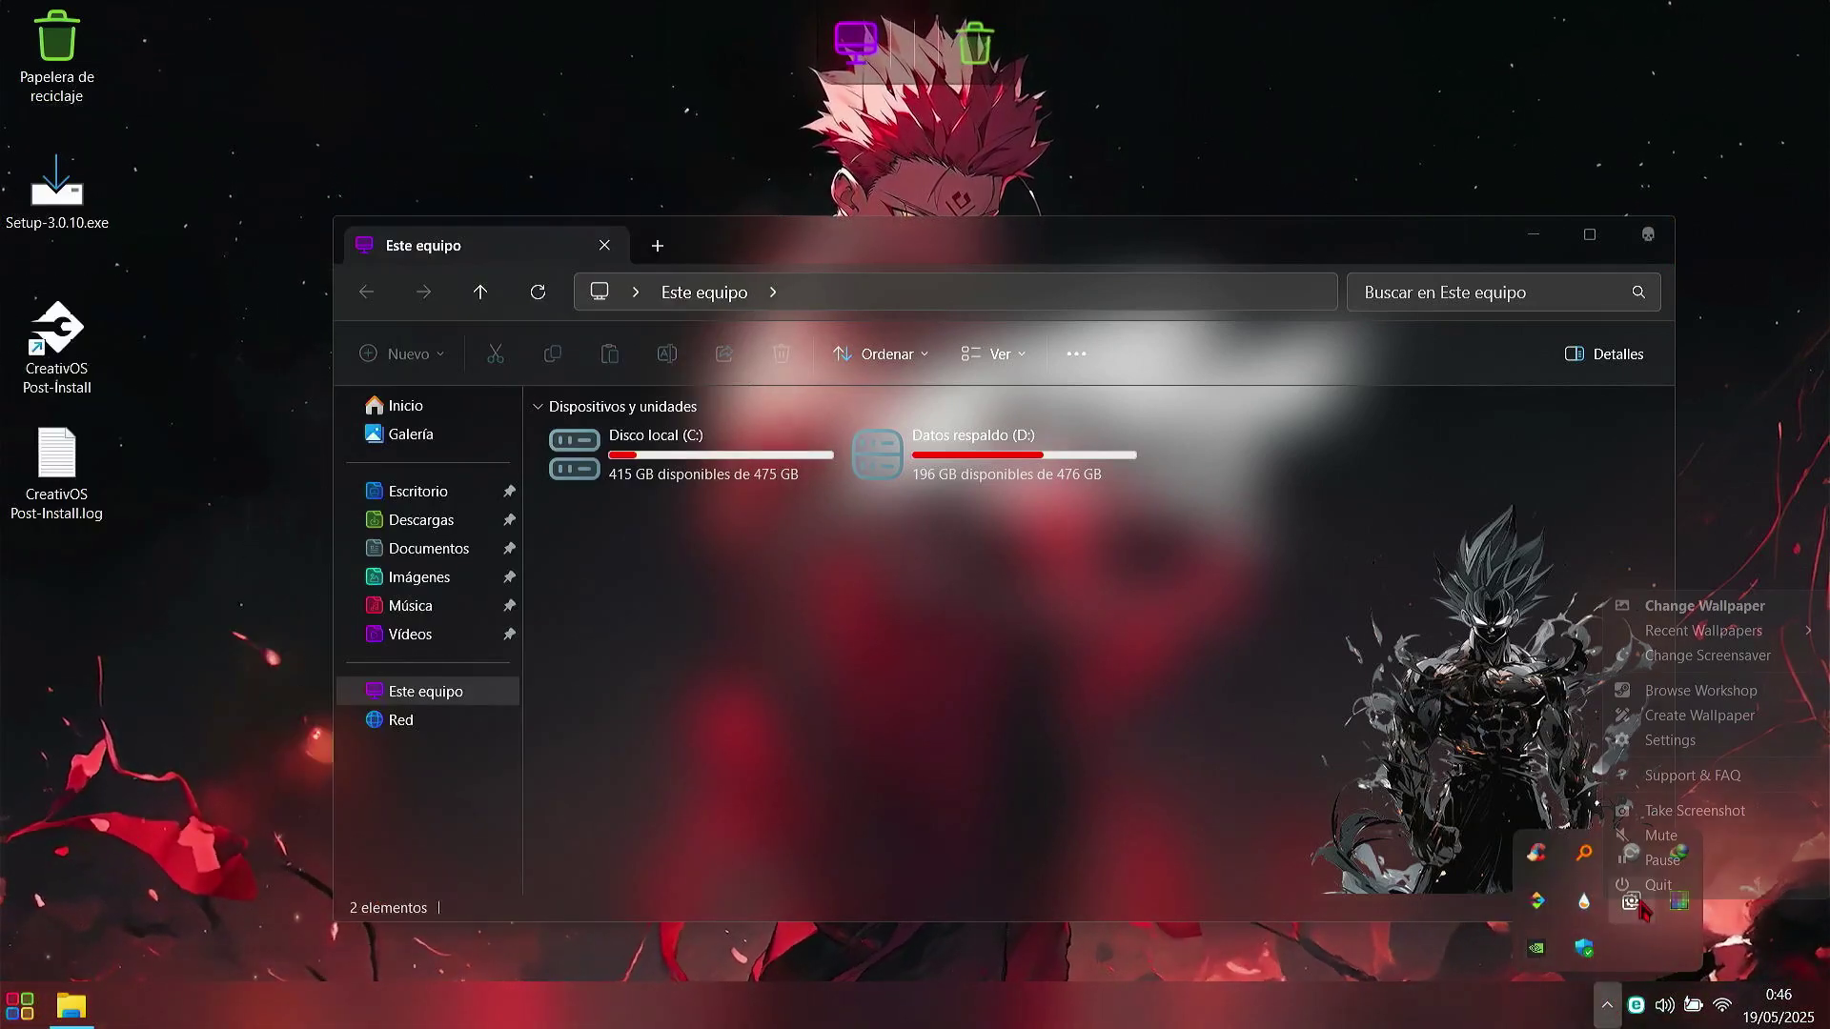
click(1631, 706)
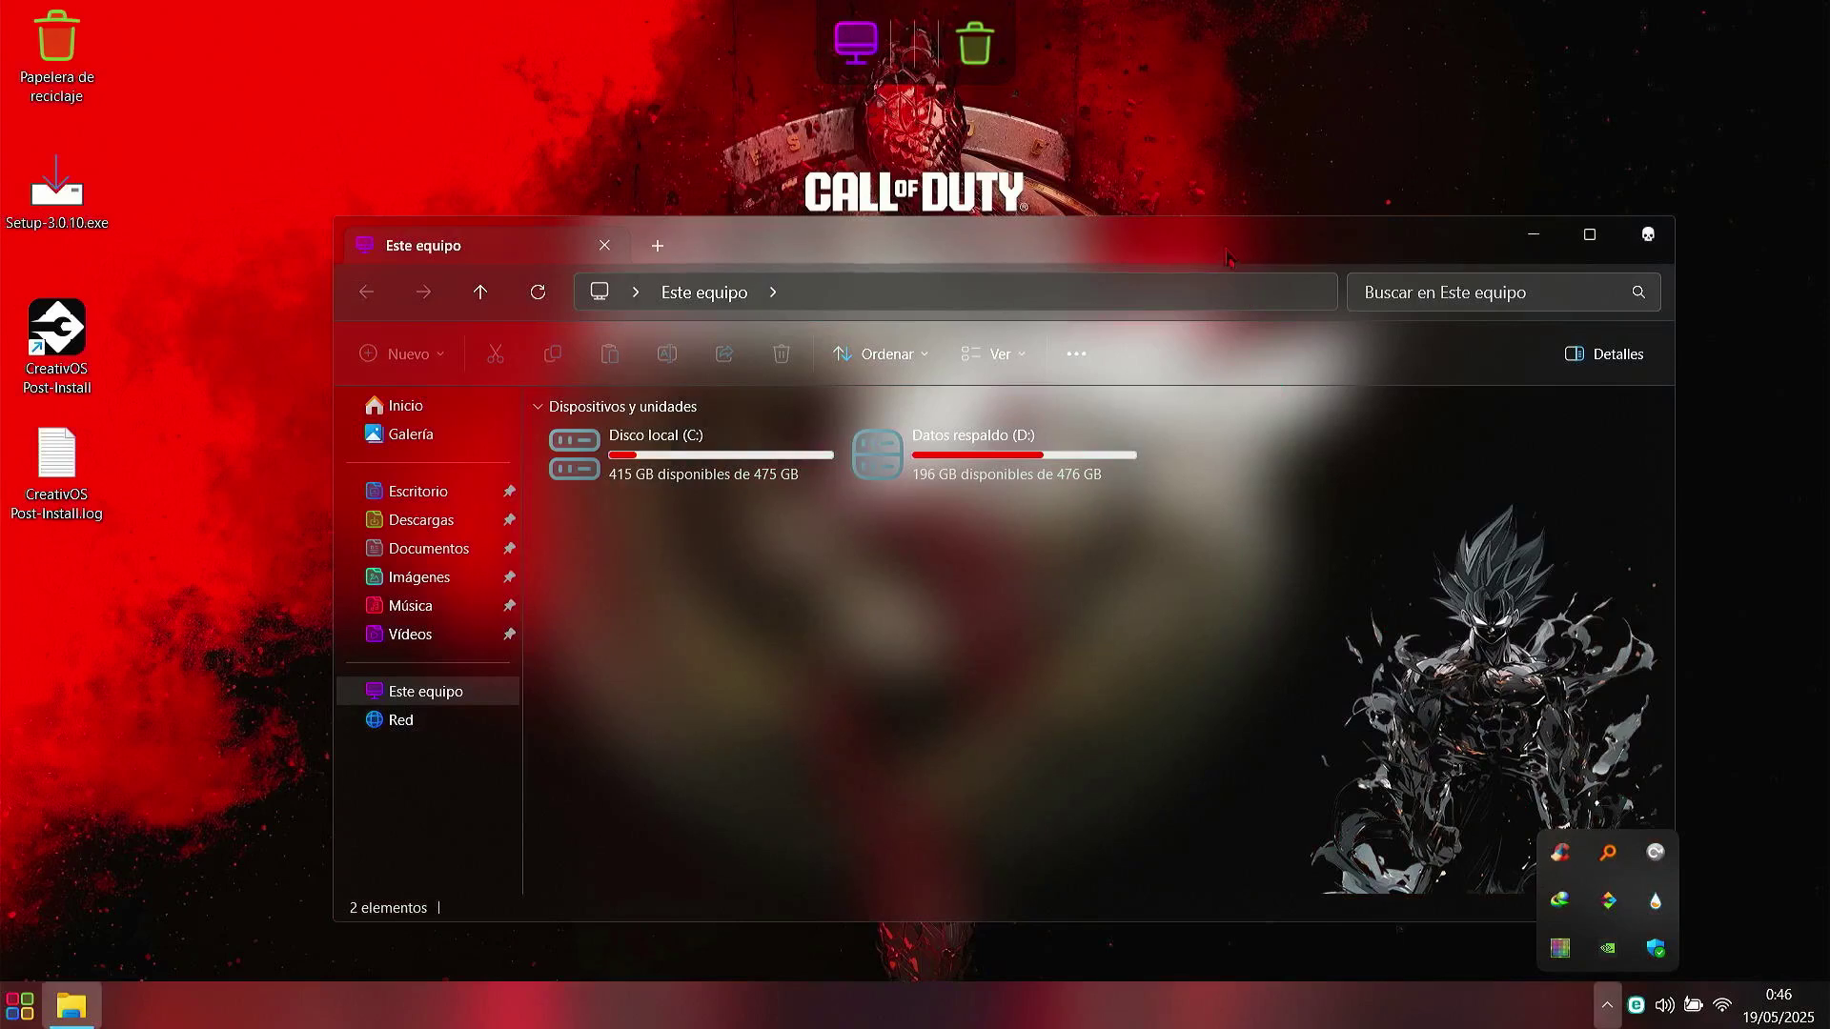
drag(1227, 257, 1155, 188)
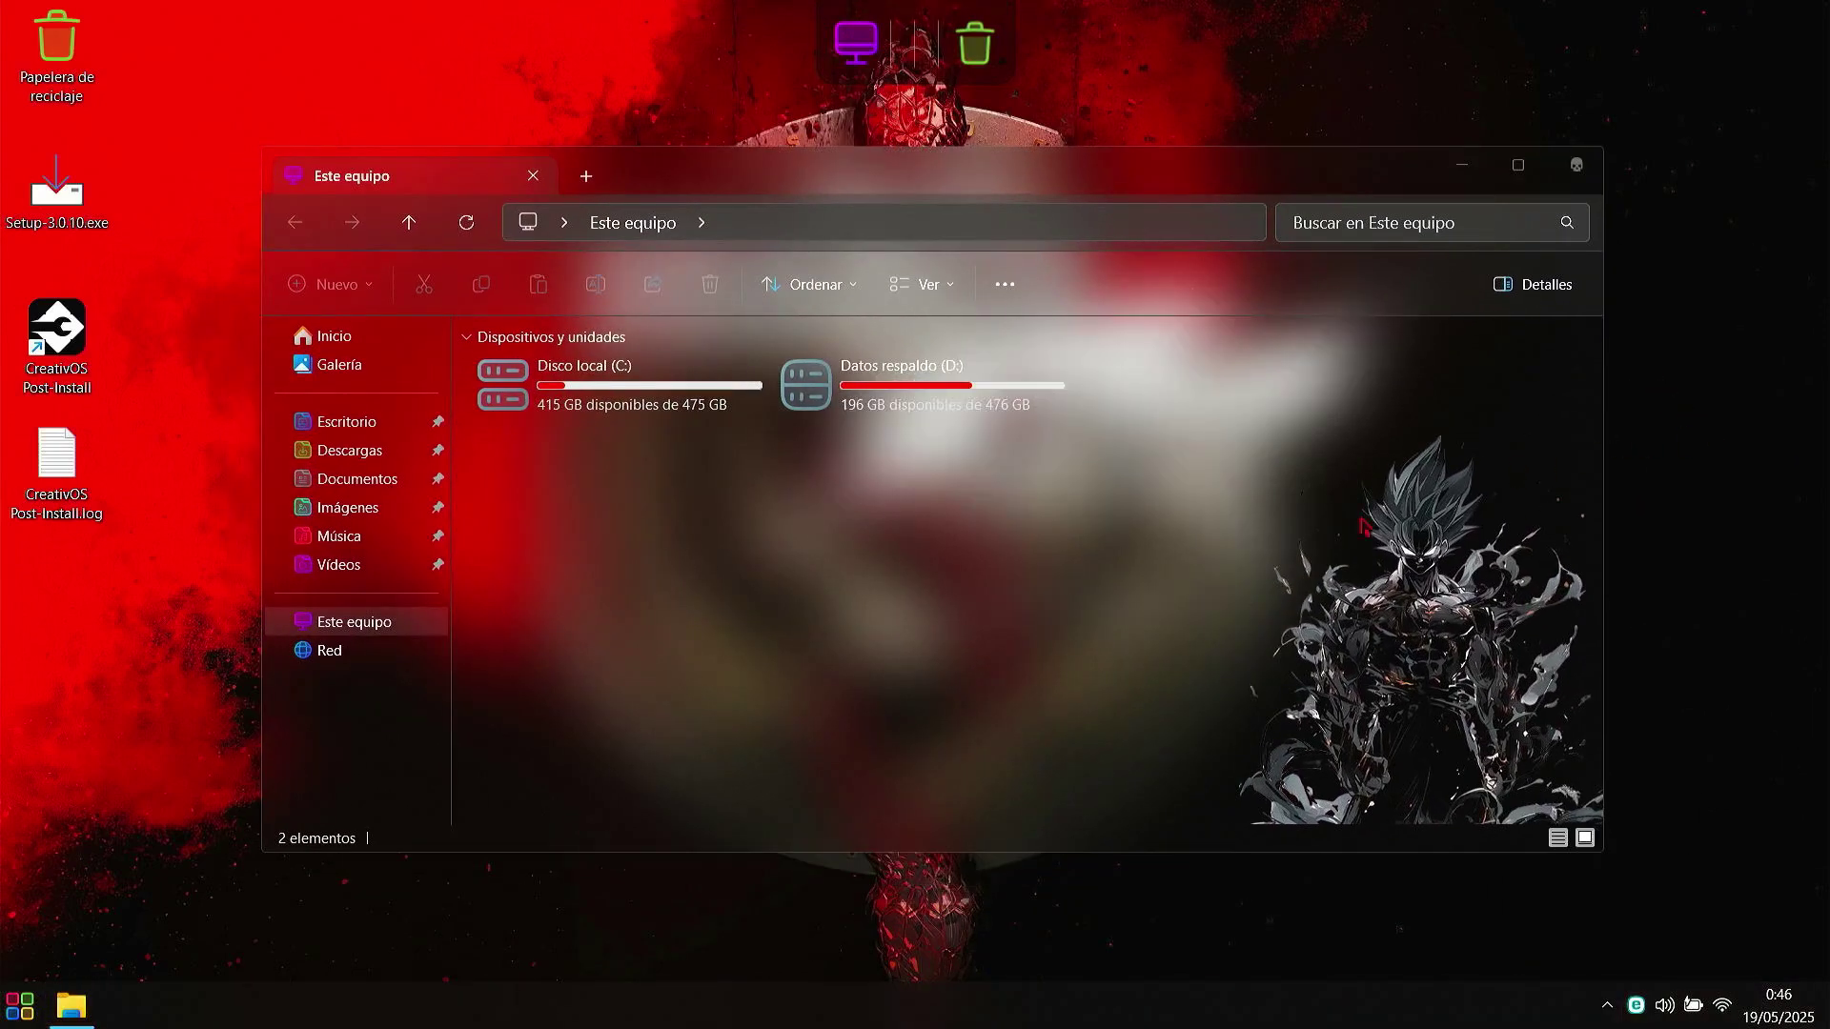
Step: Open Windows Settings to check its customized background, and close the window
click(19, 1009)
click(454, 310)
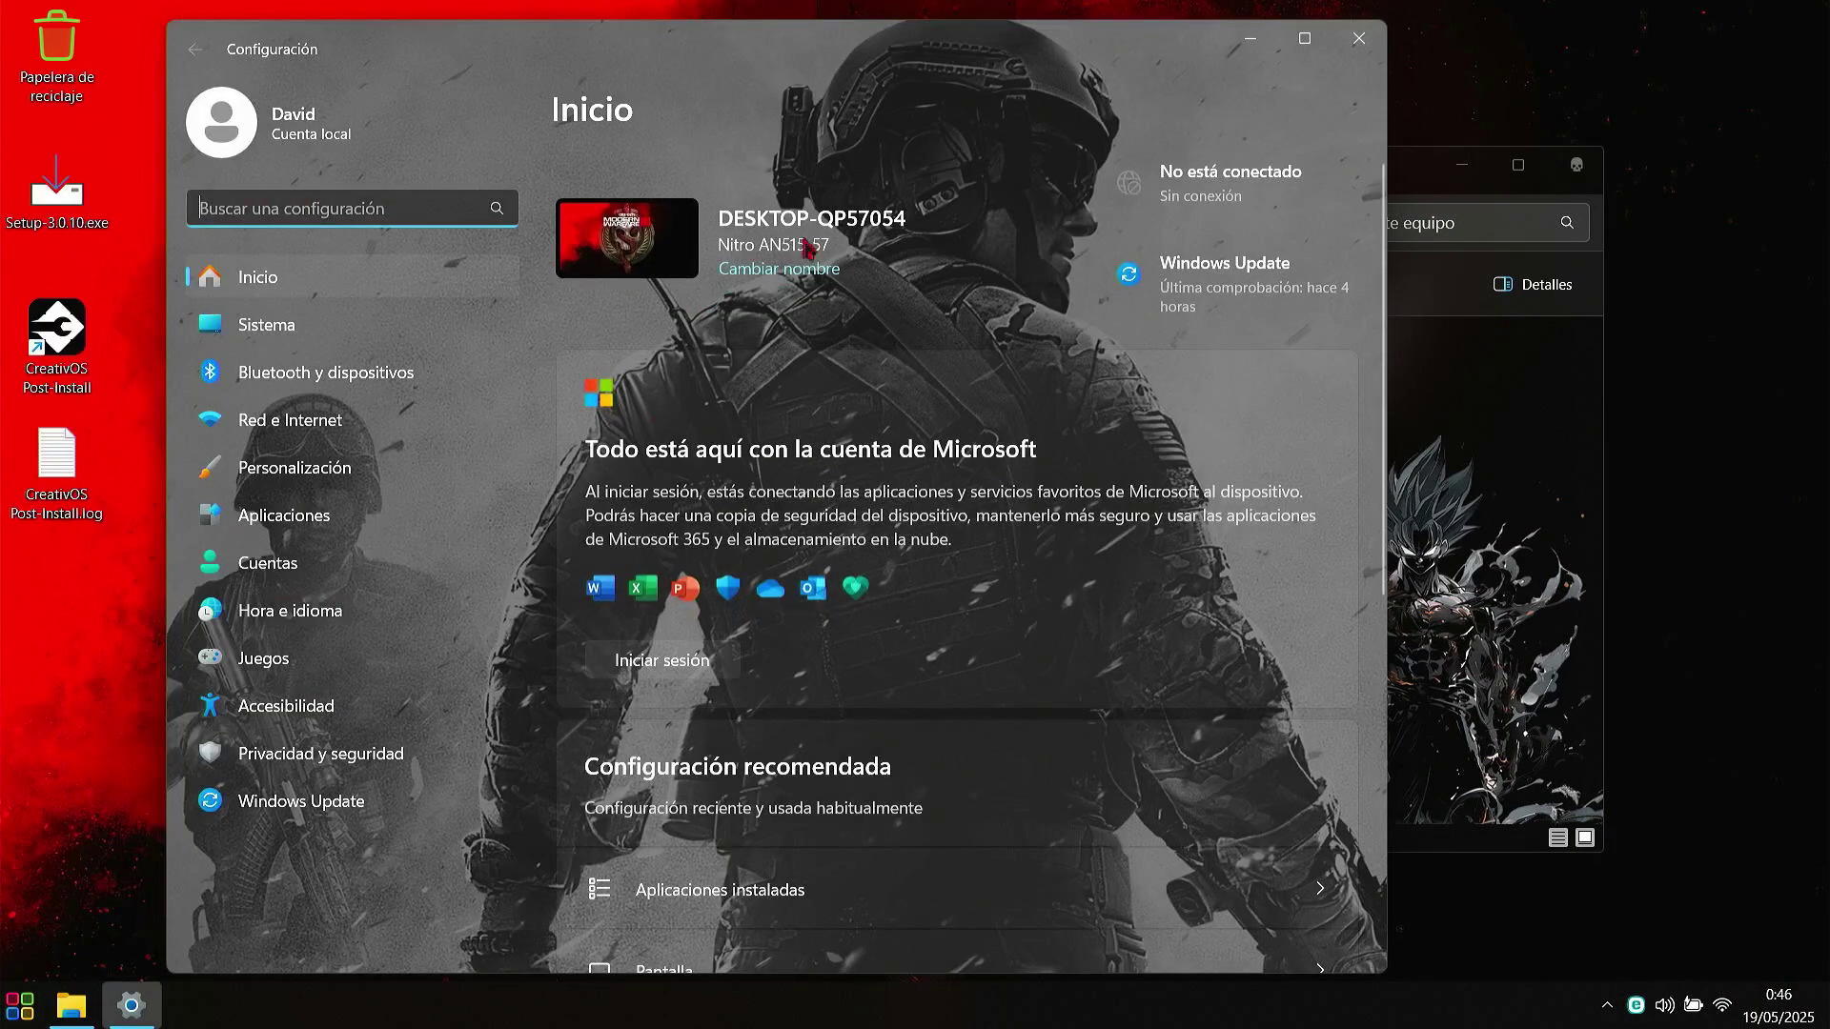
click(1358, 38)
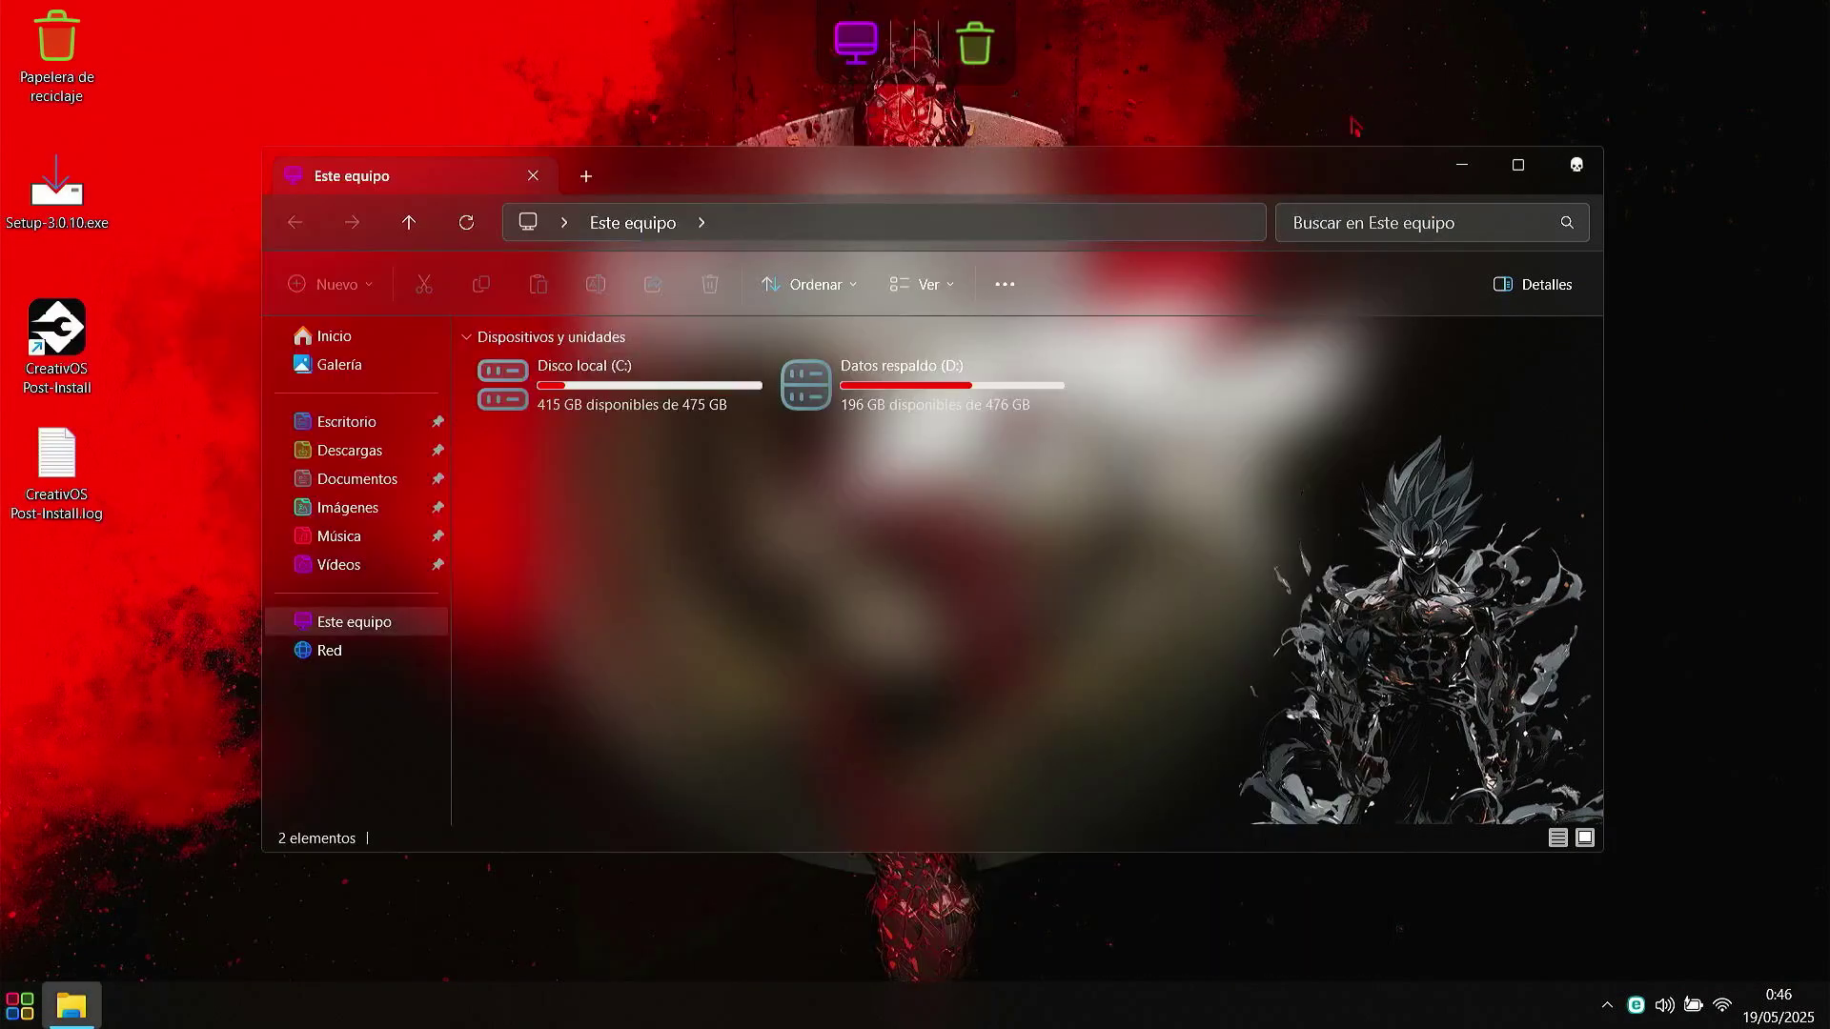
Step: Launch EaseUS Data Recovery Wizard with the This PC window minimized, check its edition and recovery locations, and exit the program
click(19, 1008)
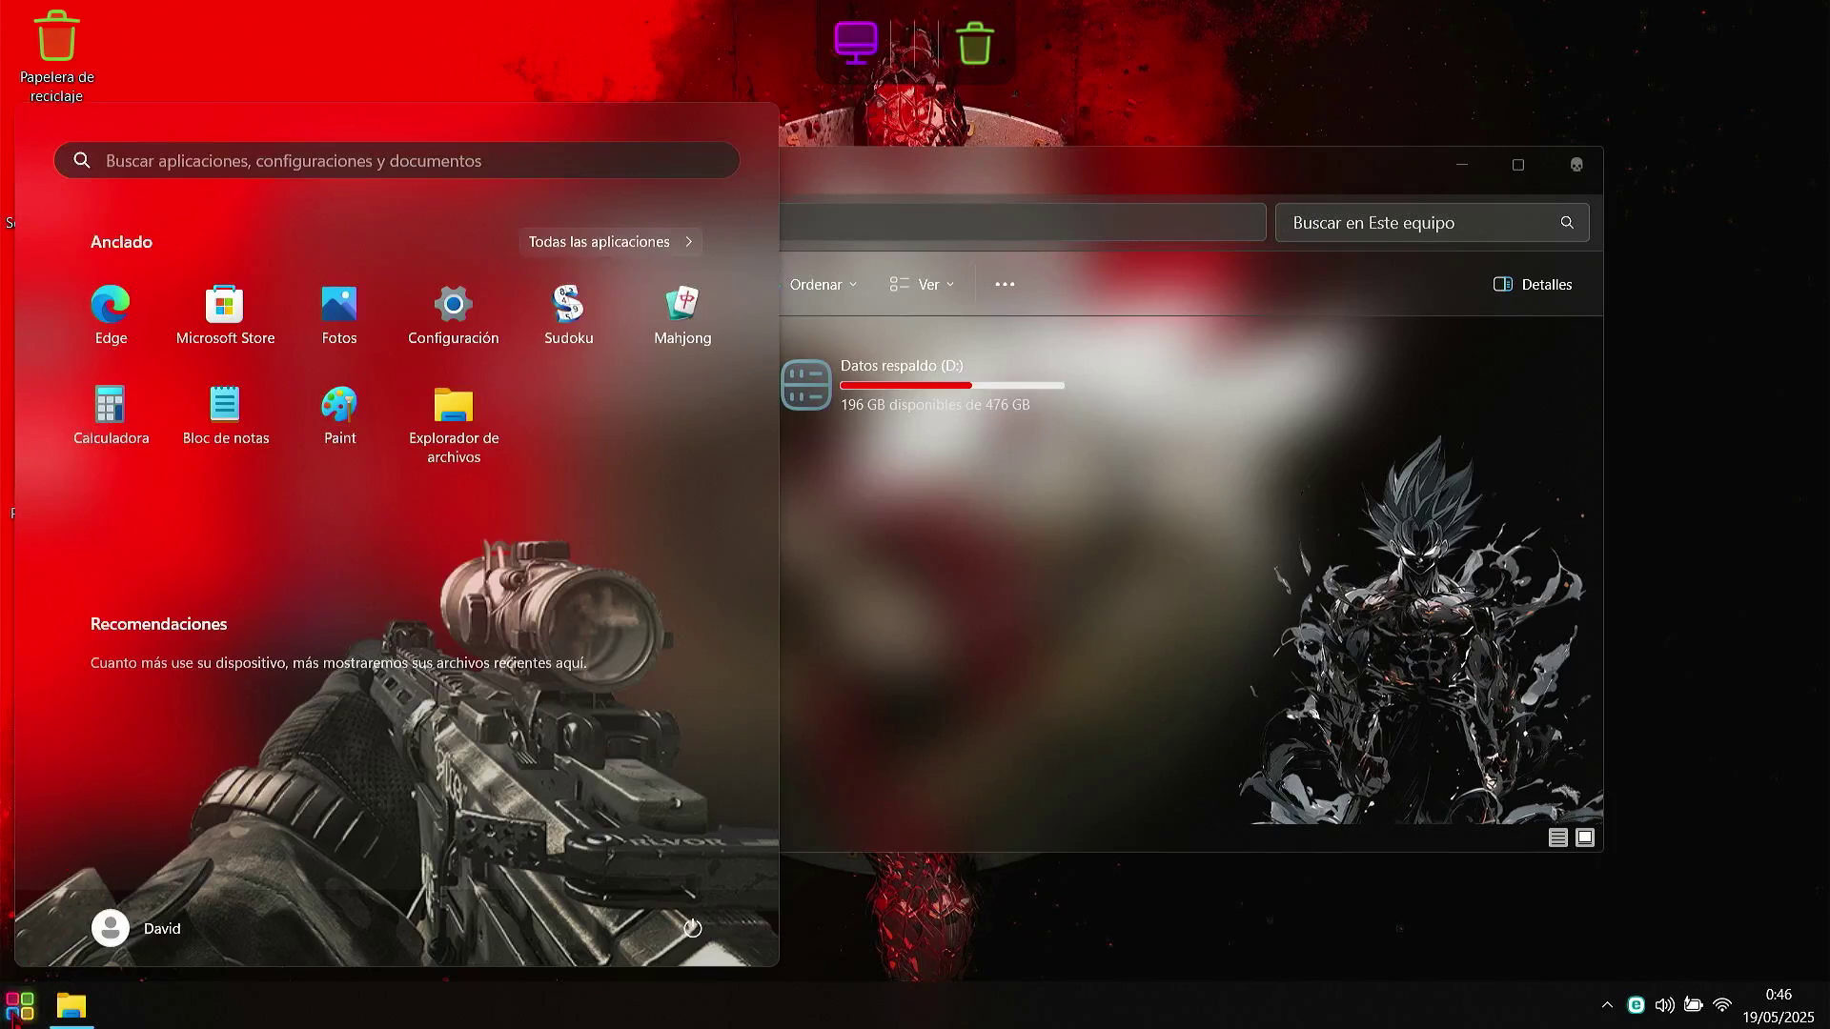
text(easeUS Data Recovery Wizard)
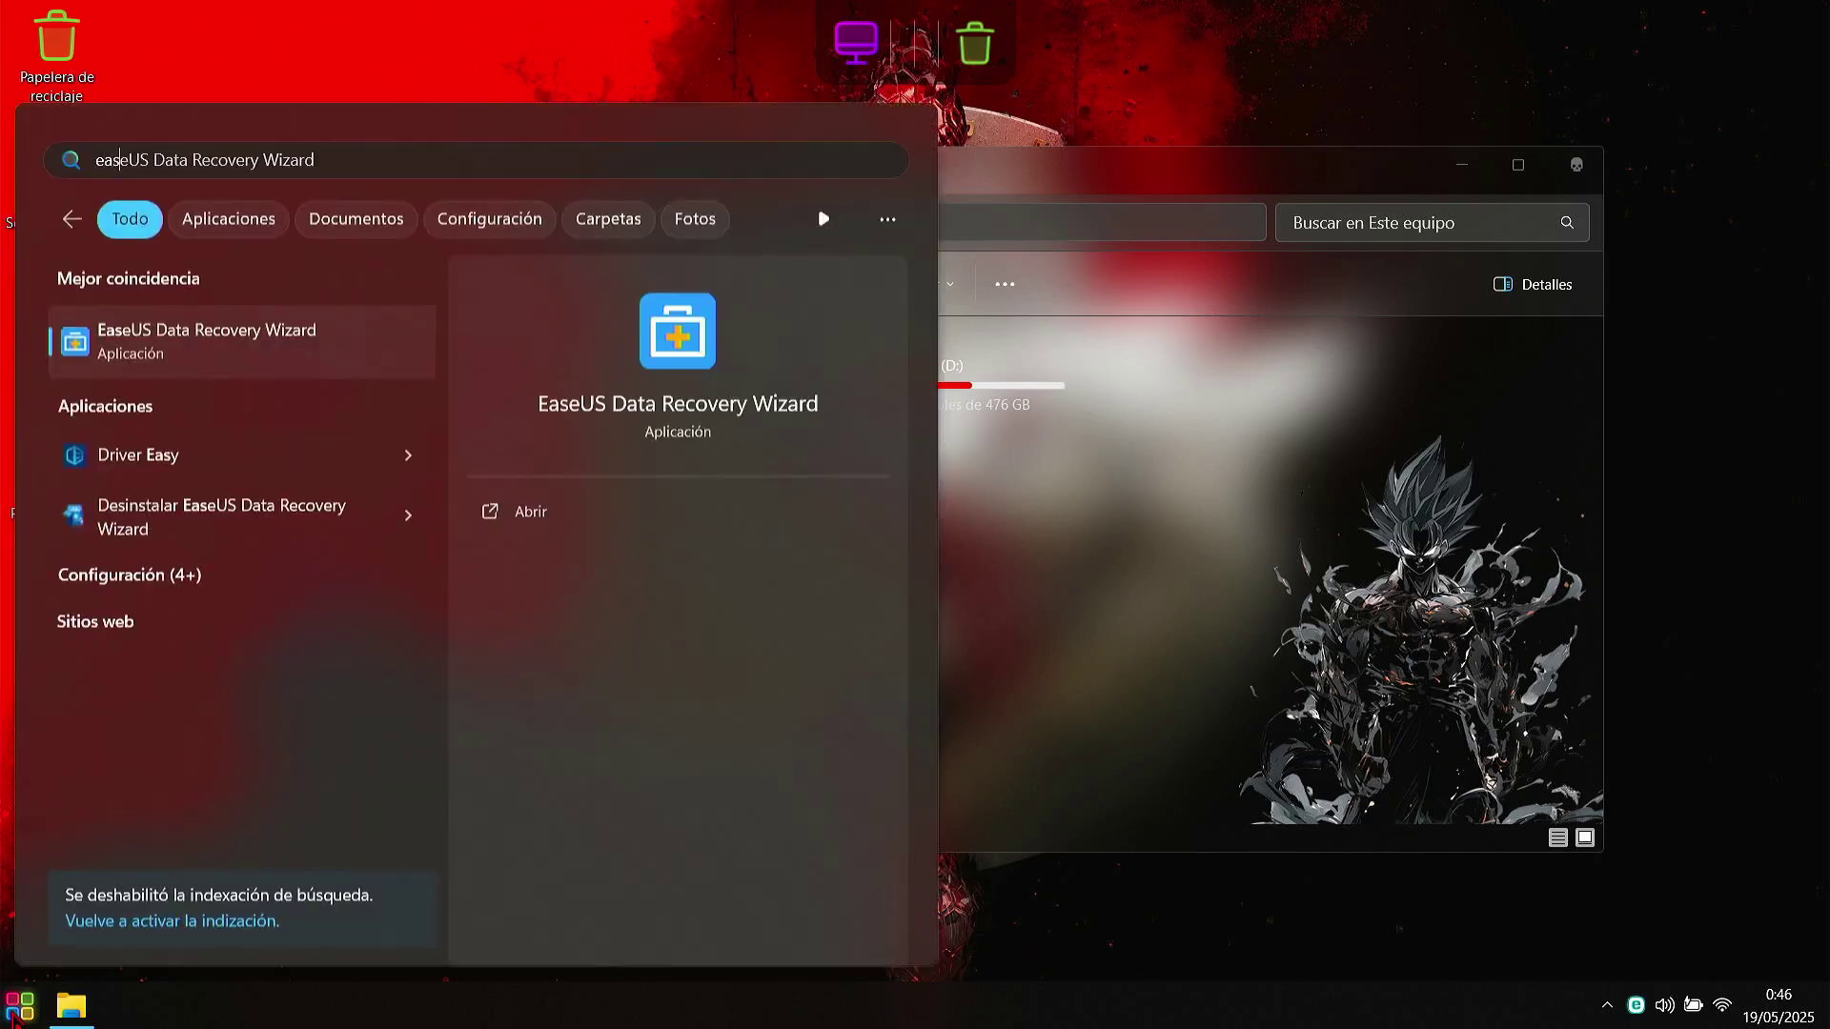
click(149, 352)
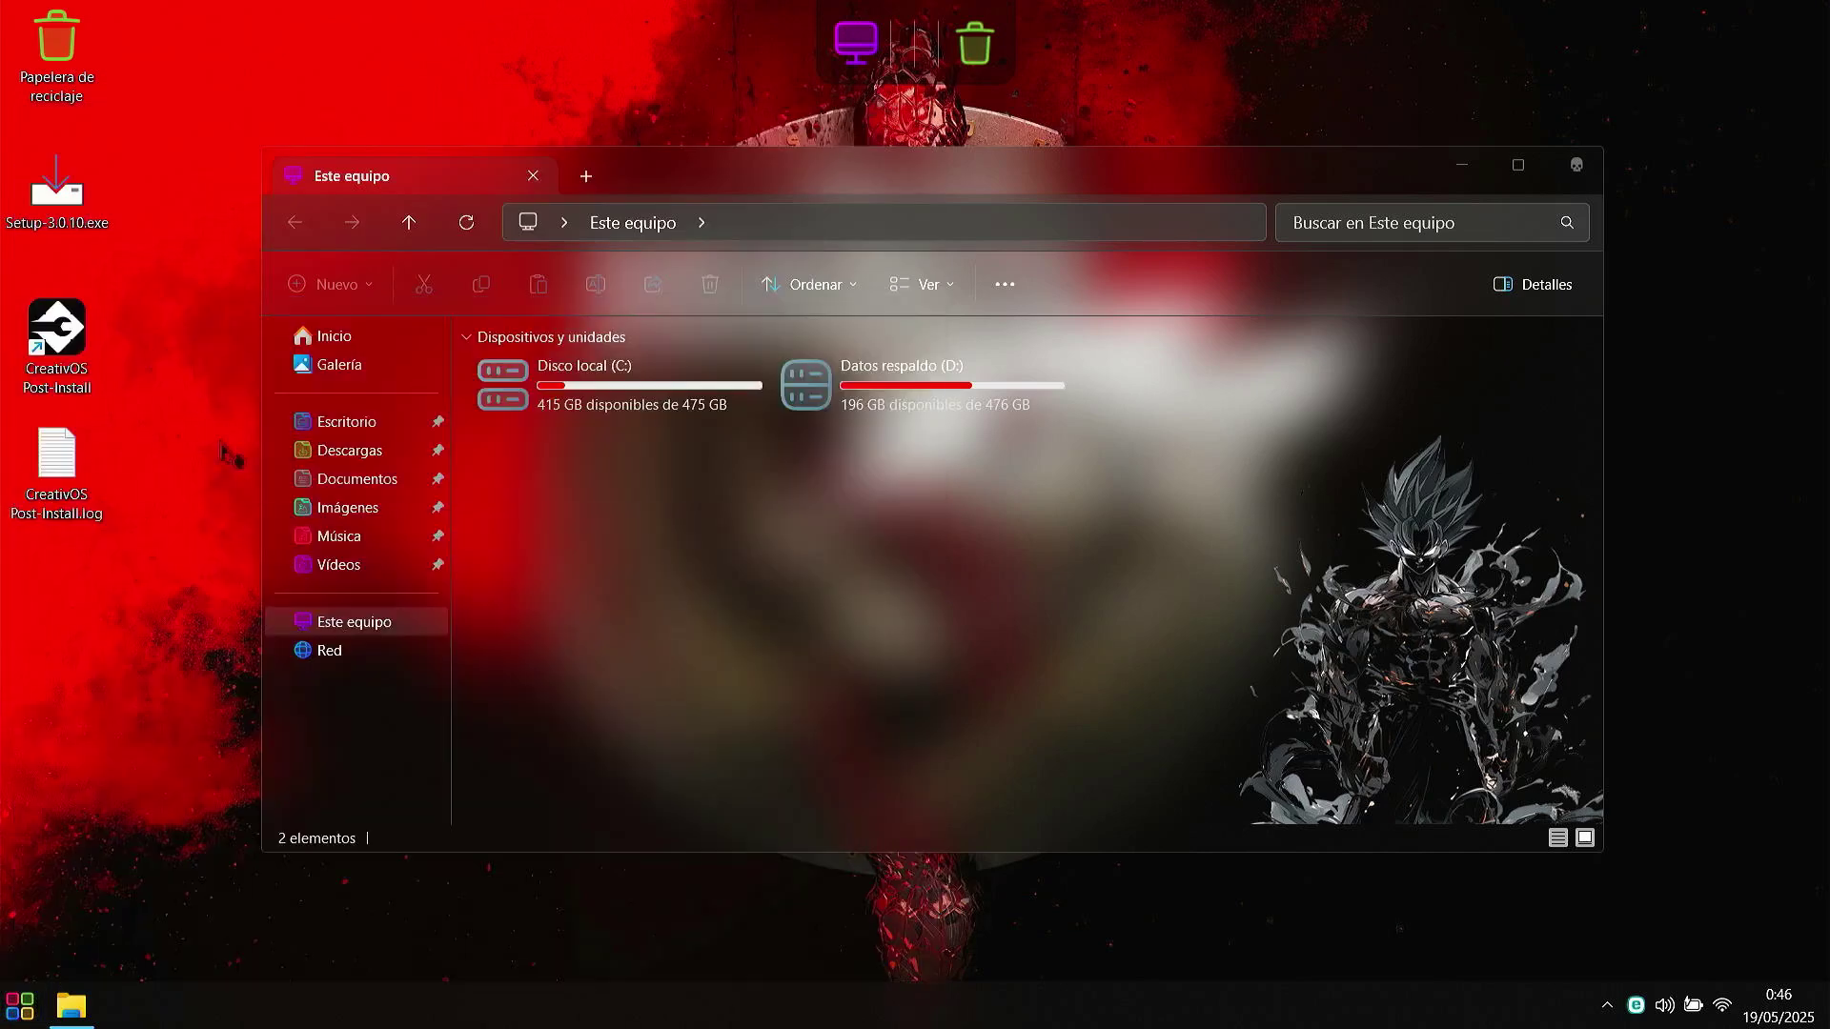
click(1460, 169)
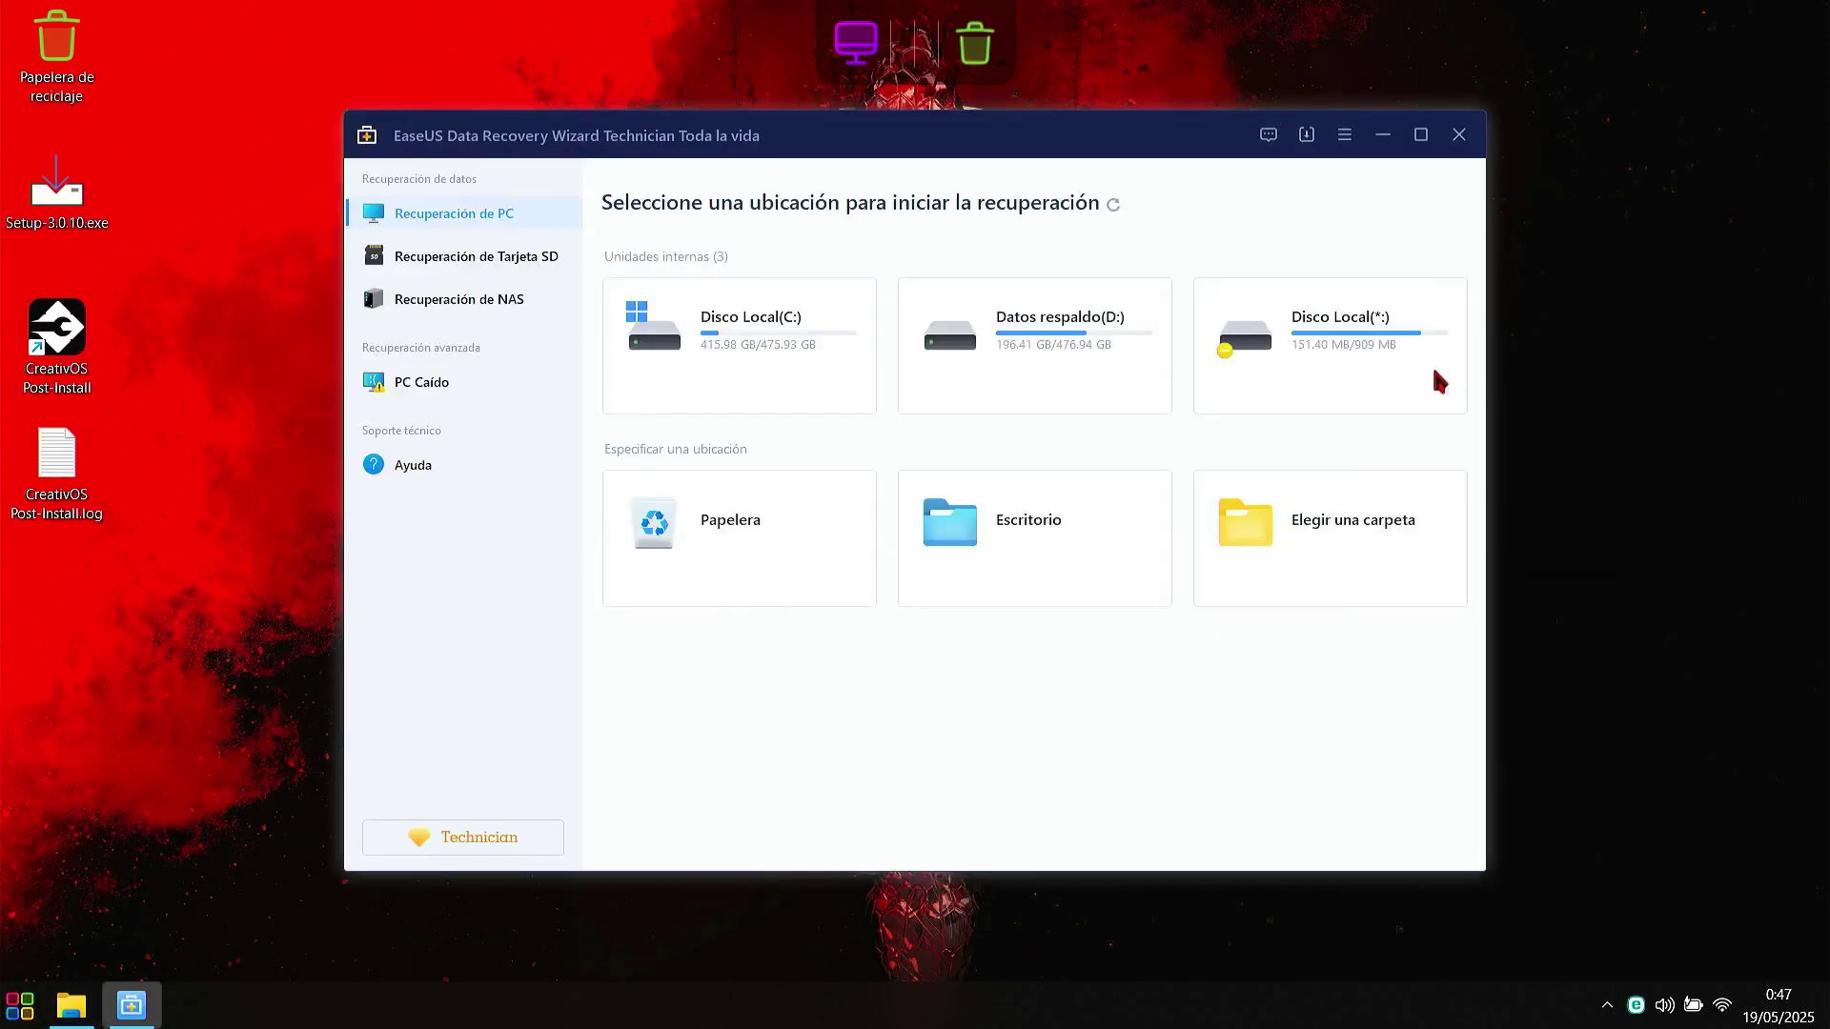
mouse_move(803, 410)
click(1459, 135)
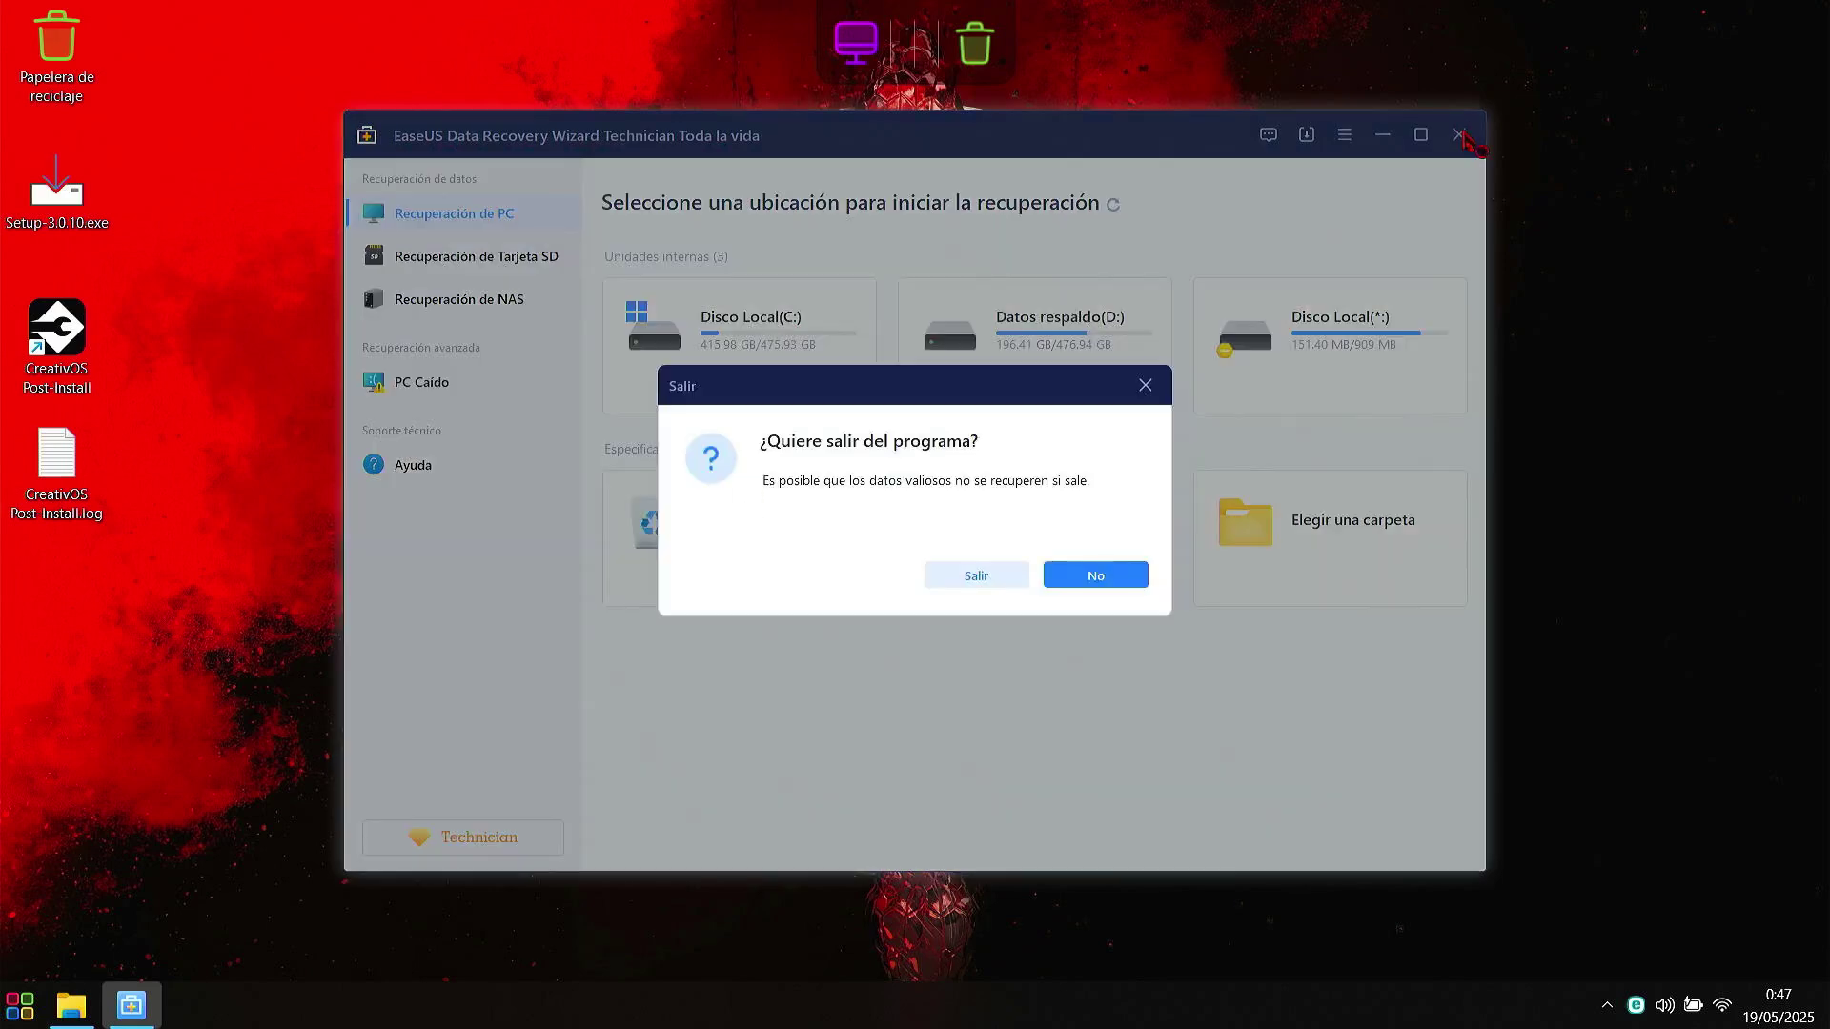
click(982, 576)
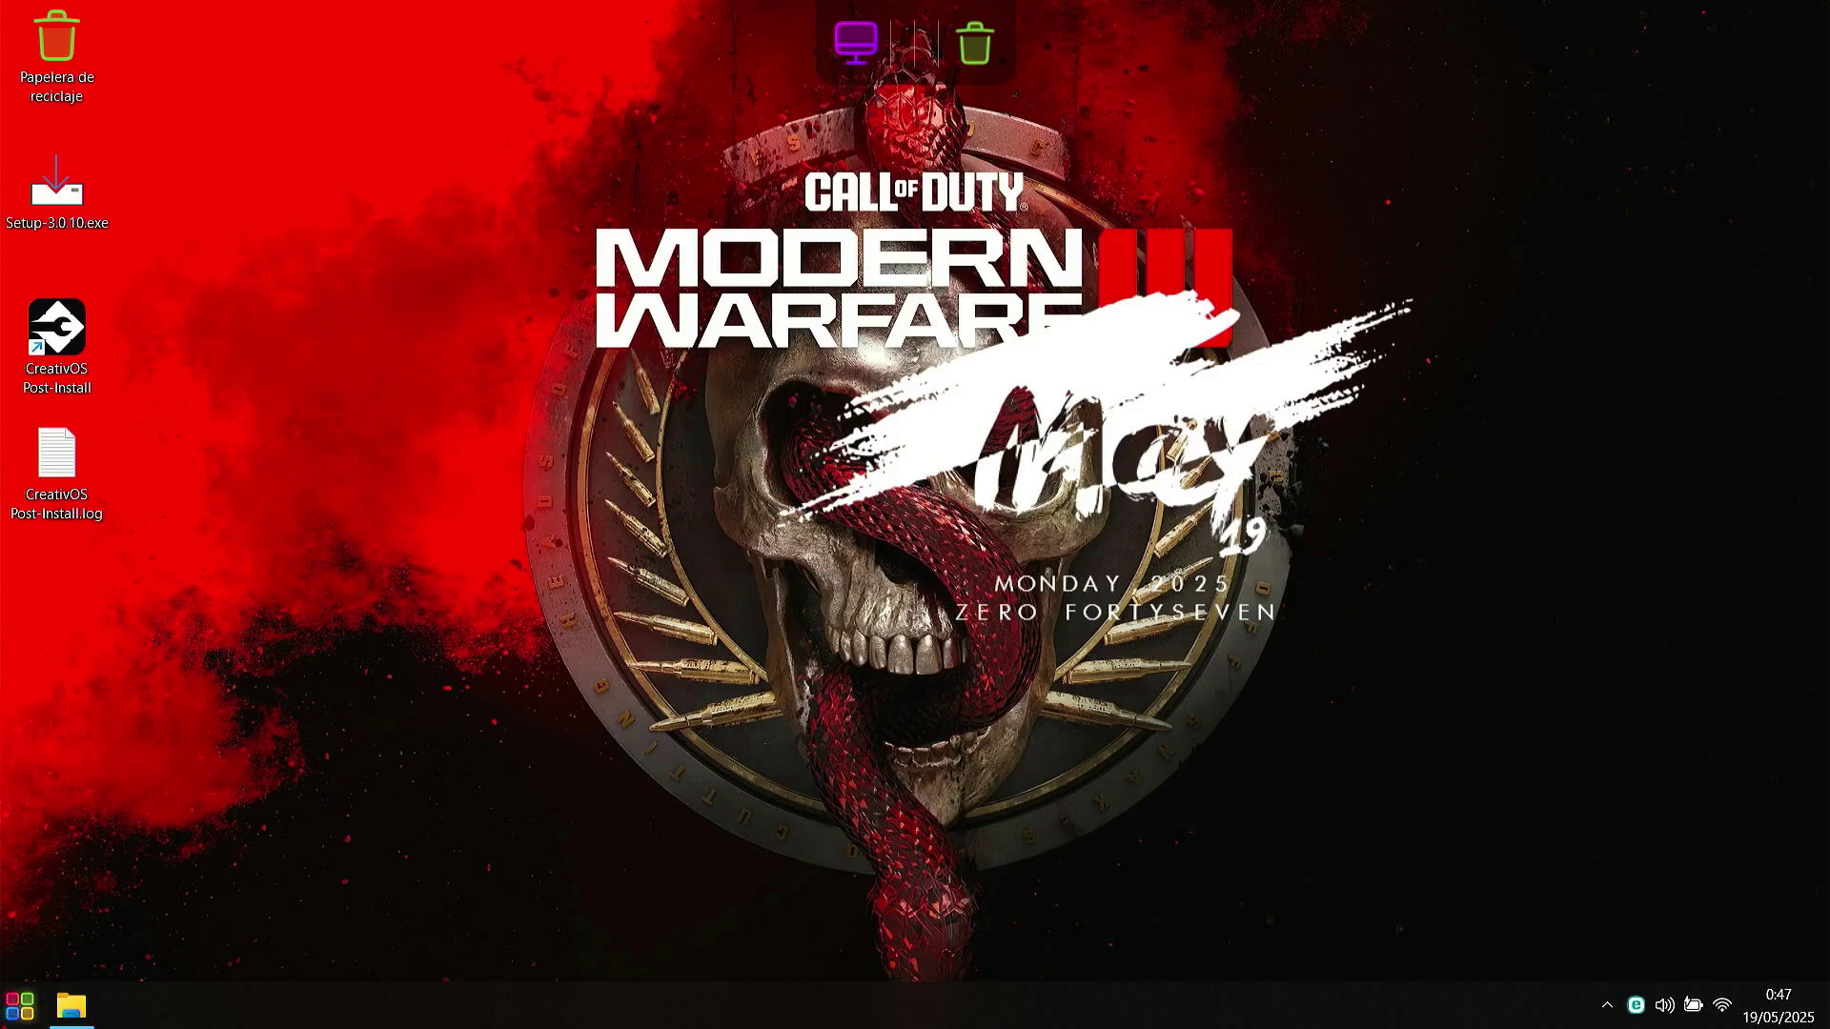
Step: Check the themed Start menu, reopen CreativOS Post-Install and look through its catalogue of installable applications
key(super)
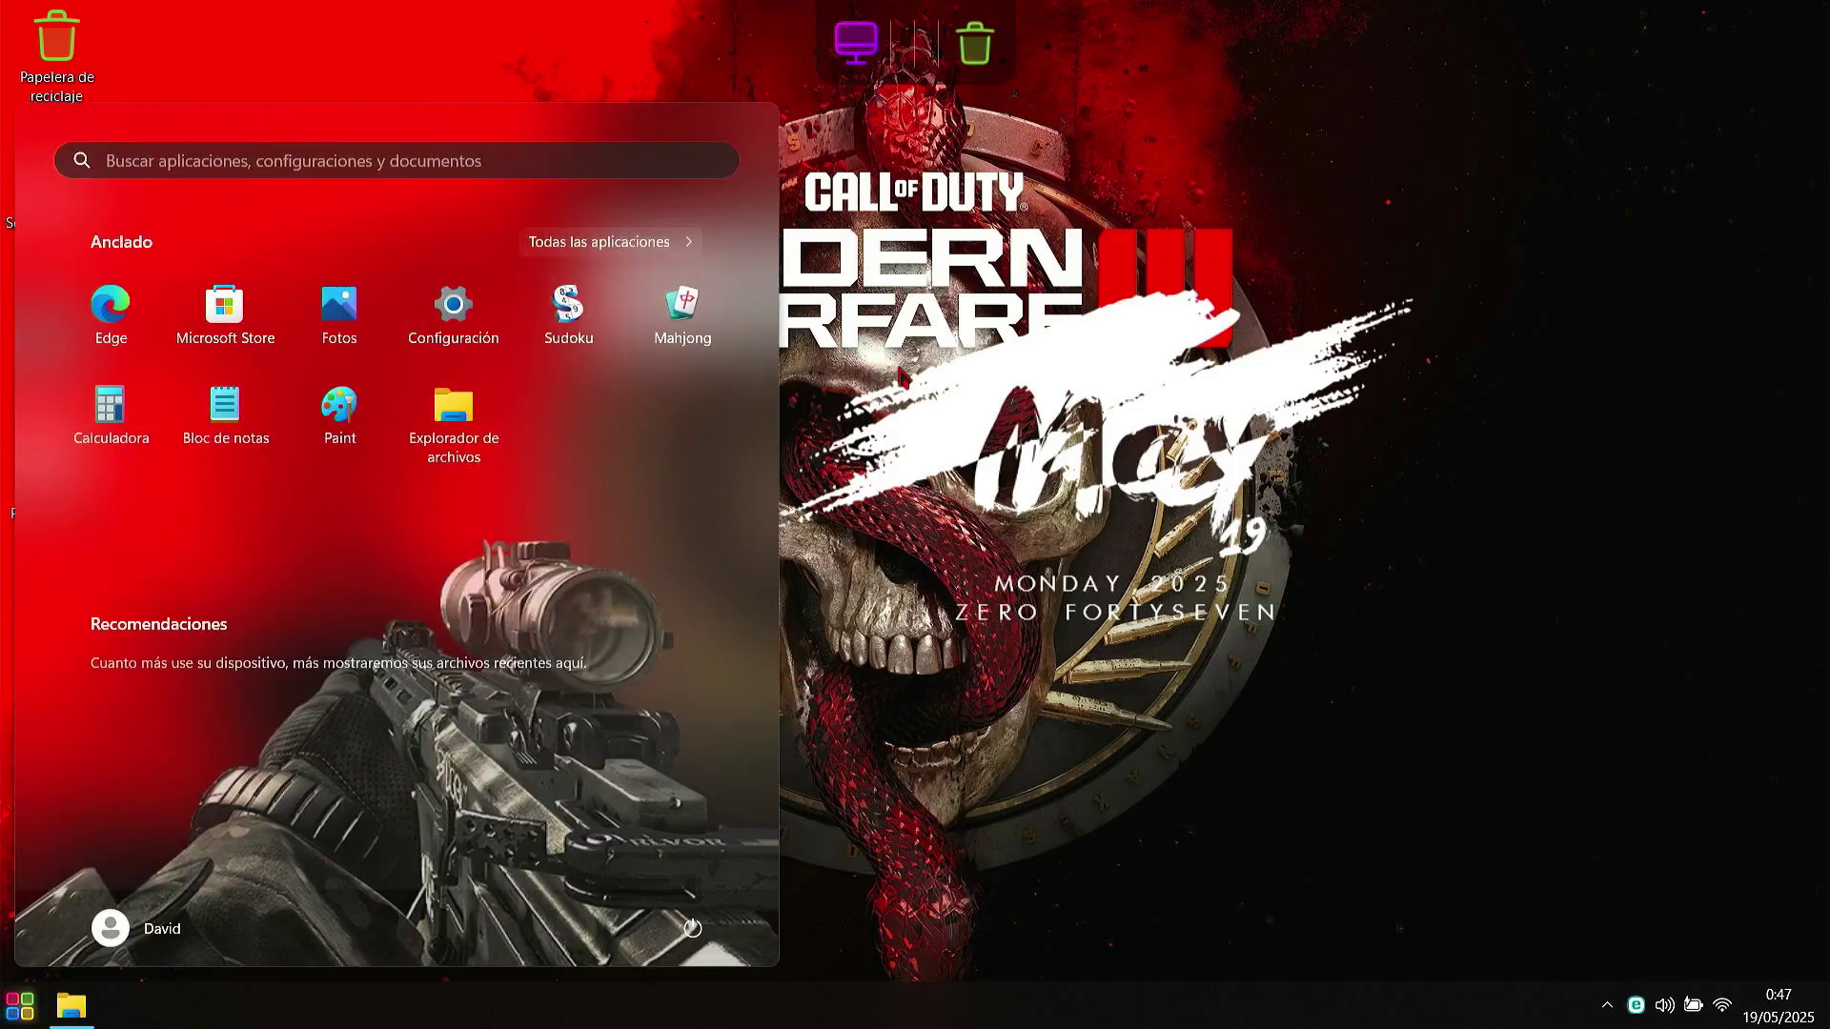
key(super)
double_click(77, 329)
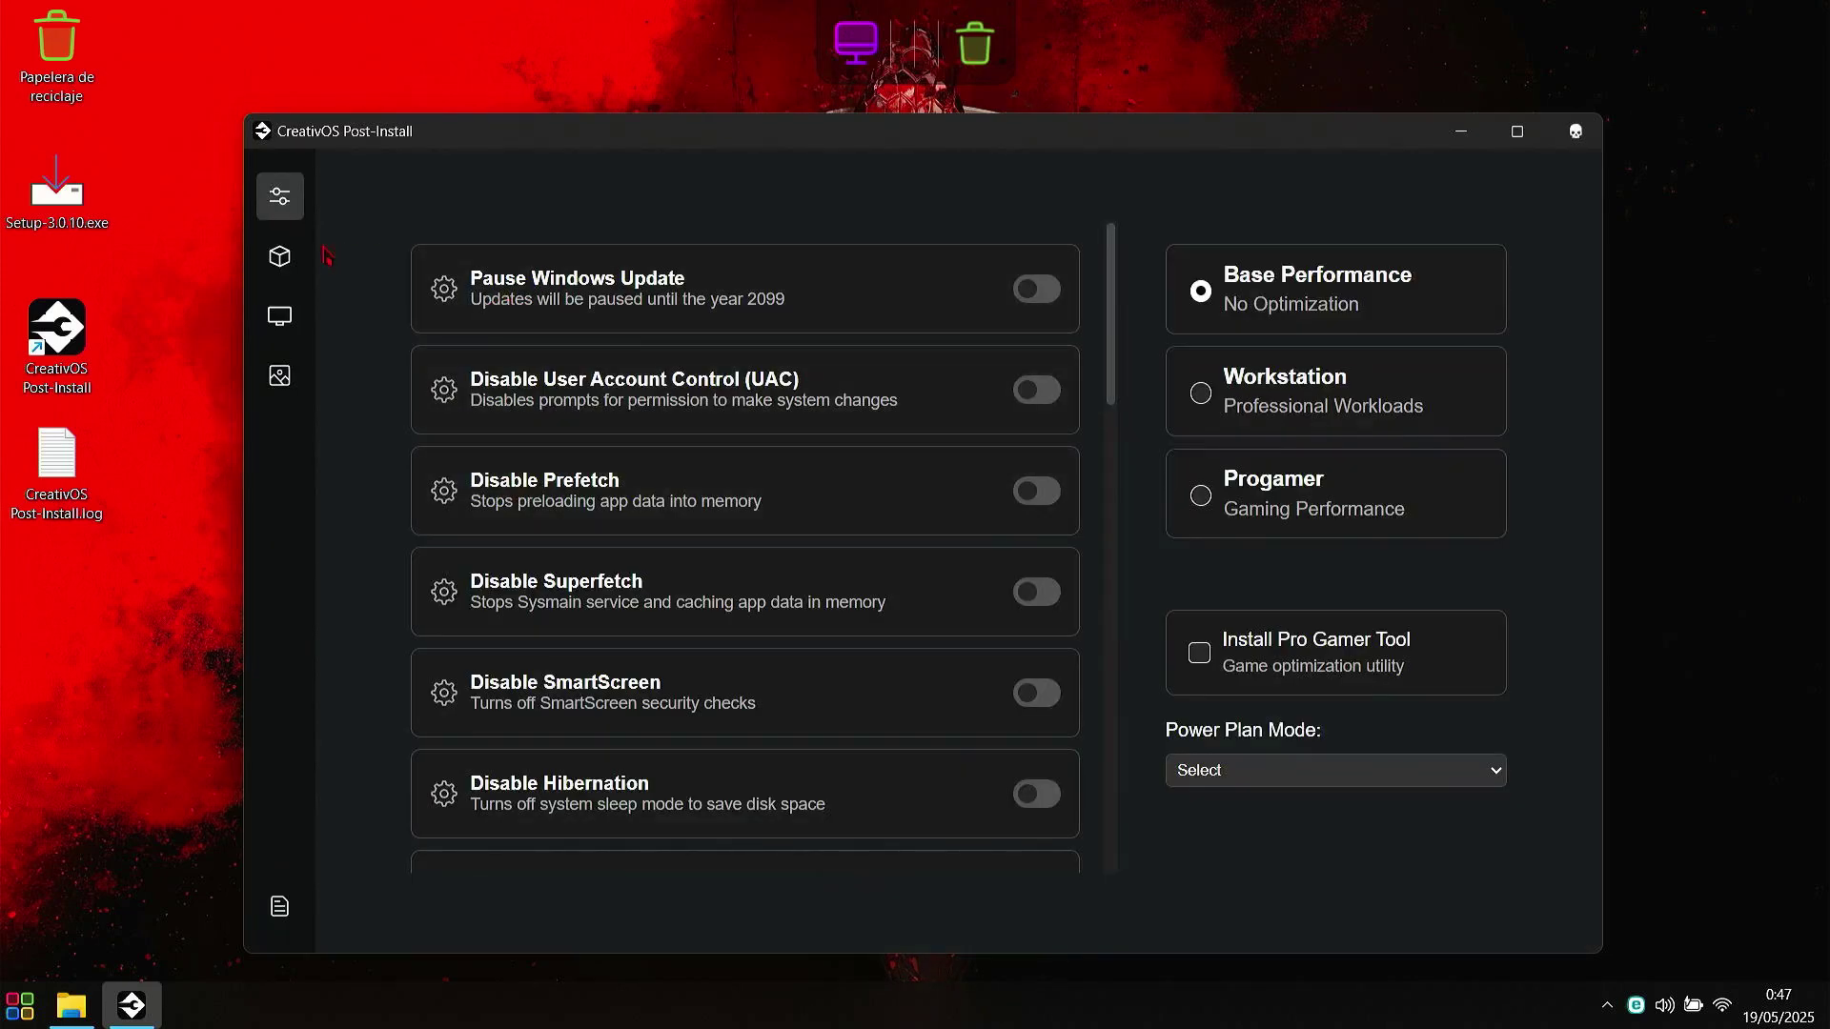
click(279, 257)
scroll(737, 510, down, 20)
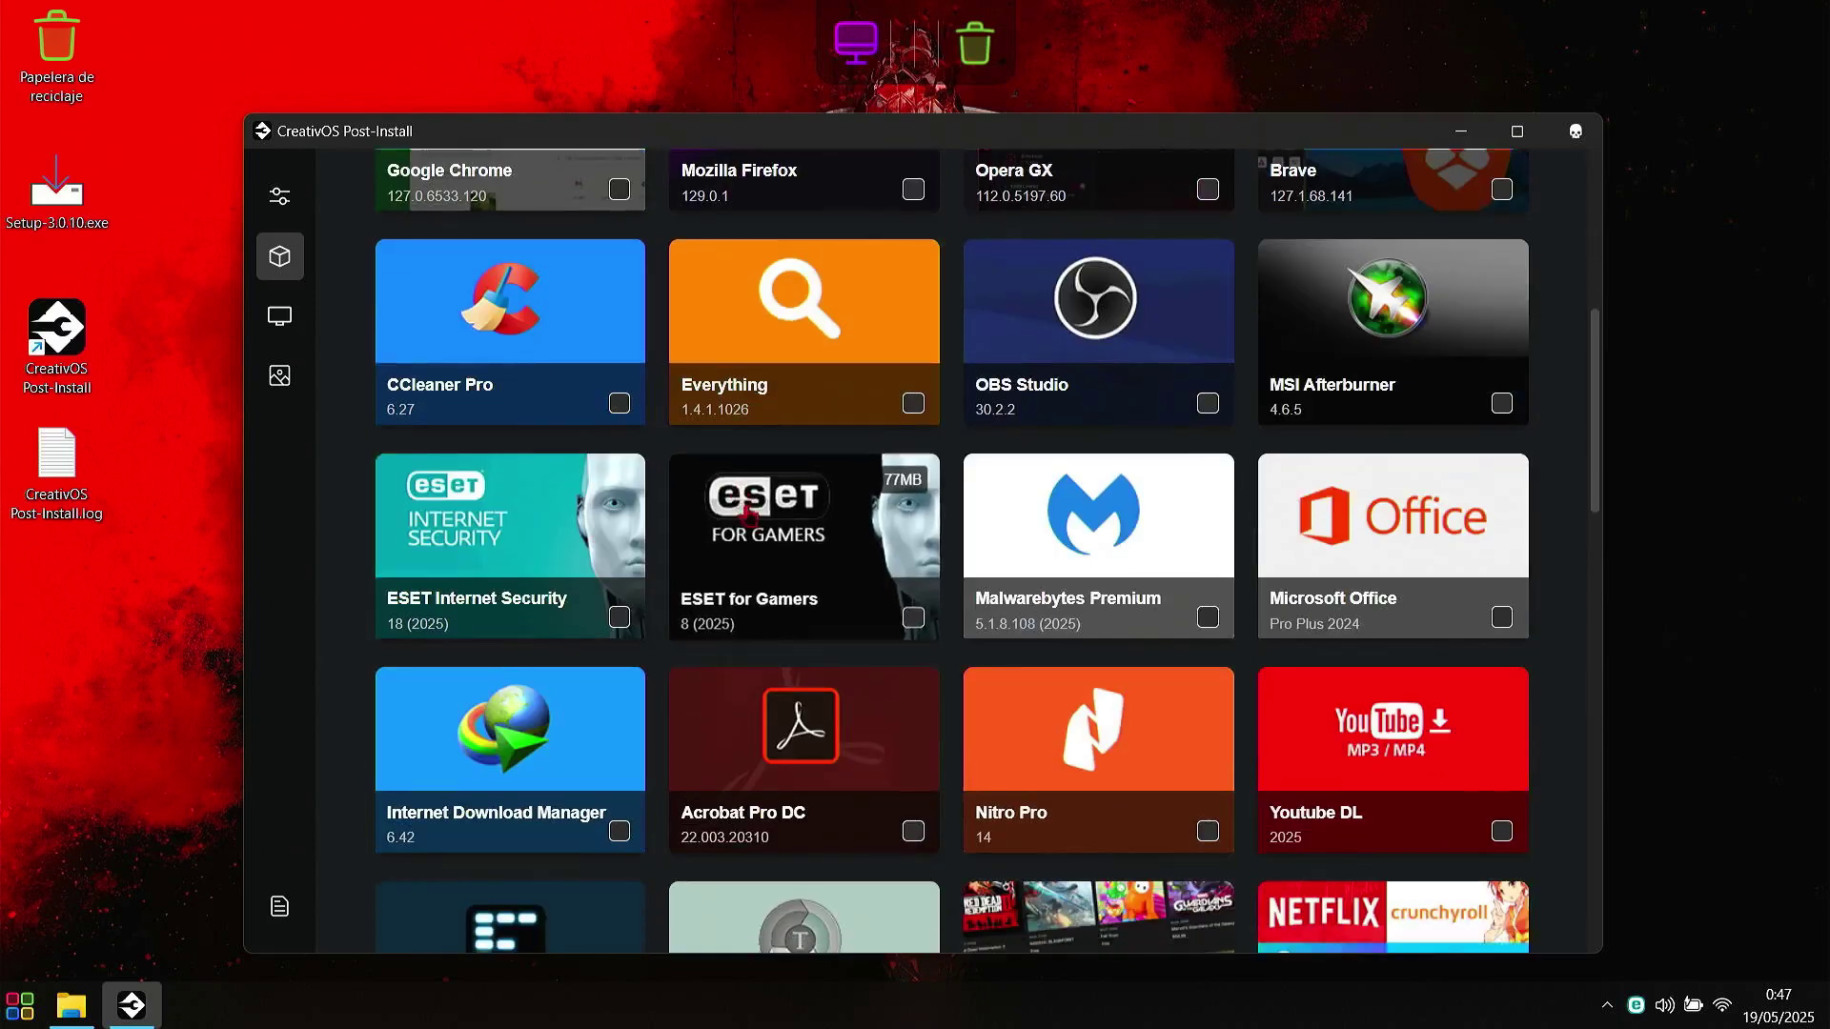
scroll(737, 510, down, 2)
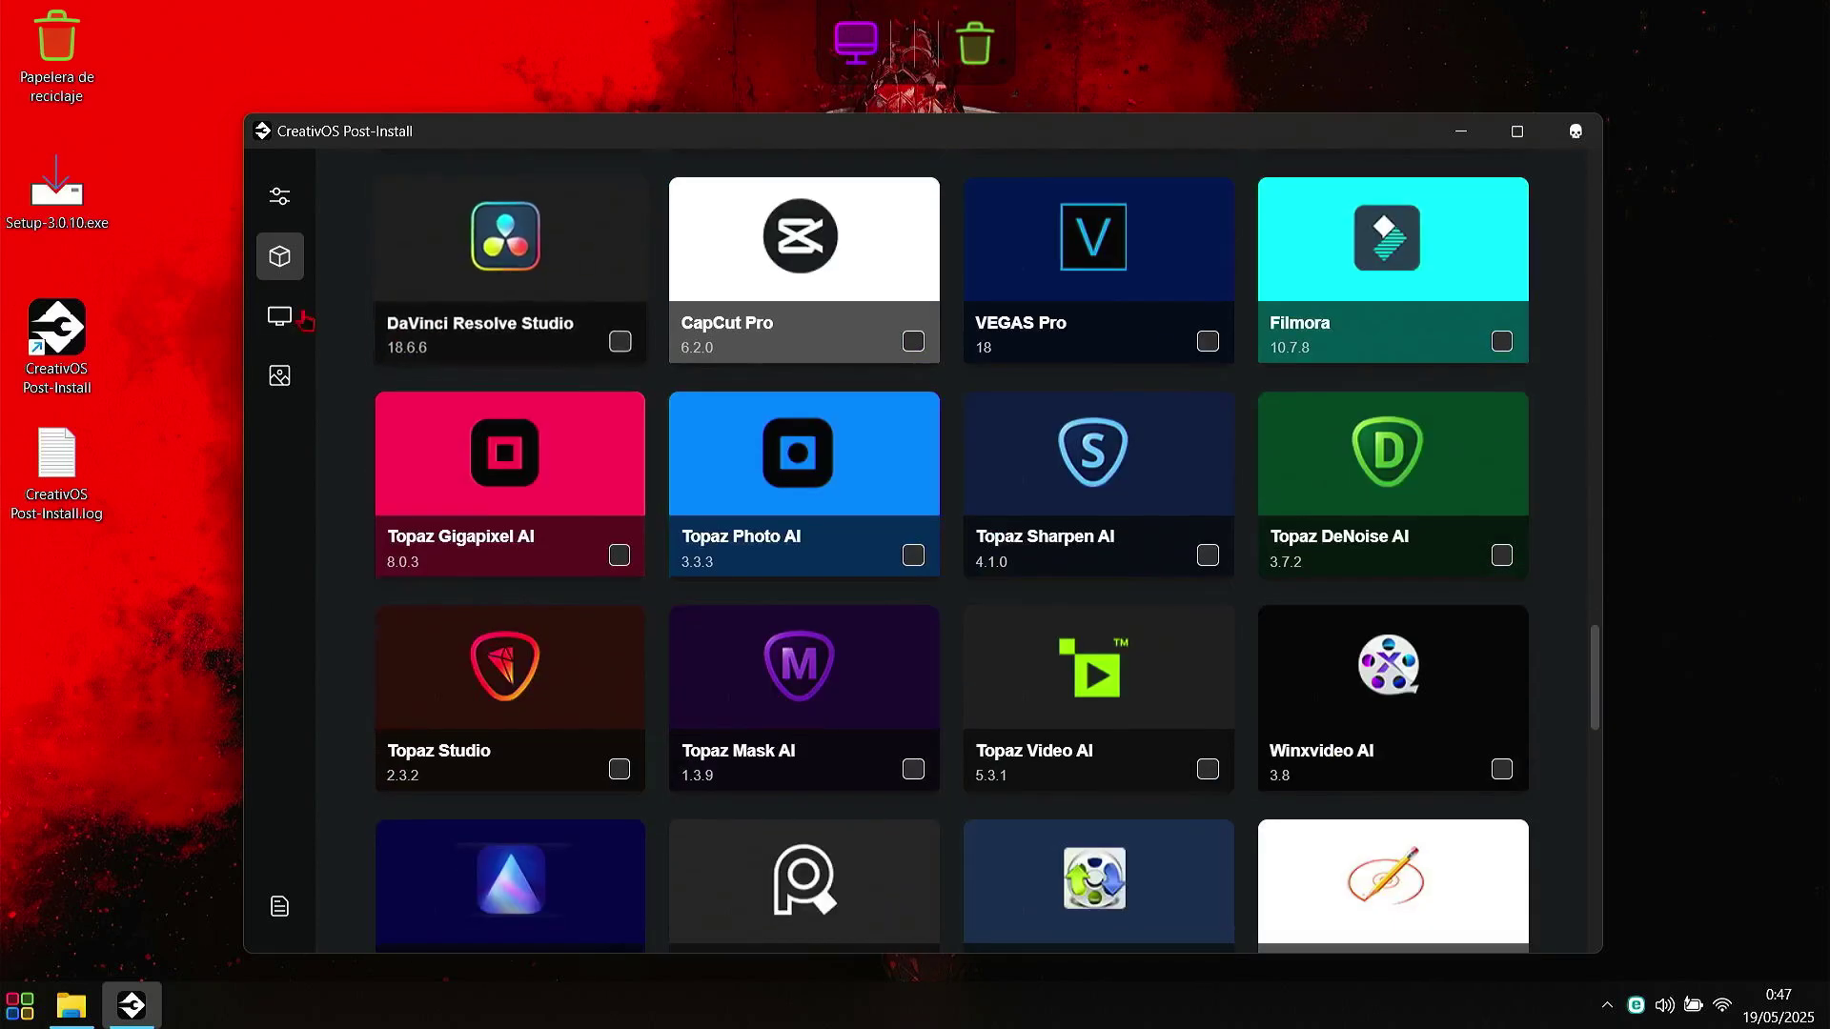
Step: Browse the live wallpapers in the customization section and choose the pink-haired fox girl wallpaper
click(279, 316)
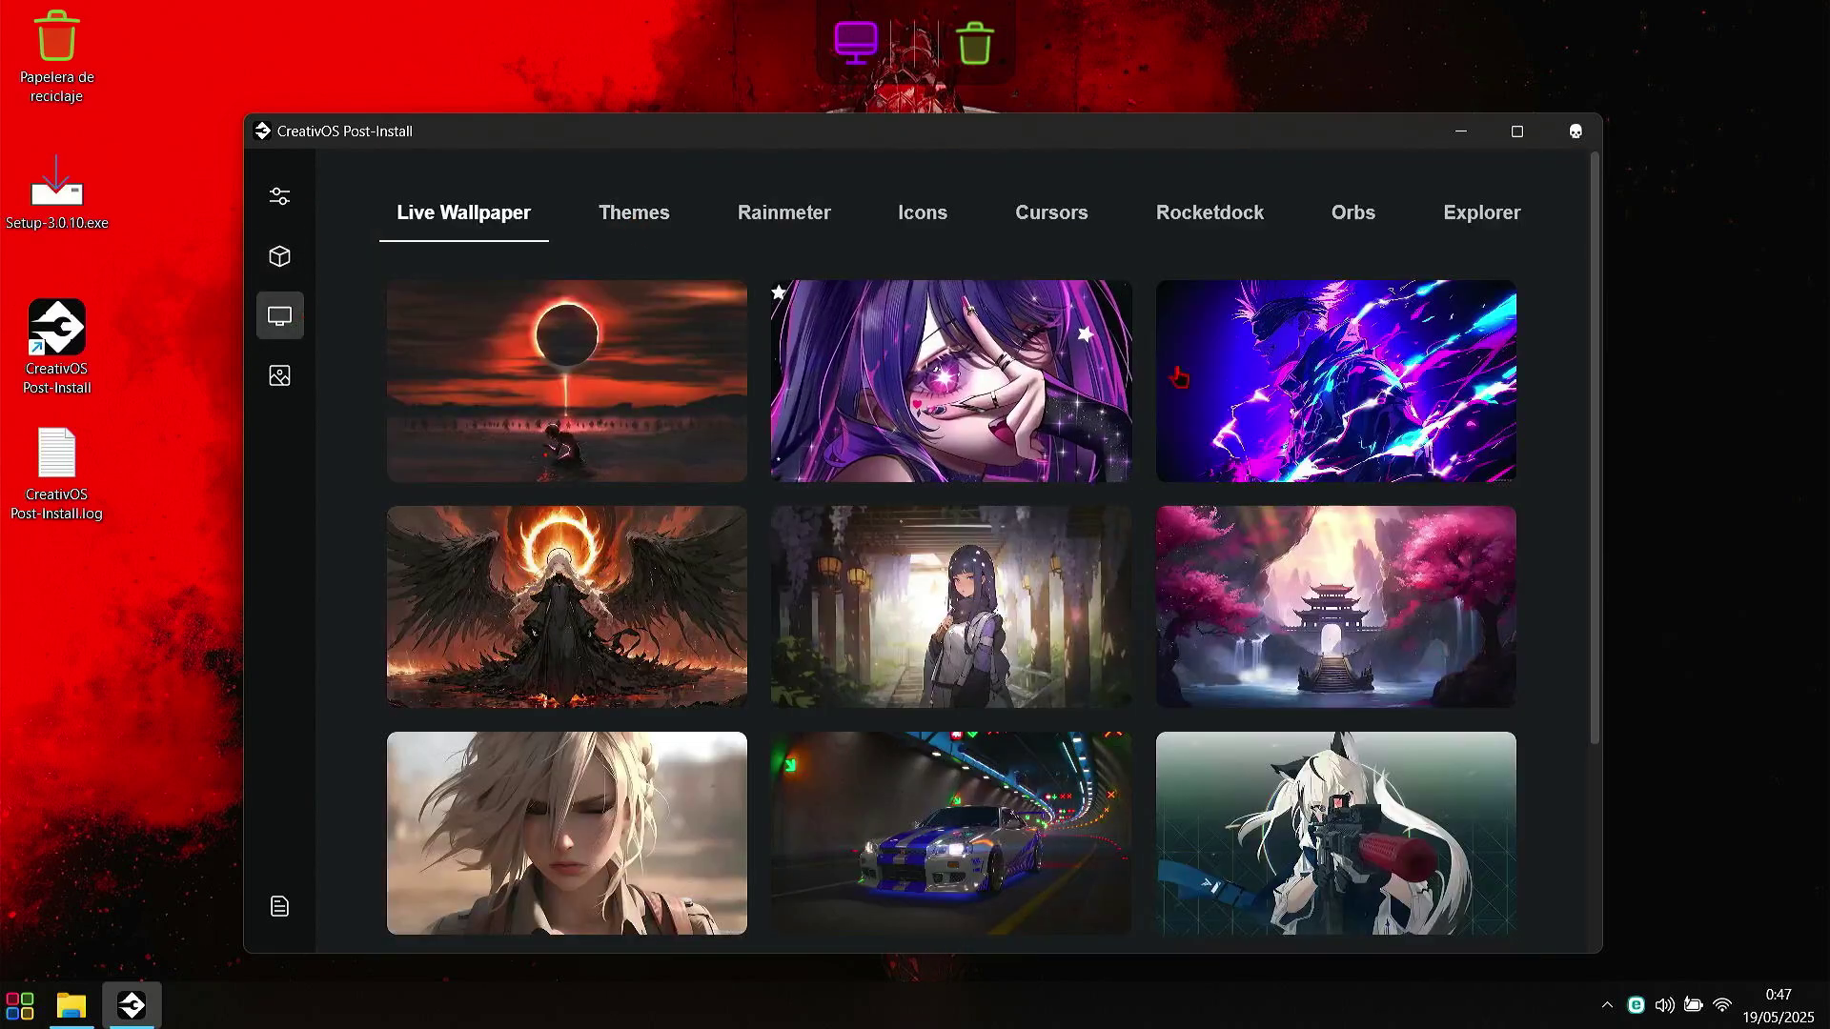
scroll(998, 592, down, 3)
scroll(999, 593, down, 5)
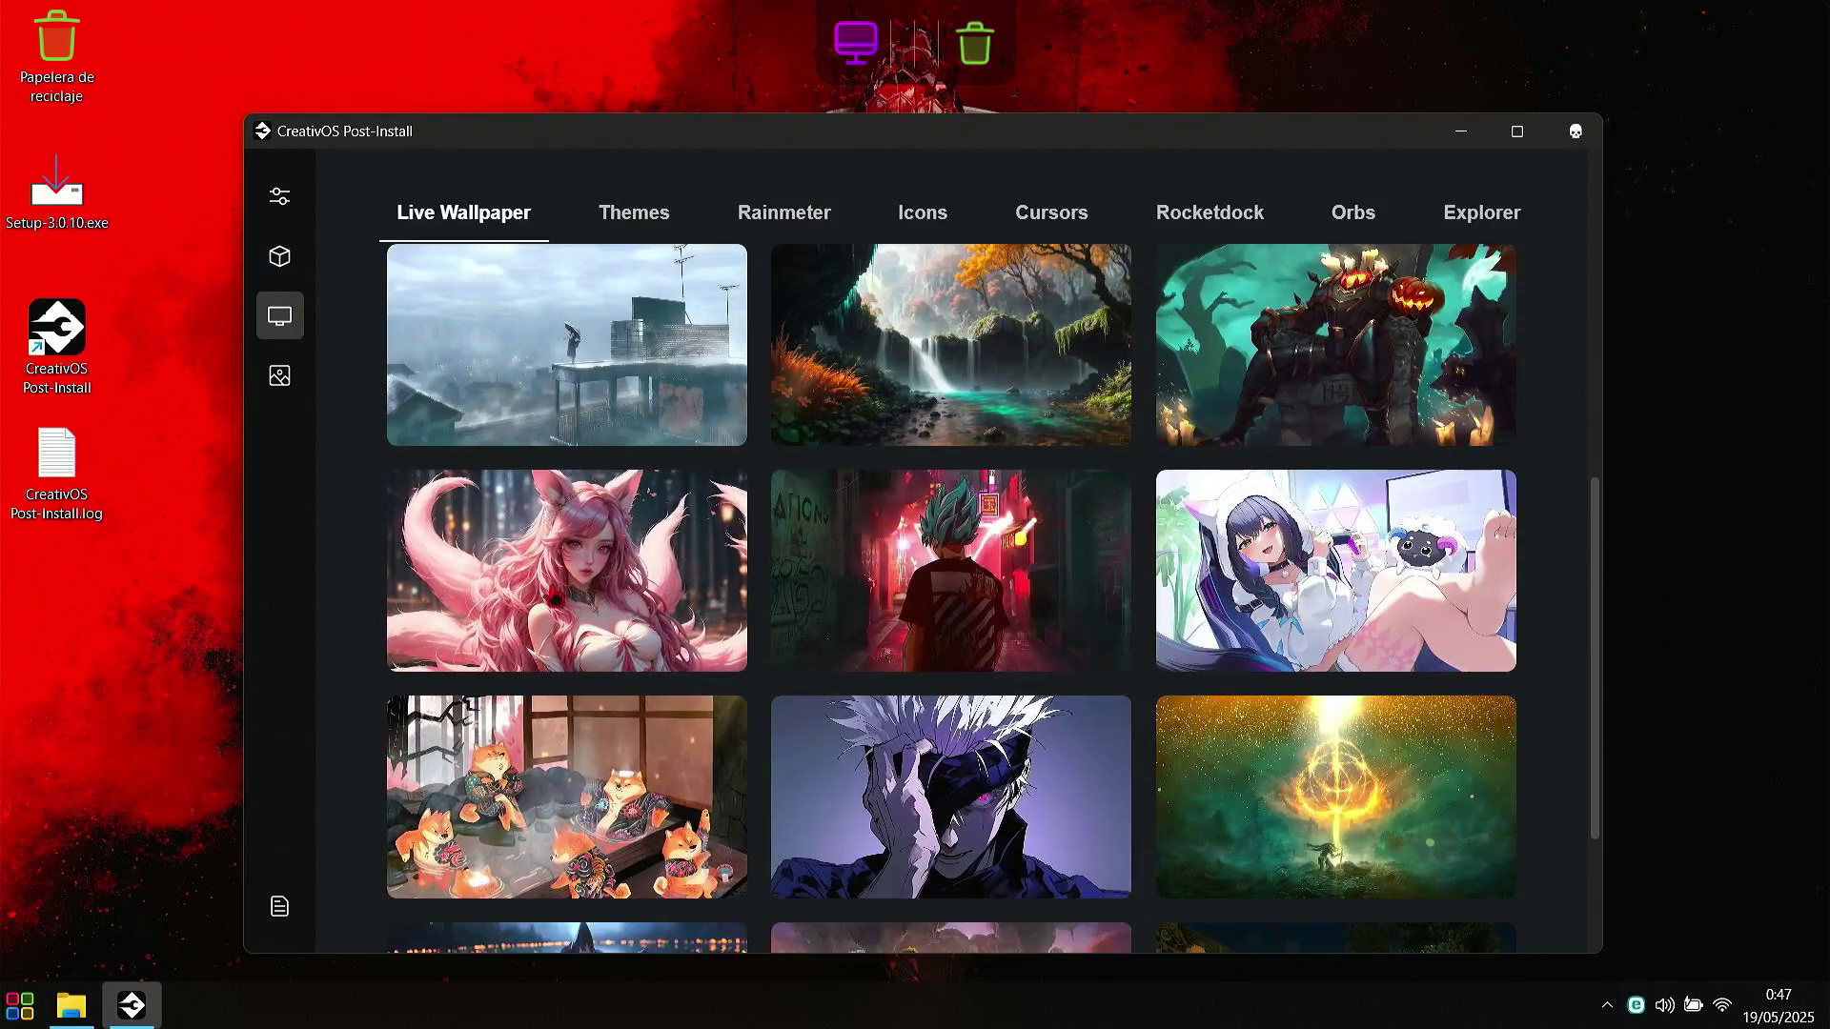
click(601, 656)
Step: Browse the Windows themes and choose the pink anime theme with the light pink window
click(653, 224)
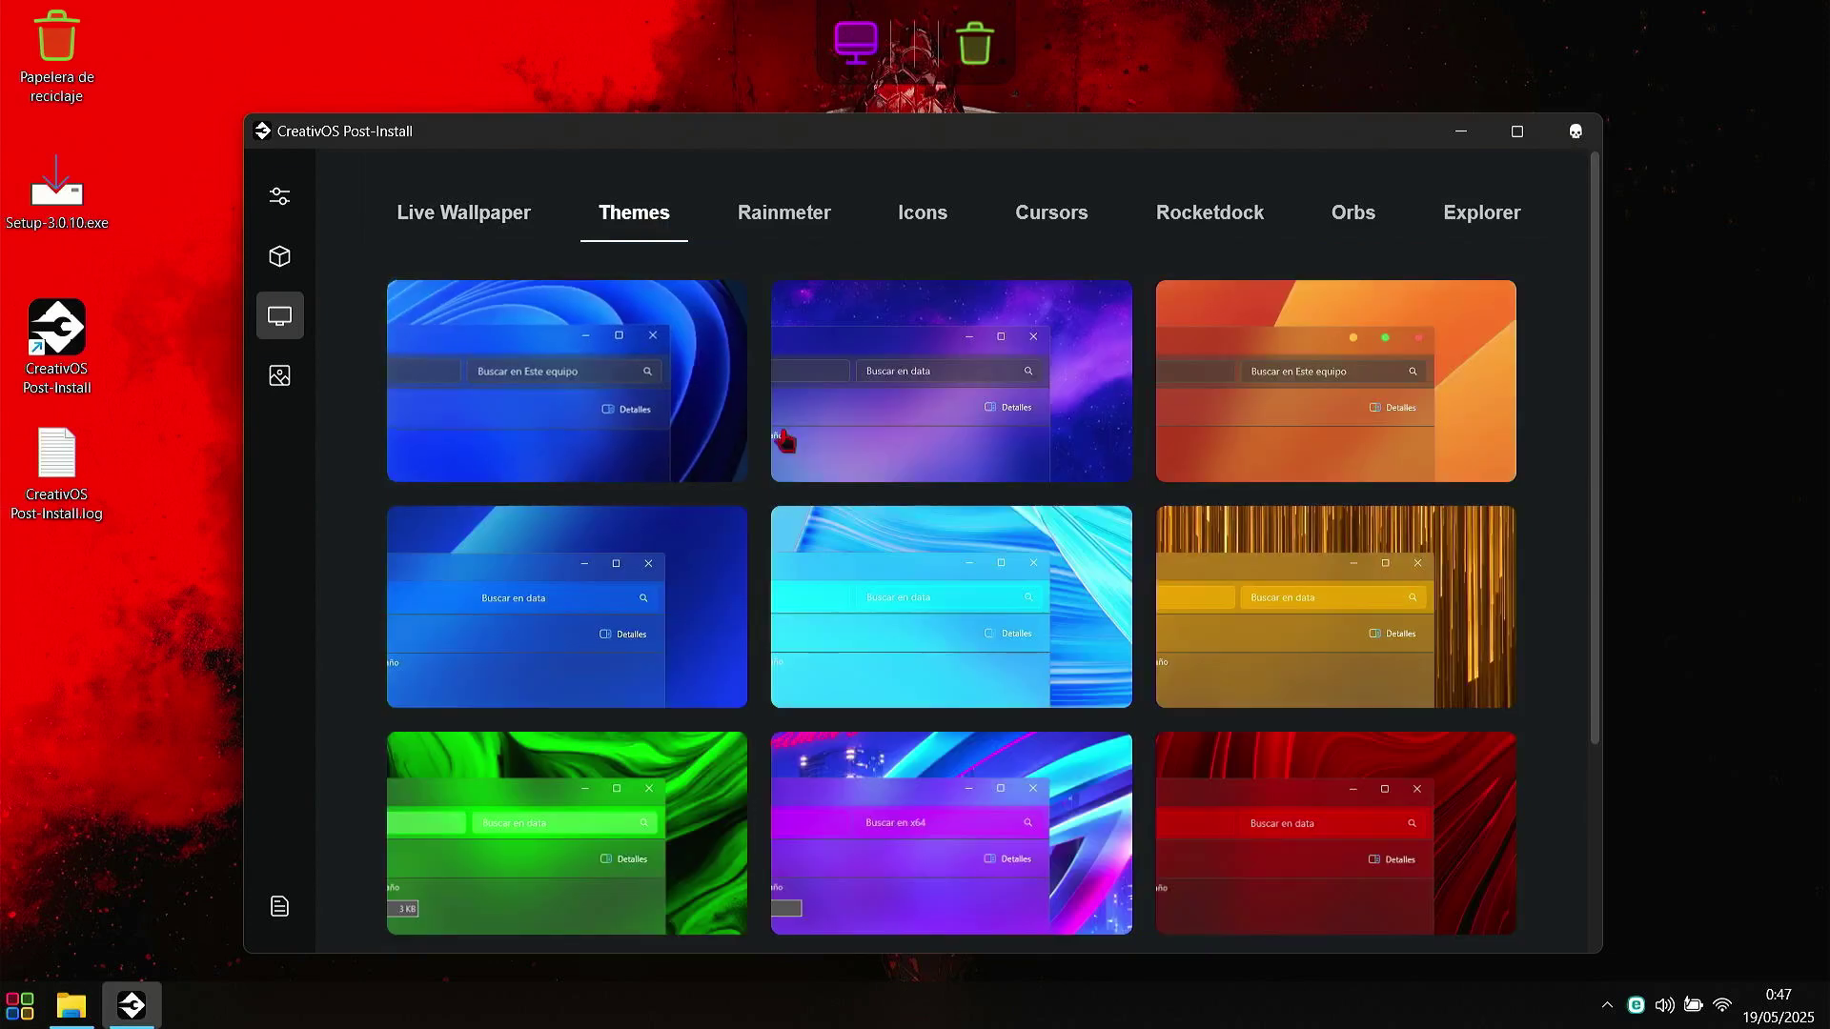
scroll(1013, 441, down, 8)
scroll(982, 515, down, 10)
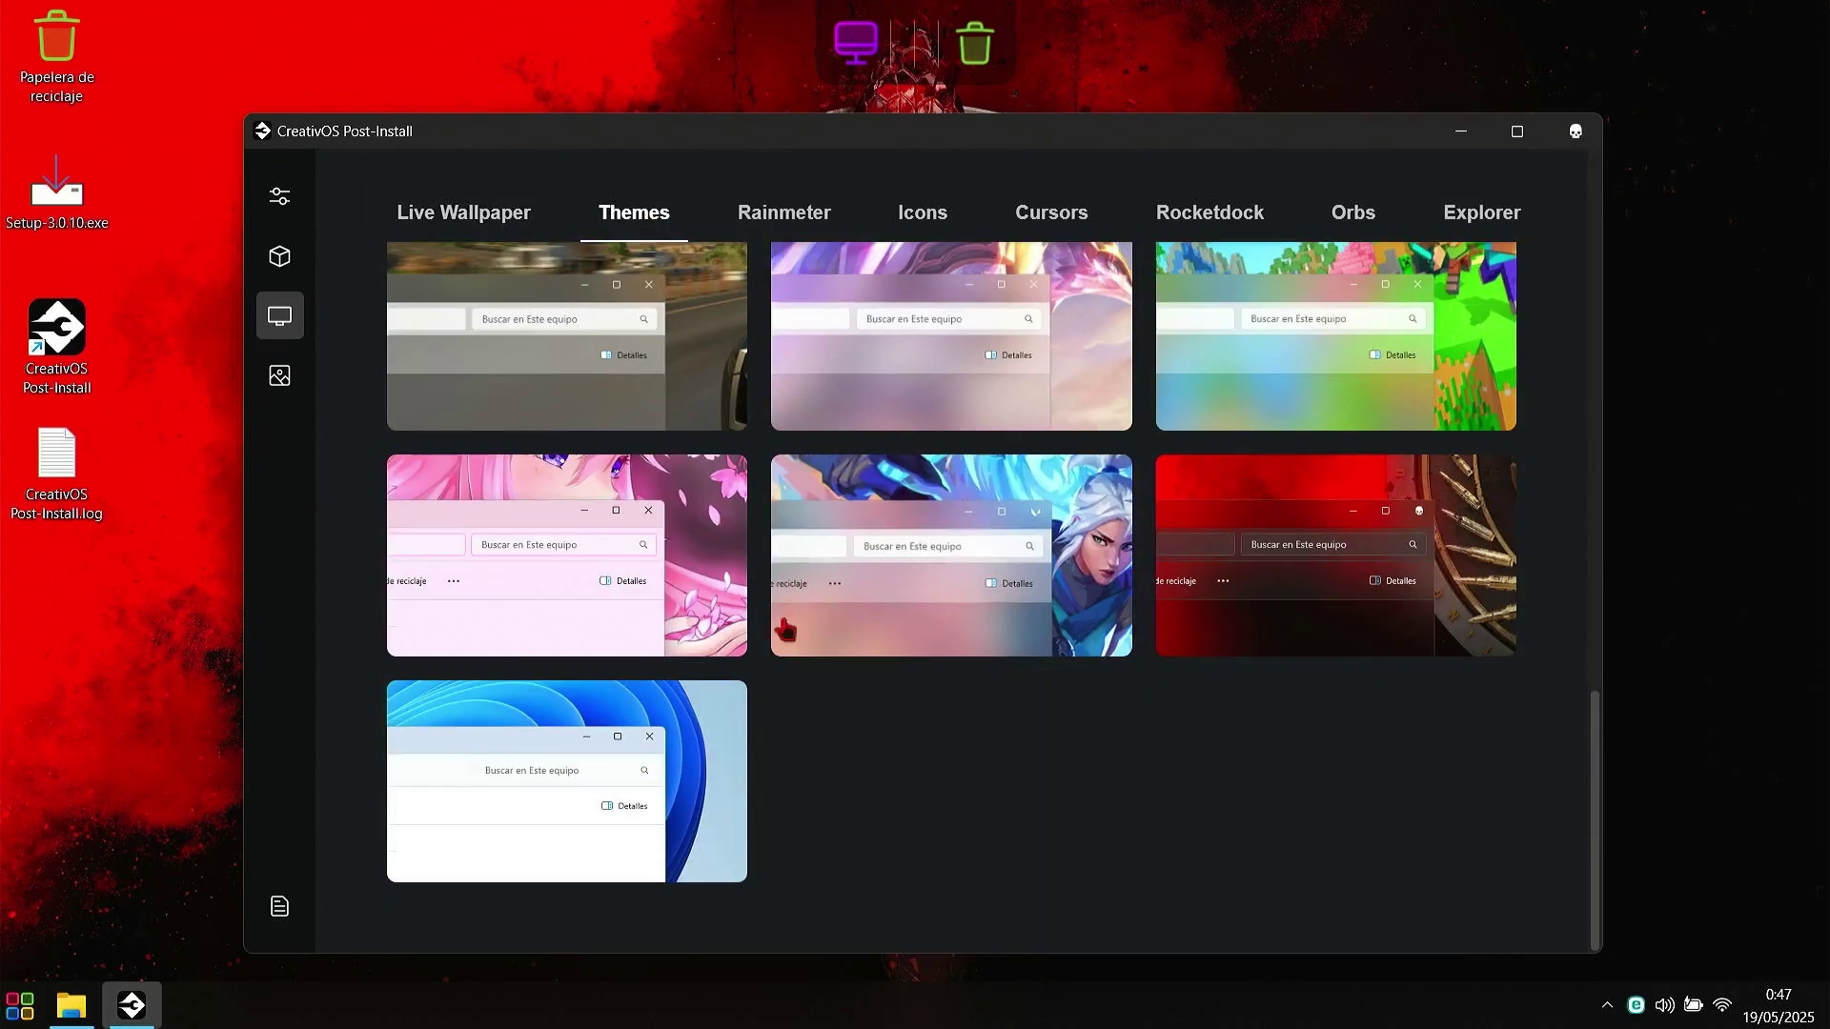
click(605, 579)
Step: Choose the Rainmeter skin showing September on pink clouds, compare the other skins, and pick the handwritten Monday skin over the mountains
click(806, 222)
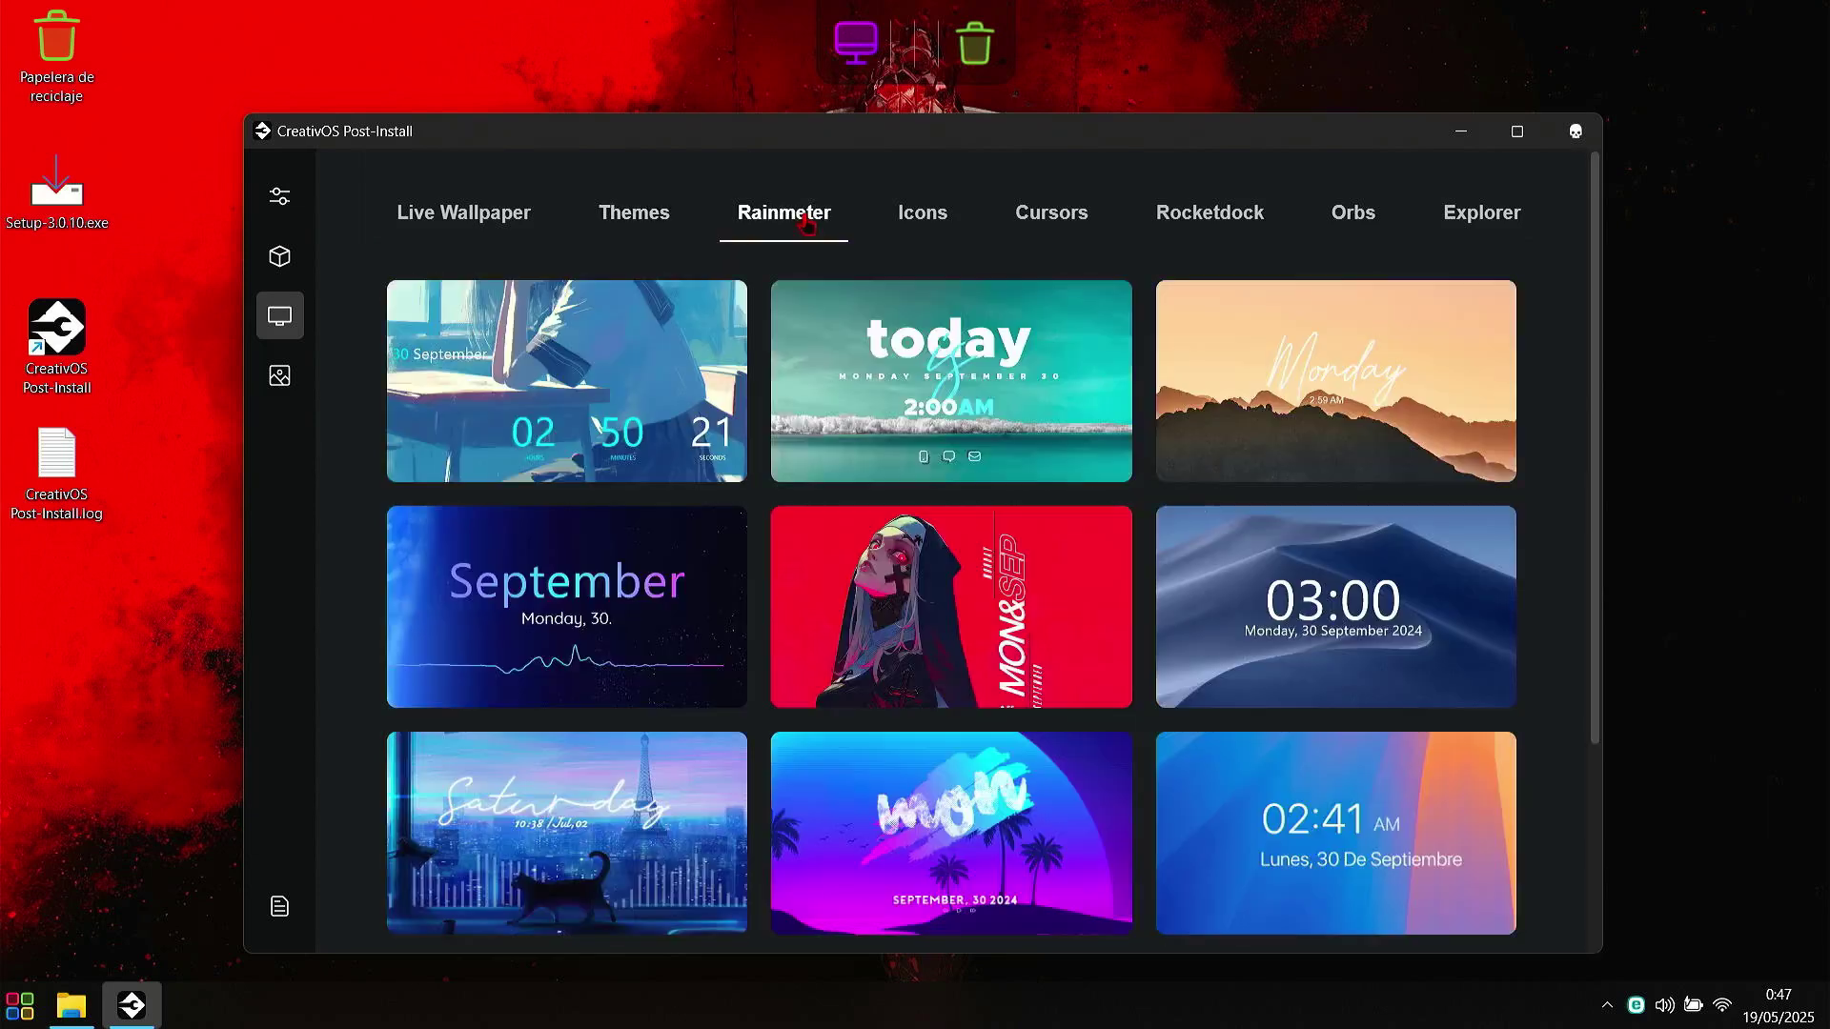
scroll(1005, 486, down, 6)
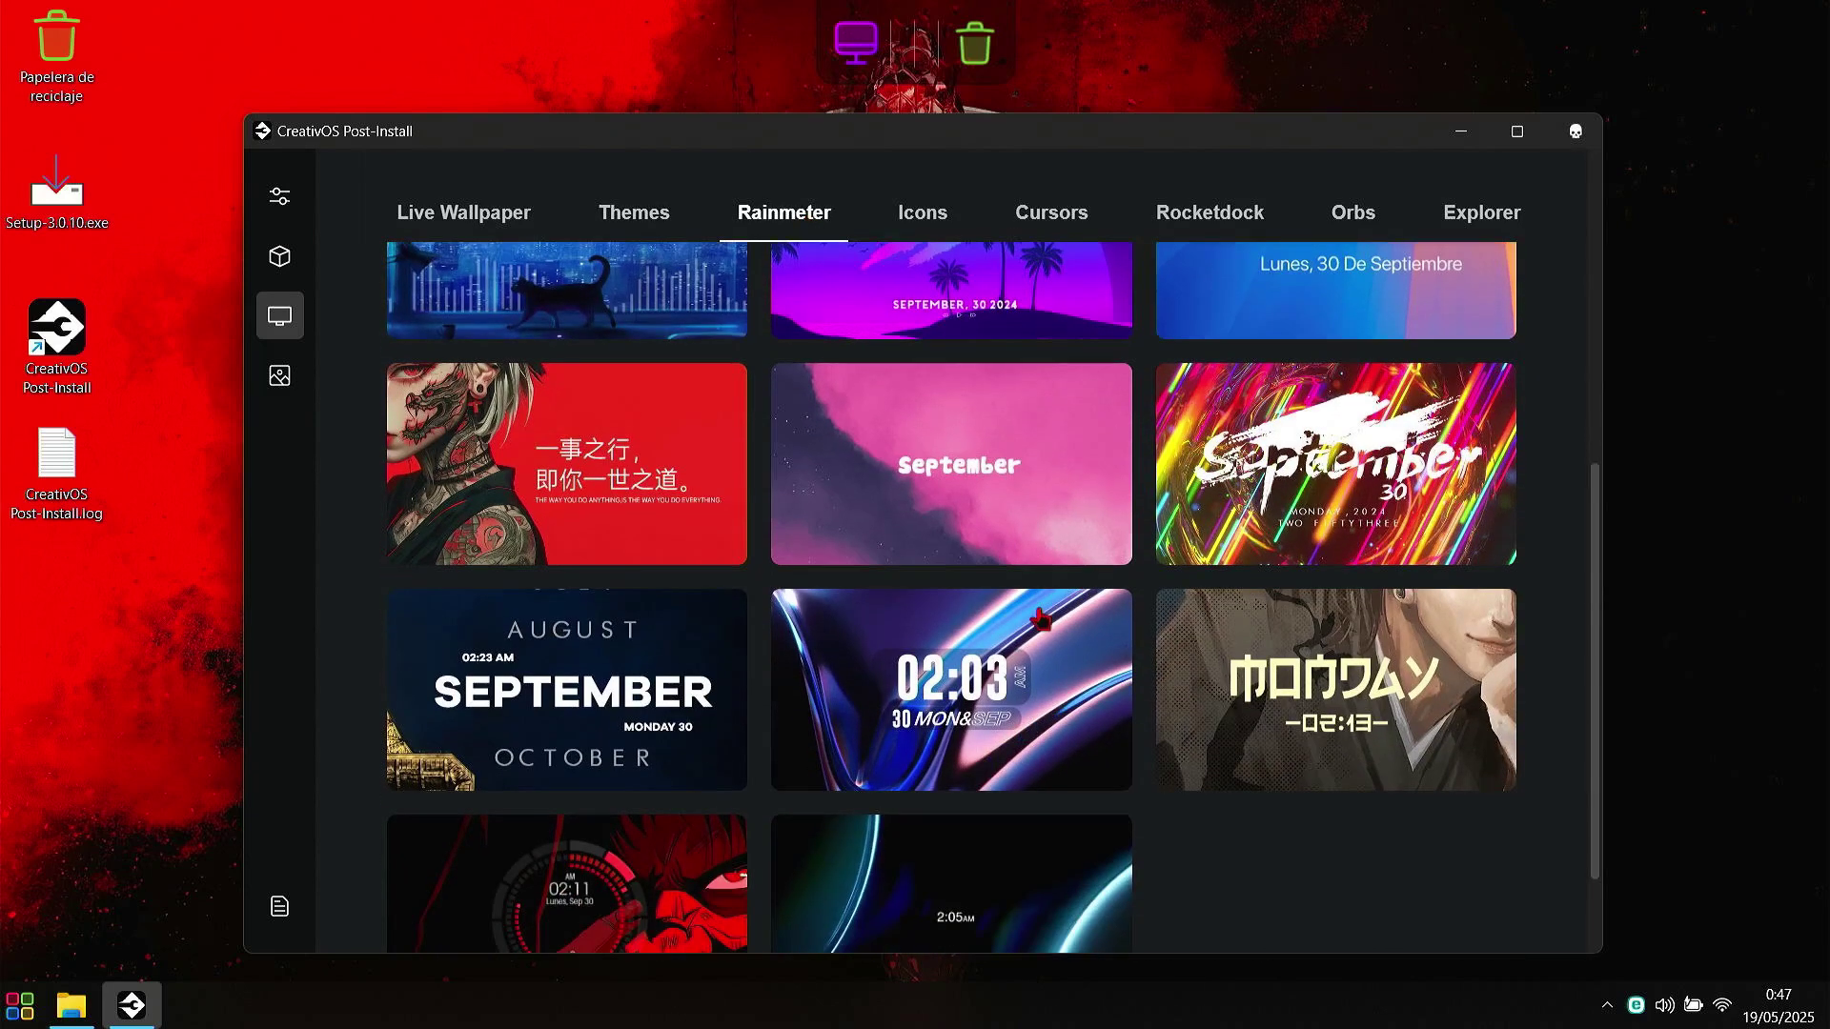
click(994, 496)
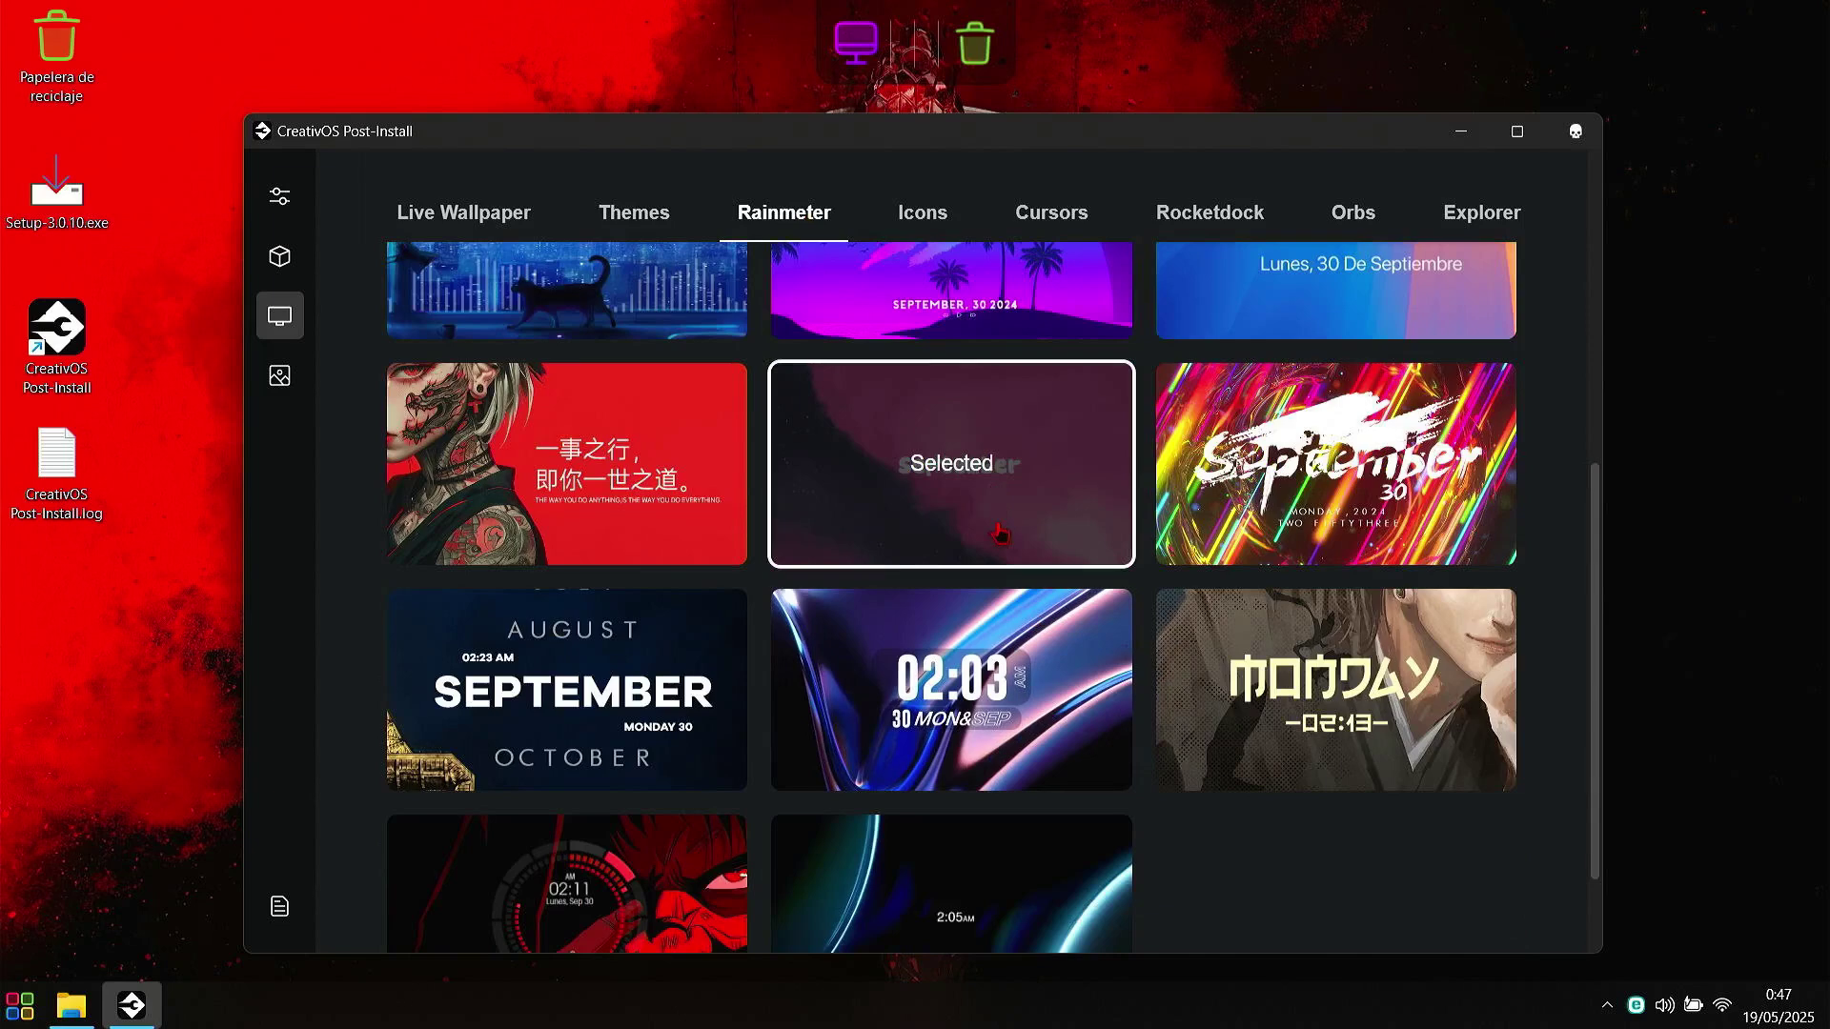
scroll(998, 534, down, 1)
scroll(987, 648, up, 5)
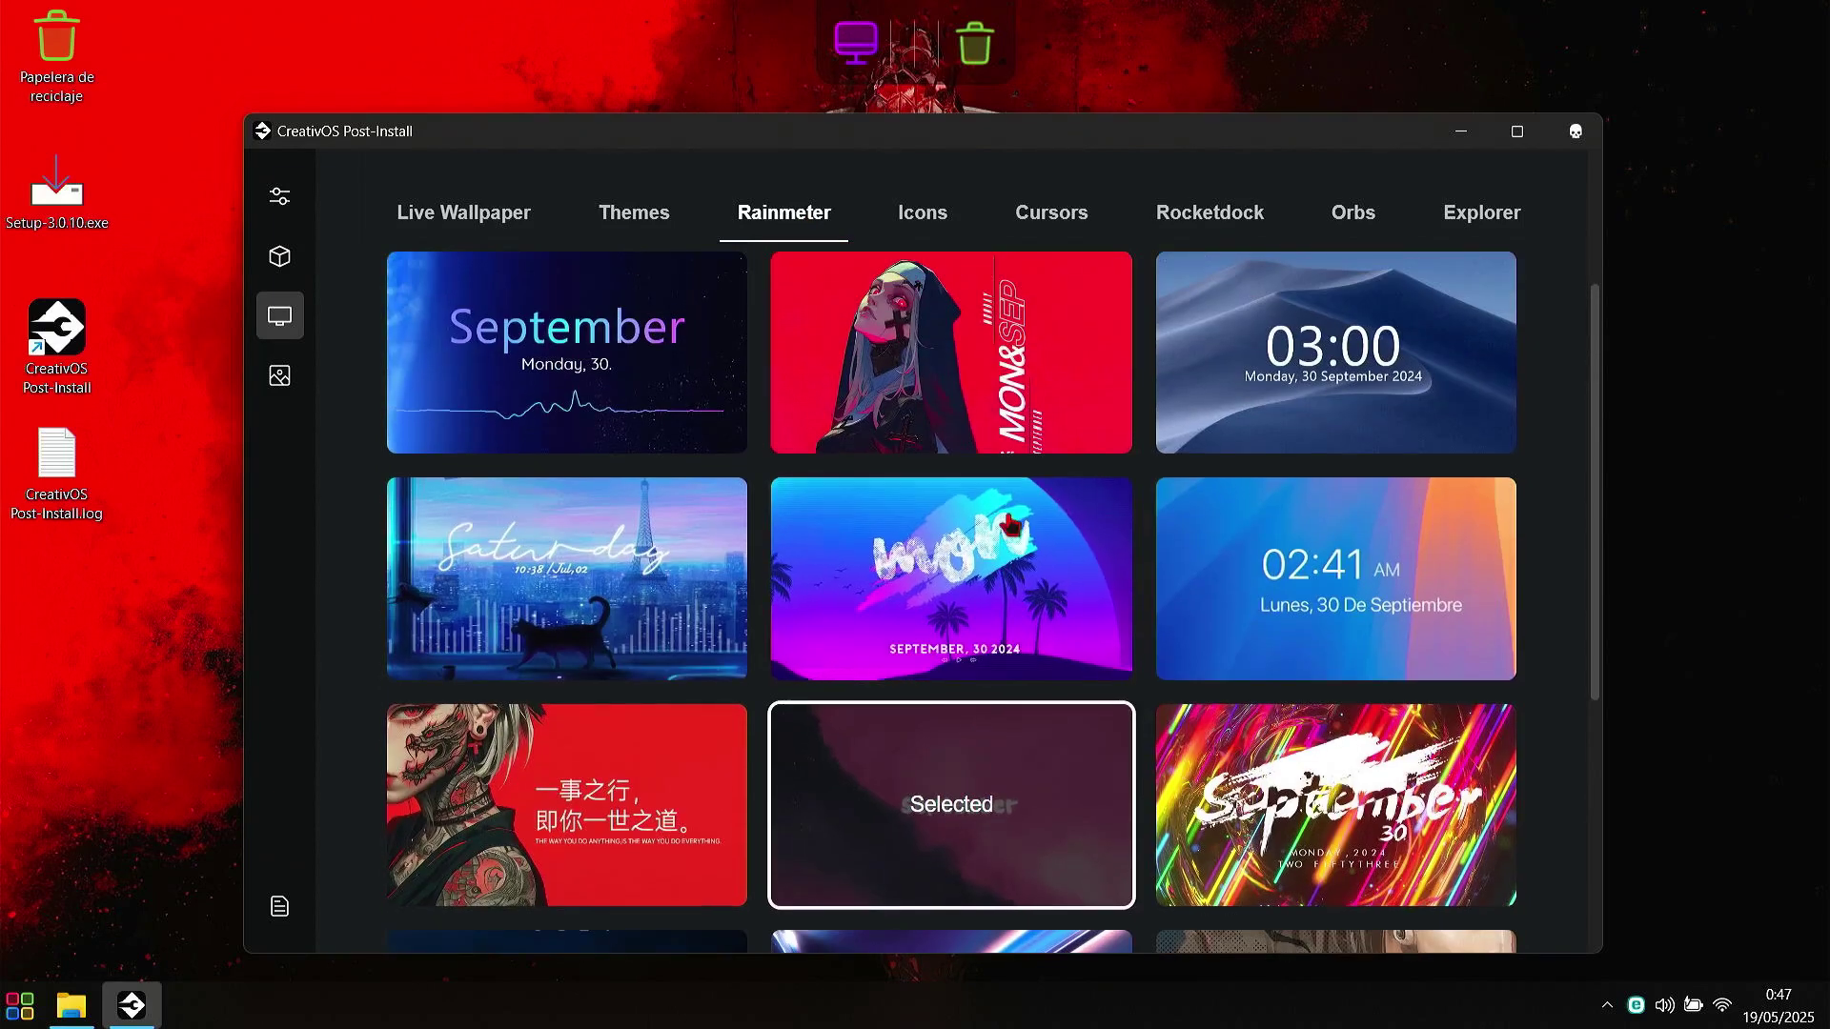
scroll(1308, 541, up, 3)
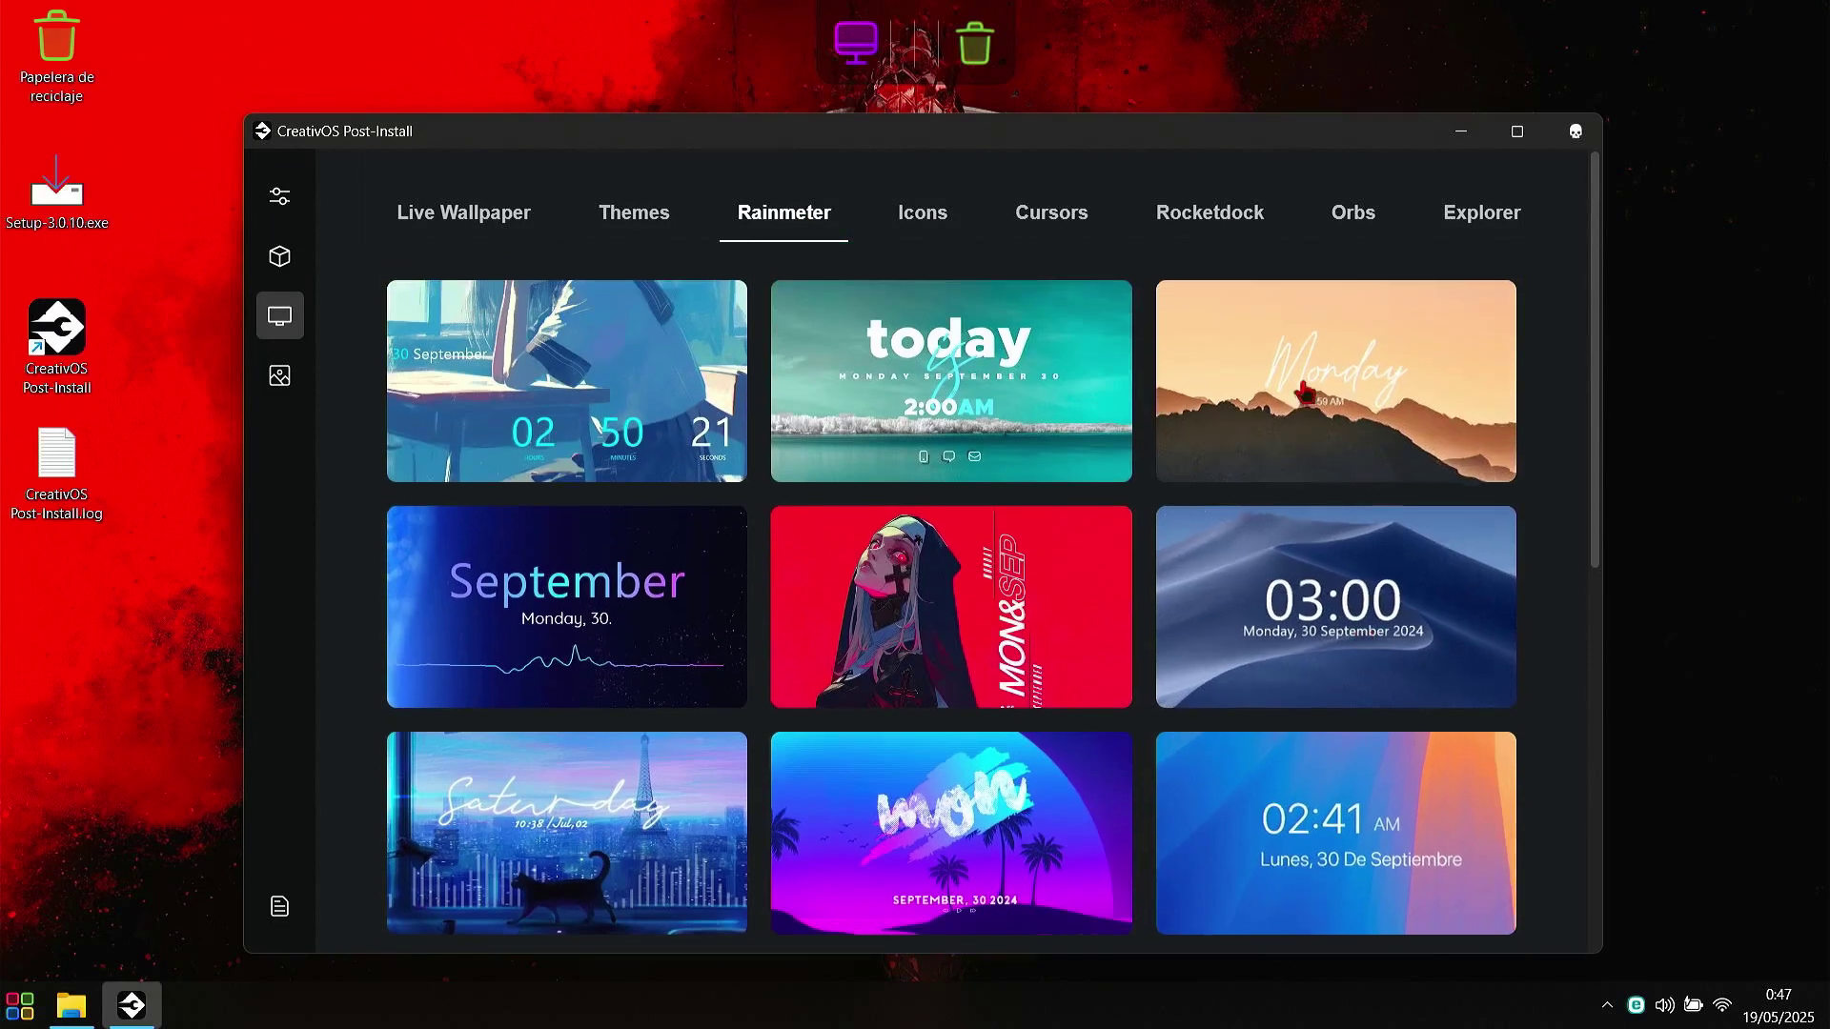
click(1334, 381)
Step: Choose the outline-style icon pack on the pink background, then select the pink cursor set and compare the other cursors
click(939, 233)
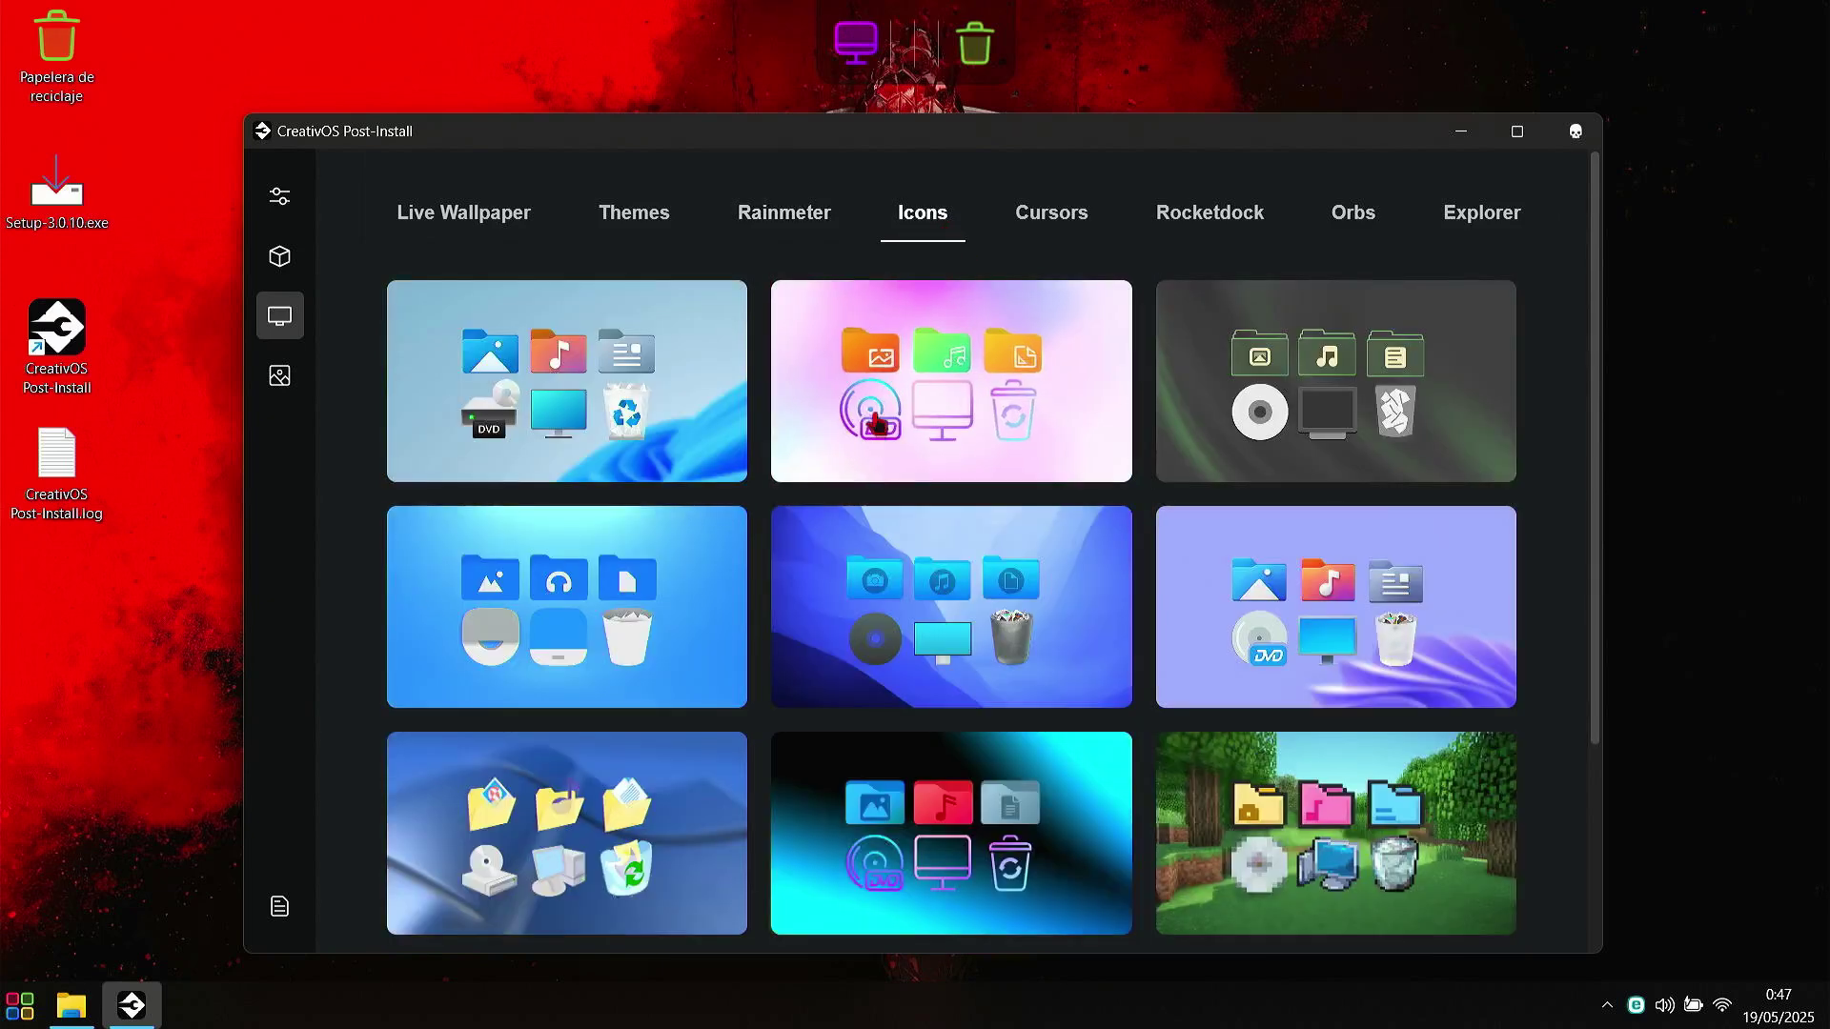
click(878, 446)
click(1052, 211)
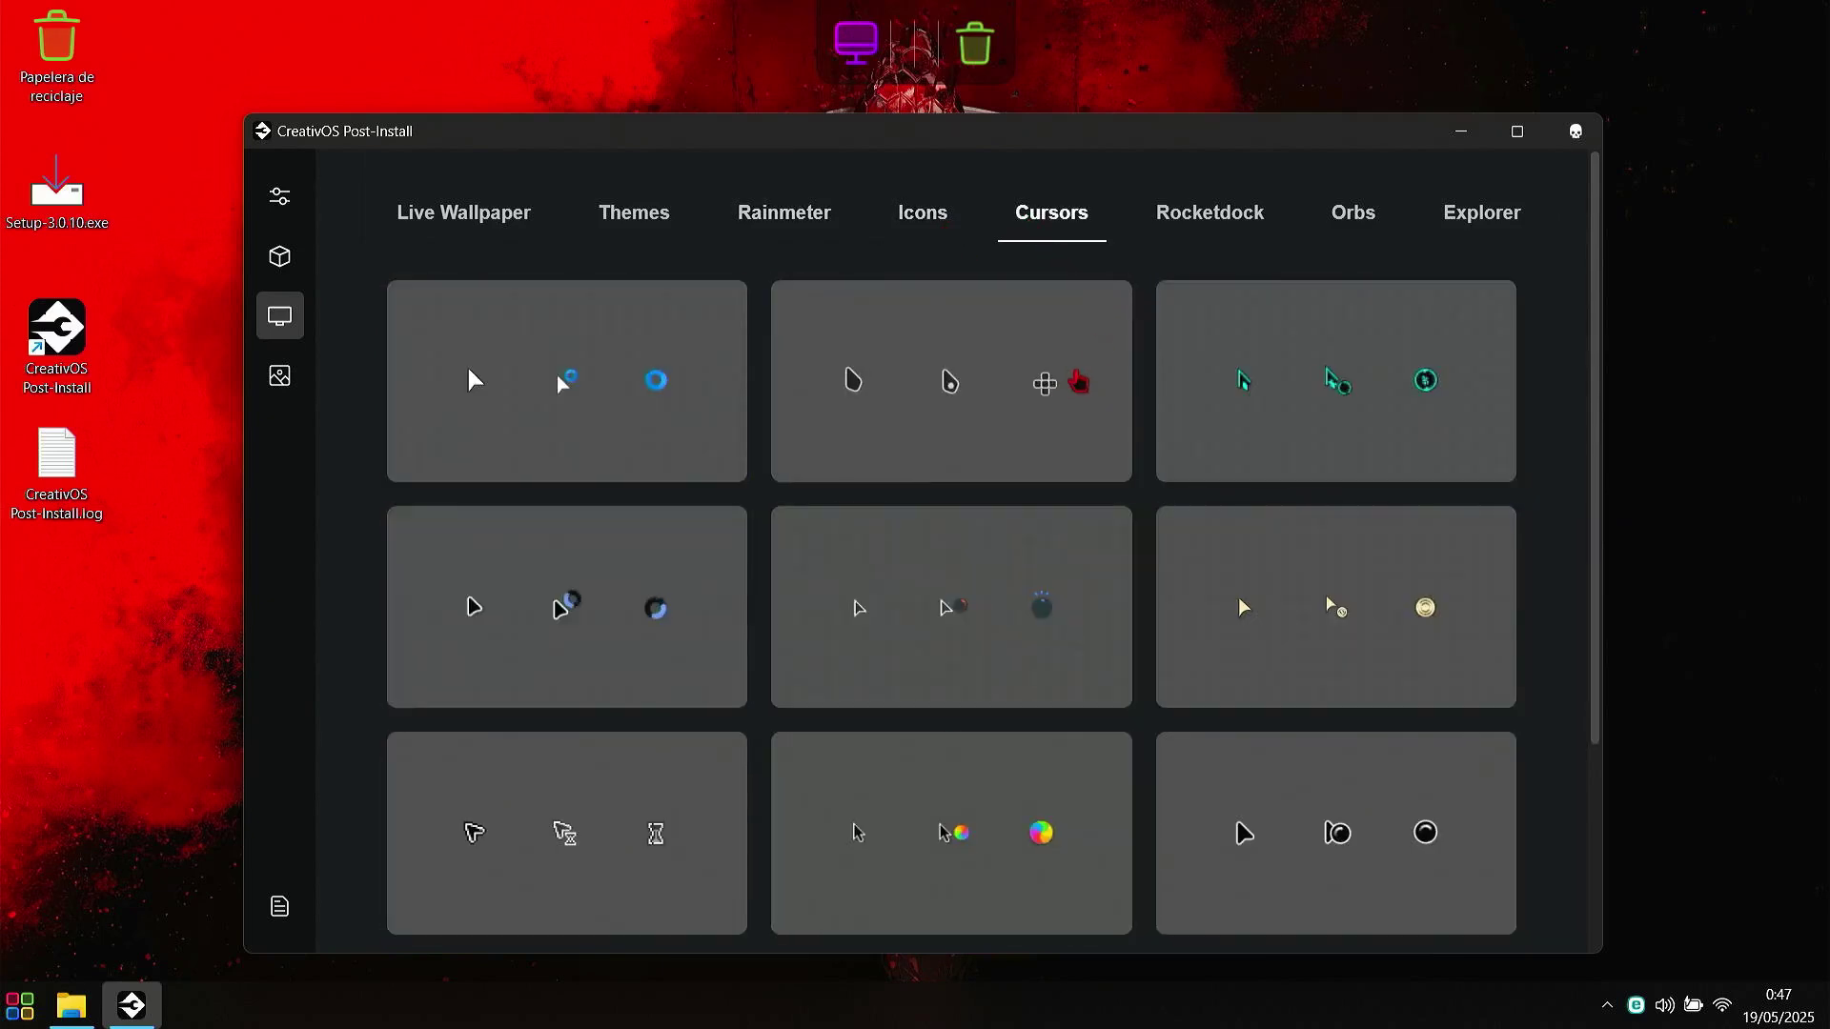
scroll(838, 533, down, 5)
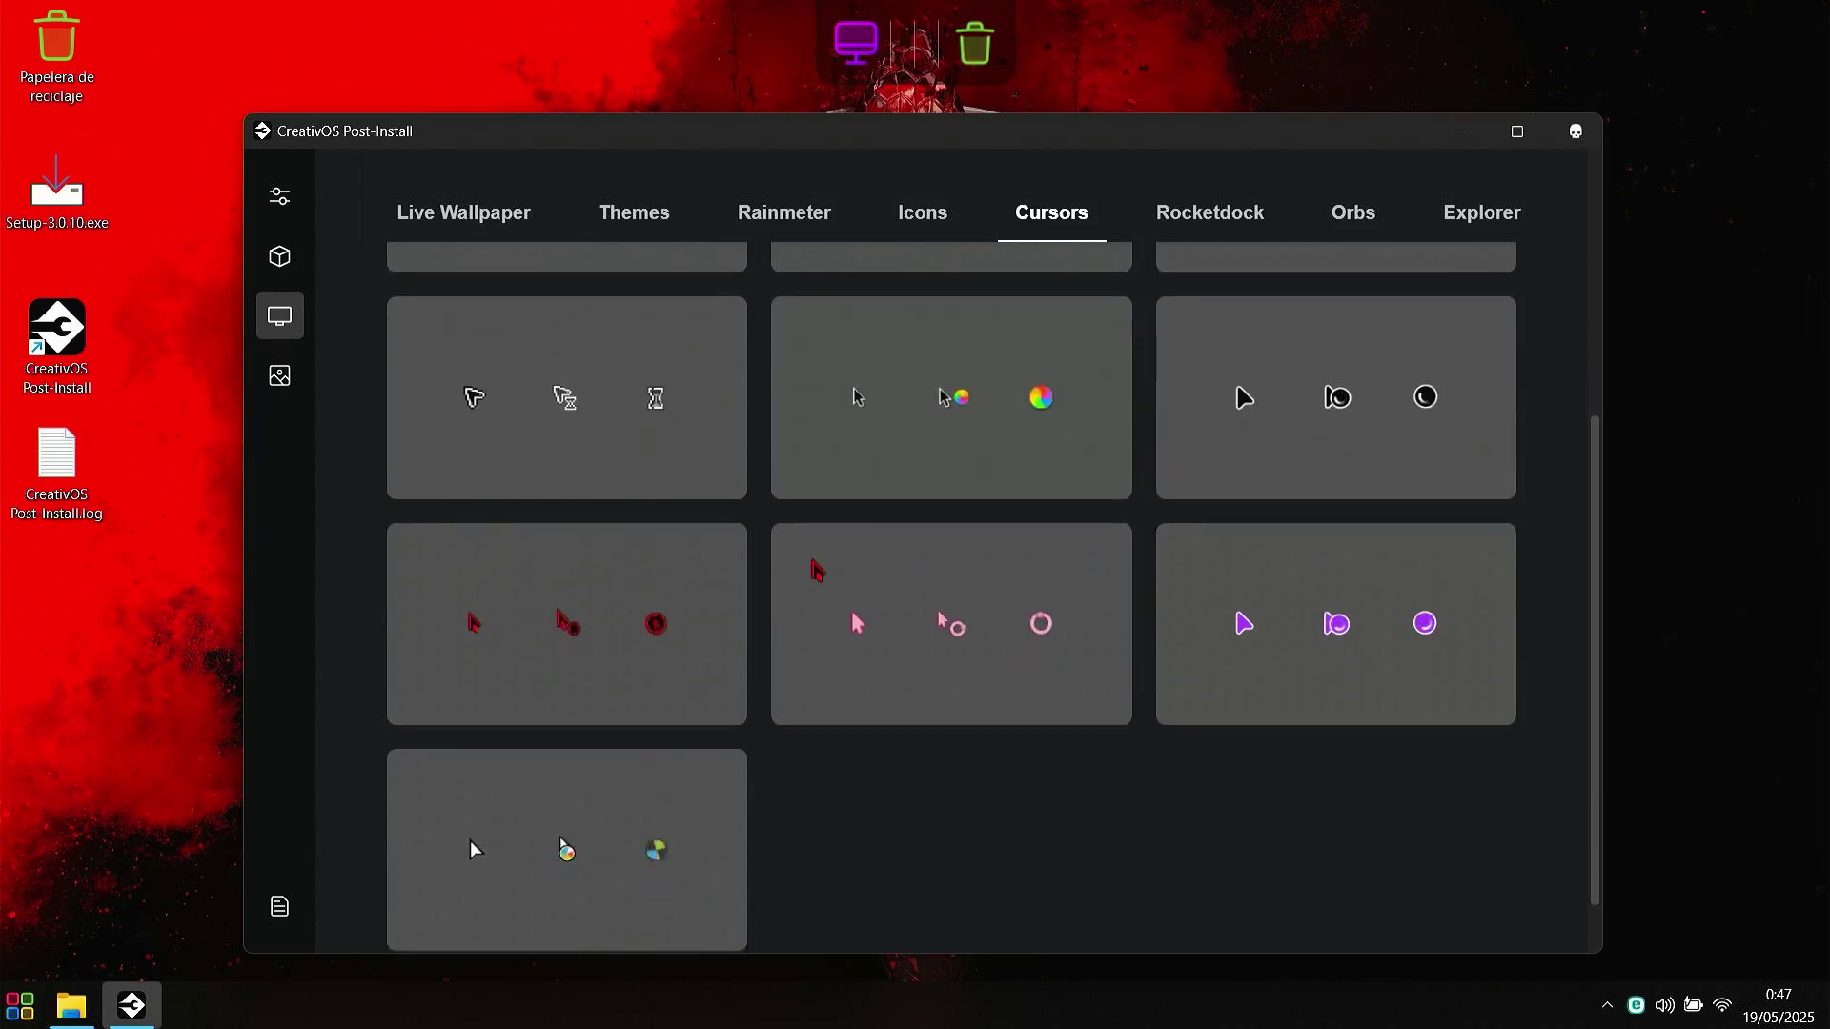
click(915, 579)
scroll(1038, 625, up, 3)
scroll(1311, 753, down, 1)
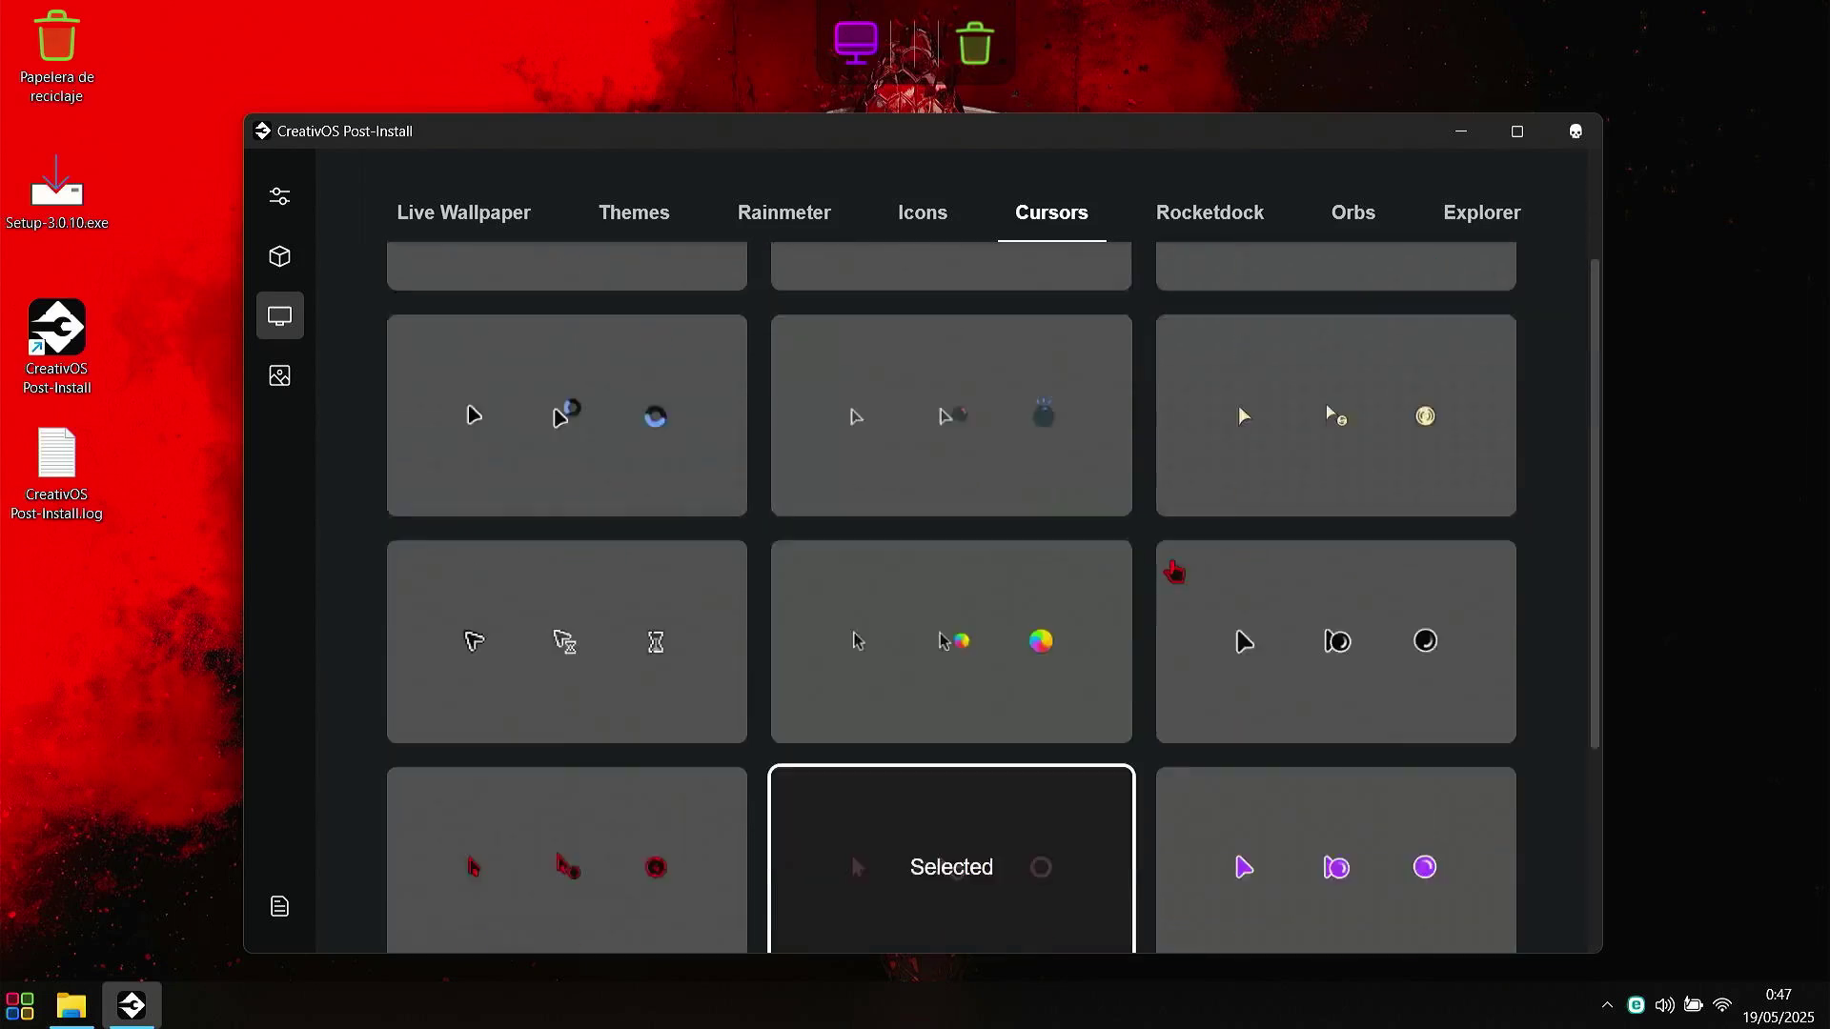
click(1312, 754)
Step: Choose the Rocketdock style on the pink-red gradient and the multicolour Windows logo orb with the pink glow
click(1209, 211)
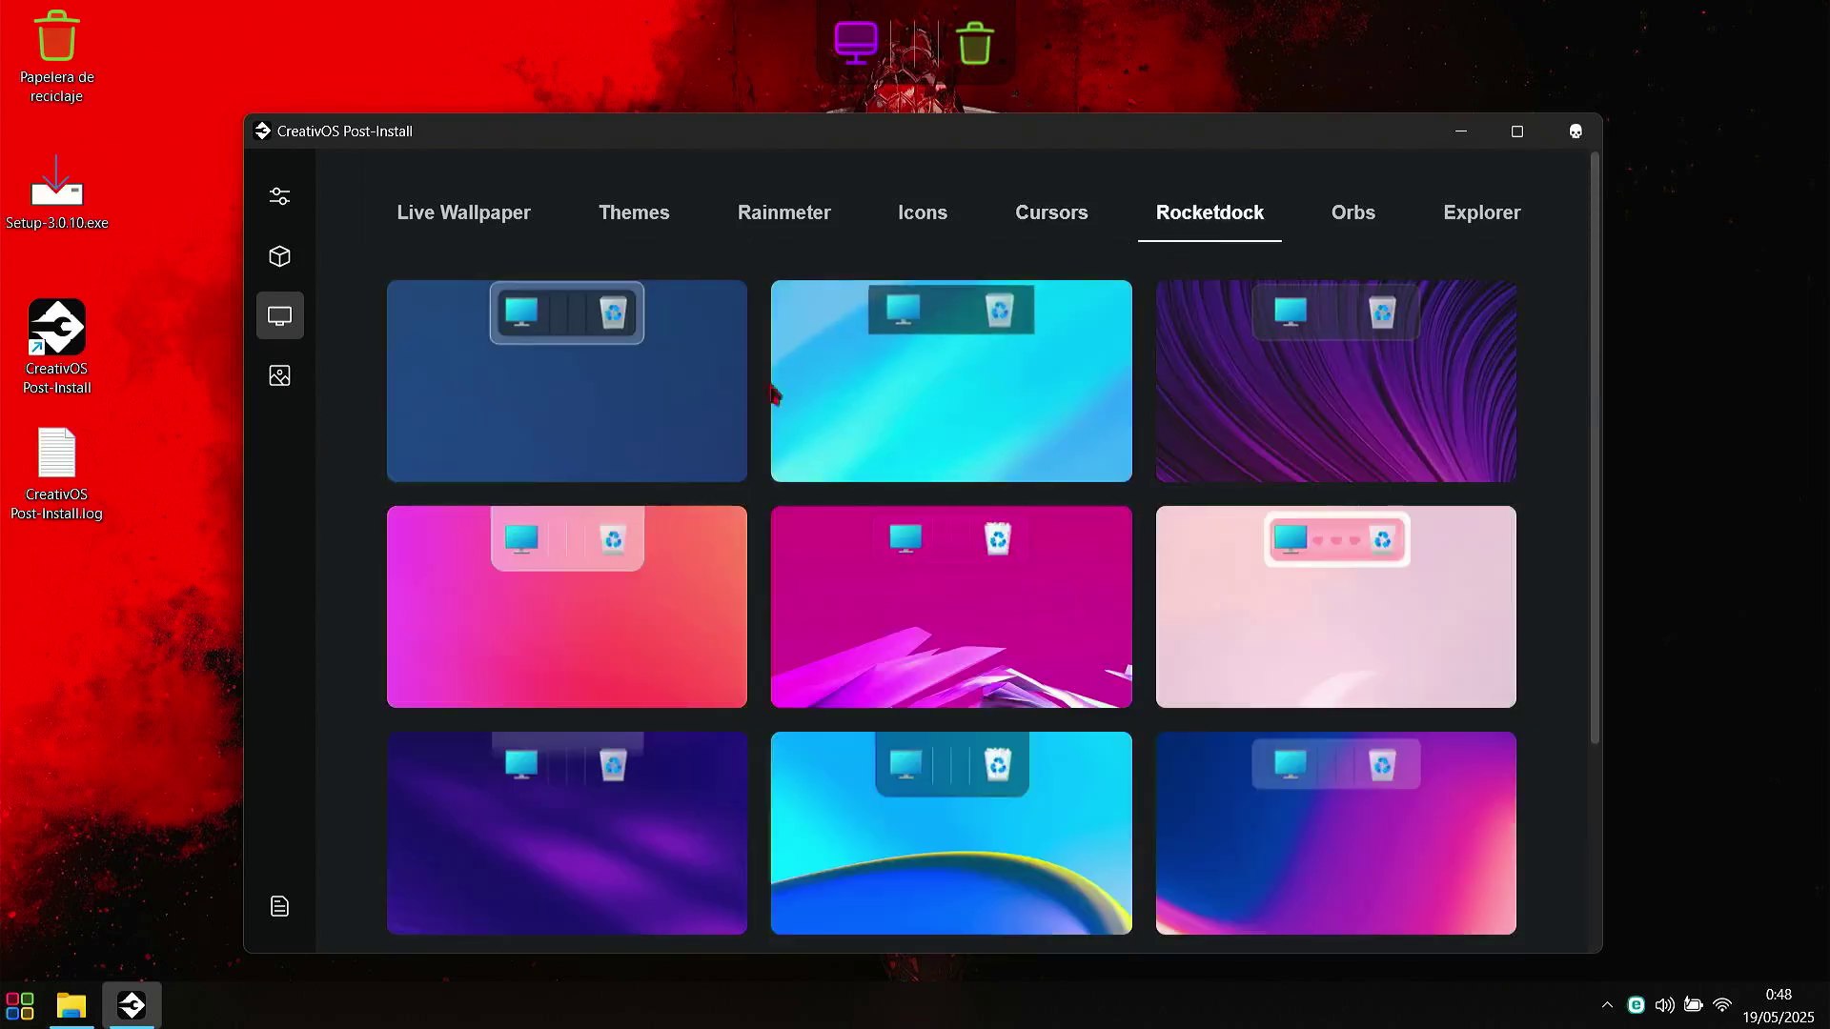
click(599, 623)
click(1336, 232)
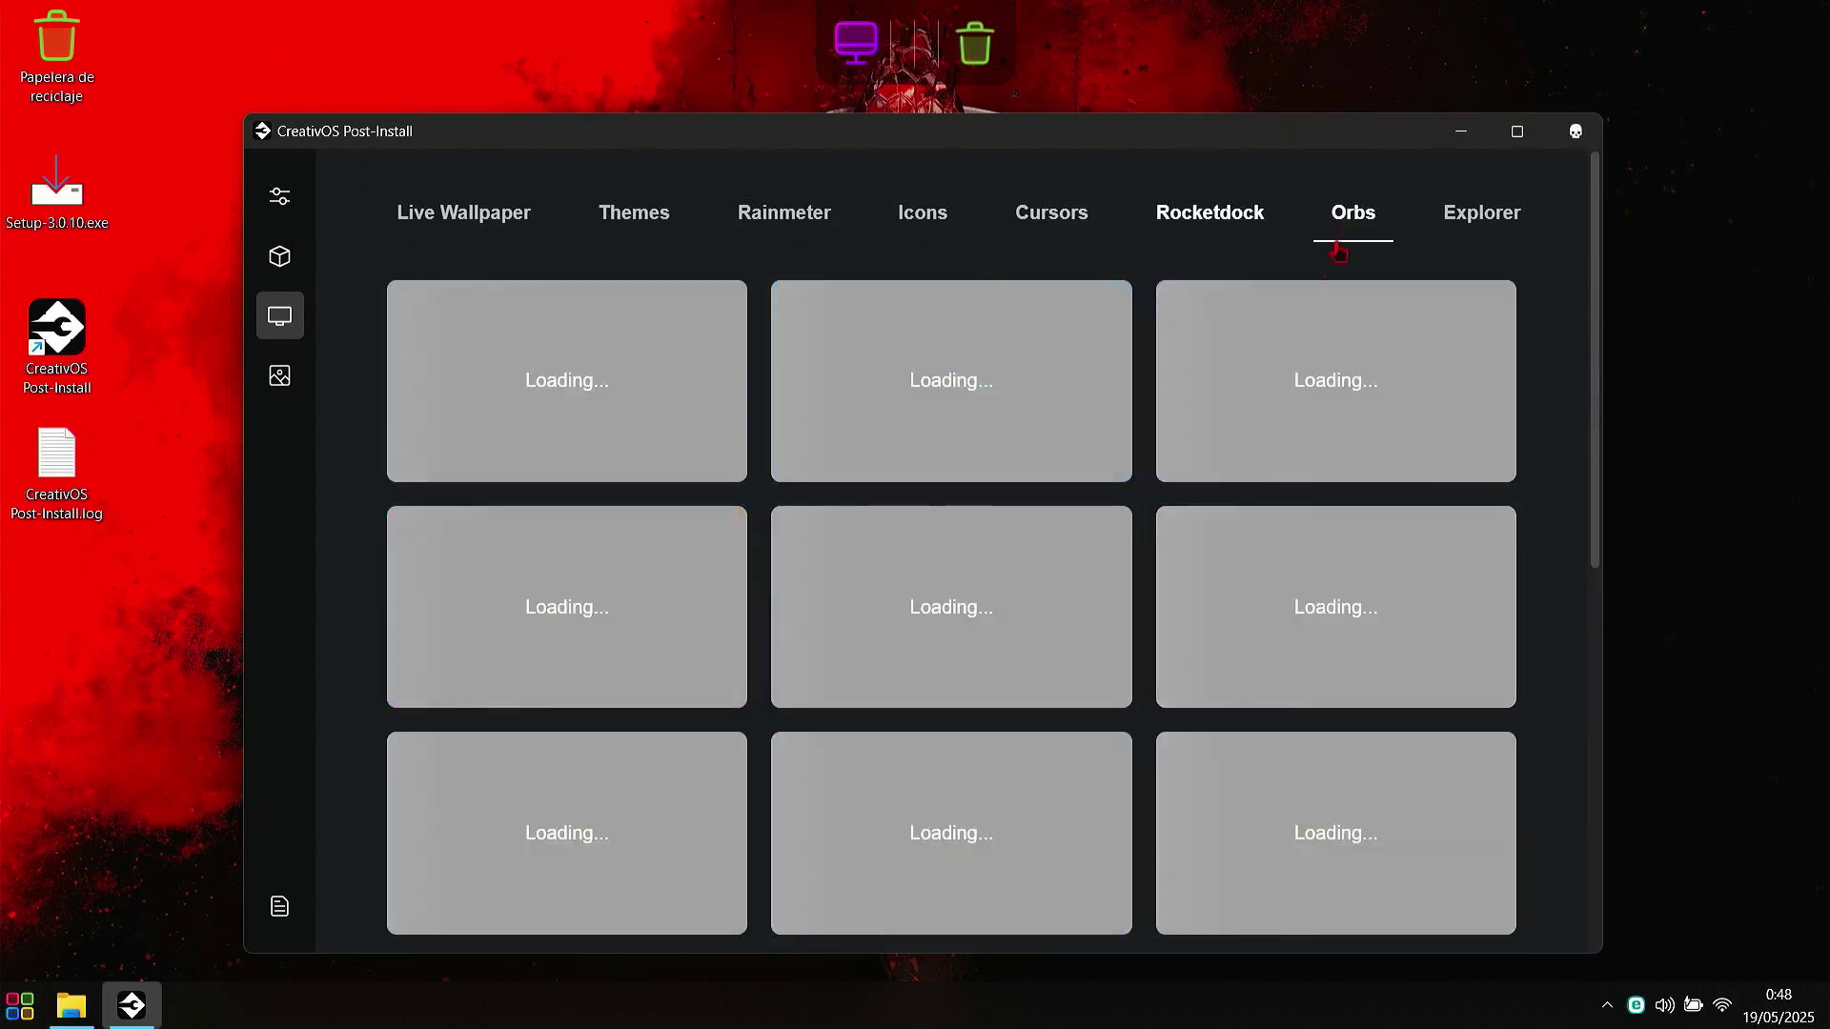
scroll(774, 572, down, 5)
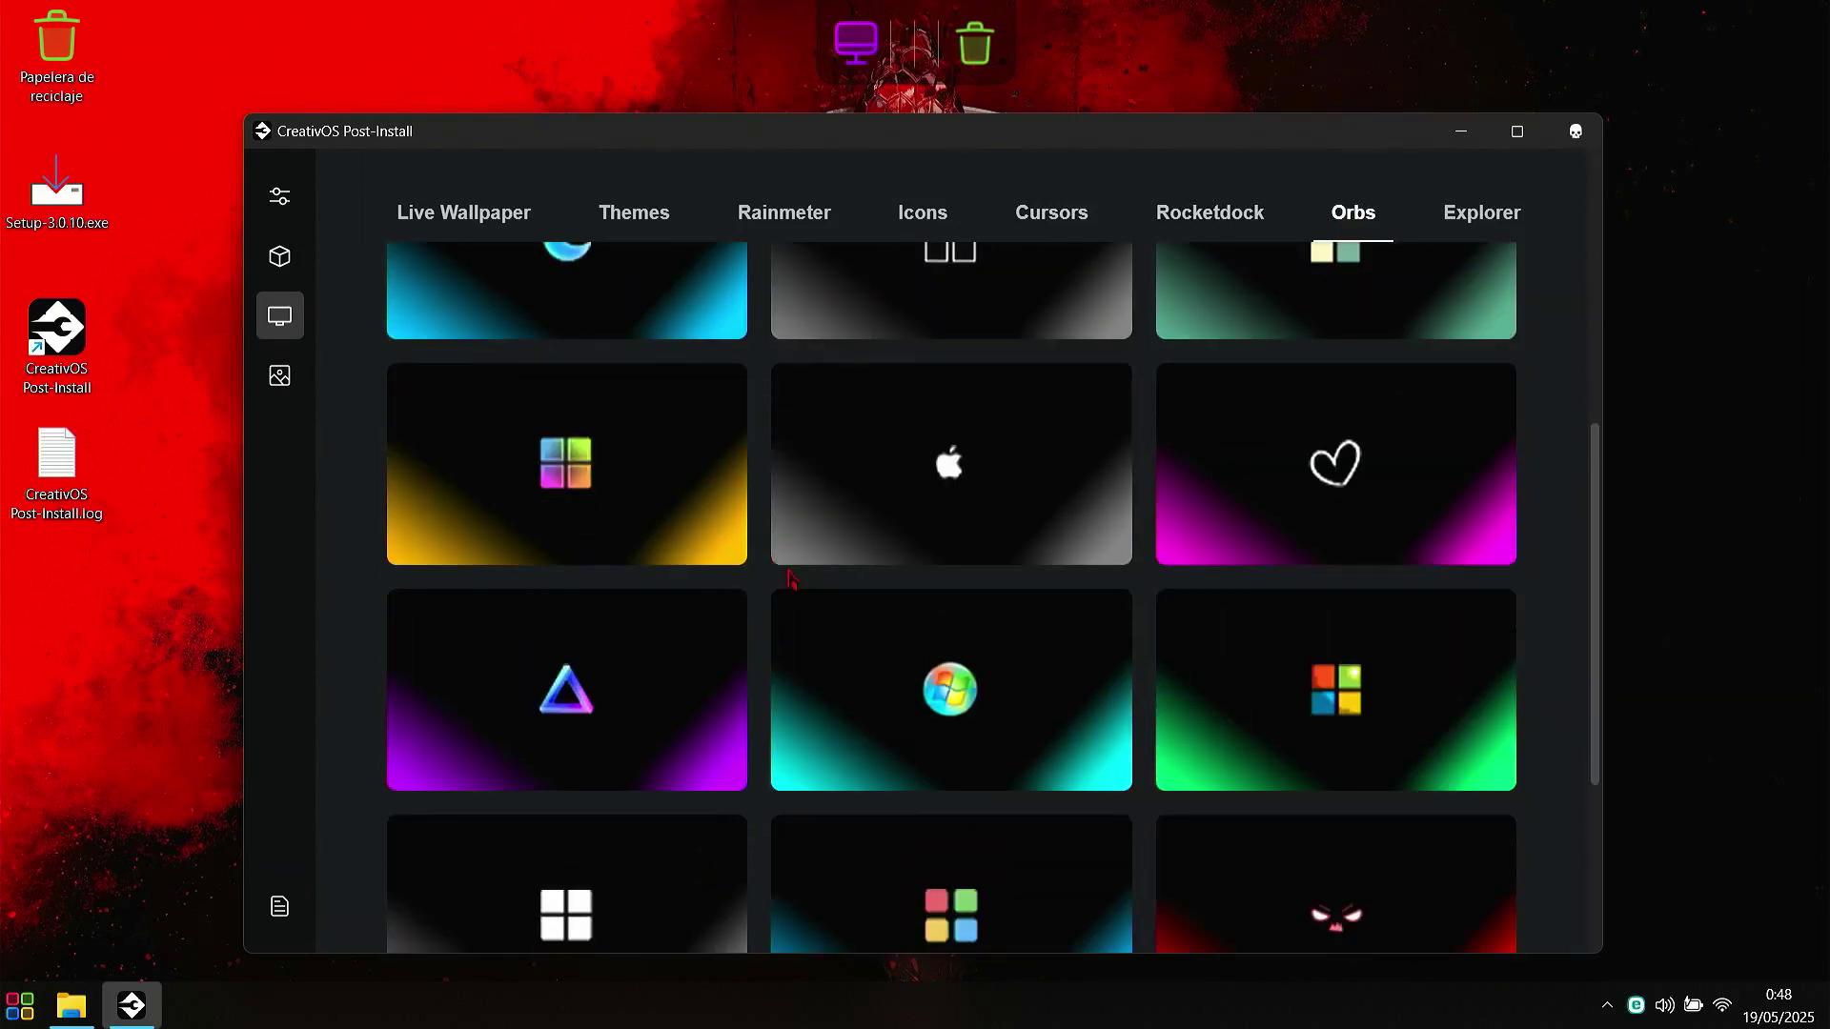
scroll(791, 572, down, 2)
scroll(857, 577, up, 3)
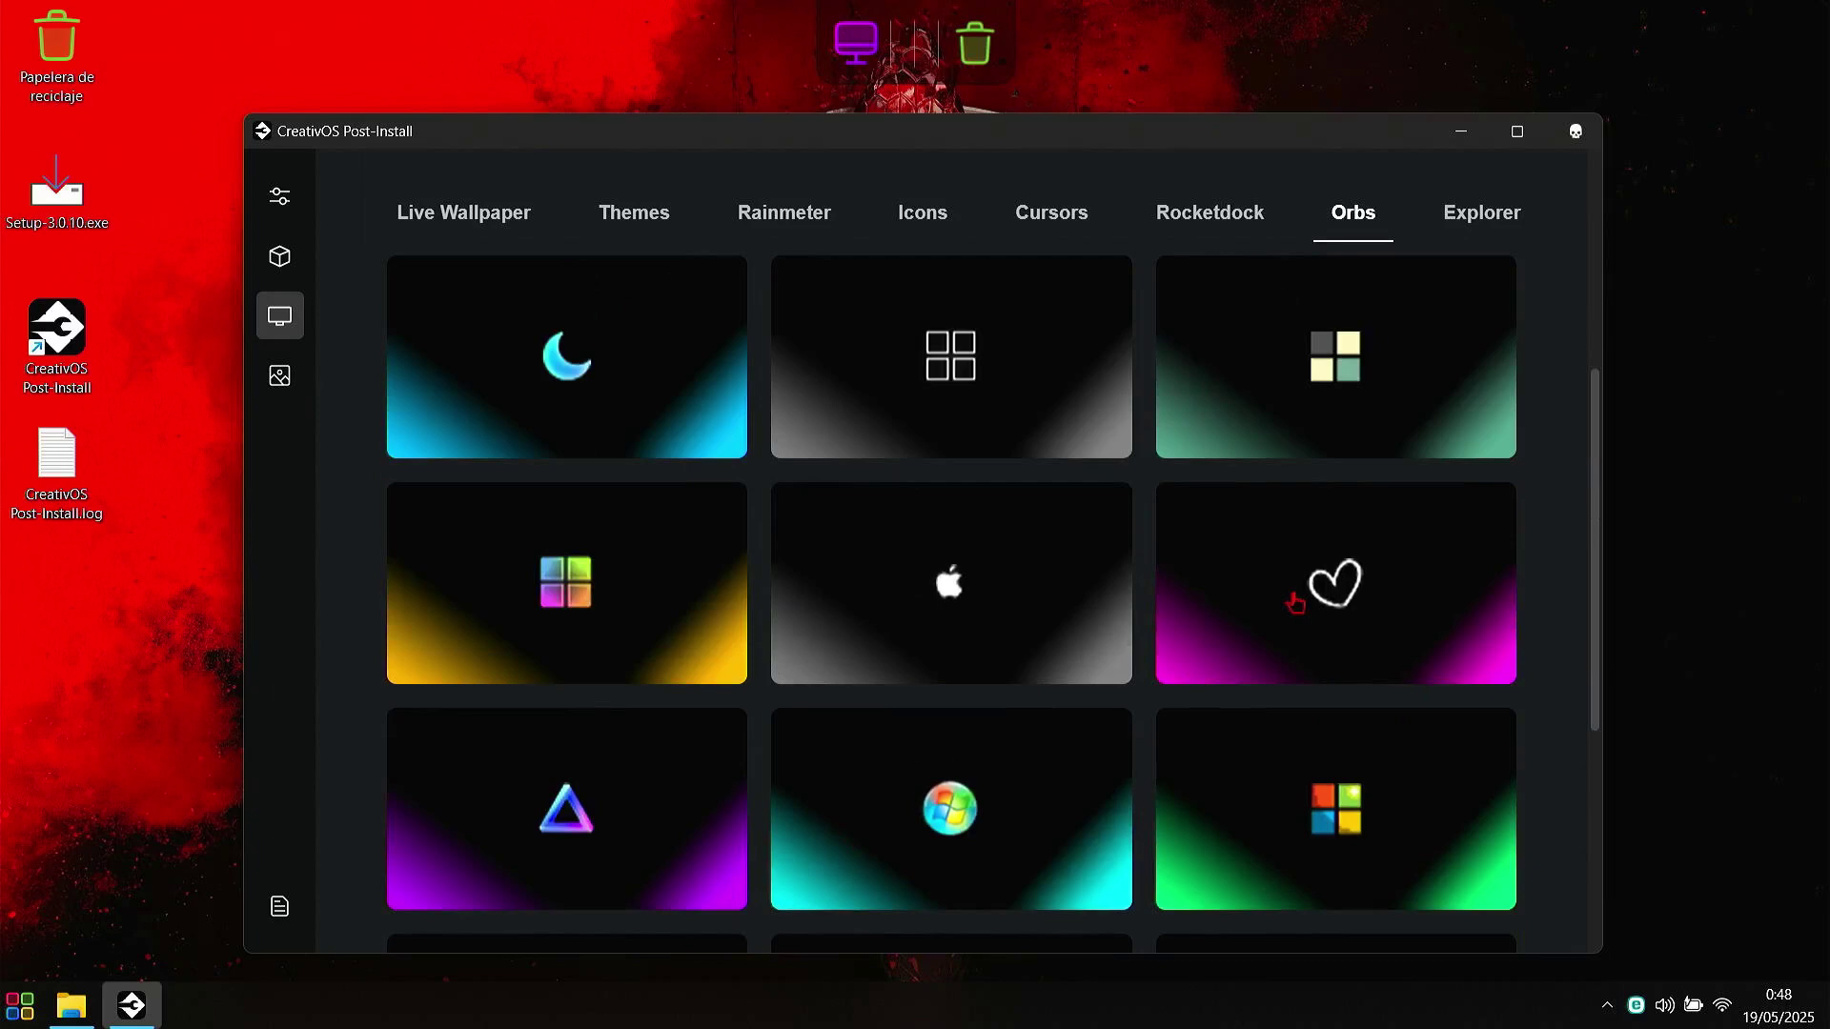
scroll(1294, 602, up, 5)
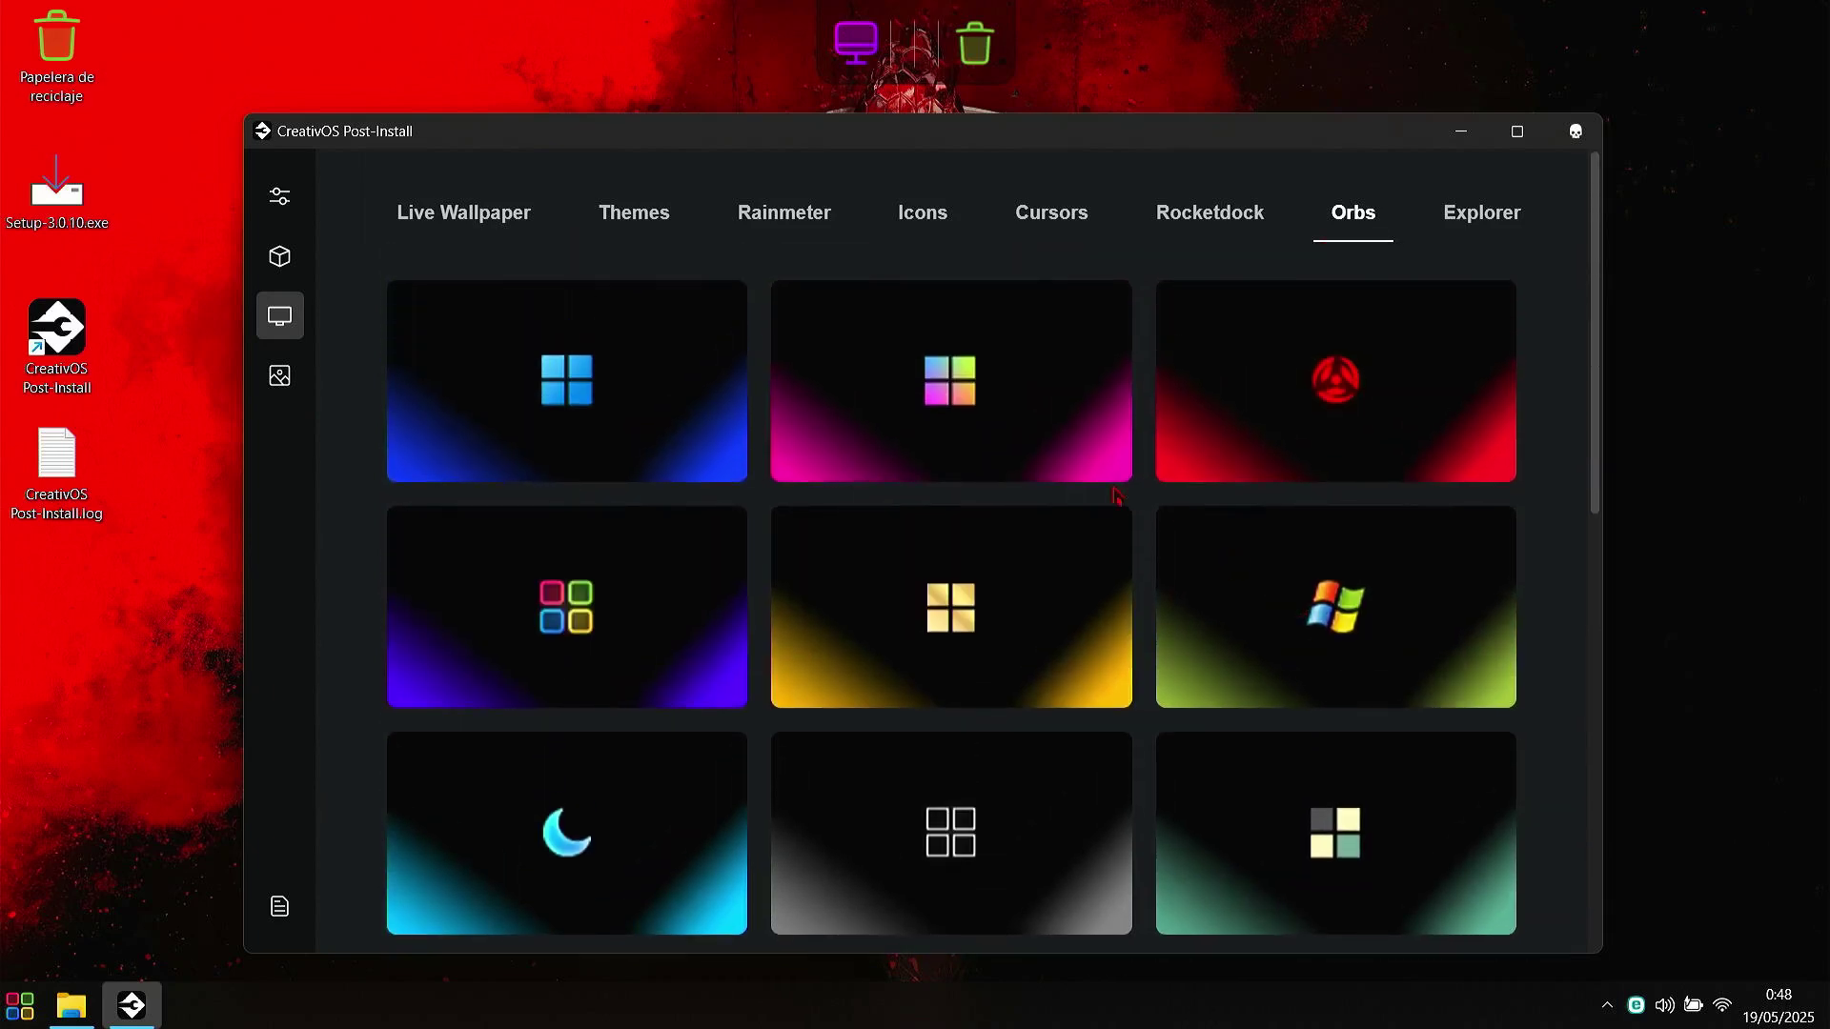
click(977, 415)
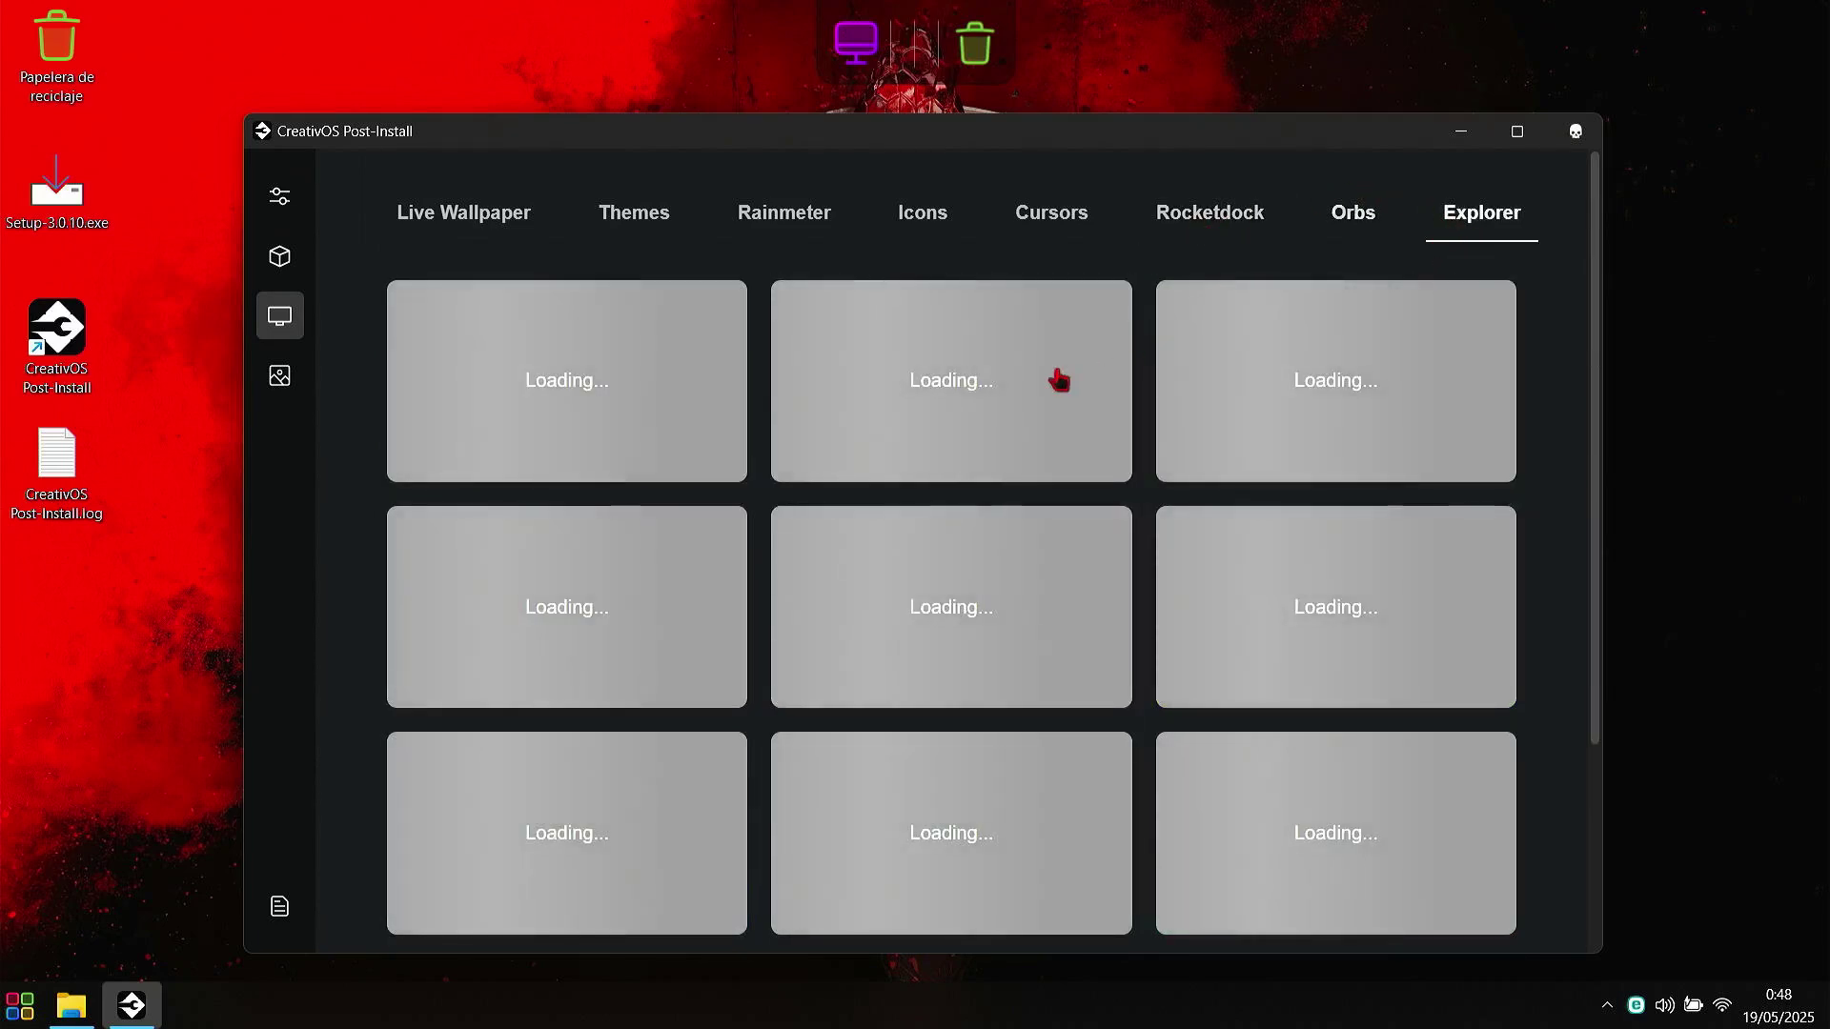
Step: Browse the whole collection of character images available for File Explorer
scroll(997, 483, down, 7)
scroll(1286, 542, down, 10)
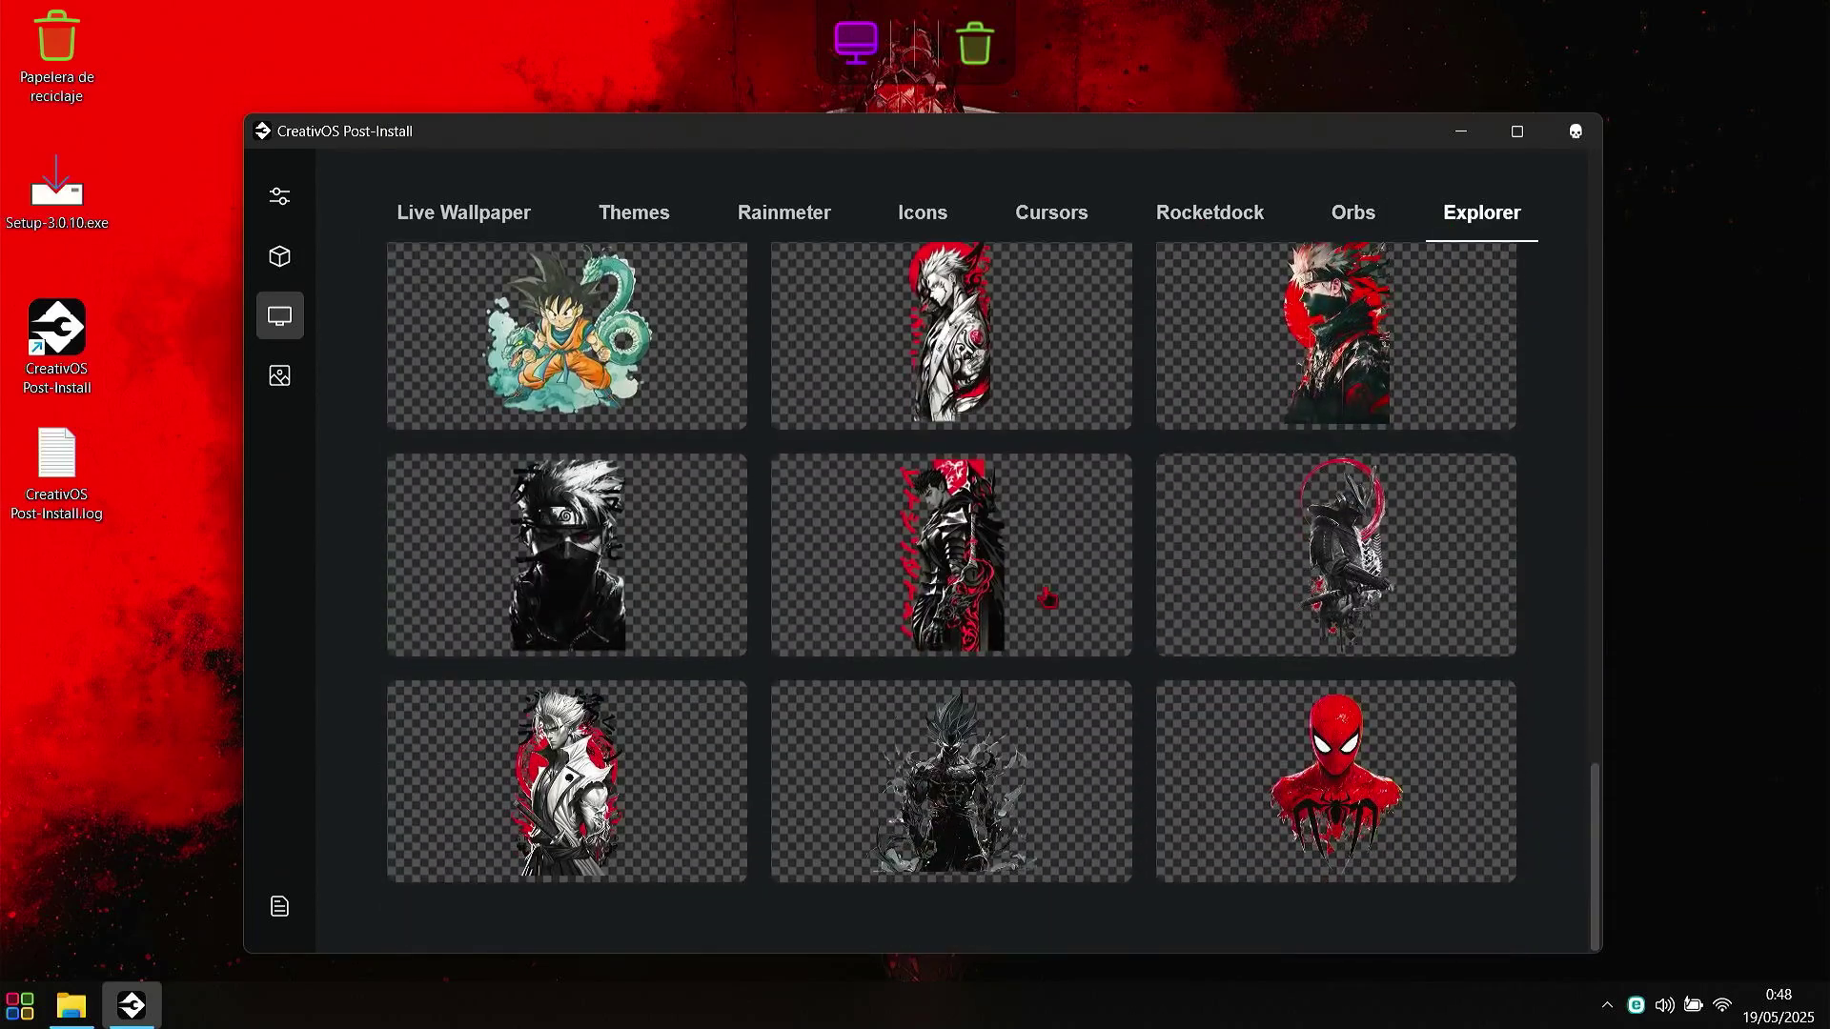
scroll(1301, 639, up, 8)
Step: Review the selected pink customization options in the overview and apply the changes
click(297, 902)
scroll(667, 531, down, 4)
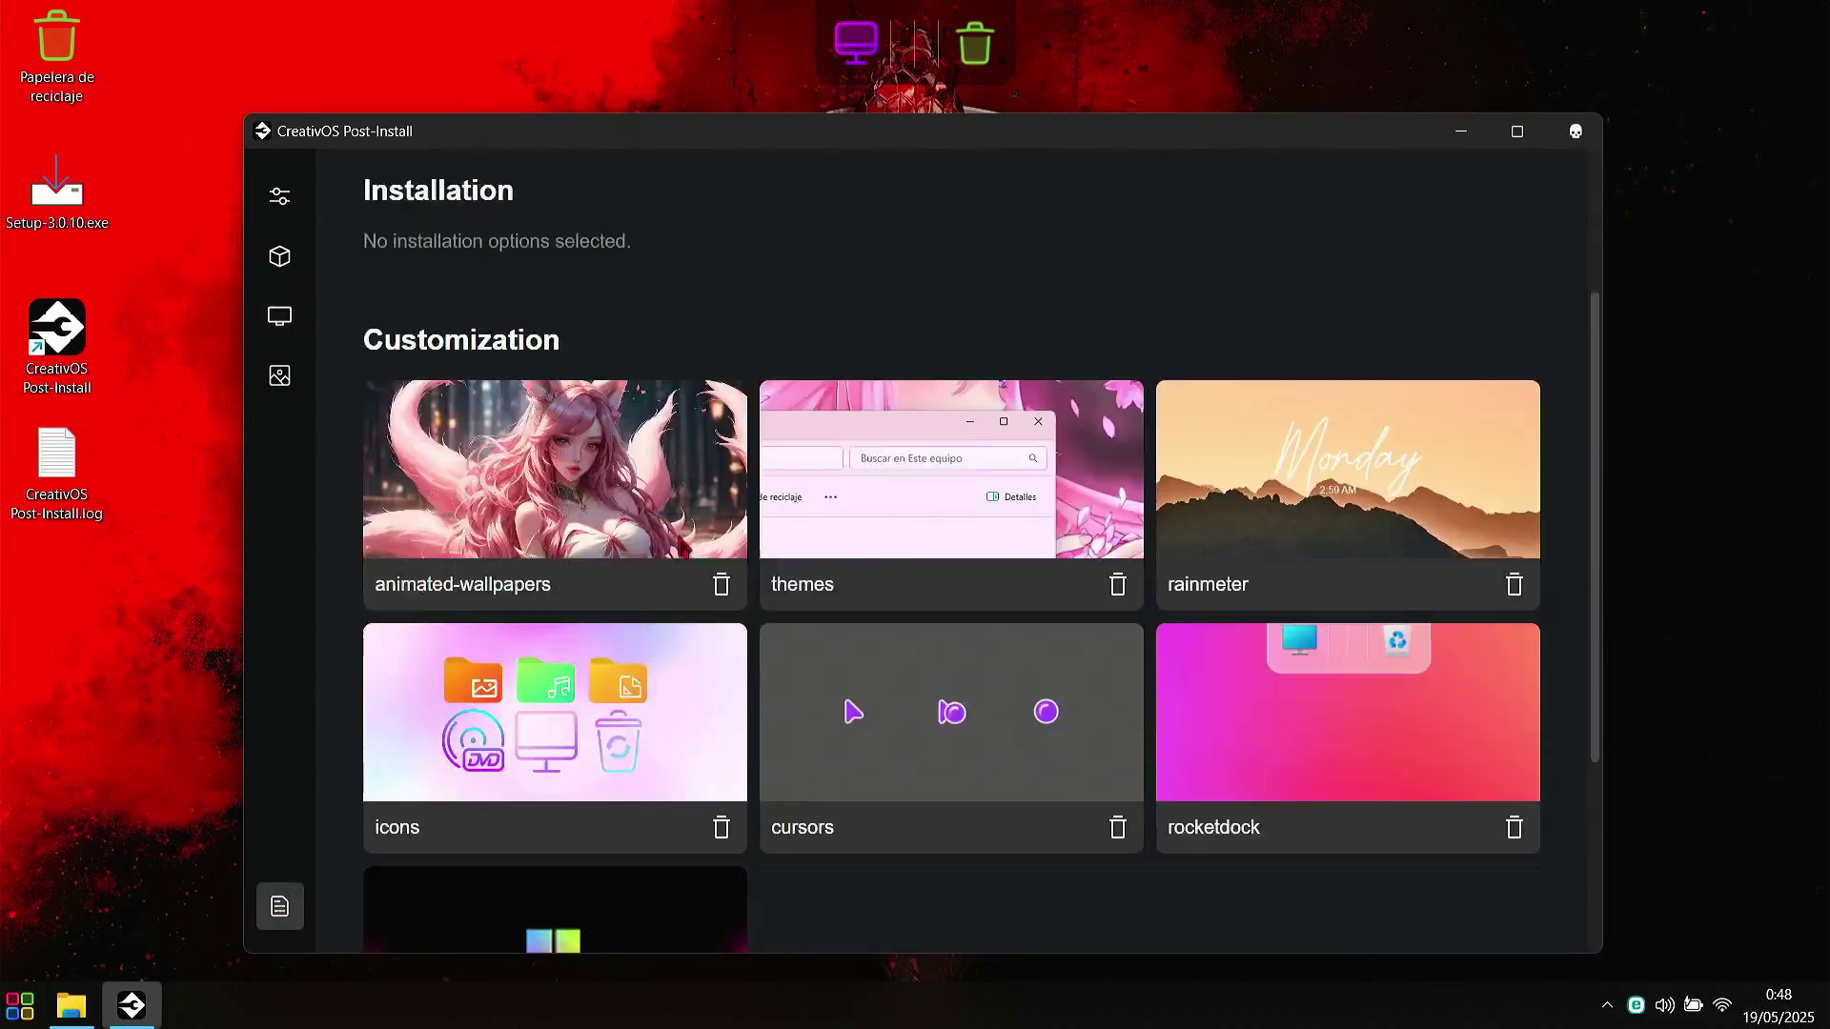
scroll(1125, 469, down, 2)
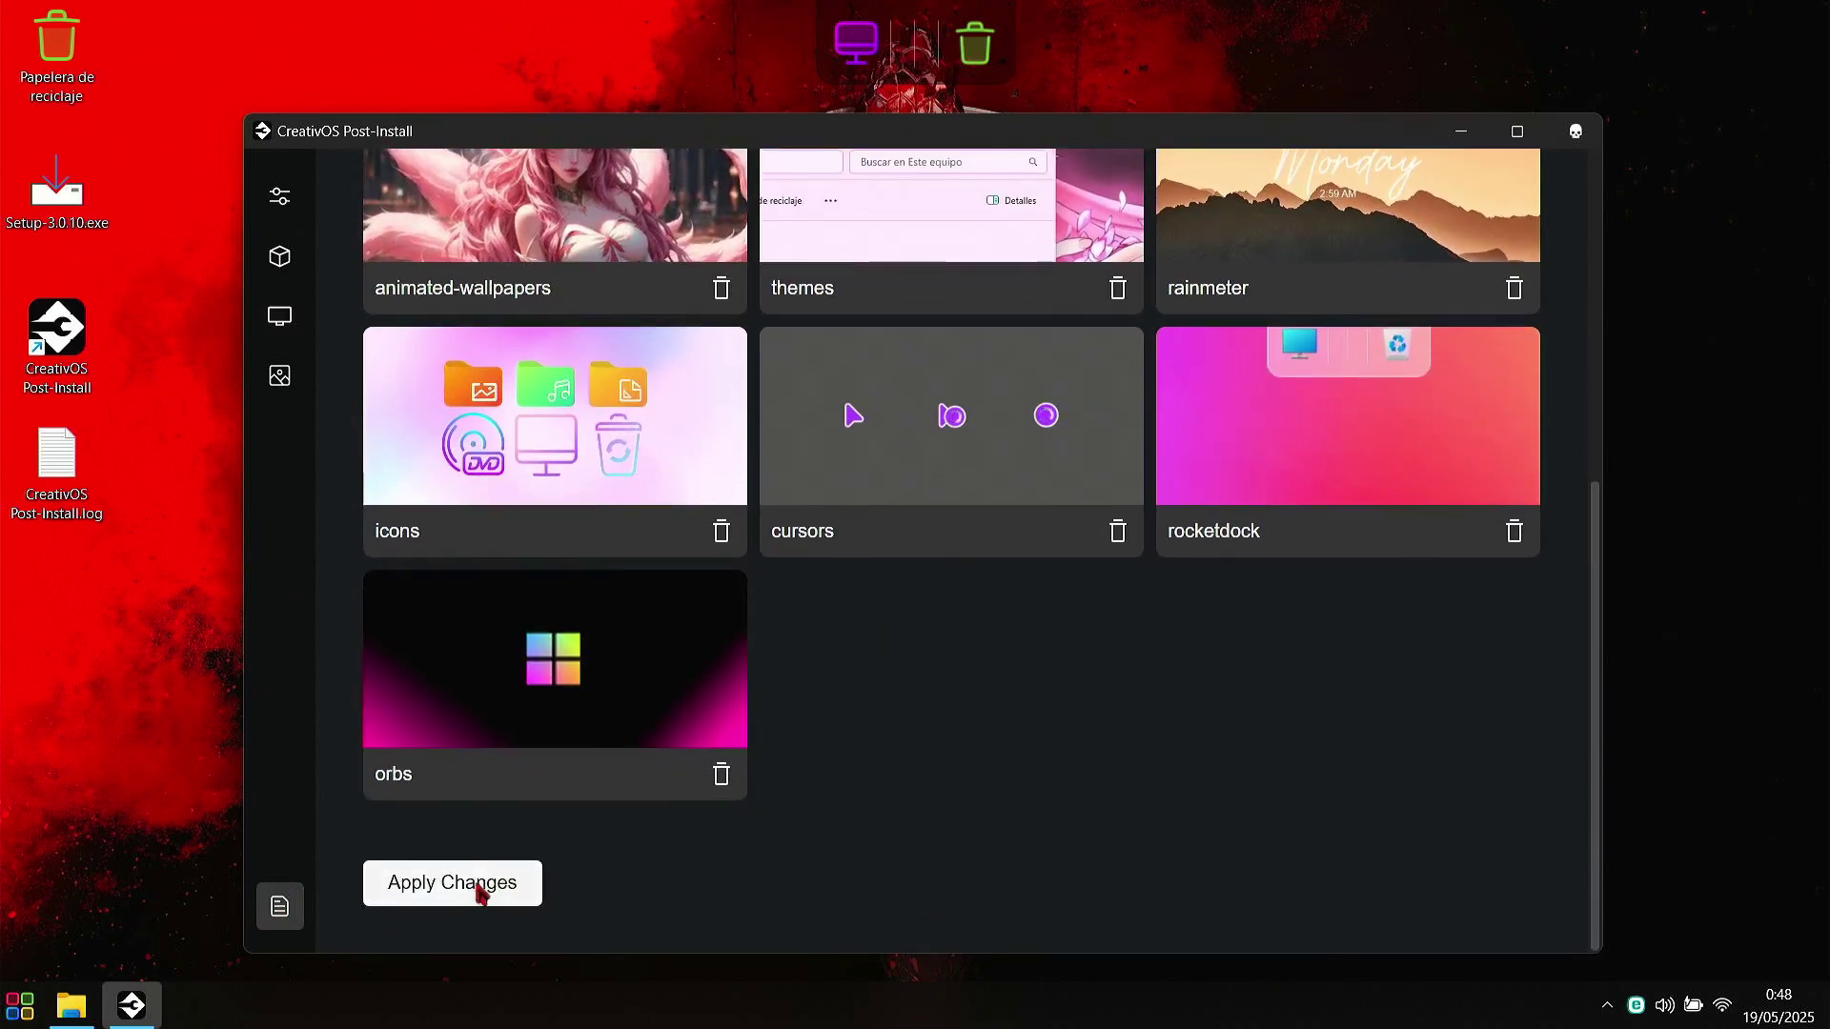
click(479, 887)
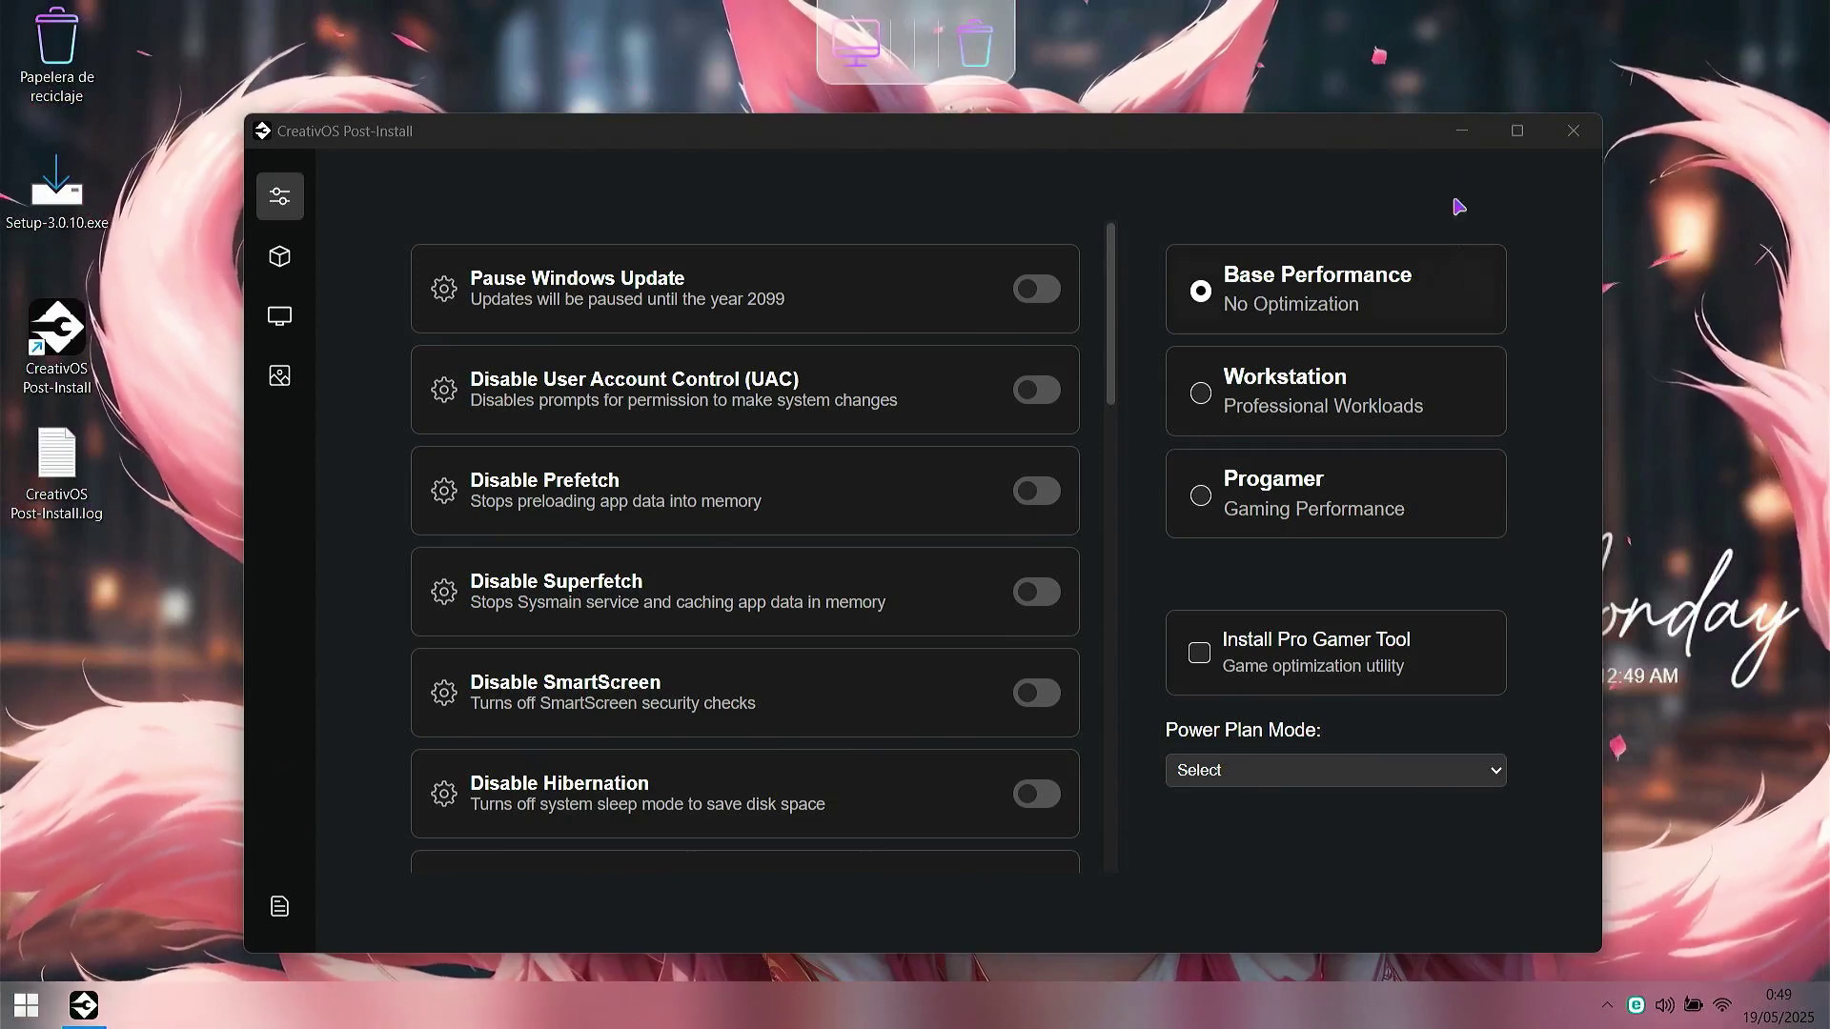
Step: Examine the pink styling of the This PC window, Start menu and Settings home page, and close both windows
click(1461, 130)
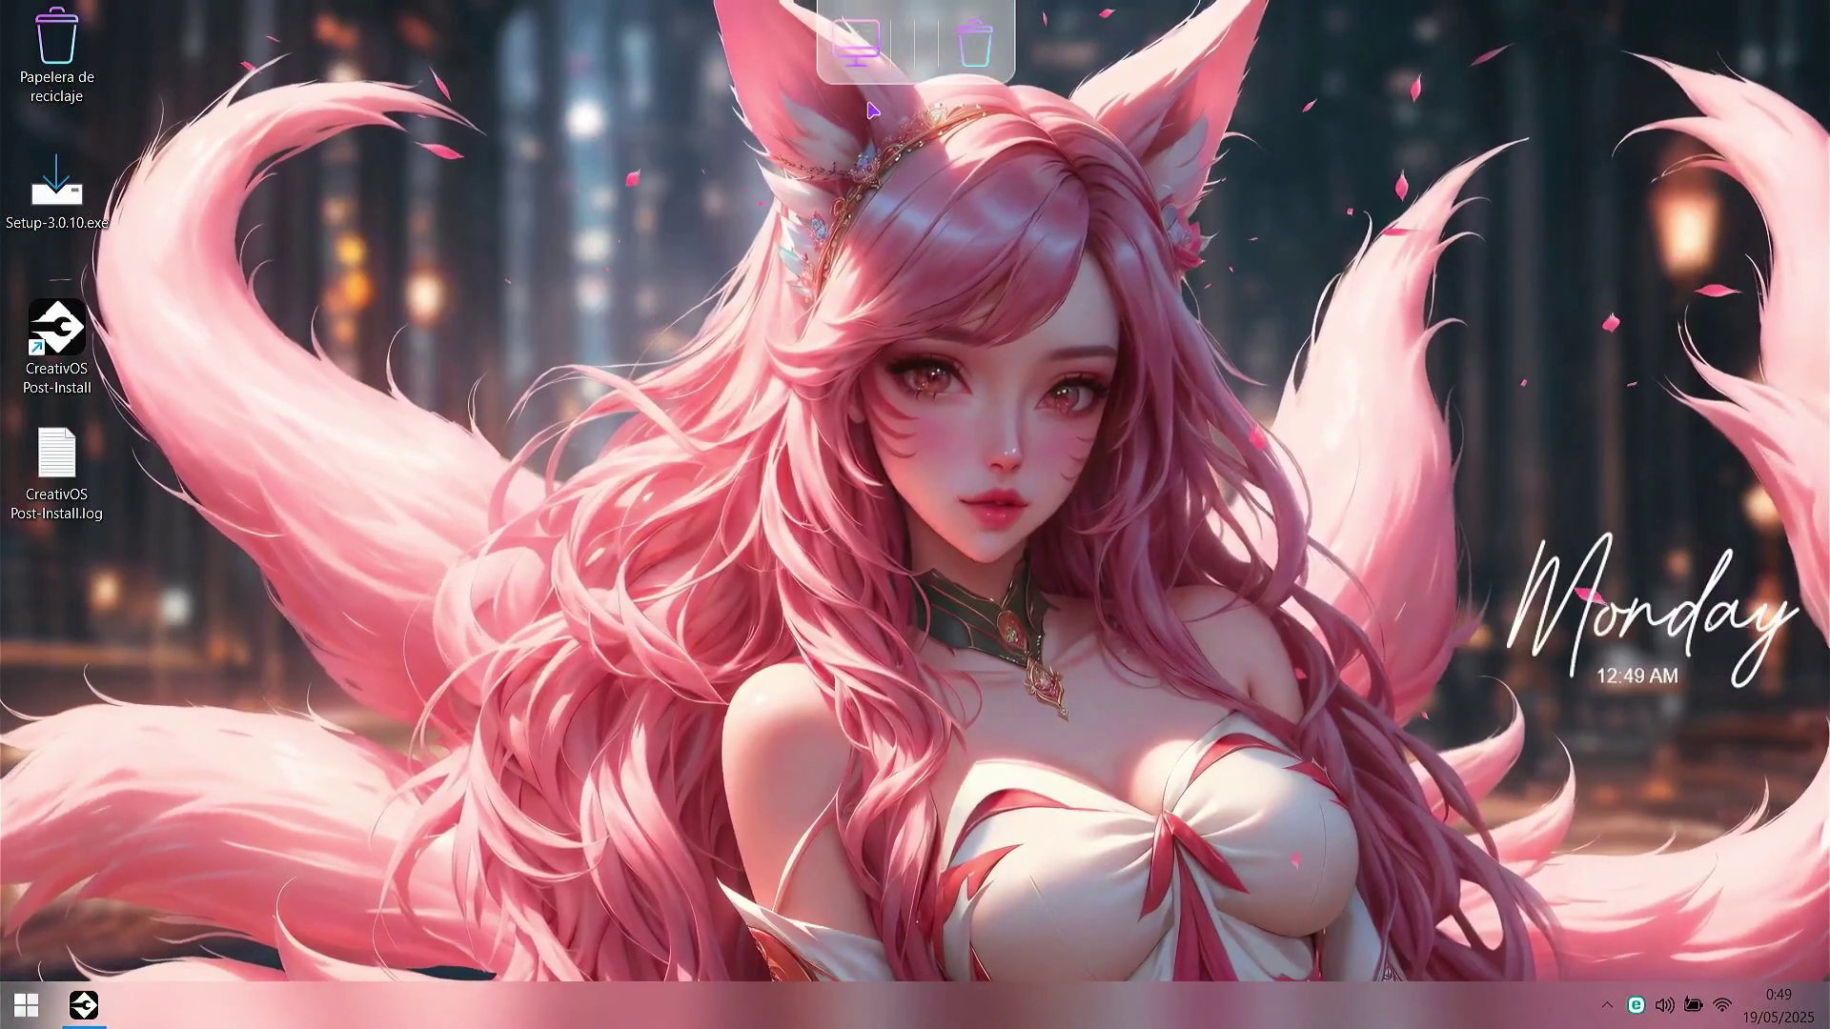
click(856, 43)
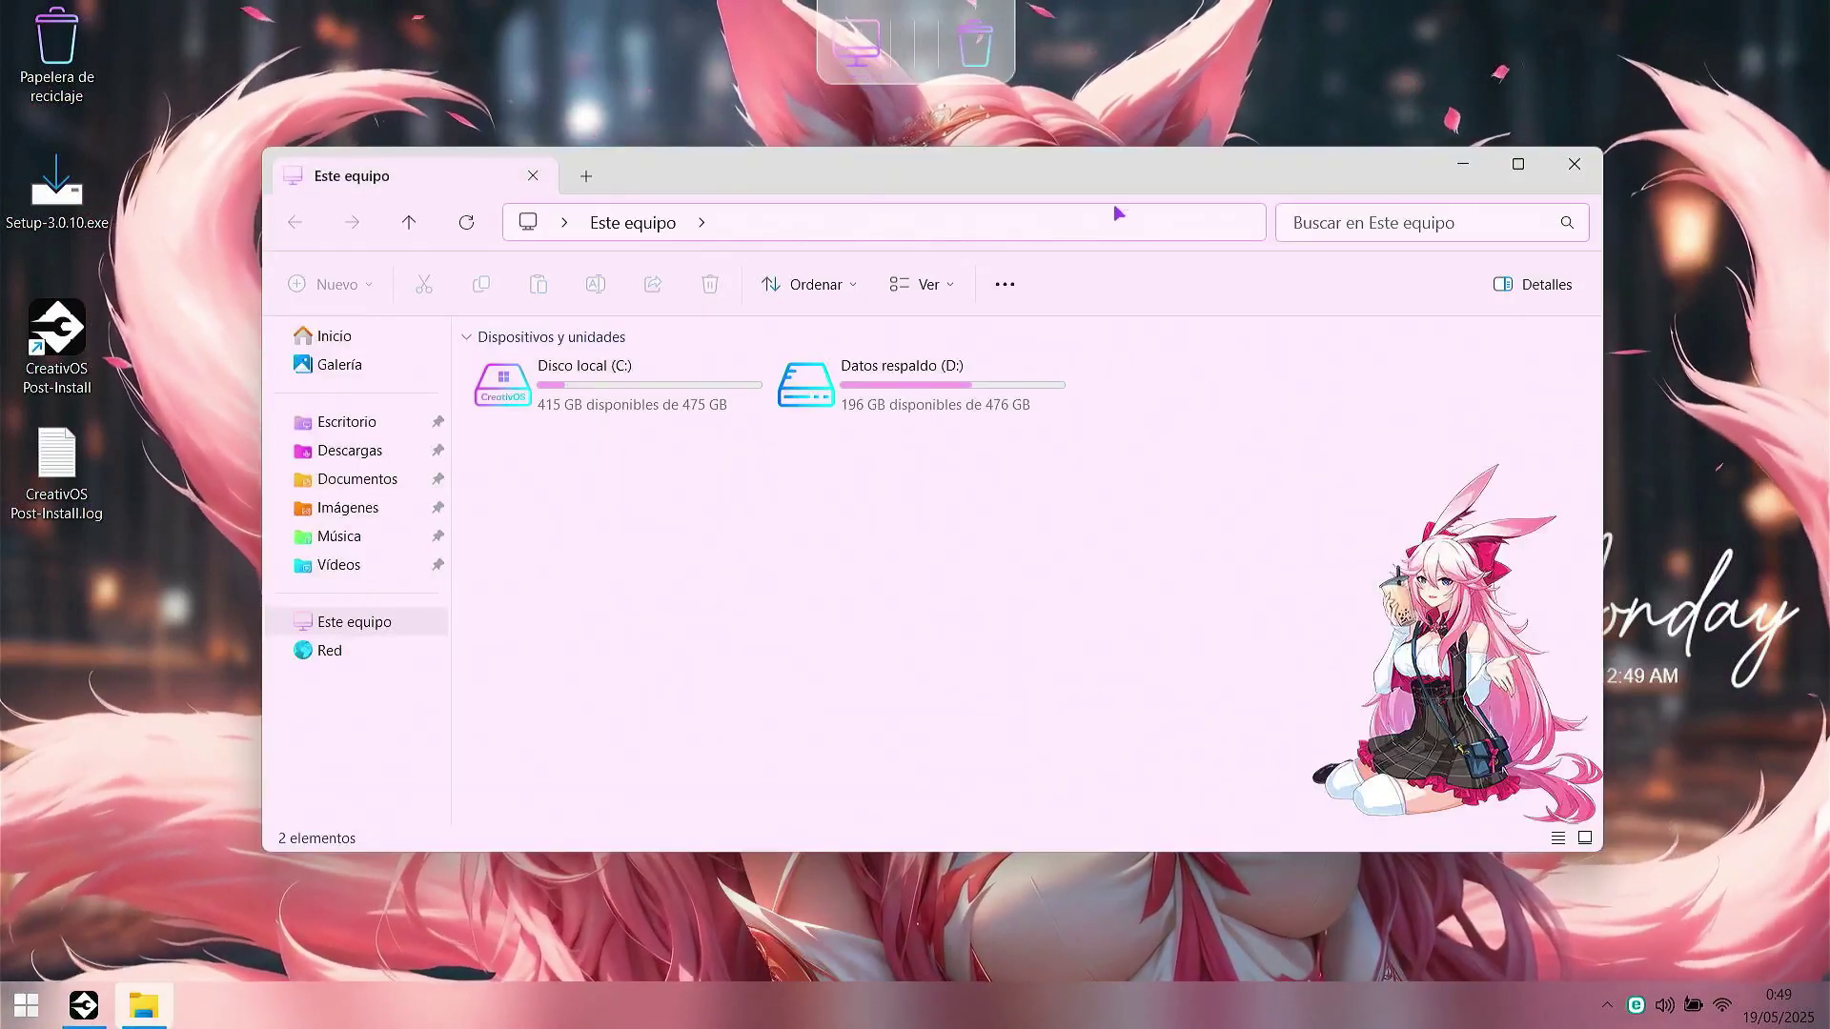
click(39, 1005)
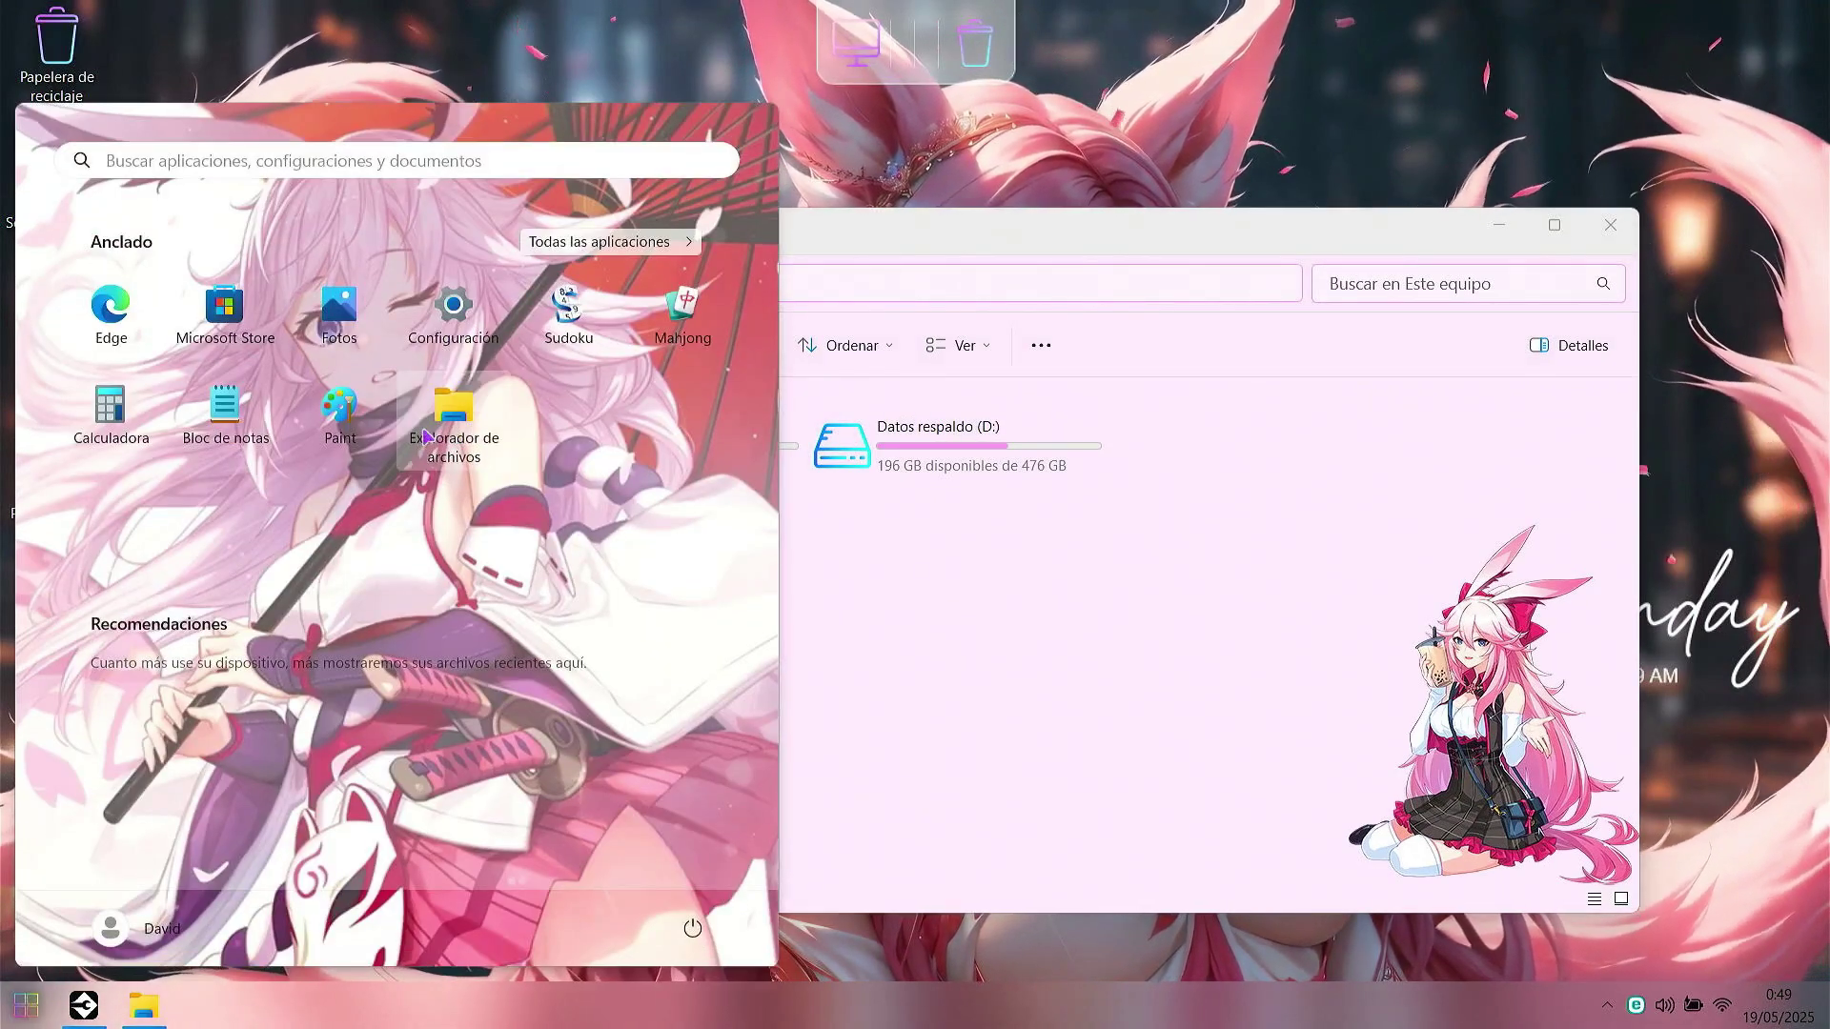
click(463, 320)
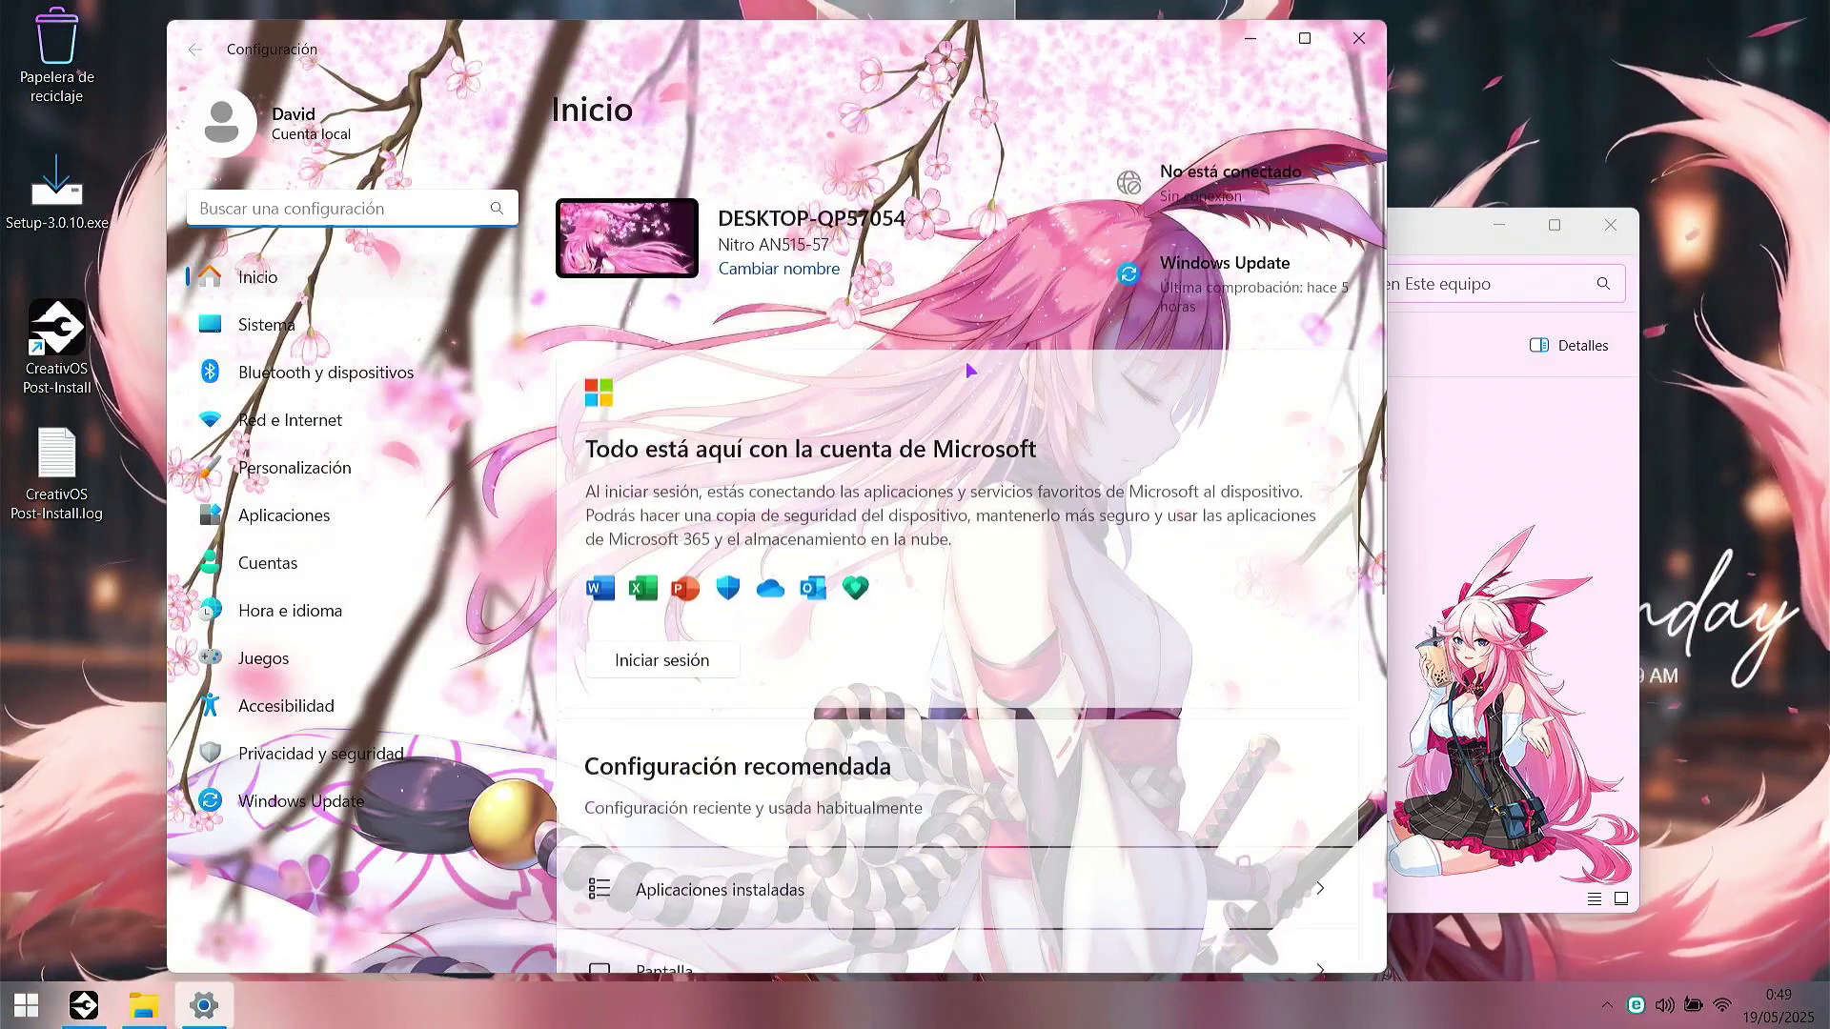
scroll(762, 541, down, 3)
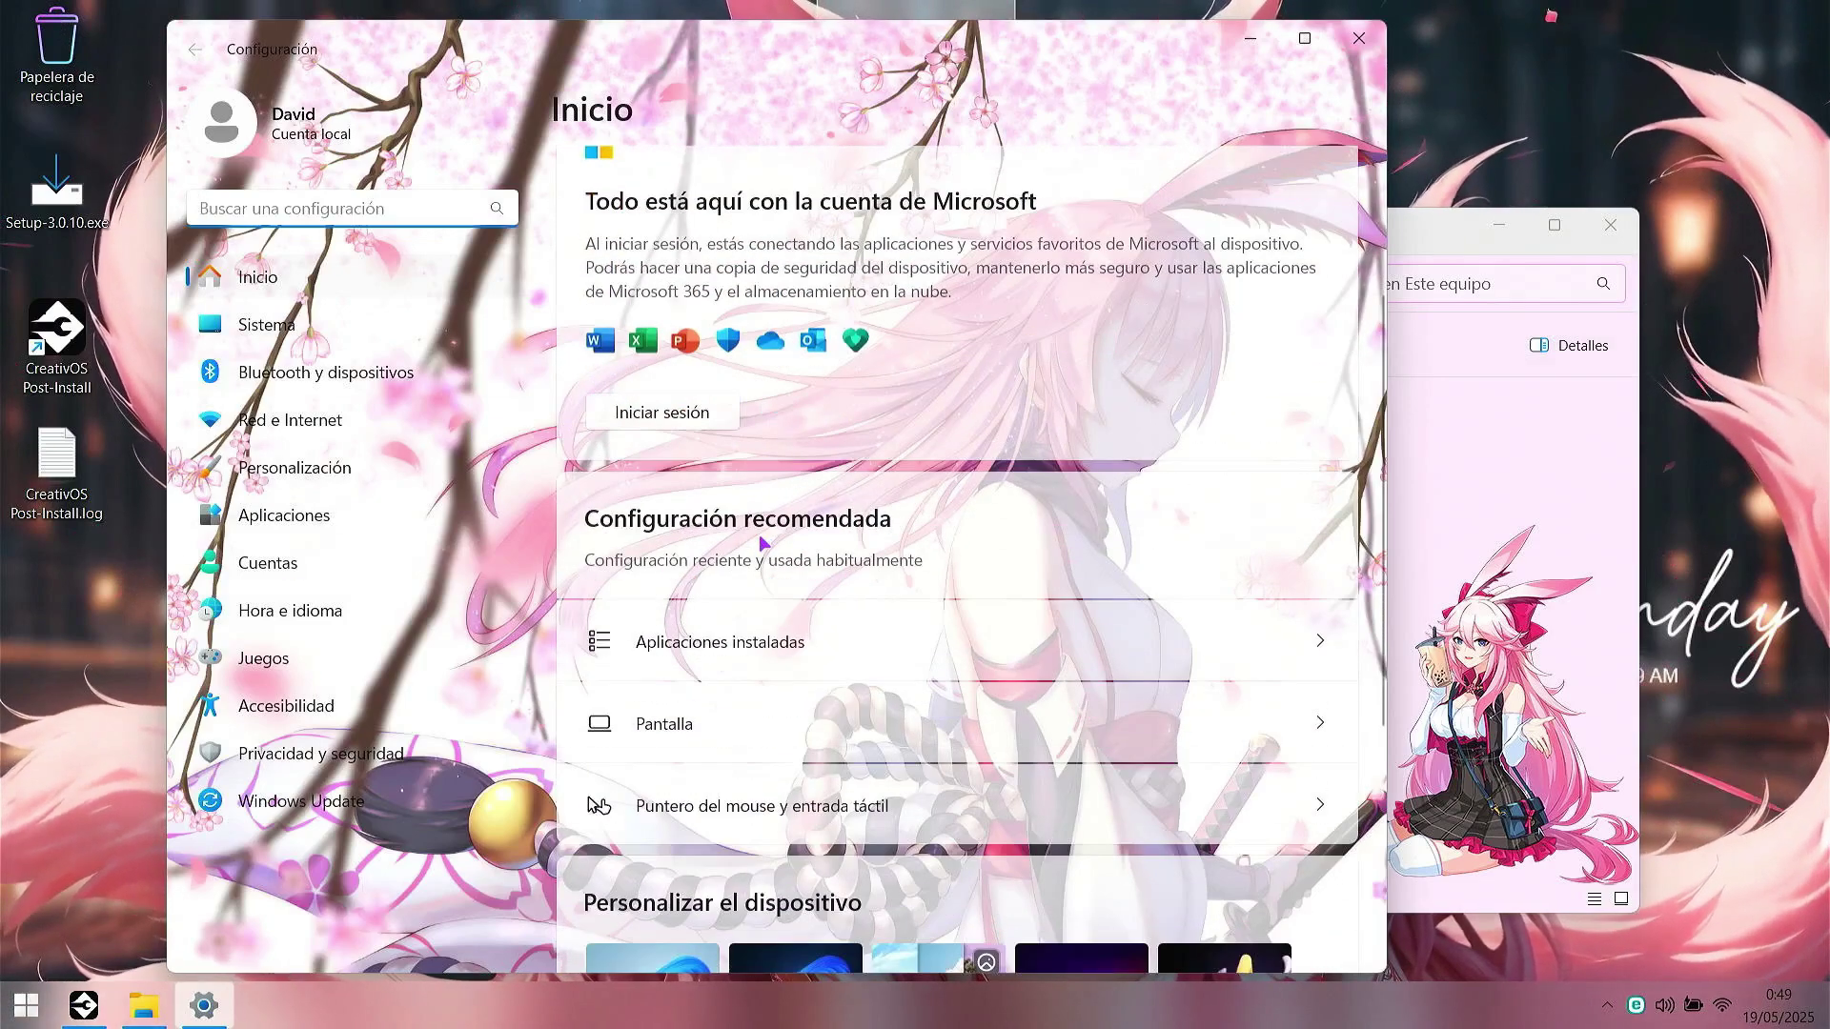
scroll(777, 486, up, 3)
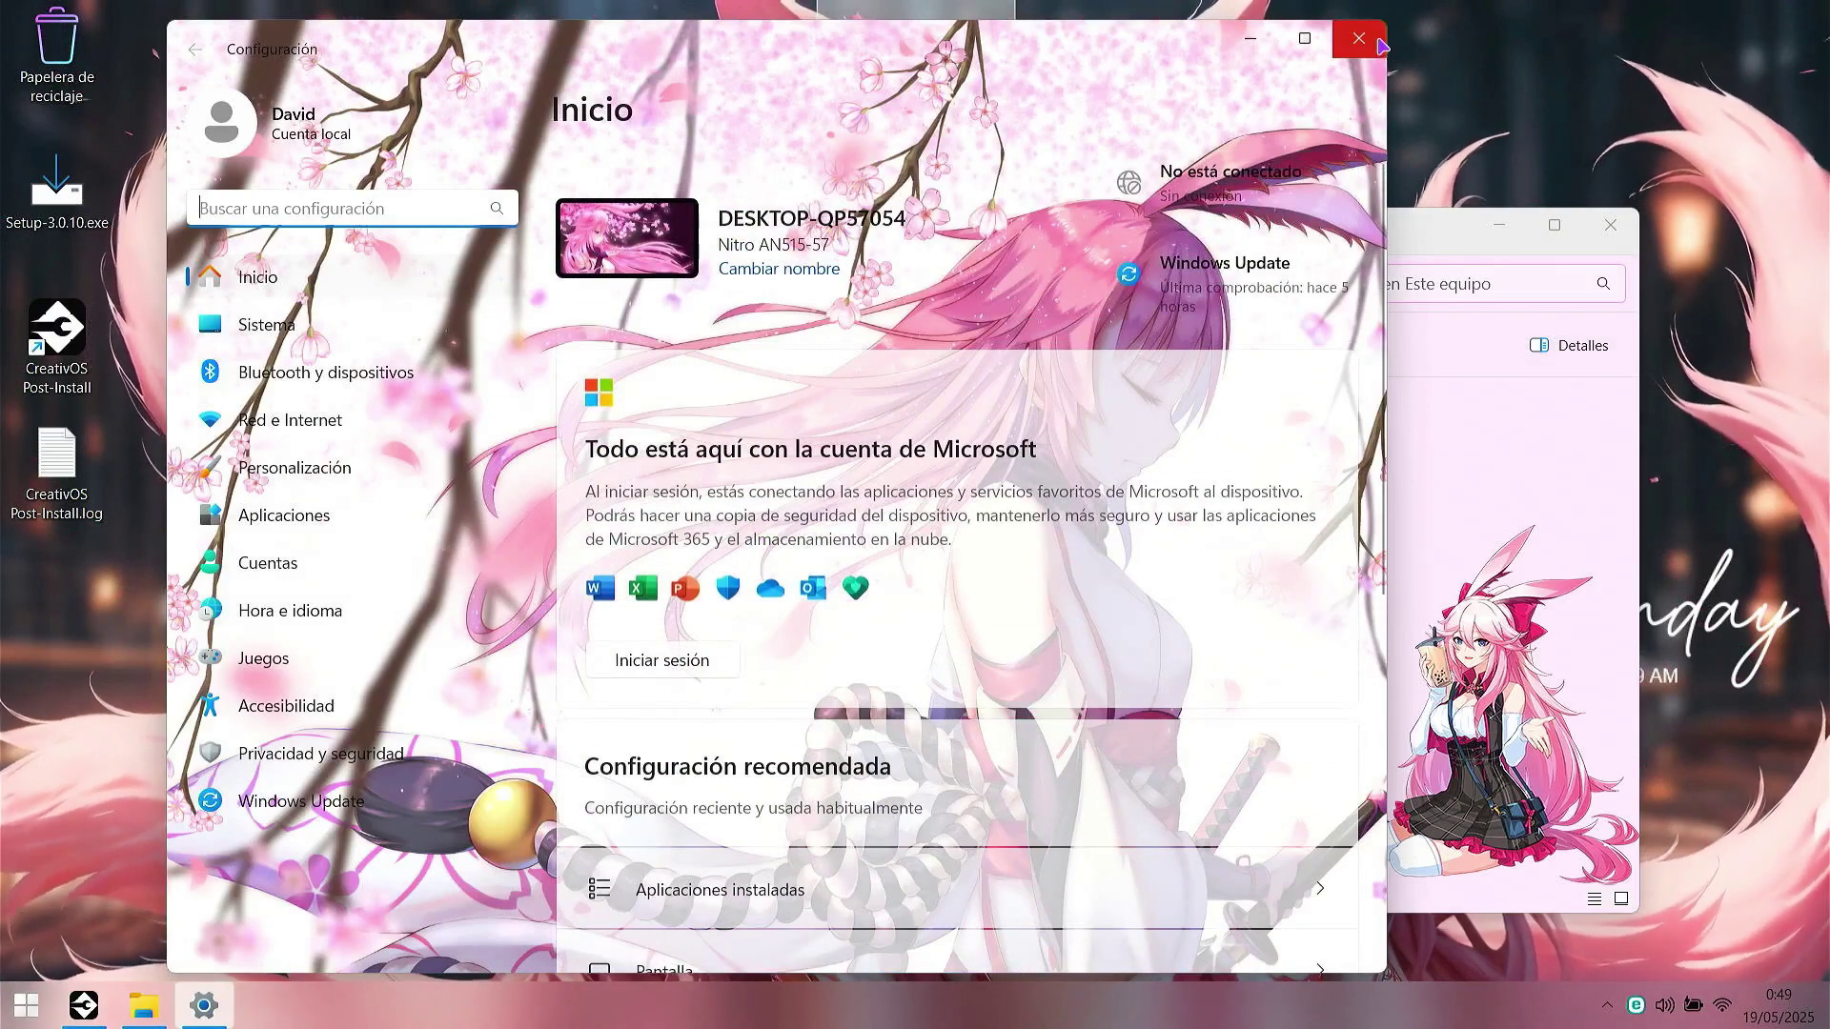
click(1359, 39)
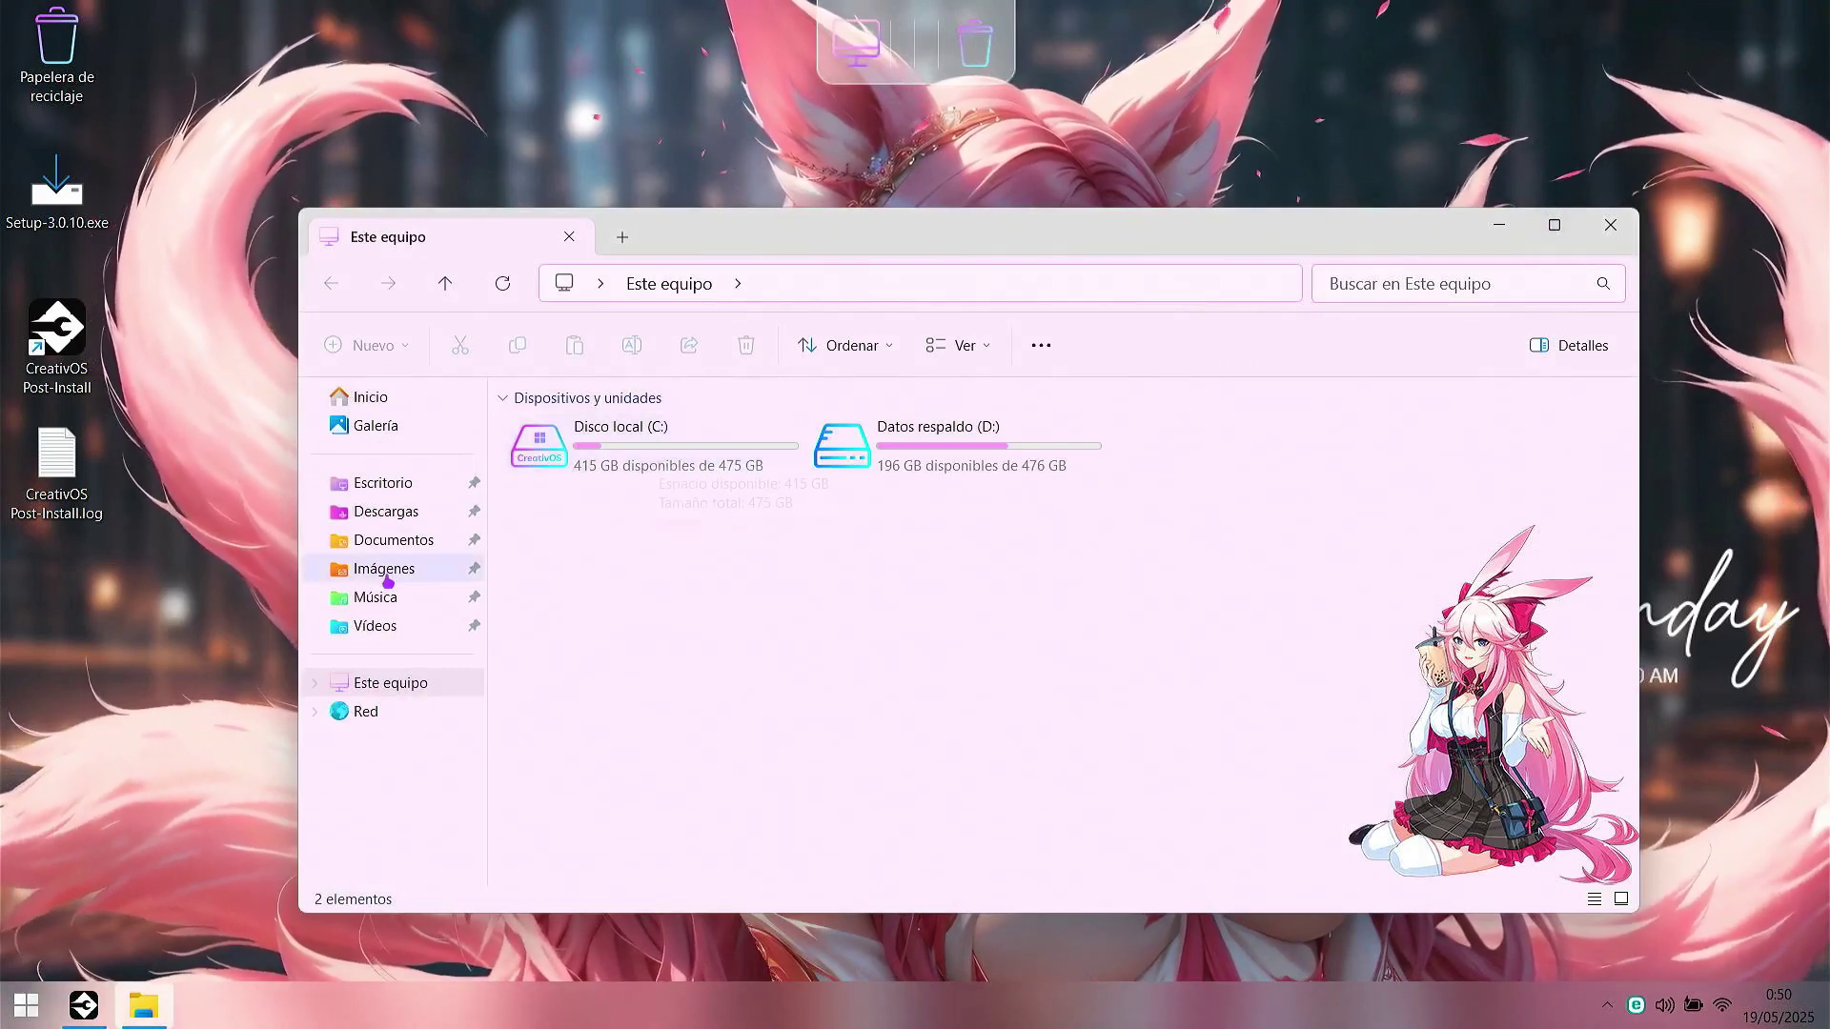
click(1607, 229)
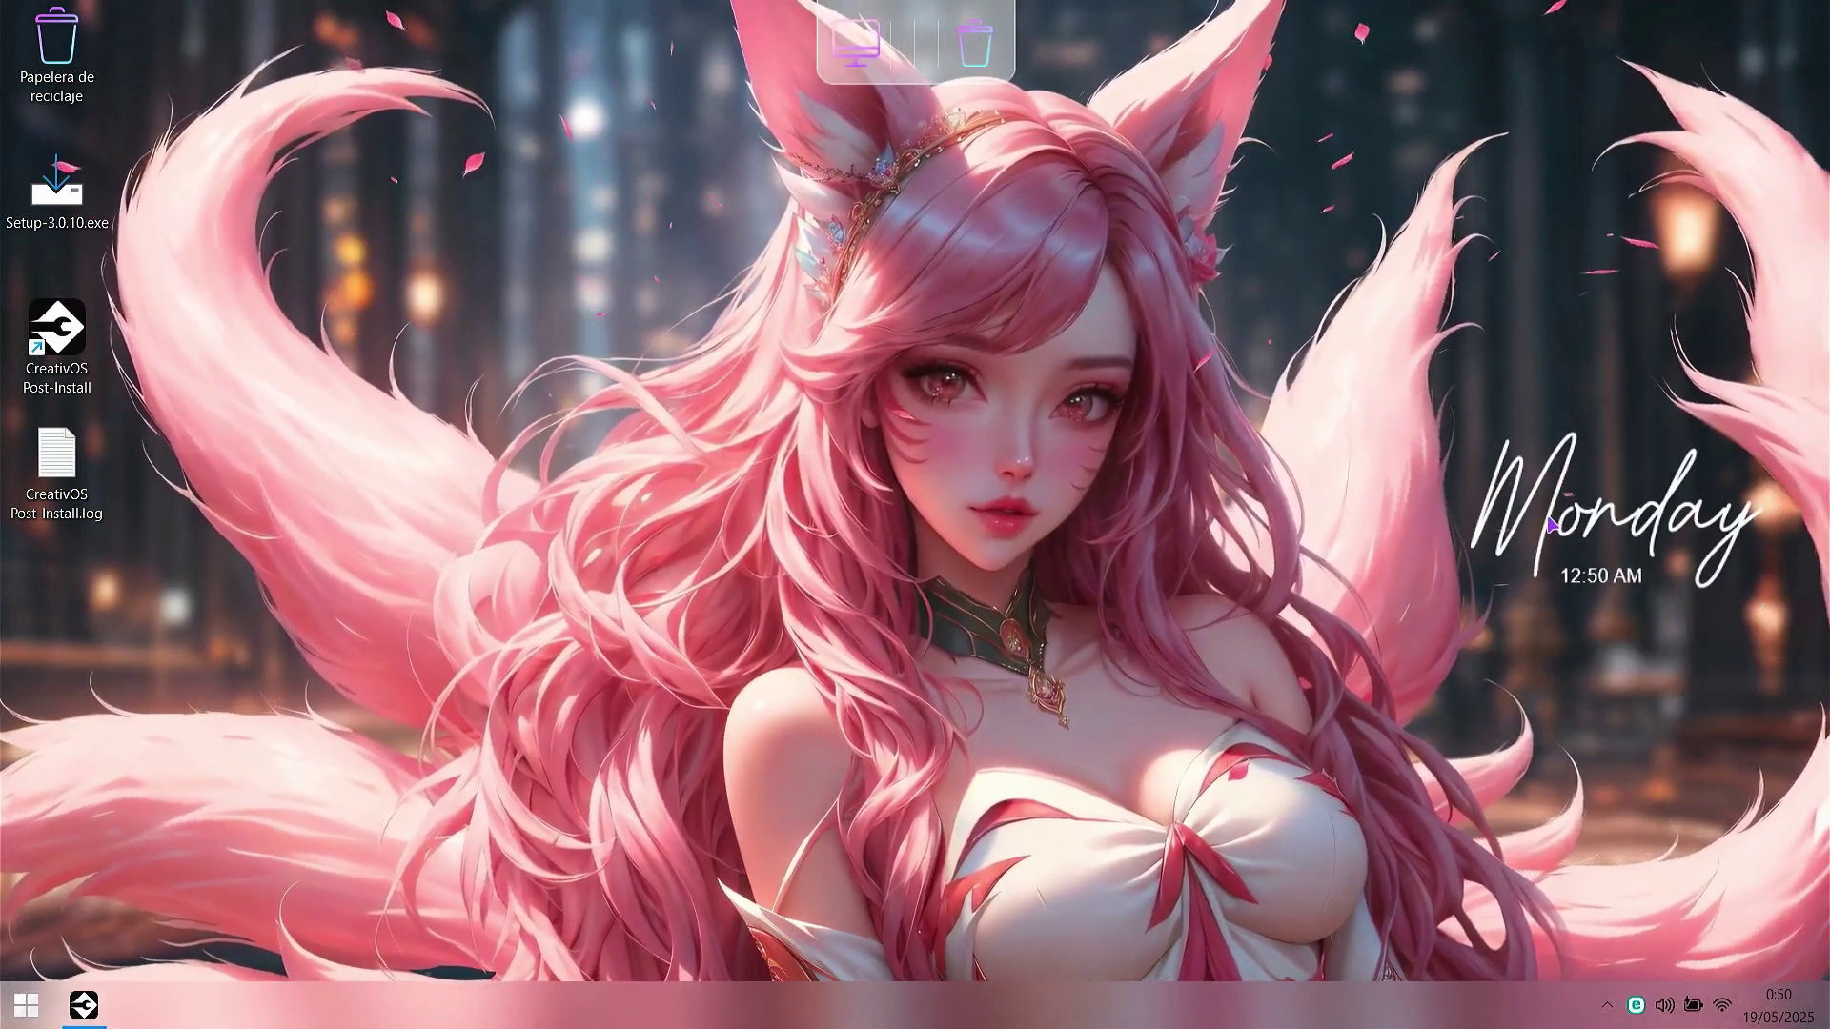
Step: Return to CreativOS Post-Install and browse the available Windows themes
click(26, 1005)
click(77, 1006)
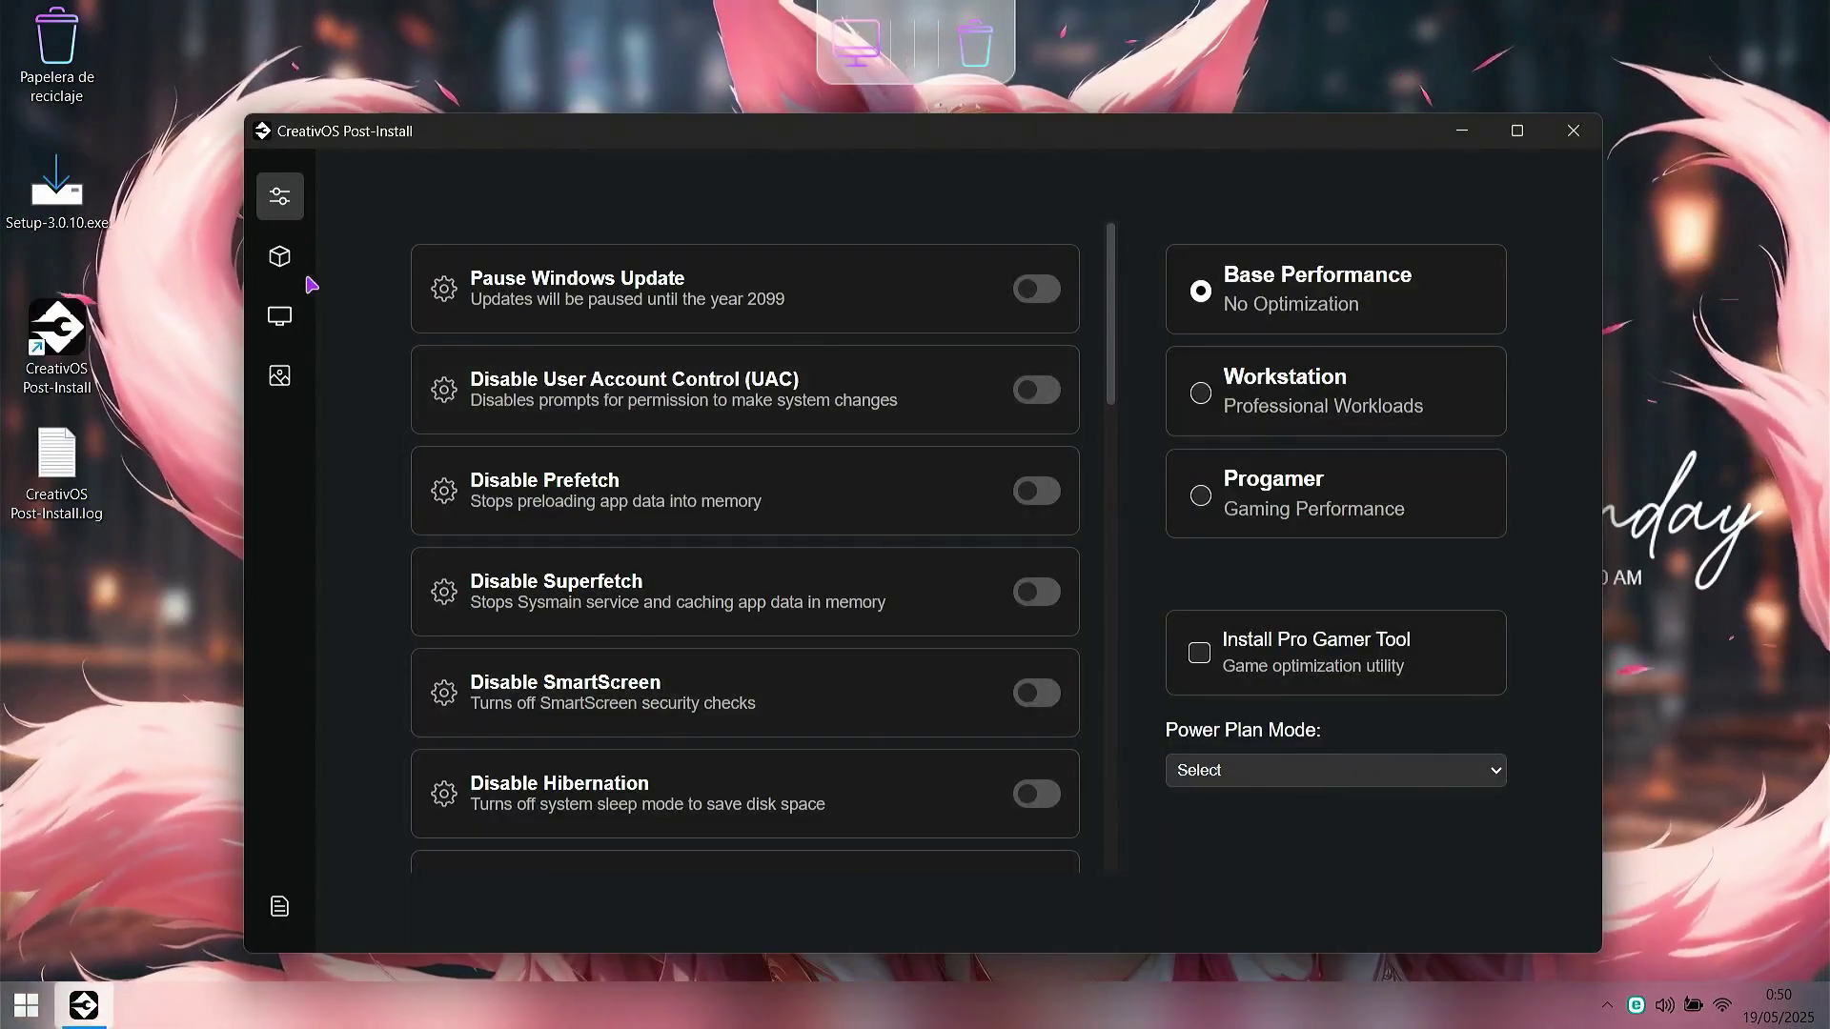
click(280, 267)
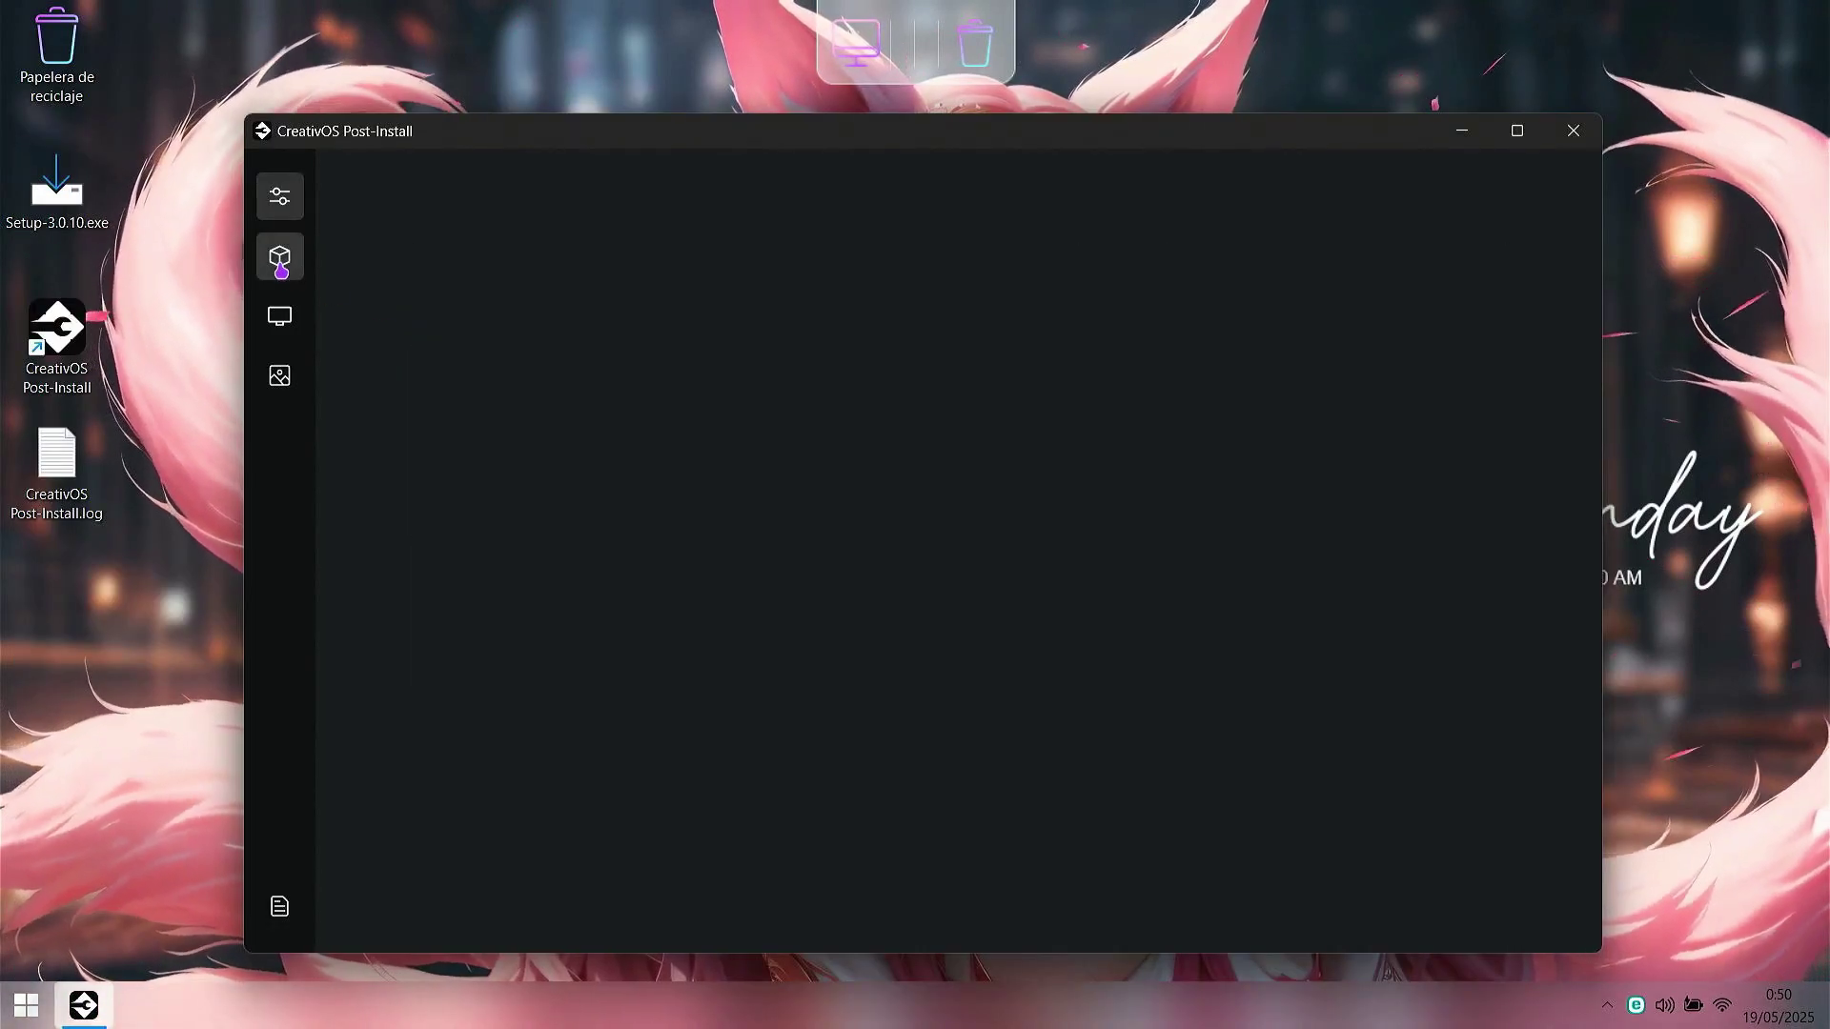
click(279, 315)
click(629, 212)
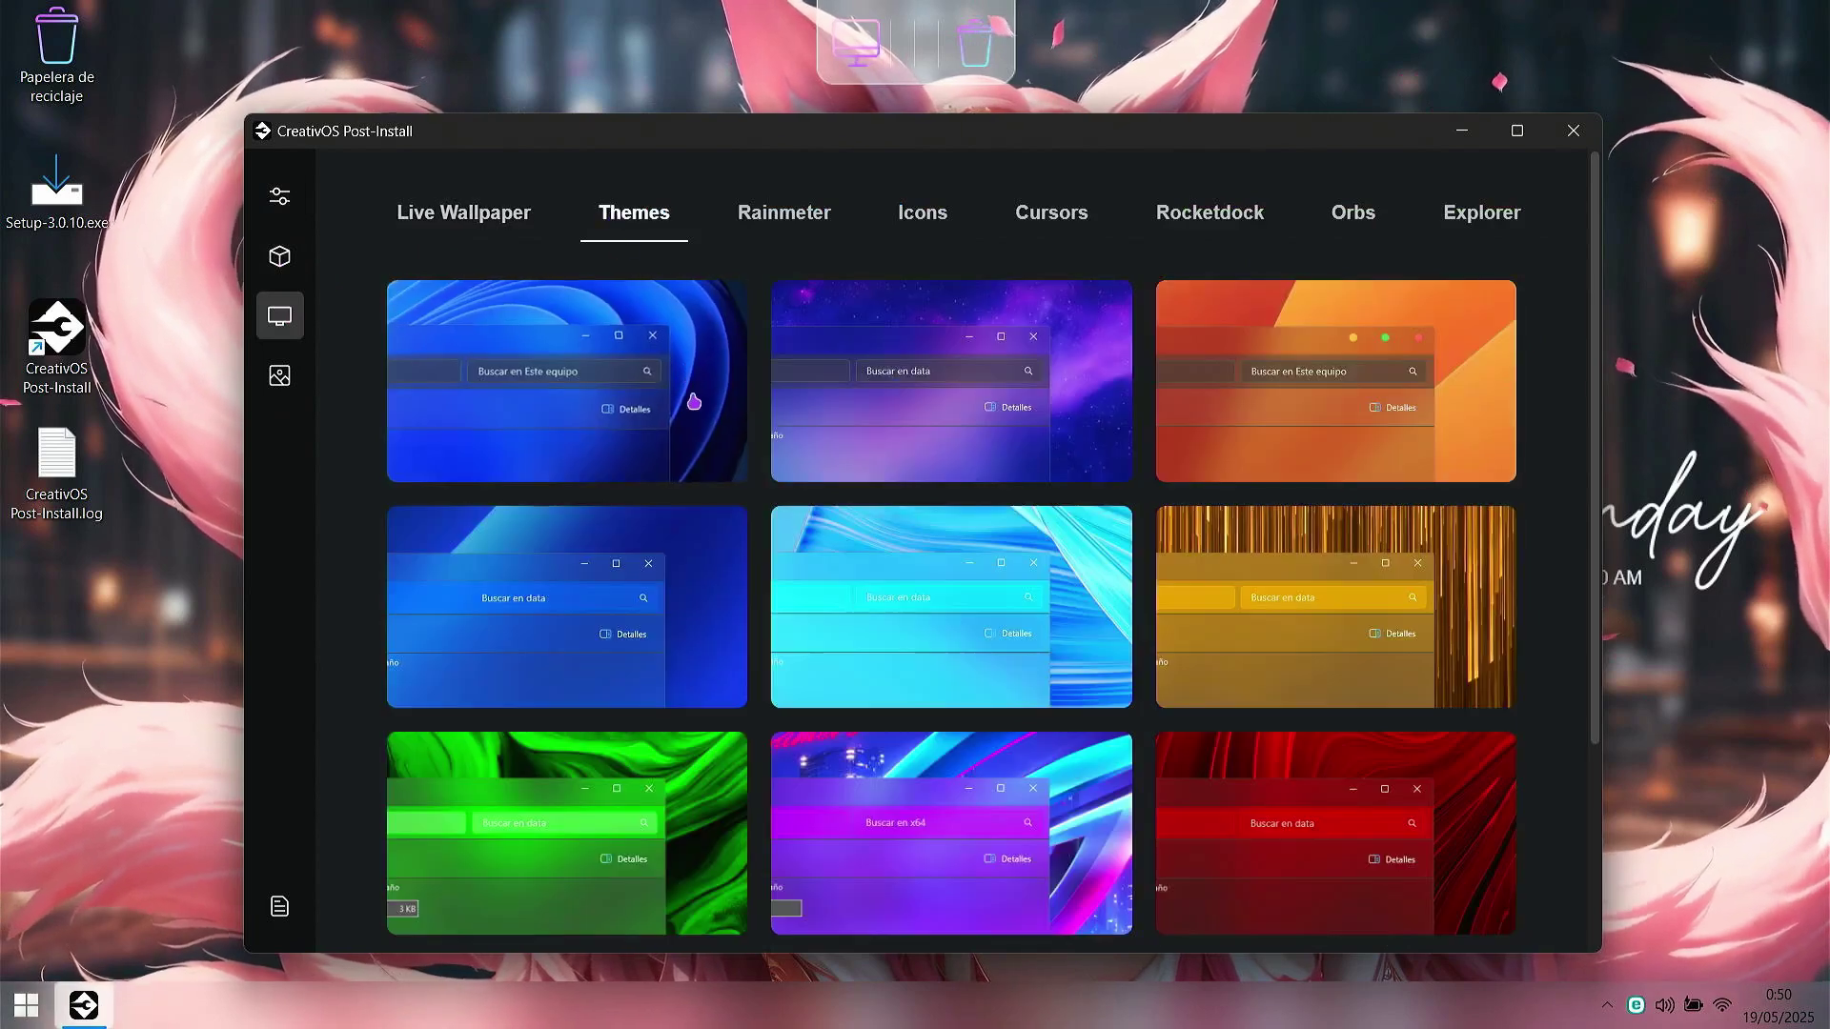
scroll(762, 419, down, 8)
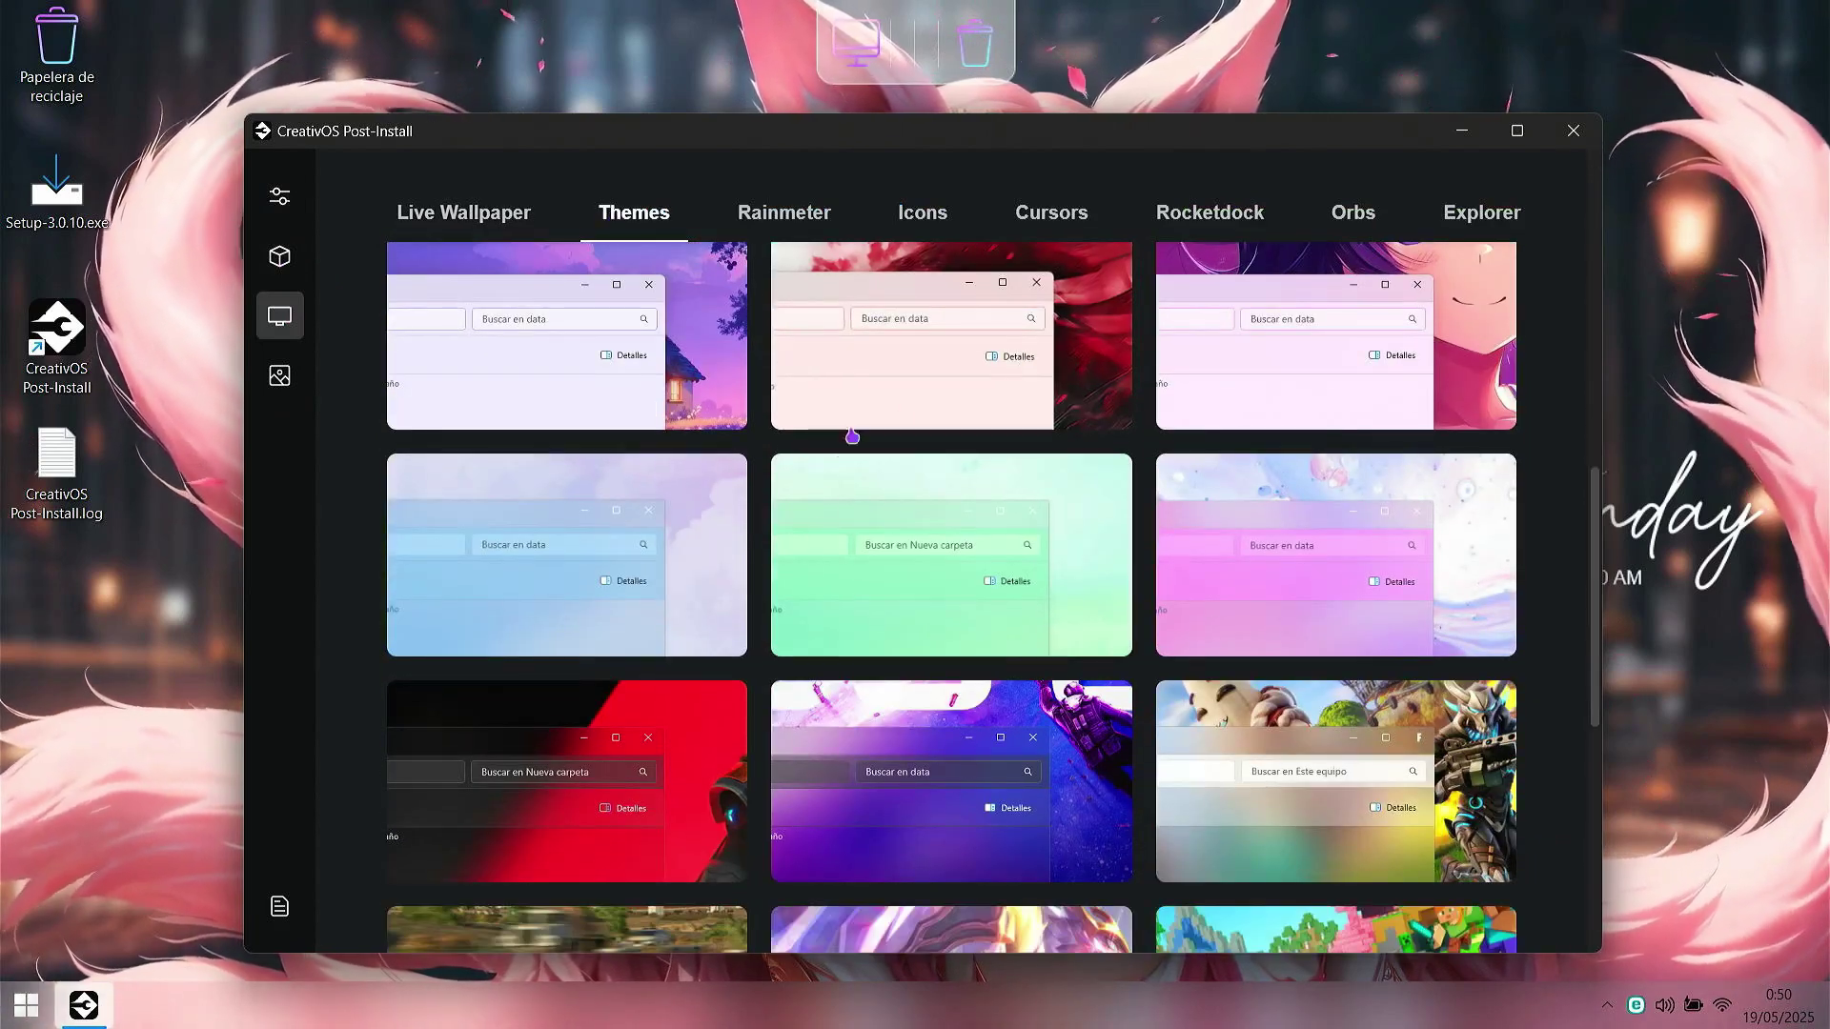
scroll(852, 436, down, 2)
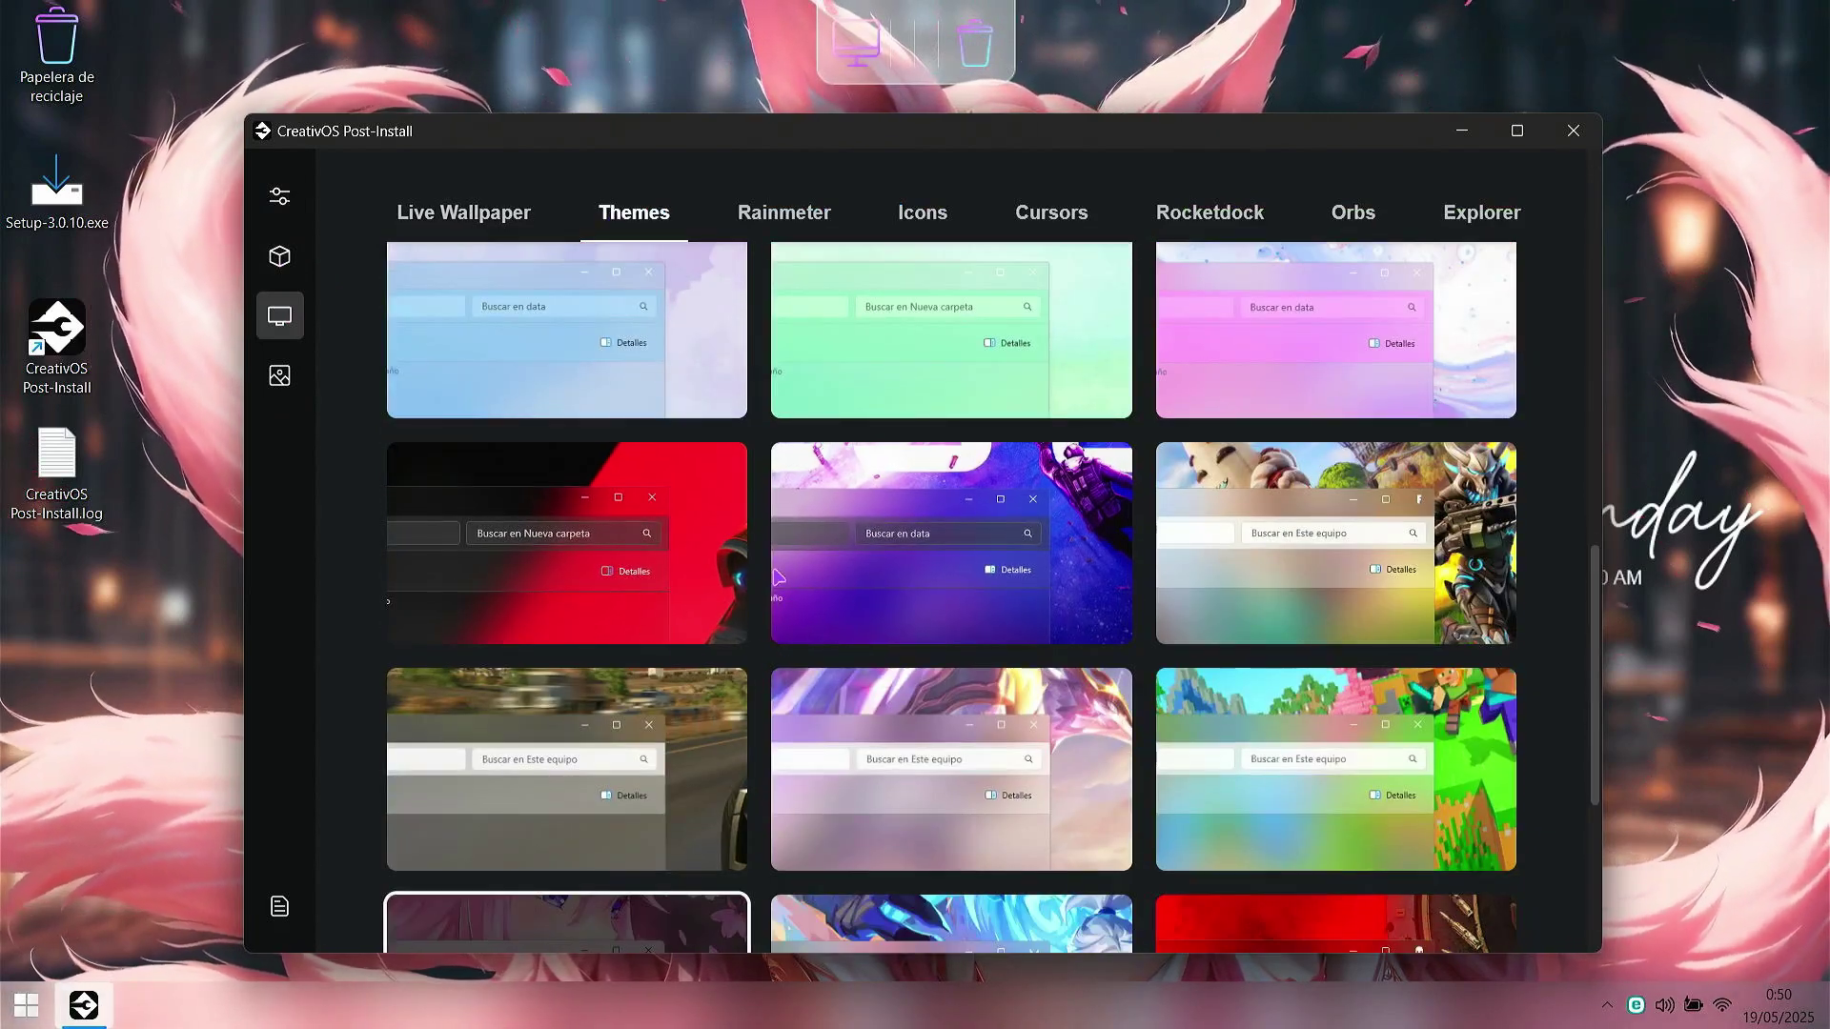
Step: Check the desktop's hidden tray icons for Wallpaper Engine and return to the CreativOS Post-Install themes
click(1465, 133)
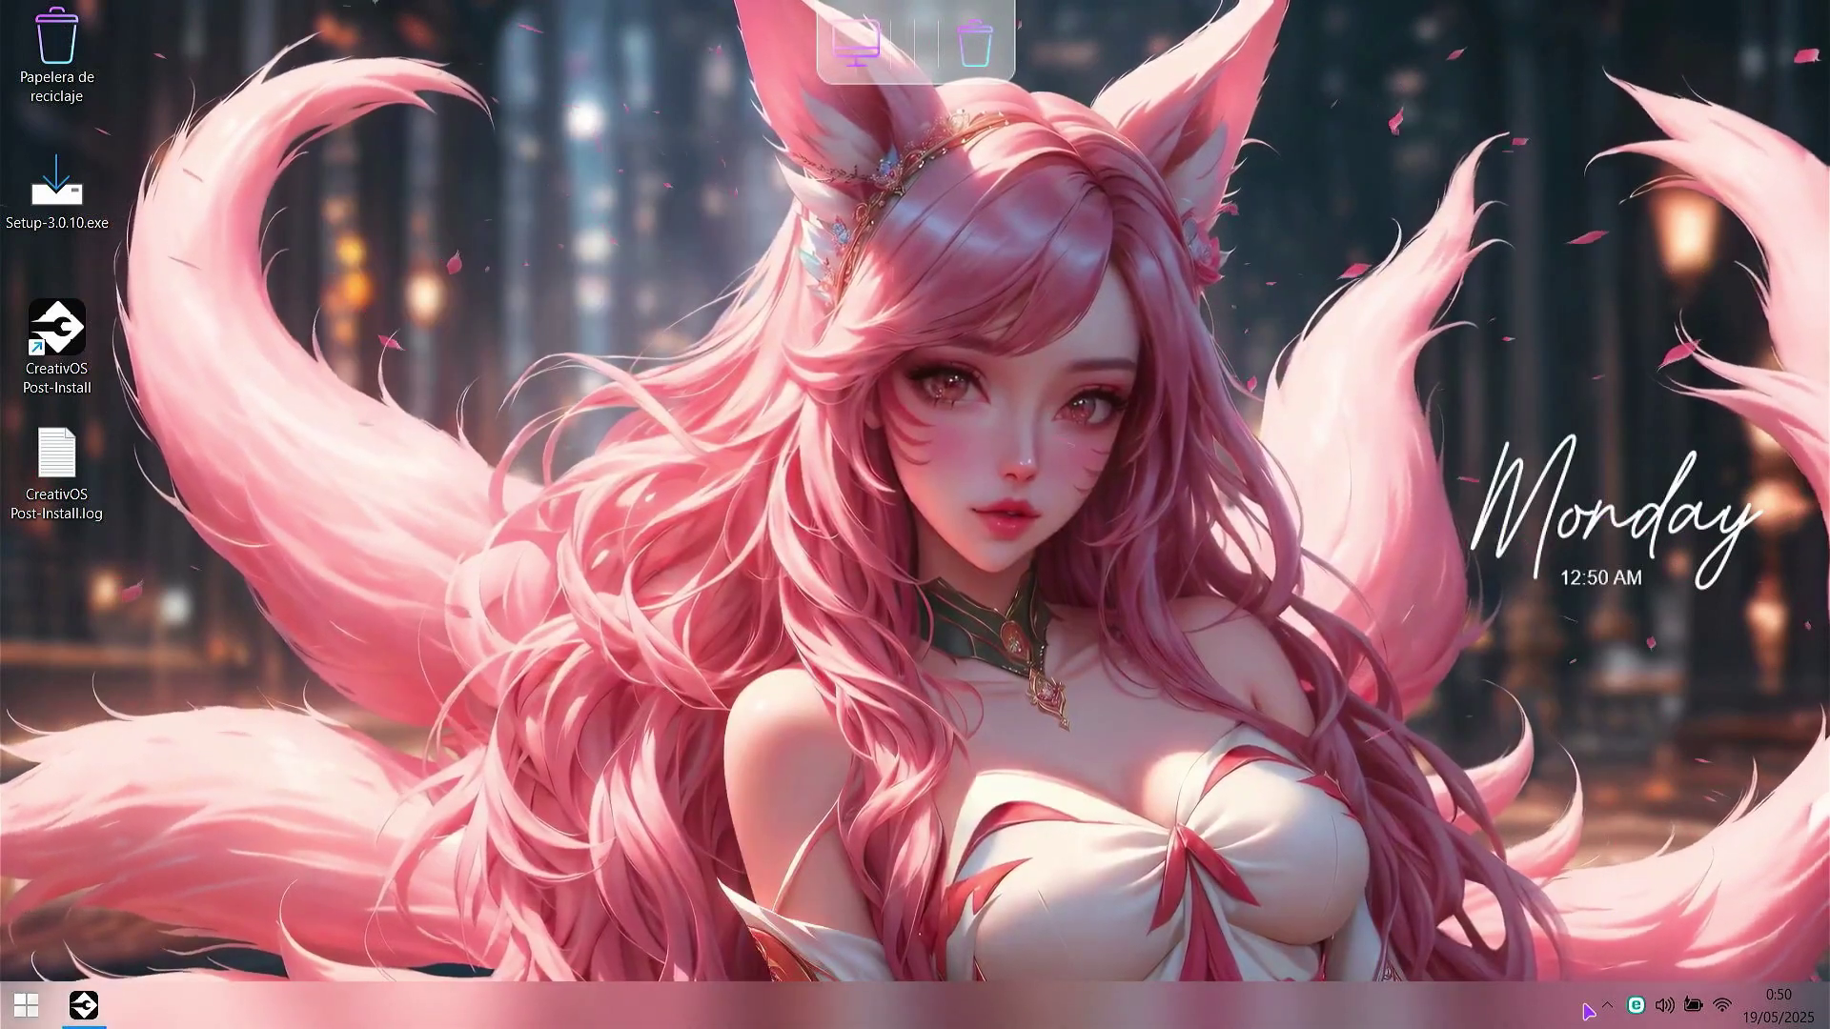
click(1607, 1005)
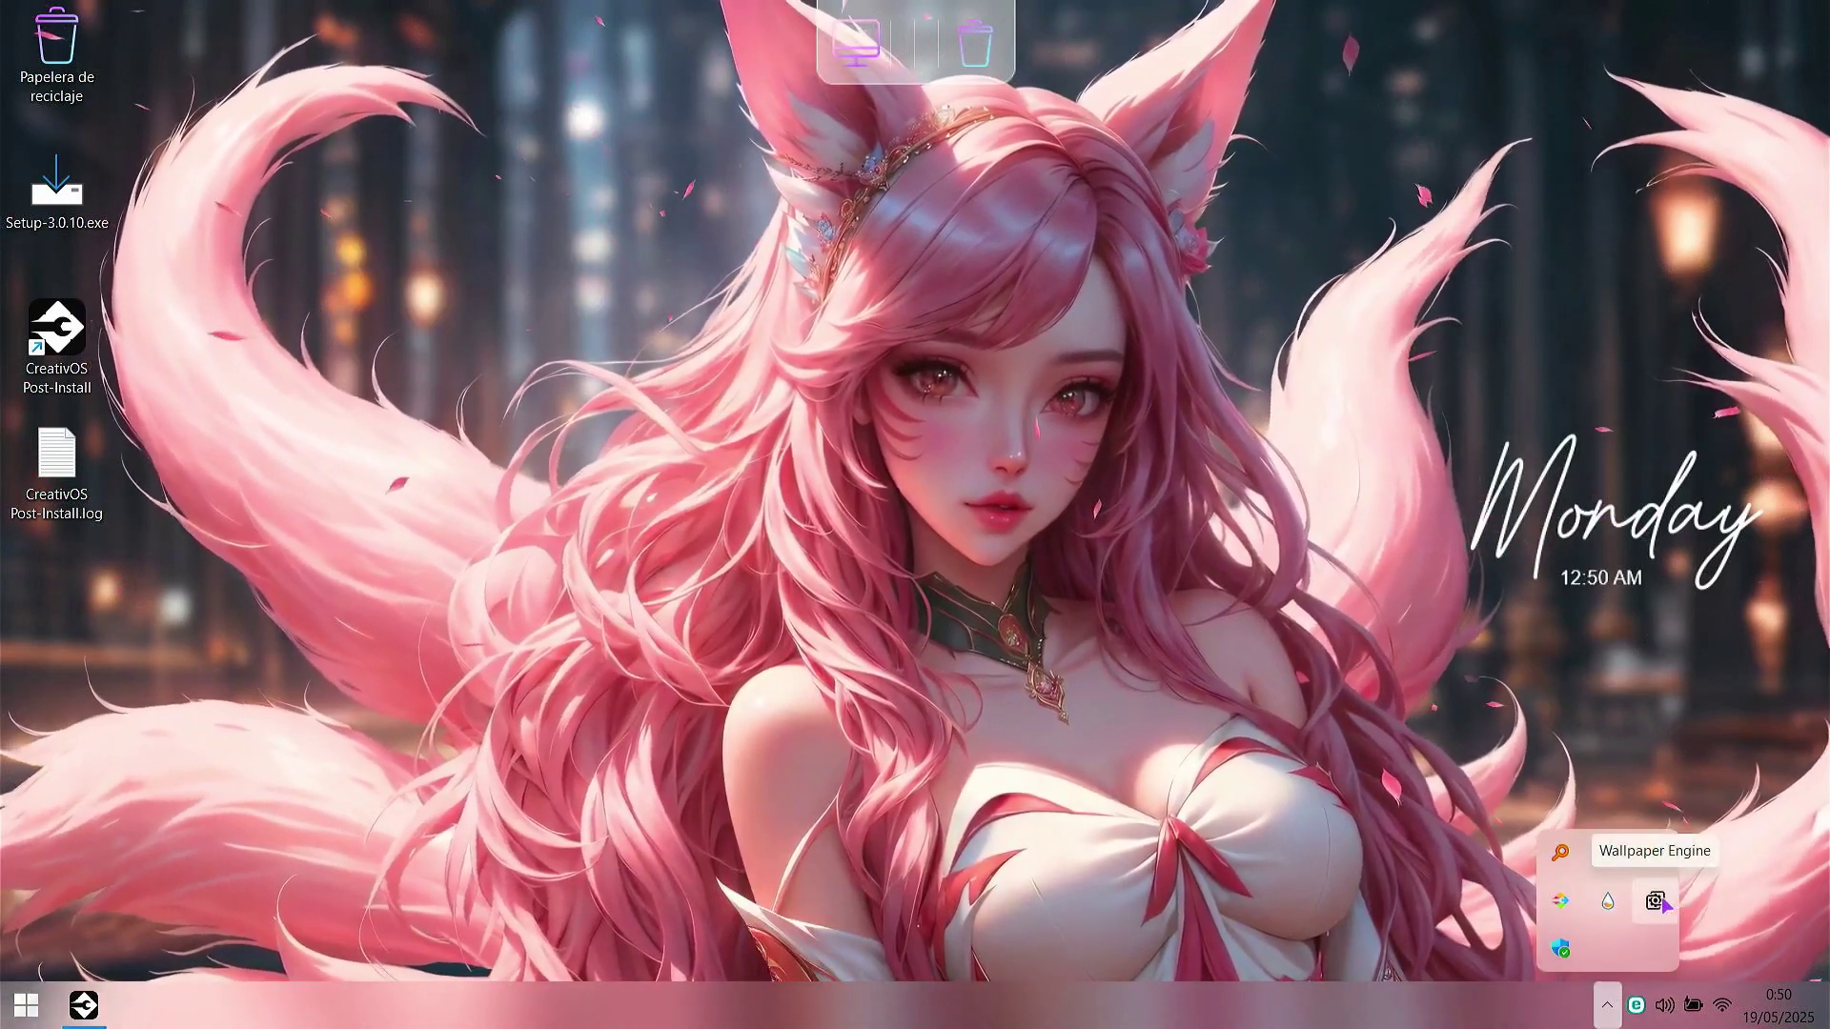
click(84, 1005)
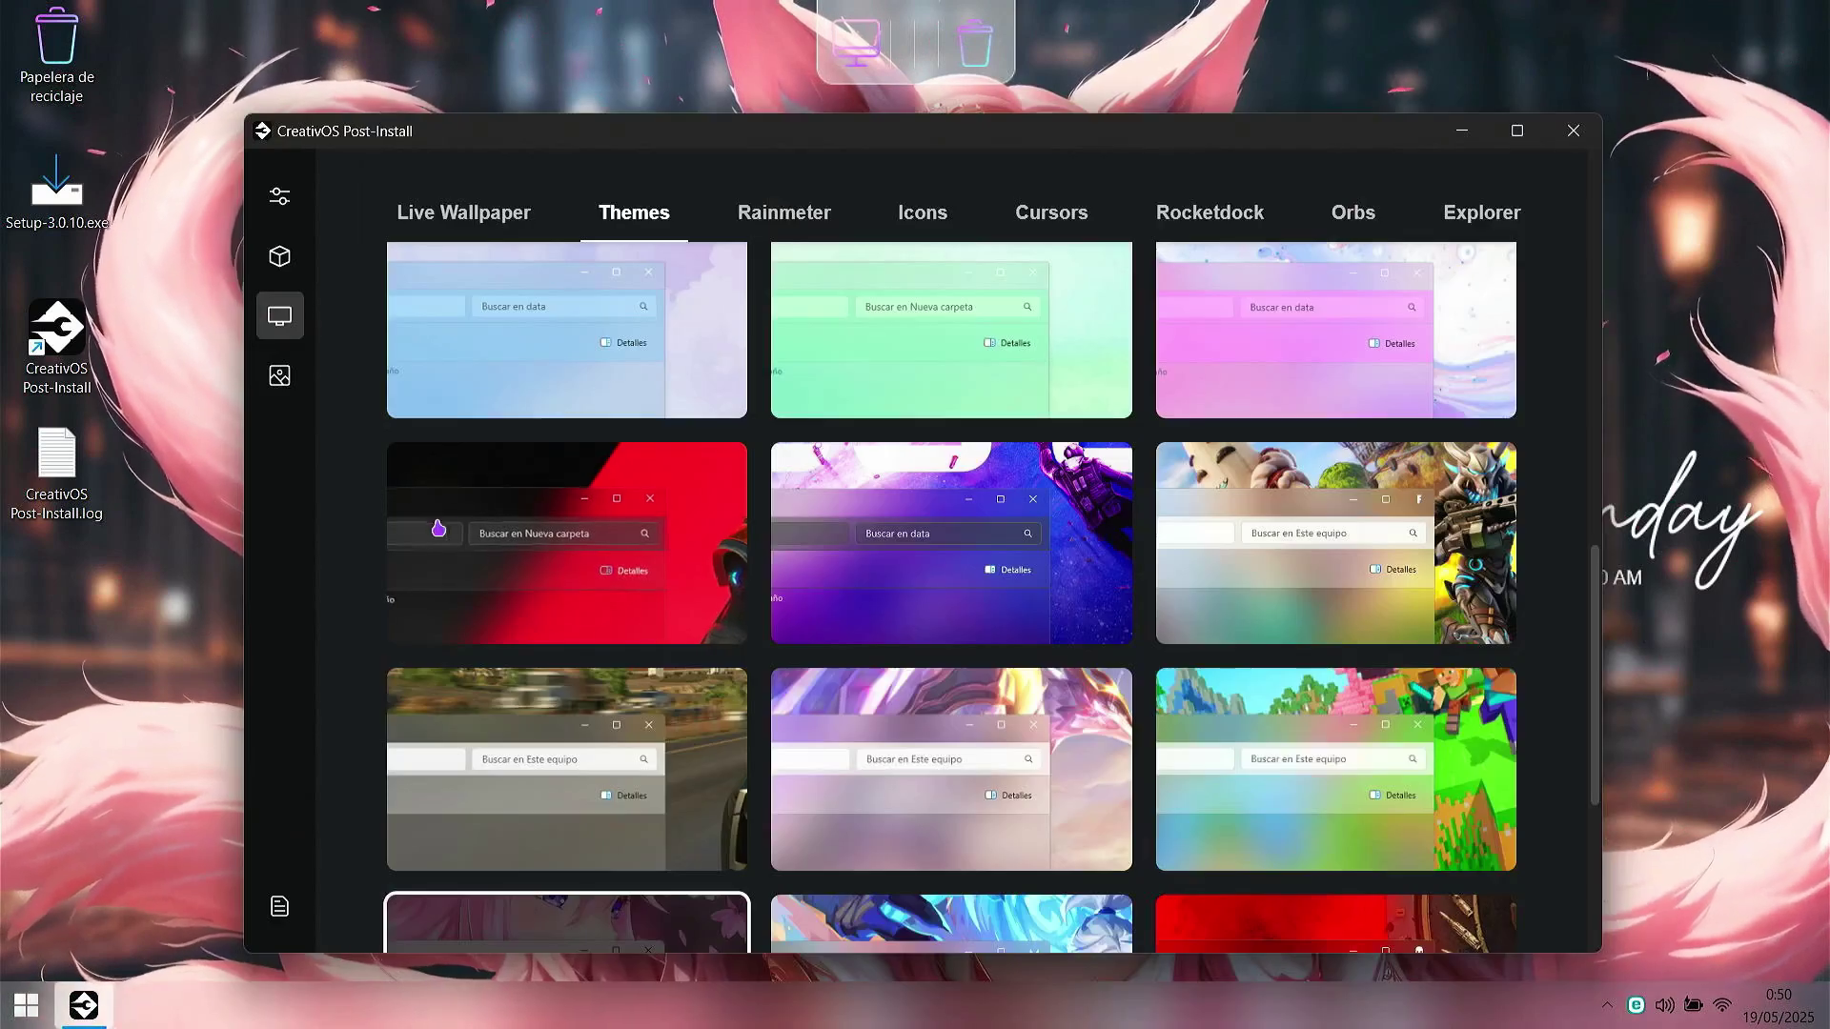
Step: Choose the pale purple crystal theme with the translucent window and check the Rocketdock selection
scroll(951, 591, down, 3)
click(974, 467)
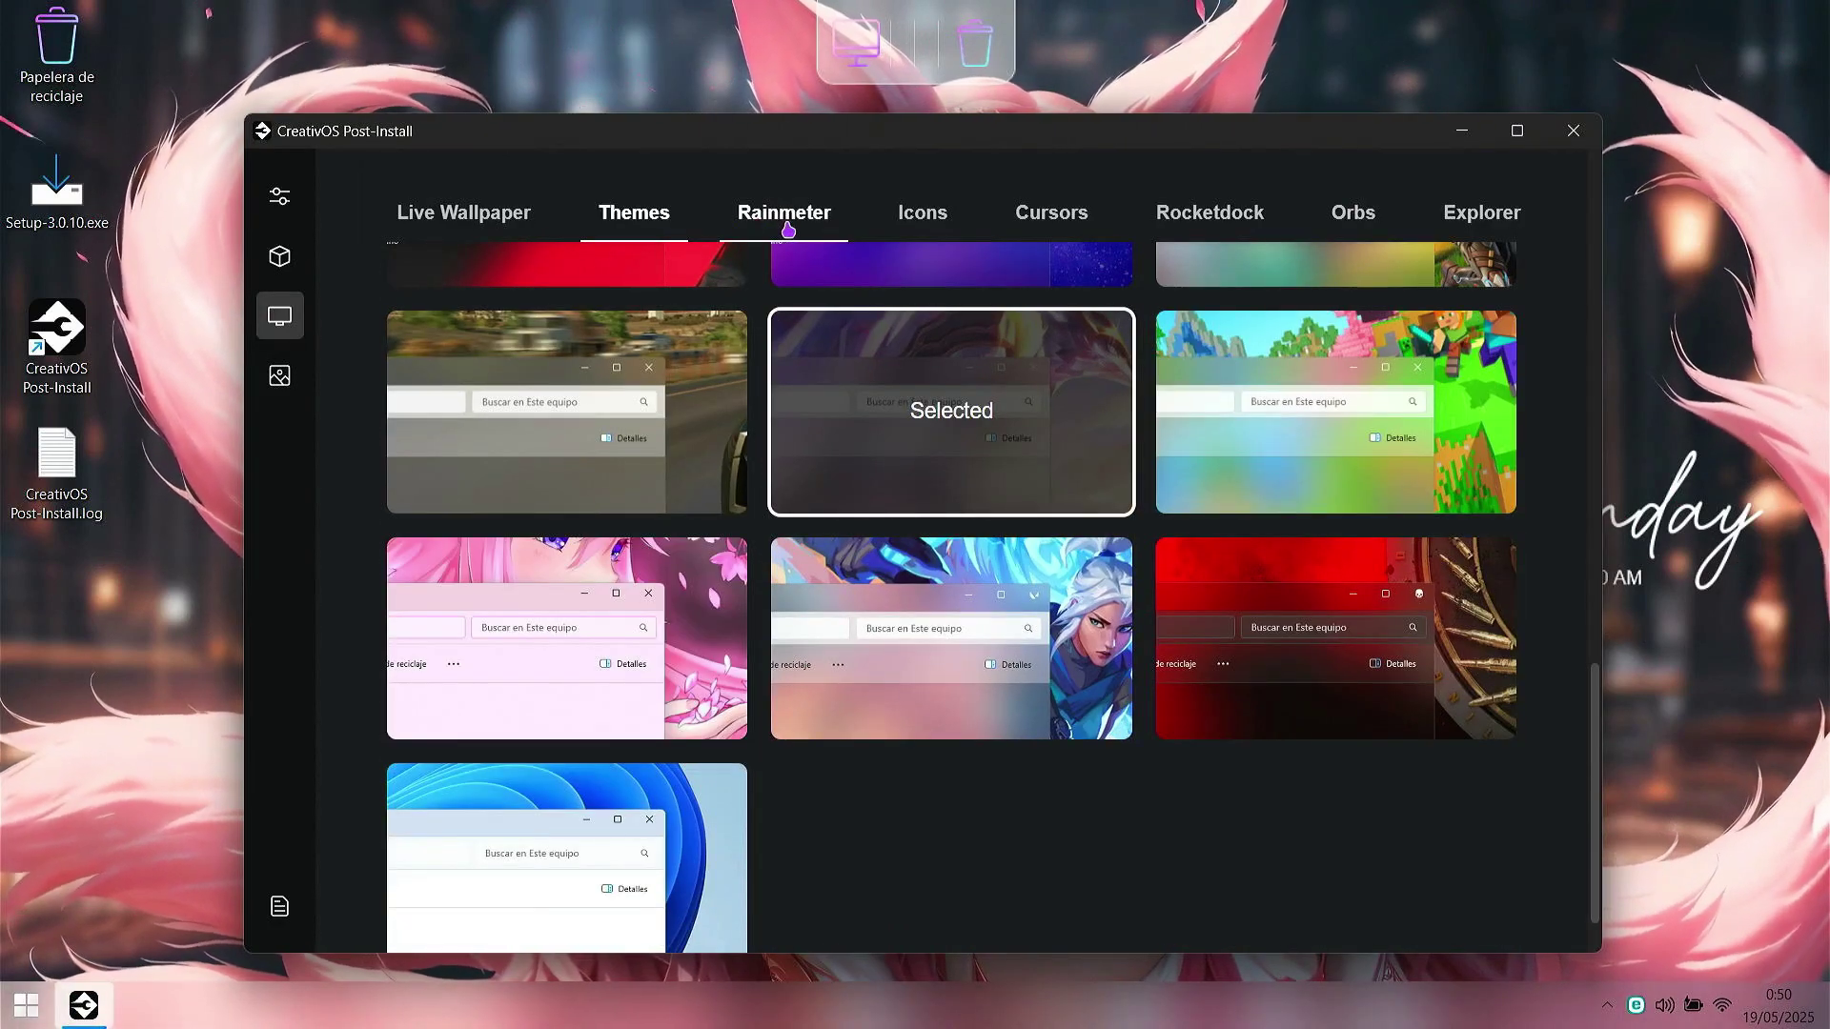
click(1246, 214)
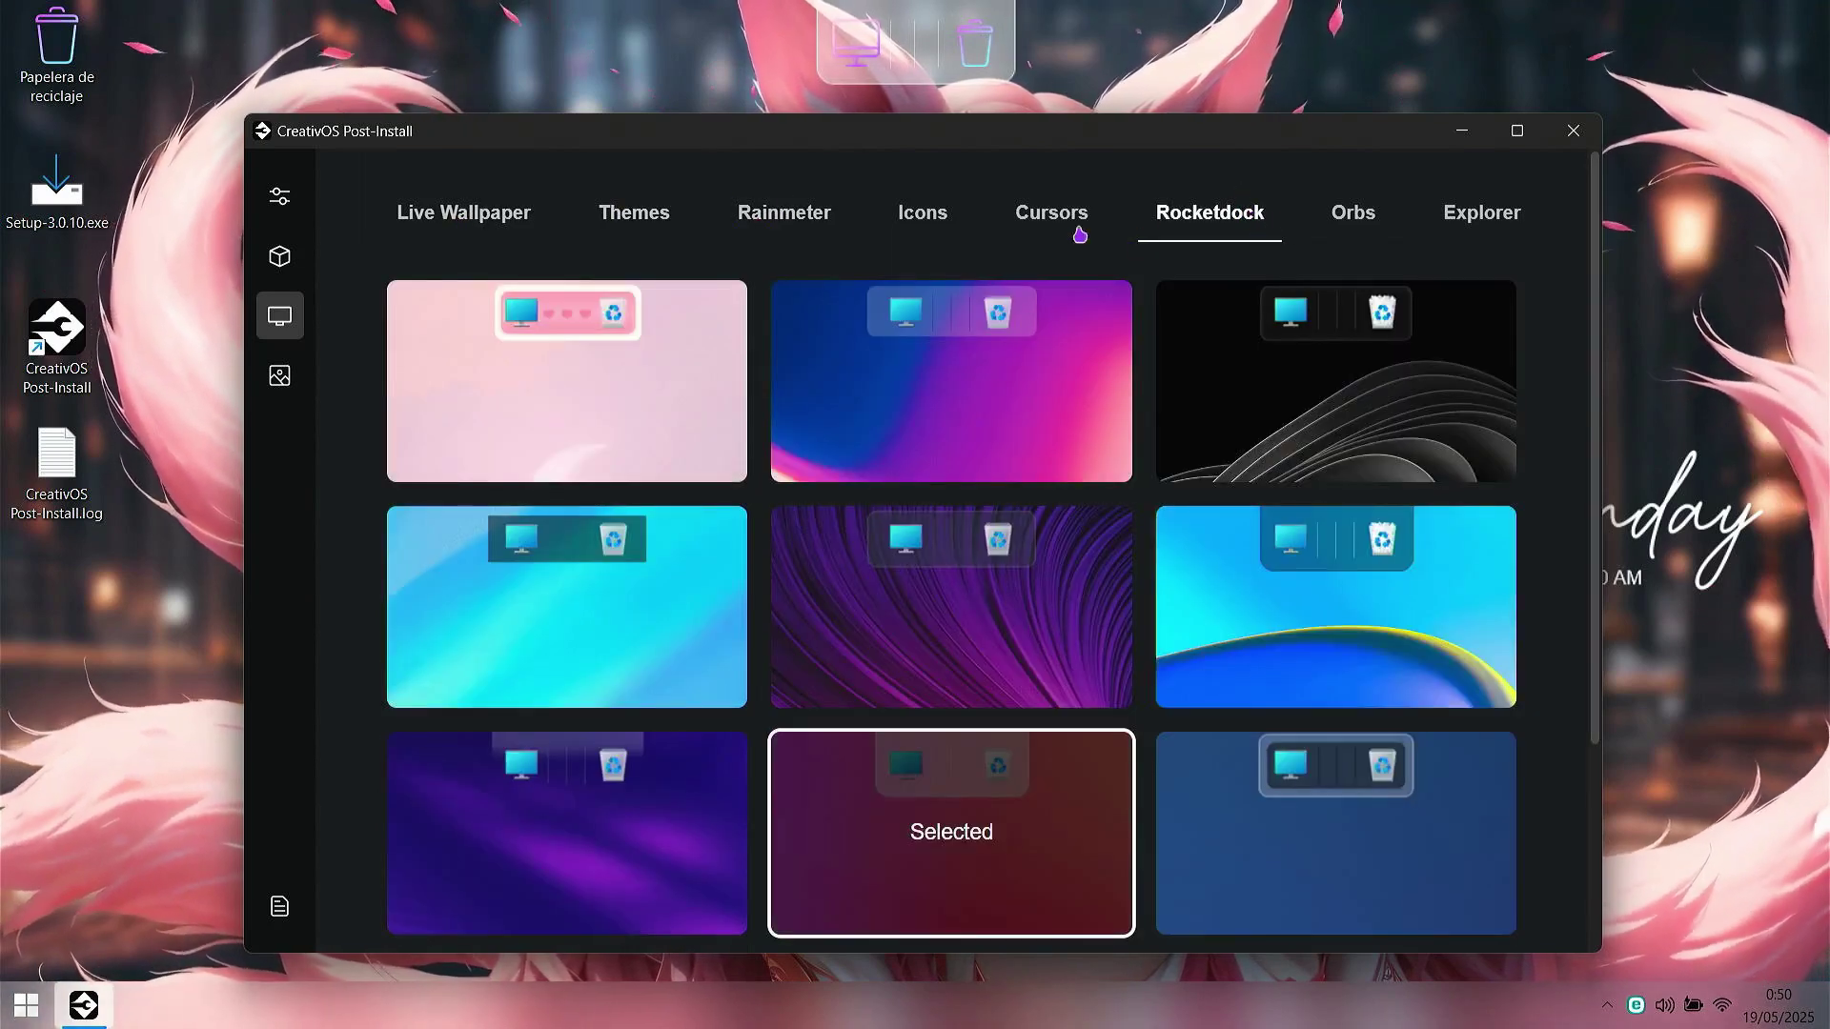
Step: Remove the wallpaper, Rainmeter, icons, cursors, Rocketdock and orb selections from the overview, then apply only the theme
click(279, 905)
scroll(550, 681, down, 2)
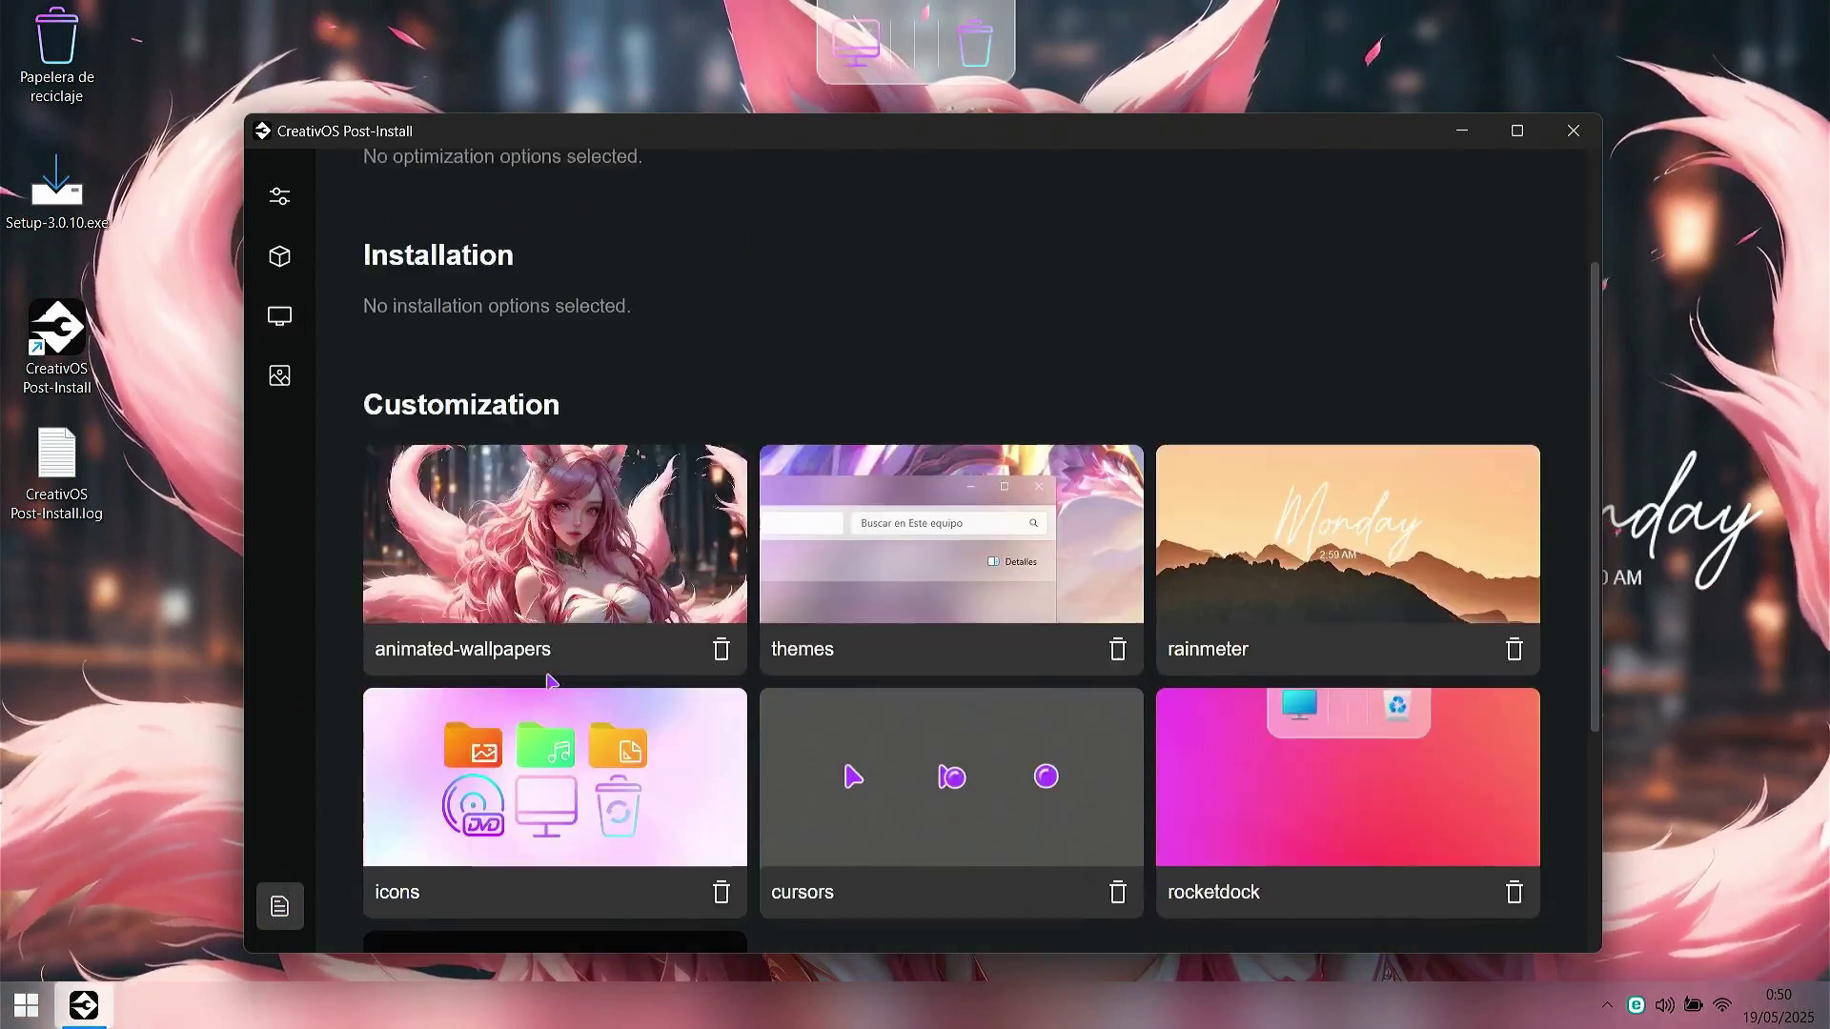
scroll(550, 681, down, 2)
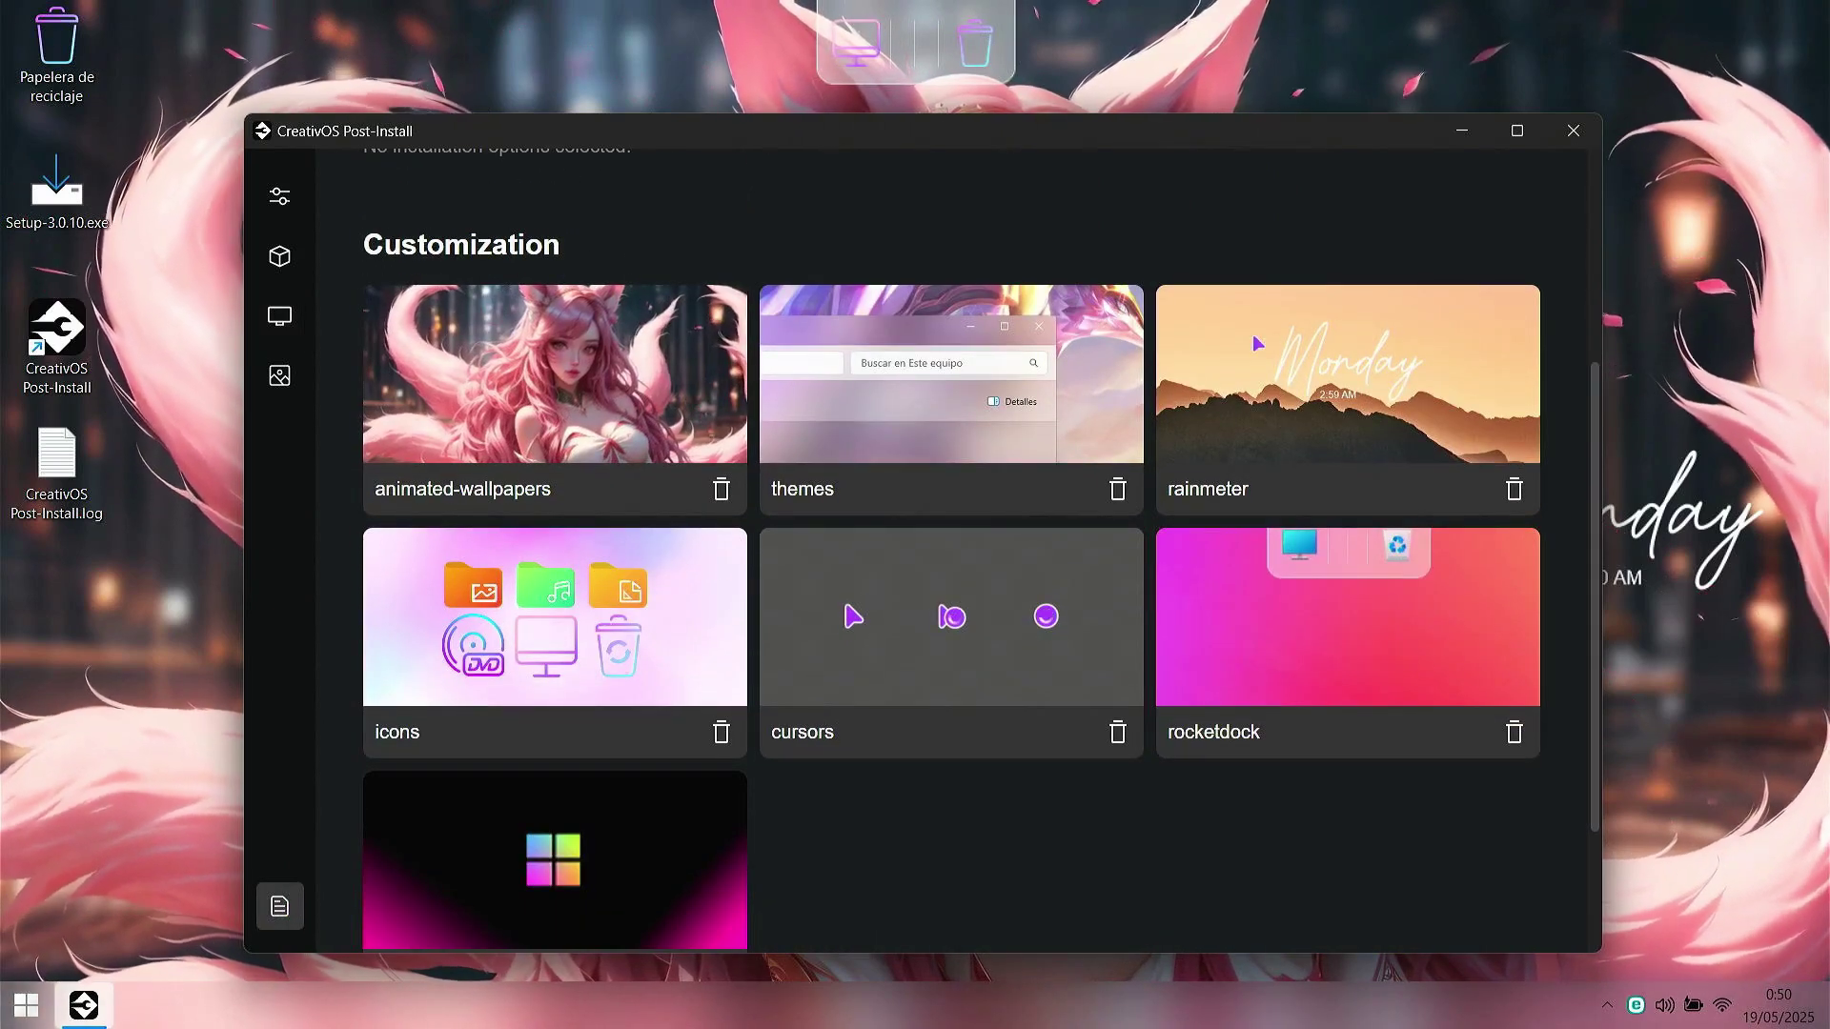
scroll(1257, 343, up, 1)
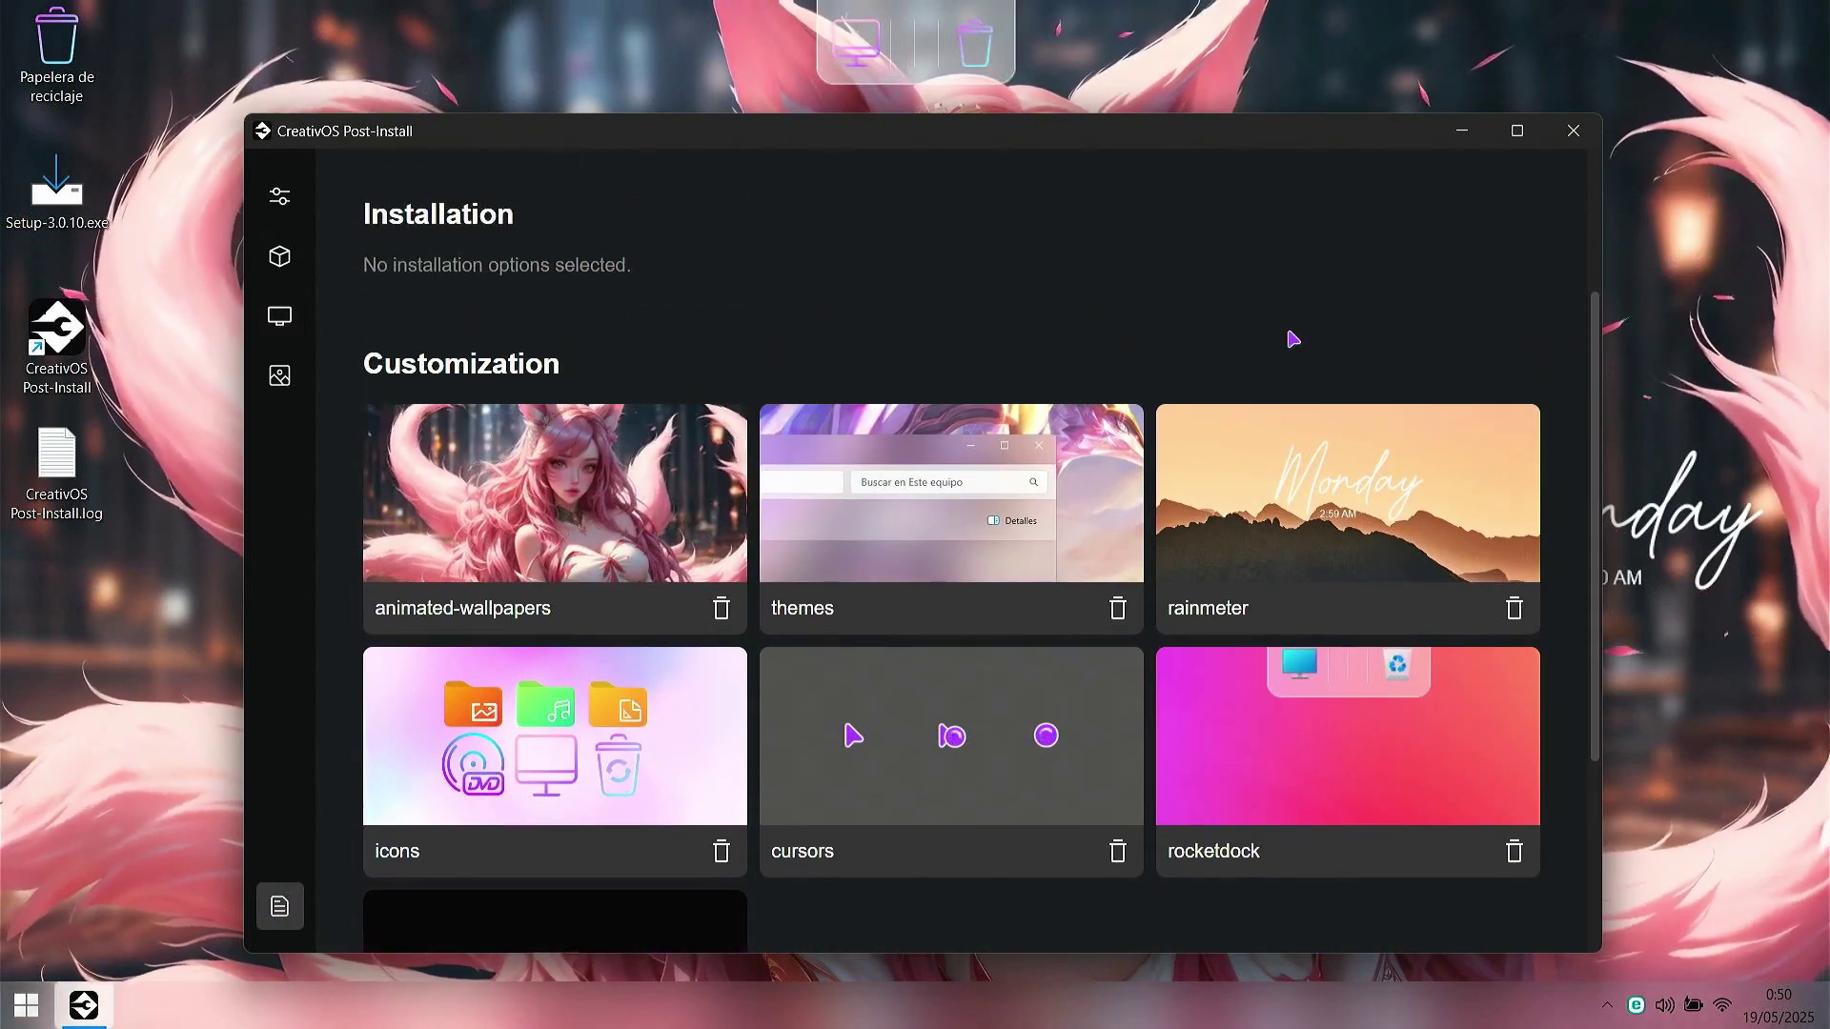
click(721, 610)
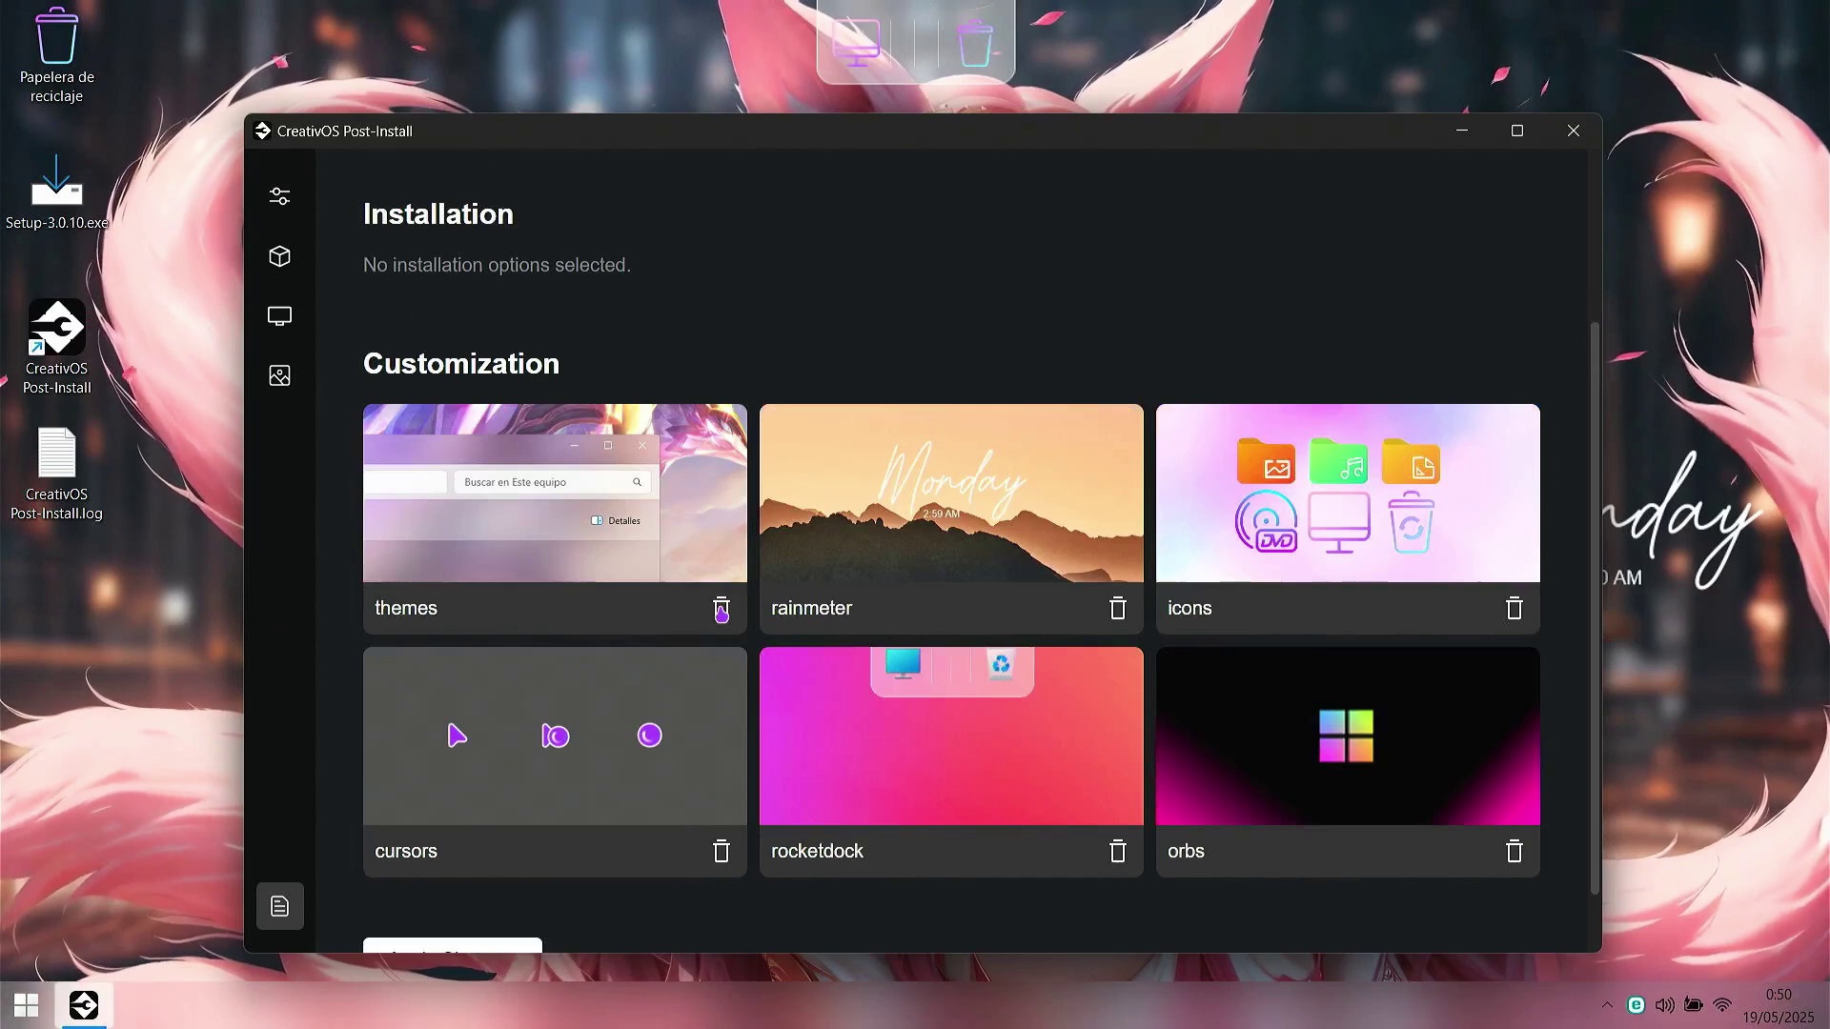
click(1118, 610)
click(1118, 610)
click(1118, 610)
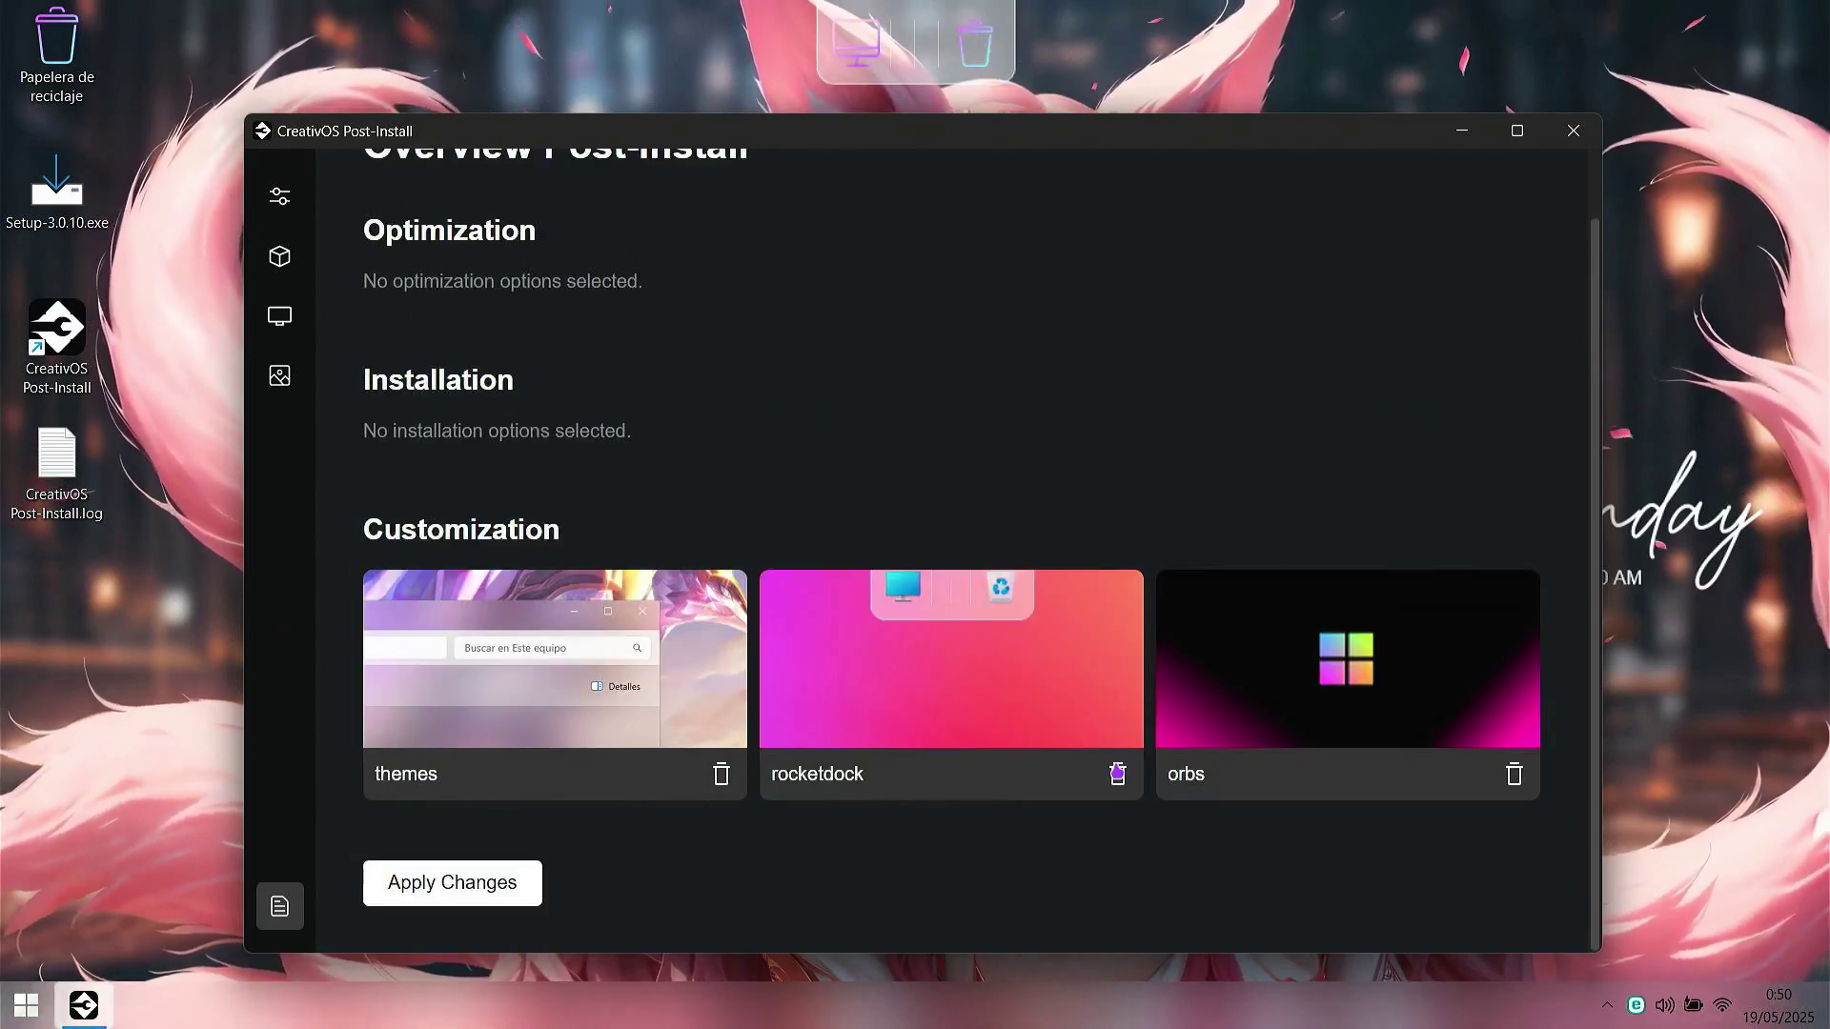
click(1118, 774)
click(1118, 774)
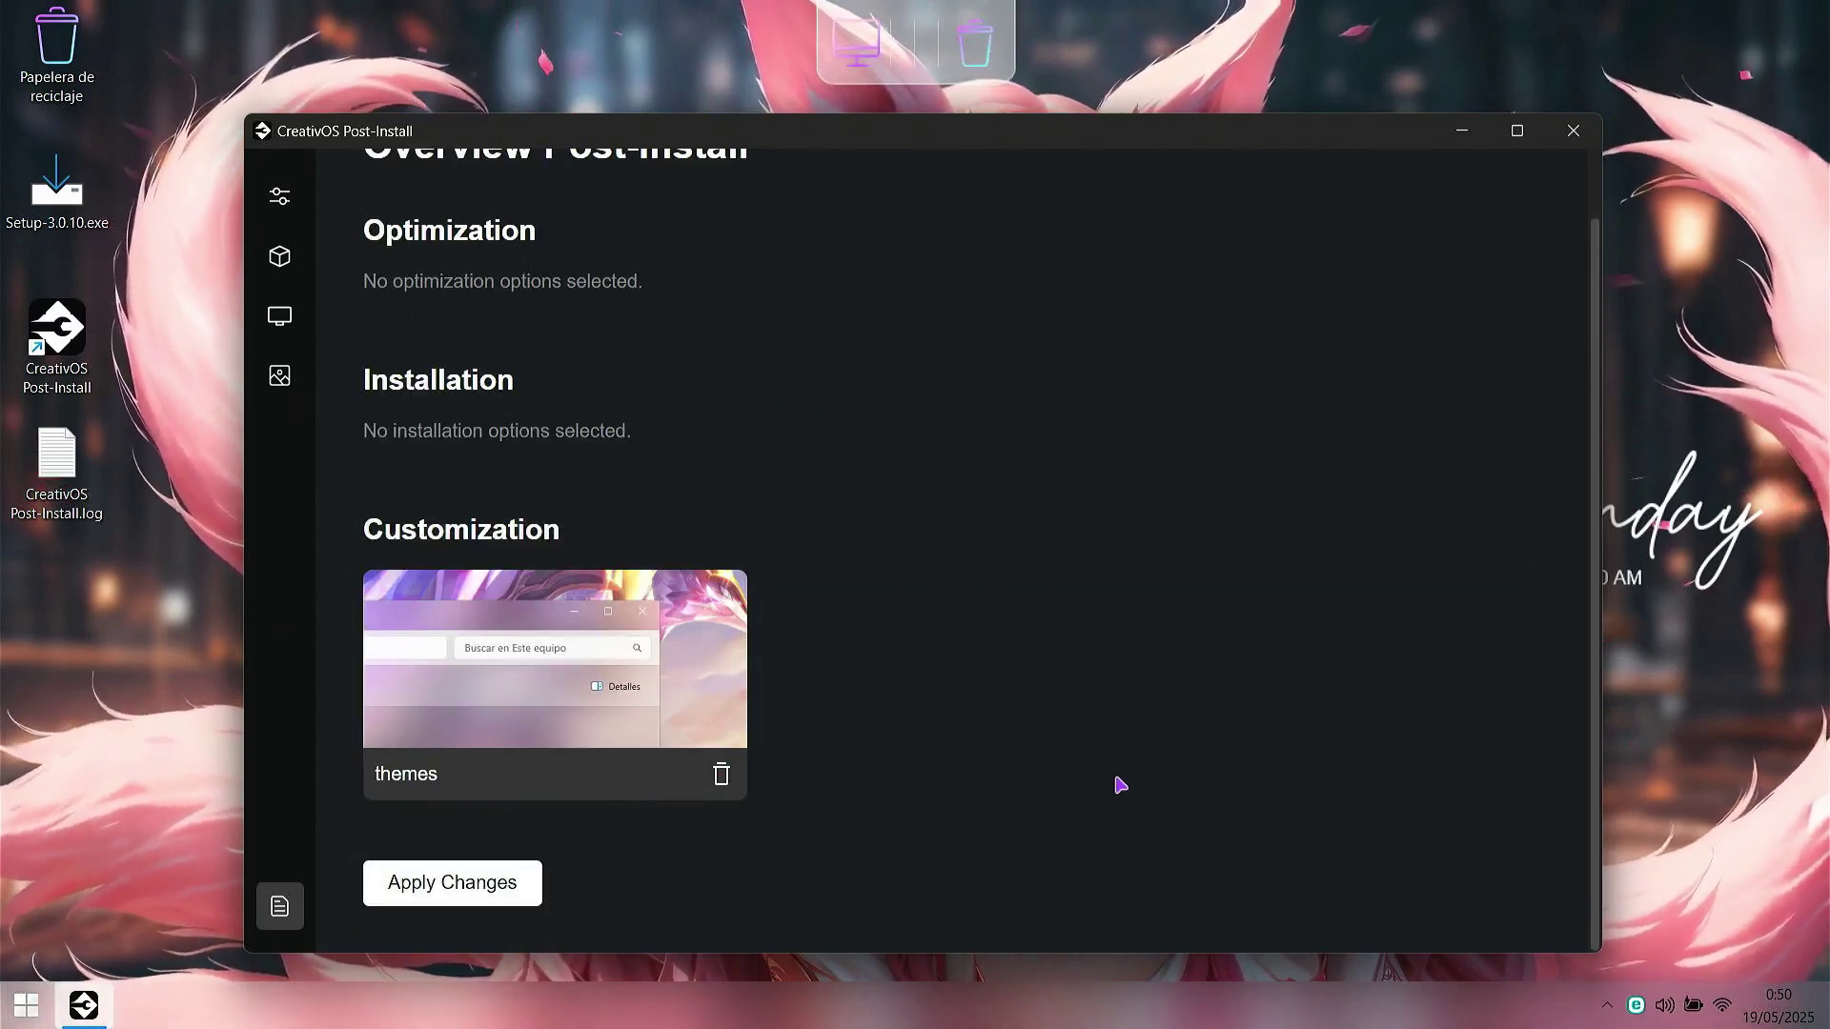
click(426, 886)
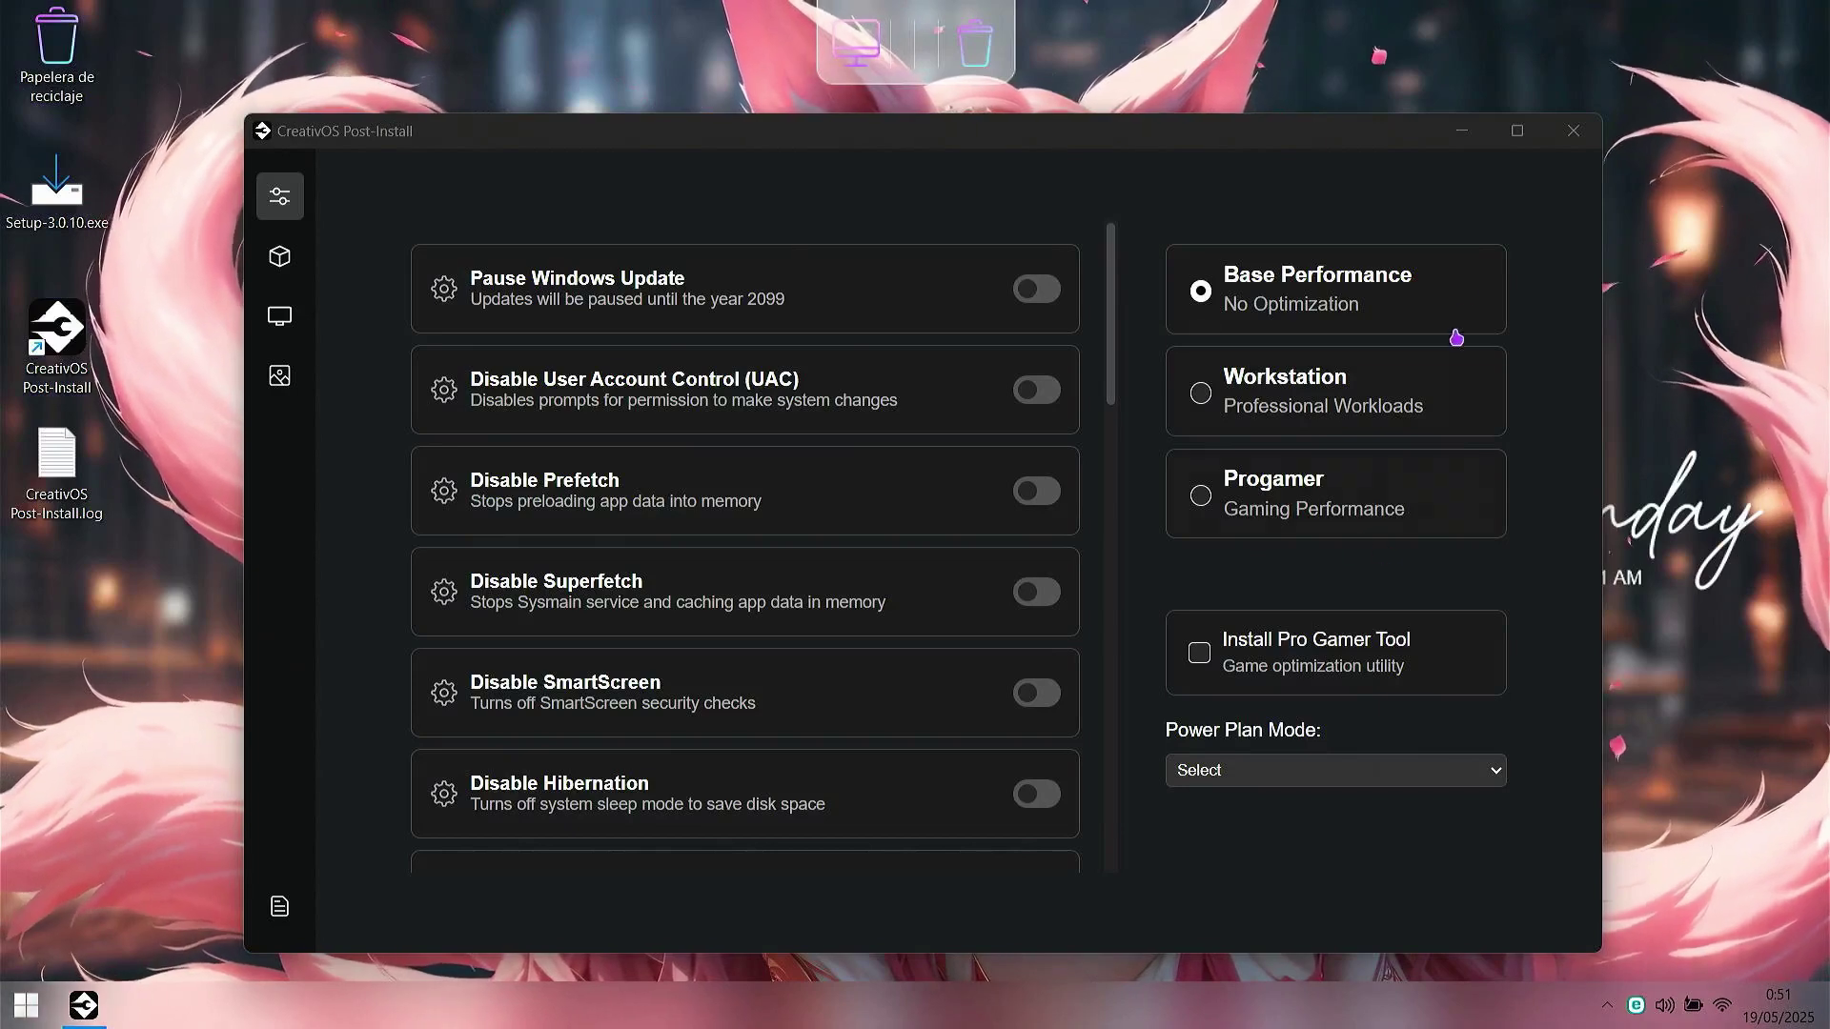
Step: Quit Wallpaper Engine from the desktop's hidden tray icons and open This PC to check the new theme
key(super+d)
click(1605, 1006)
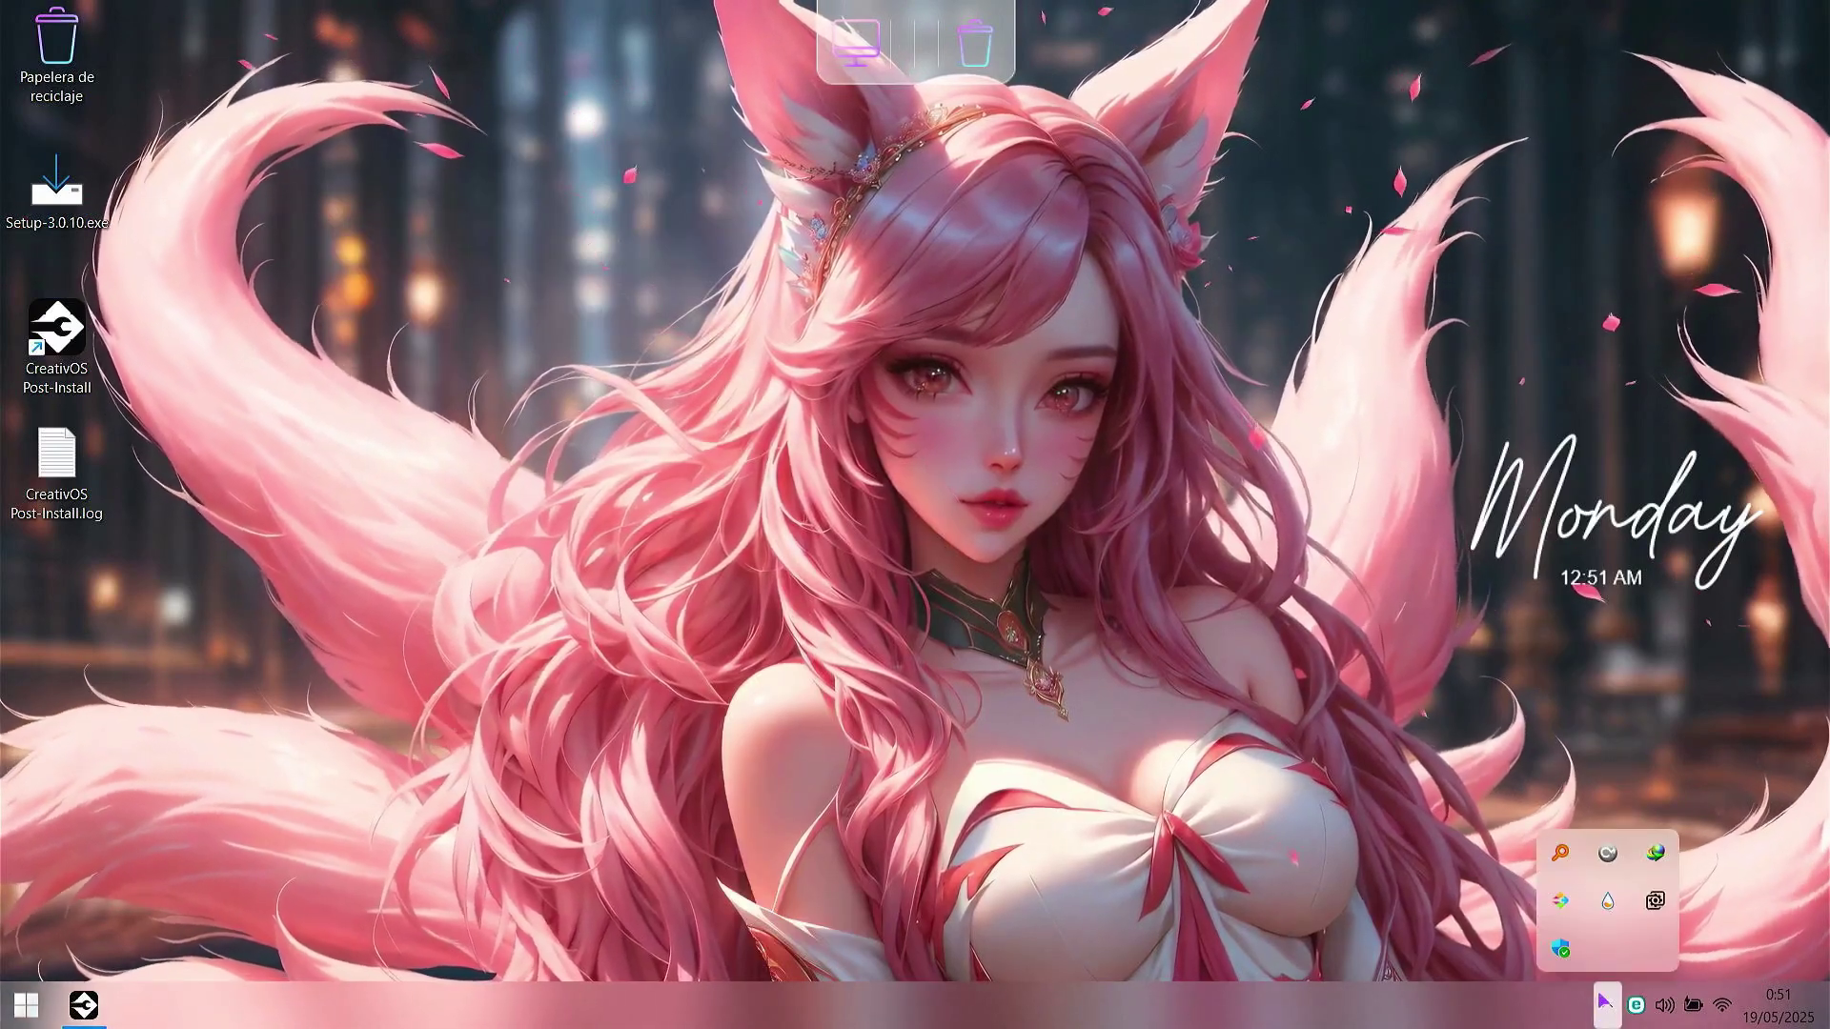
right_click(1656, 900)
click(1673, 897)
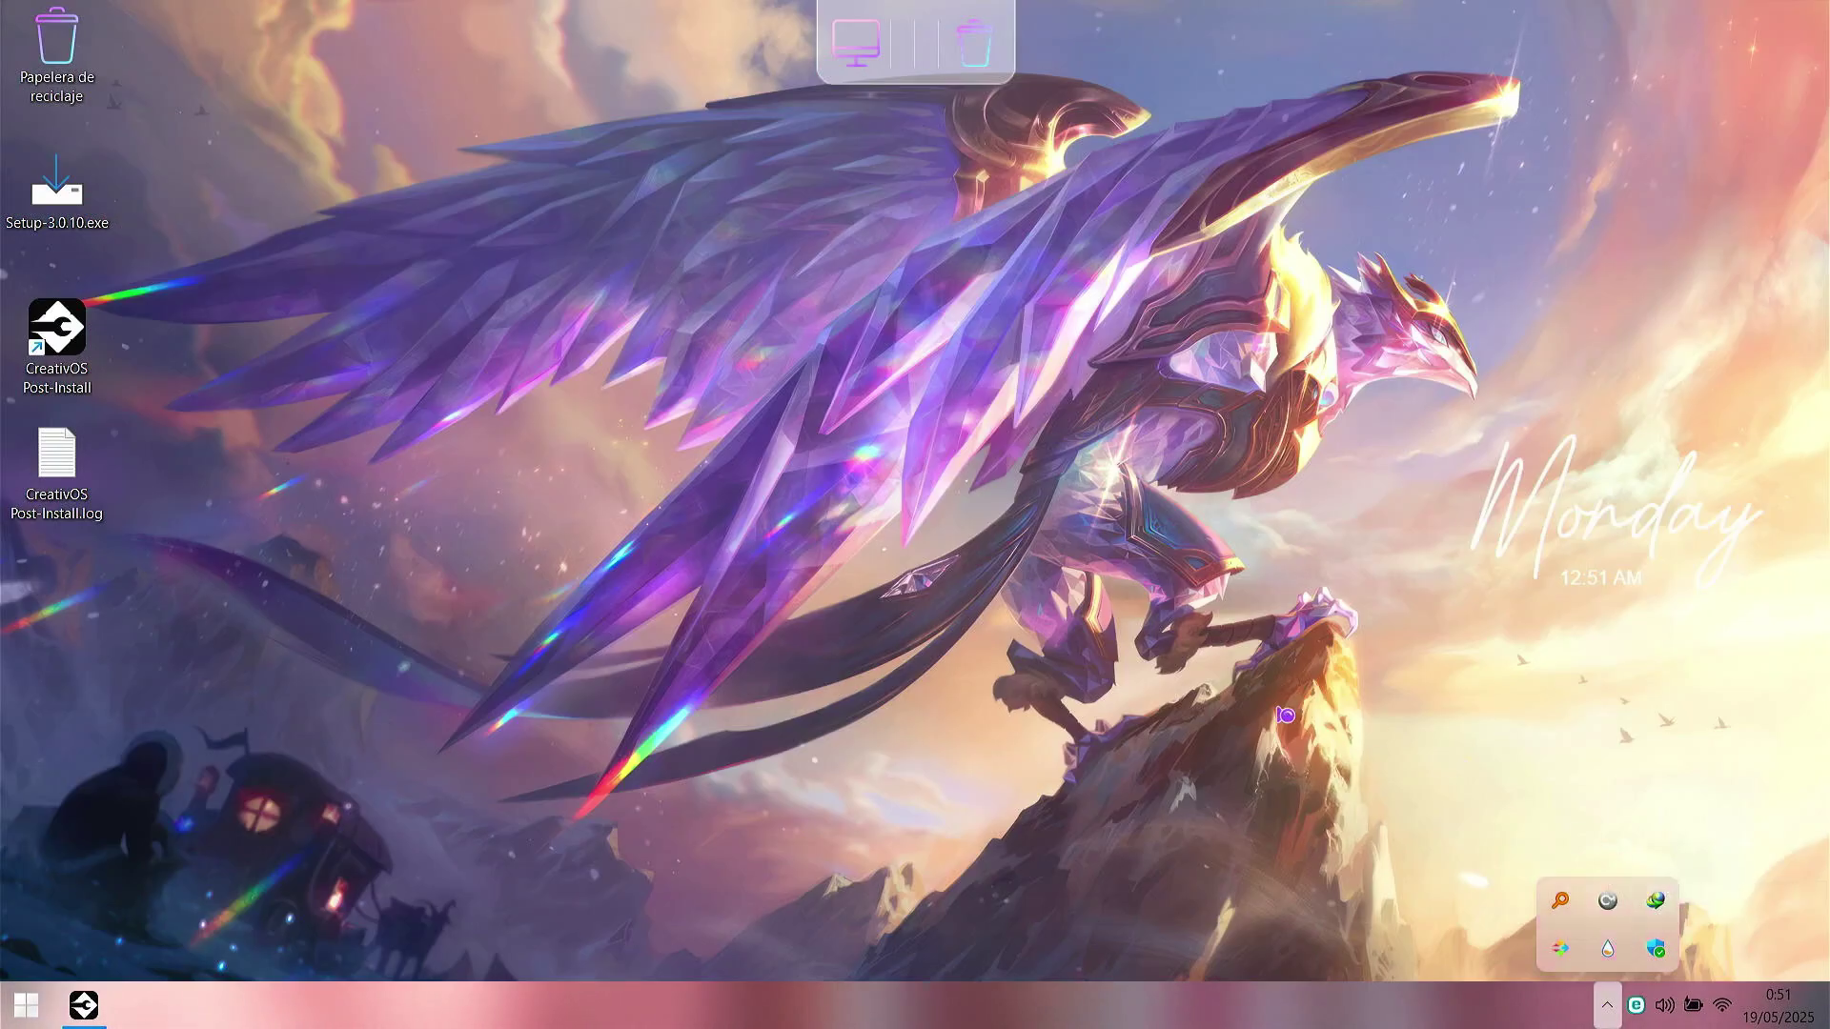
click(863, 67)
mouse_move(997, 238)
mouse_down()
mouse_move(1000, 280)
mouse_move(965, 235)
mouse_up()
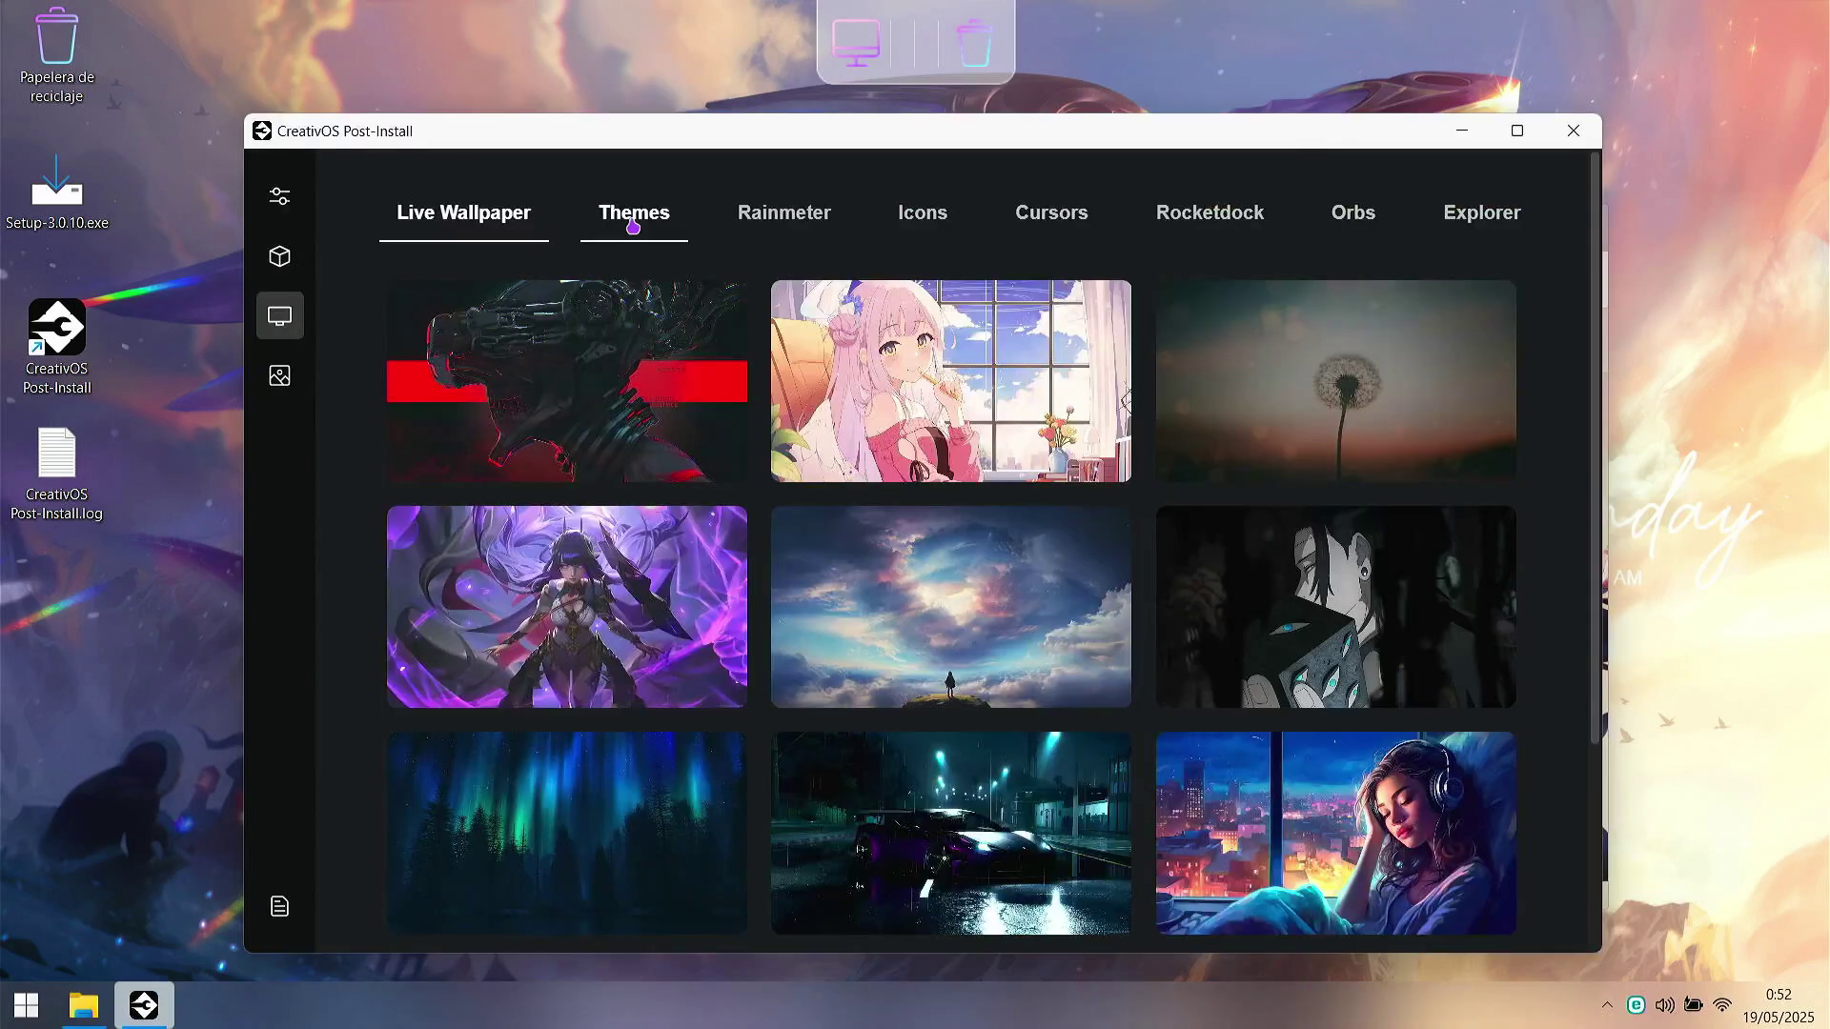
Step: Choose the Minecraft theme from the Post-Install themes and apply it from the overview
click(633, 212)
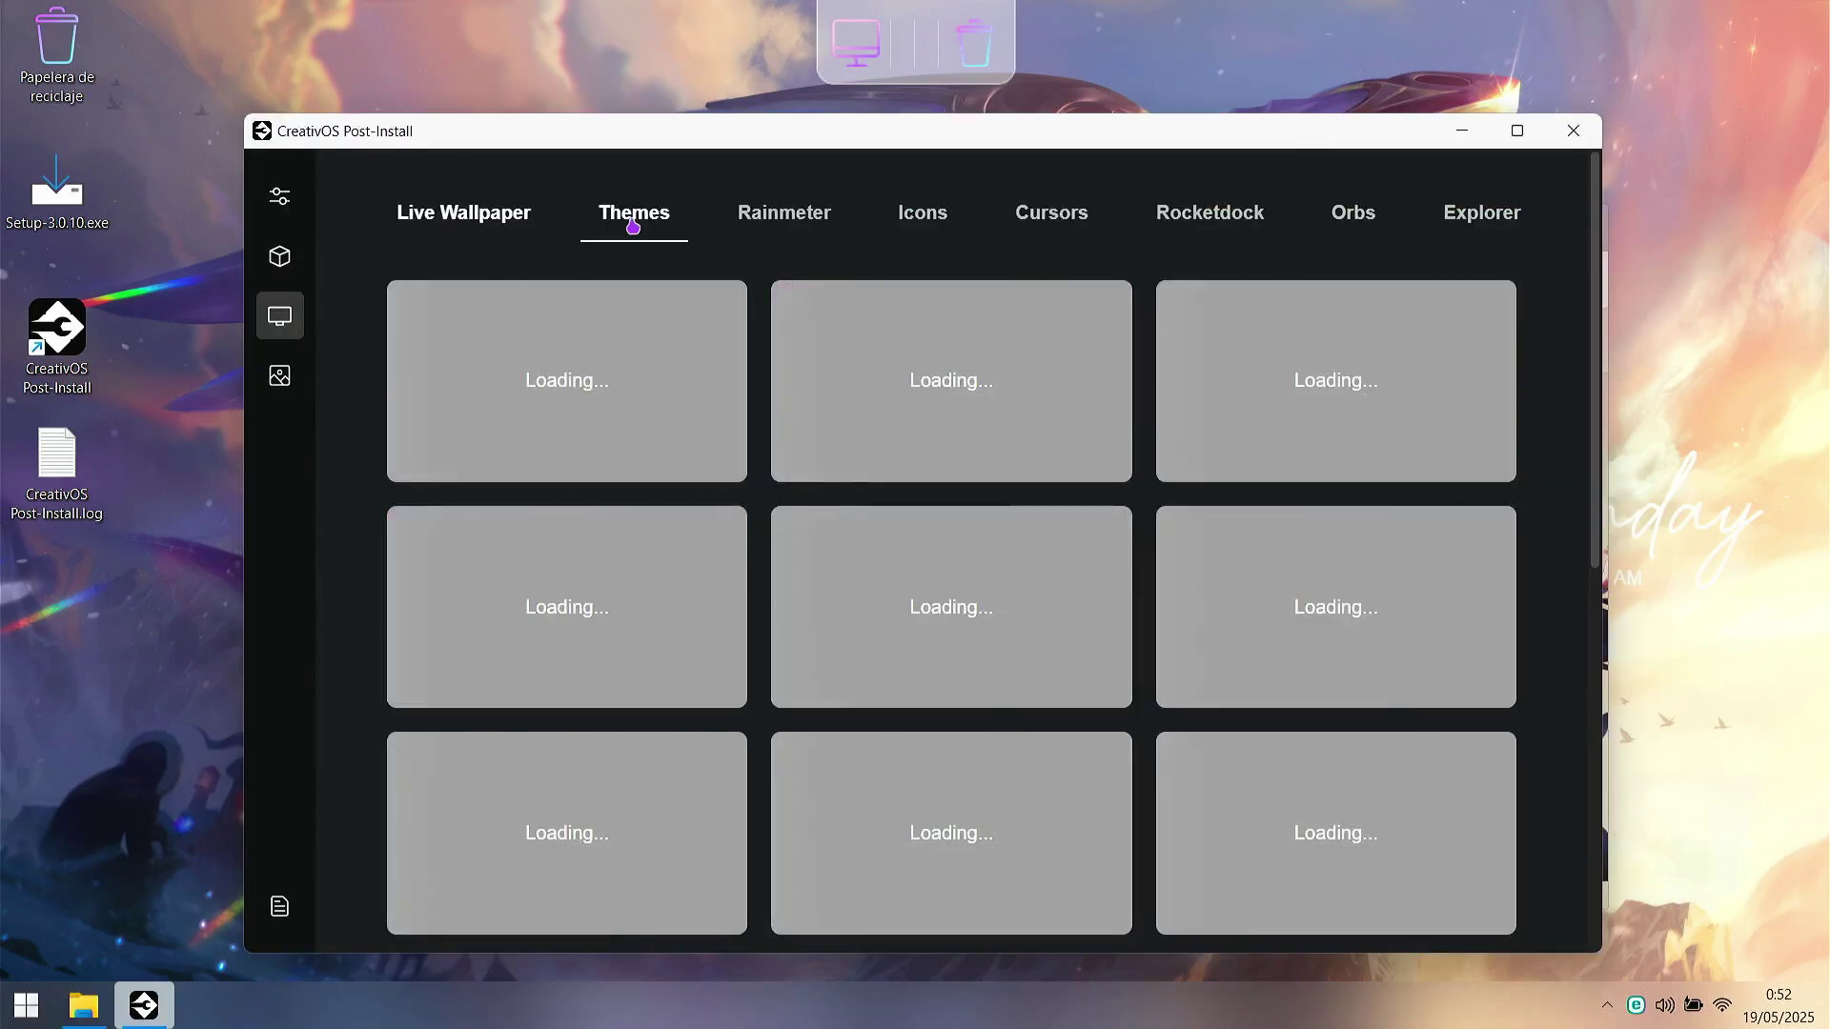
scroll(1084, 498, down, 1)
scroll(1084, 498, down, 10)
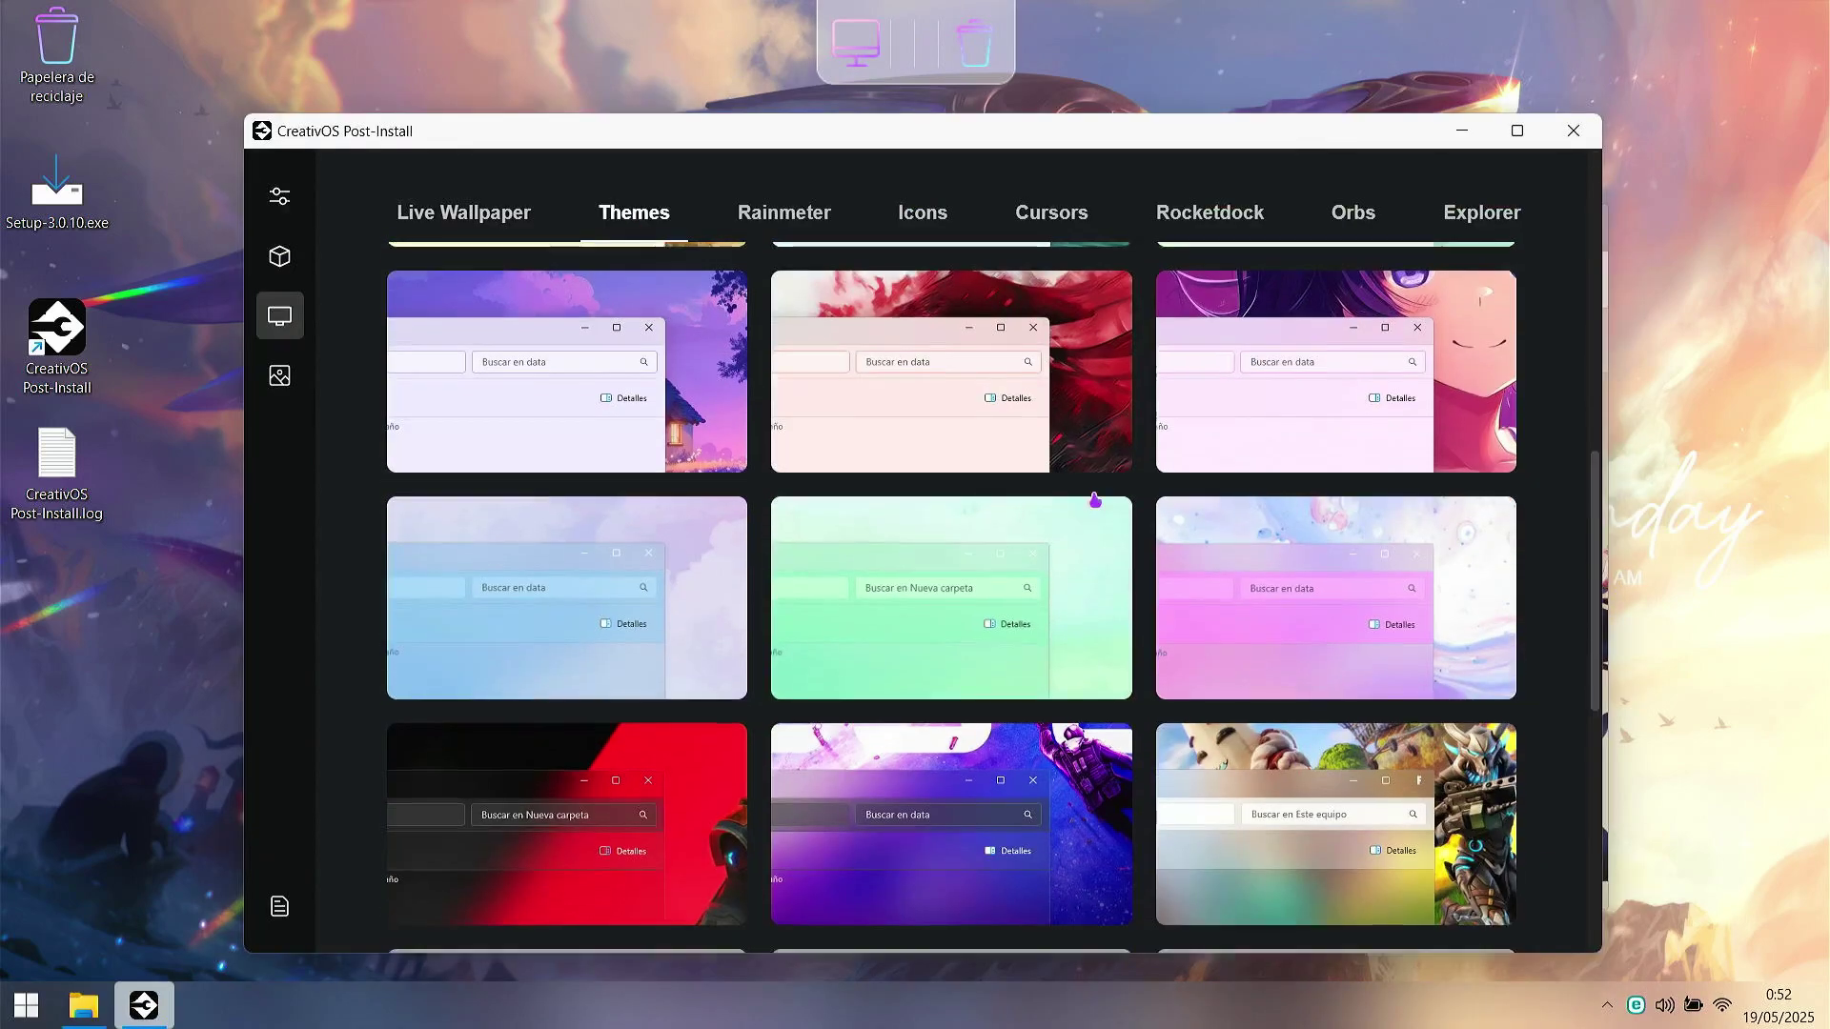
scroll(1342, 626, down, 2)
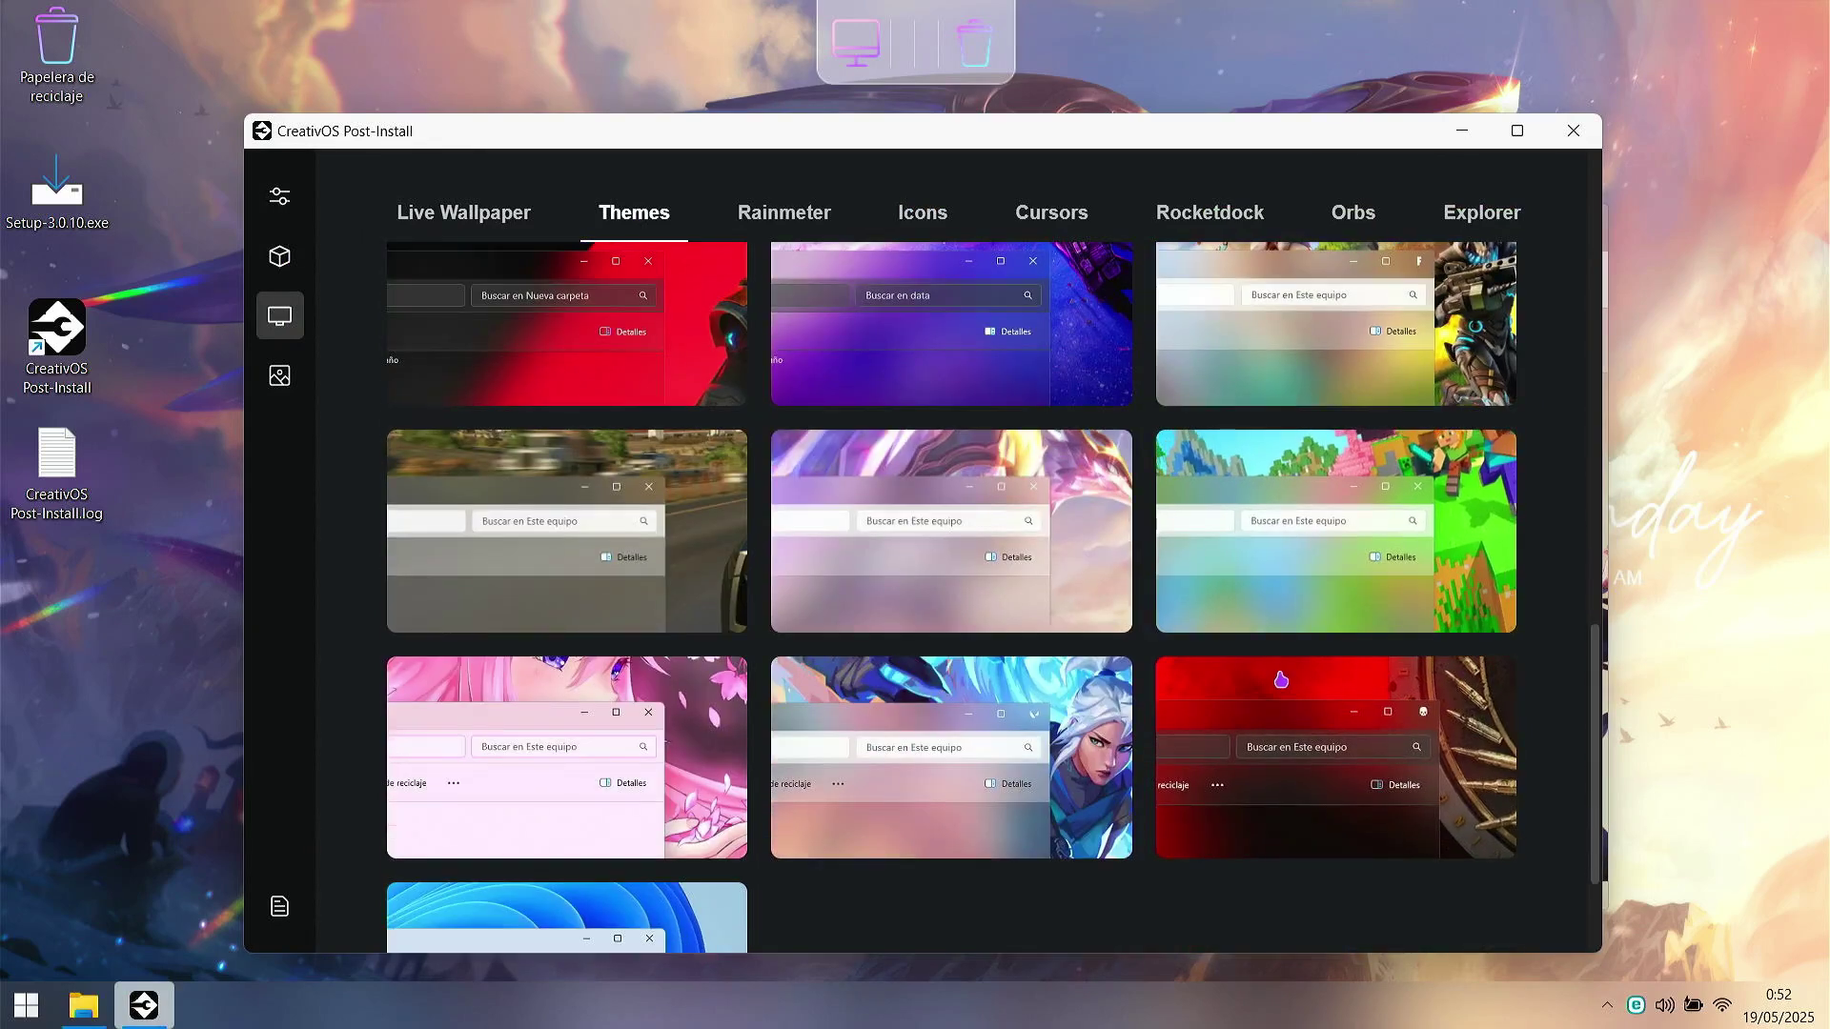
scroll(1276, 675, up, 1)
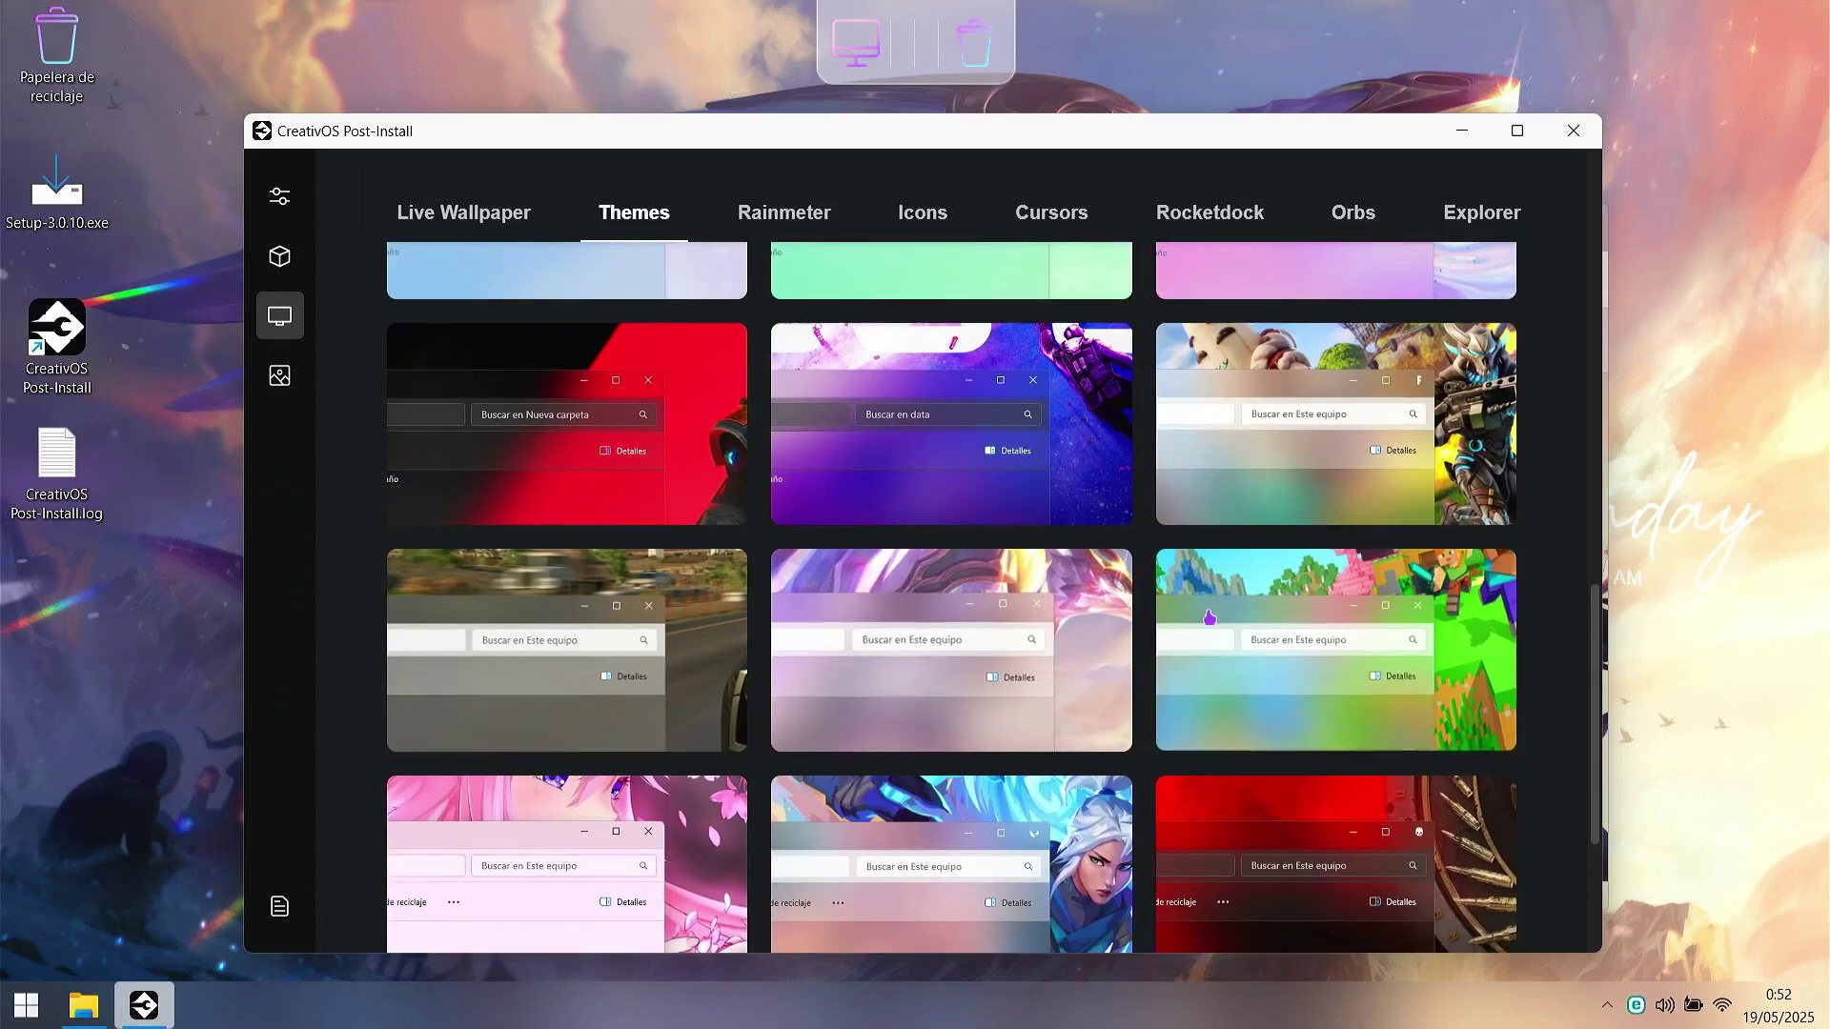
click(1331, 594)
click(279, 906)
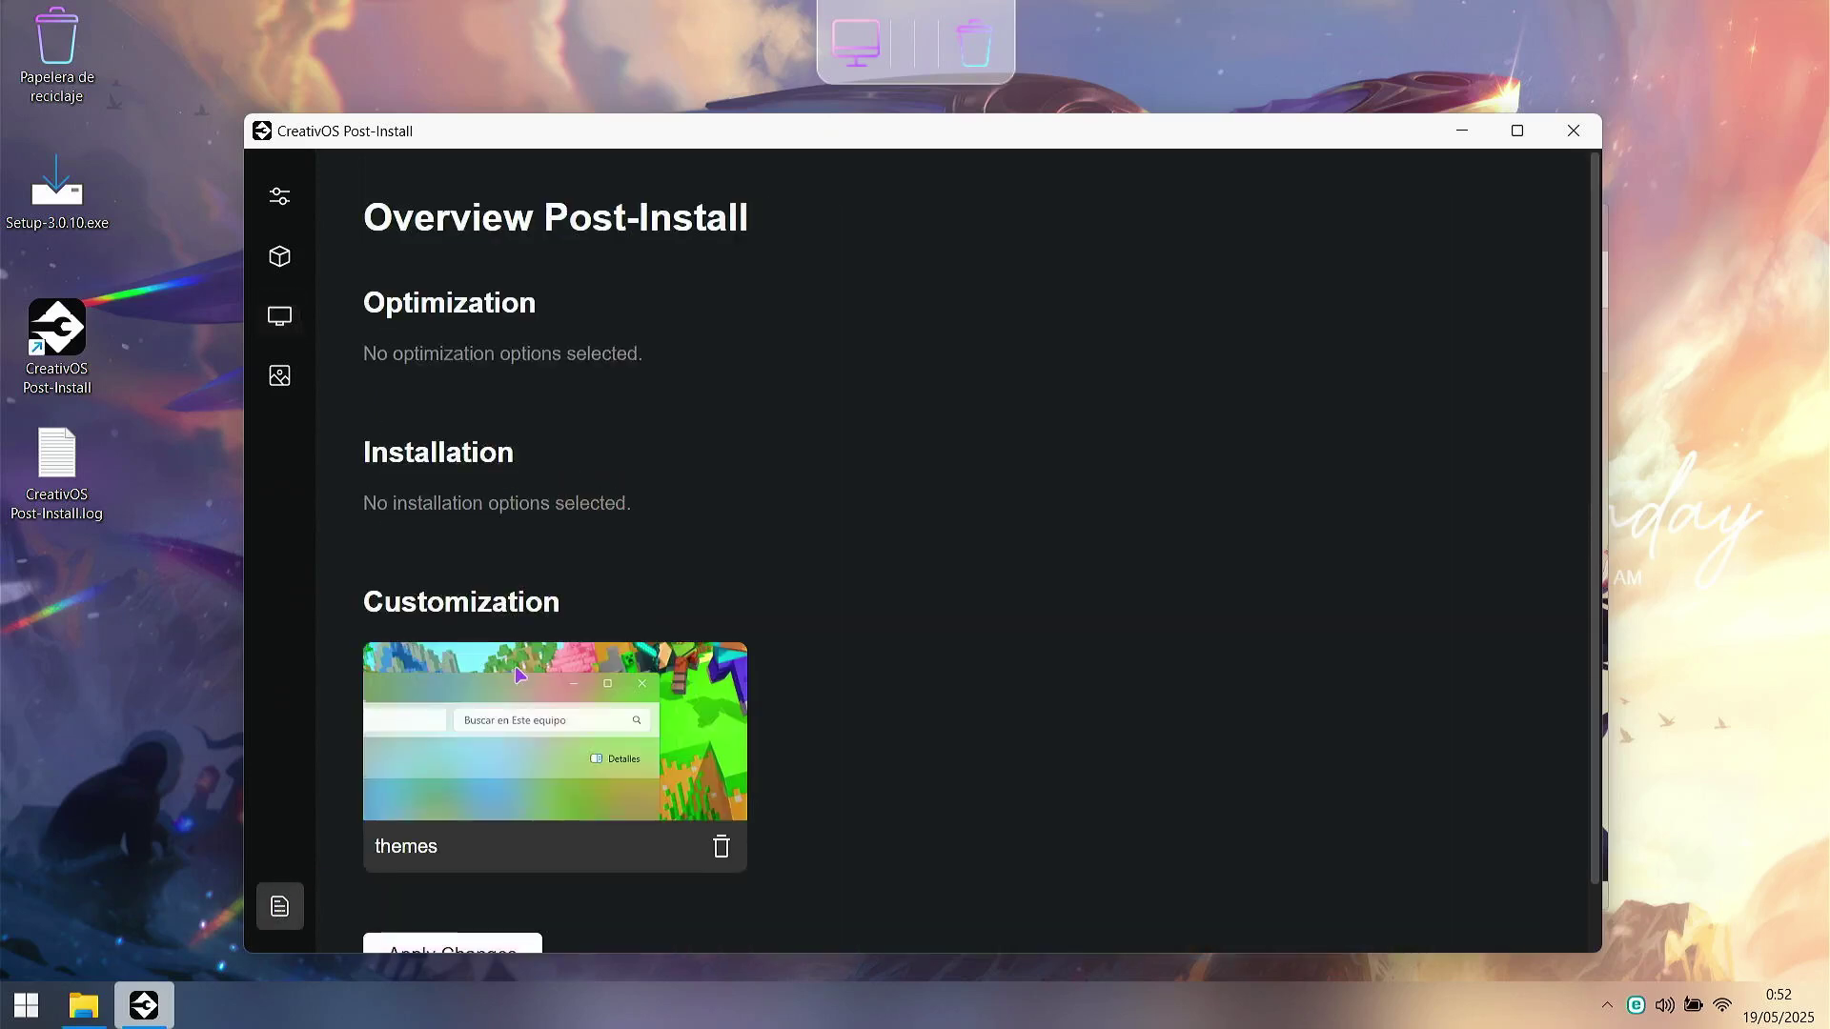
scroll(455, 873, down, 1)
click(456, 873)
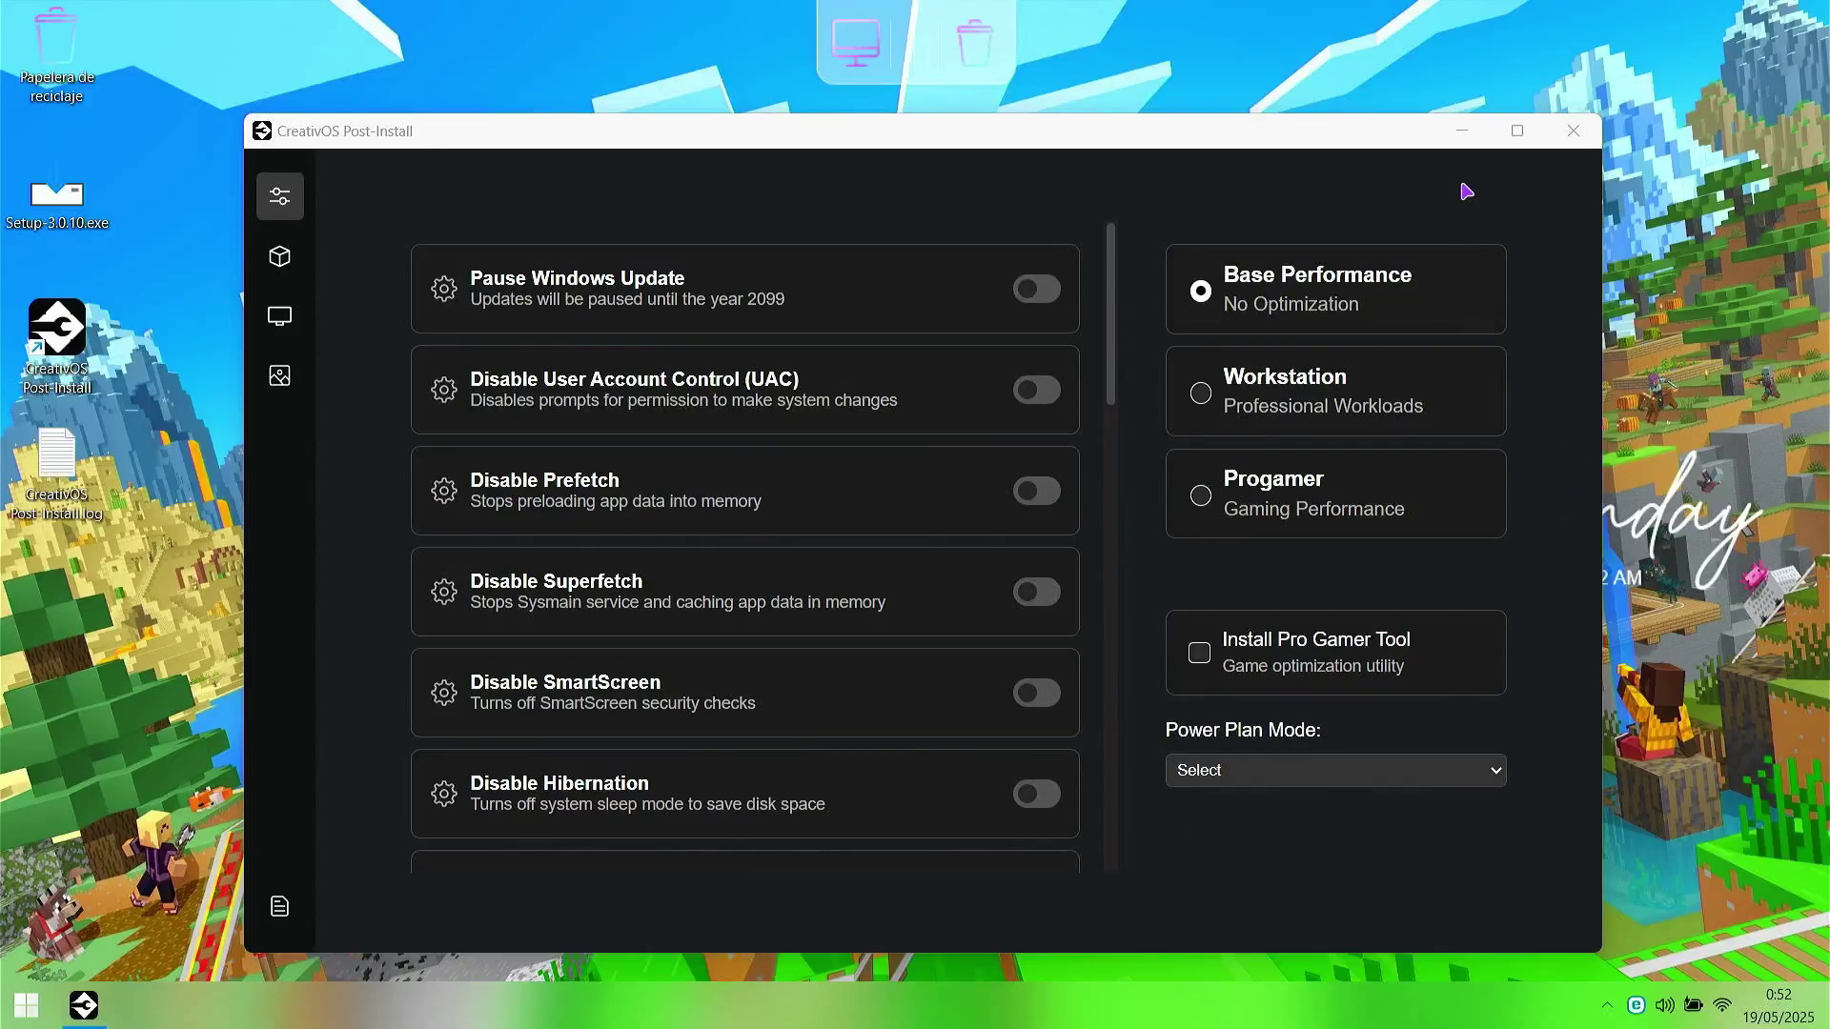
Step: Check the Minecraft theme on the desktop and in This PC, the Start menu and Settings, then close both windows
click(1466, 141)
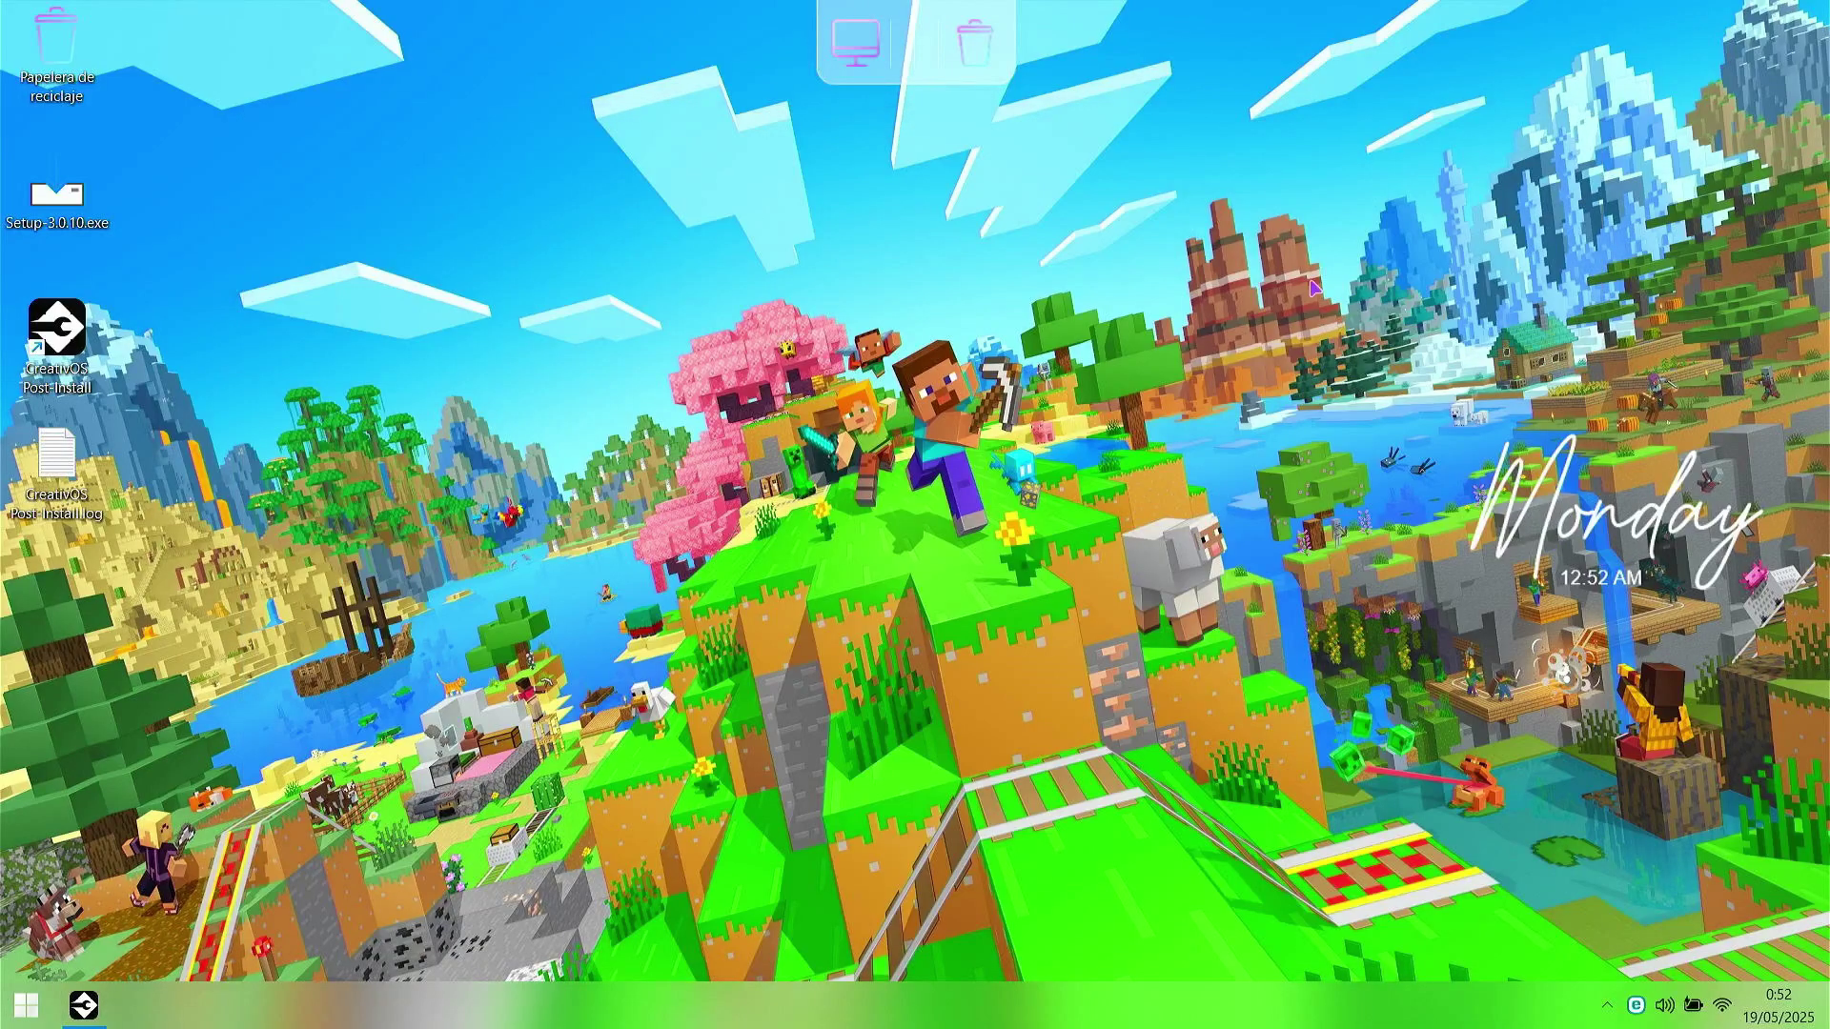
click(855, 45)
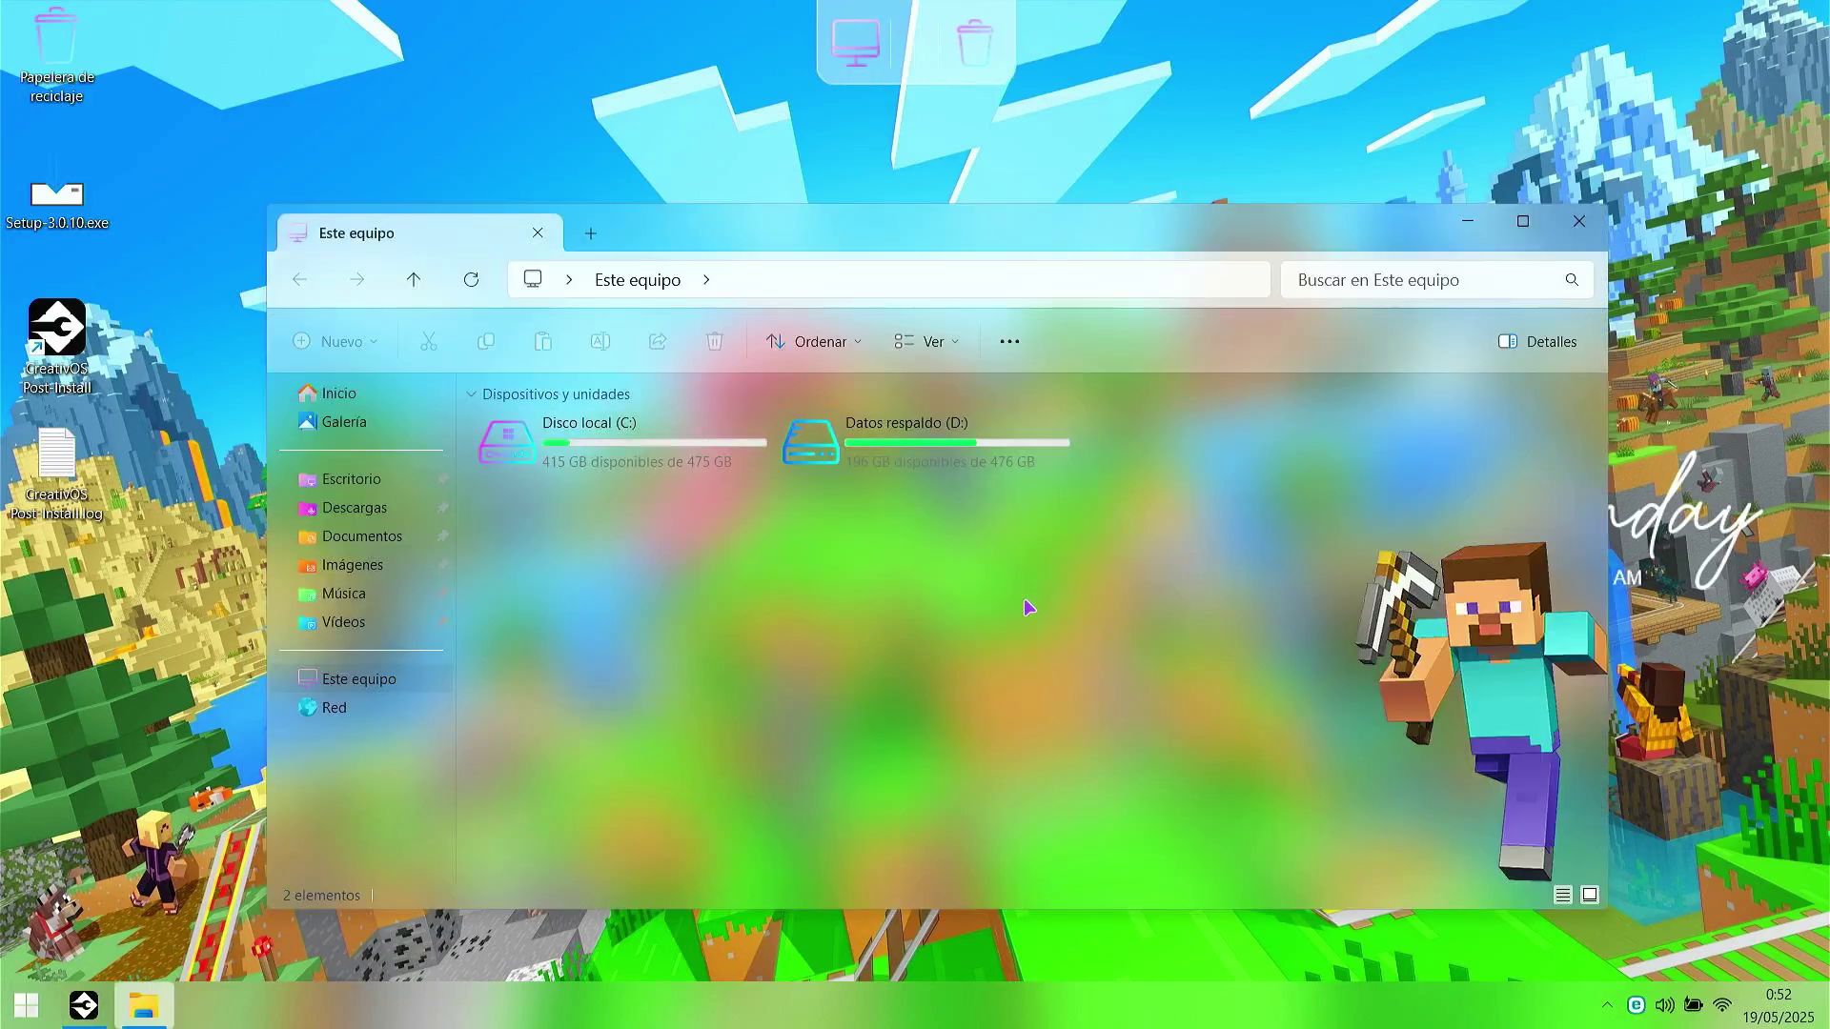
click(38, 1011)
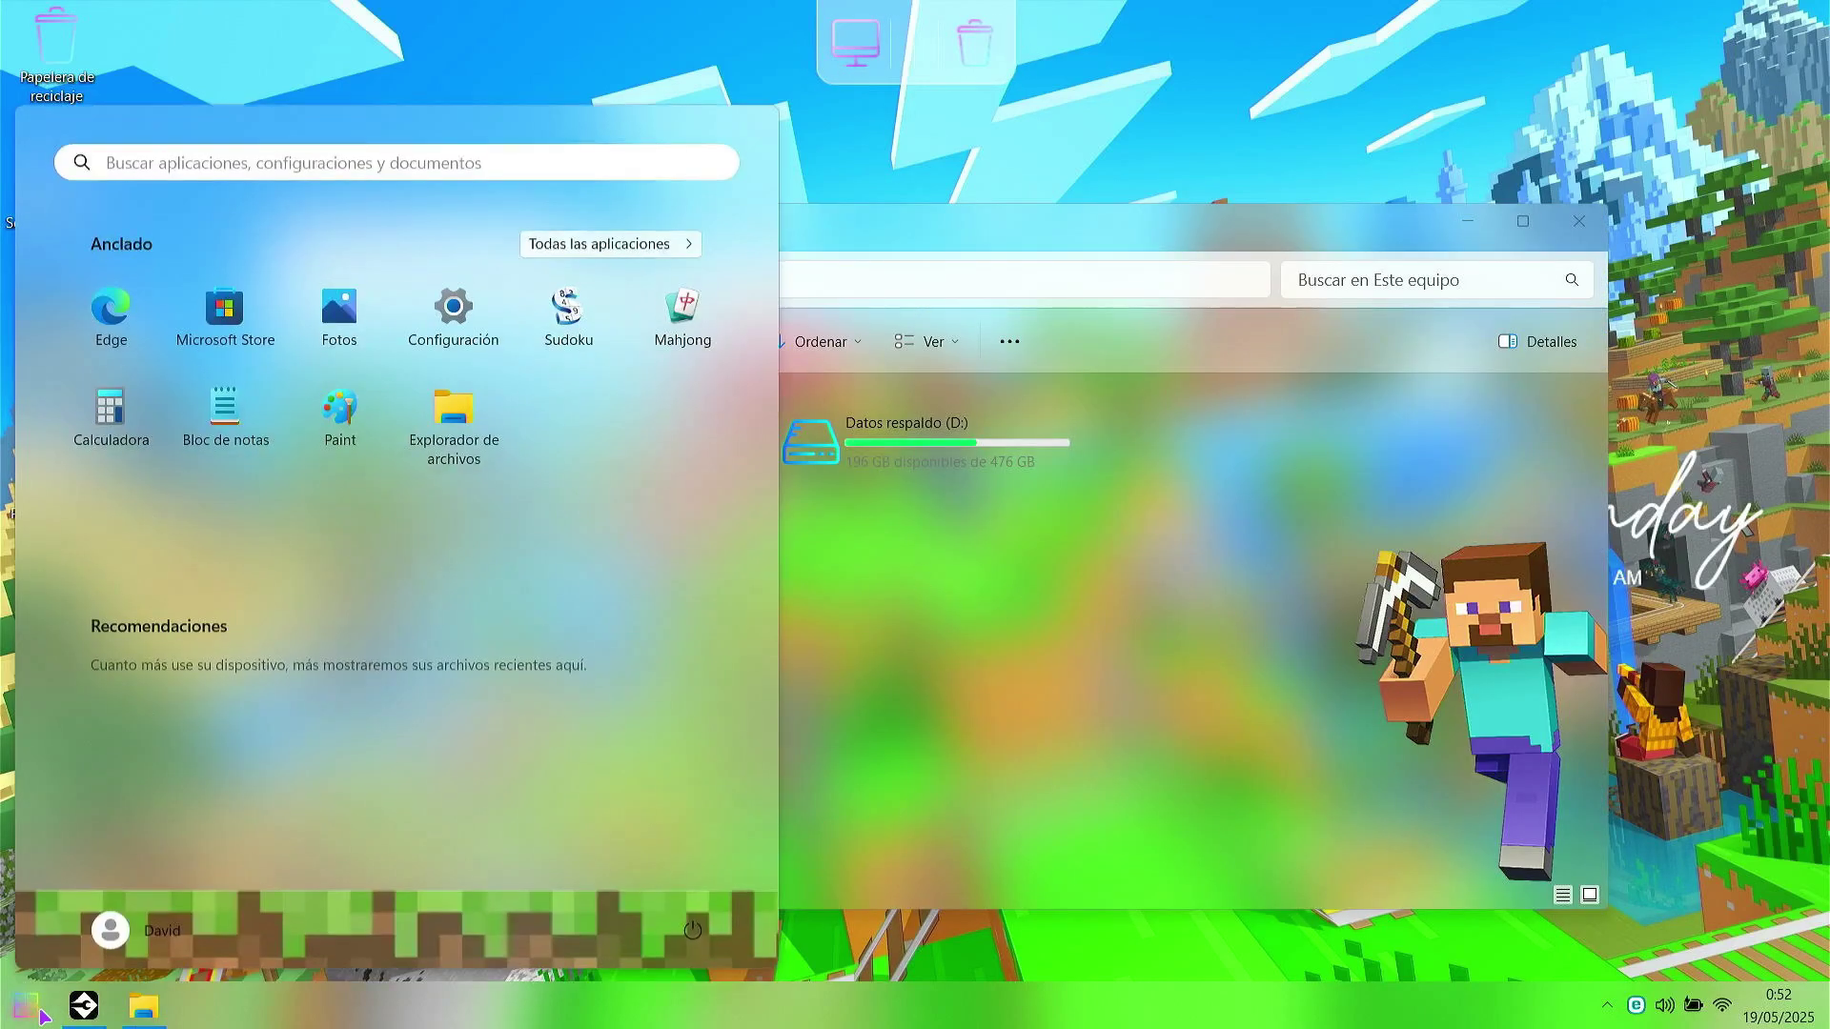
click(453, 310)
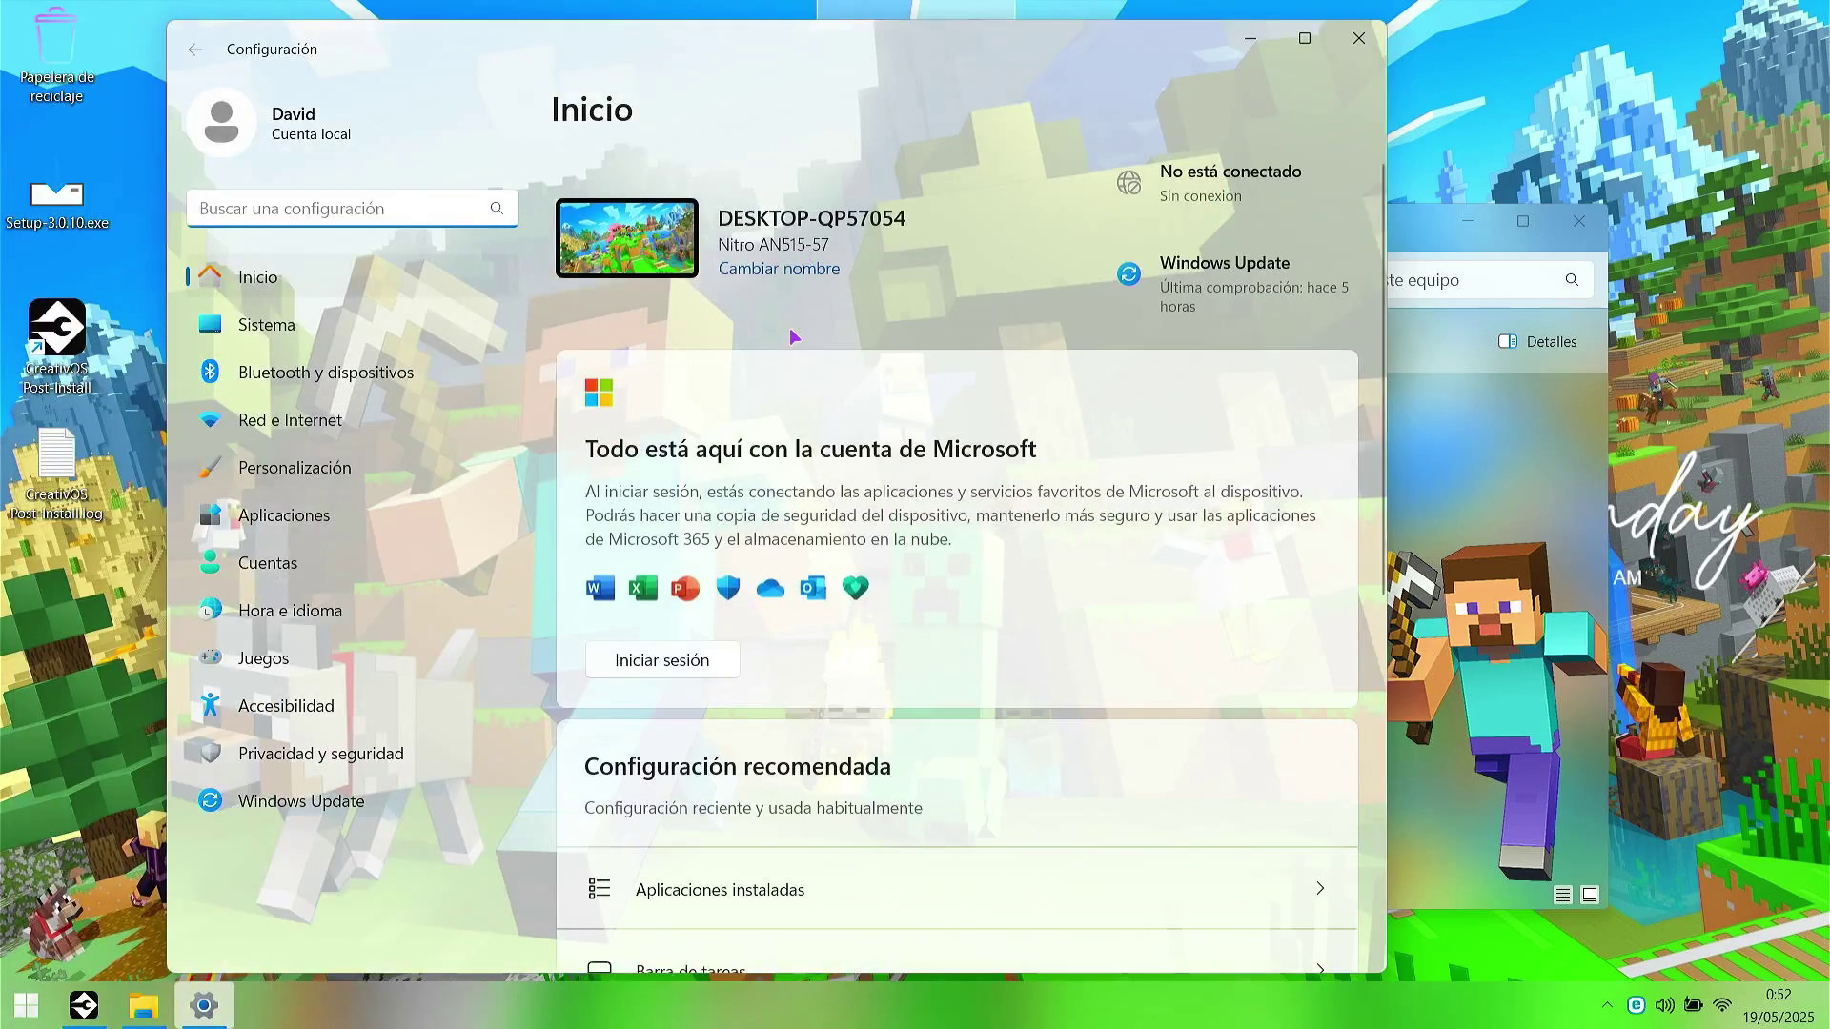
scroll(747, 547, down, 2)
scroll(1118, 234, up, 2)
click(1360, 38)
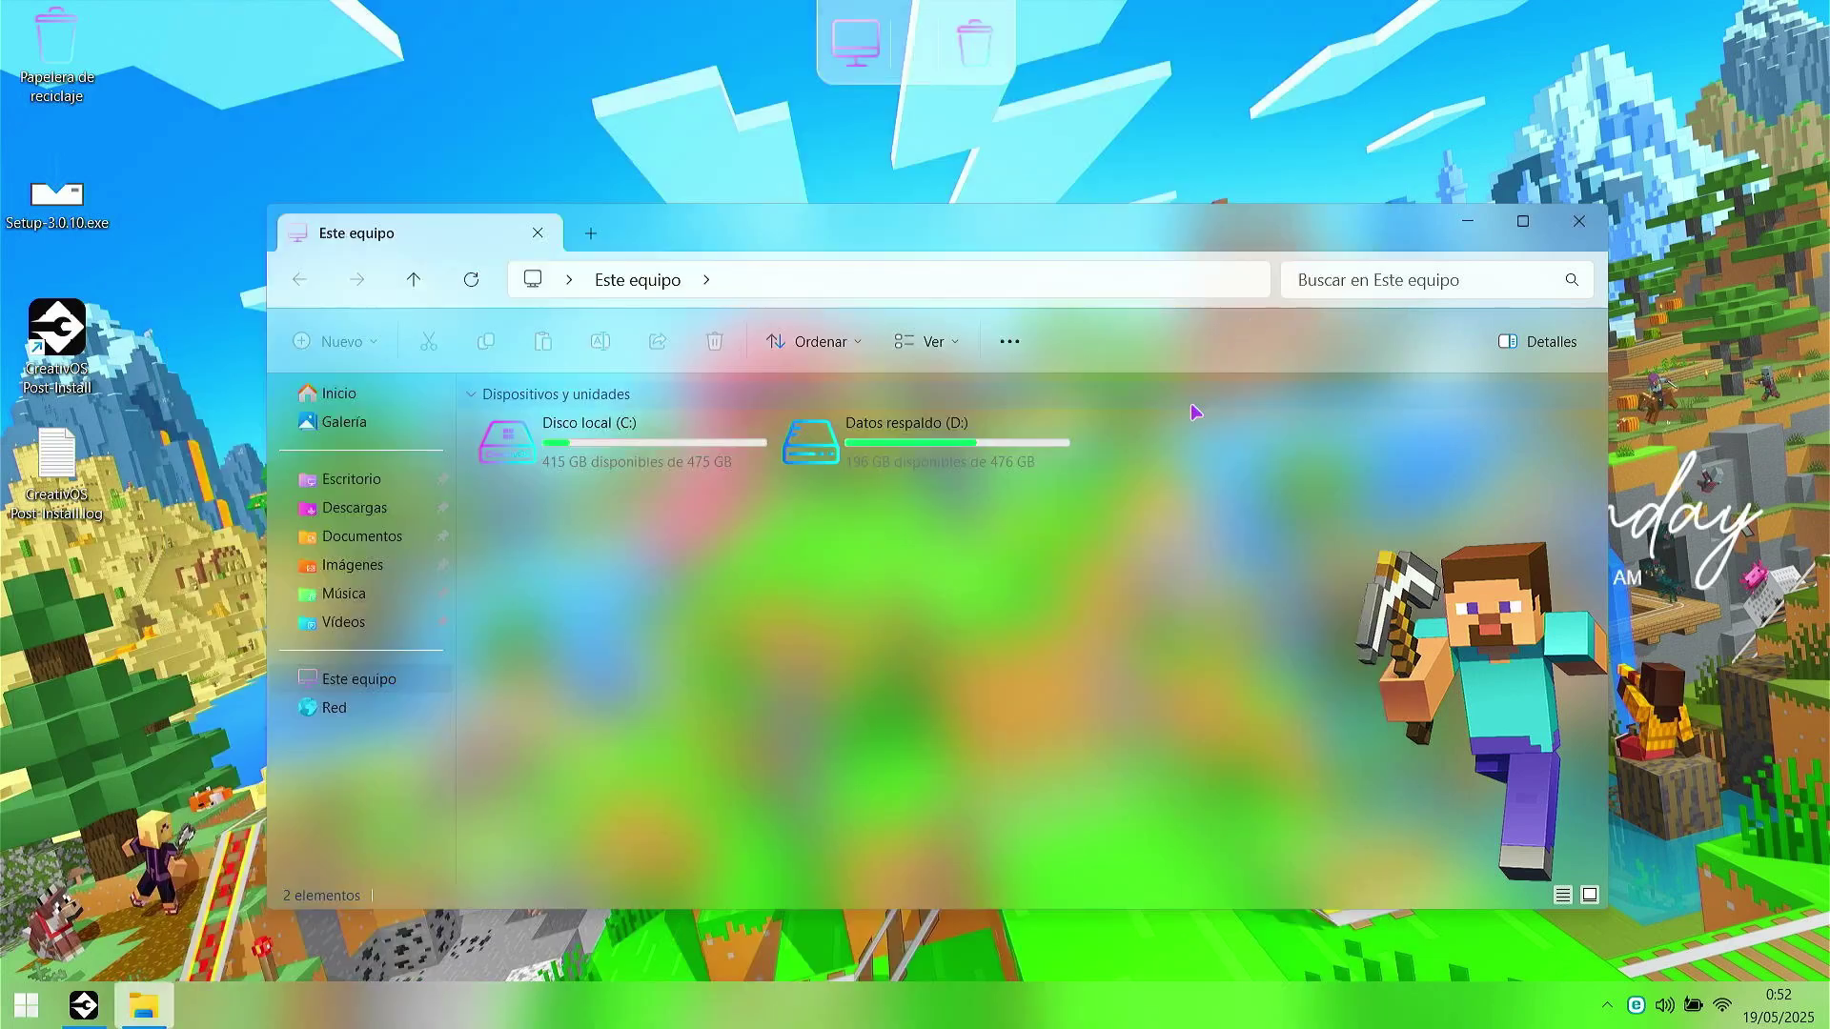
click(1578, 223)
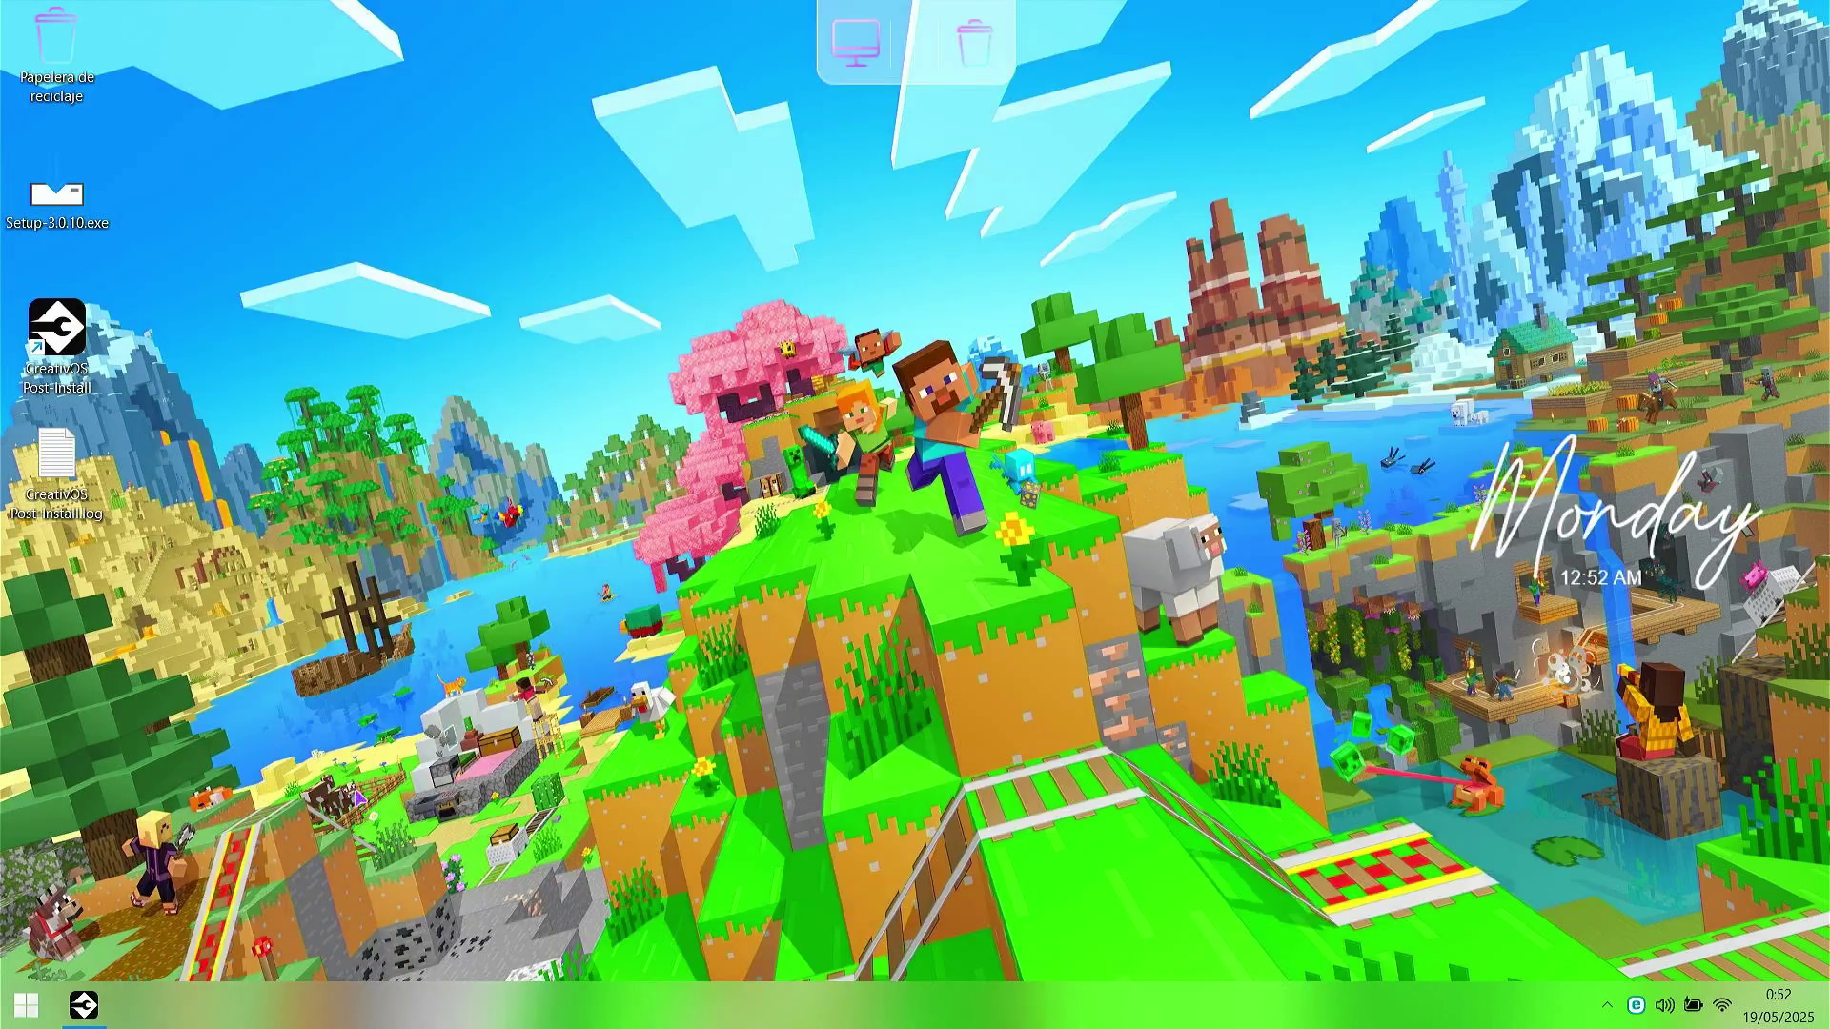
Step: Return to the CreativOS Post-Install themes and choose the black-and-red translucent theme instead of the Minecraft one
click(90, 1003)
click(286, 312)
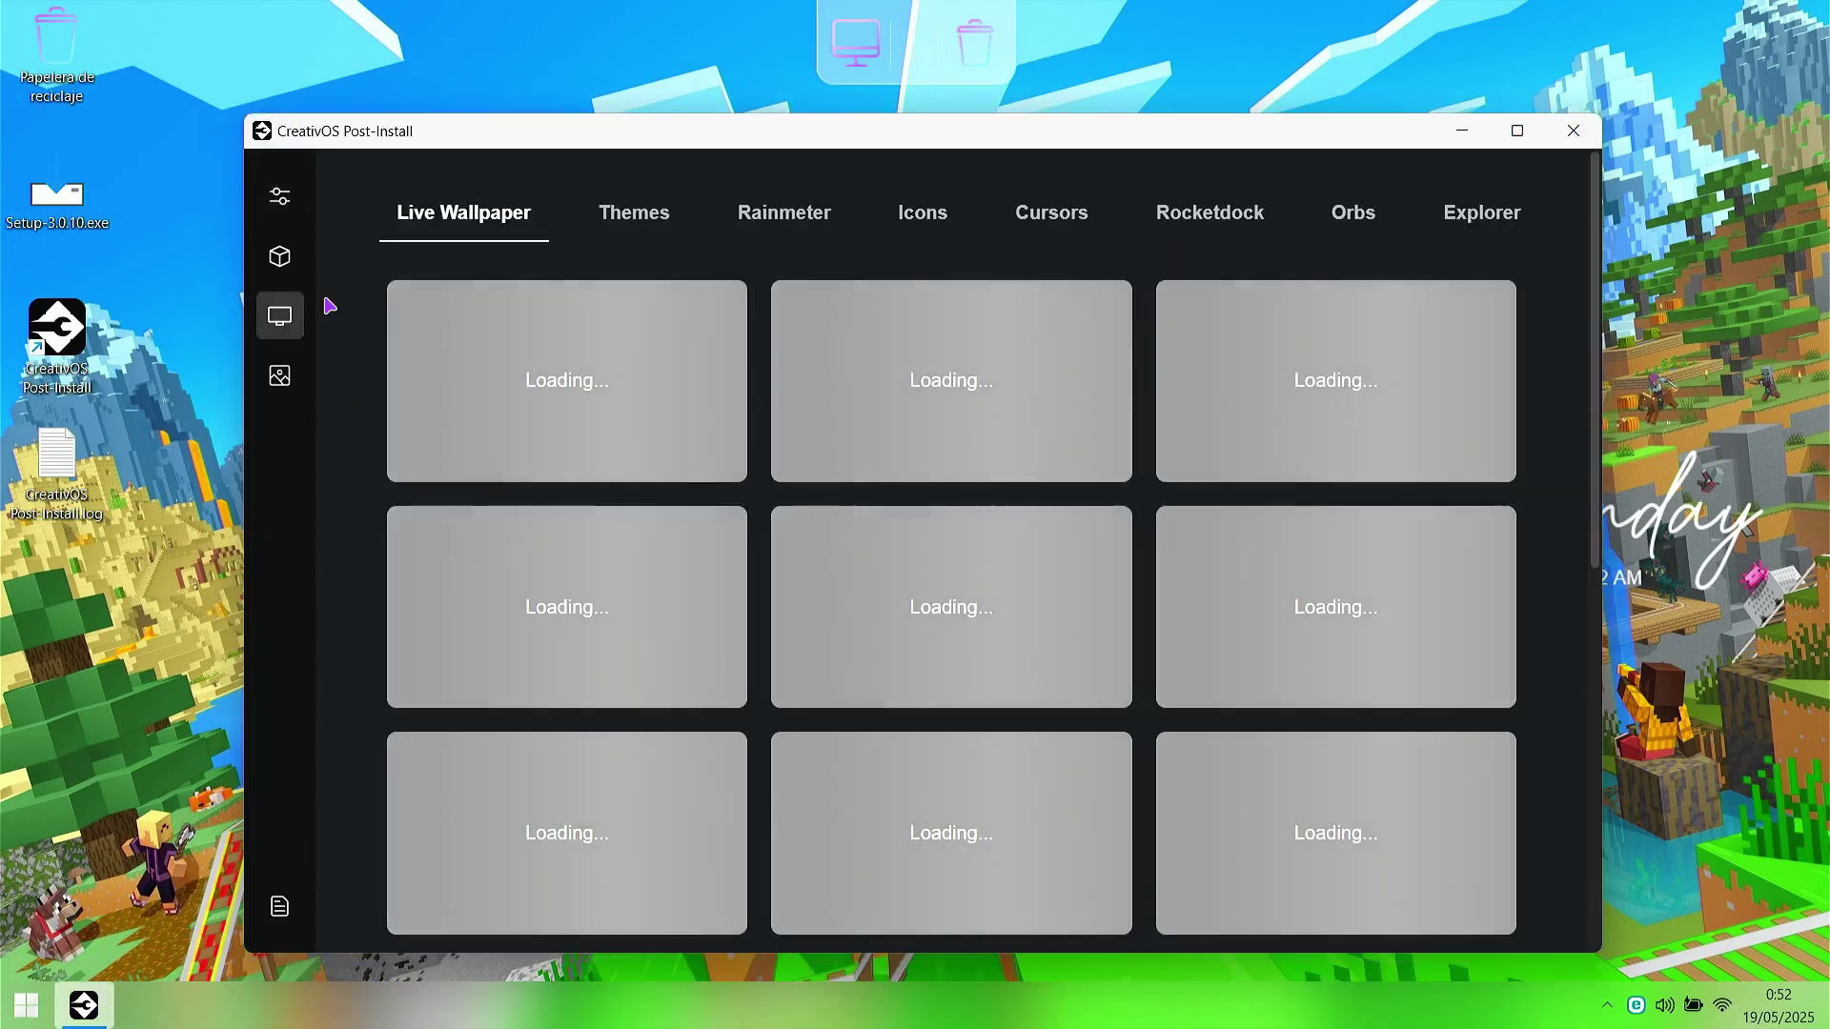
click(624, 224)
scroll(1252, 671, down, 10)
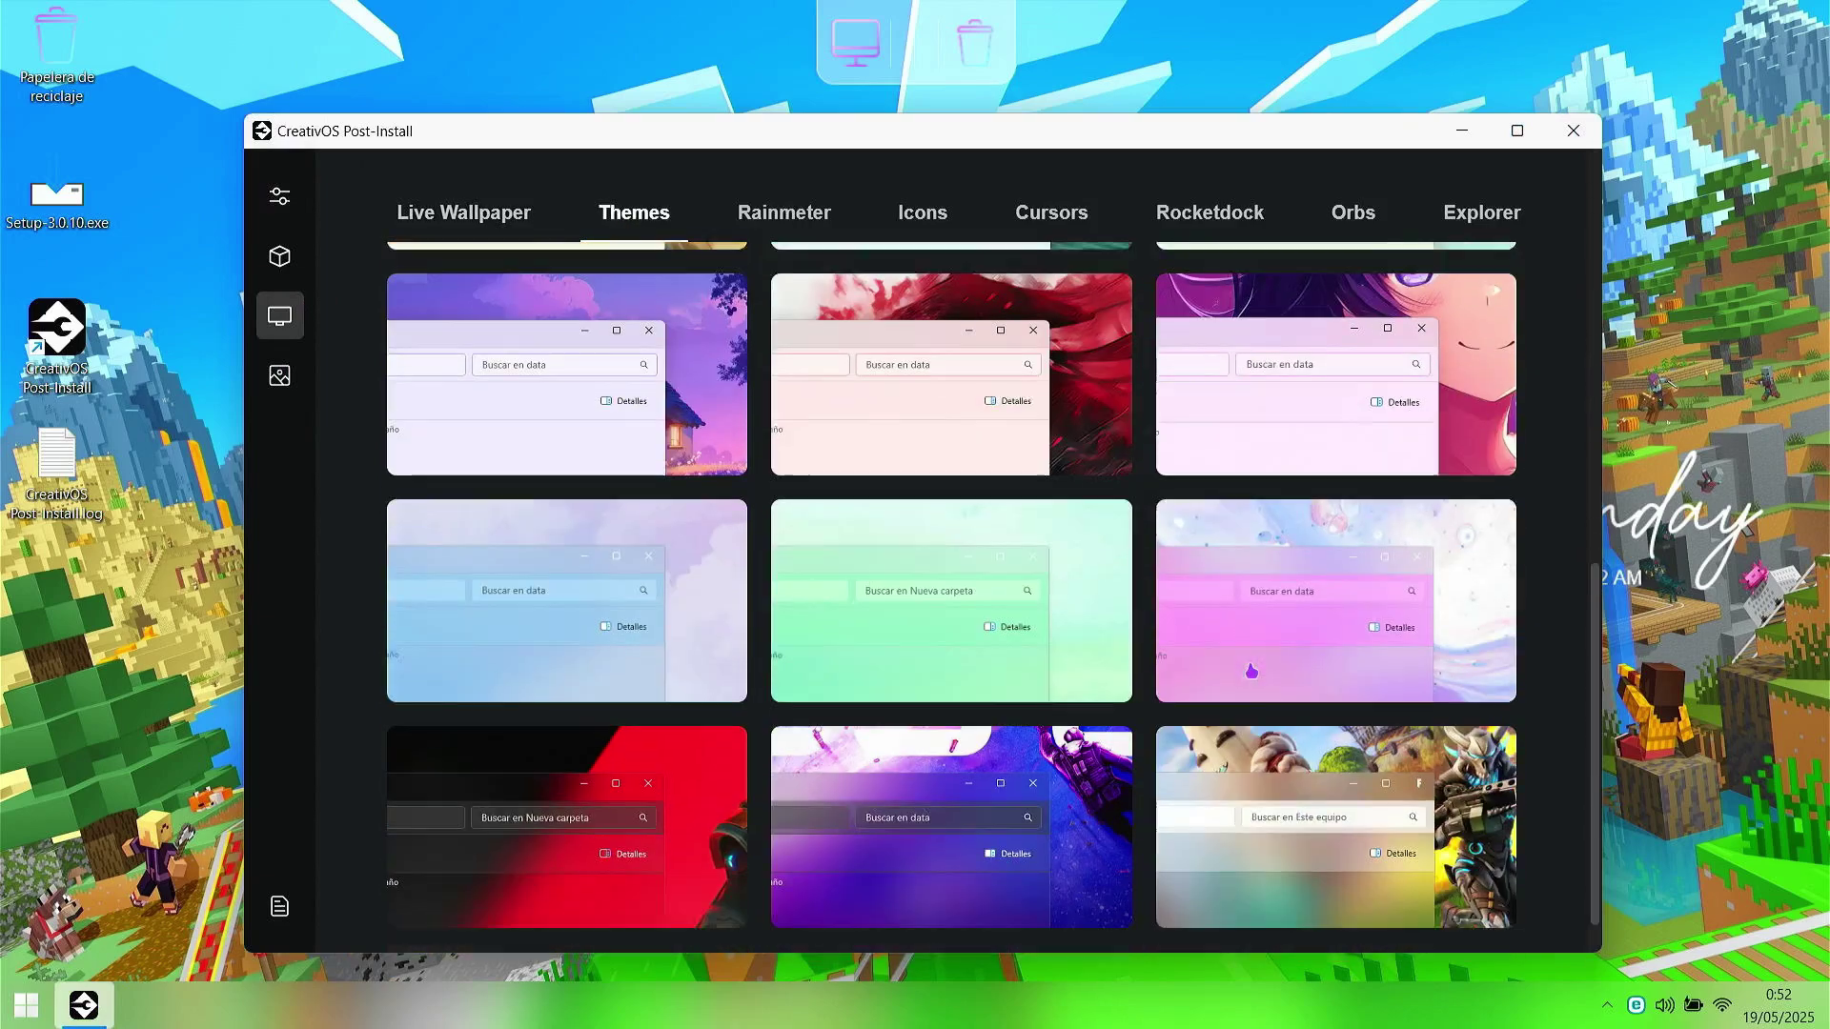
scroll(1251, 671, down, 3)
click(1251, 671)
scroll(1277, 667, down, 4)
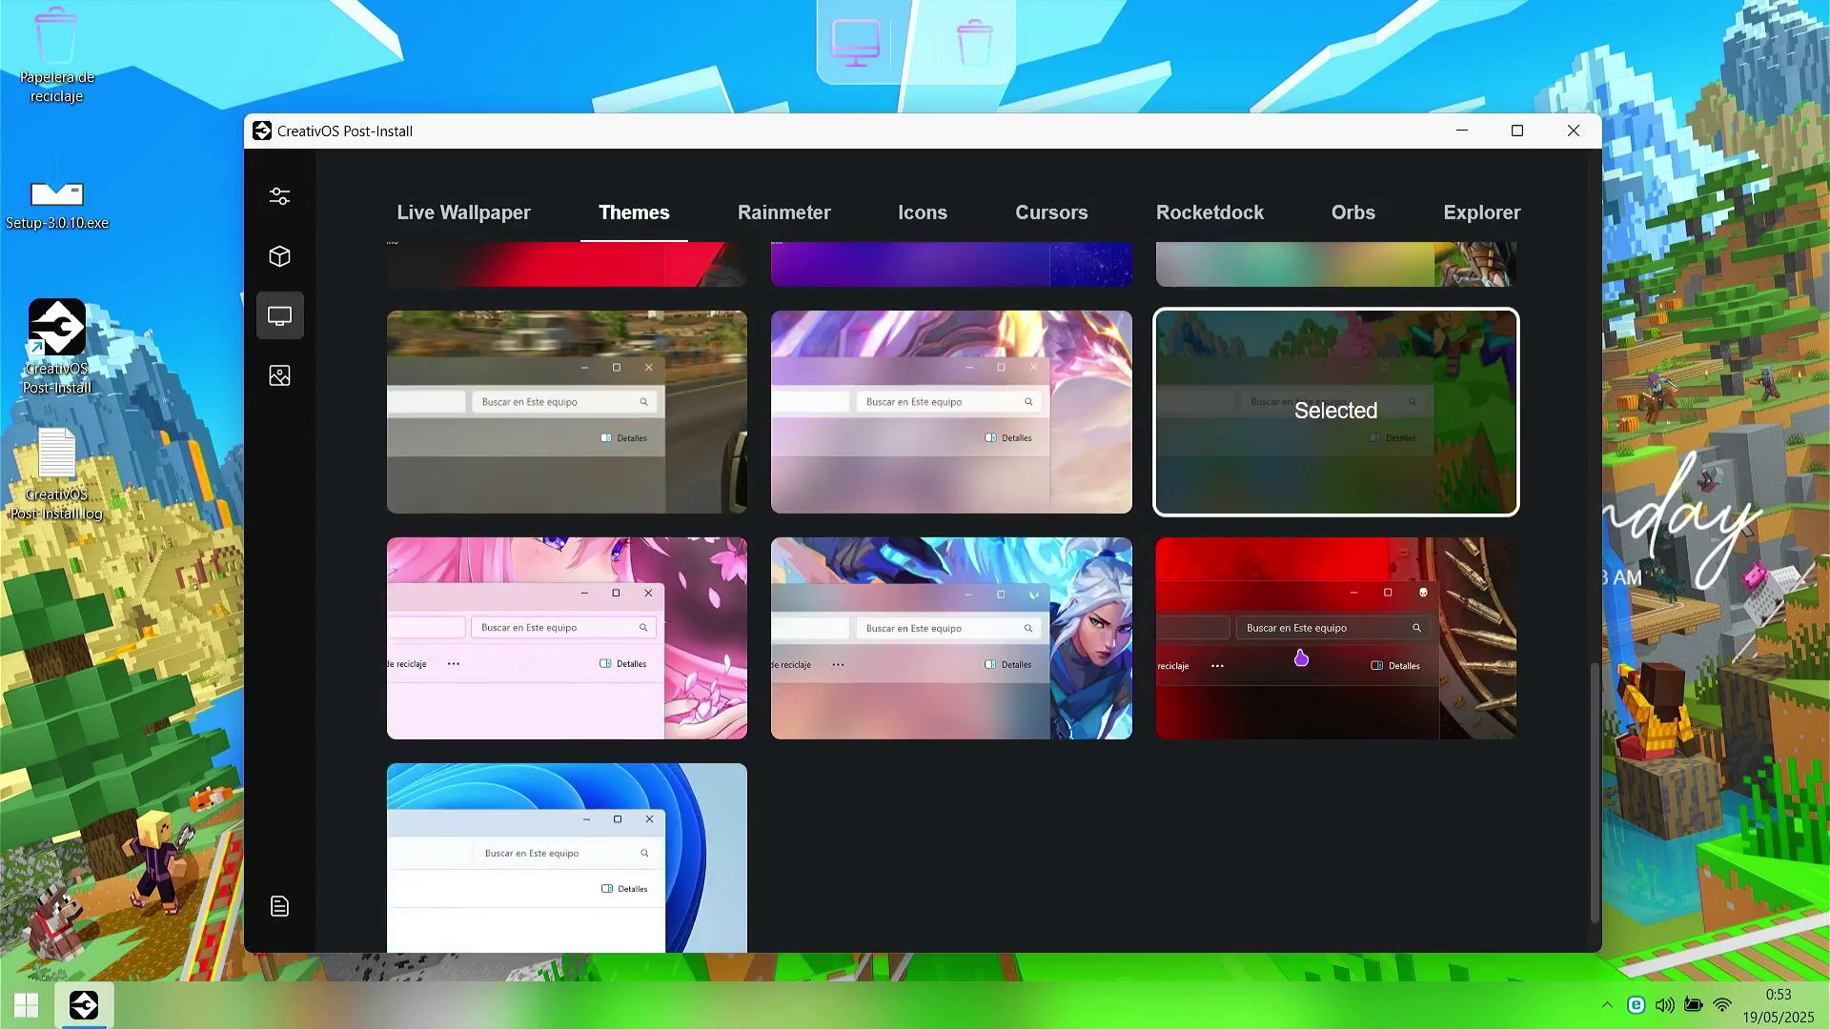
scroll(1301, 658, up, 3)
click(567, 423)
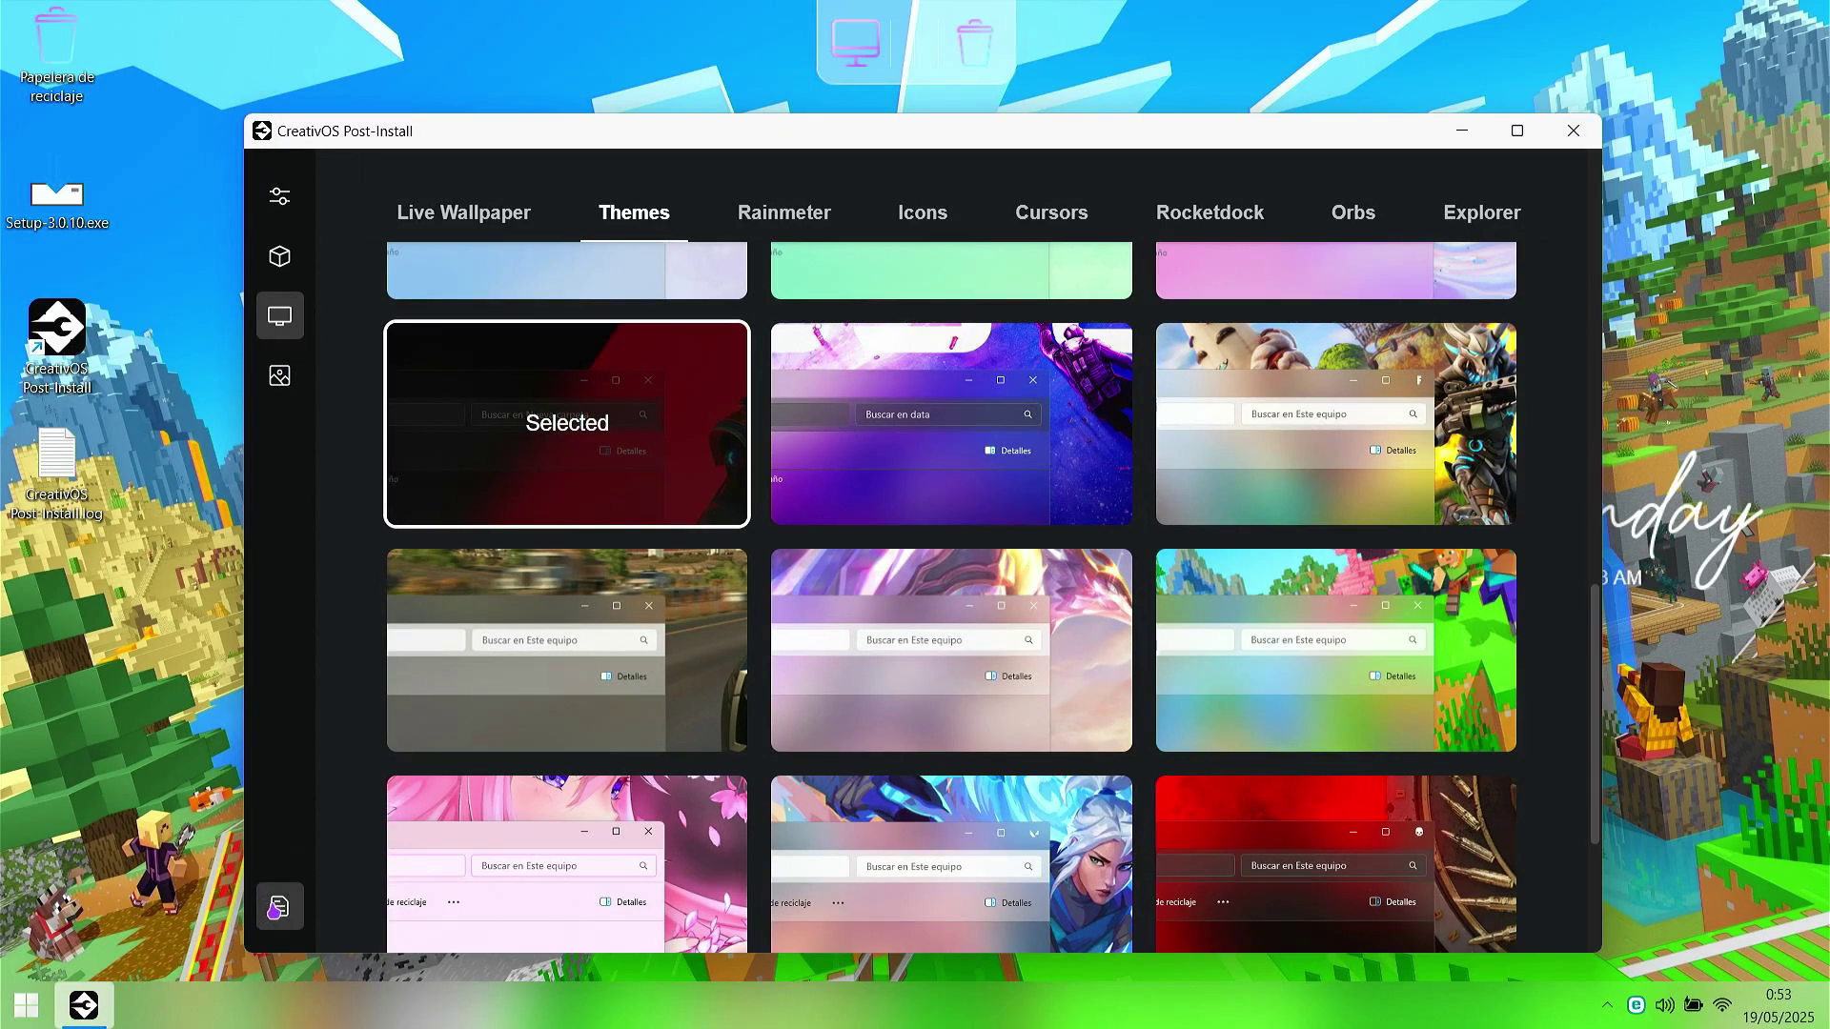
Step: Apply the black-and-red theme selection from the overview
click(277, 908)
scroll(521, 804, down, 1)
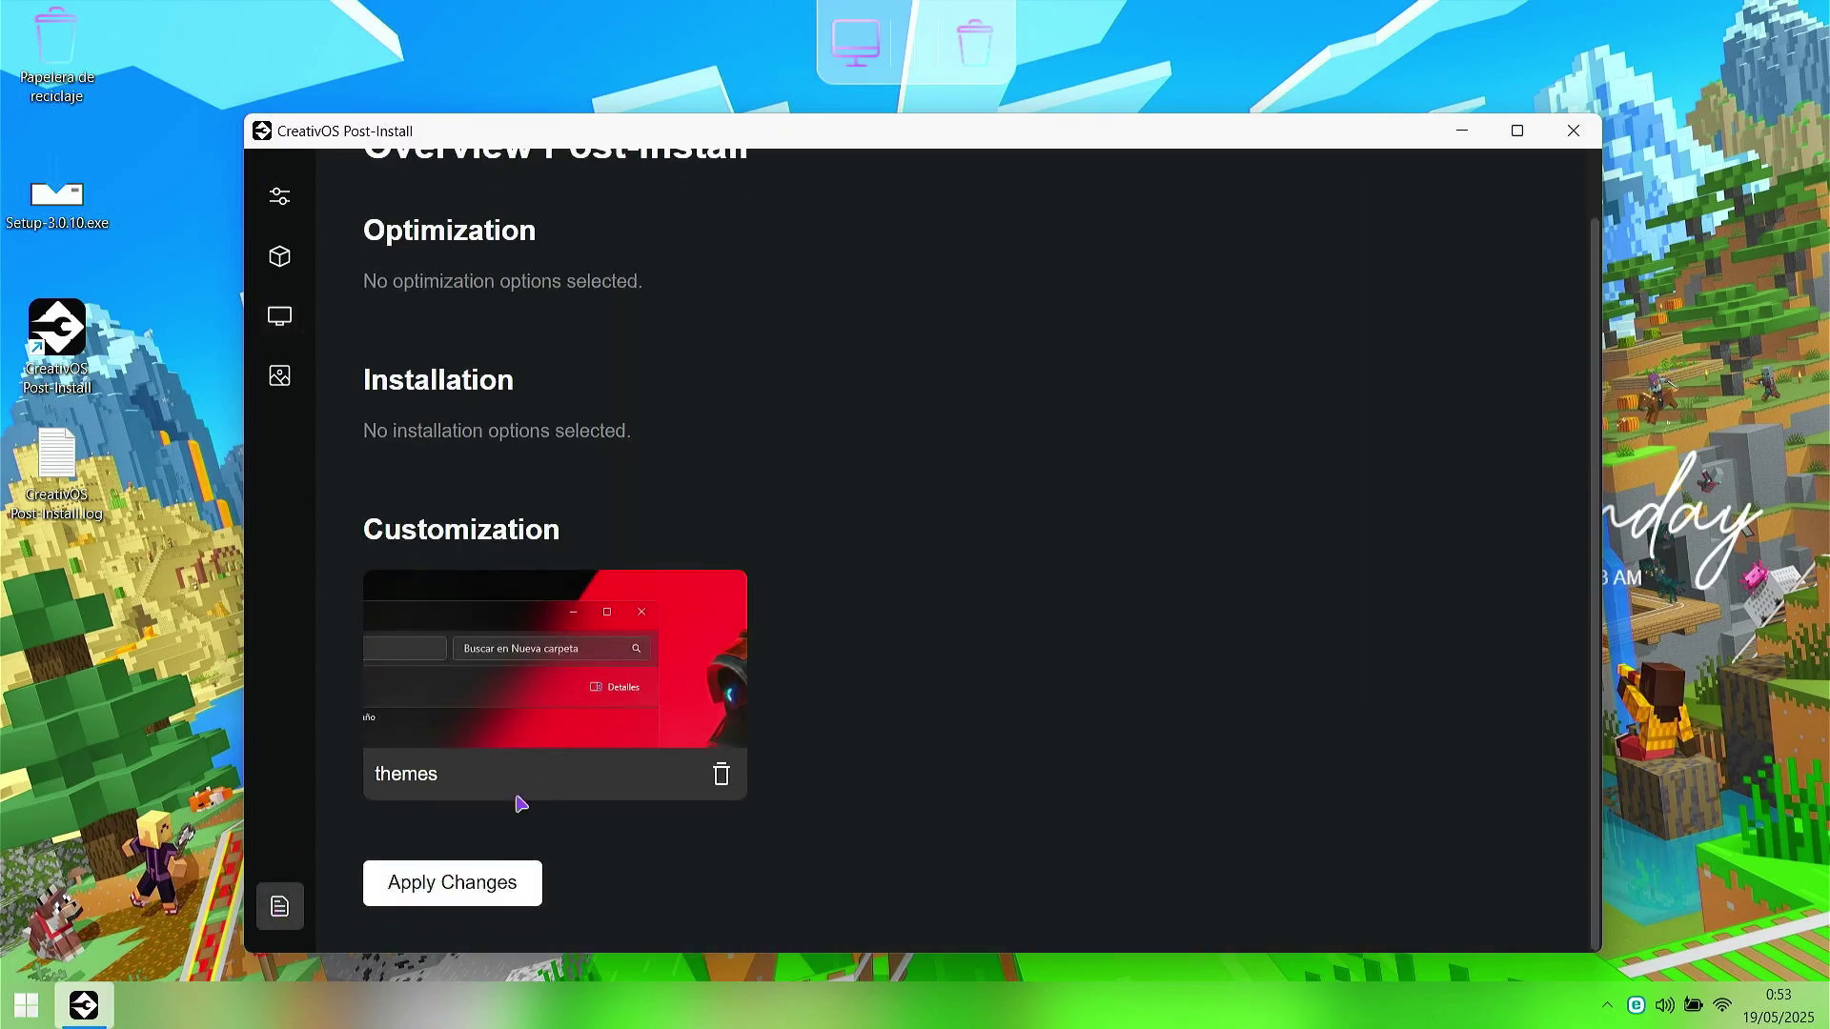
click(444, 883)
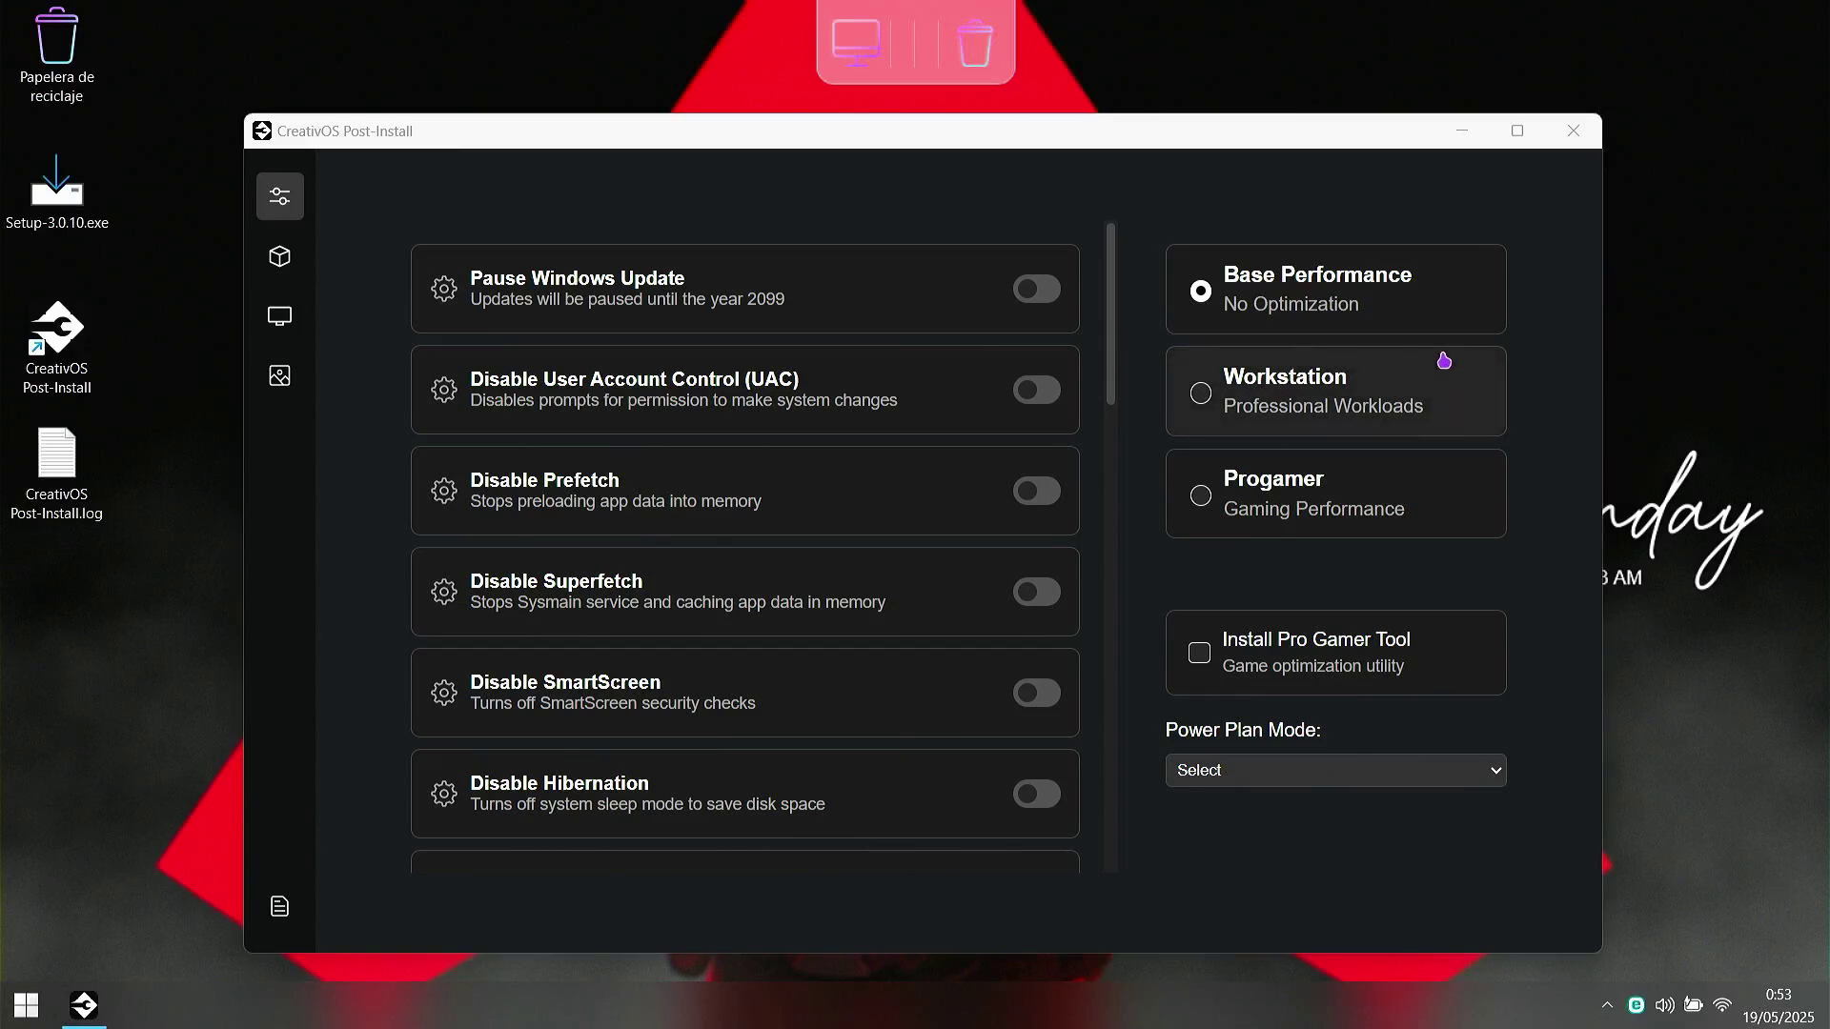
Step: Check the black-and-red theme on the desktop and in This PC and Settings, then close Settings
click(1464, 136)
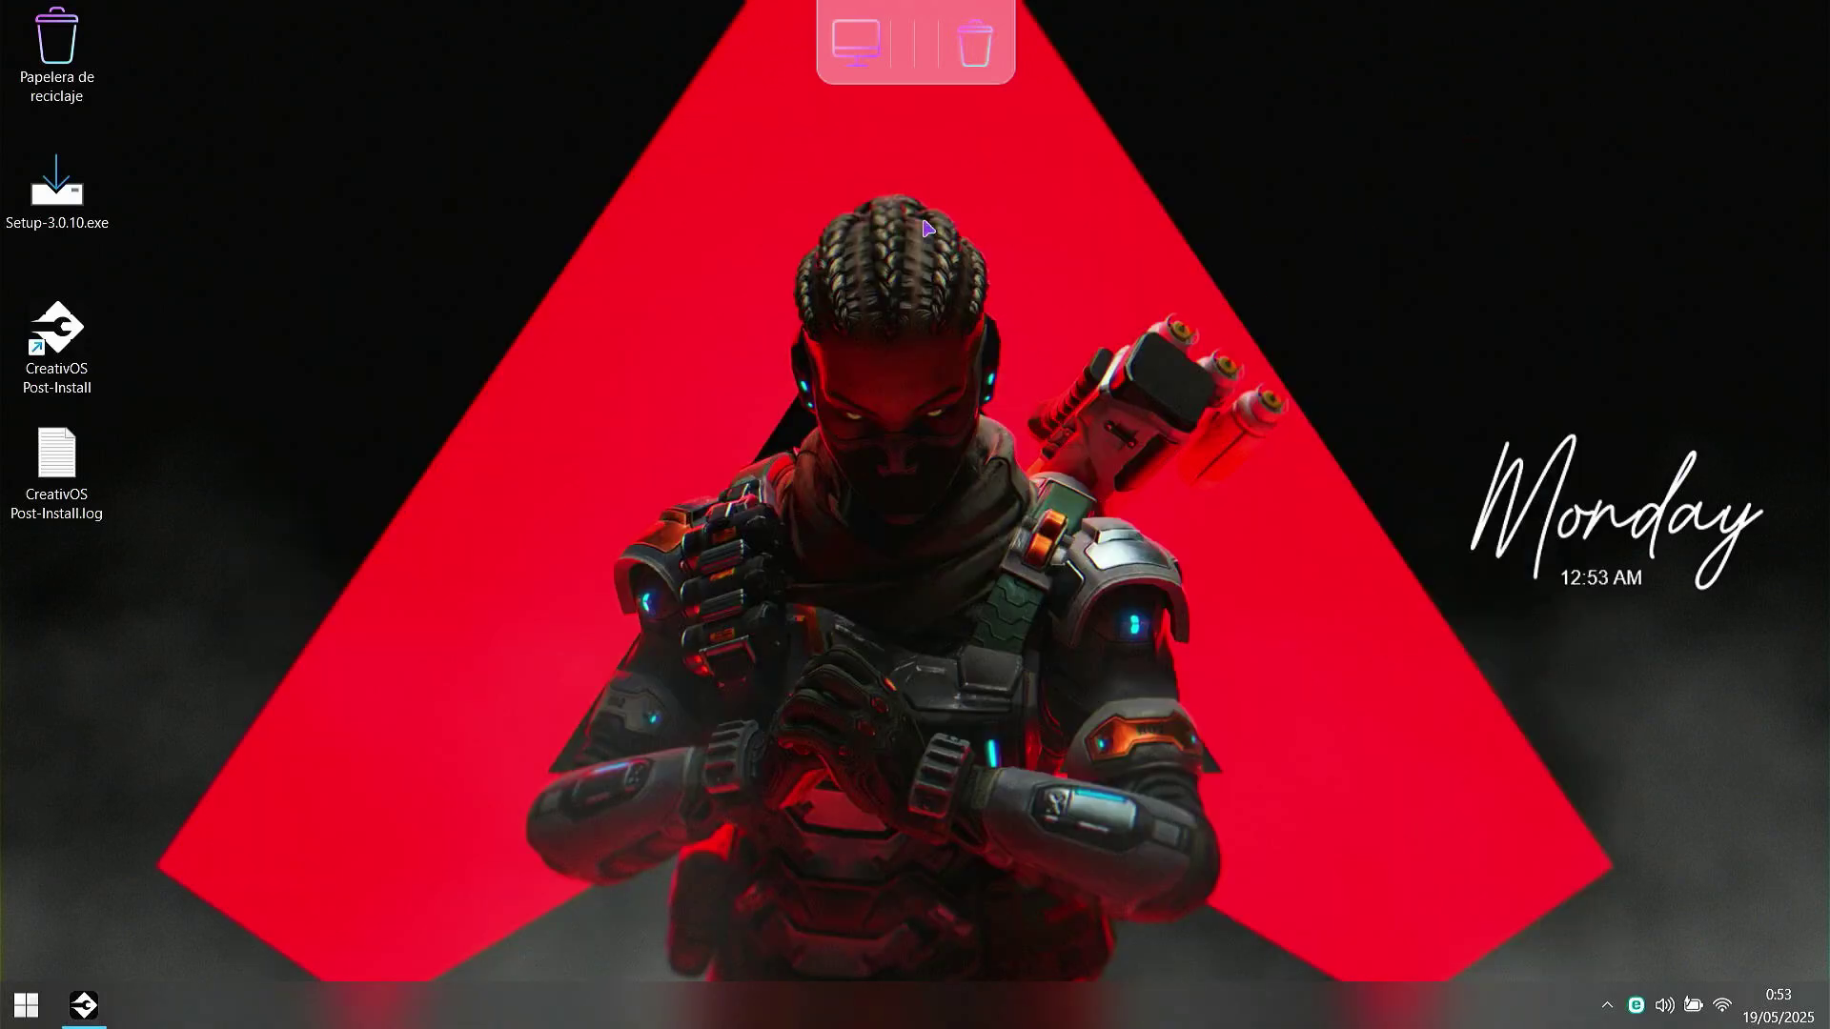
click(855, 47)
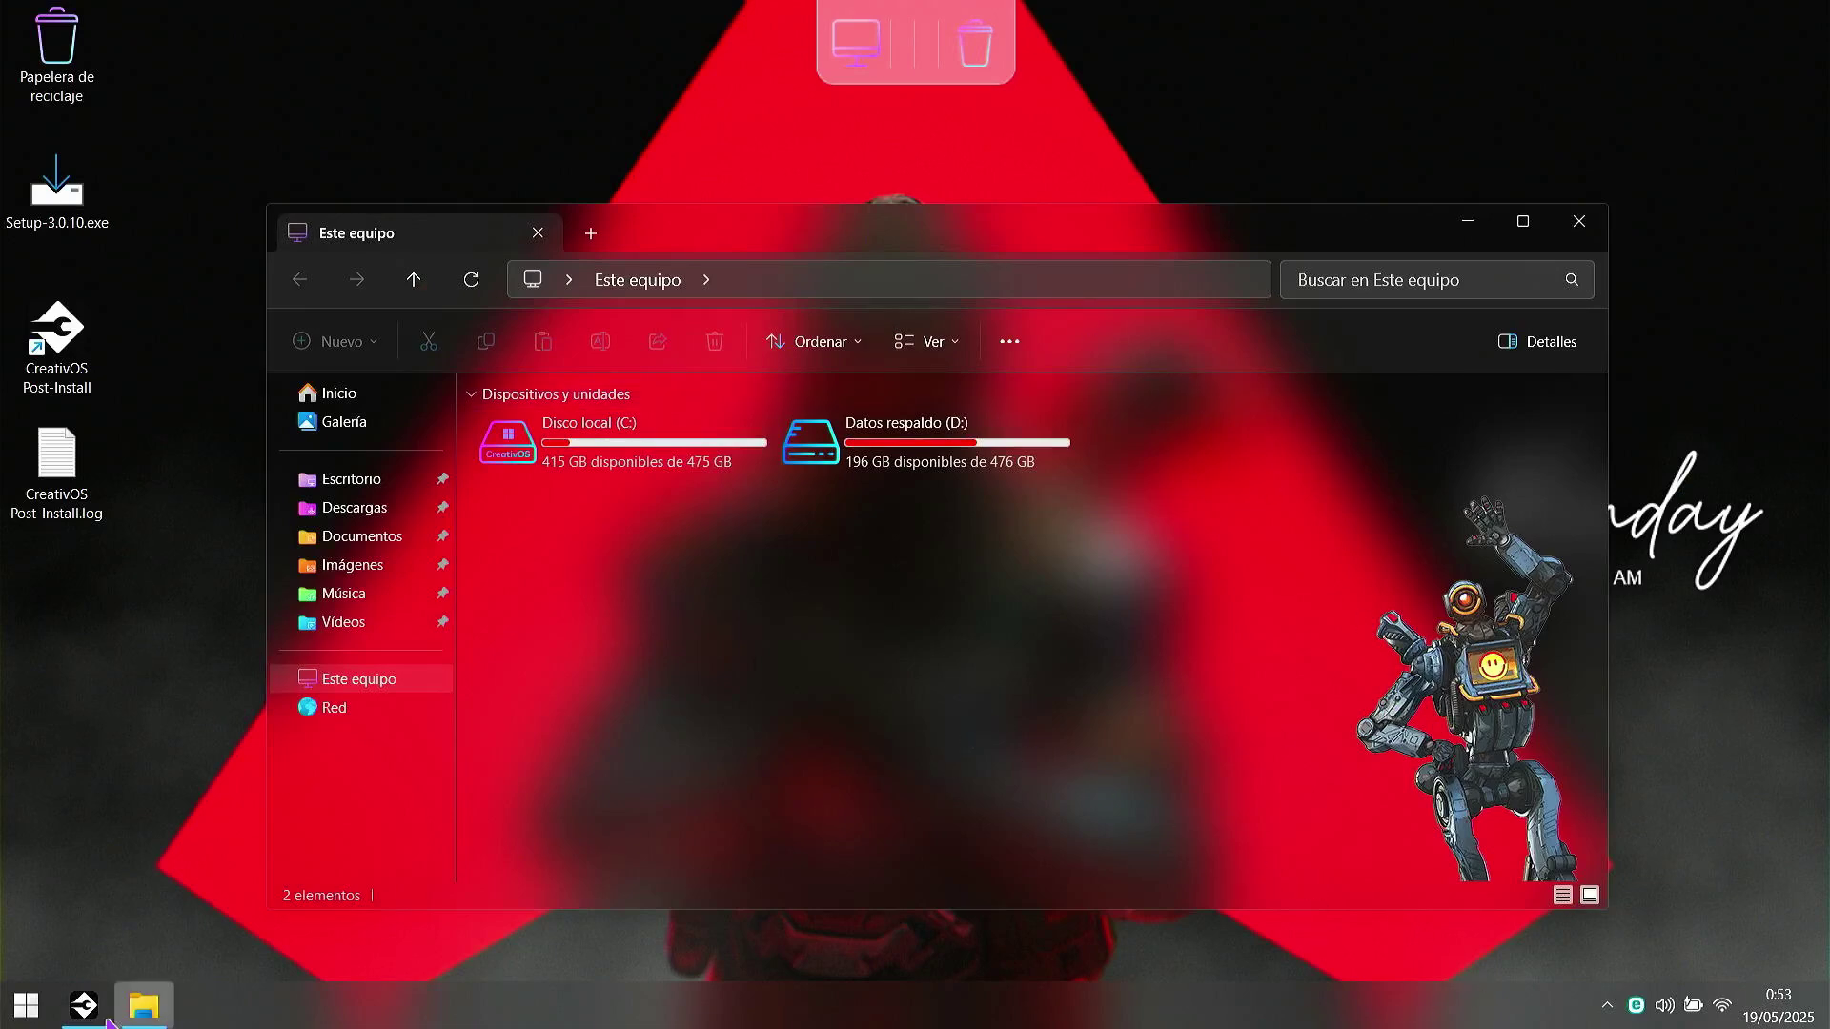
click(11, 1018)
click(454, 314)
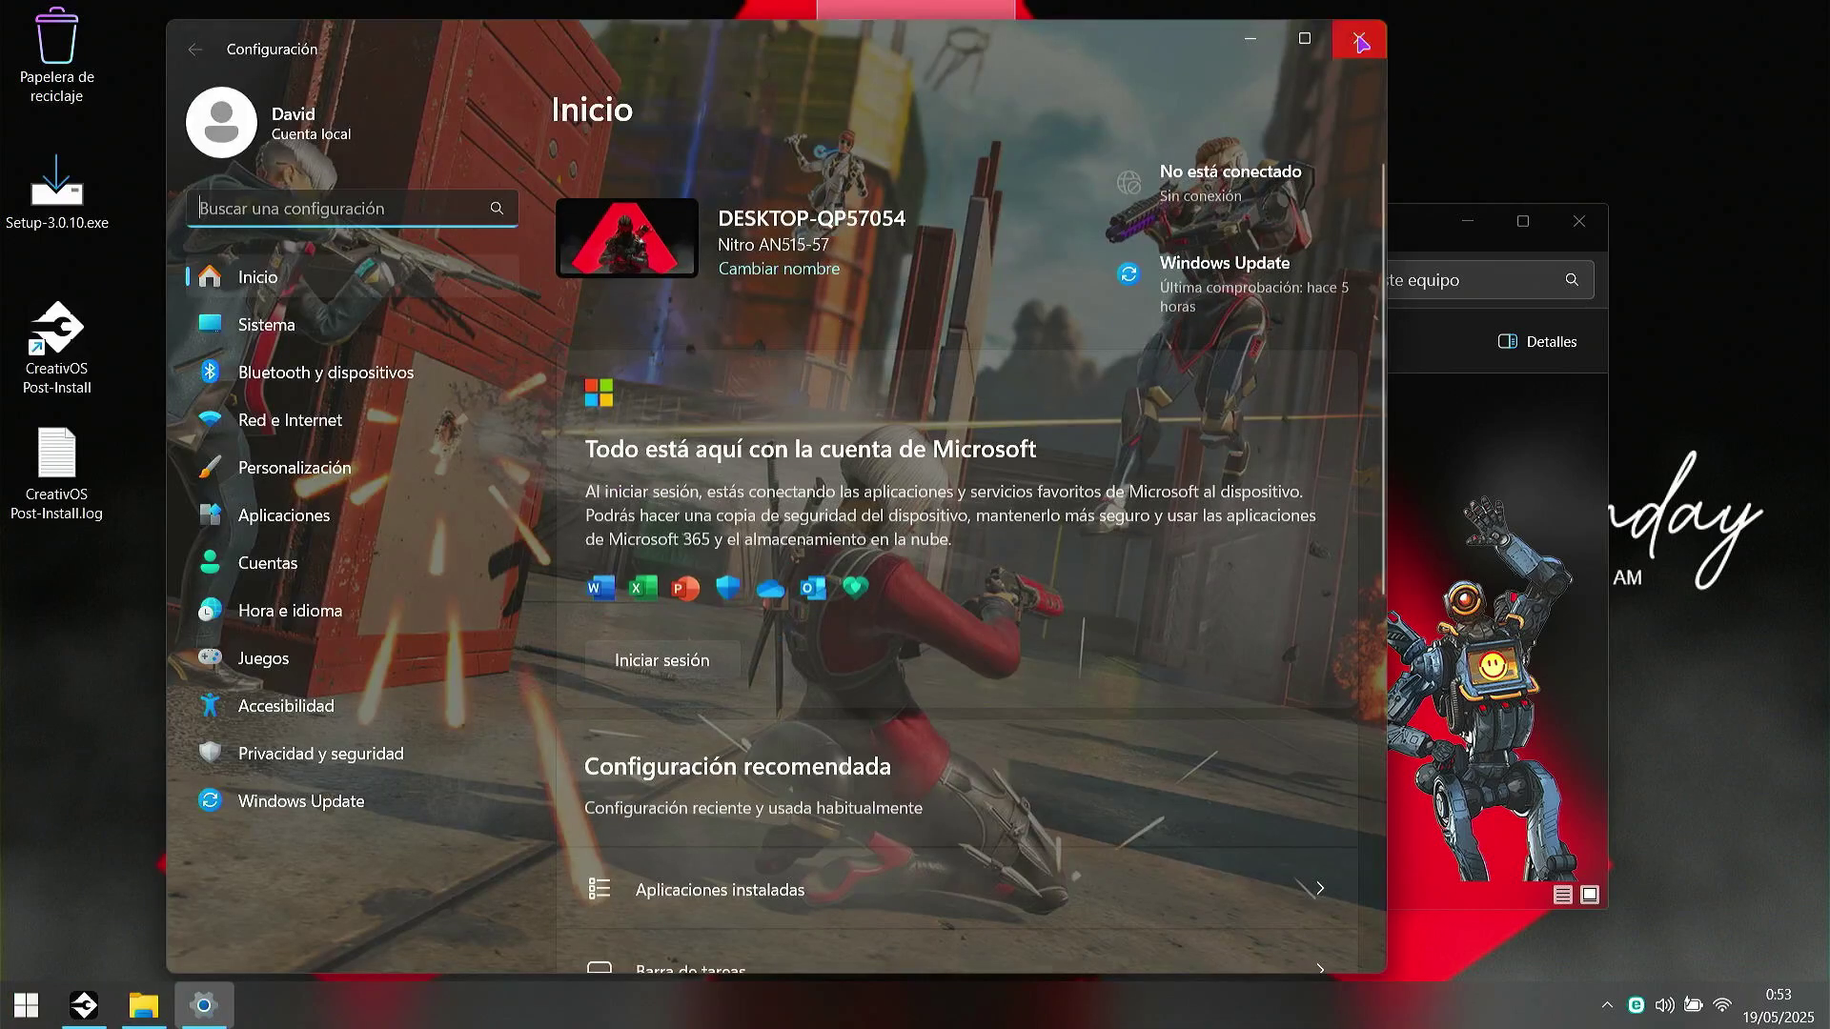
click(1360, 40)
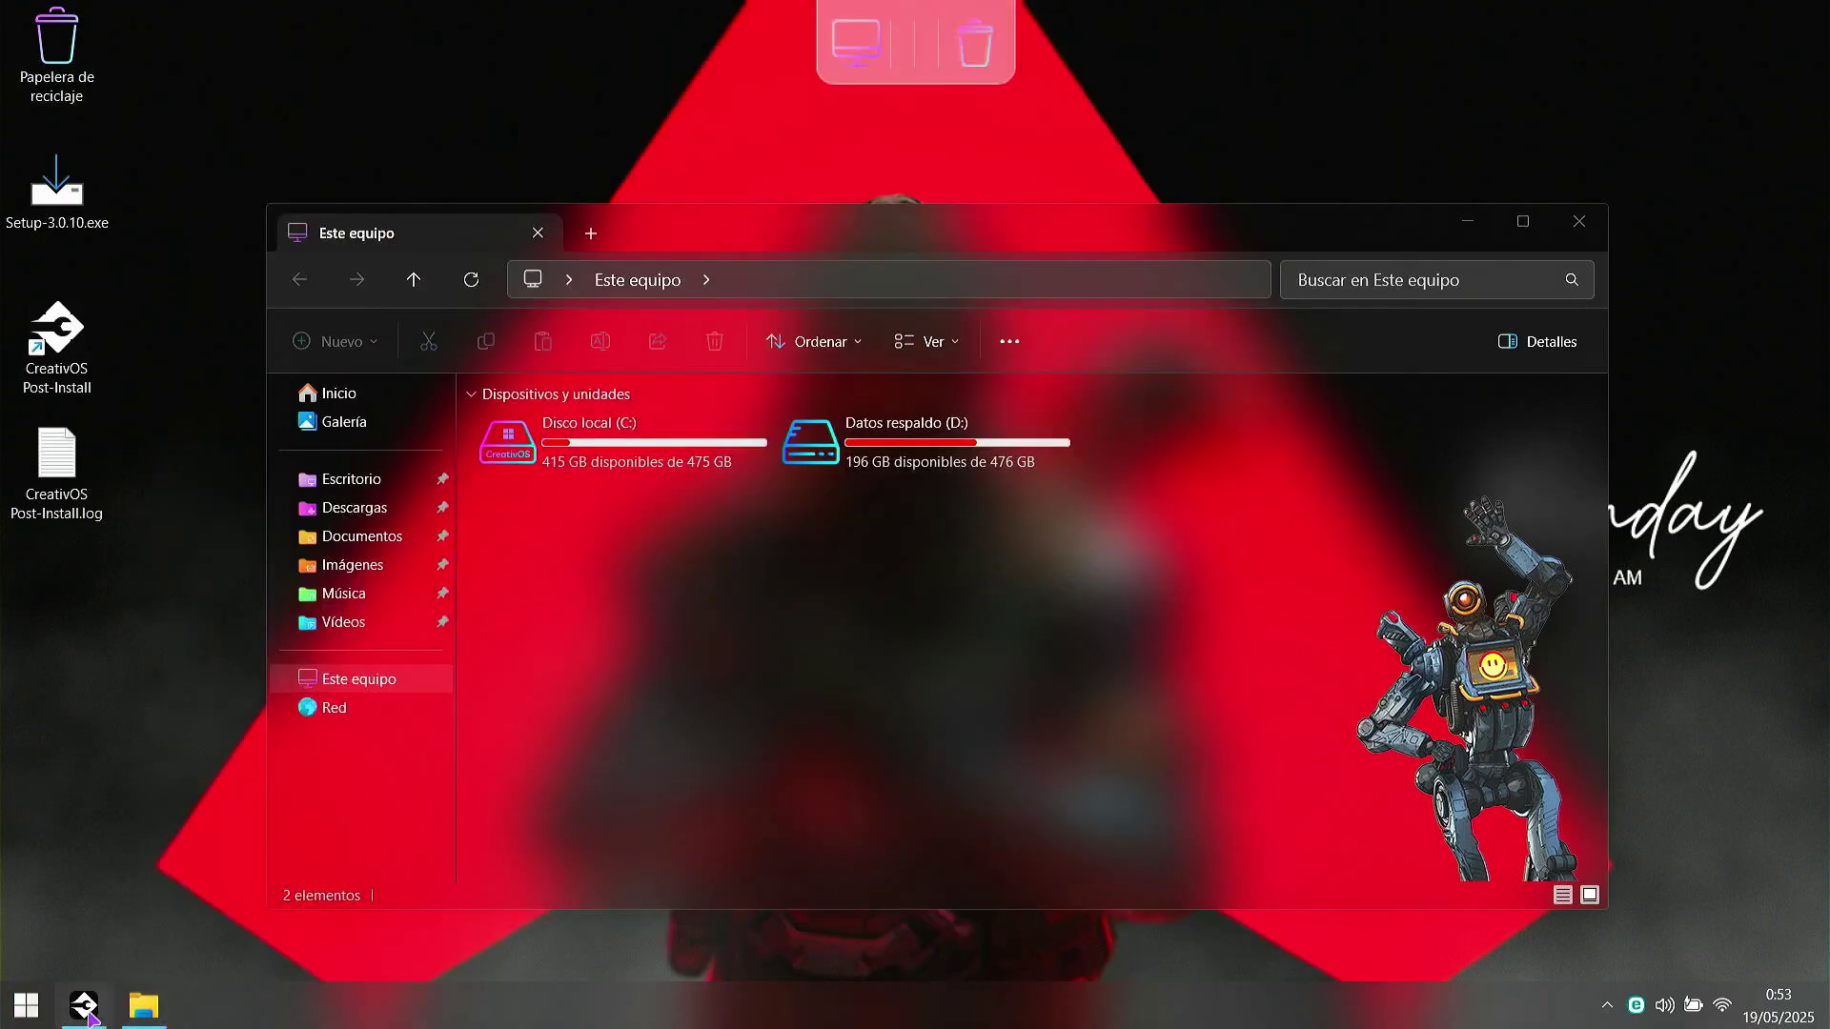
Step: Return to CreativOS Post-Install and browse the remaining theme previews
click(88, 1020)
click(280, 315)
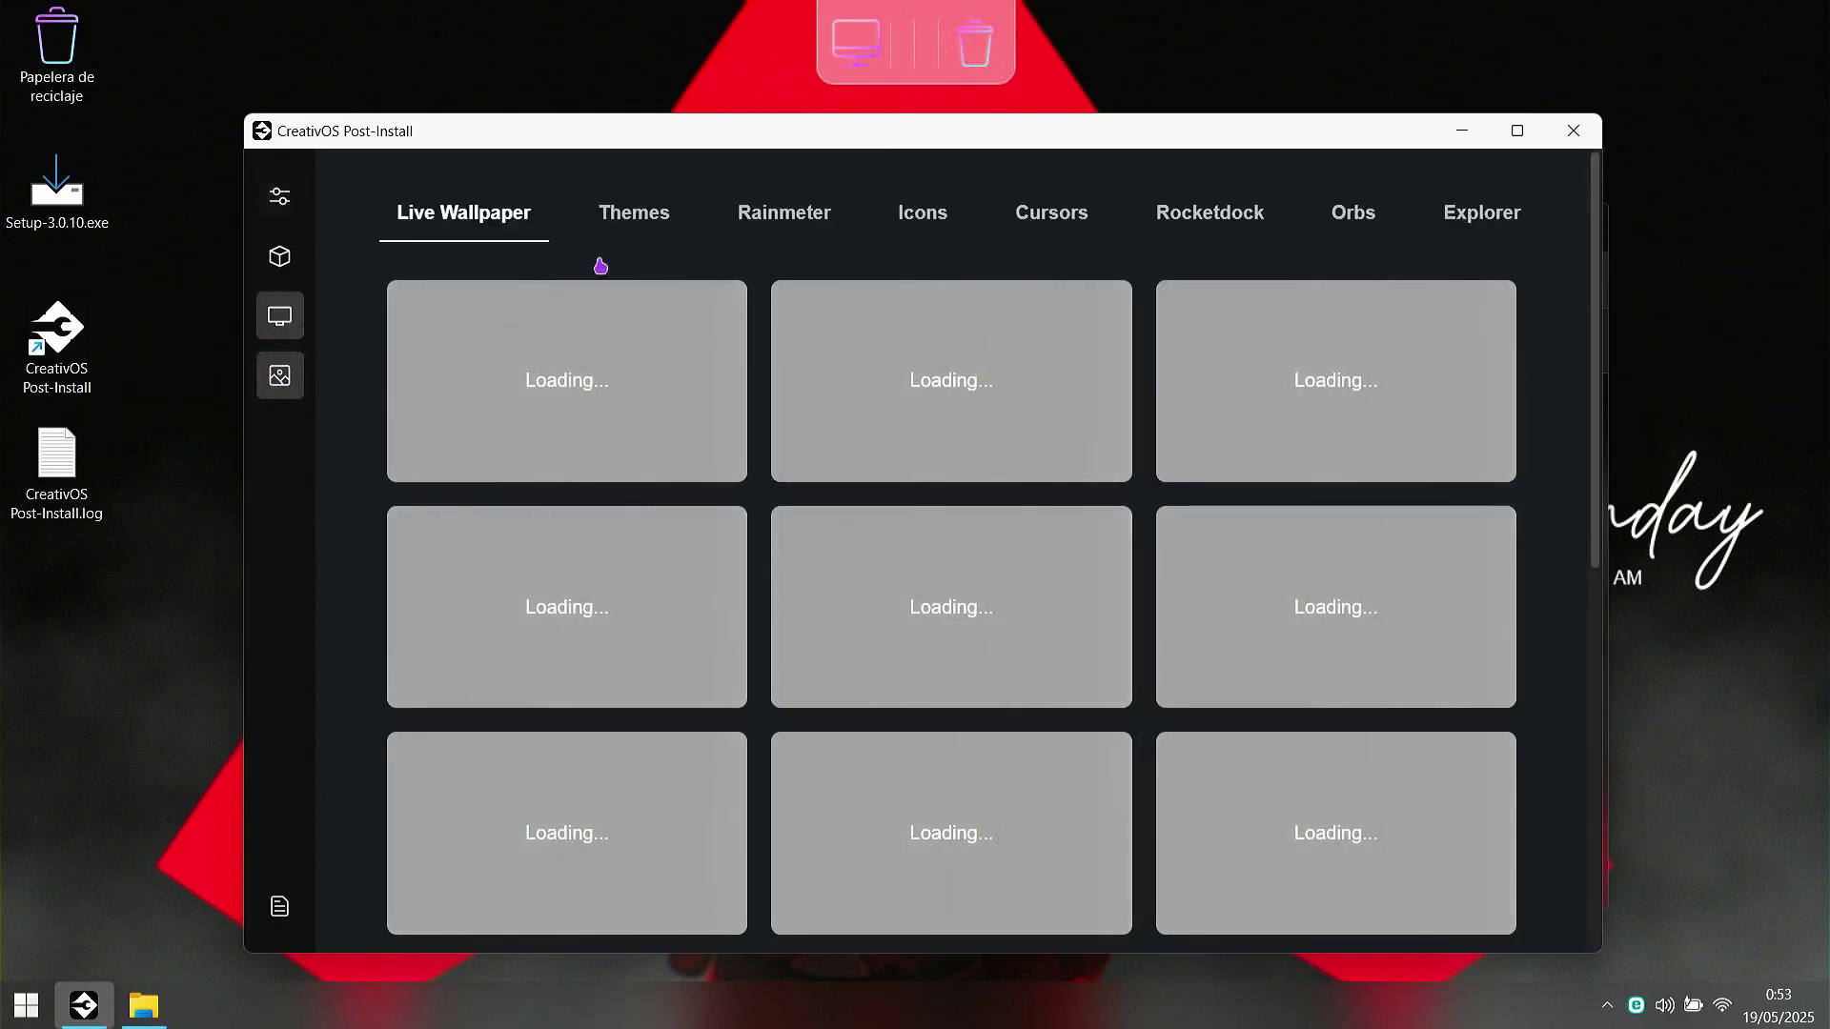
click(625, 238)
scroll(638, 523, down, 10)
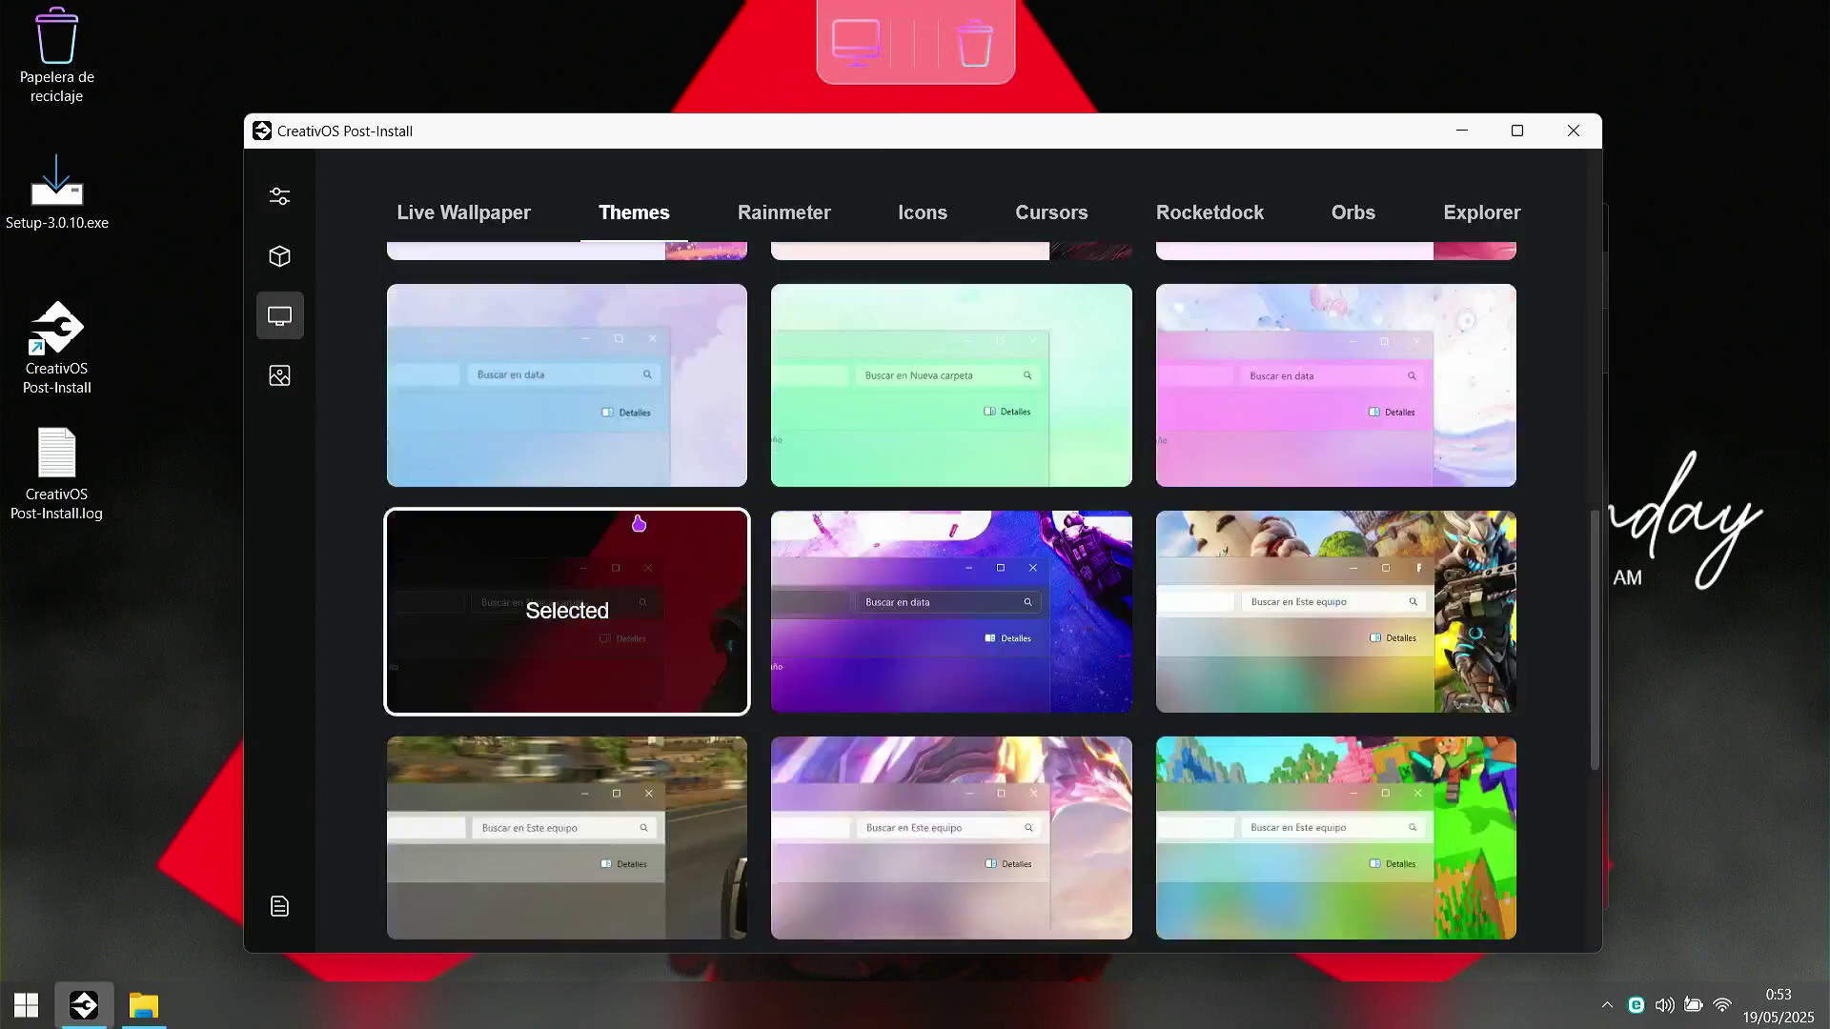
scroll(639, 523, down, 5)
scroll(639, 523, up, 5)
Step: Apply the red wallpaper with the shirtless long-haired man and giant face from the Anime wallpapers and check it behind the window
click(276, 377)
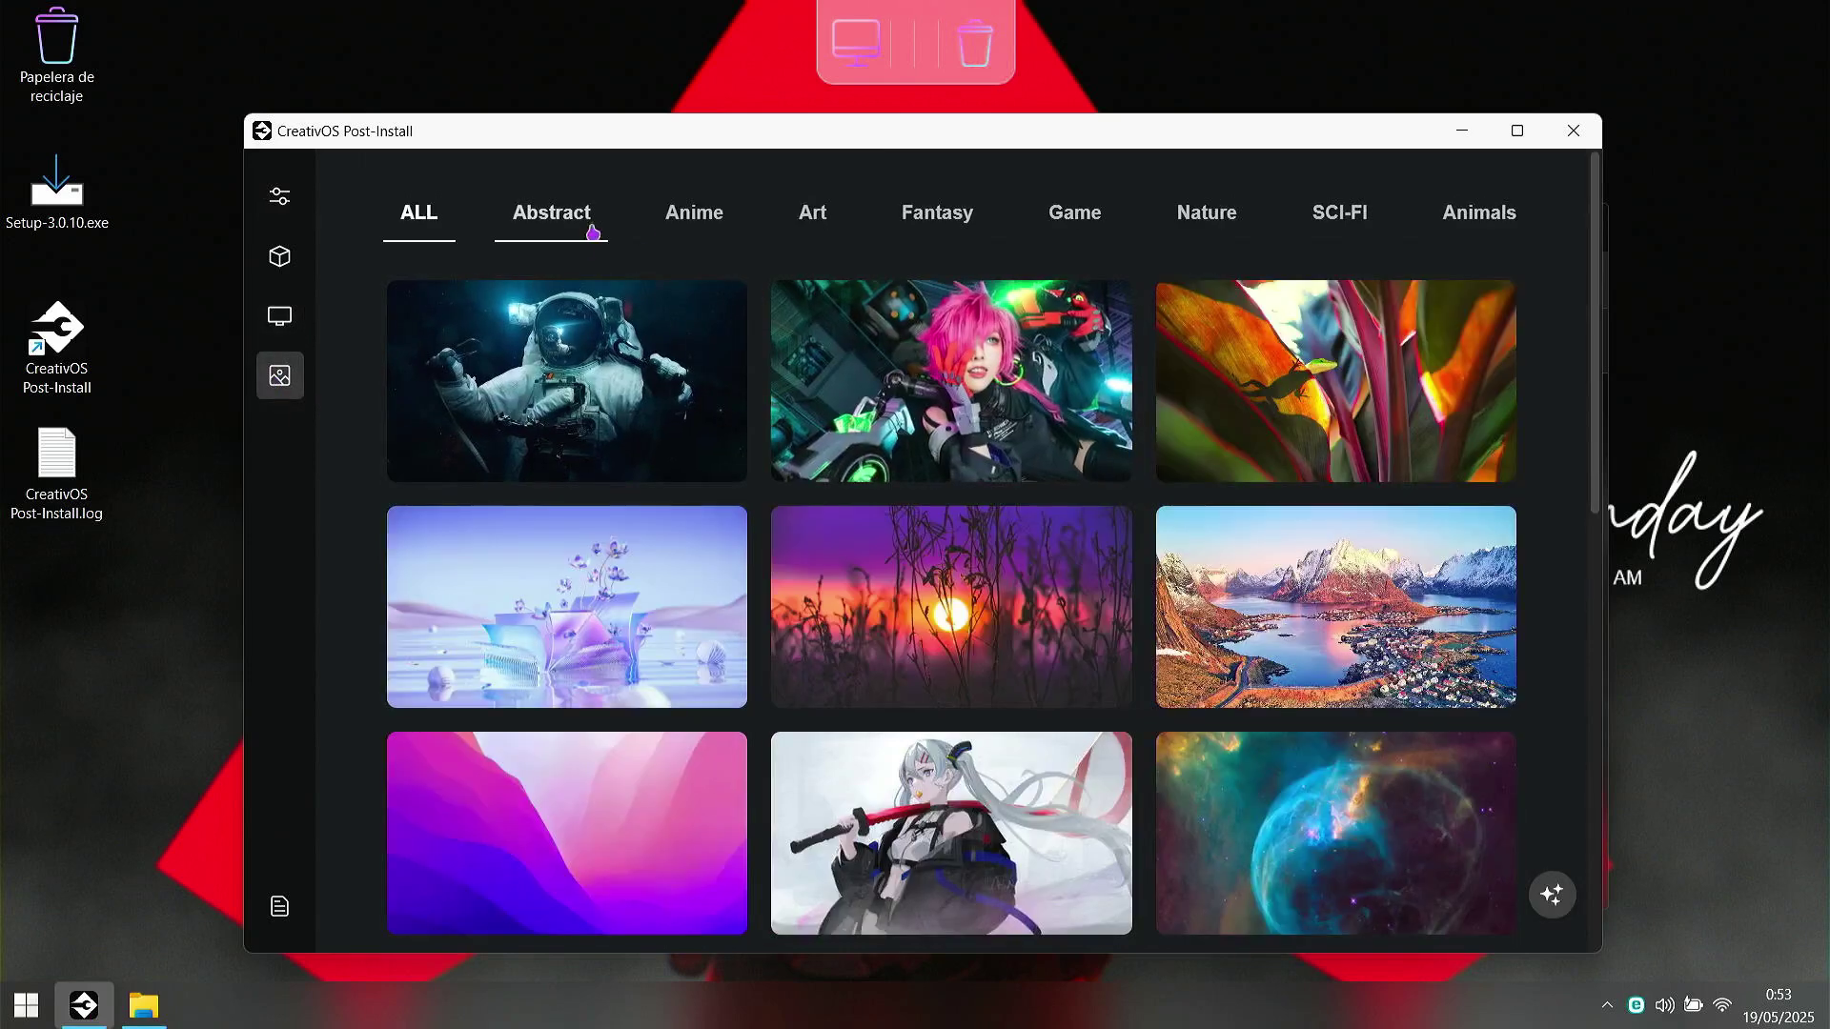
click(668, 229)
scroll(957, 507, down, 5)
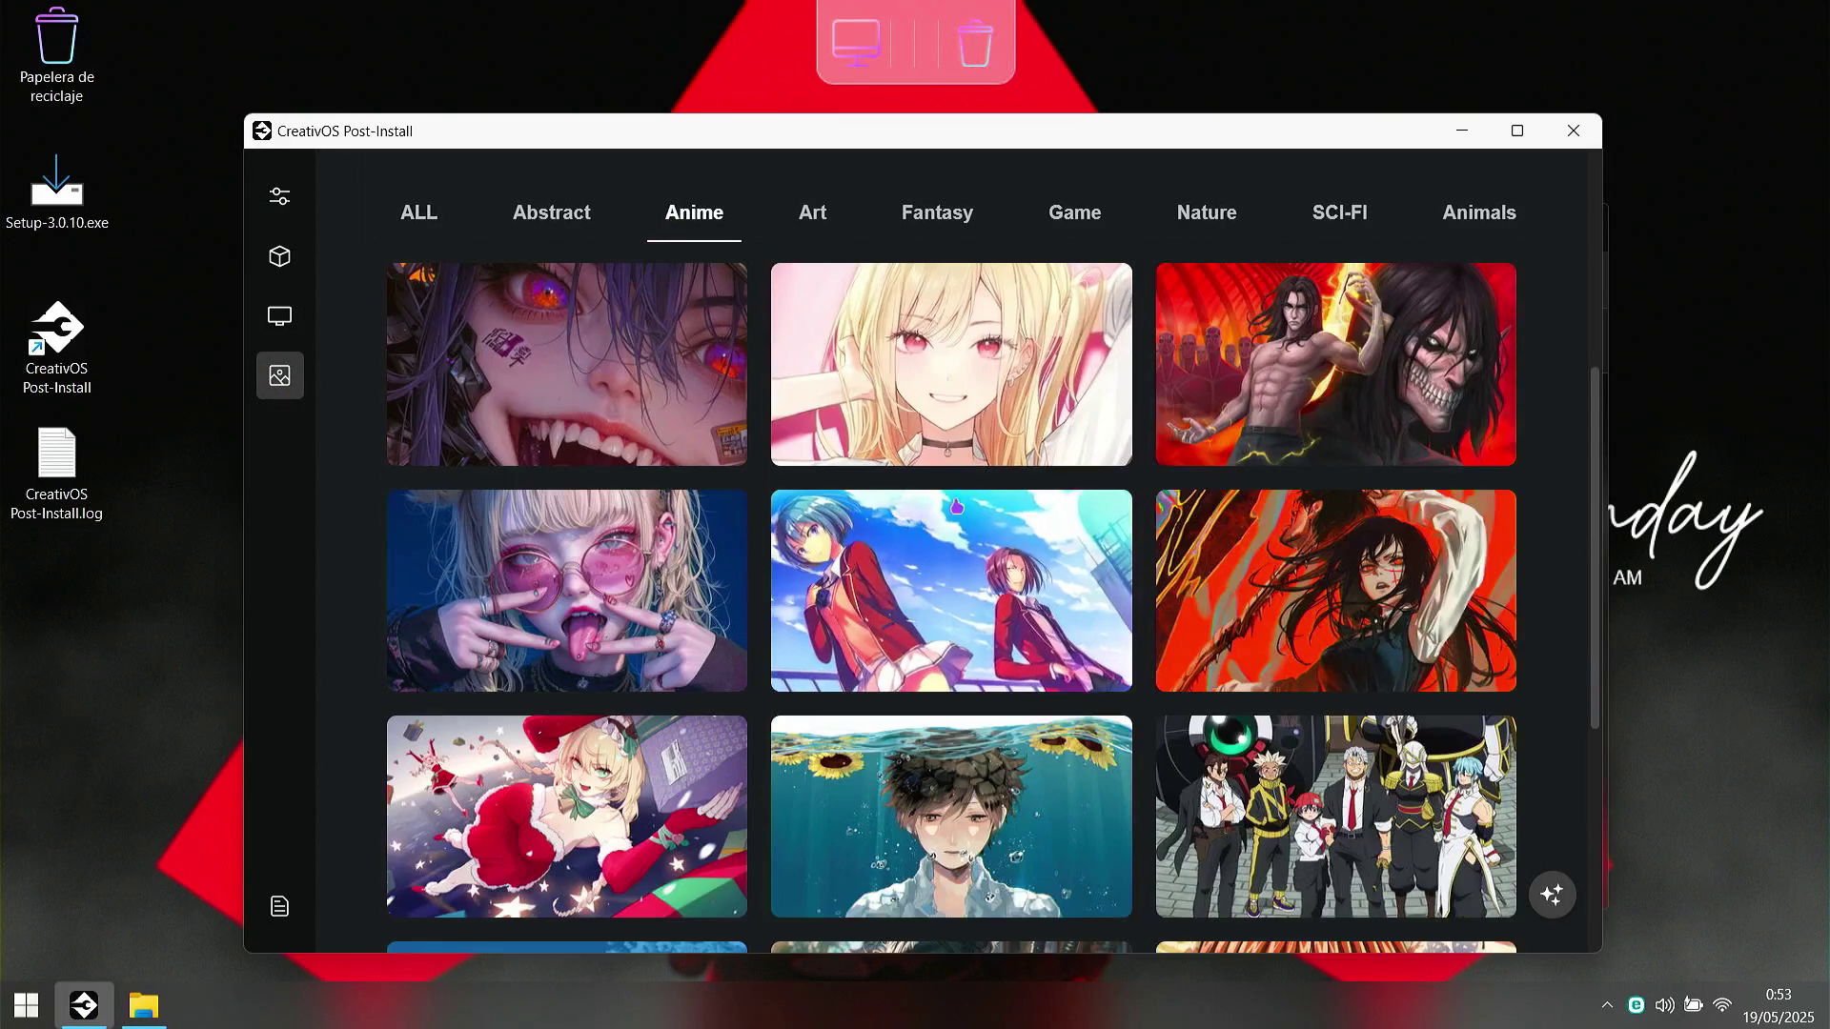
scroll(957, 507, up, 1)
scroll(1294, 541, down, 5)
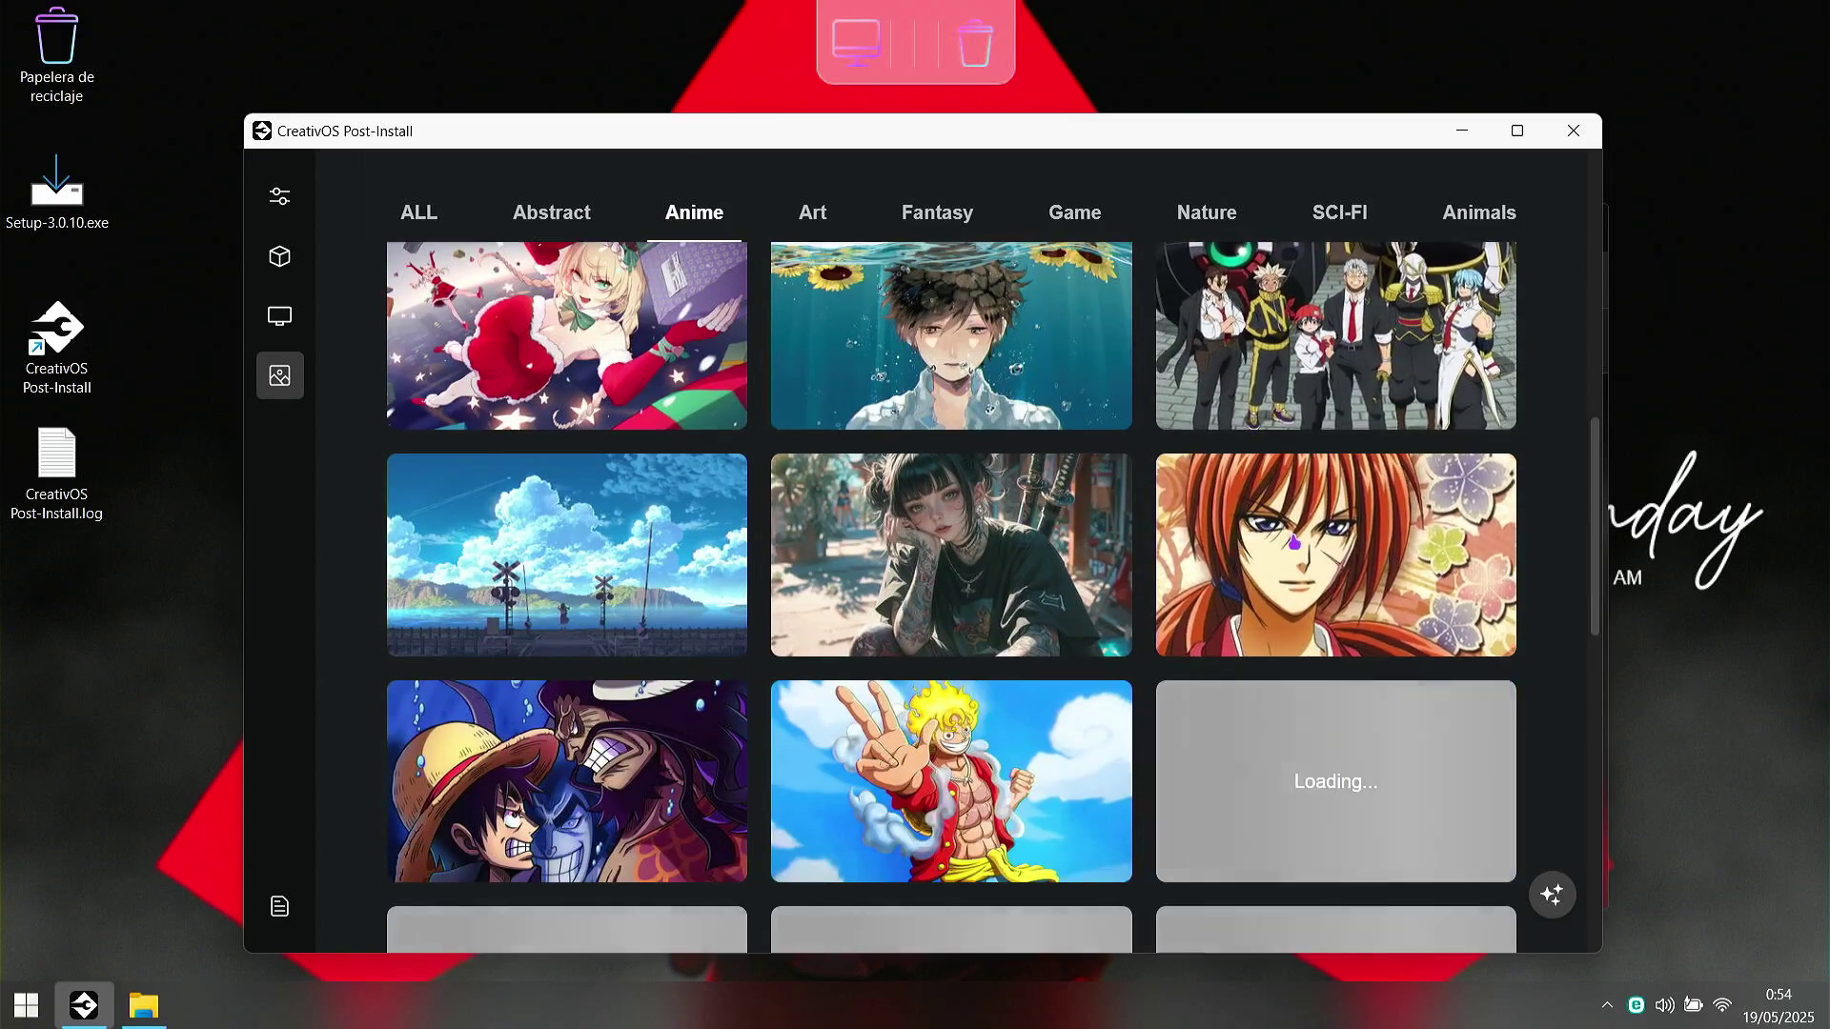
scroll(1294, 542, up, 5)
click(1319, 504)
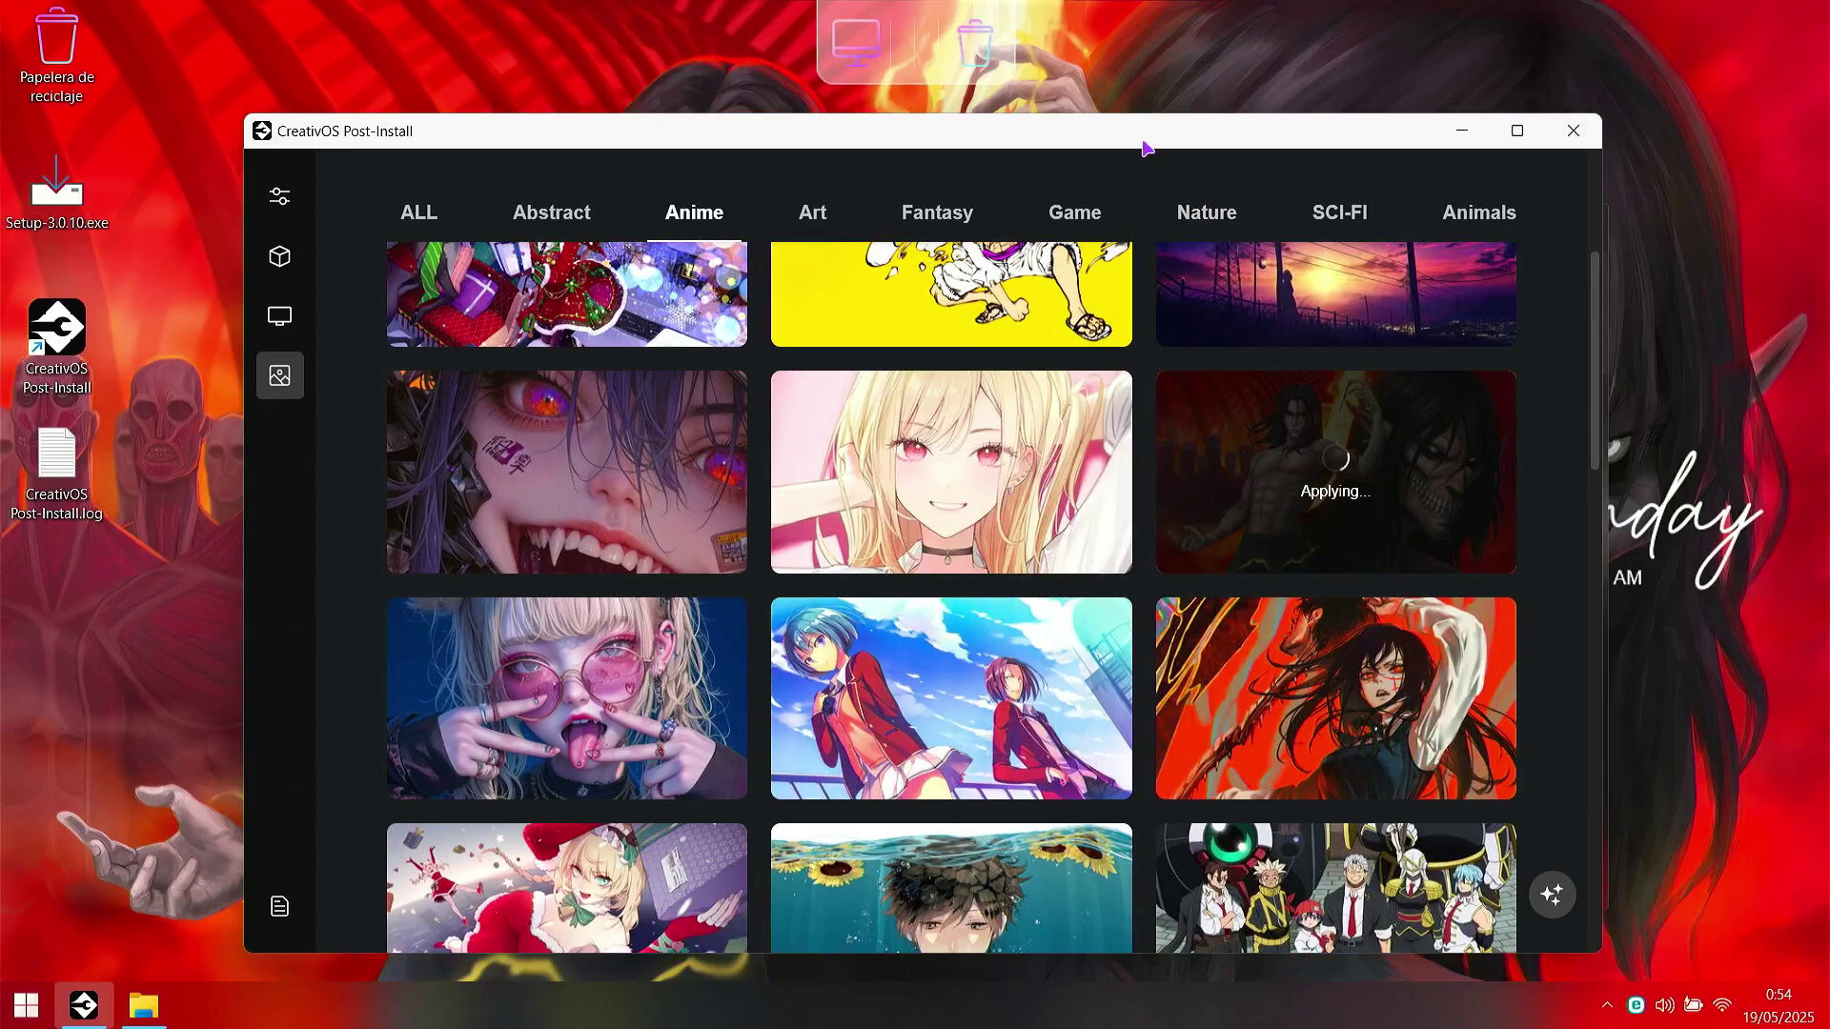
mouse_move(1143, 143)
mouse_down()
mouse_move(1039, 848)
mouse_move(1094, 188)
mouse_move(1130, 156)
mouse_up()
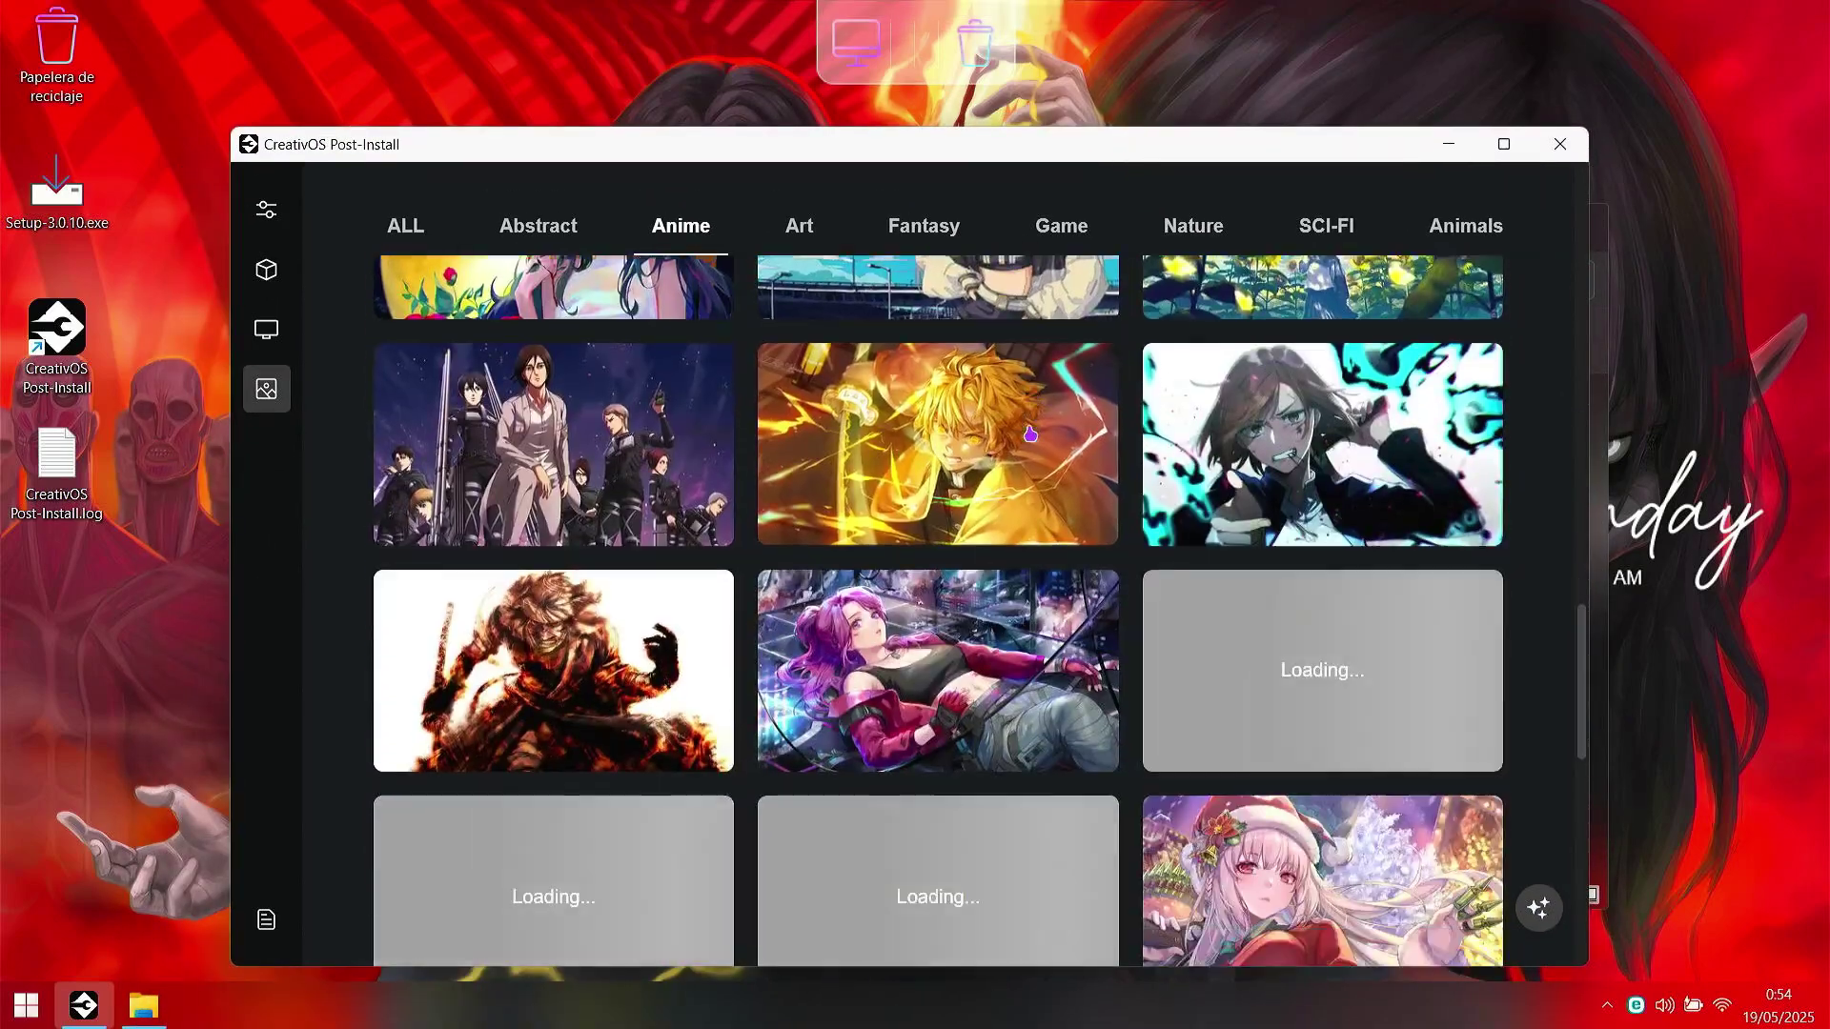
Step: Apply the dark Anime wallpaper of the black-haired figure with red accents and check it behind the window
scroll(1034, 434, down, 5)
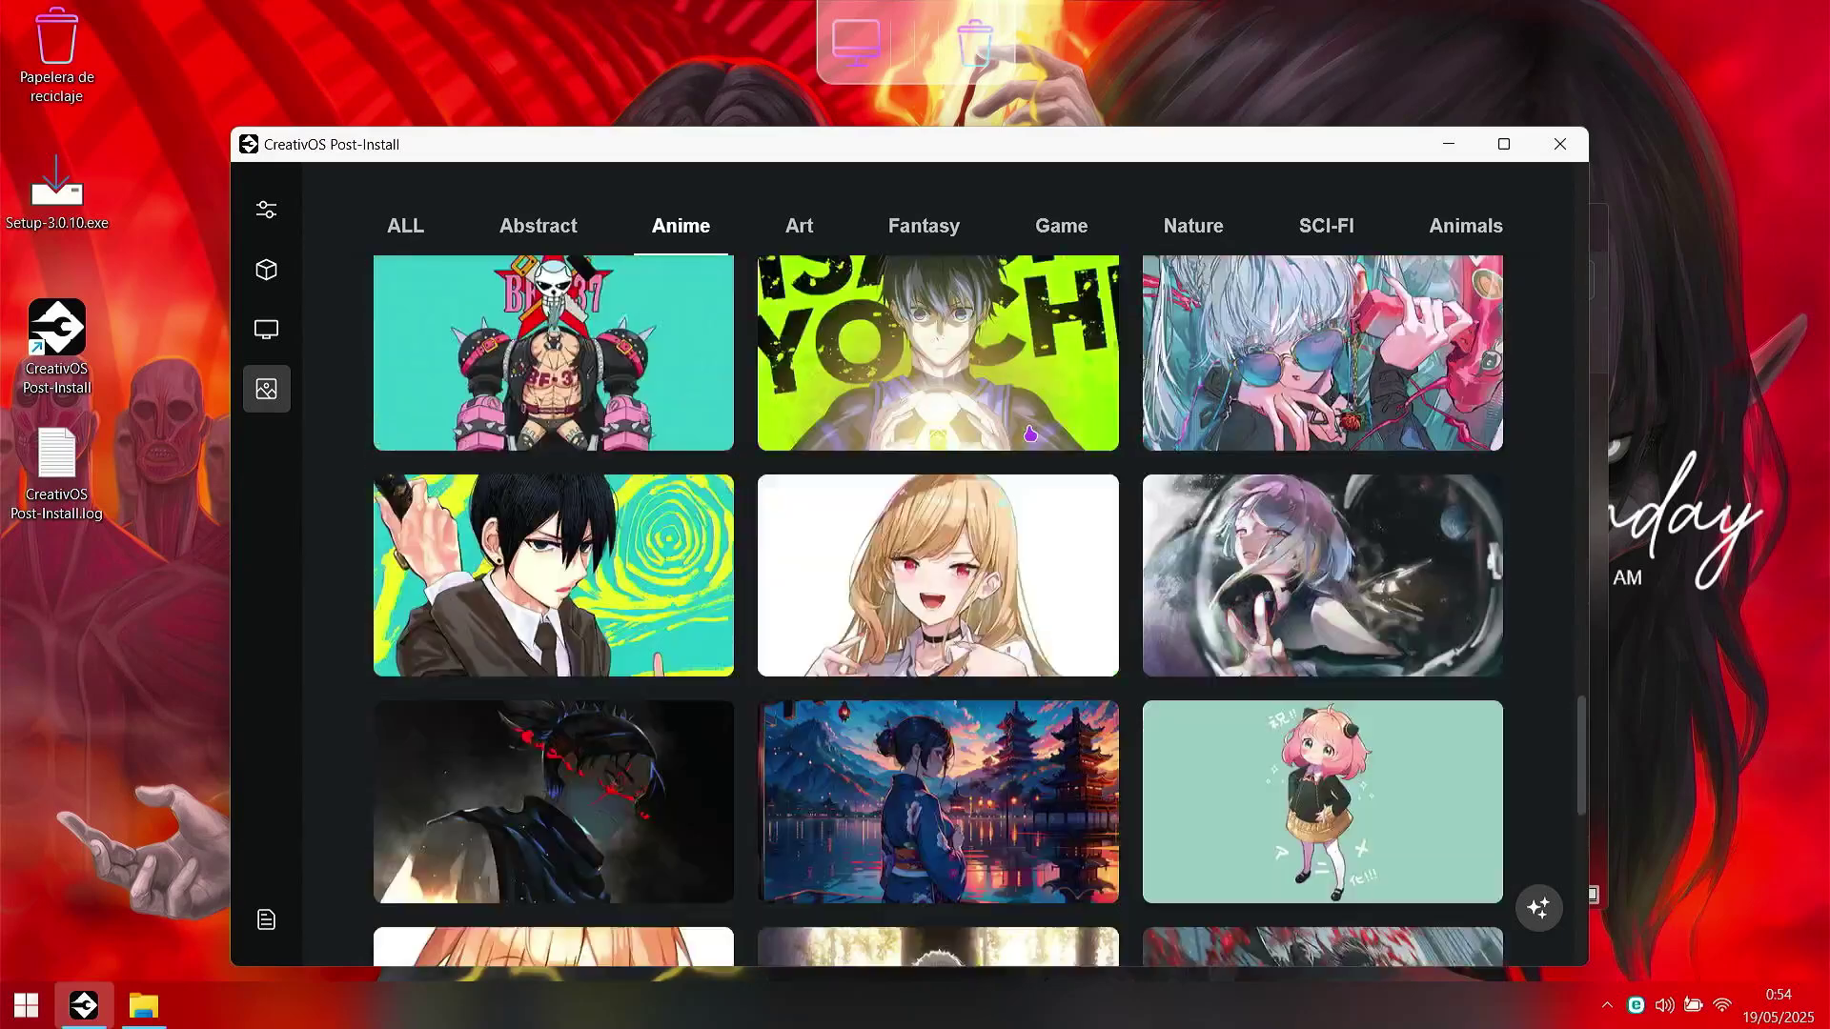
scroll(1030, 433, down, 5)
scroll(1030, 433, up, 2)
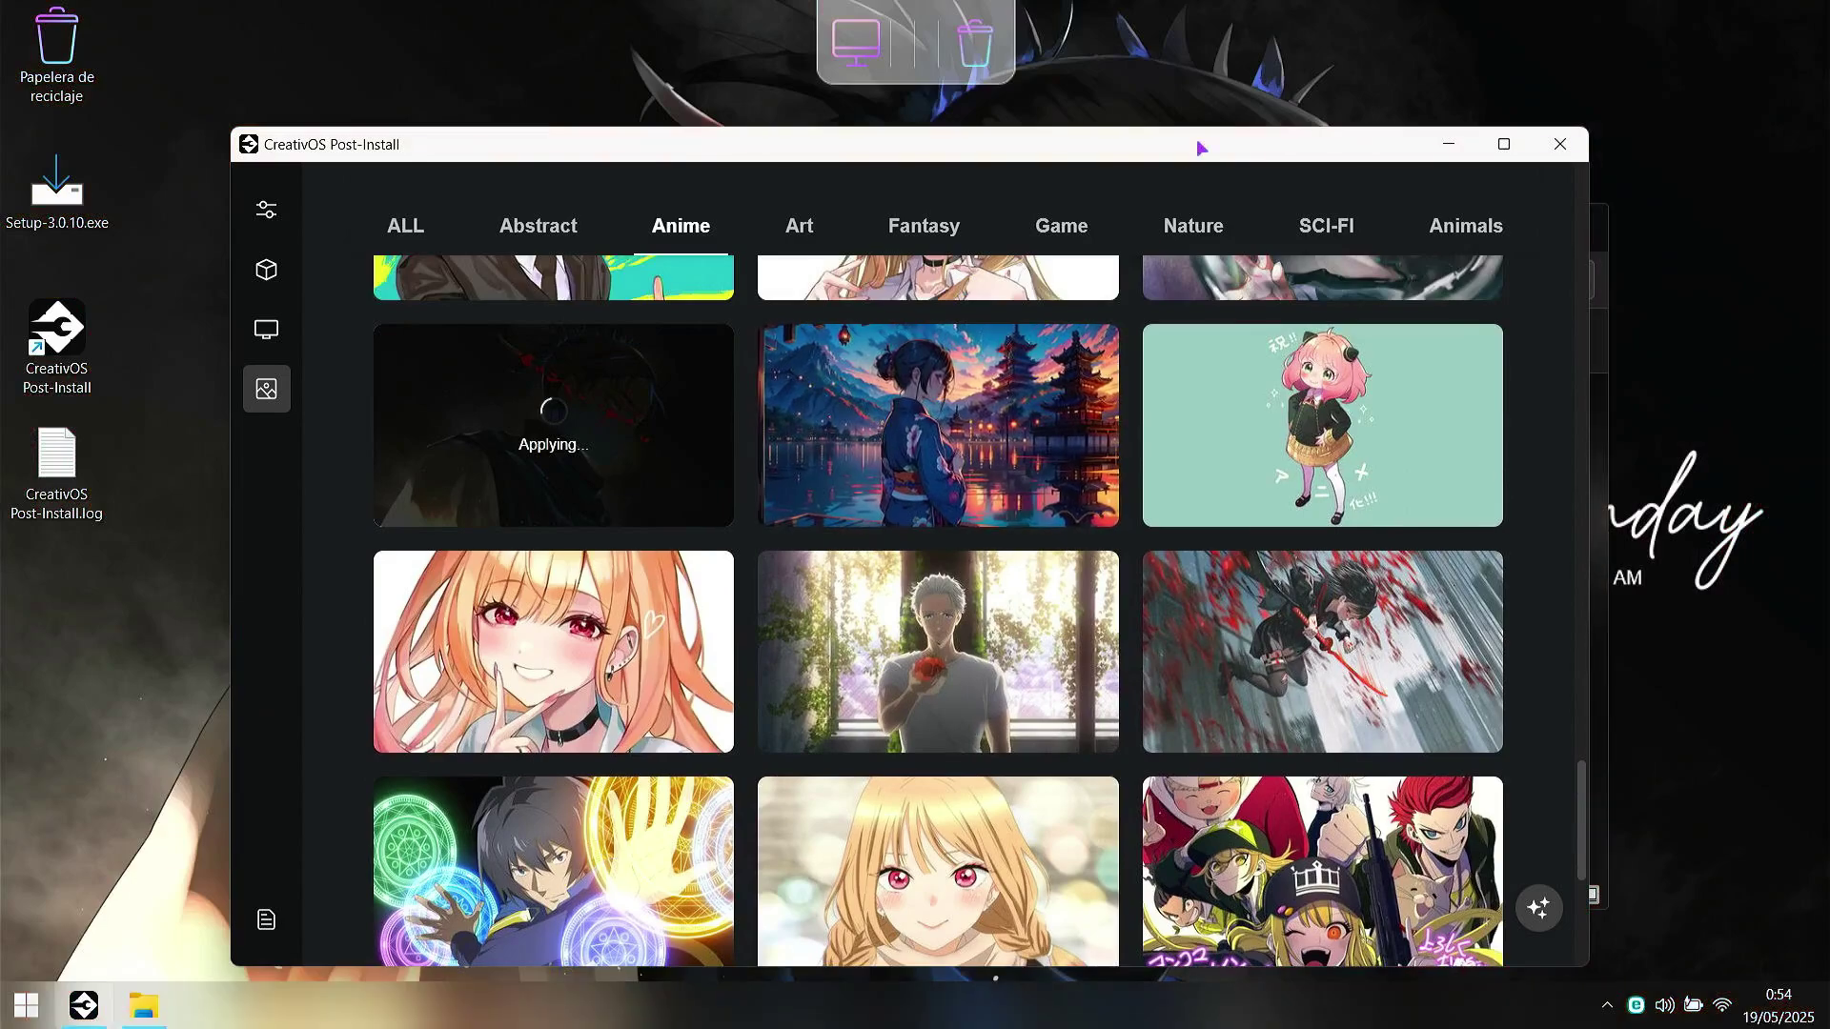
mouse_move(1201, 155)
mouse_down()
mouse_move(1164, 610)
mouse_move(1107, 936)
mouse_move(1200, 164)
mouse_up()
Step: Apply the Anime wallpaper of the pale-haired, red-eyed woman with a black choker on a red background
scroll(1113, 463, down, 5)
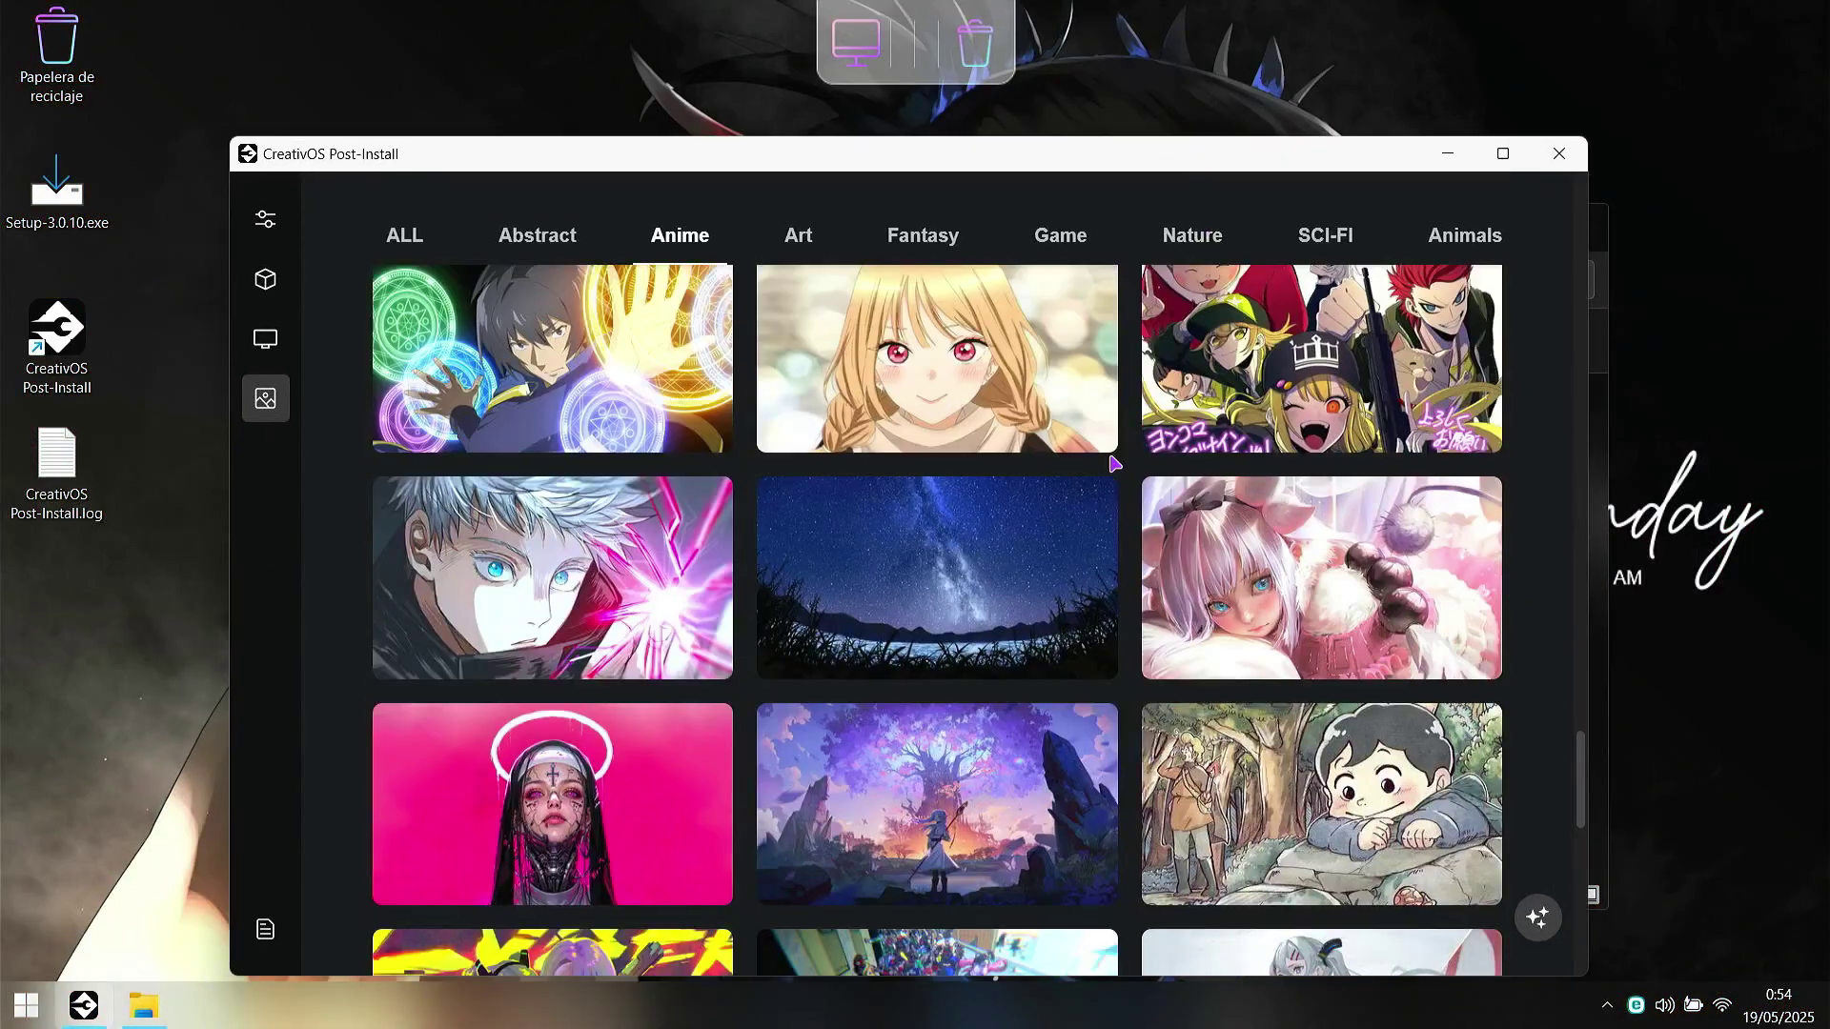
scroll(1113, 463, down, 15)
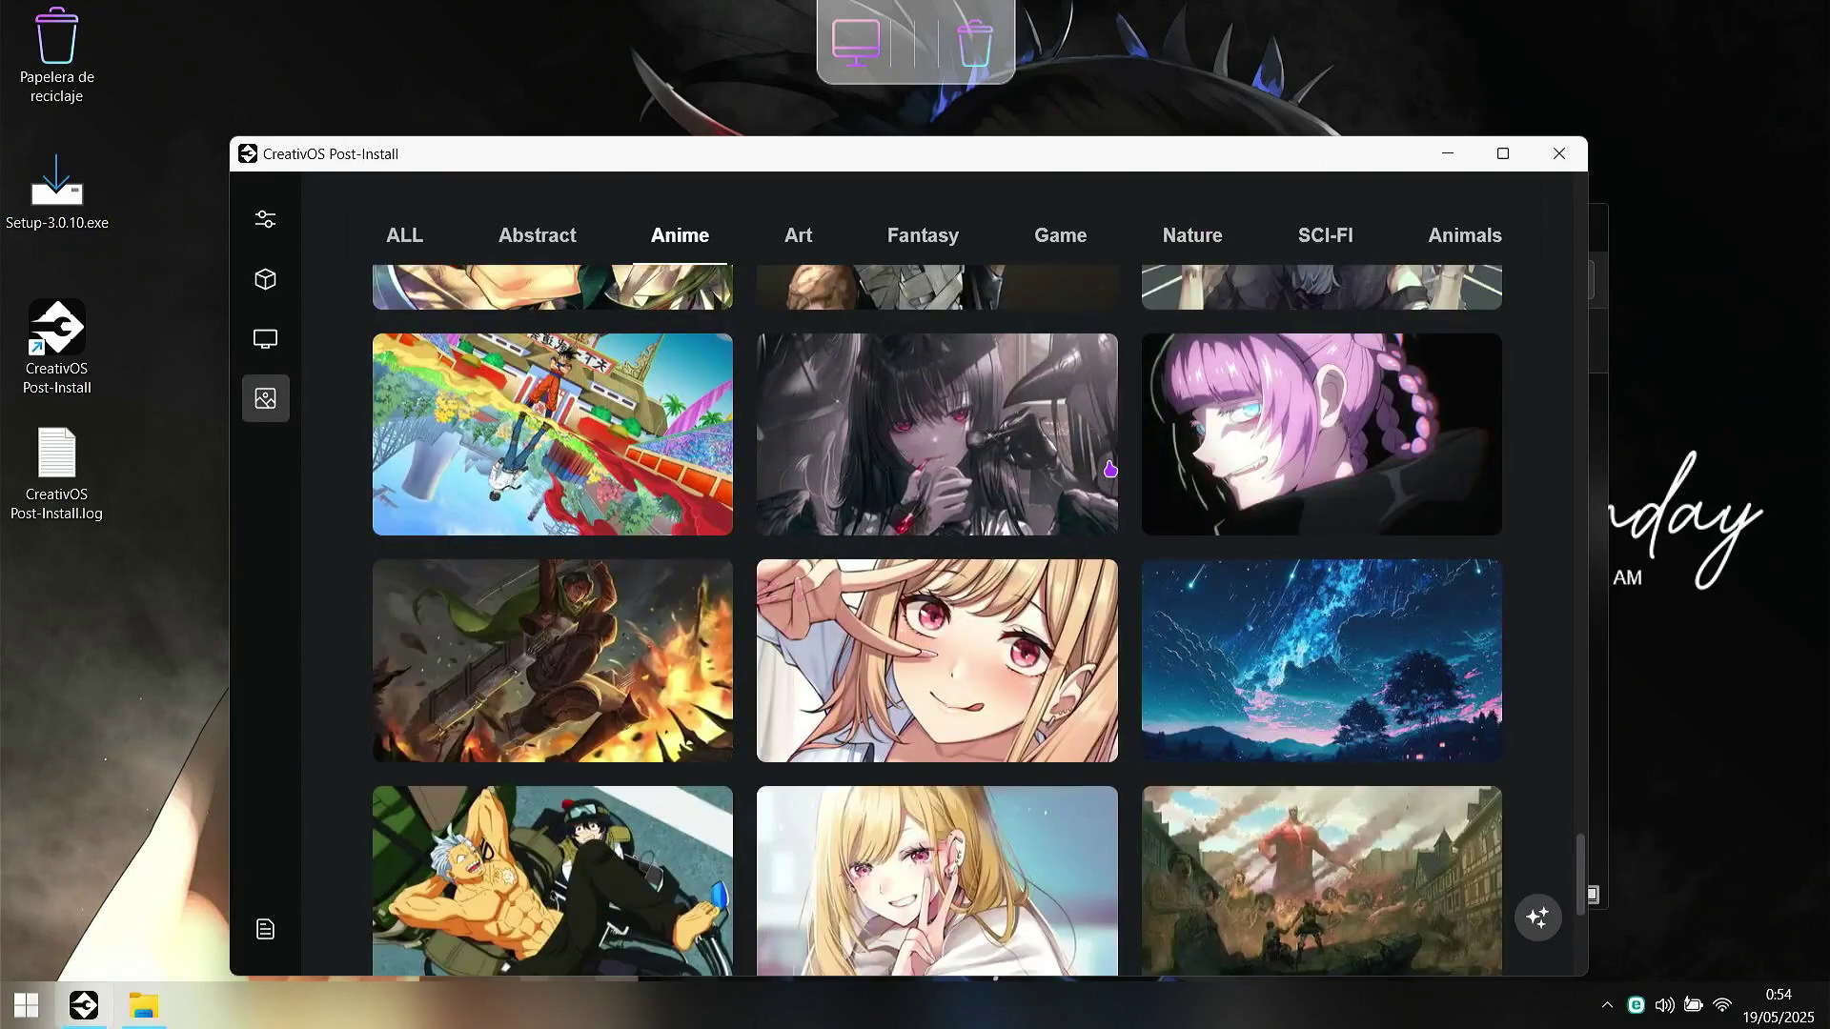
scroll(1111, 469, down, 10)
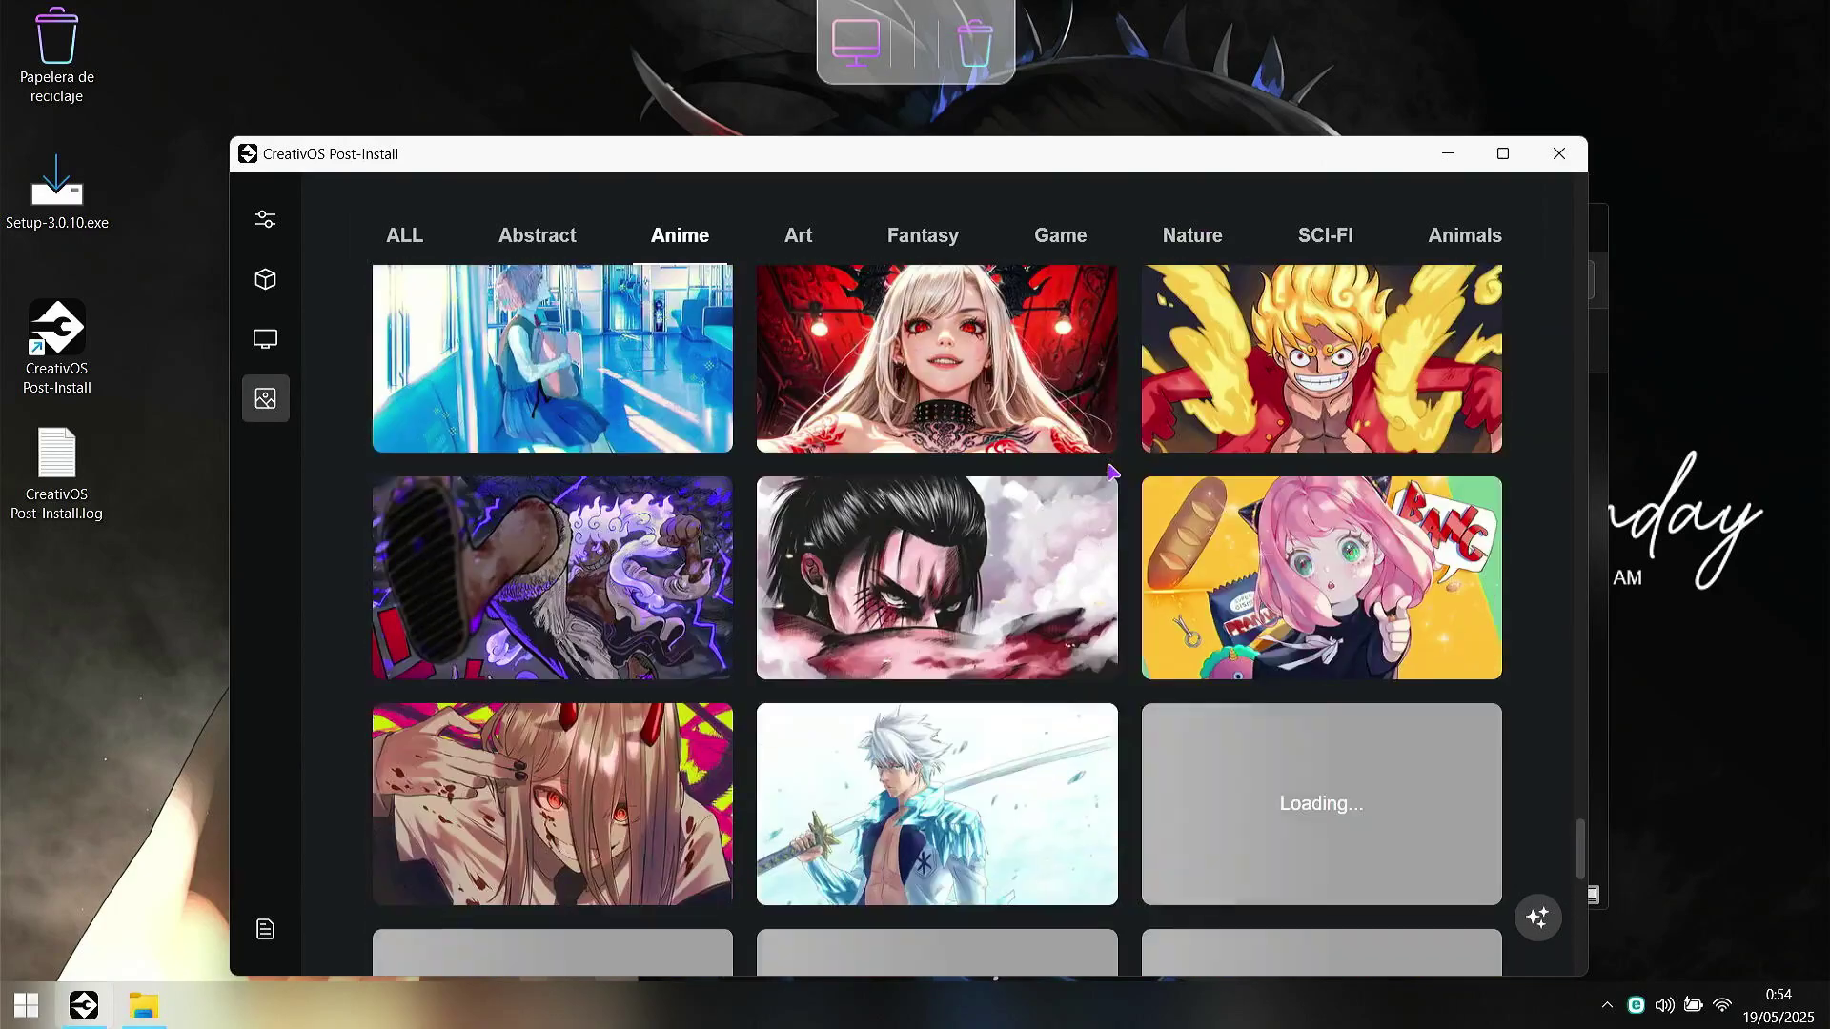
scroll(1110, 477, up, 1)
click(1023, 520)
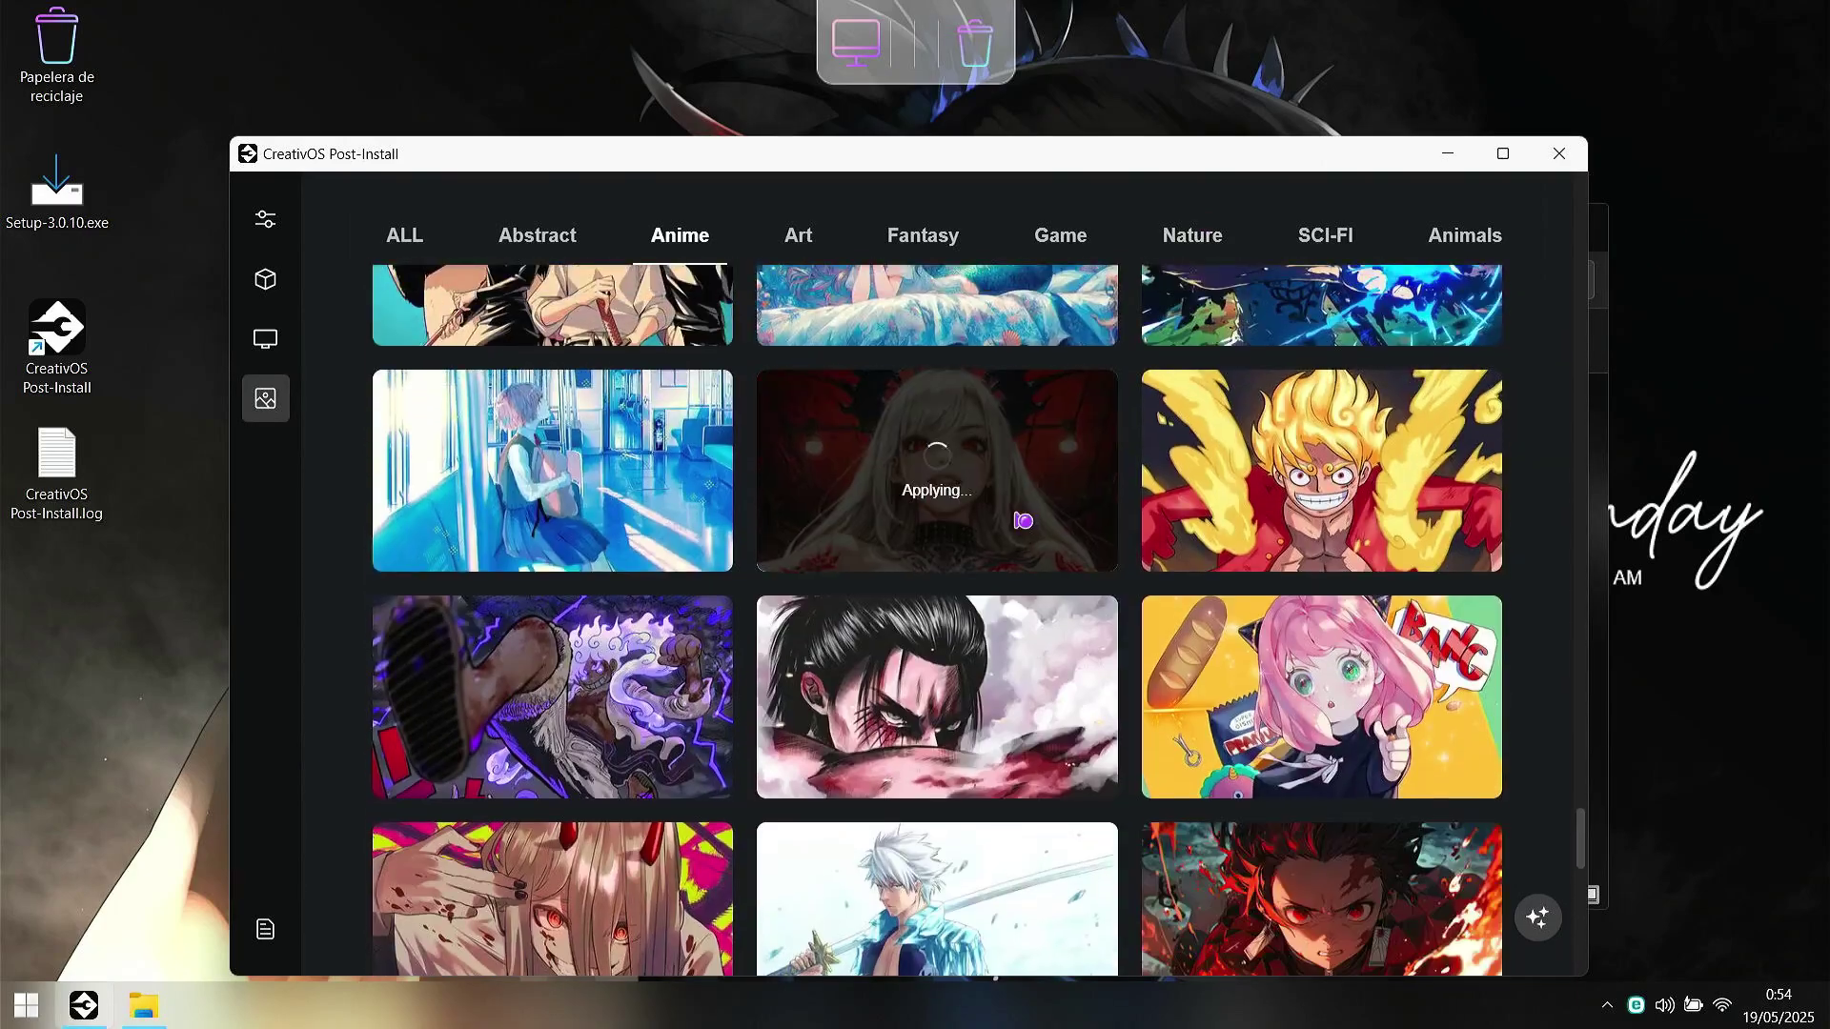
Step: Apply the Anime wallpaper of the black-haired horned woman in profile on plain red and check it behind the Este equipo window
scroll(1023, 520, down, 11)
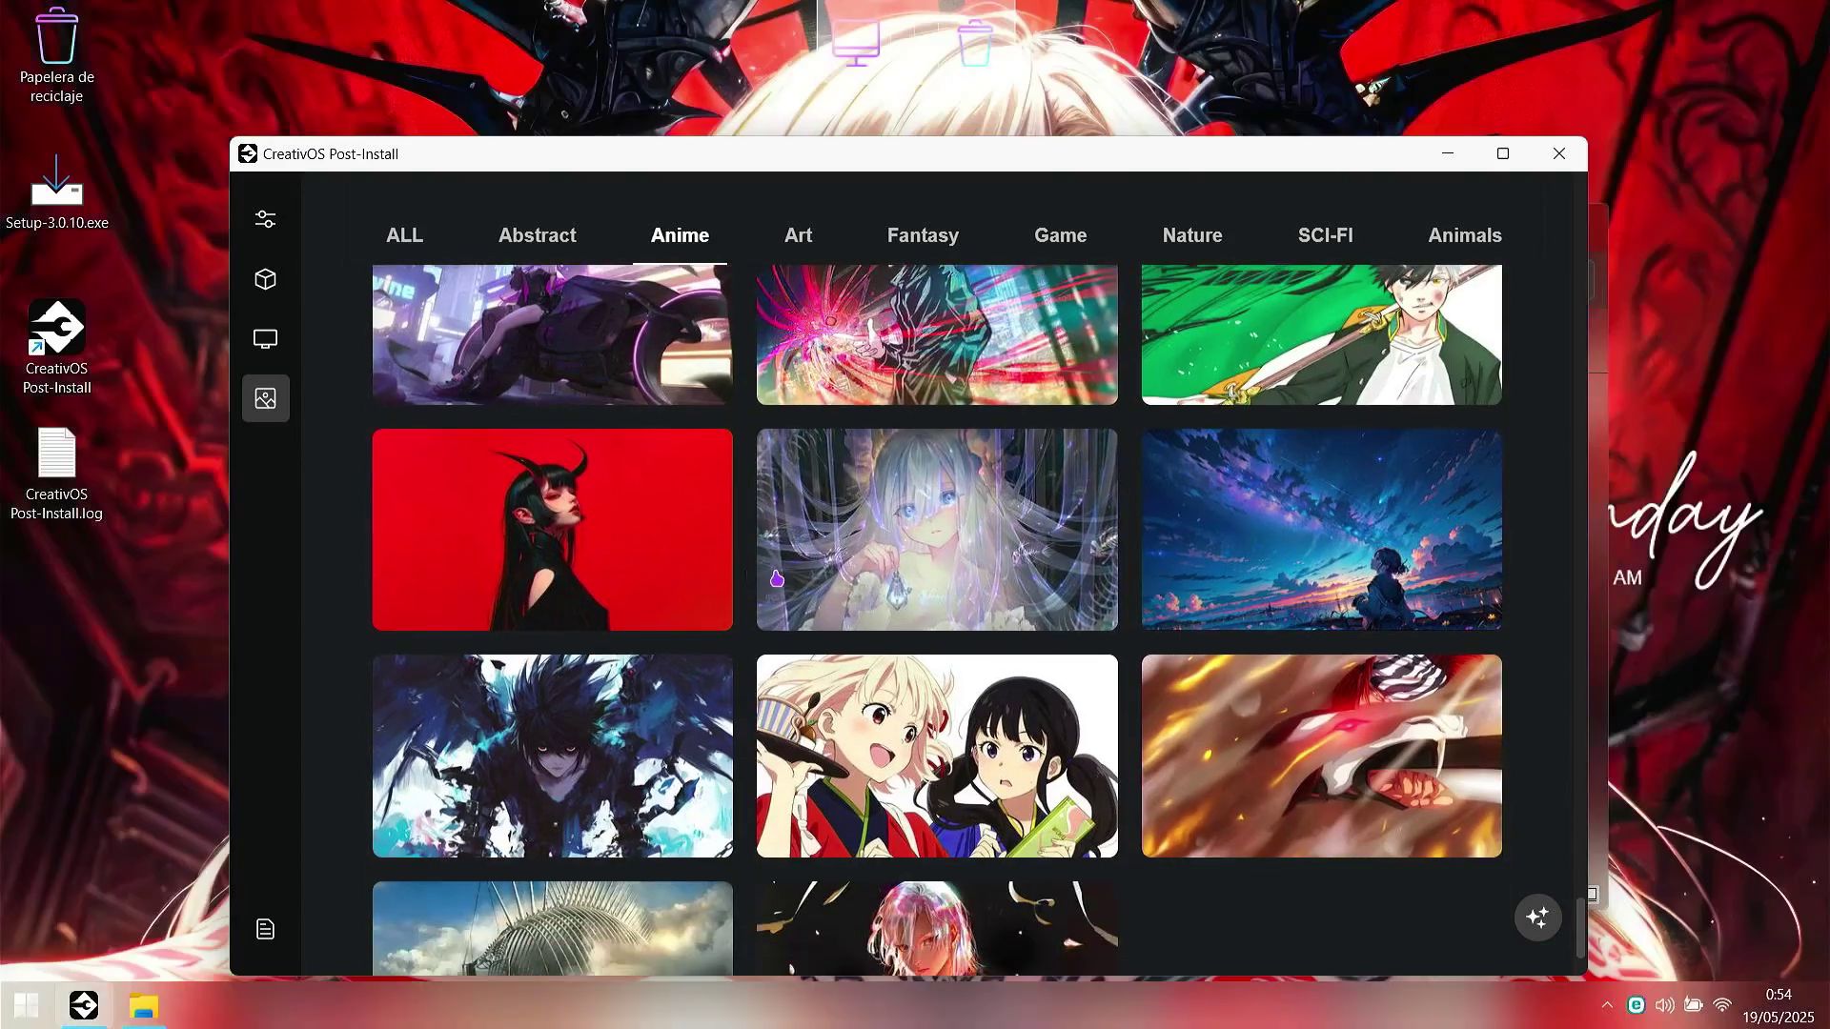
drag(901, 174, 844, 138)
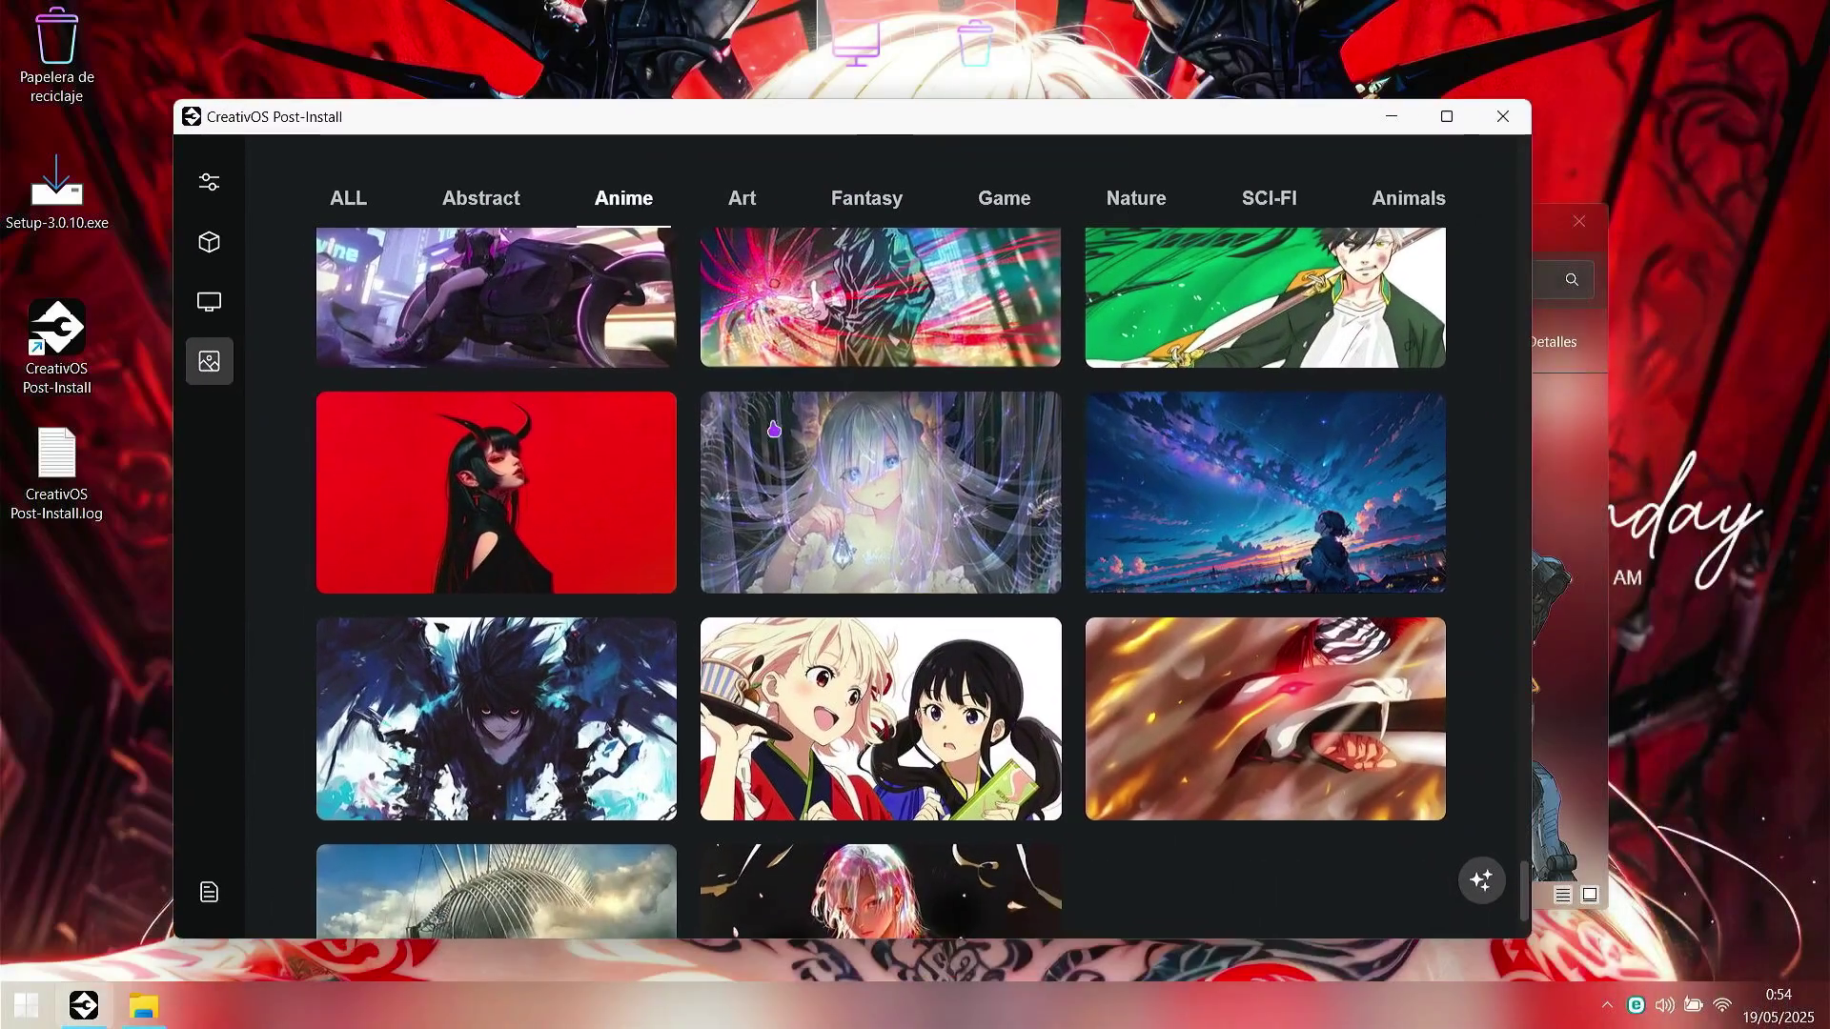
scroll(670, 435, down, 2)
click(556, 334)
scroll(899, 447, down, 5)
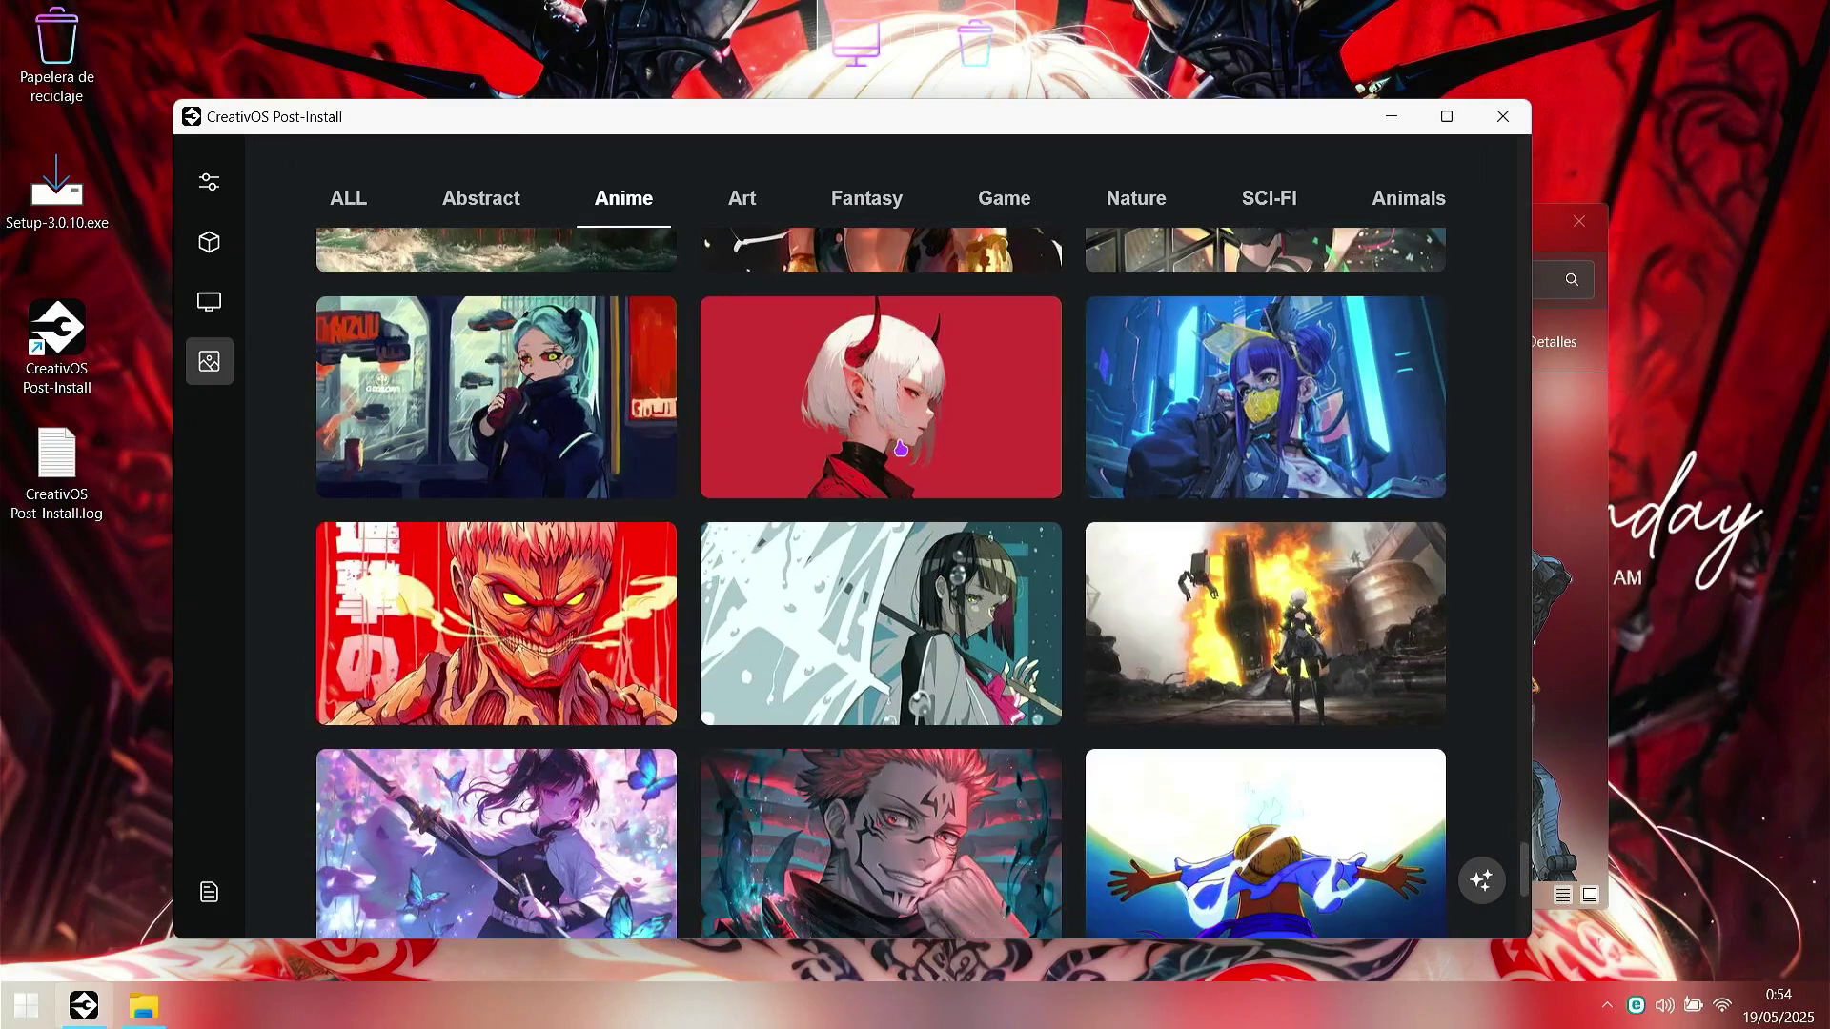
click(1384, 118)
drag(1171, 244, 1145, 234)
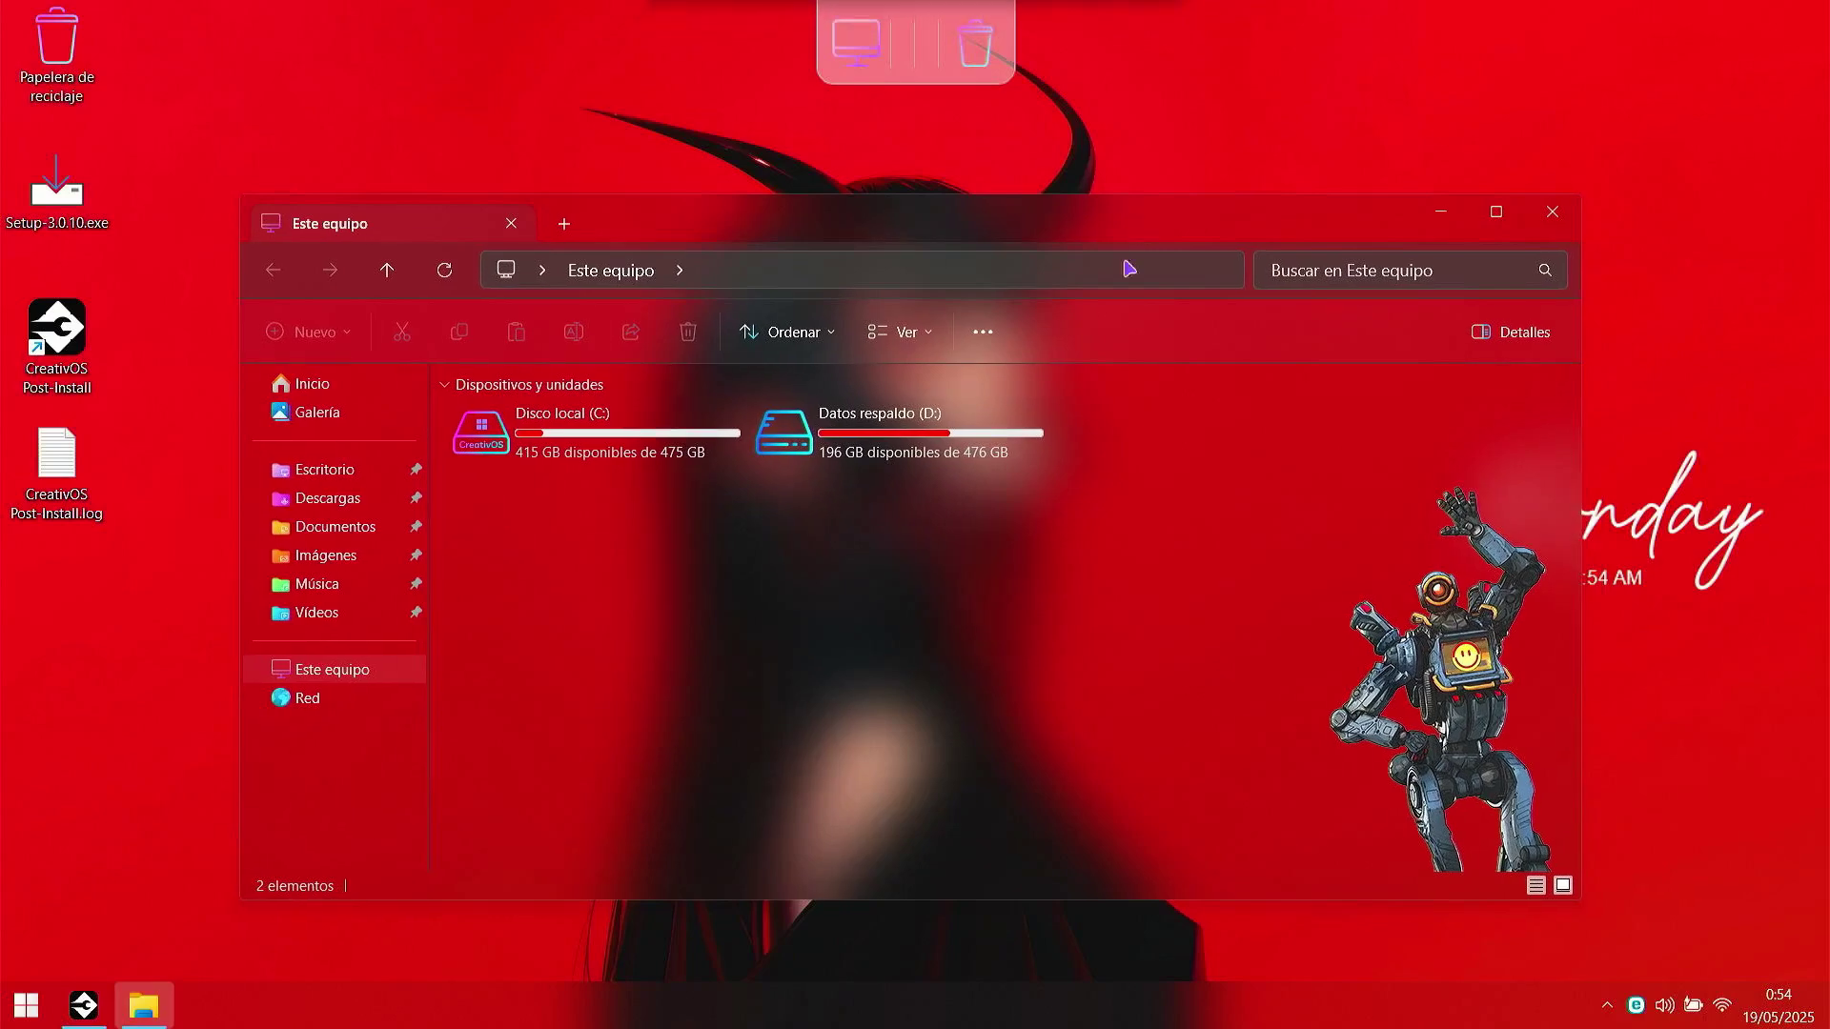
key(super)
click(120, 927)
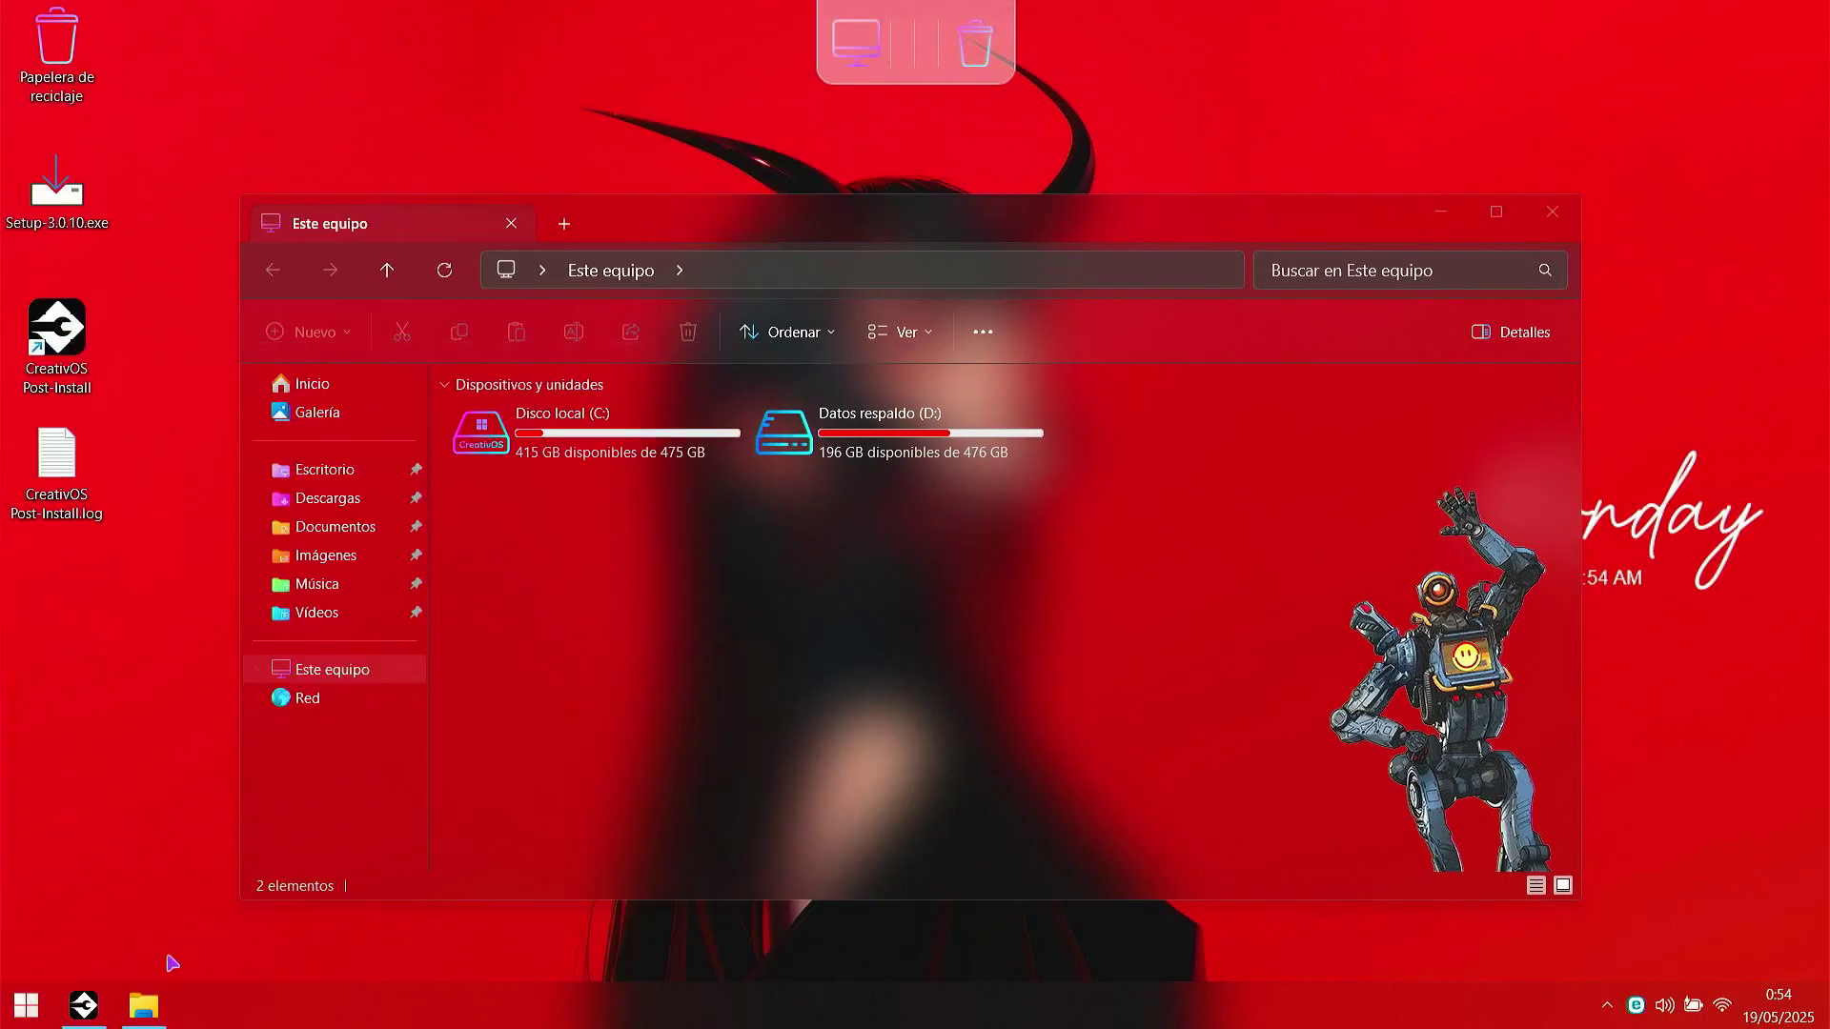
Step: Return to CreativOS Post-Install and browse the remaining Anime wallpapers plus the Art and Fantasy galleries
click(102, 1023)
scroll(571, 612, down, 5)
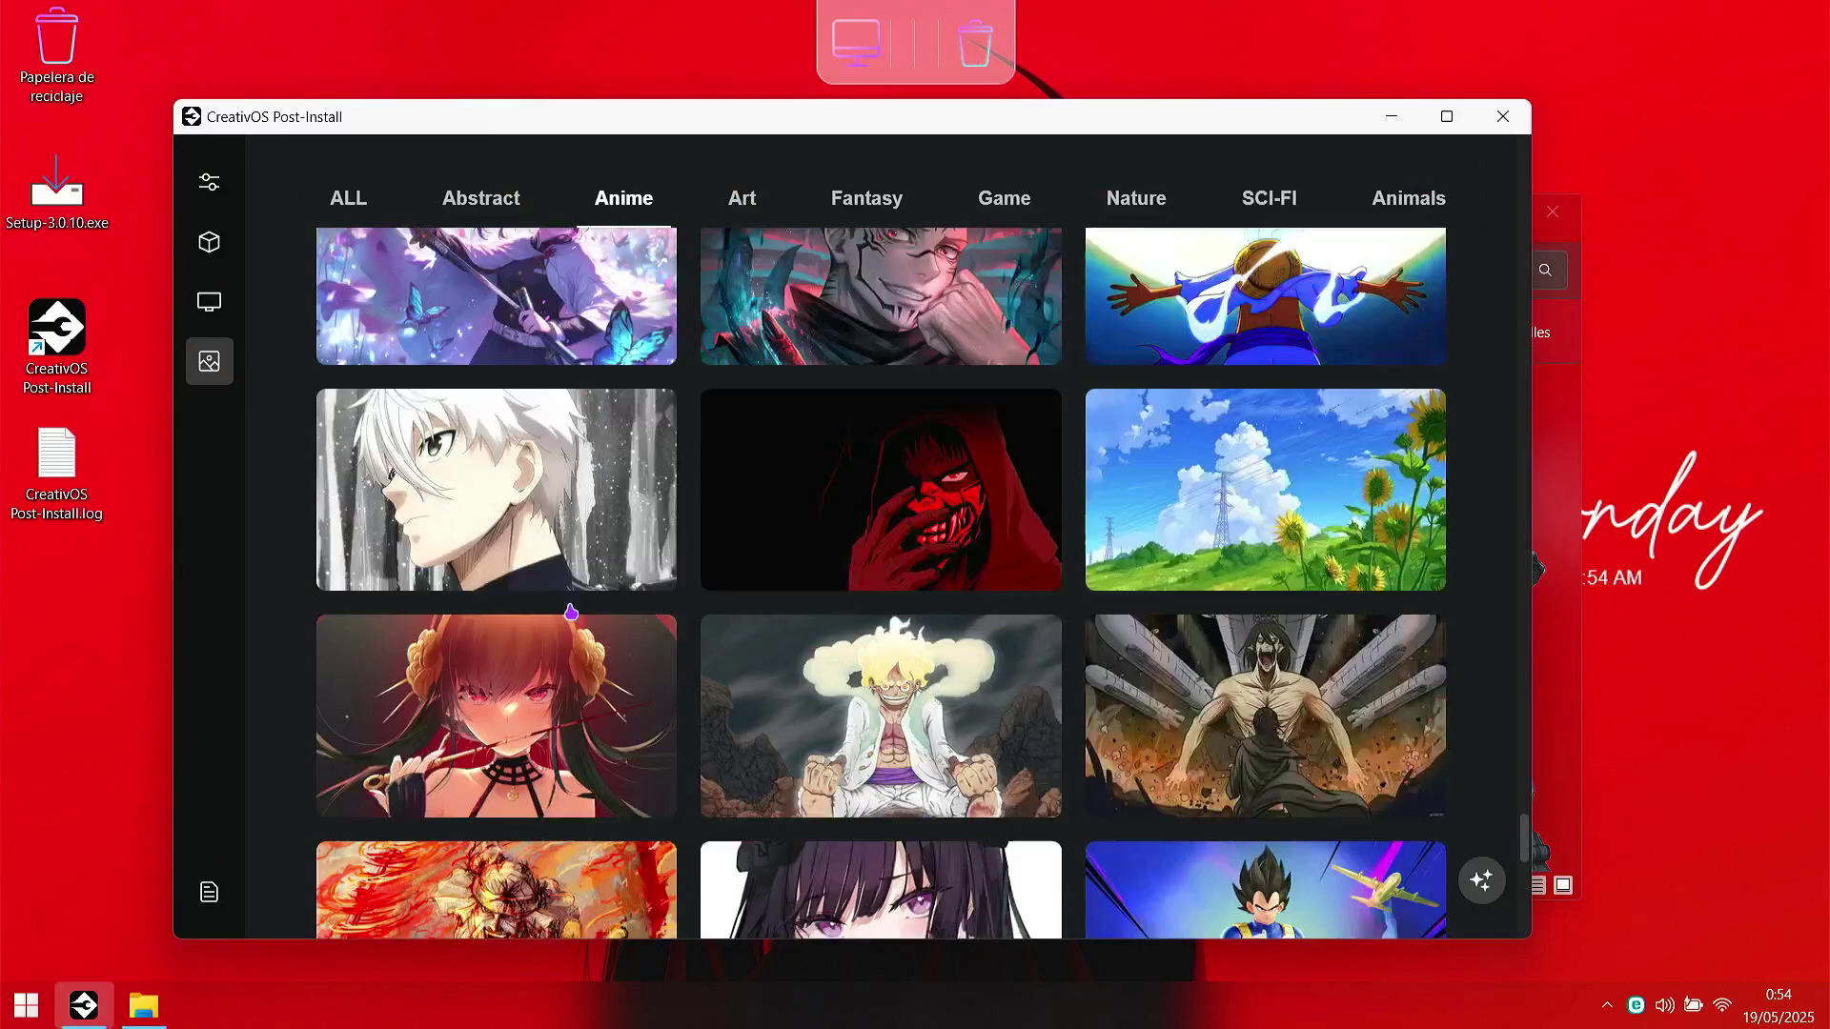
scroll(571, 612, down, 10)
click(729, 205)
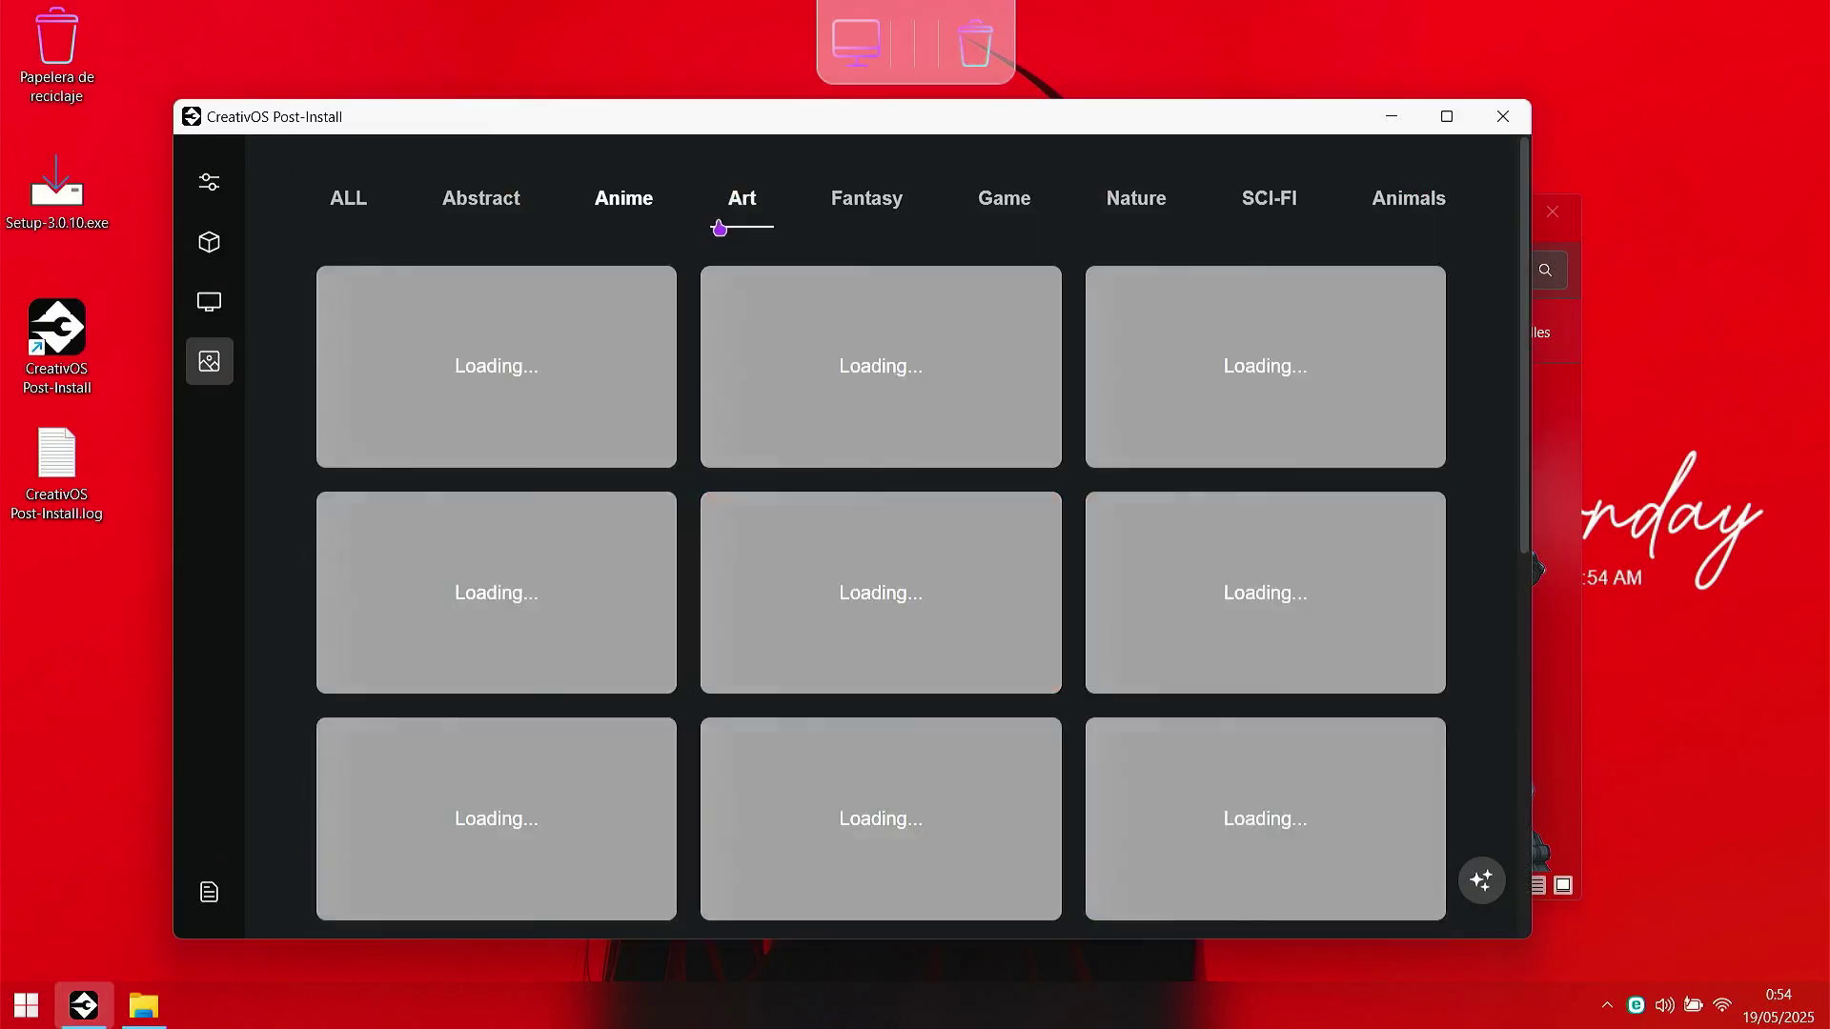
scroll(953, 410, down, 12)
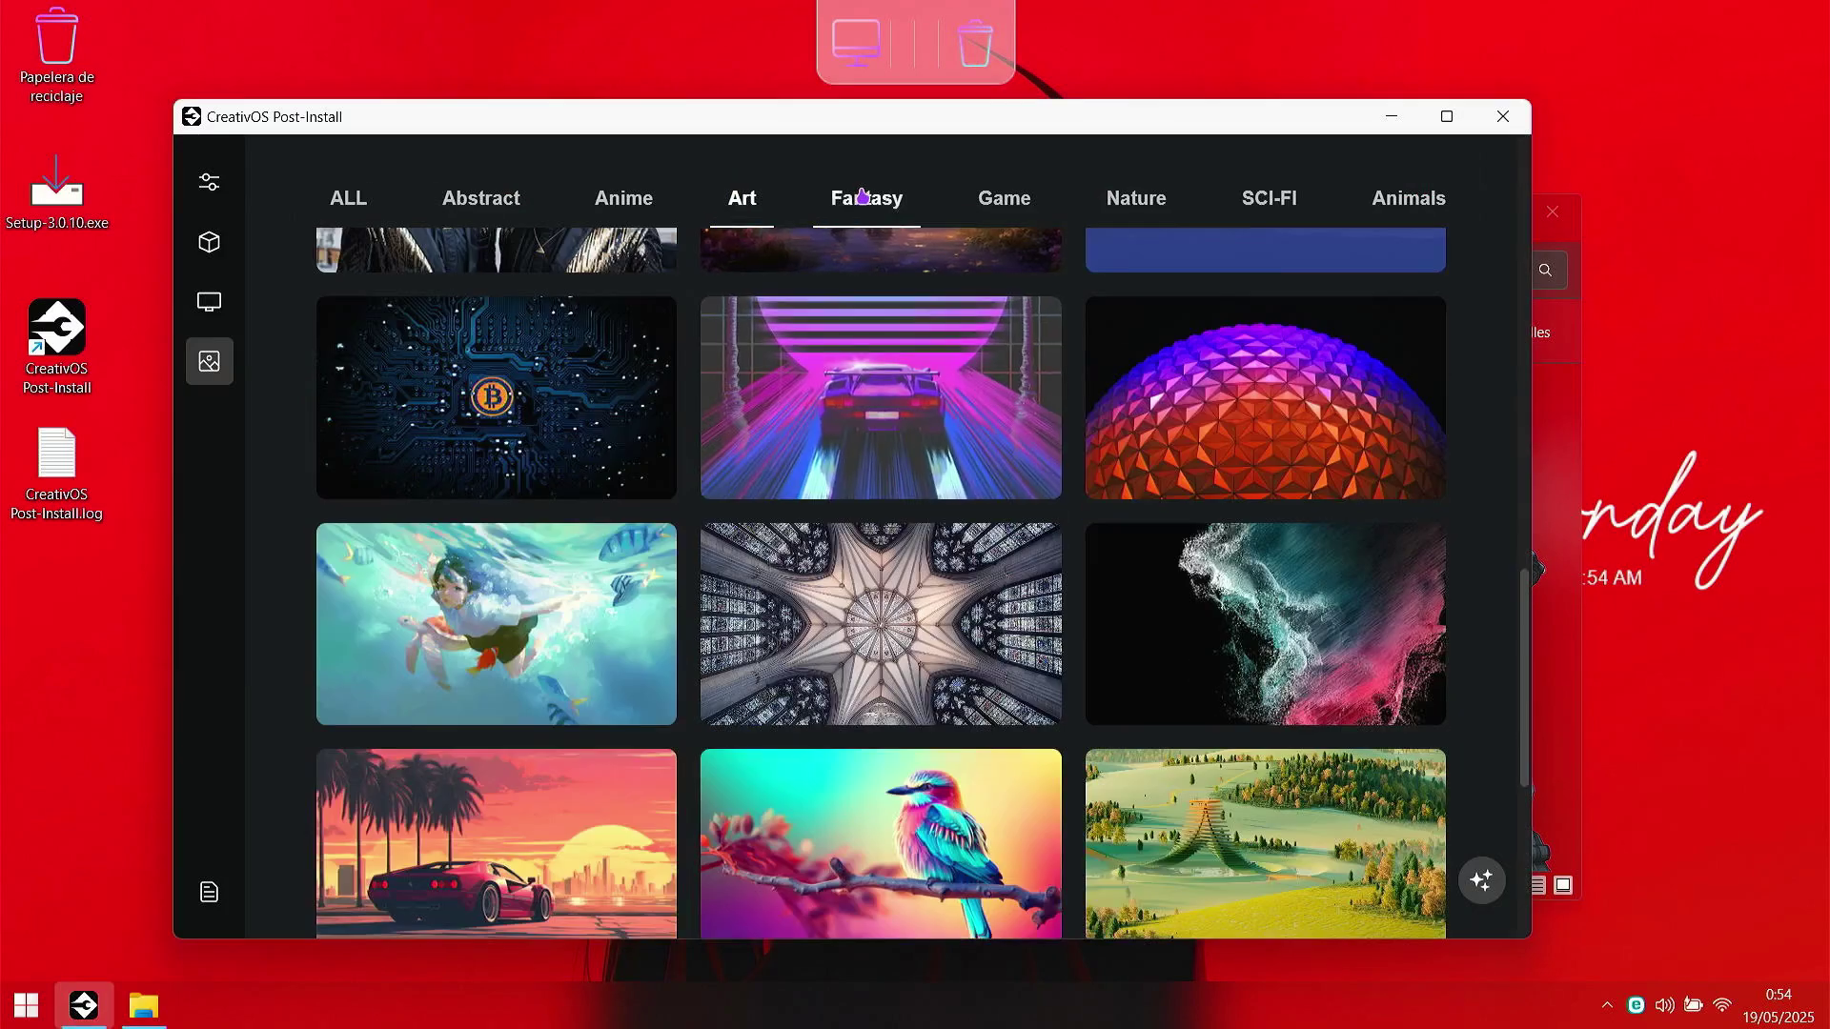
click(866, 198)
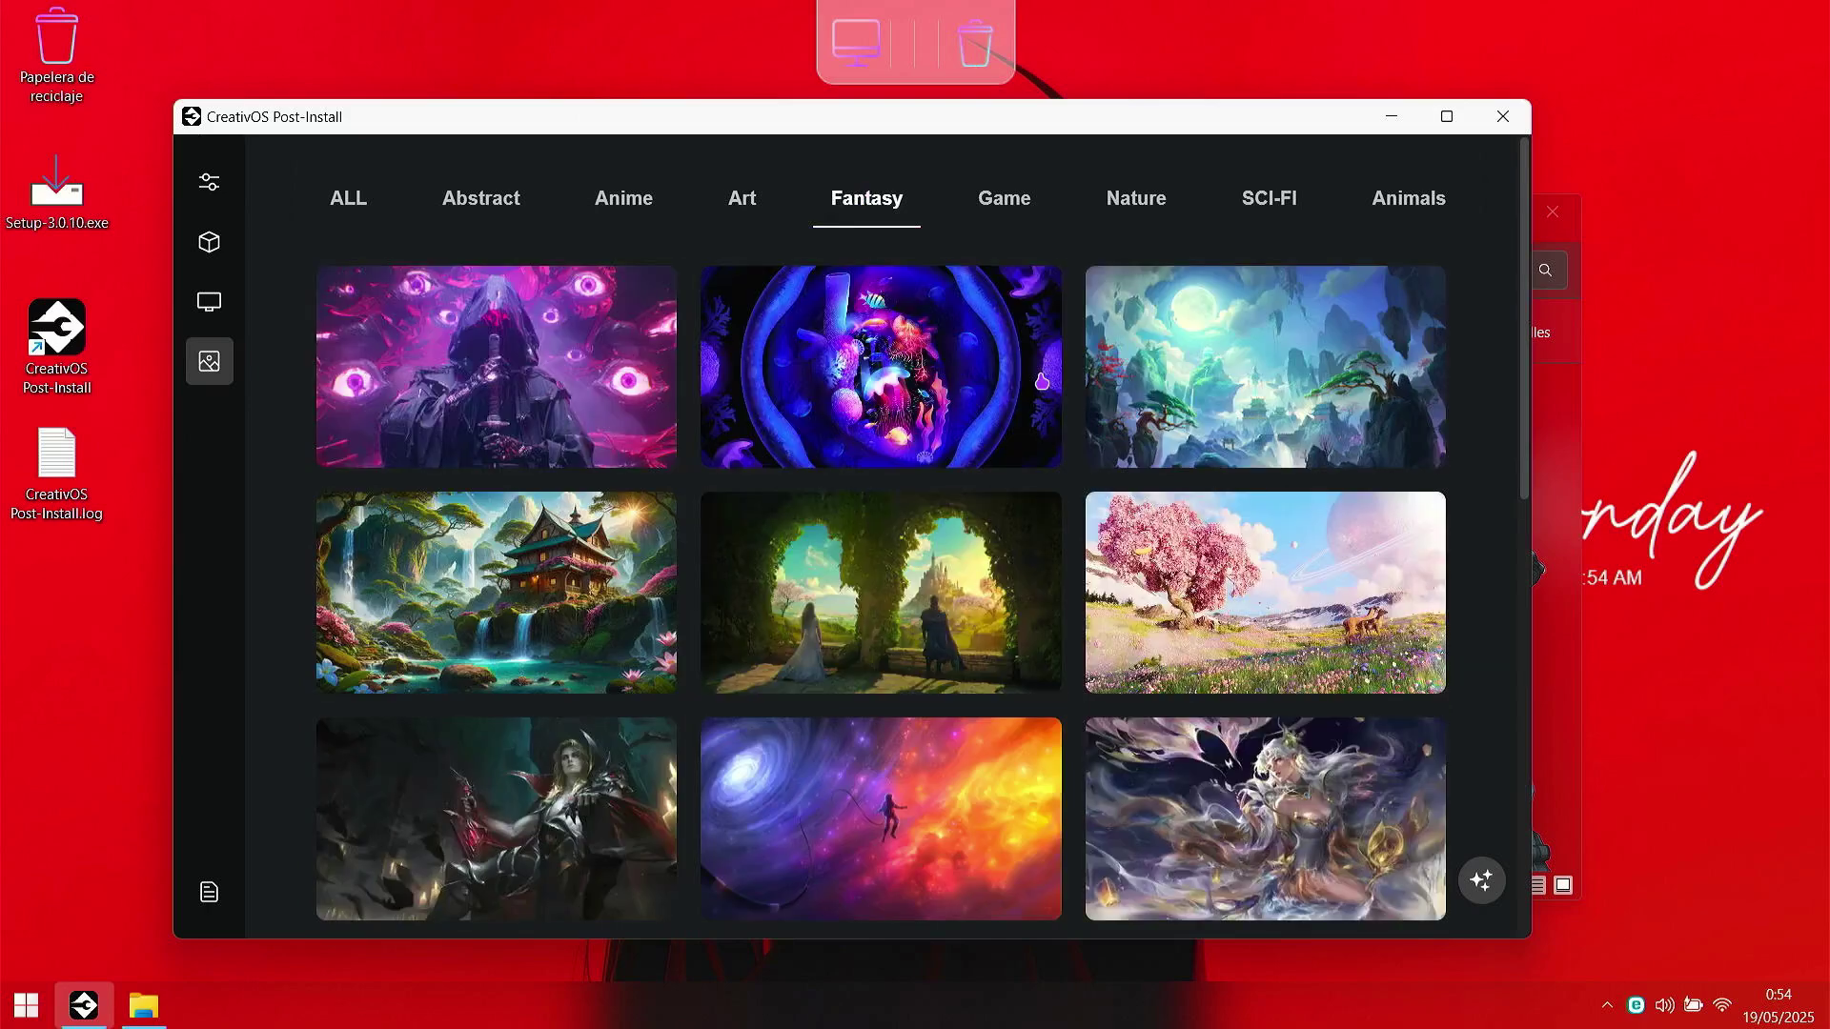
scroll(1046, 395, down, 5)
scroll(1046, 396, down, 2)
Step: Apply the Game wallpaper of the silhouetted figure in front of a glowing red futuristic city
click(1005, 198)
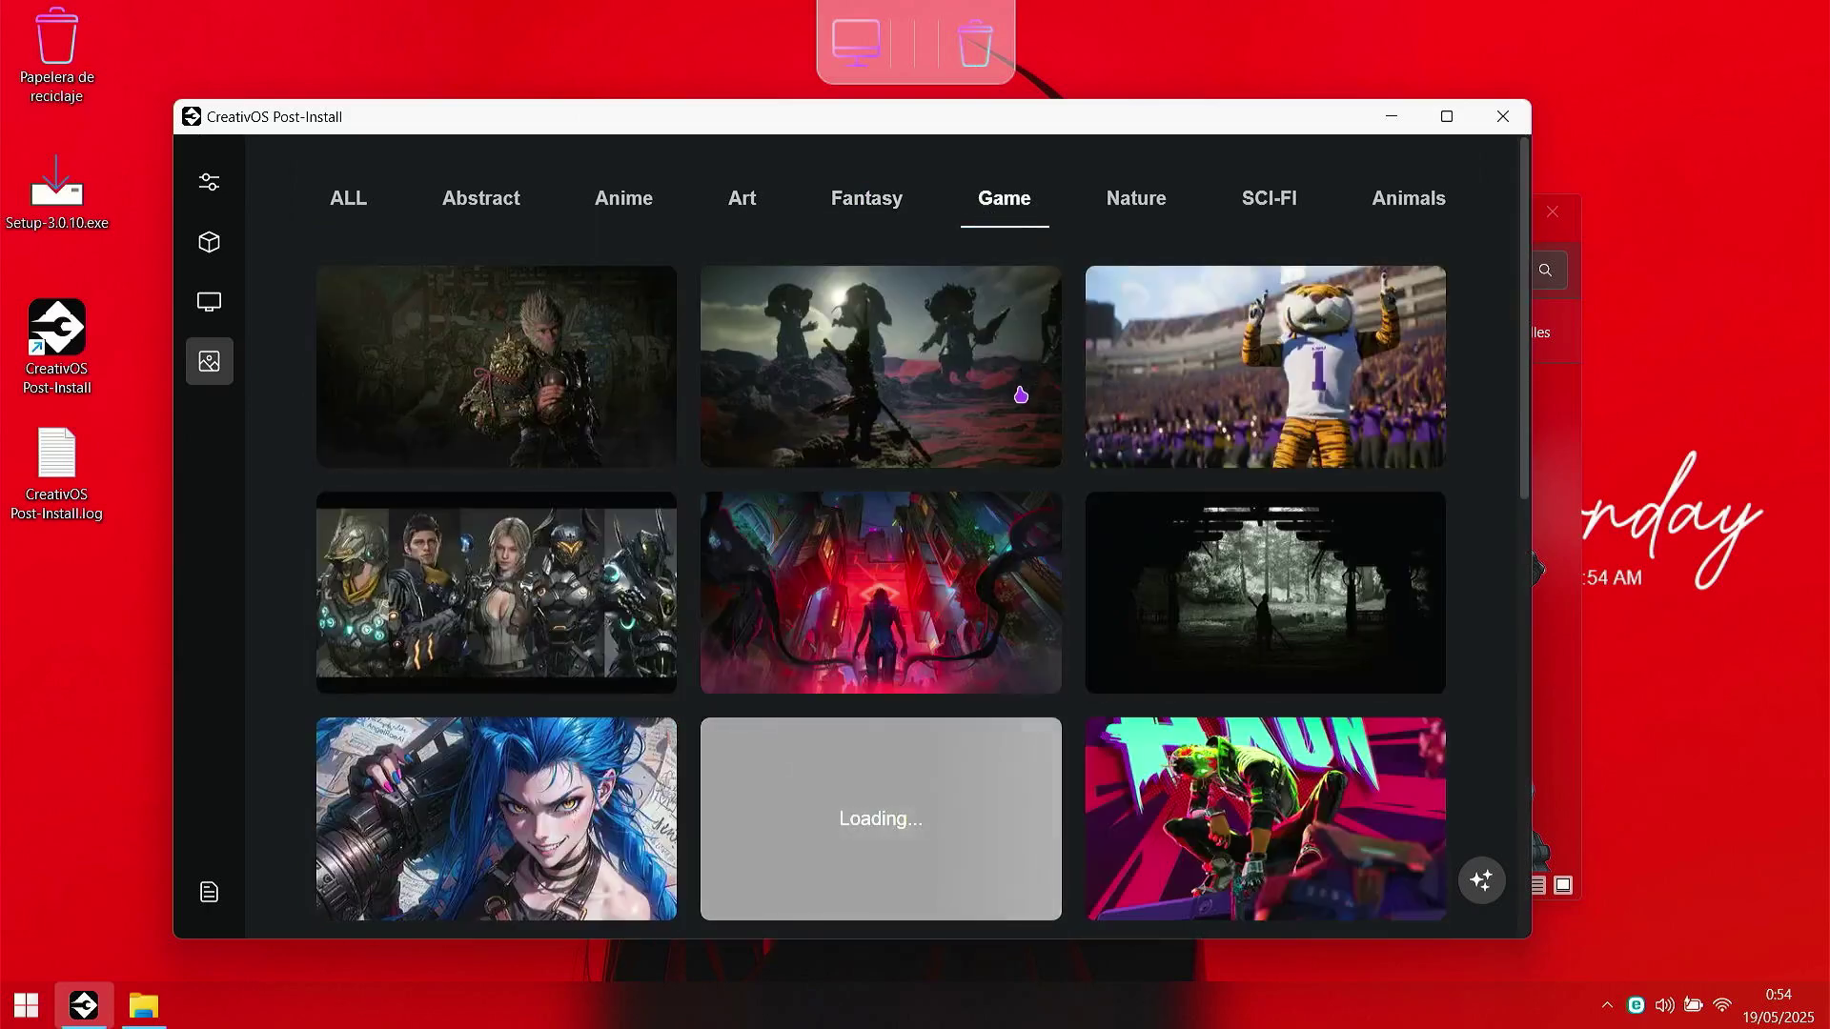
scroll(1016, 410, down, 5)
scroll(1016, 410, up, 4)
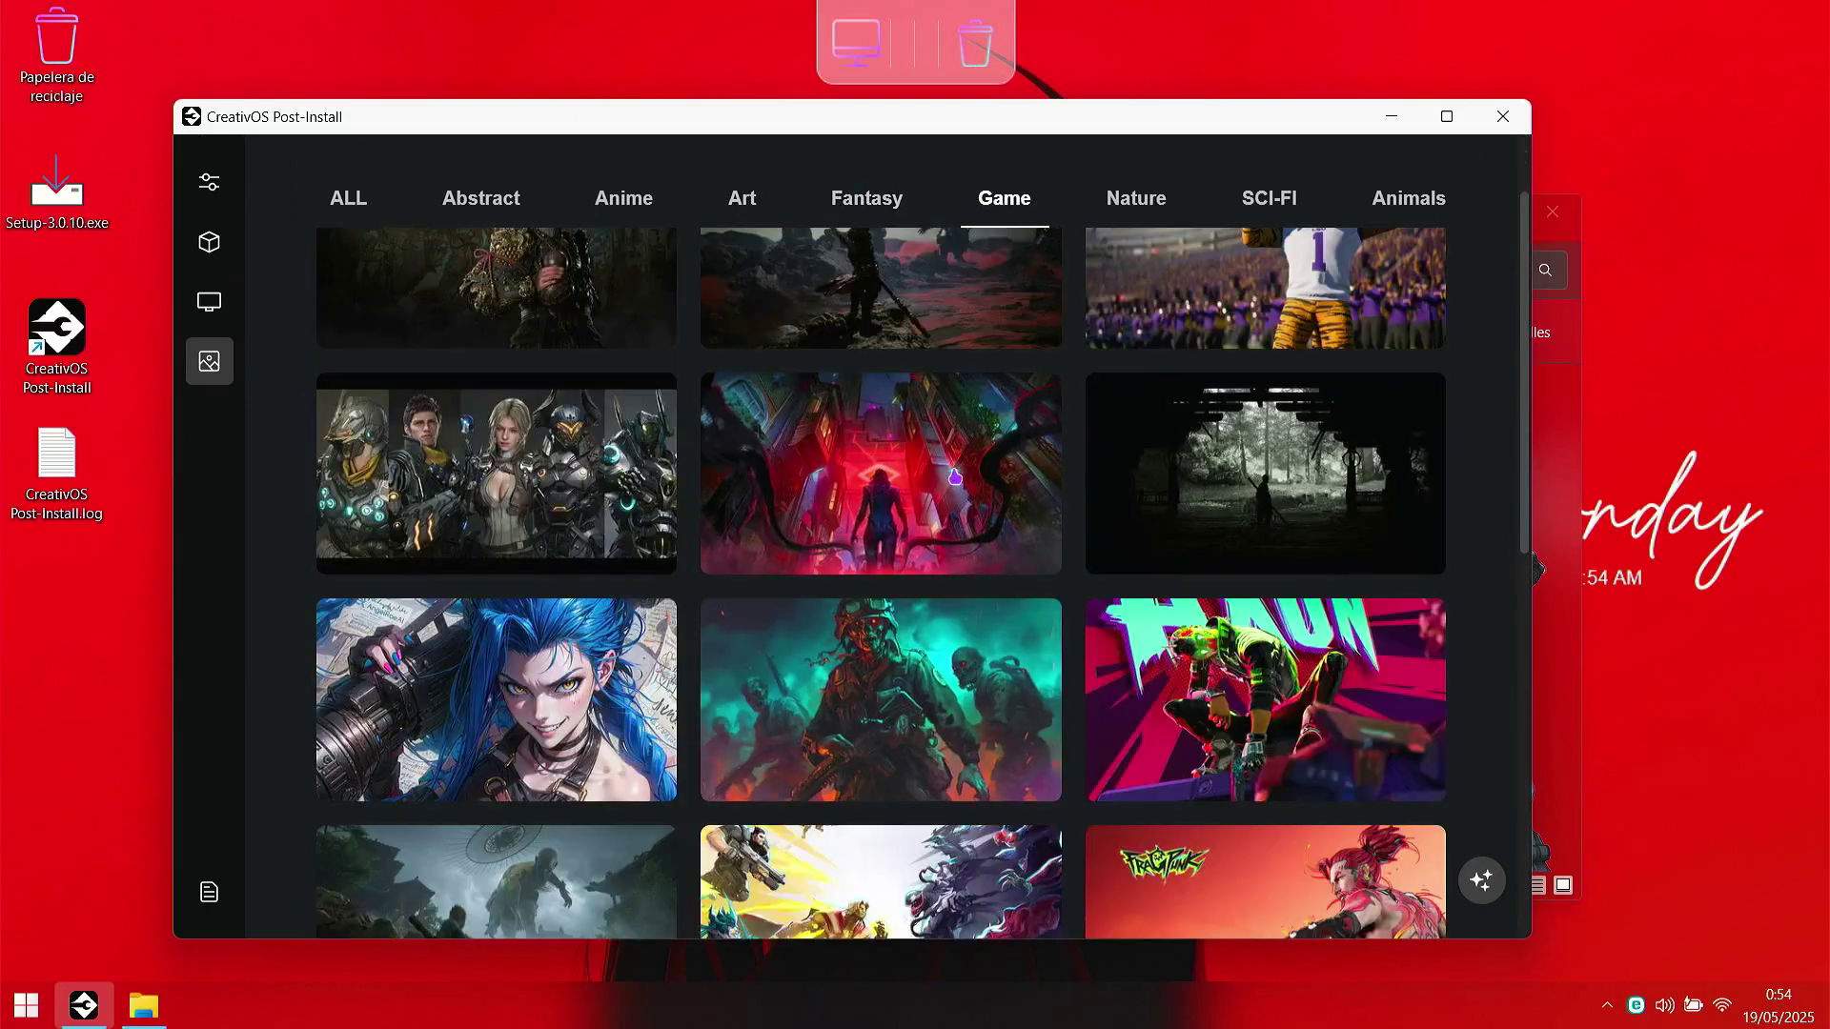
scroll(1063, 500, down, 2)
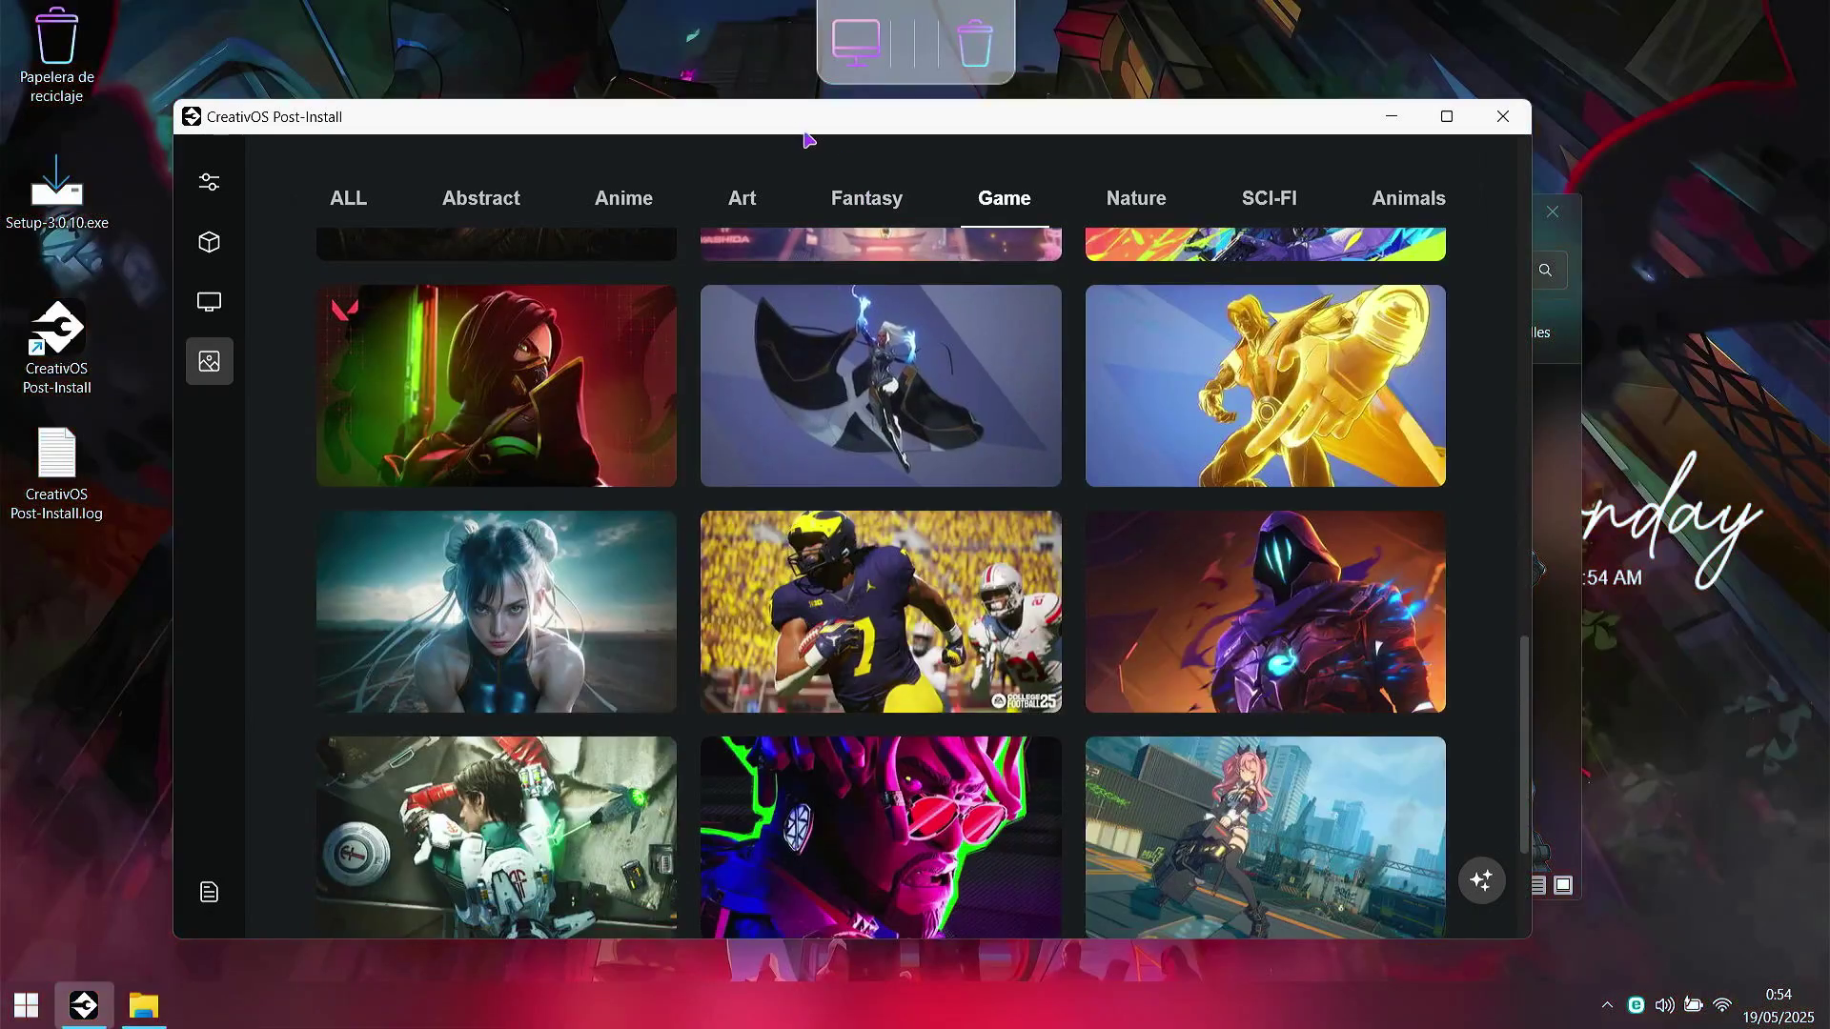
drag(806, 134, 848, 136)
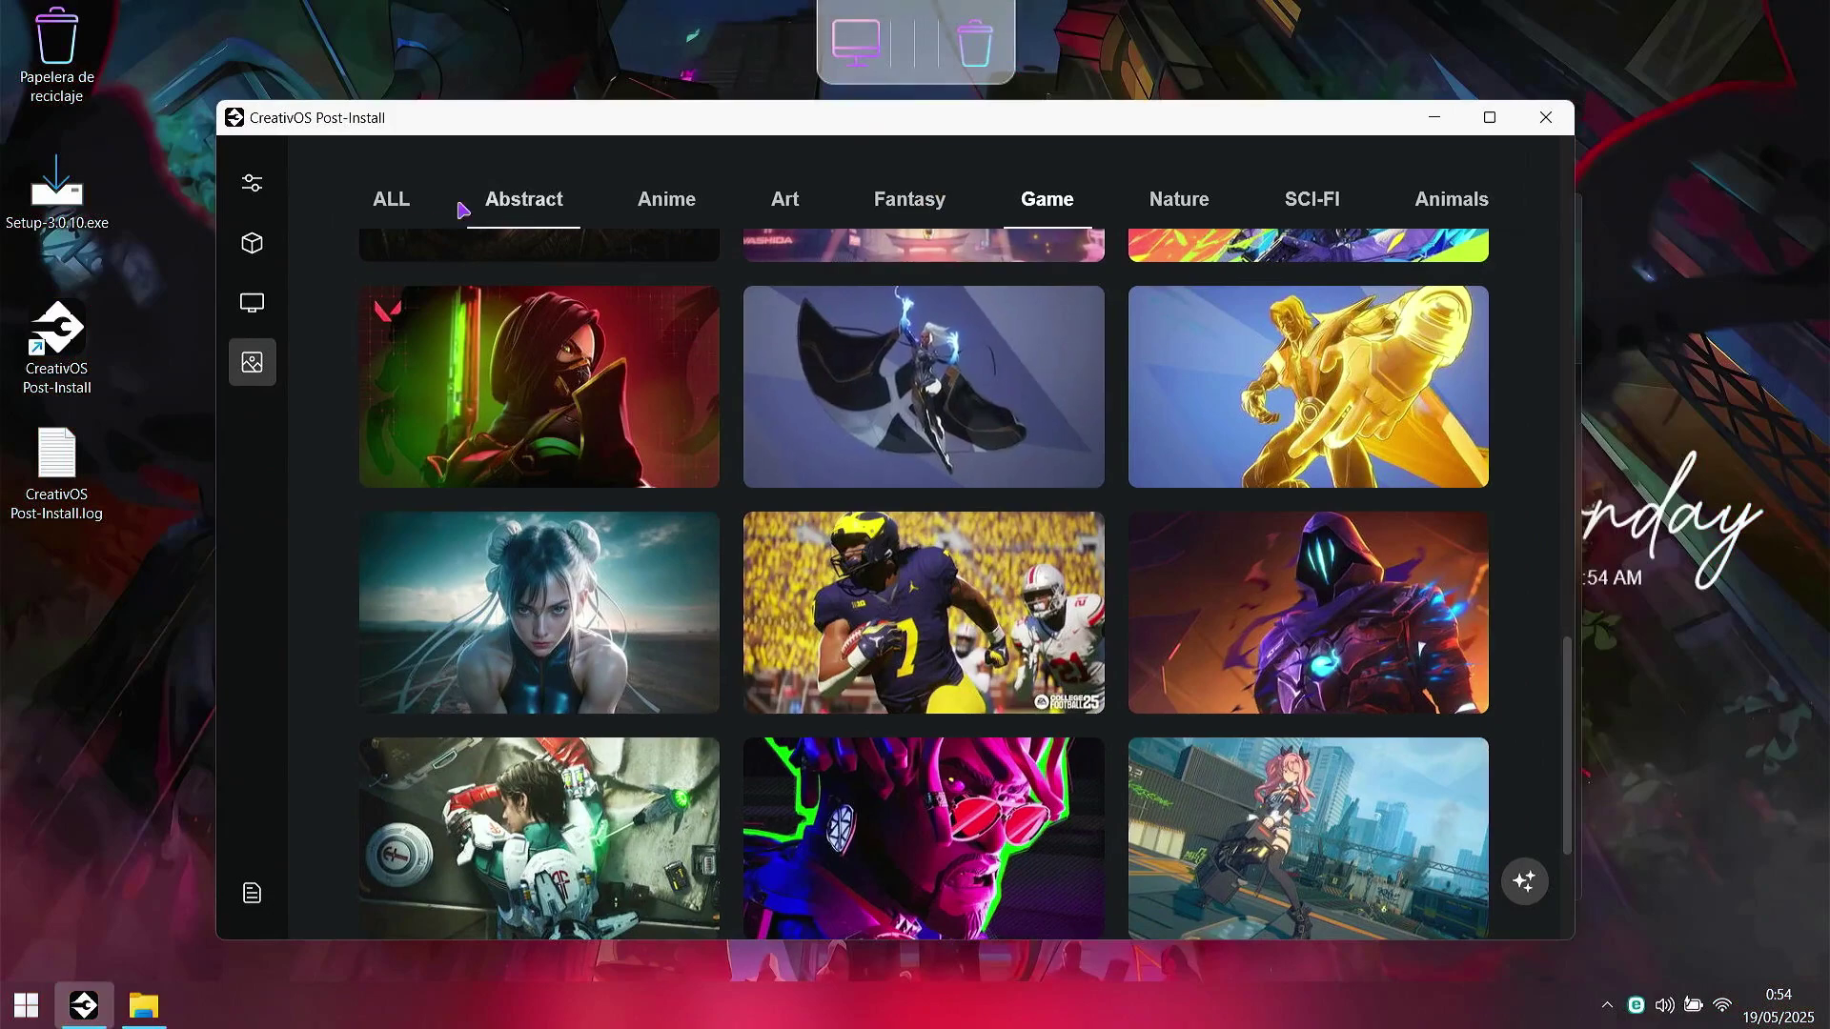
Step: Maximize CreativOS Post-Install and apply the dark red wallpaper of the white-haired horned figure in profile from the ALL gallery
click(431, 227)
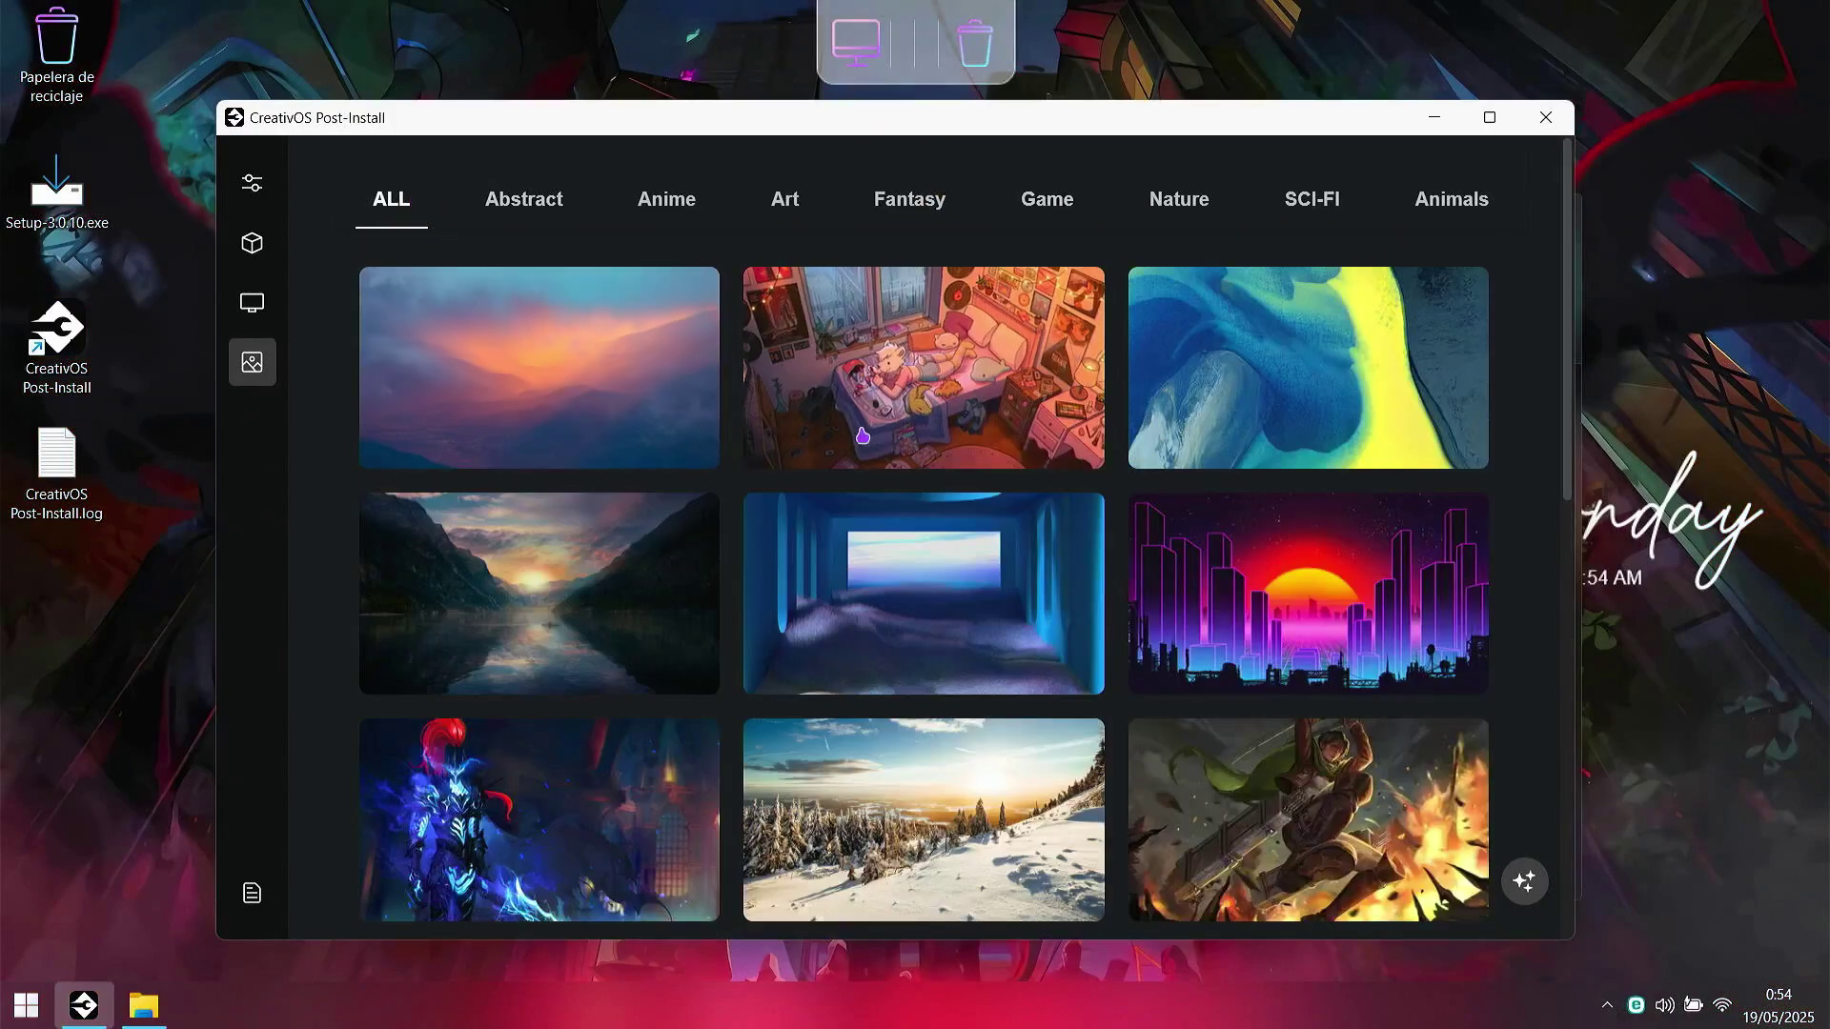
scroll(948, 441, down, 15)
scroll(1099, 449, down, 5)
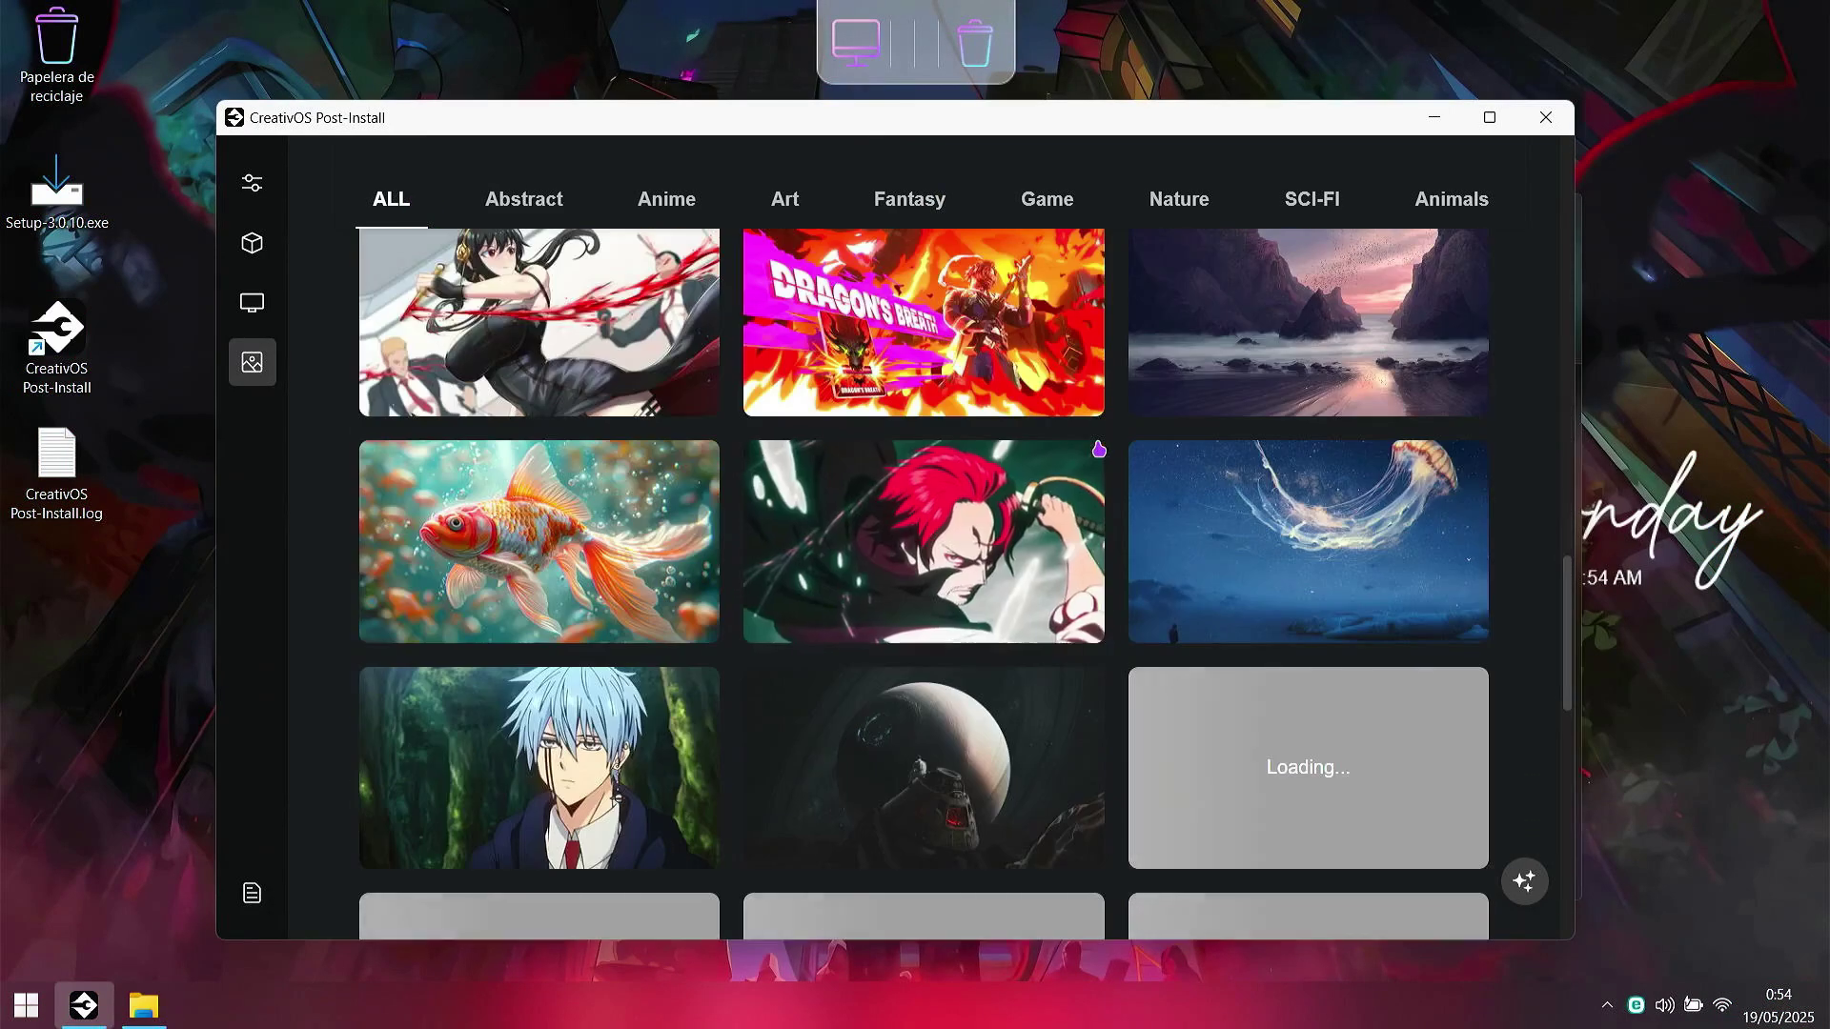
click(1487, 118)
scroll(1213, 359, down, 15)
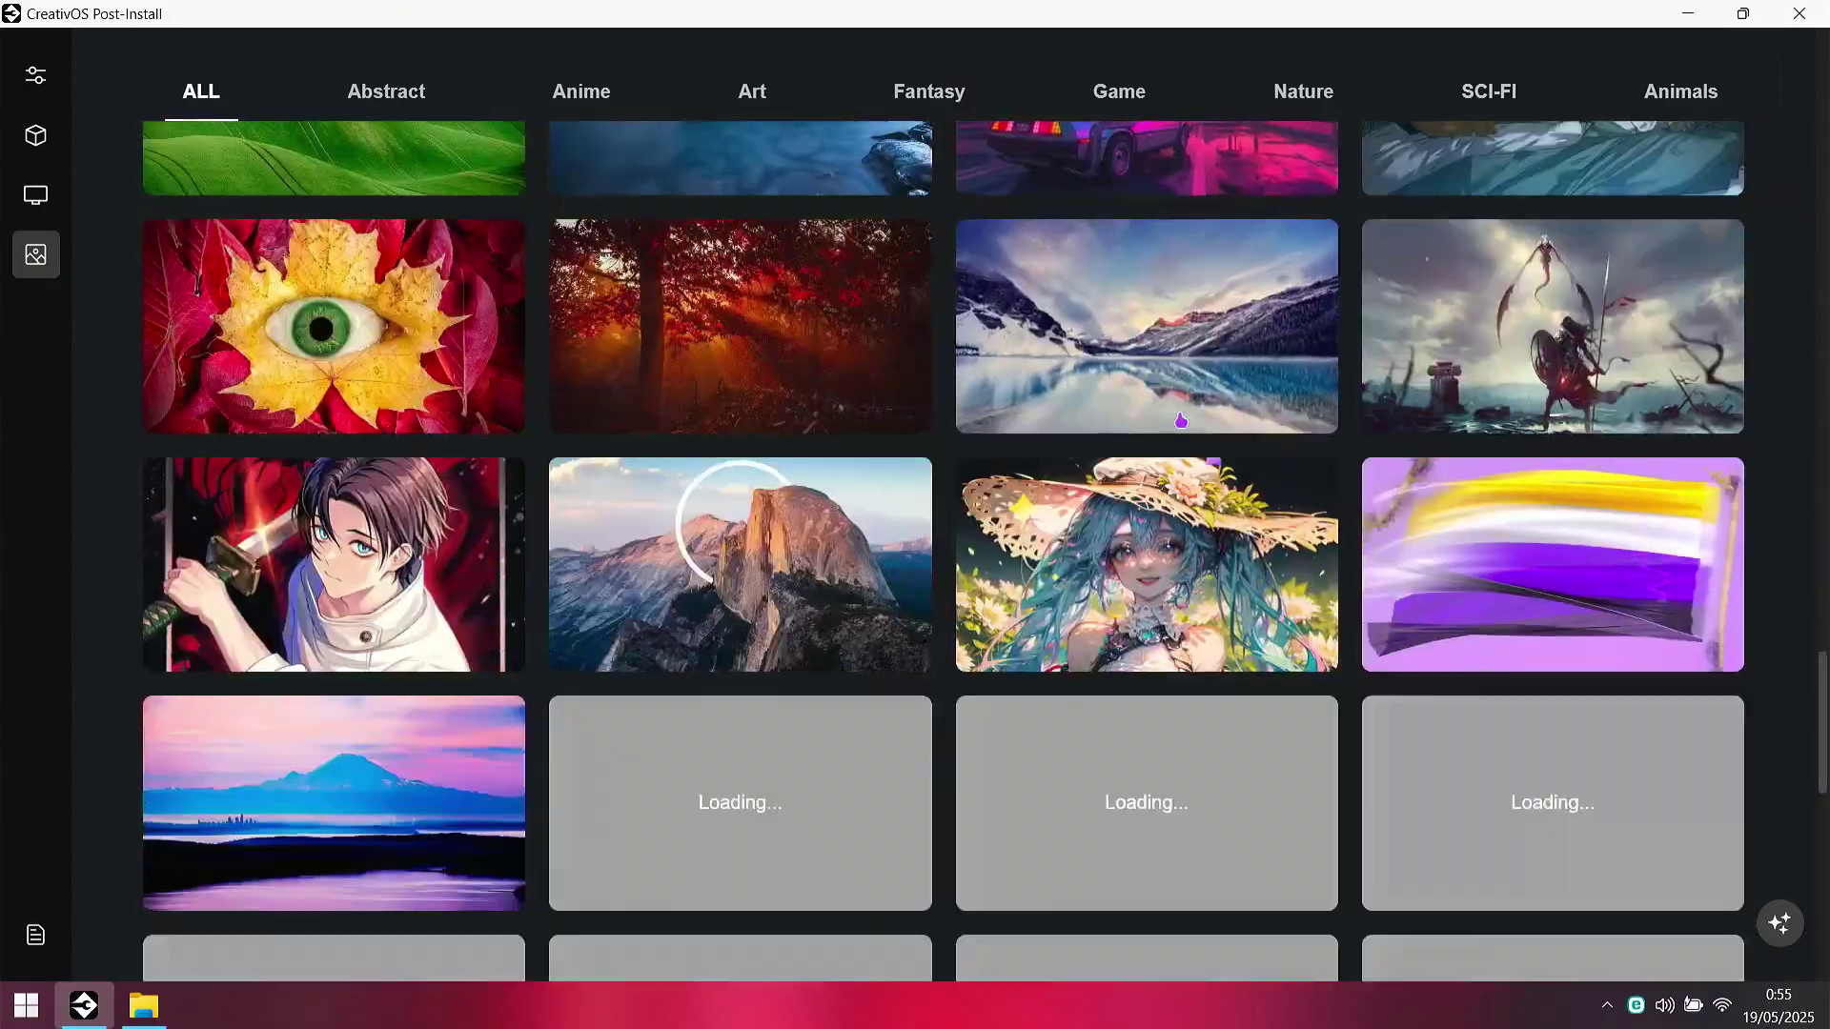
scroll(1181, 420, down, 20)
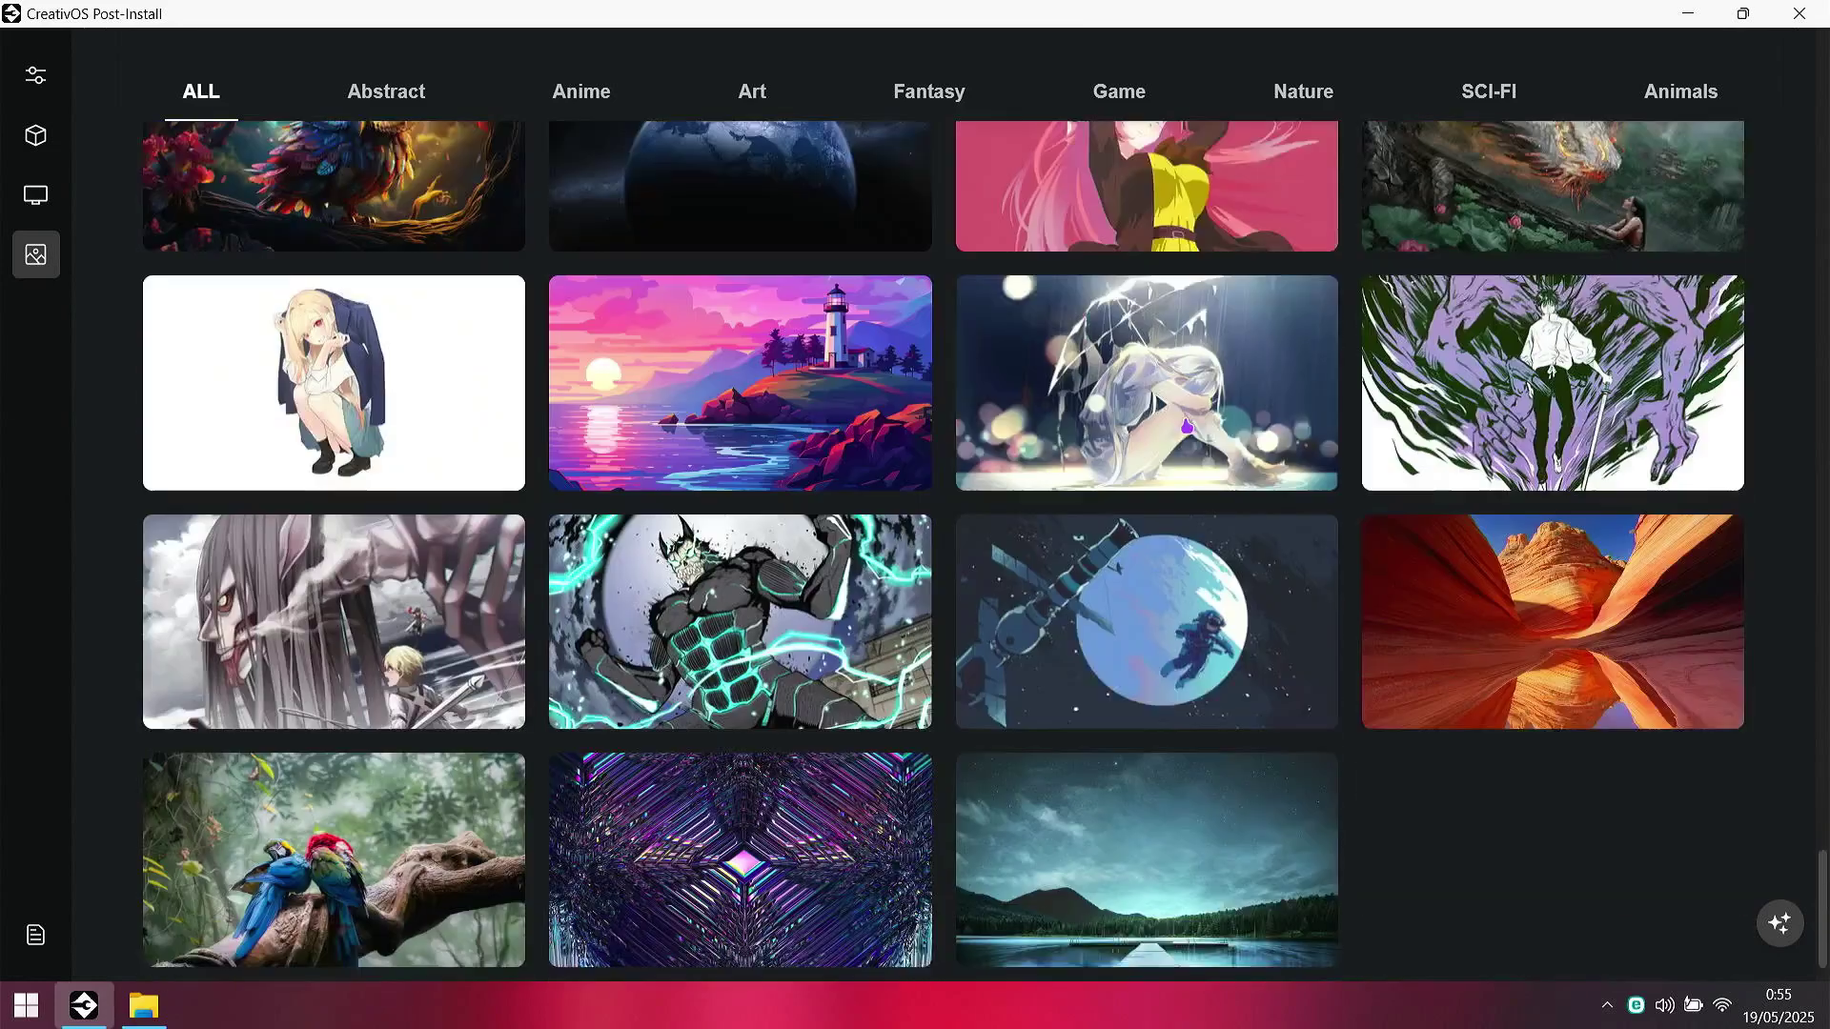
scroll(1186, 426, up, 5)
click(1551, 408)
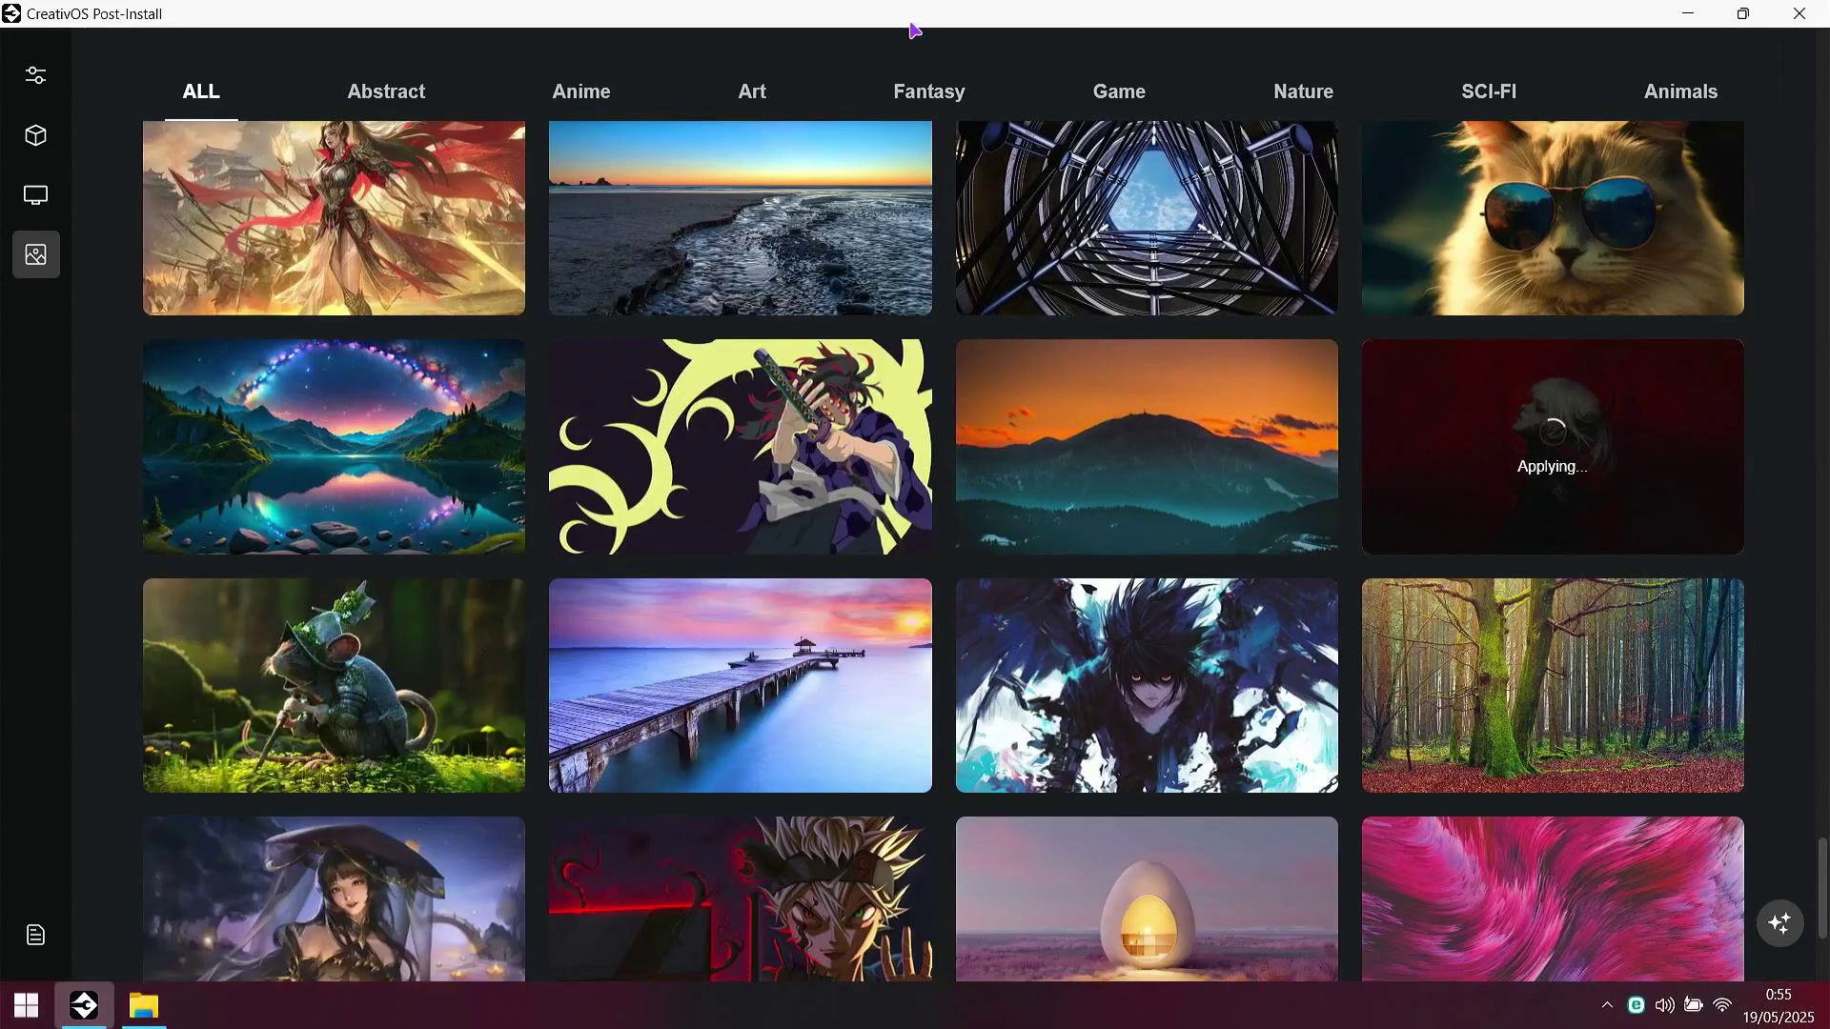
Step: Restore and minimize CreativOS Post-Install, and check the wallpaper on the desktop and behind the Este equipo window
drag(899, 18, 1229, 359)
click(1455, 215)
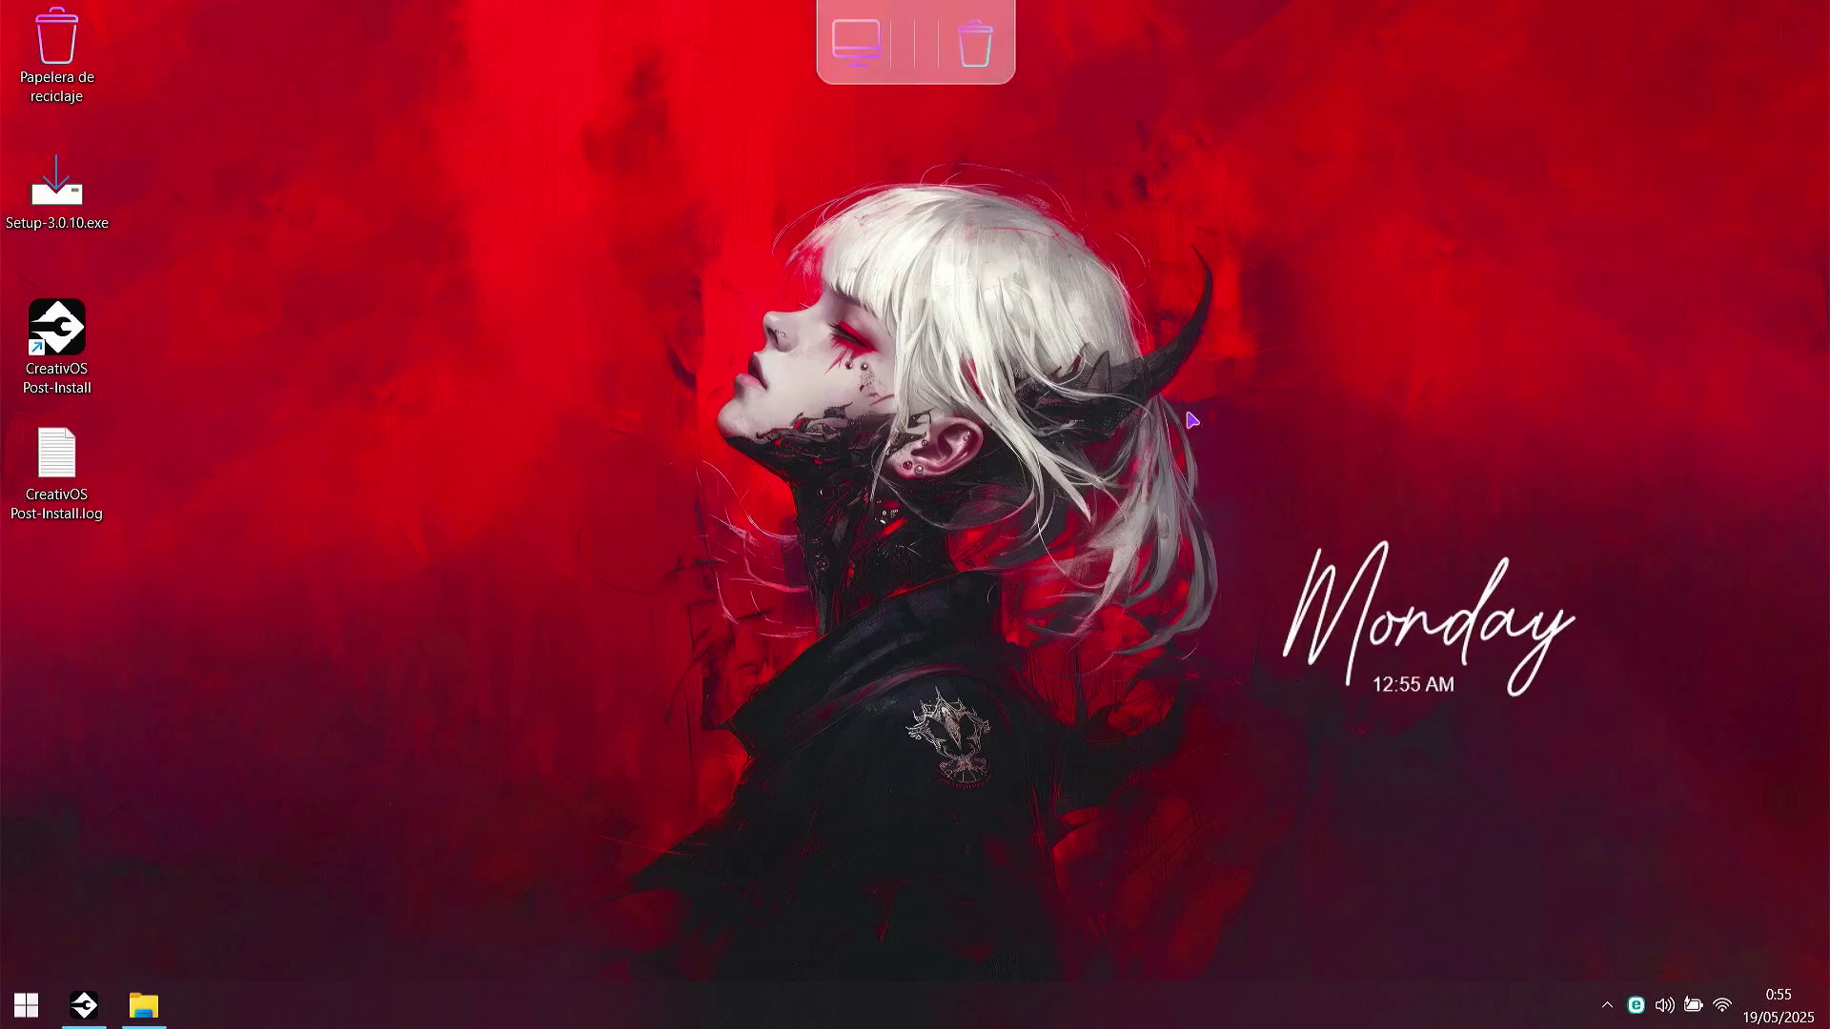
click(854, 55)
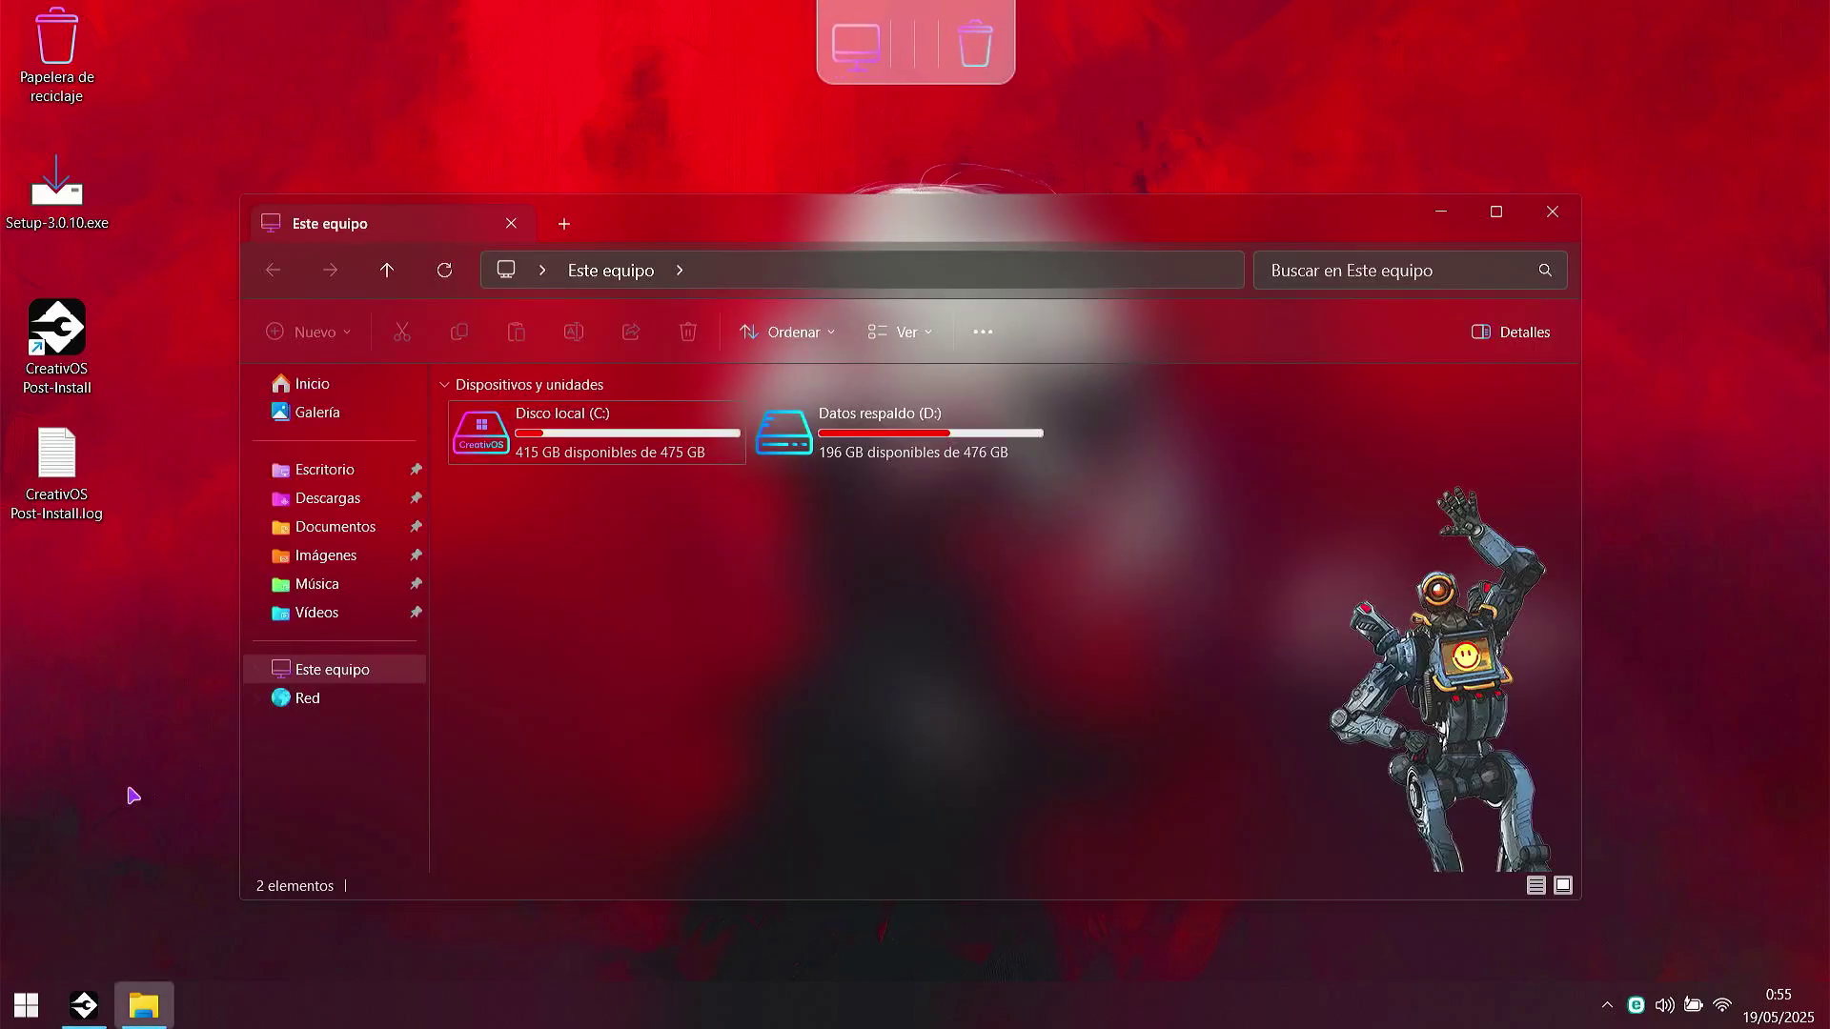
click(26, 1004)
click(26, 1005)
Step: Return to CreativOS Post-Install and select the red Spider-Man bust as the Explorer background image
click(84, 1005)
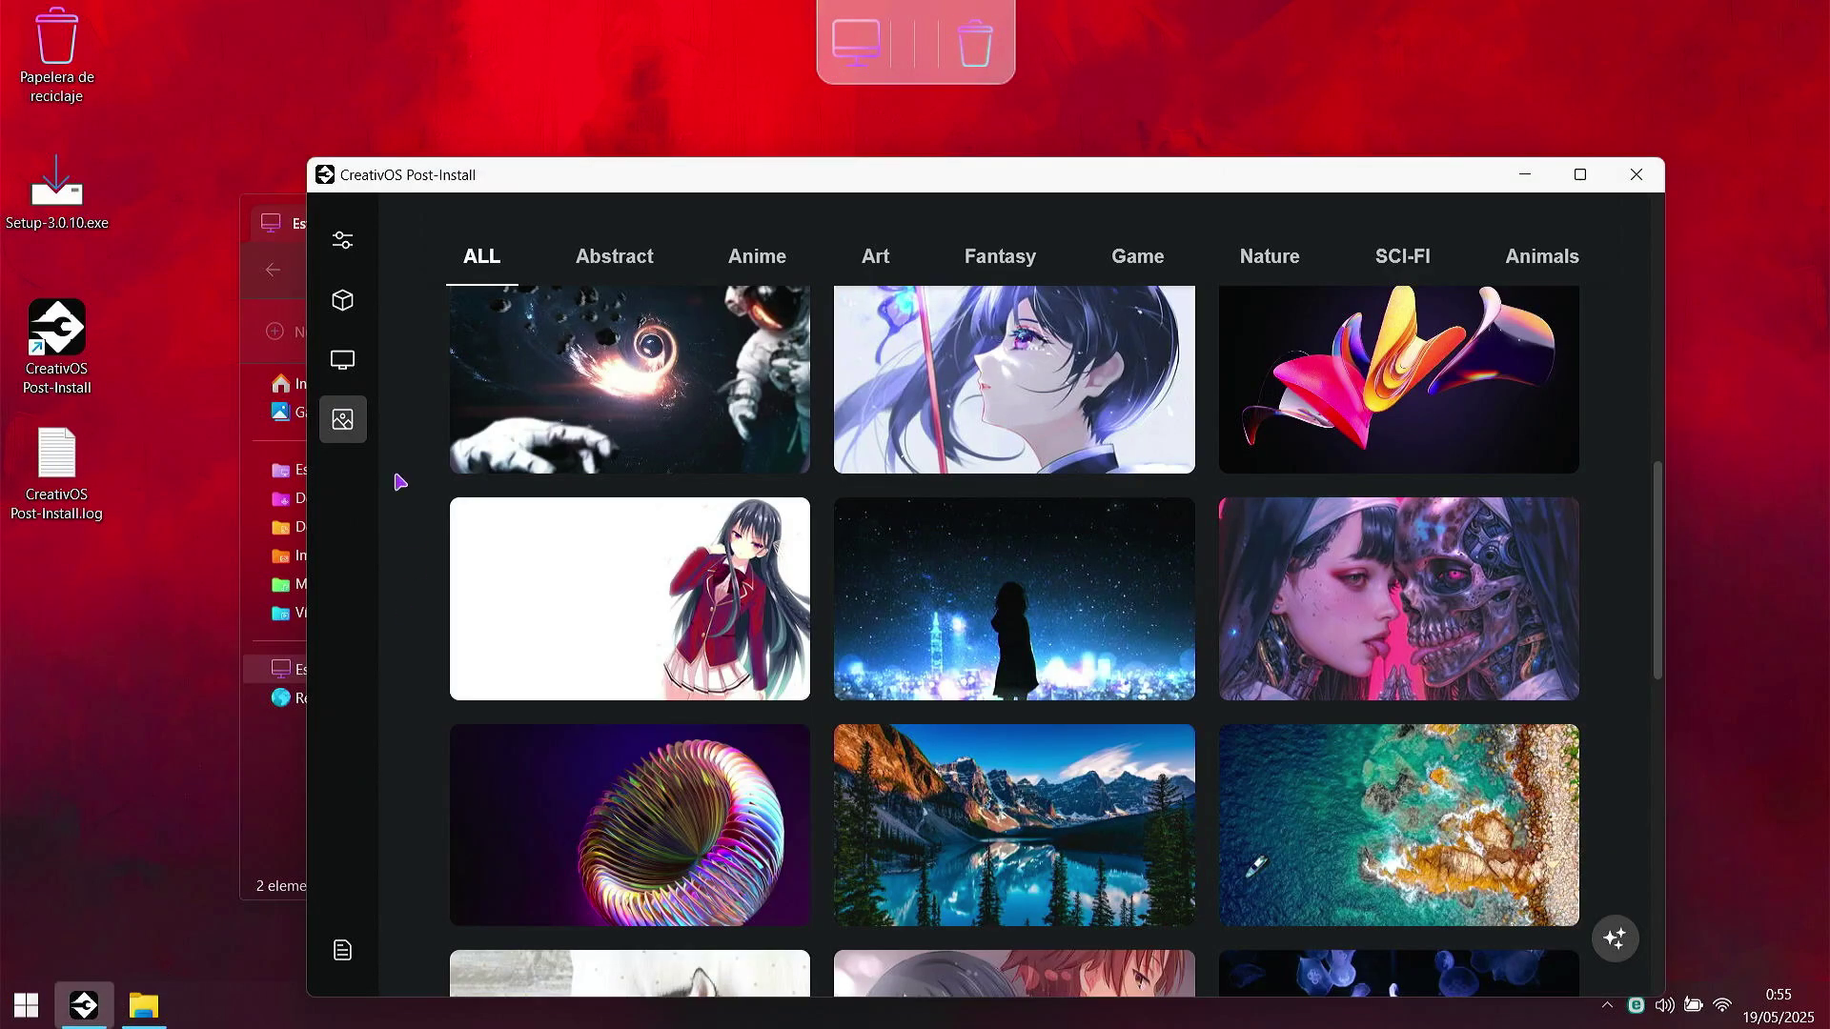
click(342, 360)
click(1542, 255)
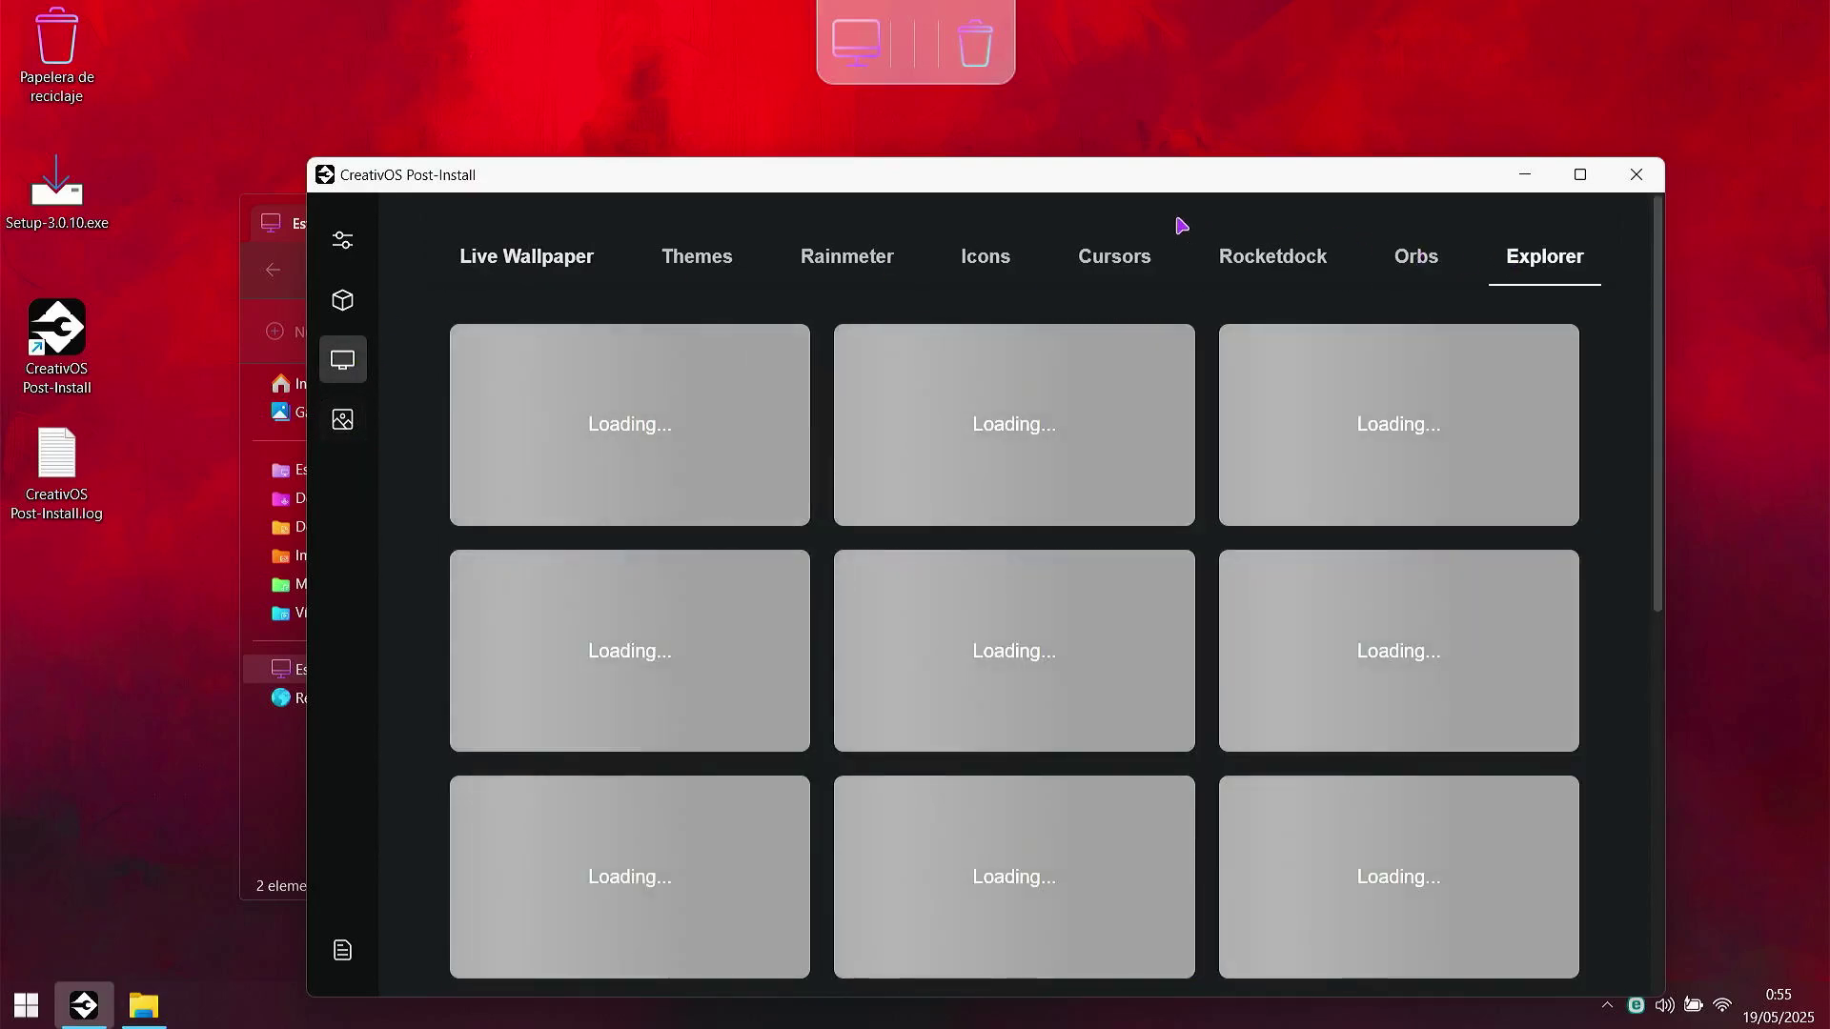
drag(1136, 187, 1256, 132)
scroll(1385, 429, down, 10)
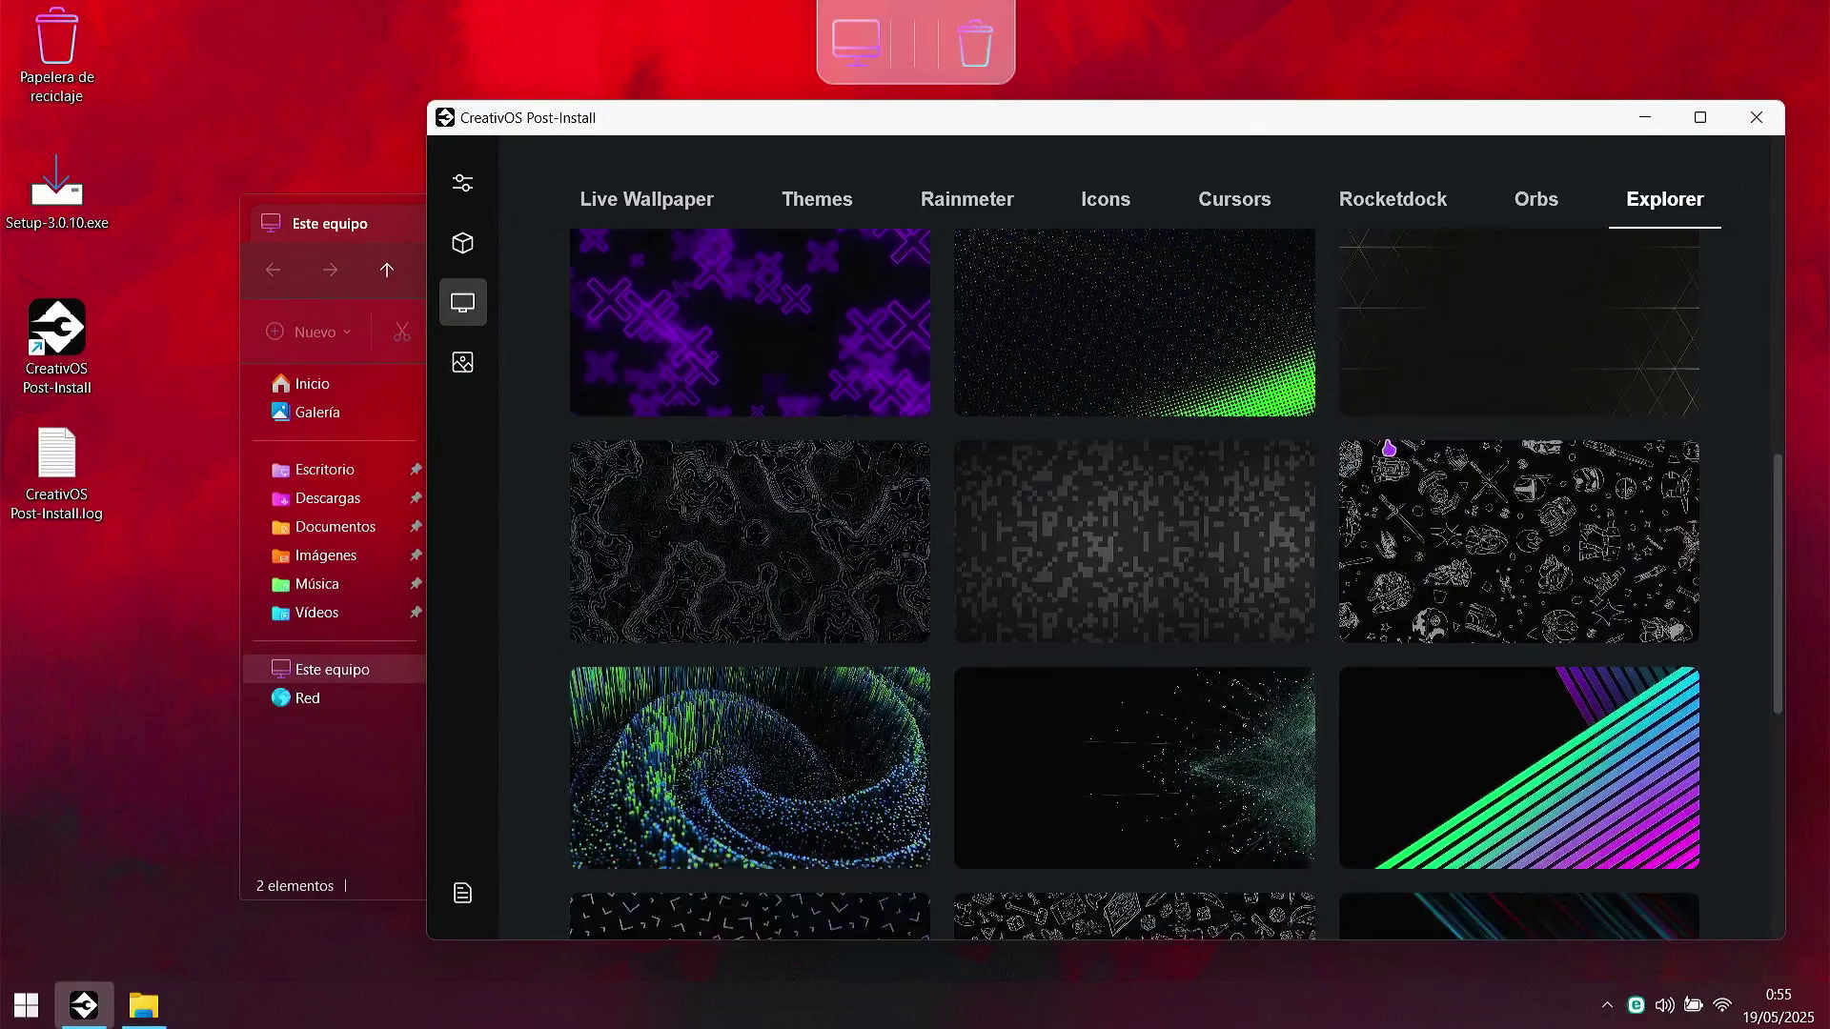
drag(1458, 122, 981, 124)
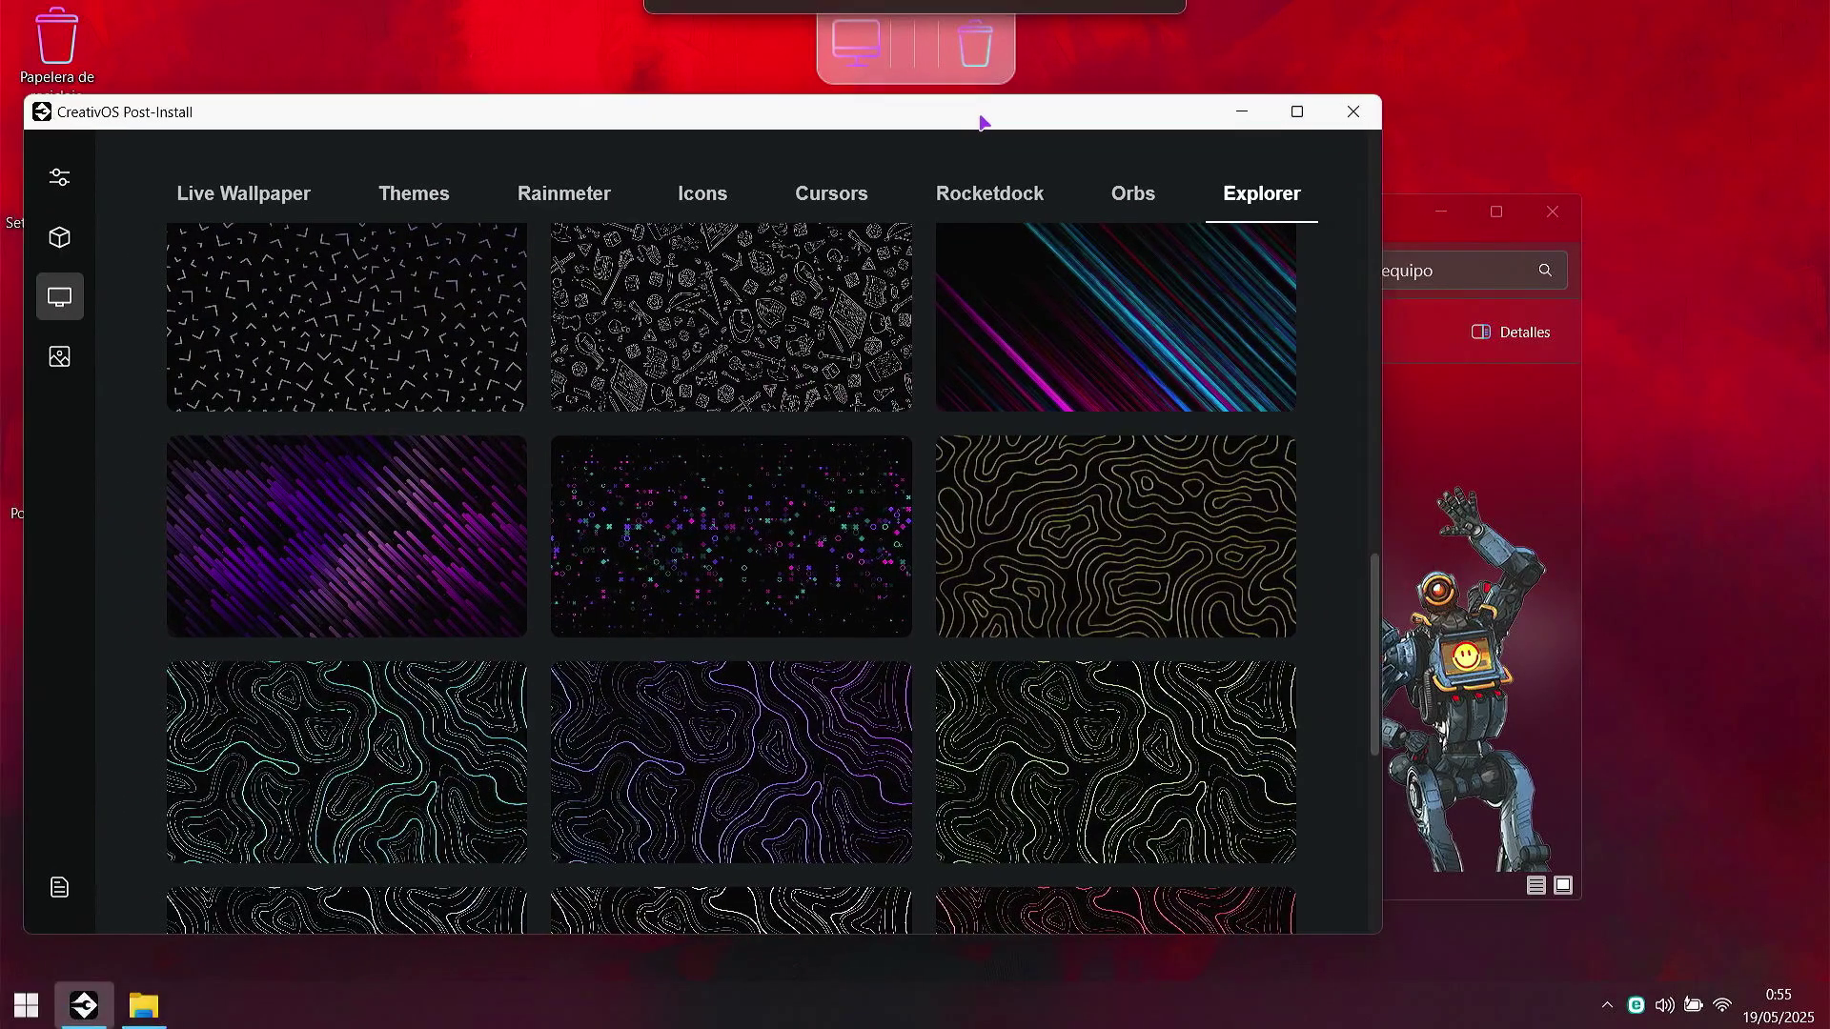
scroll(1099, 502, down, 8)
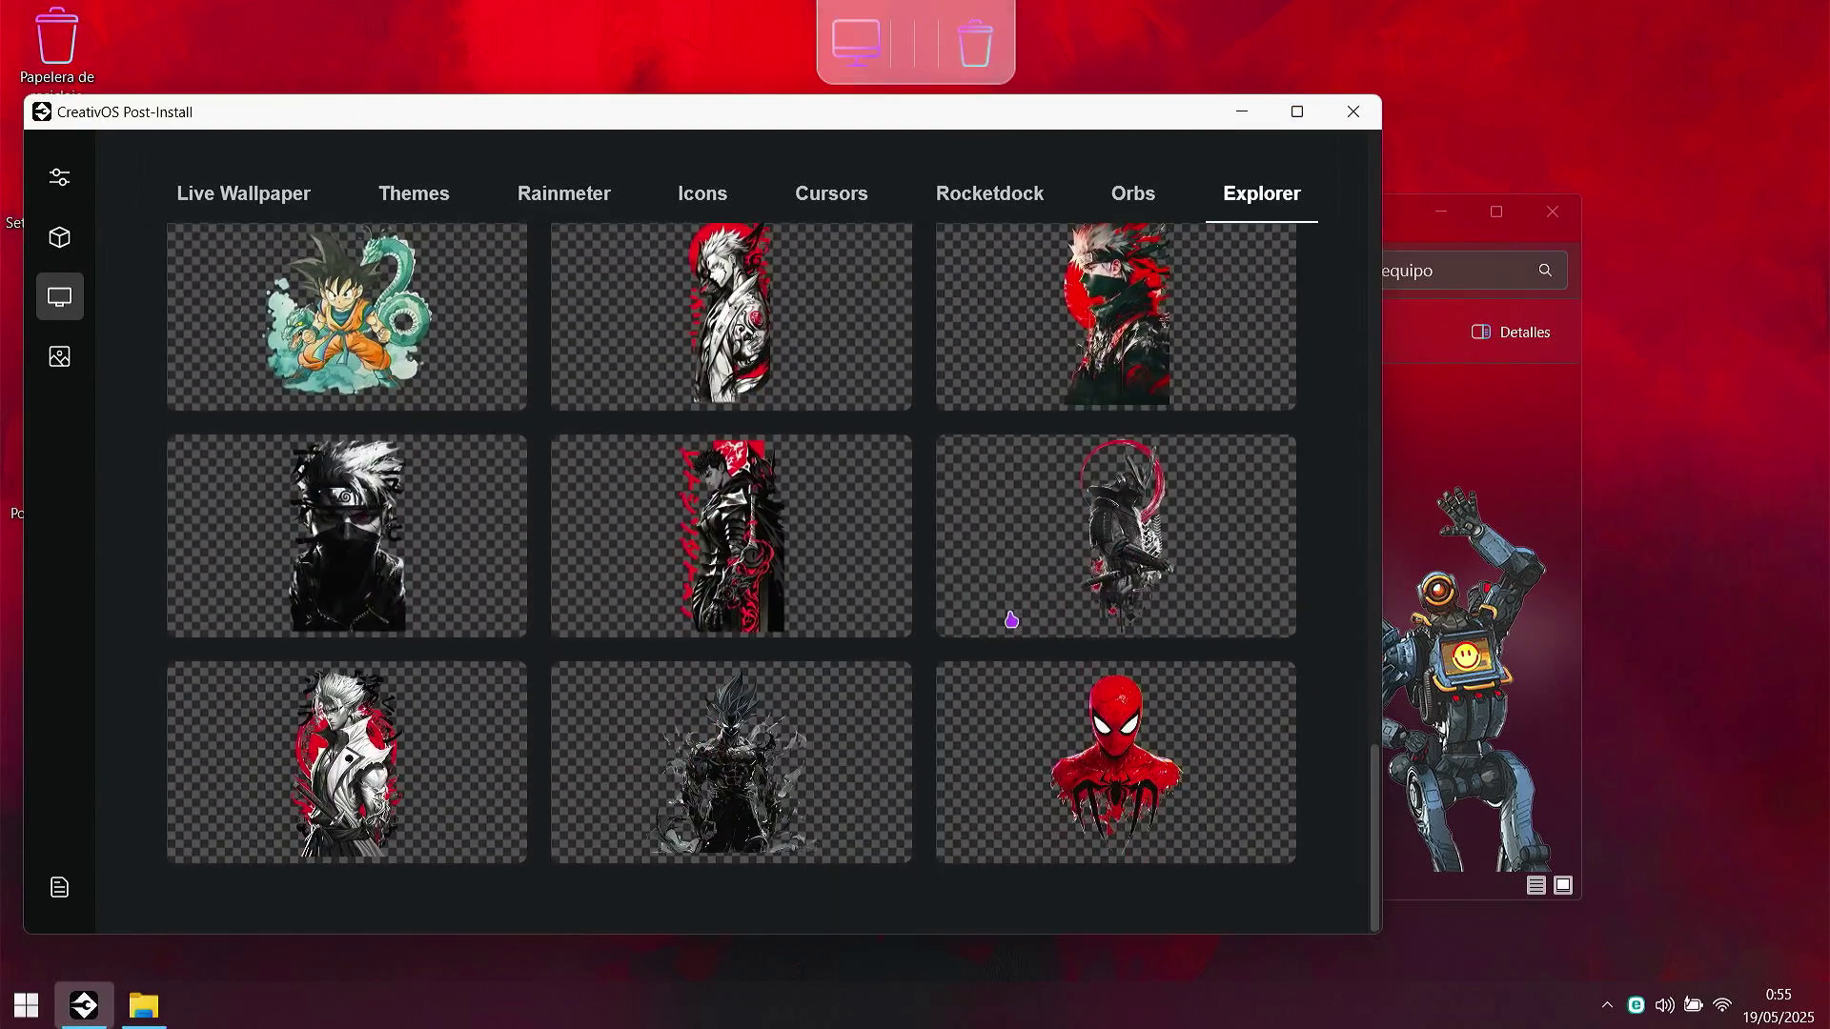
click(1117, 765)
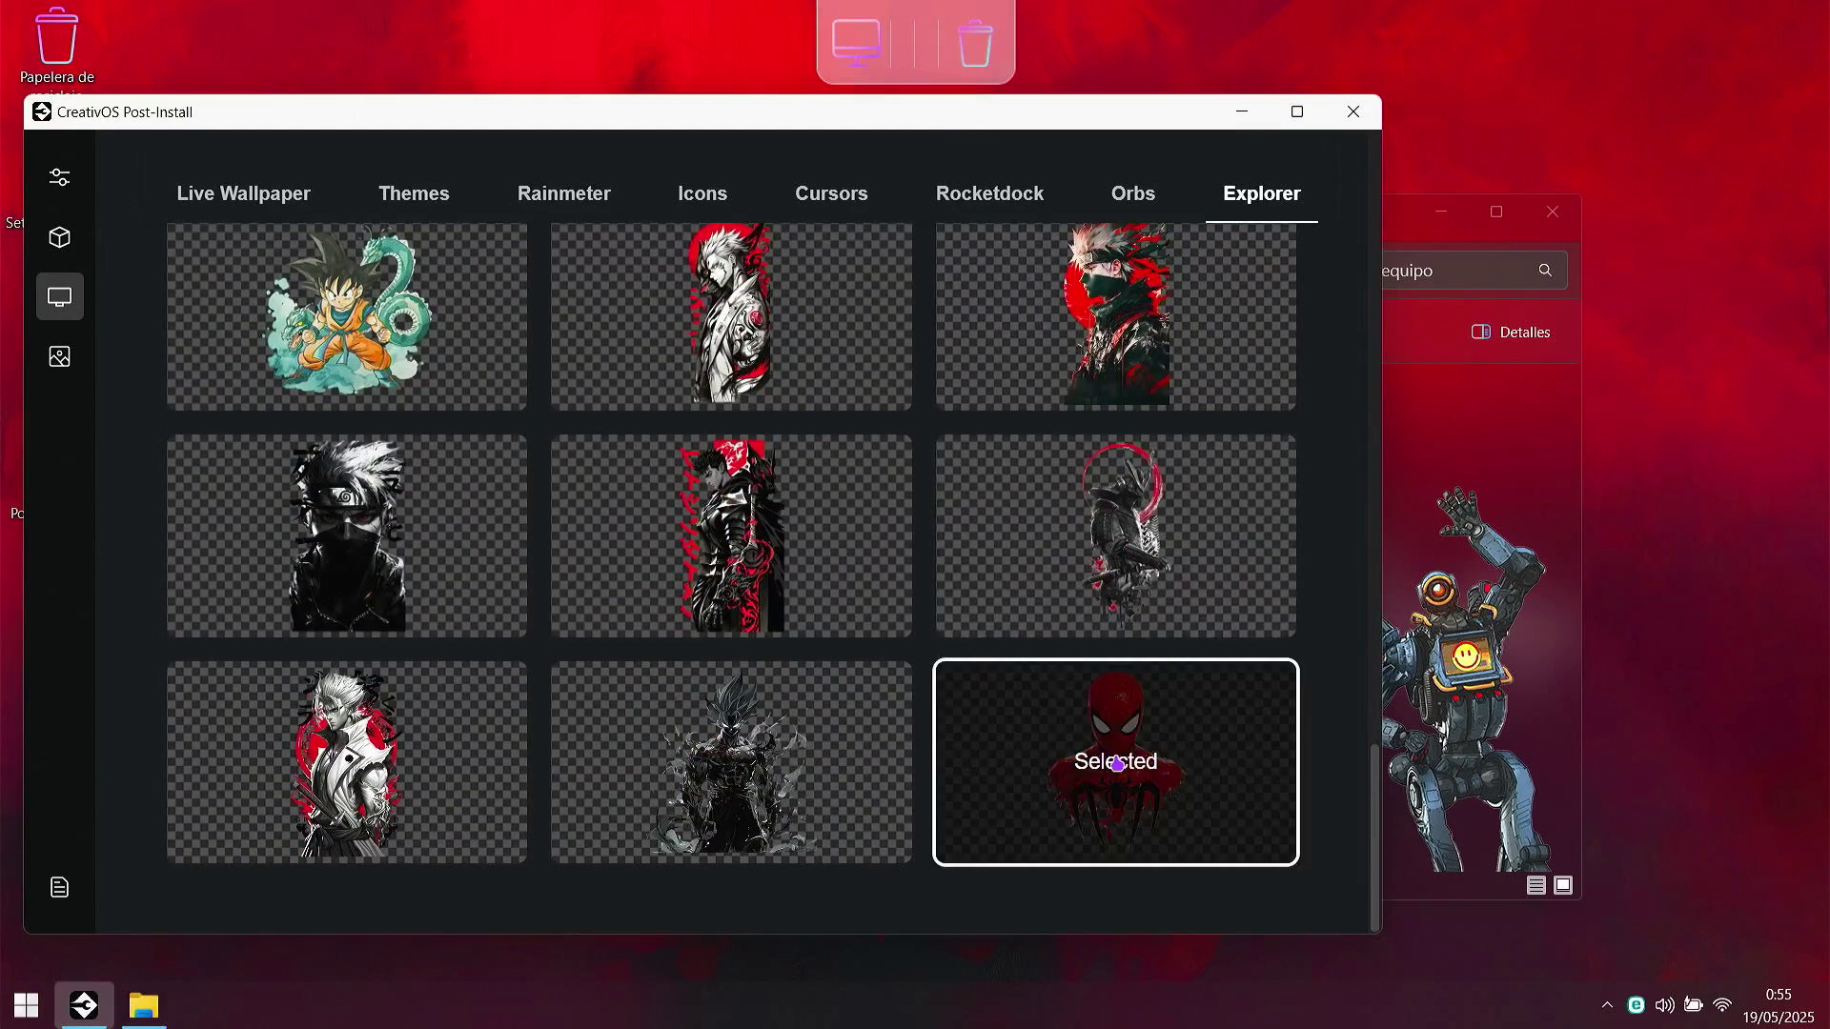
Step: Look through the icon packs and select the red and black cursor set
click(705, 193)
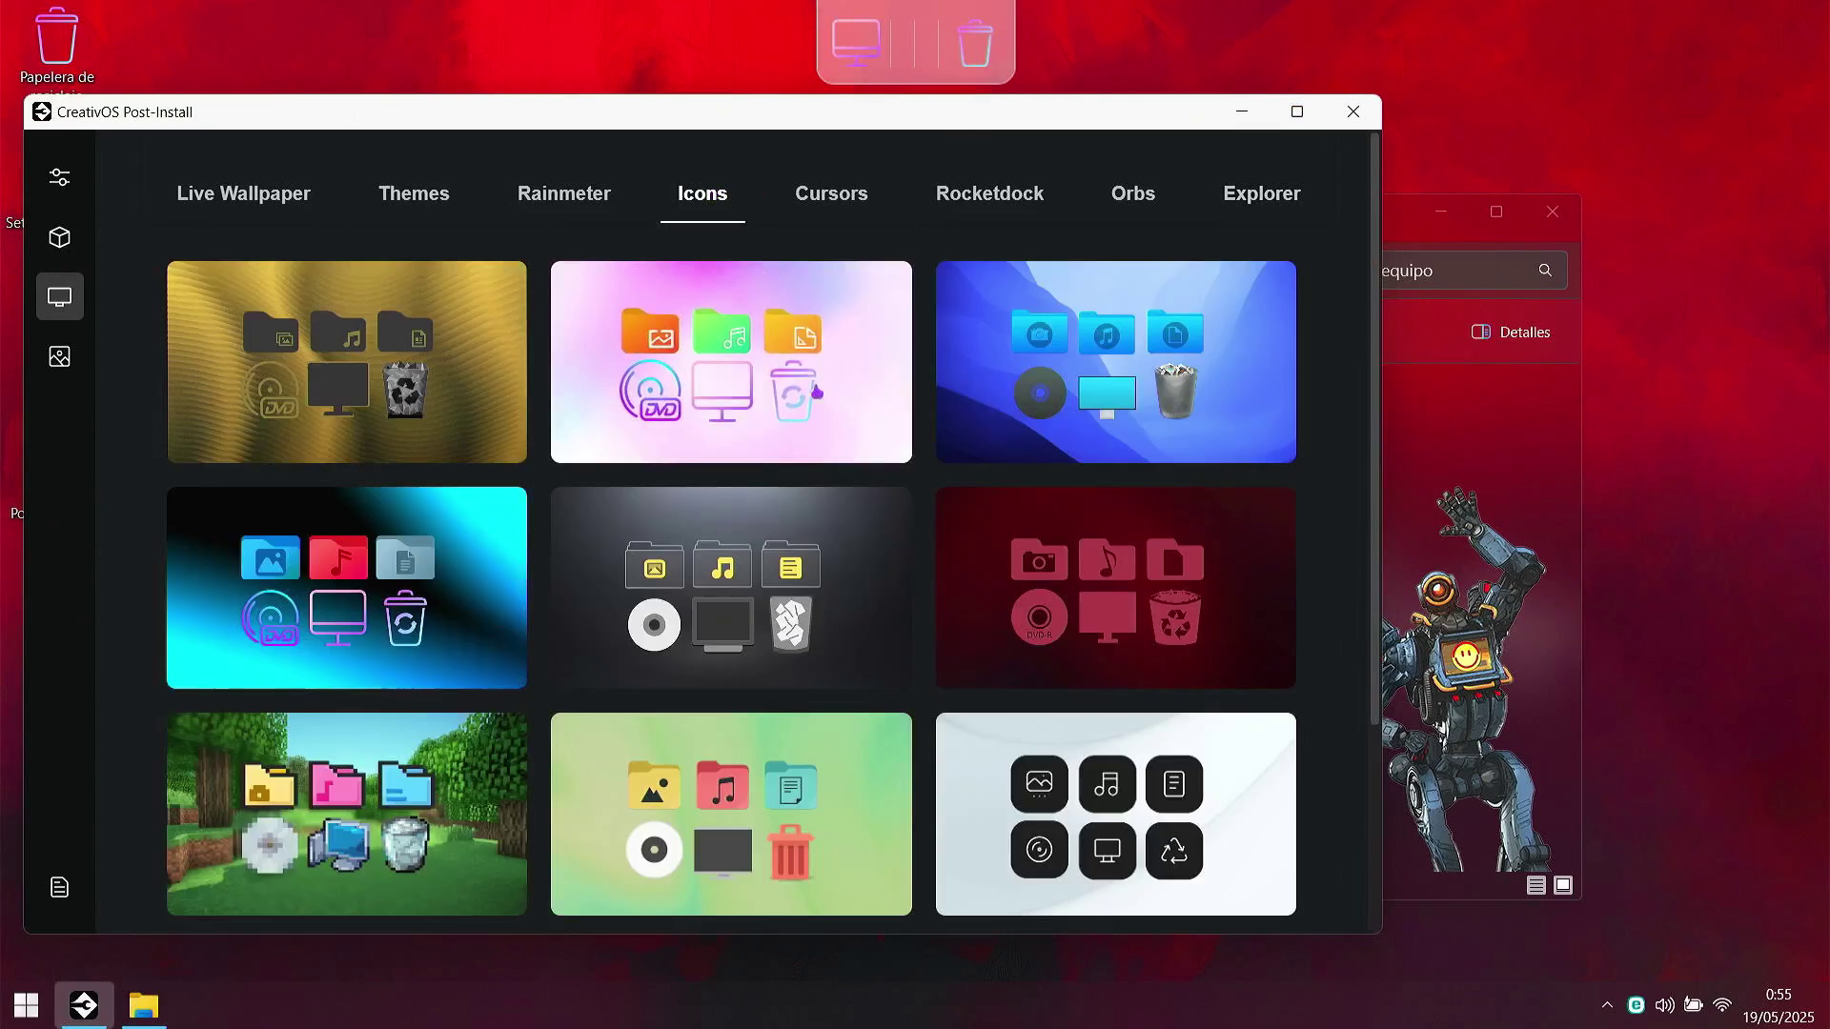
scroll(772, 286, down, 2)
scroll(782, 267, up, 2)
click(802, 222)
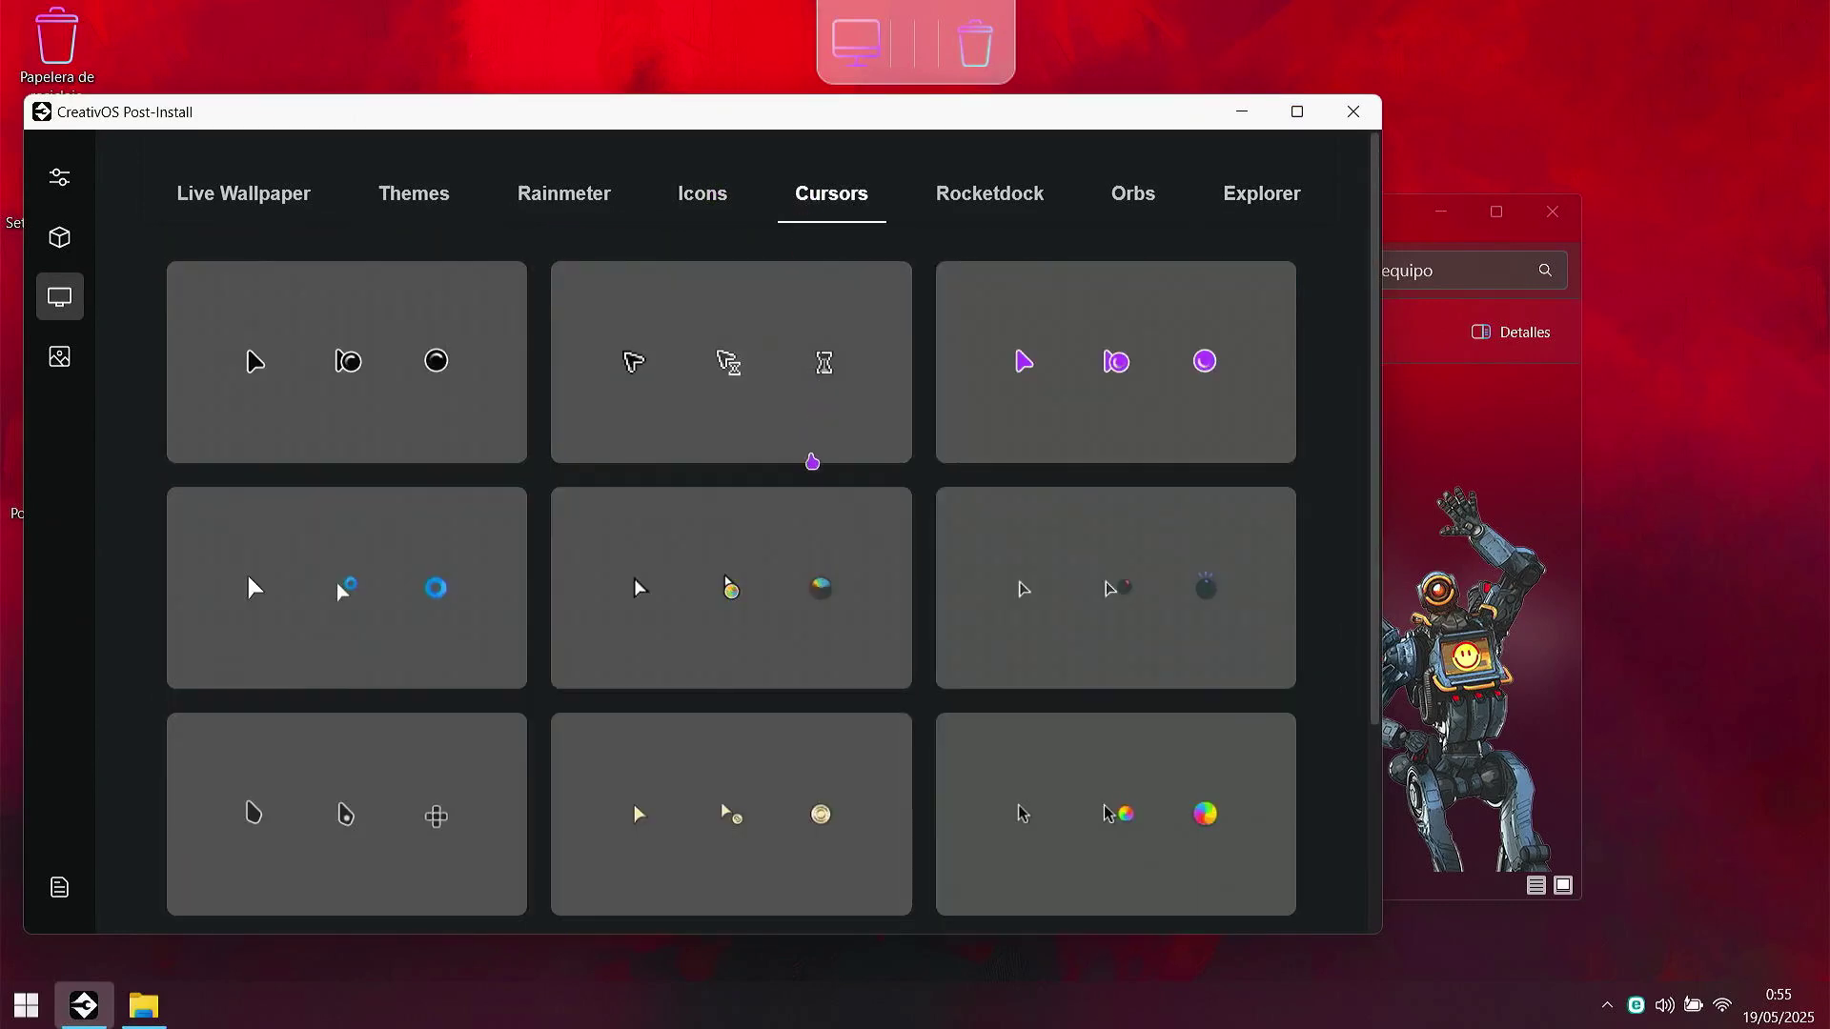
scroll(763, 572, down, 3)
click(451, 665)
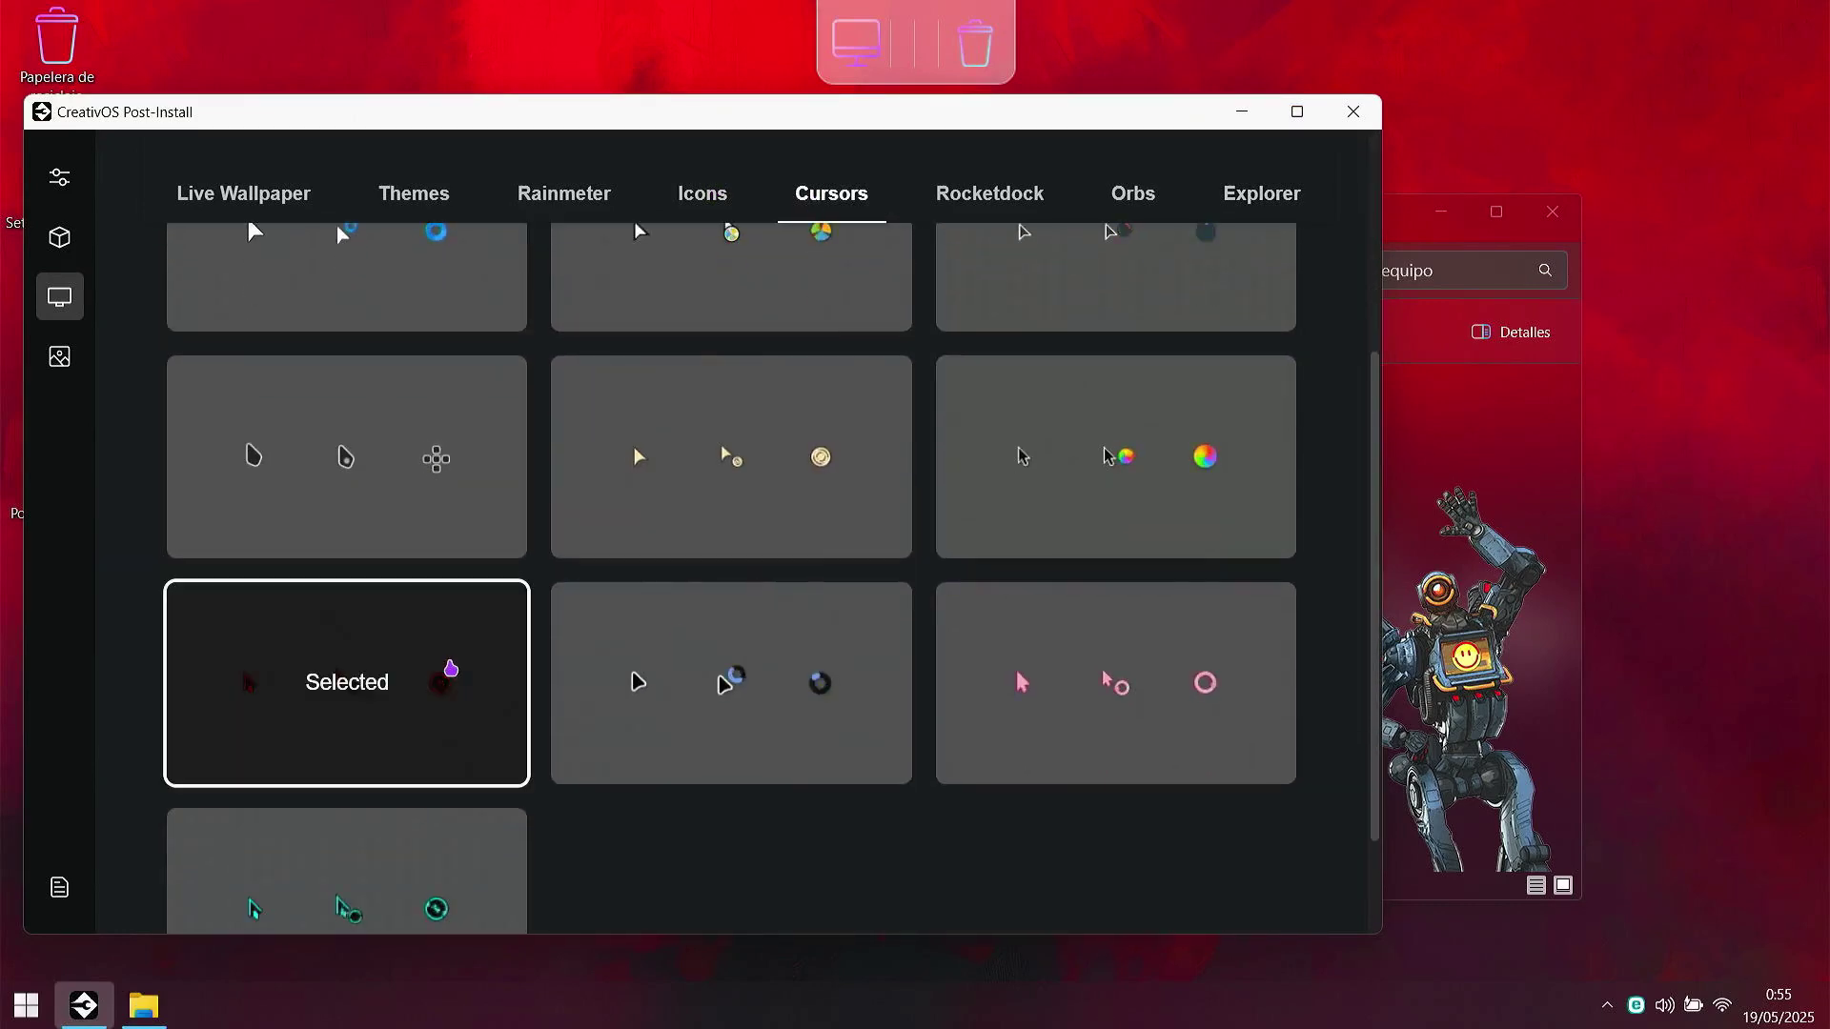
Step: Remove the theme from the pending customizations, apply the Explorer image and cursors, and open Este equipo to check them
click(52, 894)
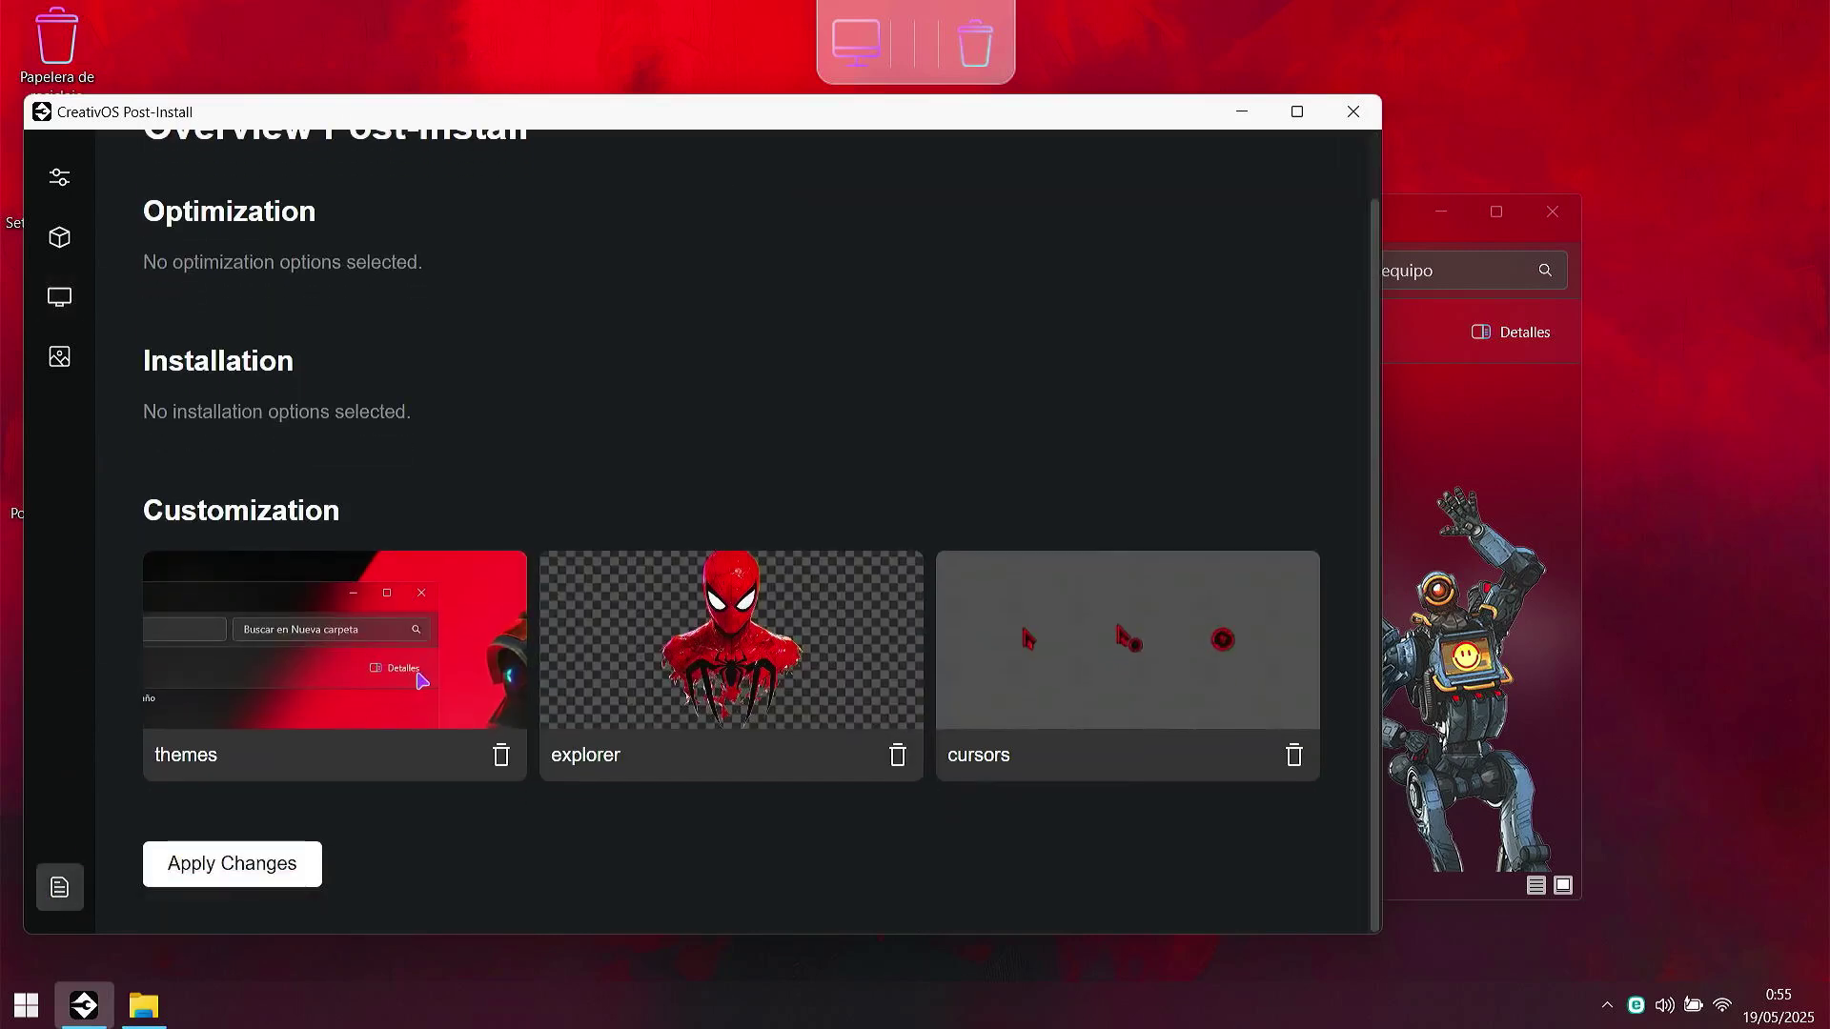
click(499, 758)
click(283, 873)
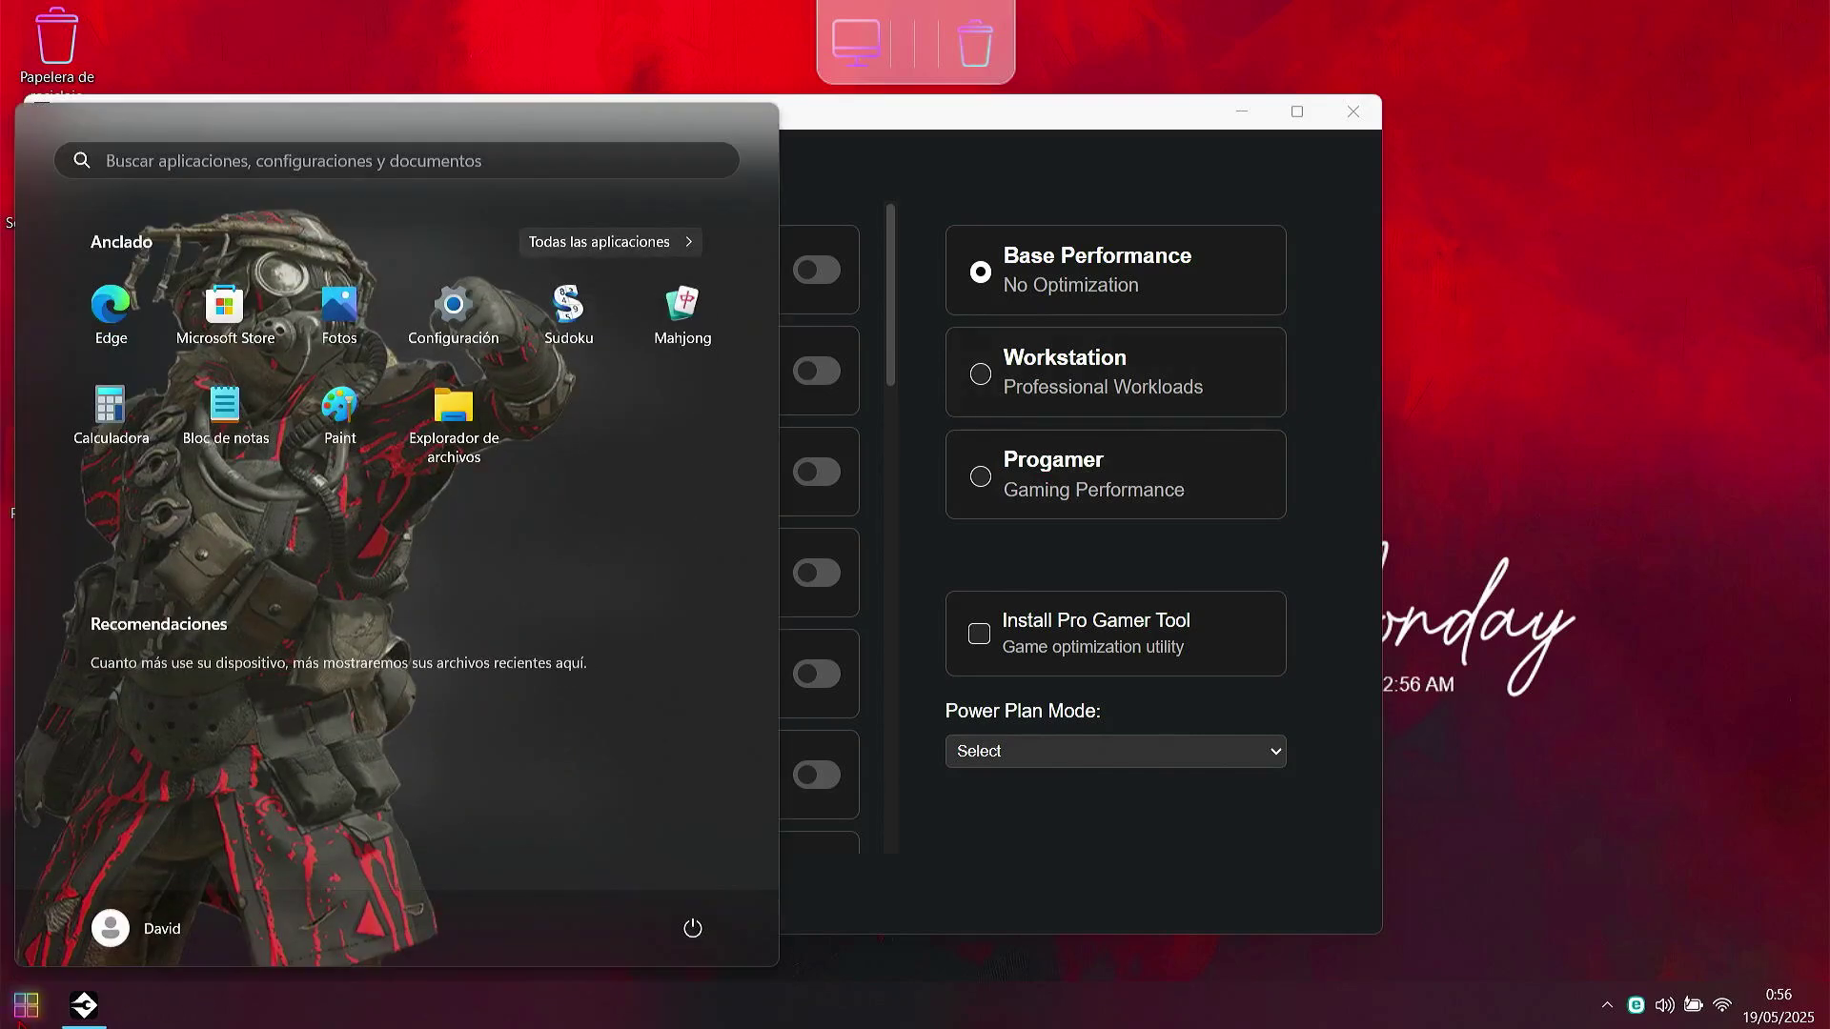
click(1242, 113)
click(855, 41)
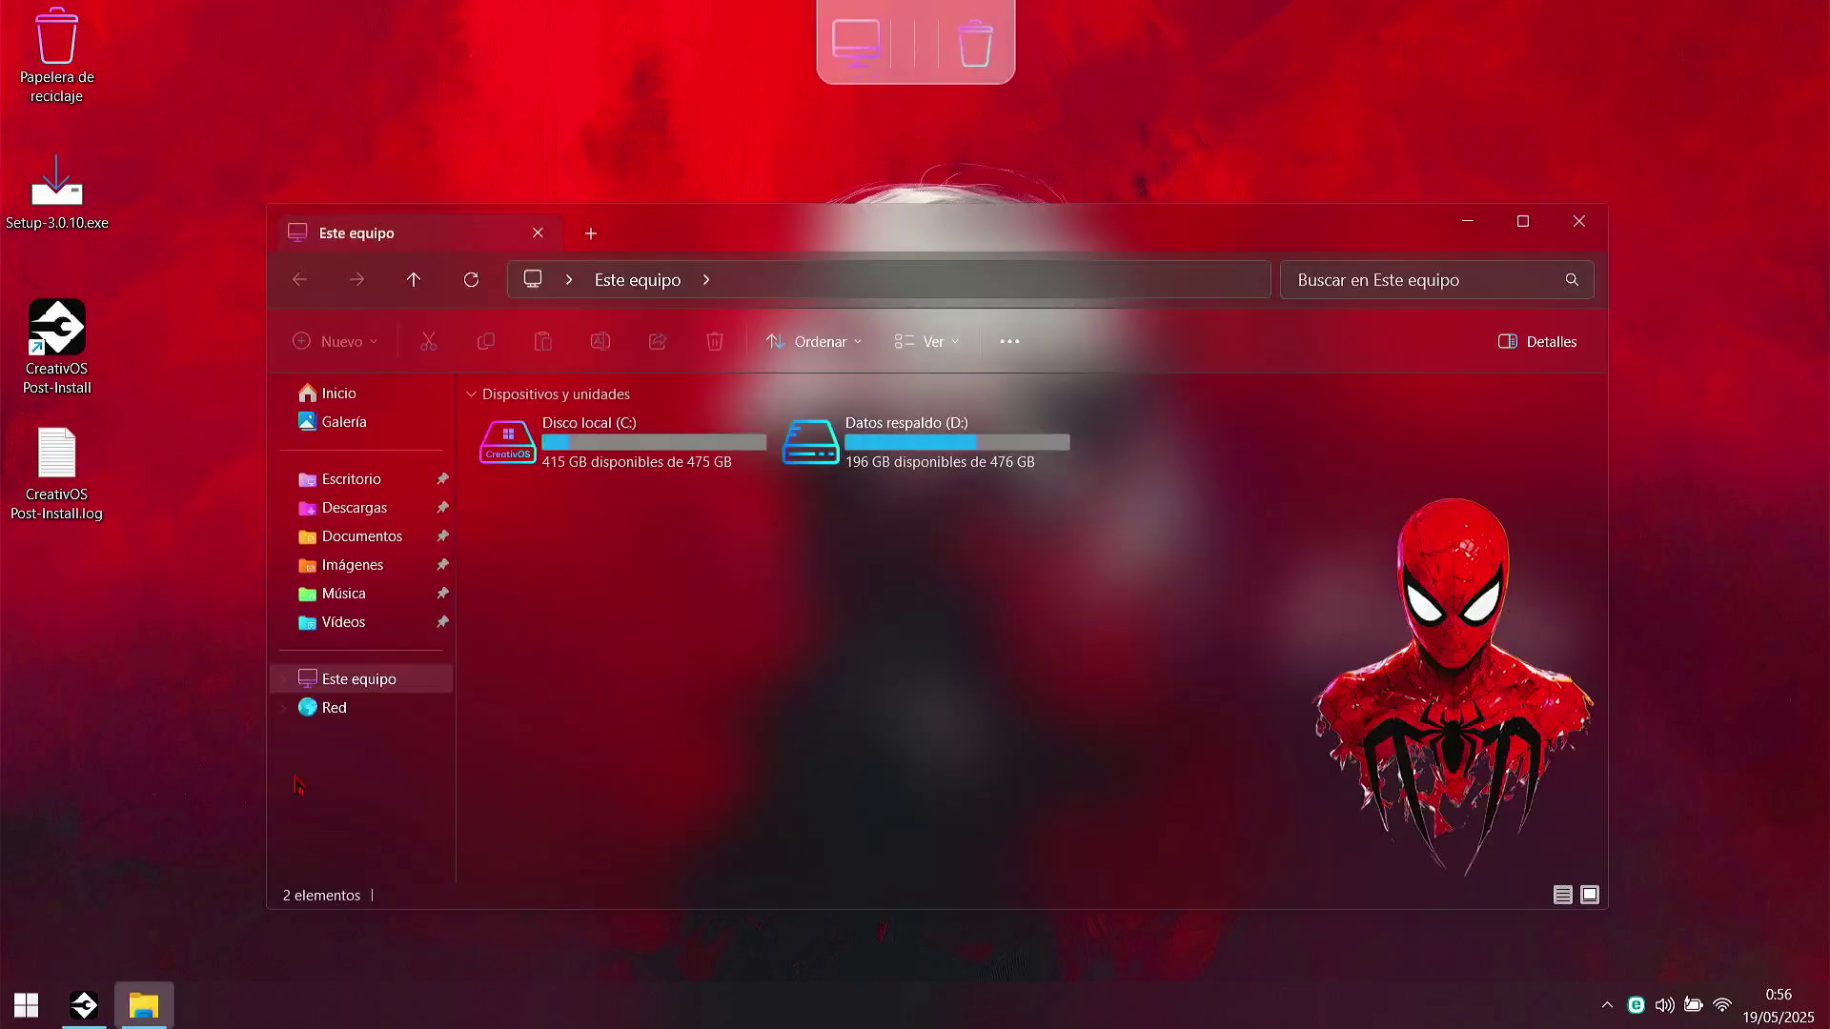
Step: Return to CreativOS Post-Install and select the black pattern with red contour lines as the Explorer background image
click(84, 1009)
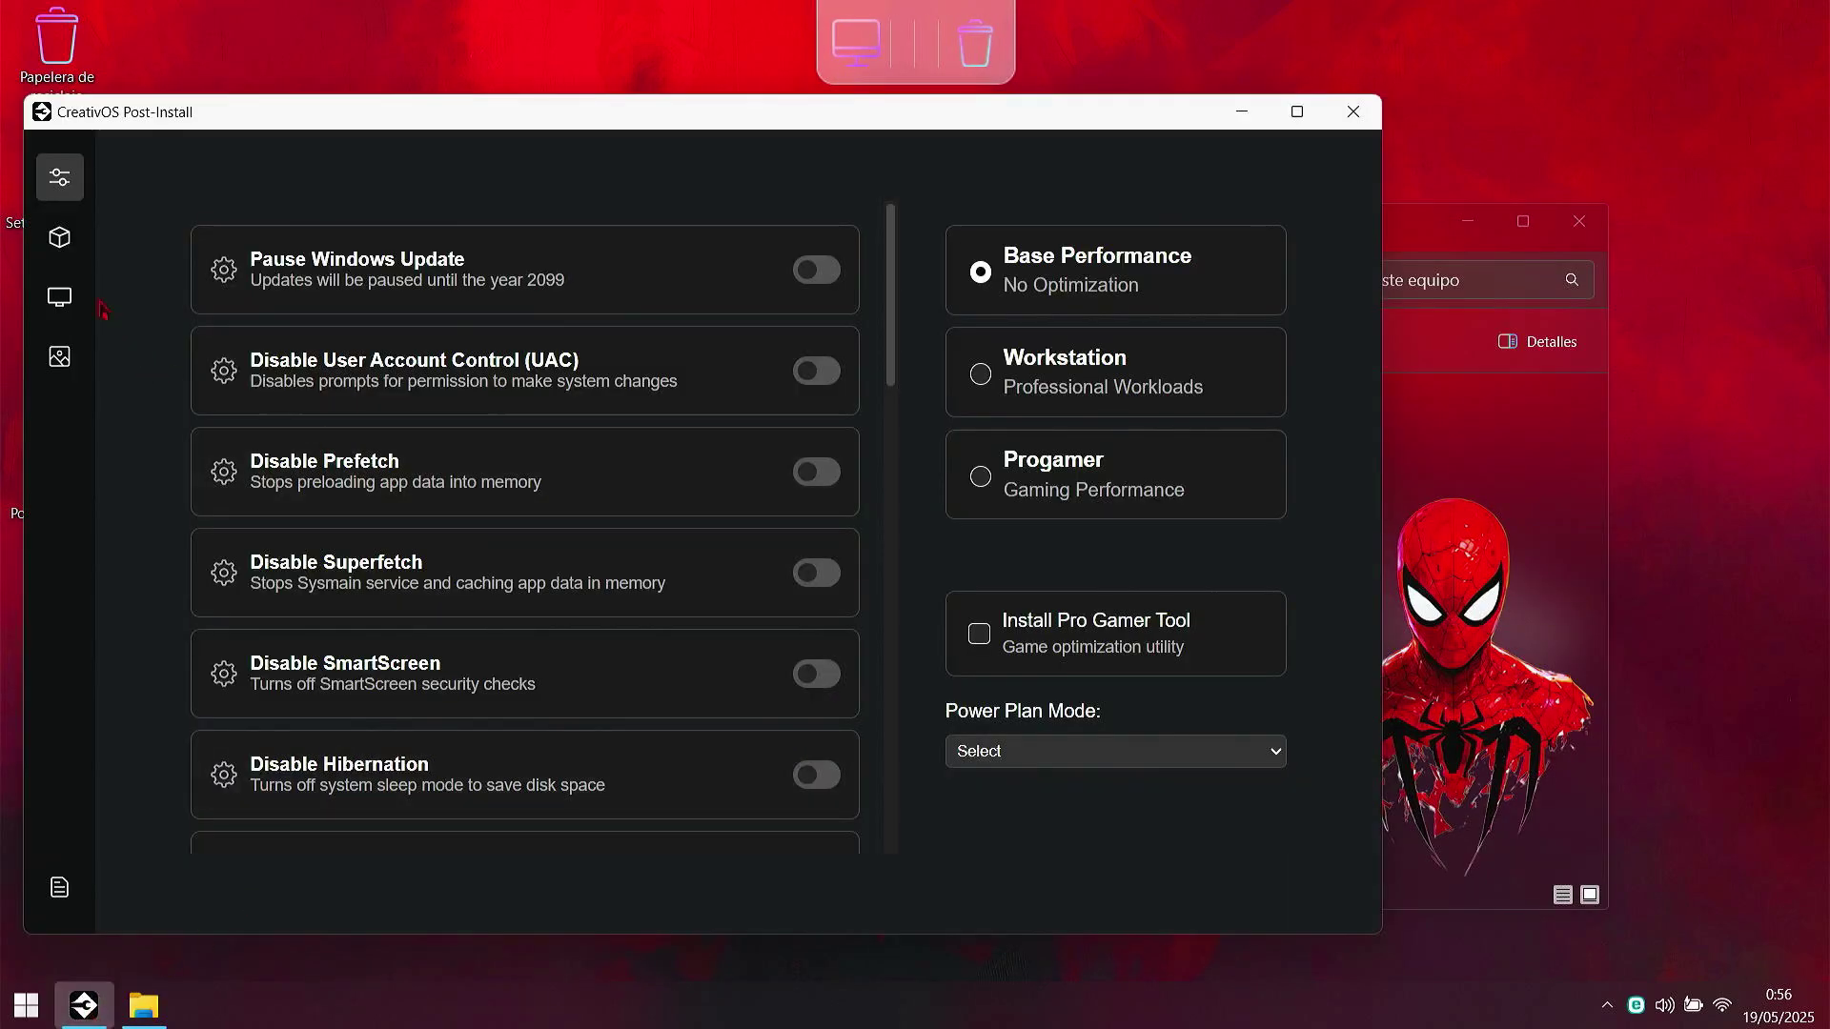
click(61, 299)
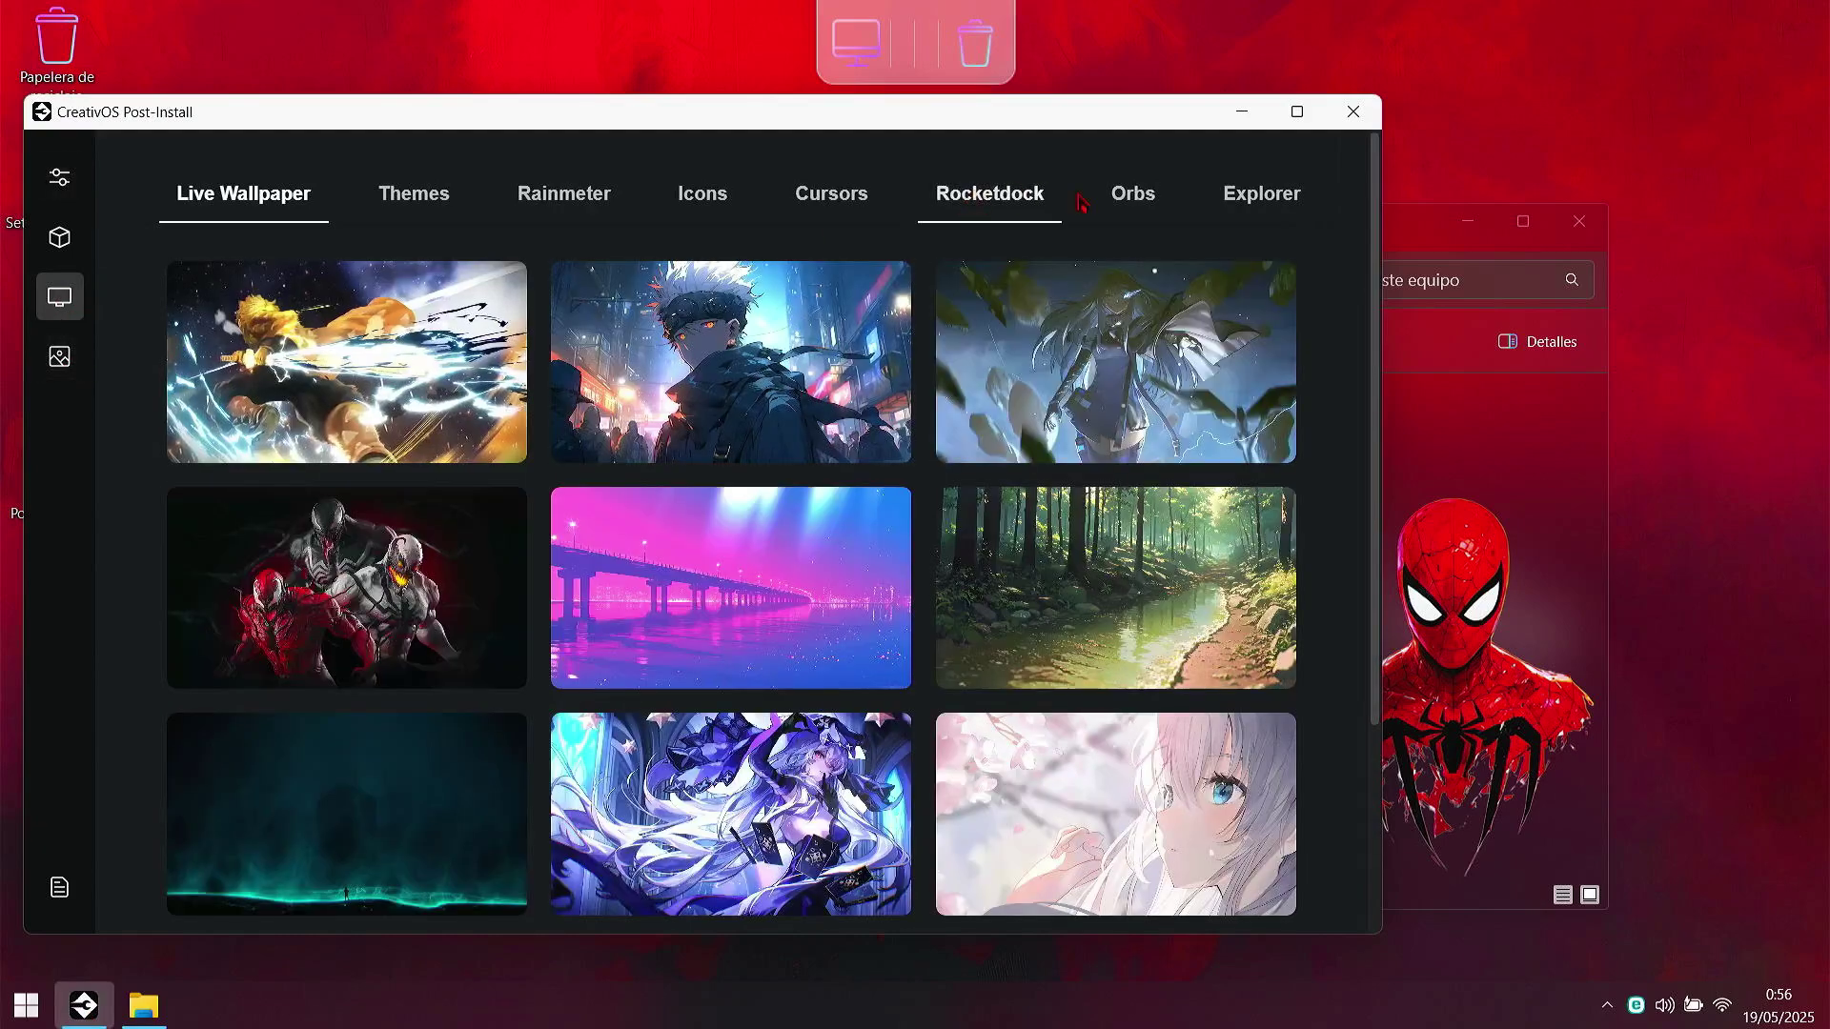
click(1254, 197)
scroll(1105, 430, down, 3)
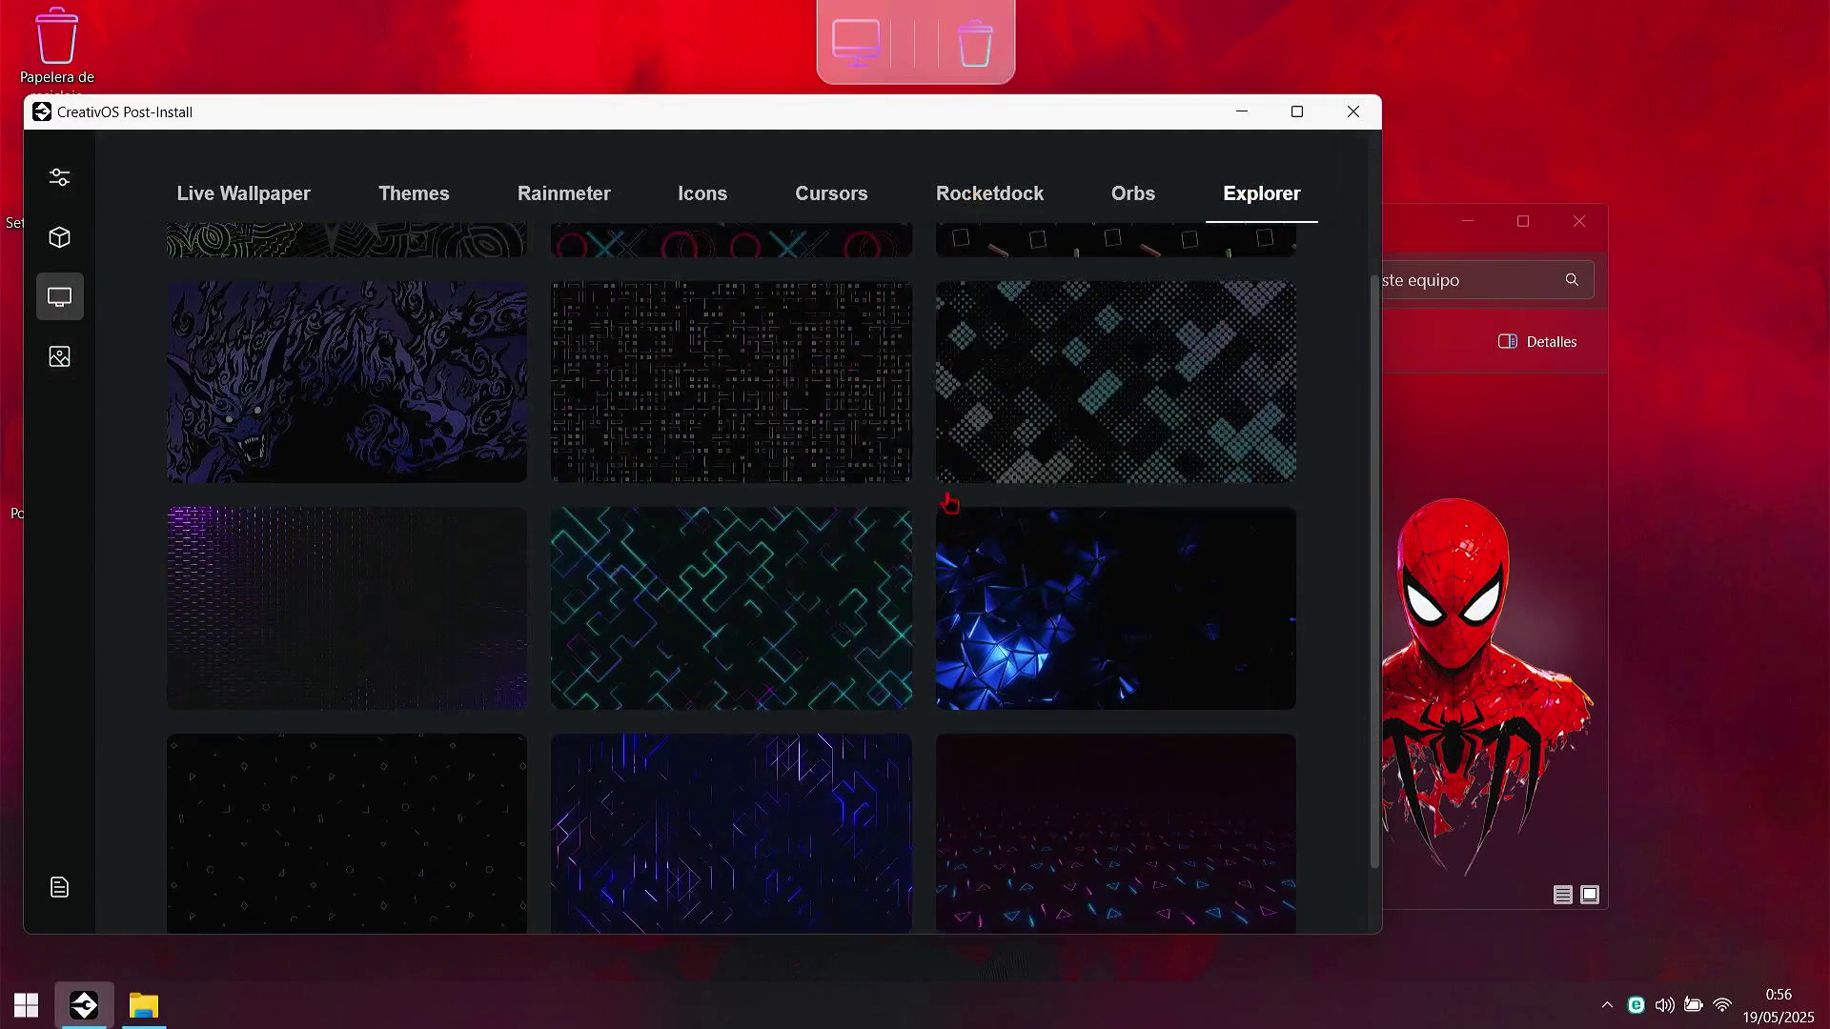
scroll(839, 563, down, 15)
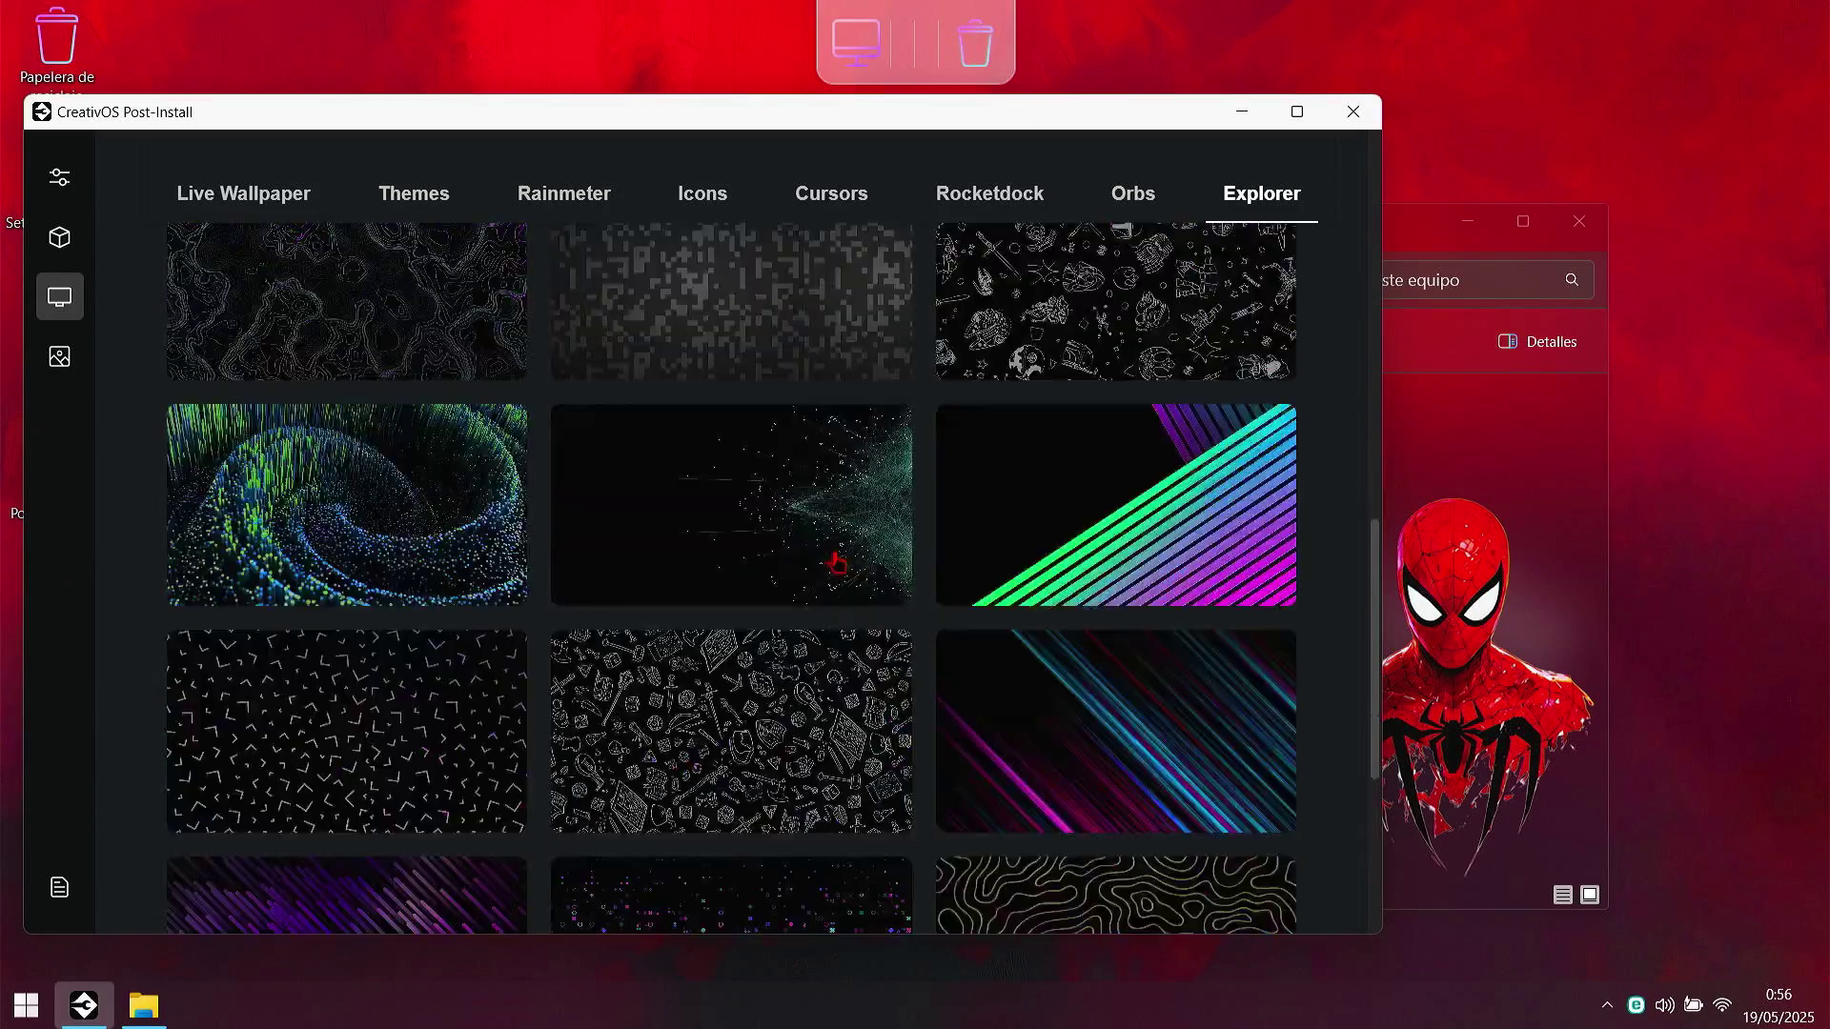
scroll(960, 566, down, 5)
click(1147, 521)
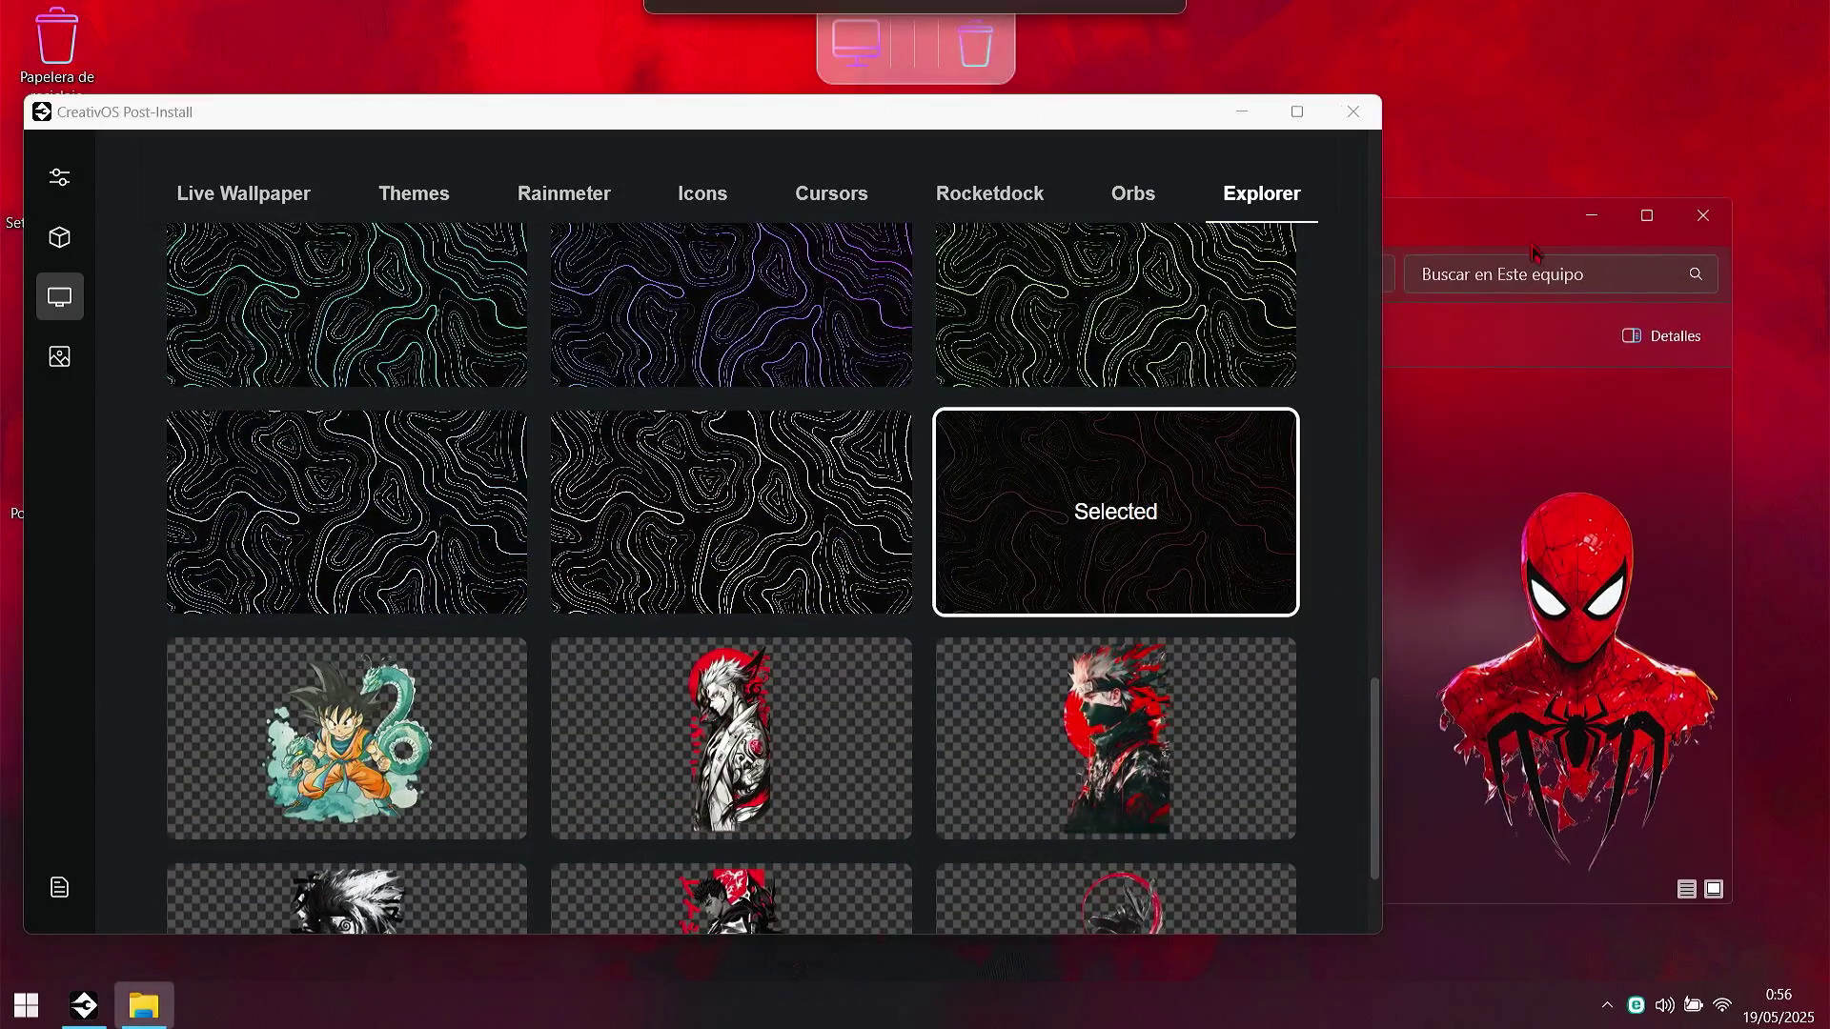
scroll(1064, 699, down, 5)
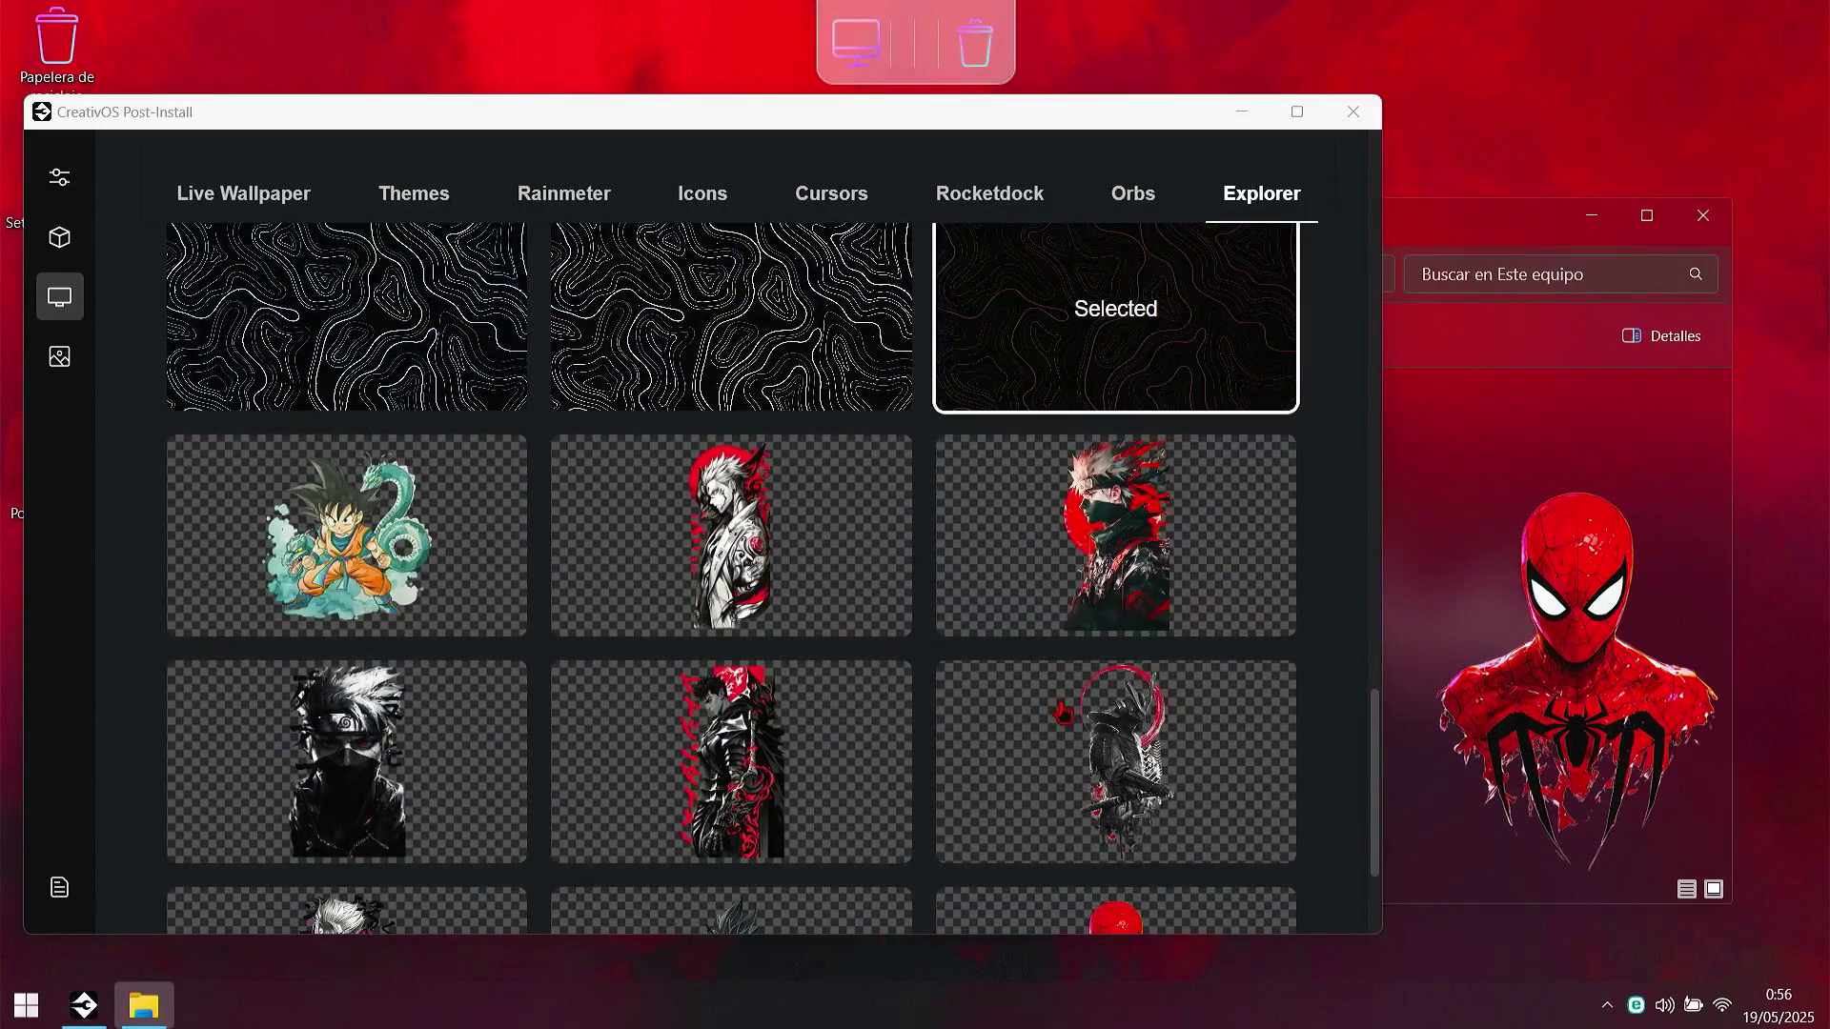
scroll(1065, 698, up, 7)
scroll(1065, 698, down, 4)
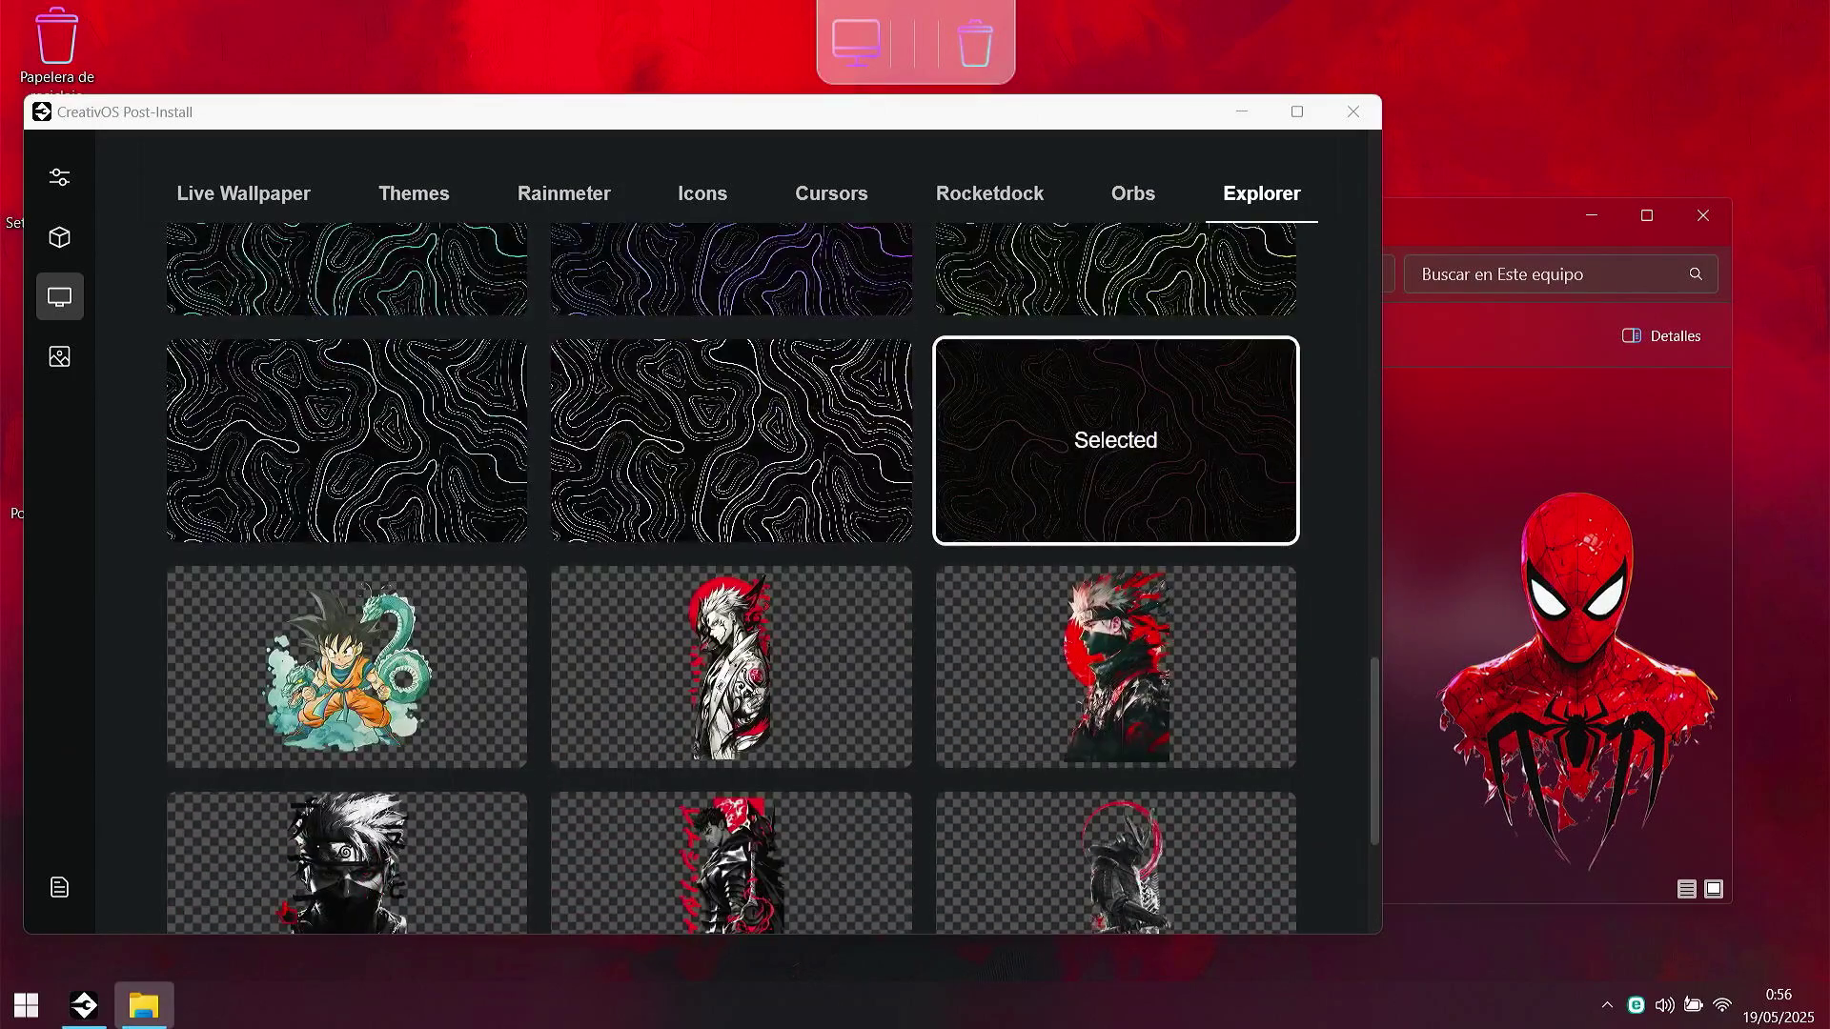
Step: Remove the theme and the cursors from the pending customizations, keeping only the Explorer background image
click(59, 888)
scroll(385, 655, down, 2)
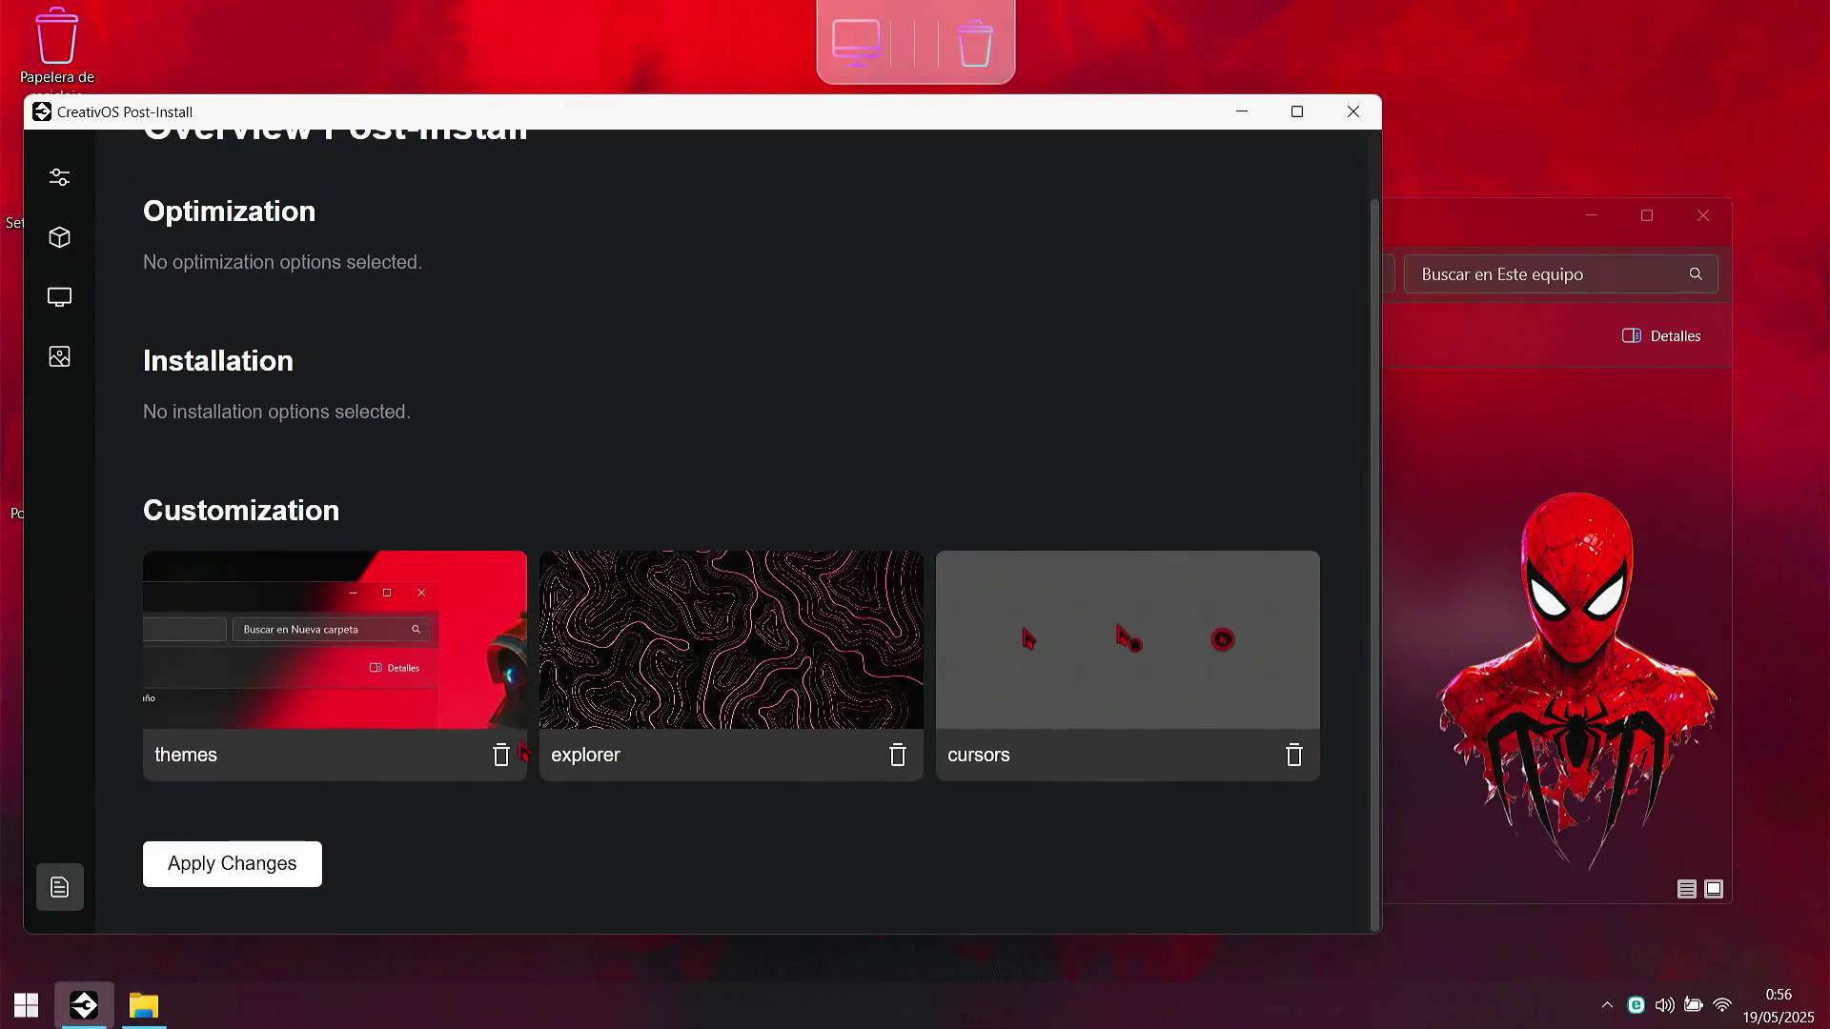
click(502, 755)
click(894, 755)
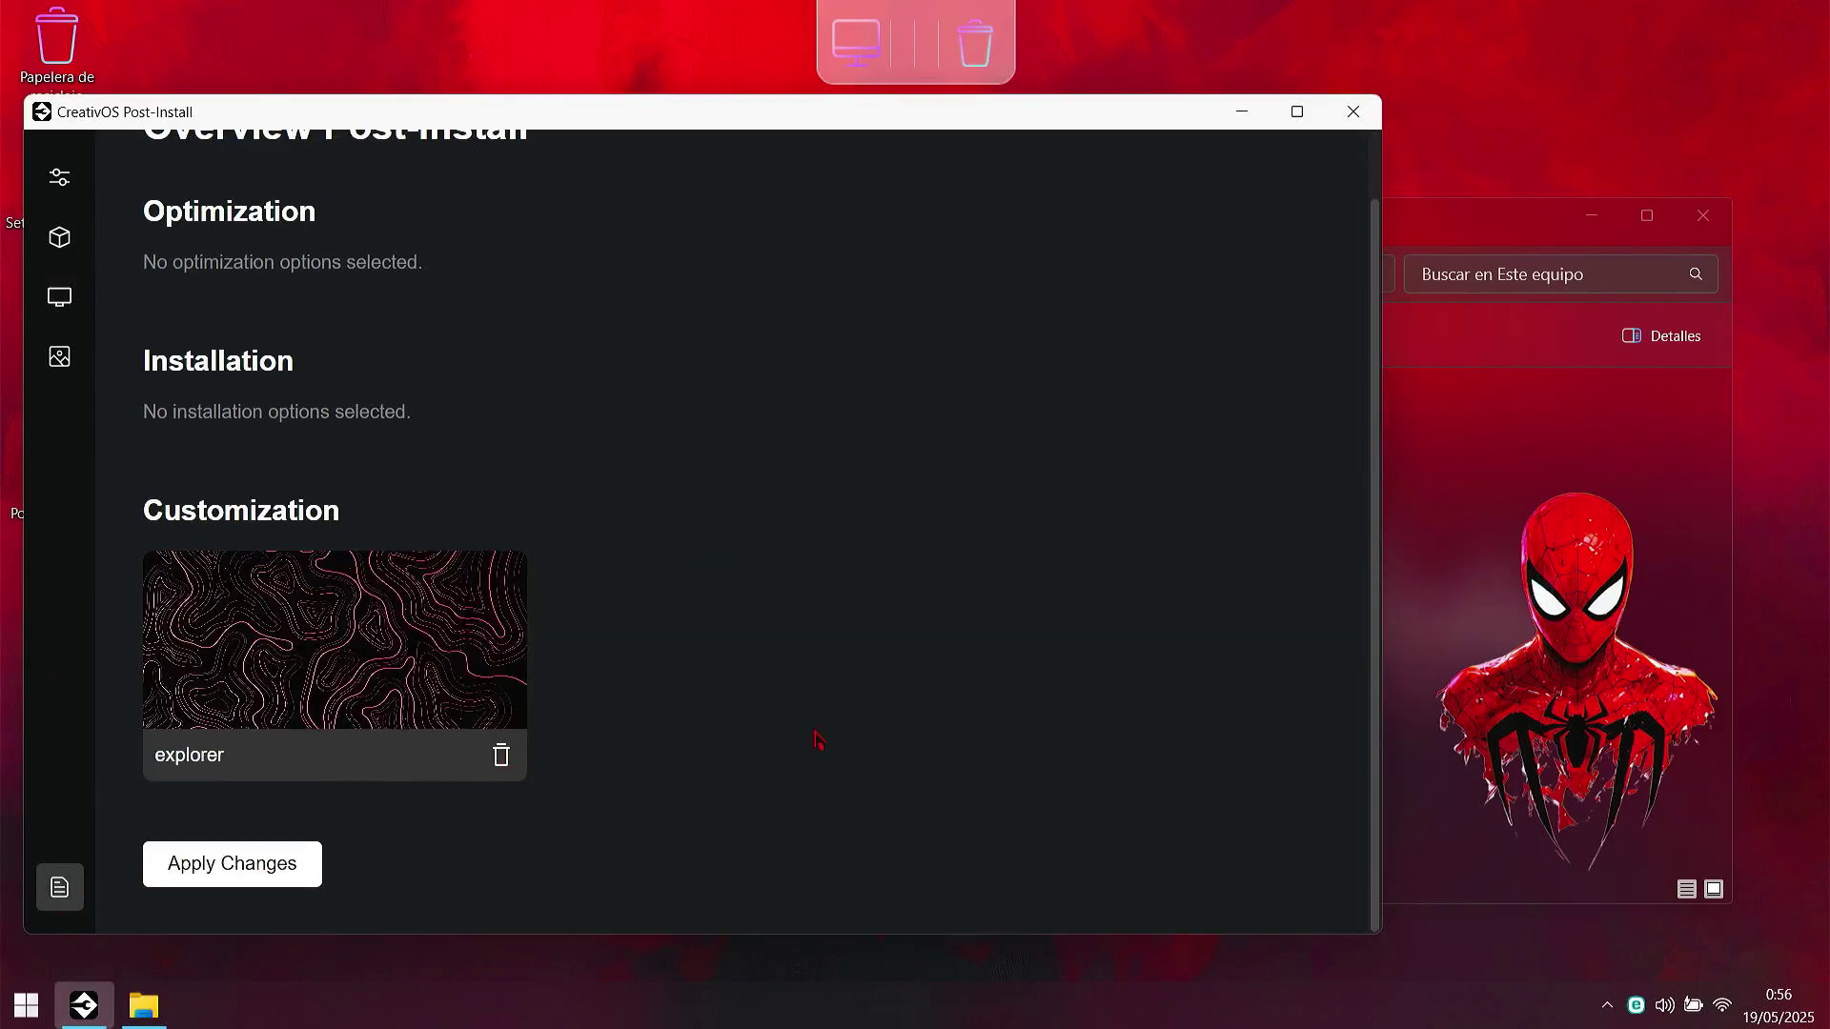
Step: Apply the Explorer background image and open Este equipo to check it
click(226, 885)
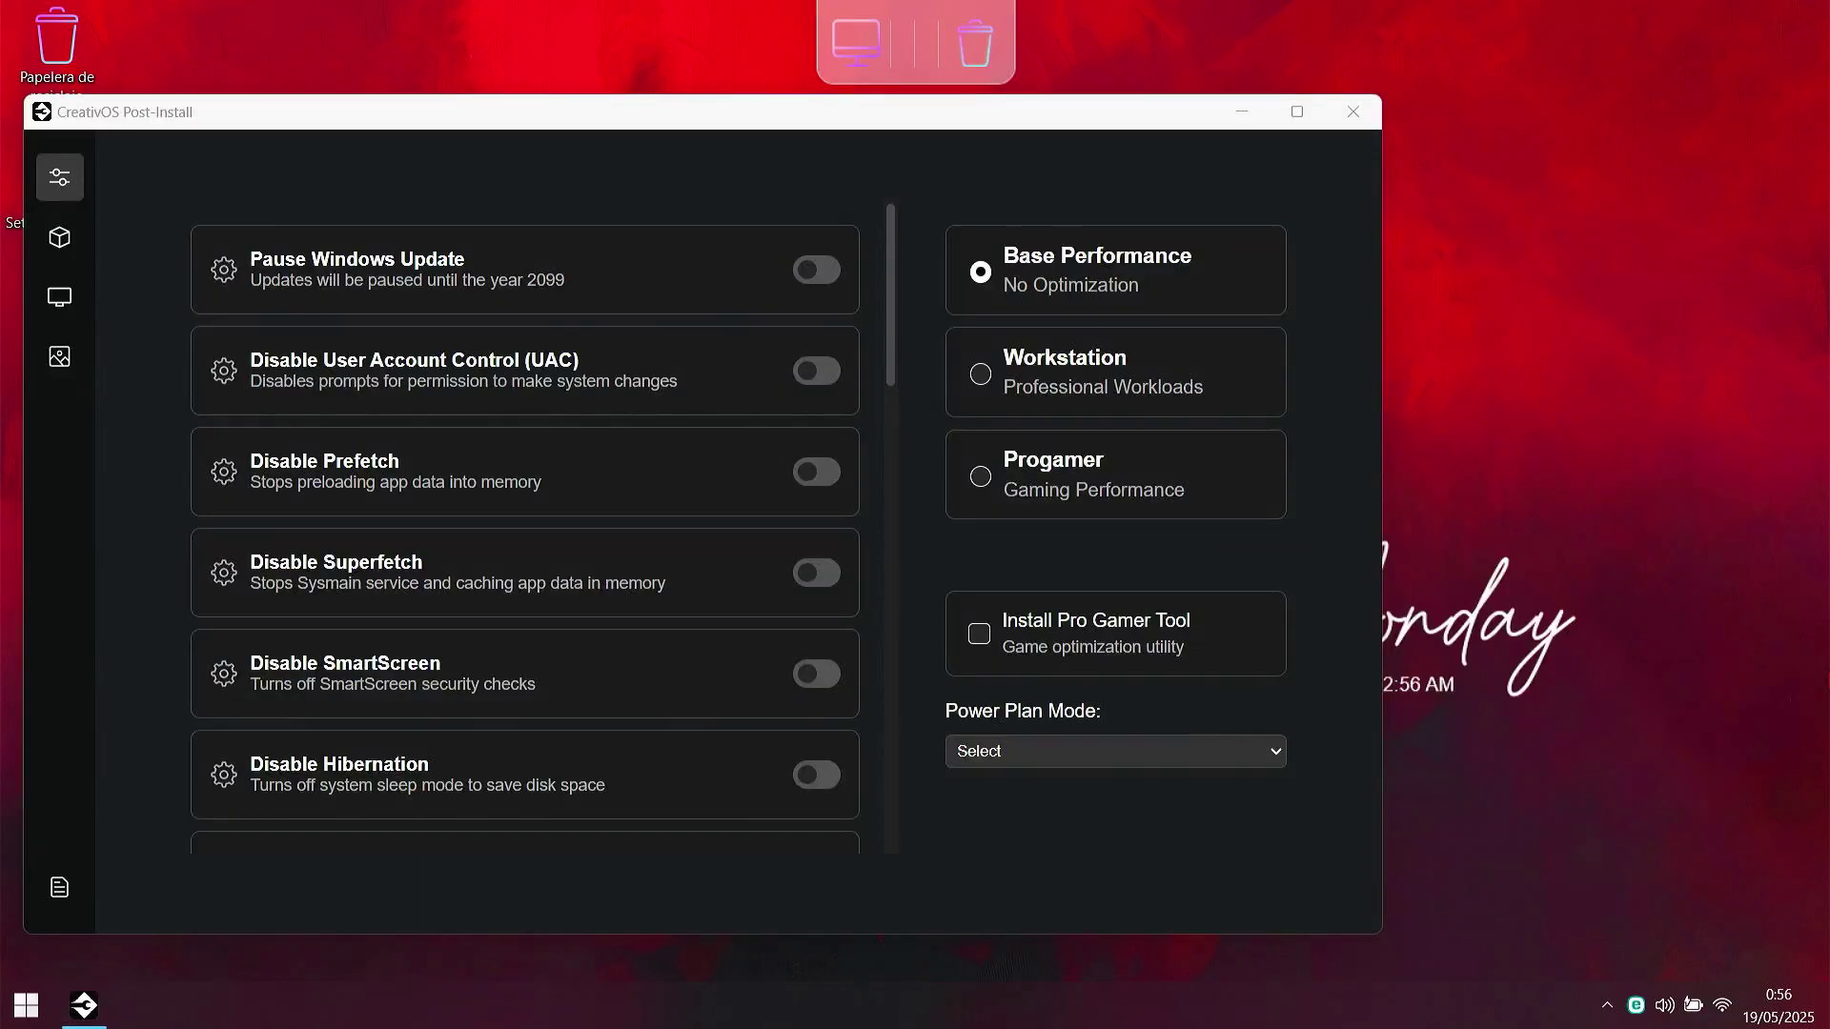
click(1242, 113)
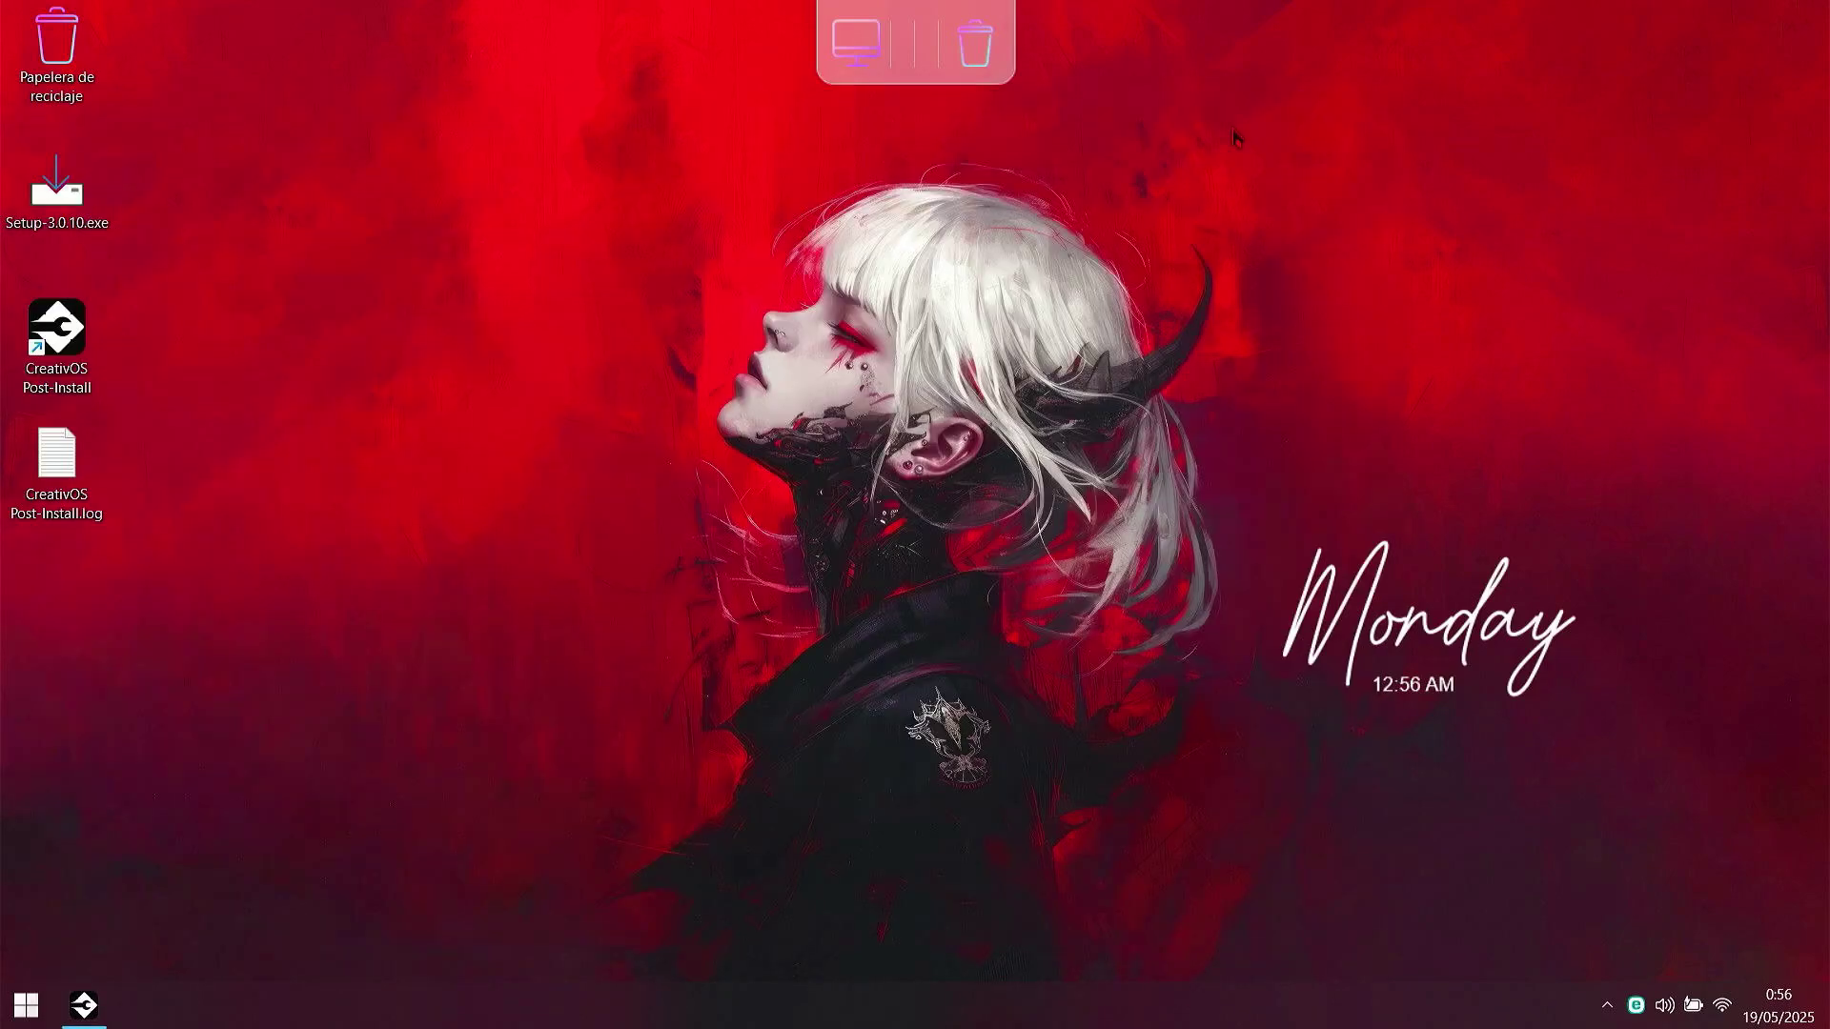
click(863, 44)
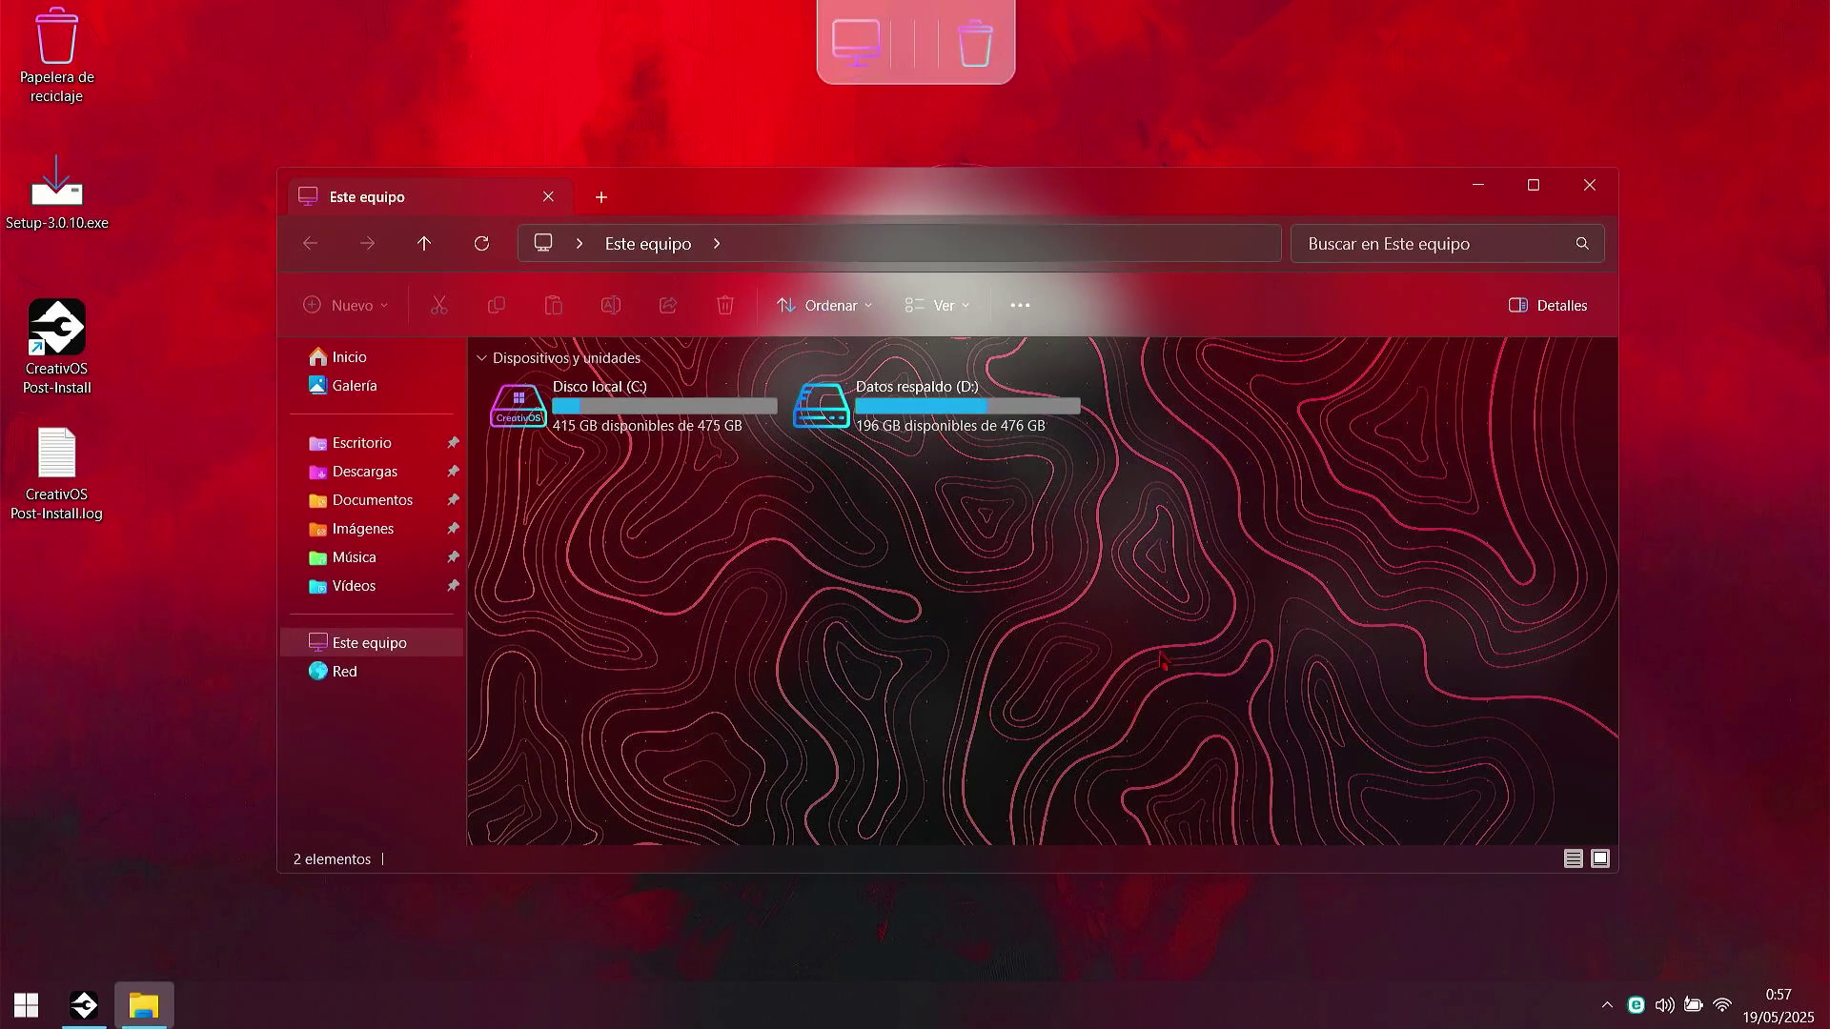
Step: Return to CreativOS Post-Install and select the live wallpaper of the sword-wielding warrior with glowing blue hair
click(95, 1015)
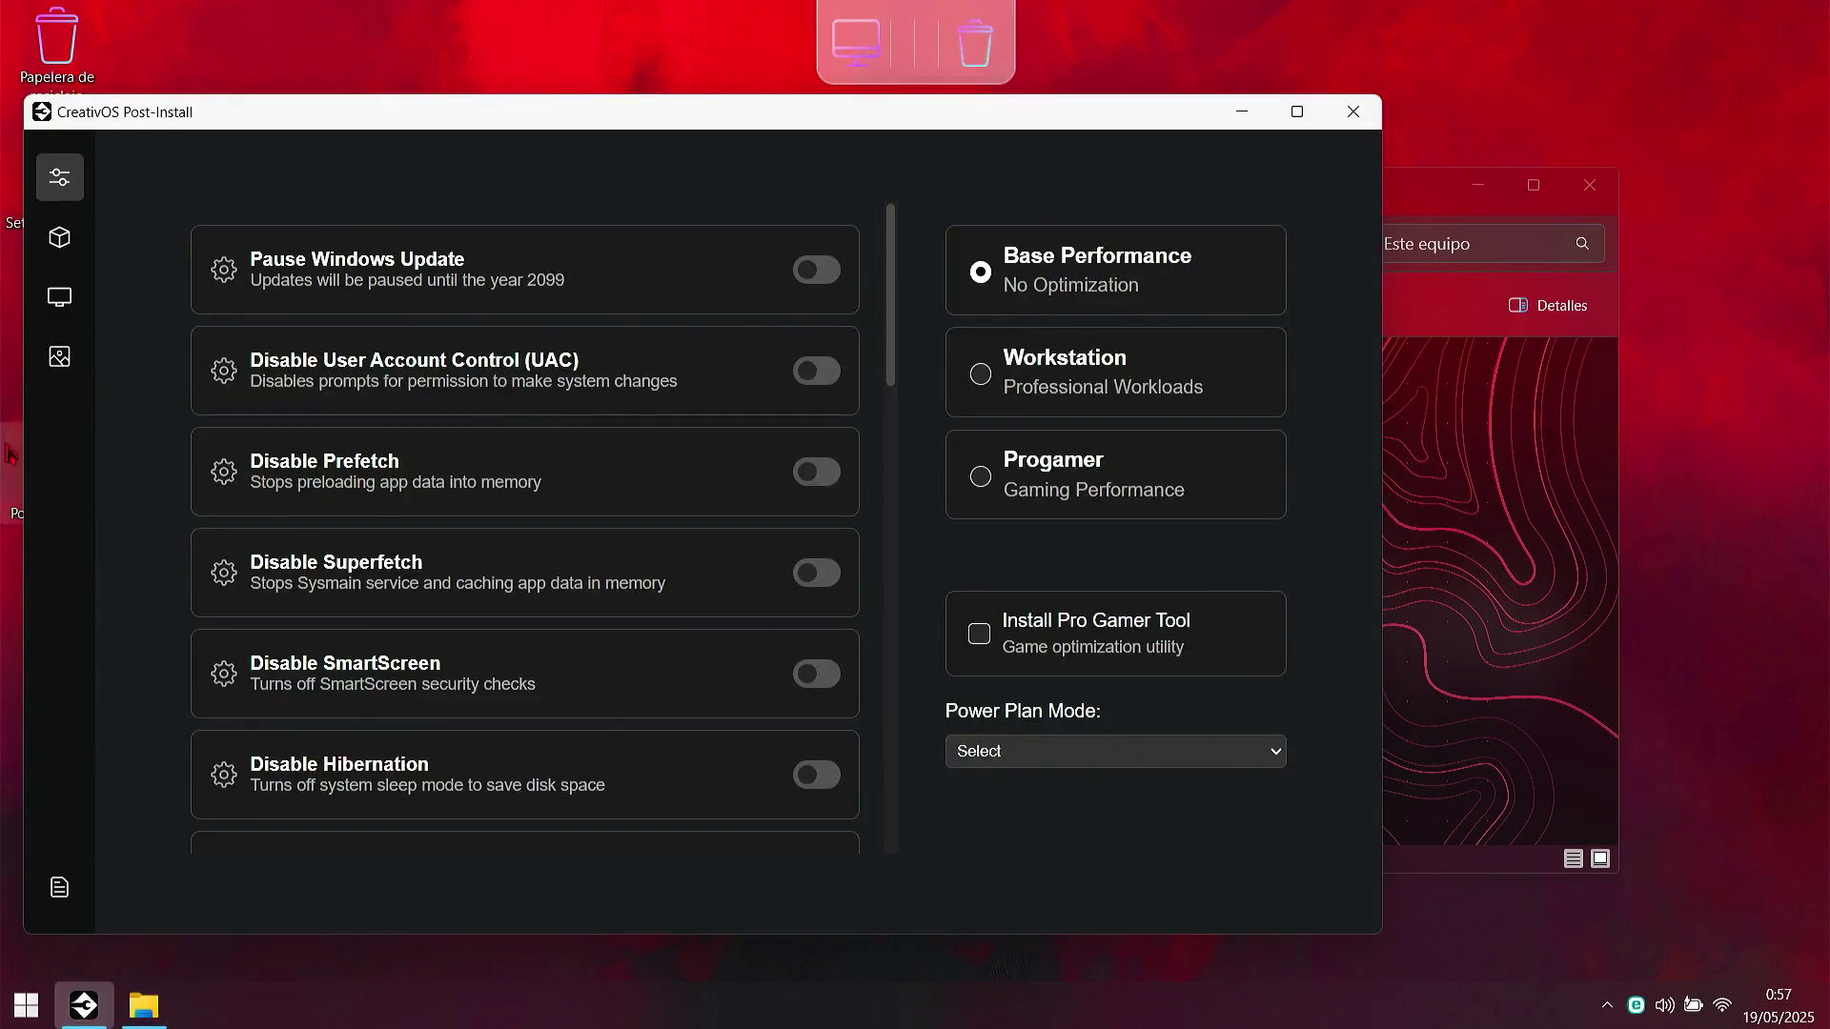
click(77, 312)
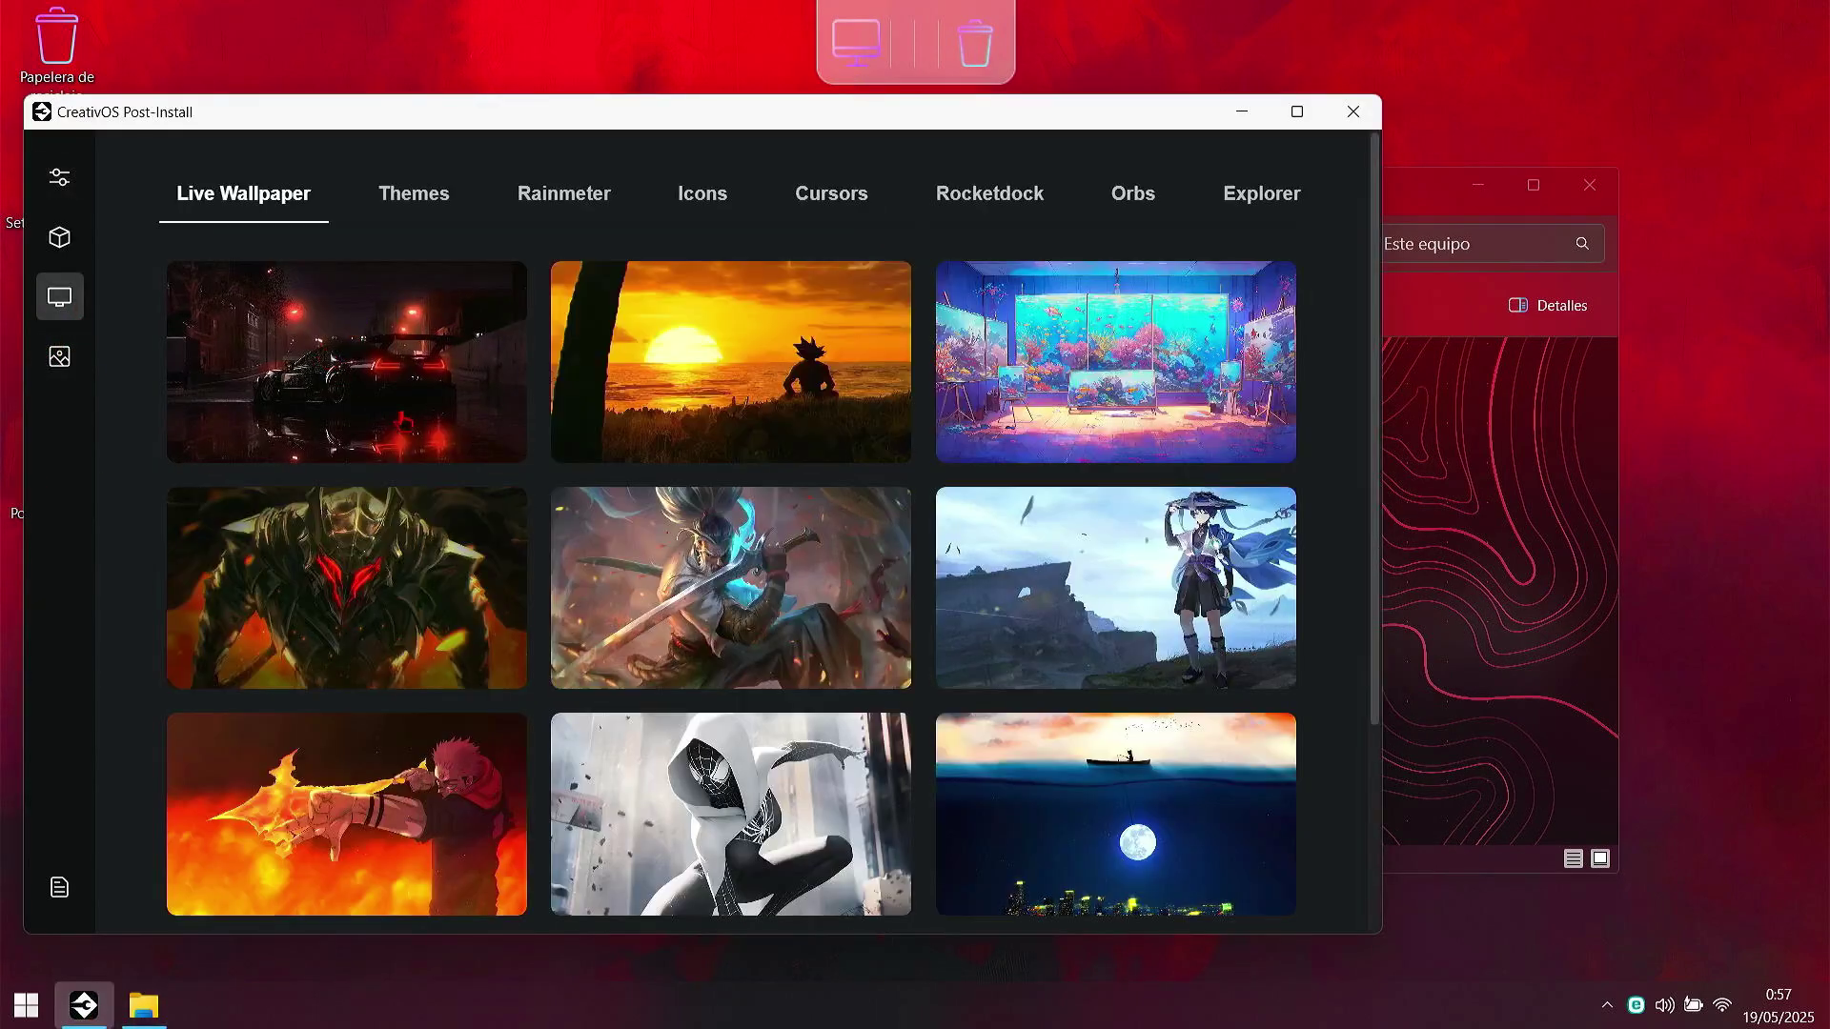
scroll(835, 420, down, 3)
scroll(834, 420, up, 3)
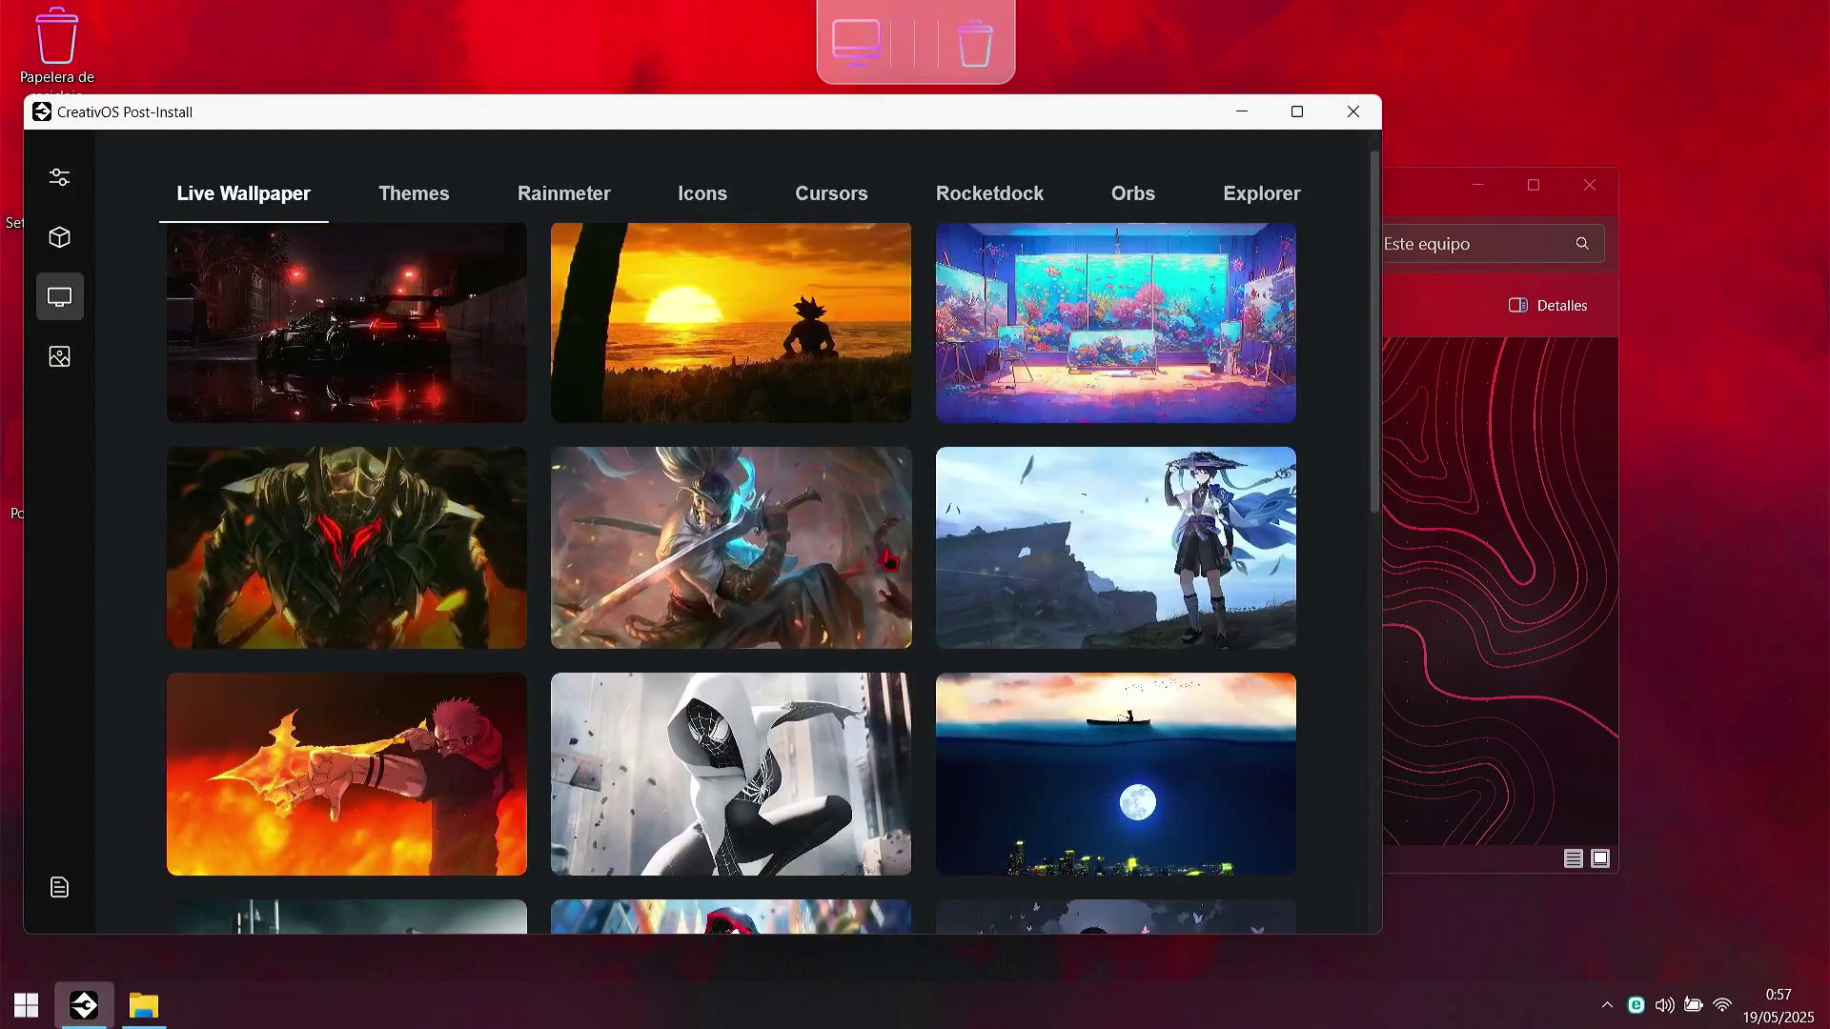
click(782, 546)
Step: Select the dark blue-green theme showing the white-haired character near the end of the theme gallery
click(429, 190)
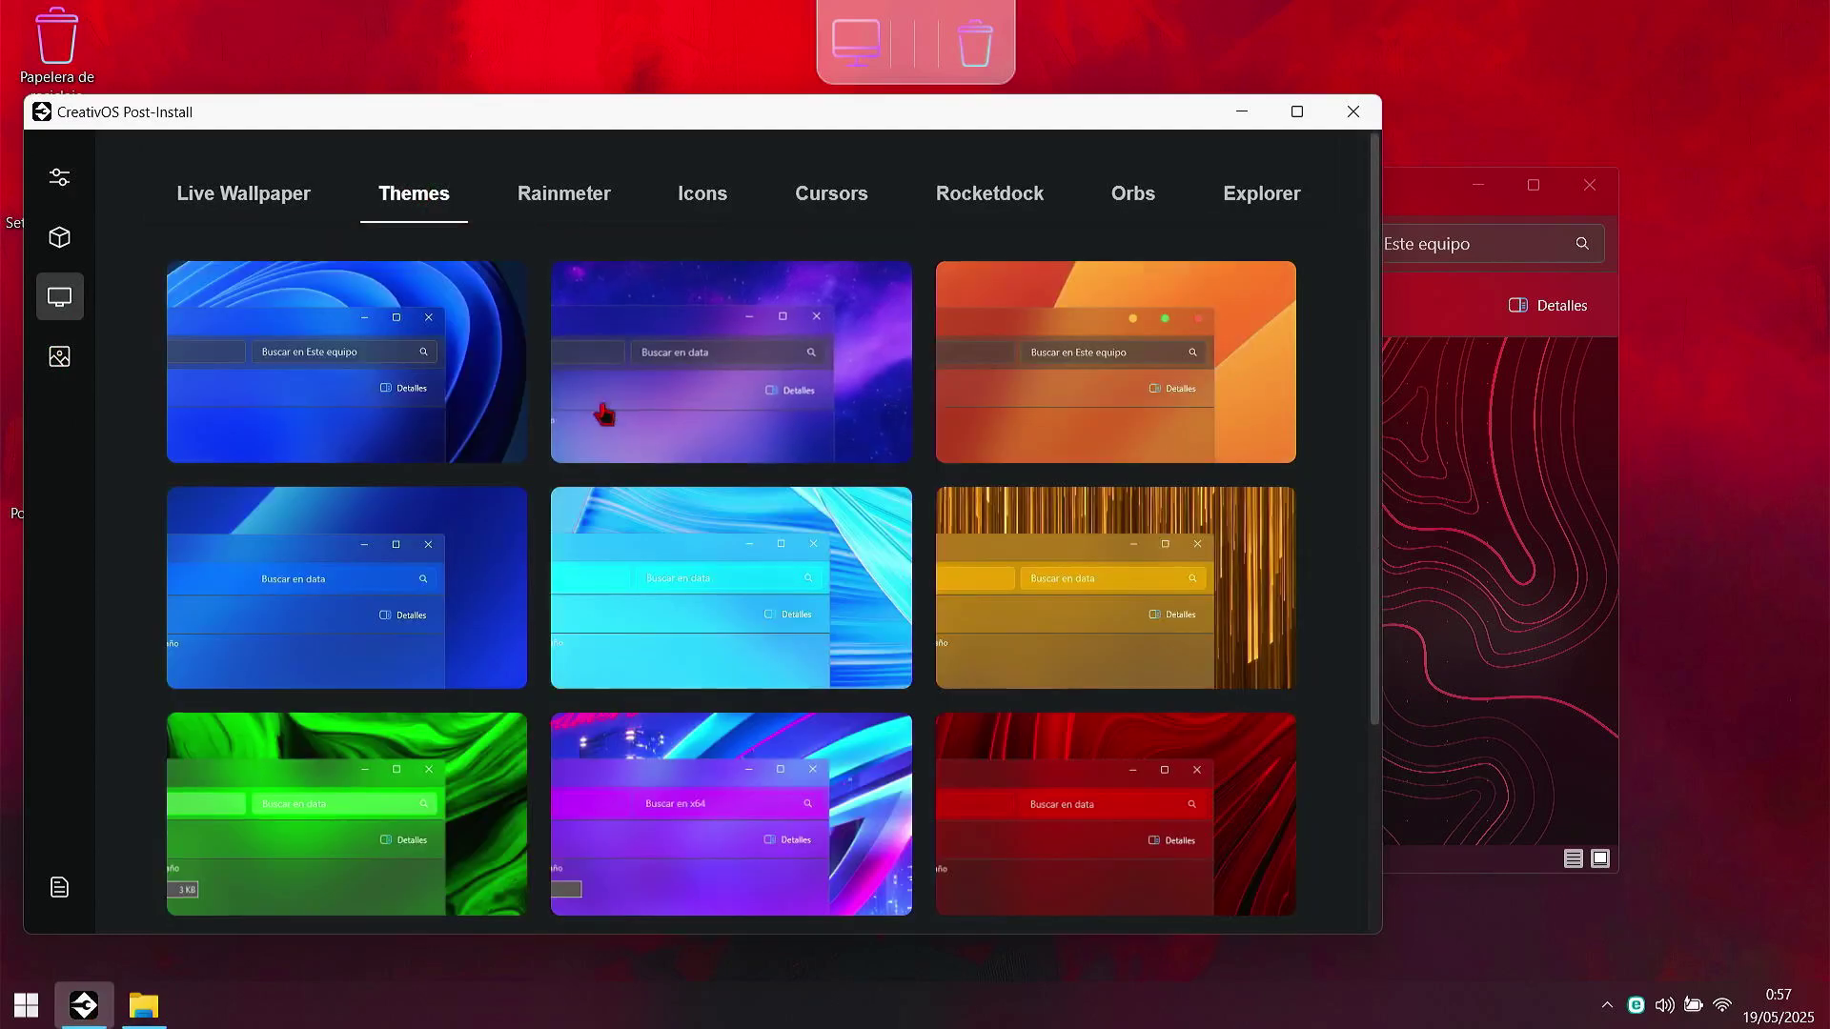
scroll(695, 457, down, 10)
scroll(914, 501, down, 2)
click(791, 534)
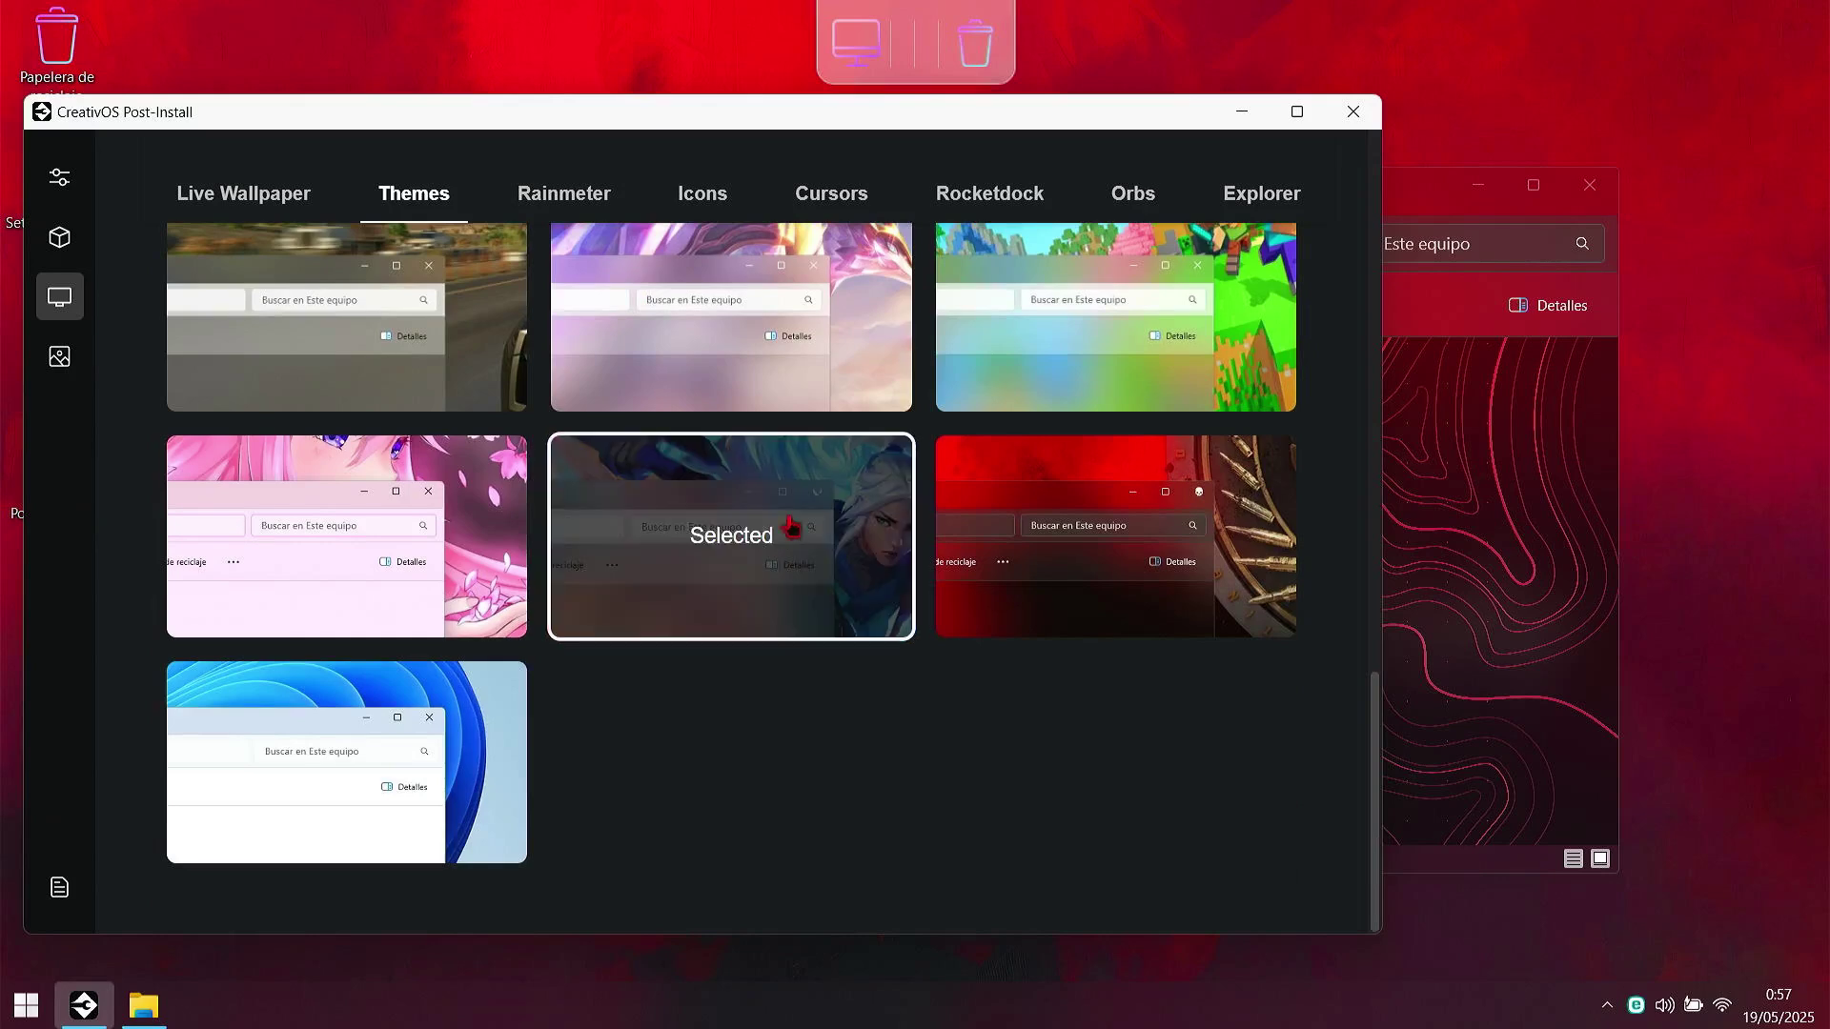
Step: Select the Rainmeter skin with the white brush-lettered September date on the multicoloured streaks
click(564, 192)
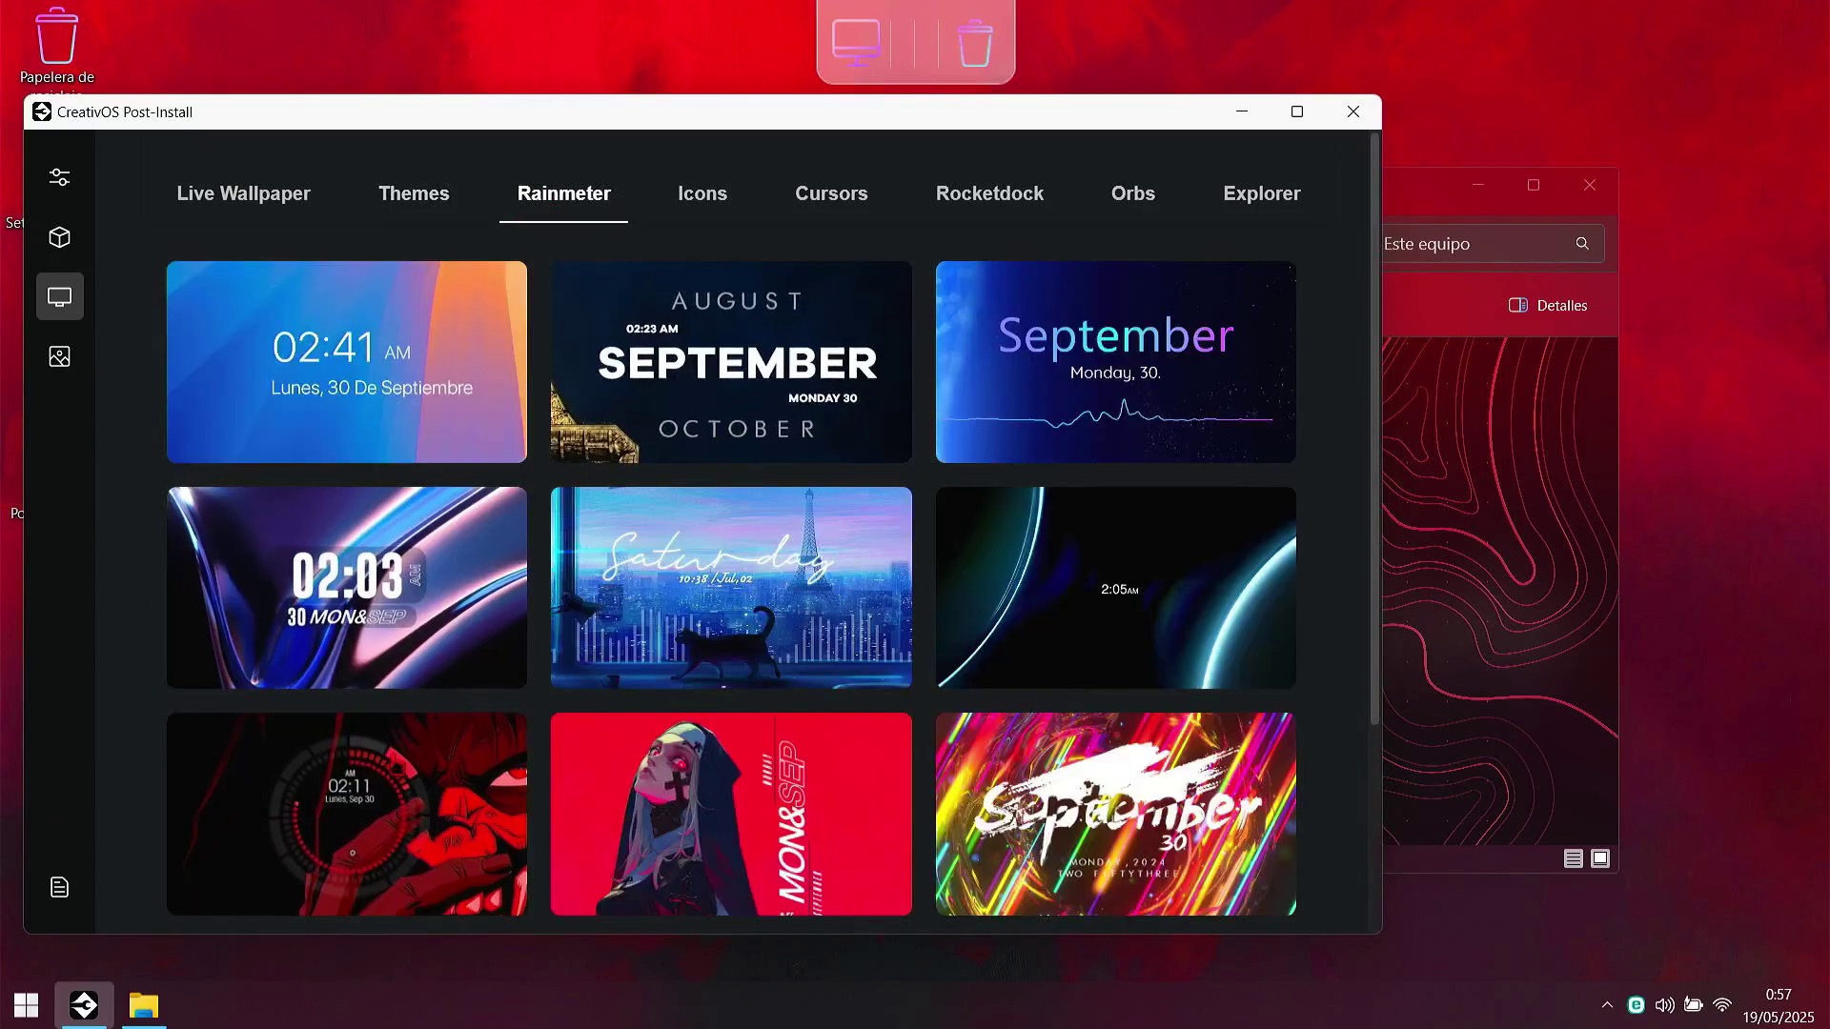
scroll(875, 372, down, 3)
scroll(873, 490, down, 3)
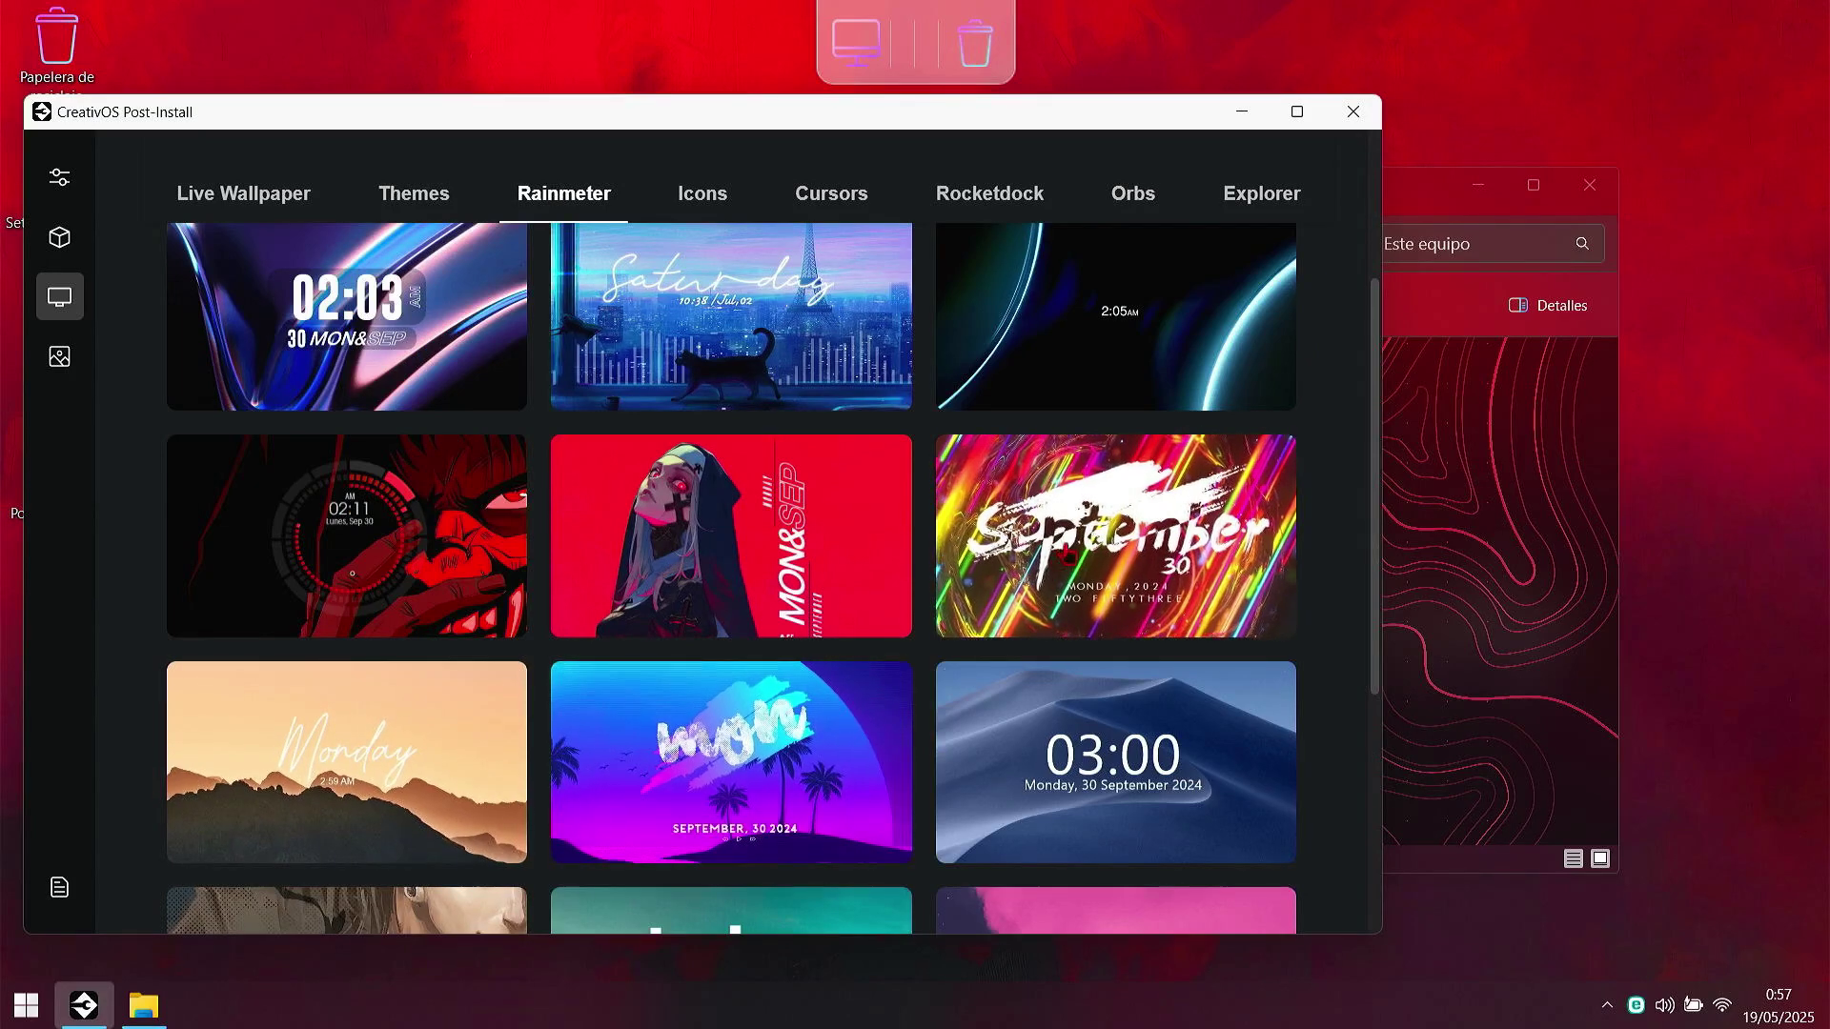
click(1115, 534)
Step: Select the icon pack with blue and red folders on the black and cyan background
click(742, 214)
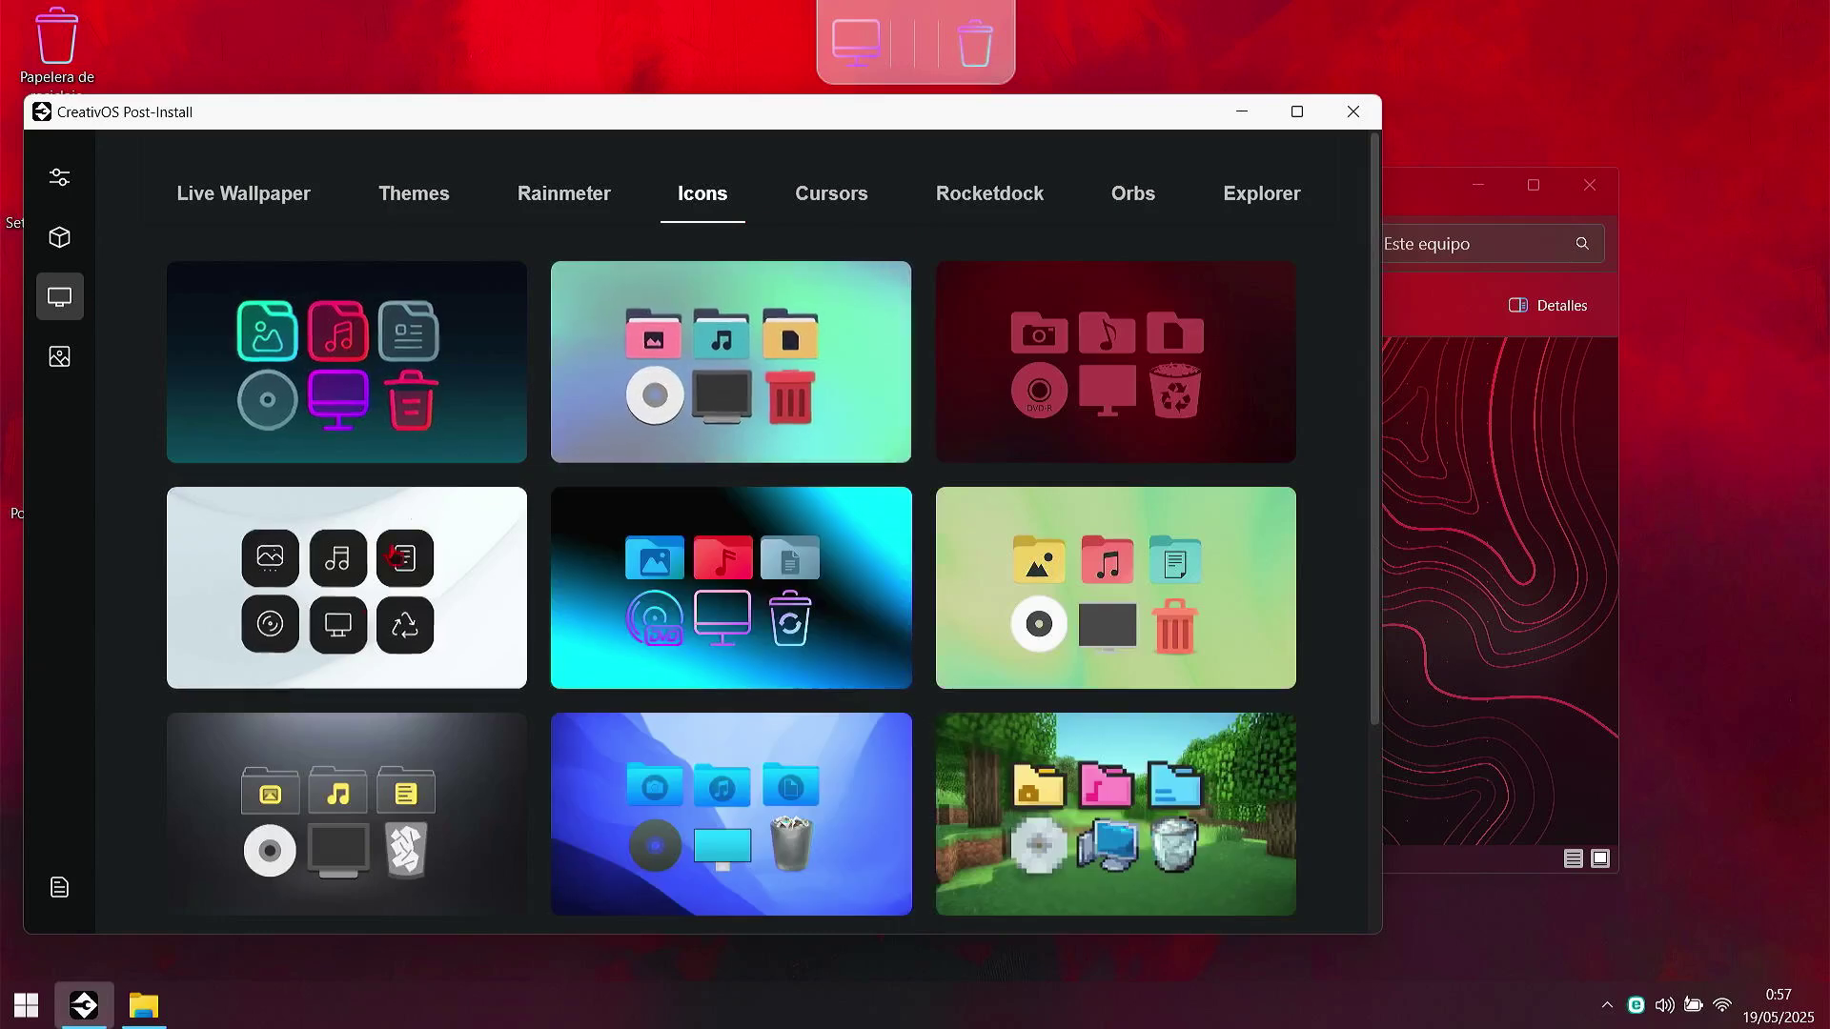
scroll(559, 550, down, 3)
click(757, 378)
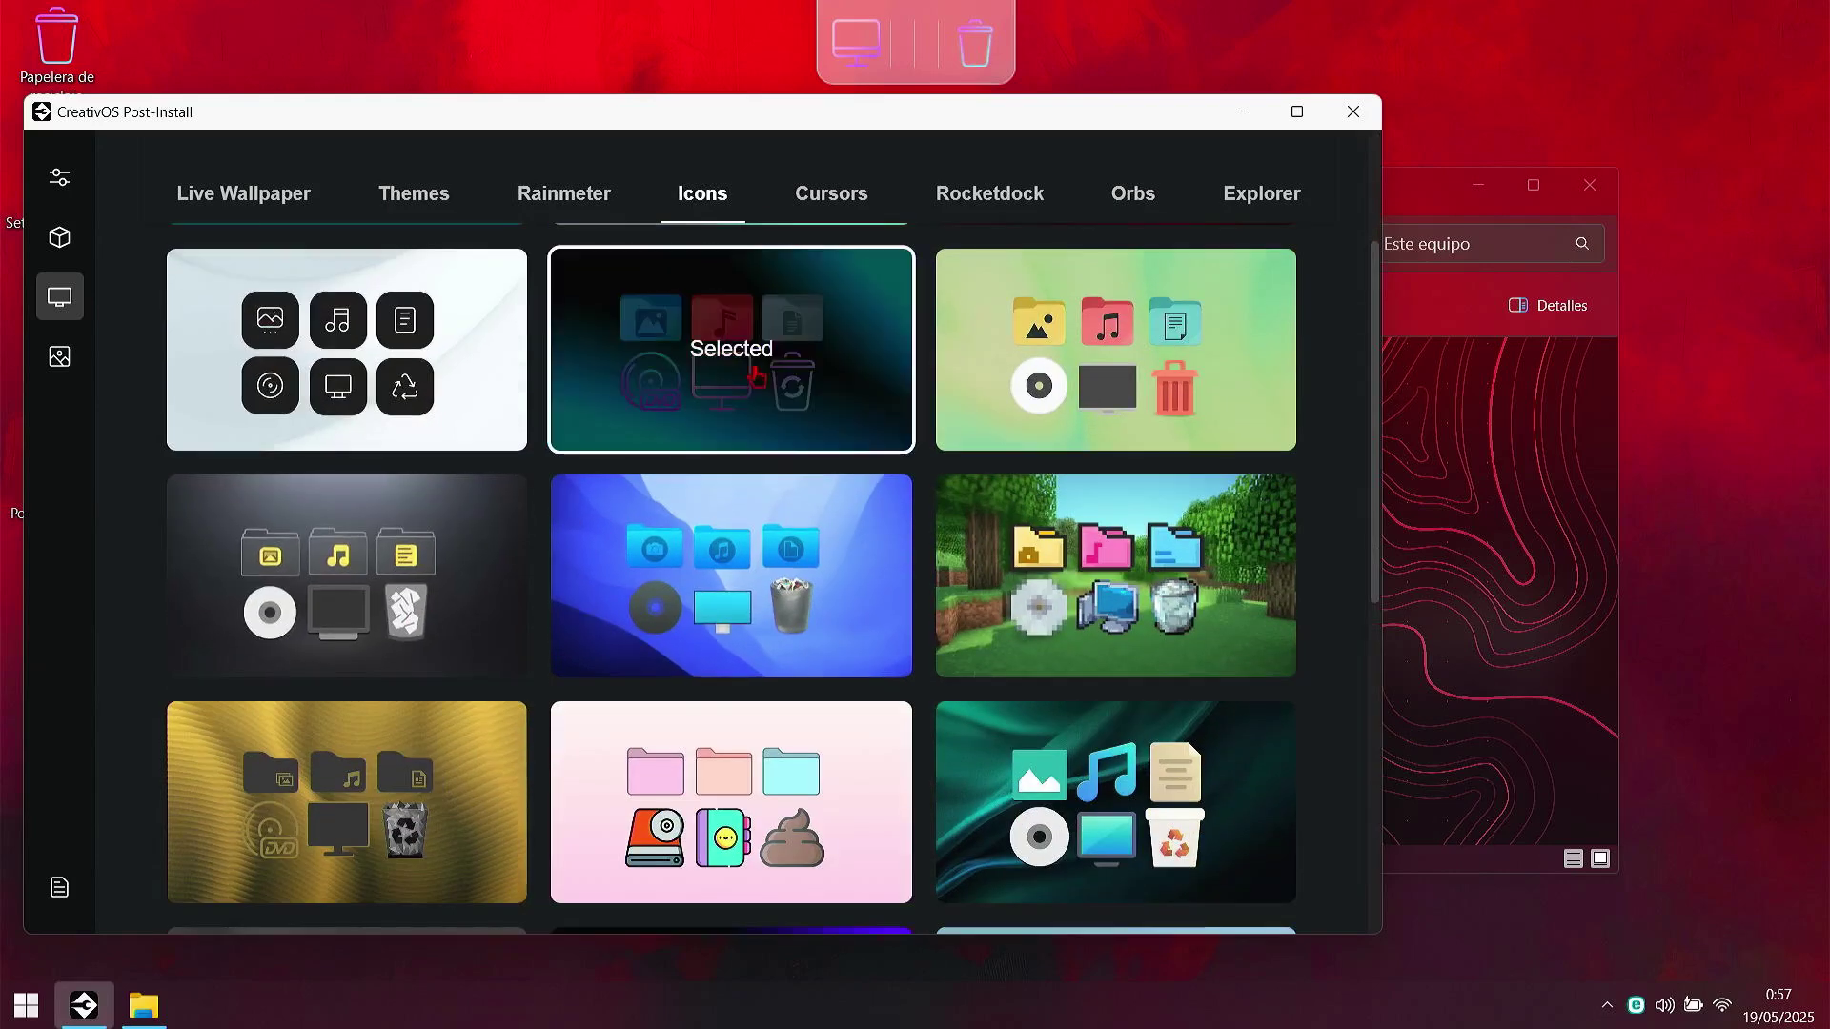
click(968, 197)
click(817, 200)
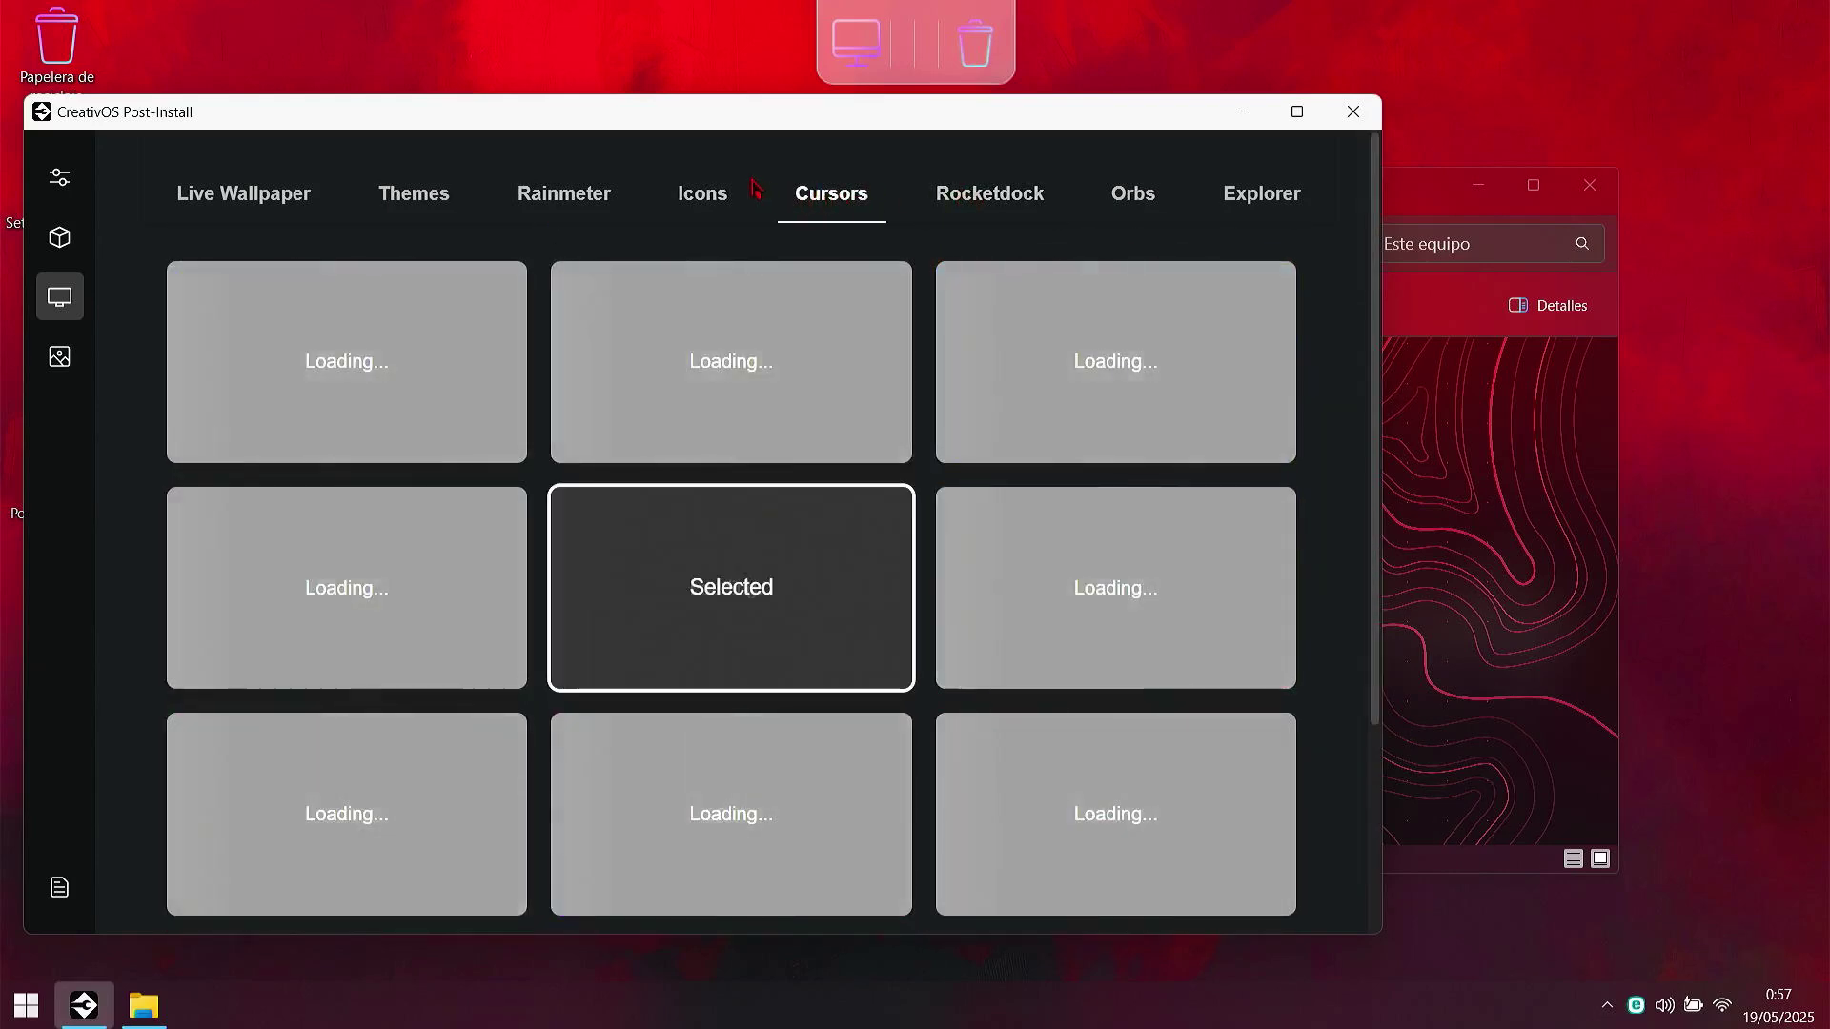
Step: Select the neon-outline icon pack at the end of the icon gallery
click(739, 196)
scroll(695, 473, down, 1)
scroll(695, 474, down, 10)
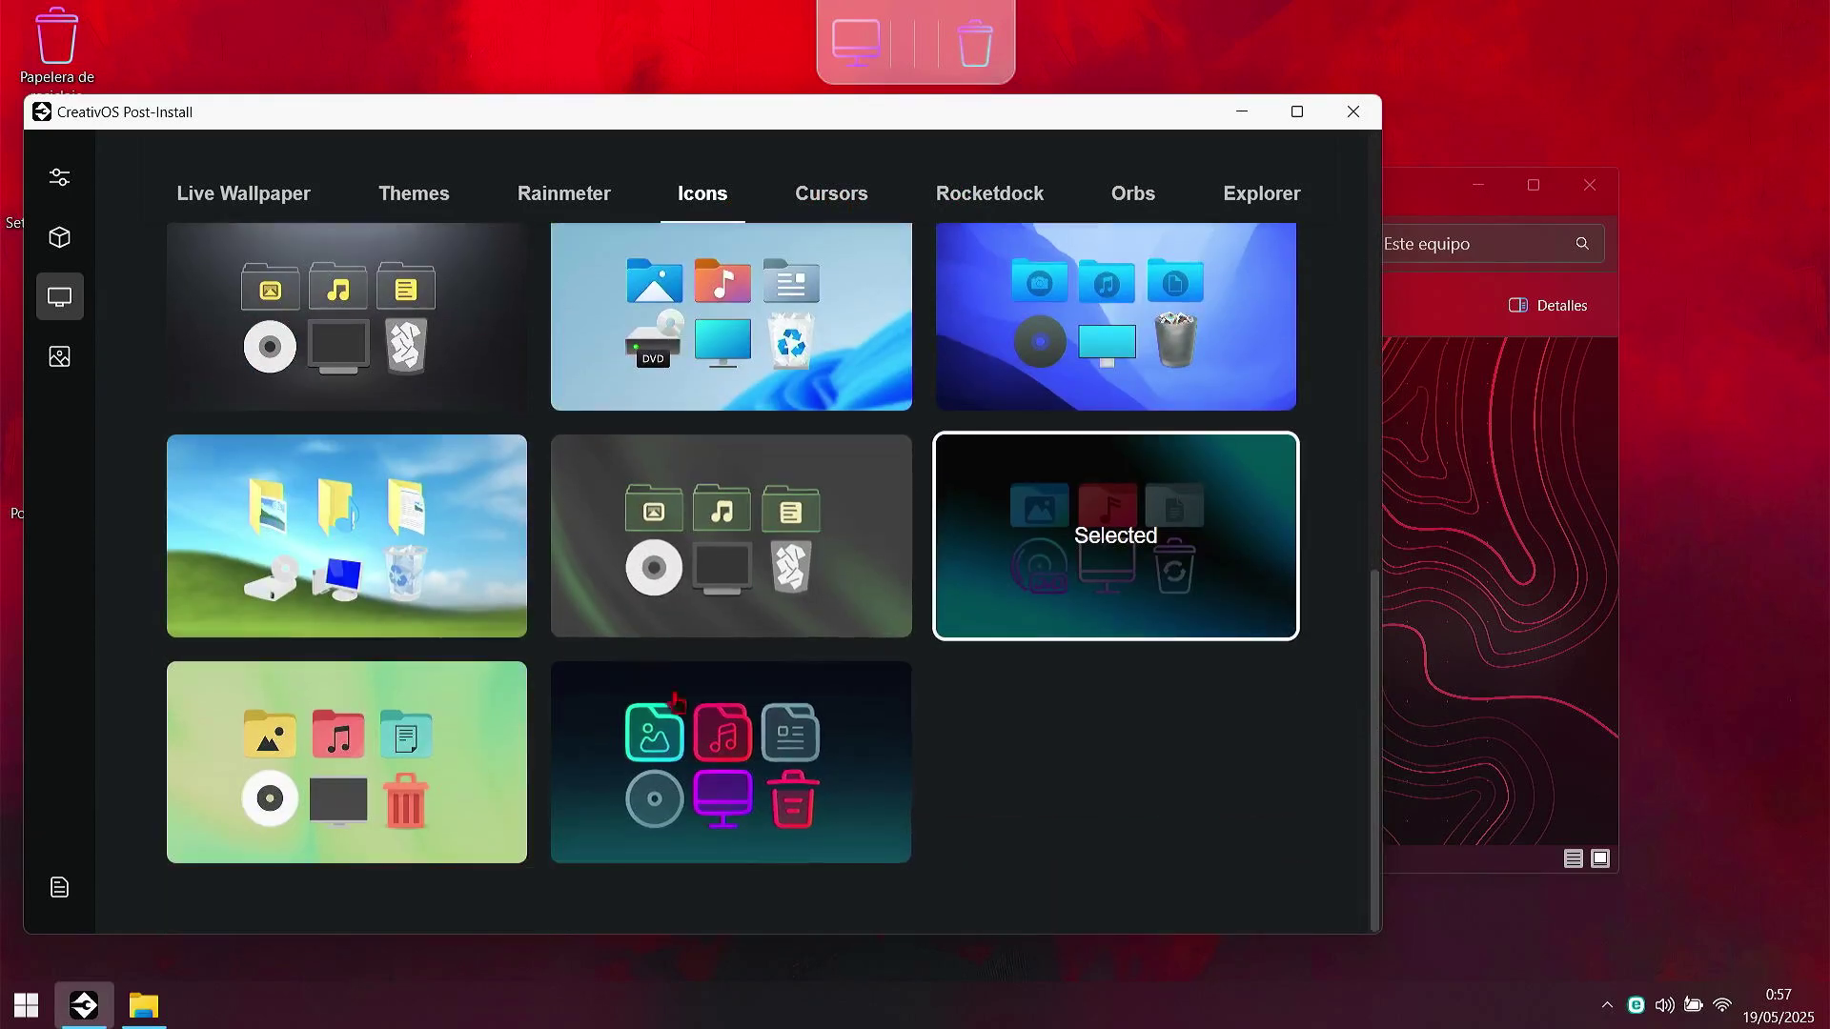
click(675, 703)
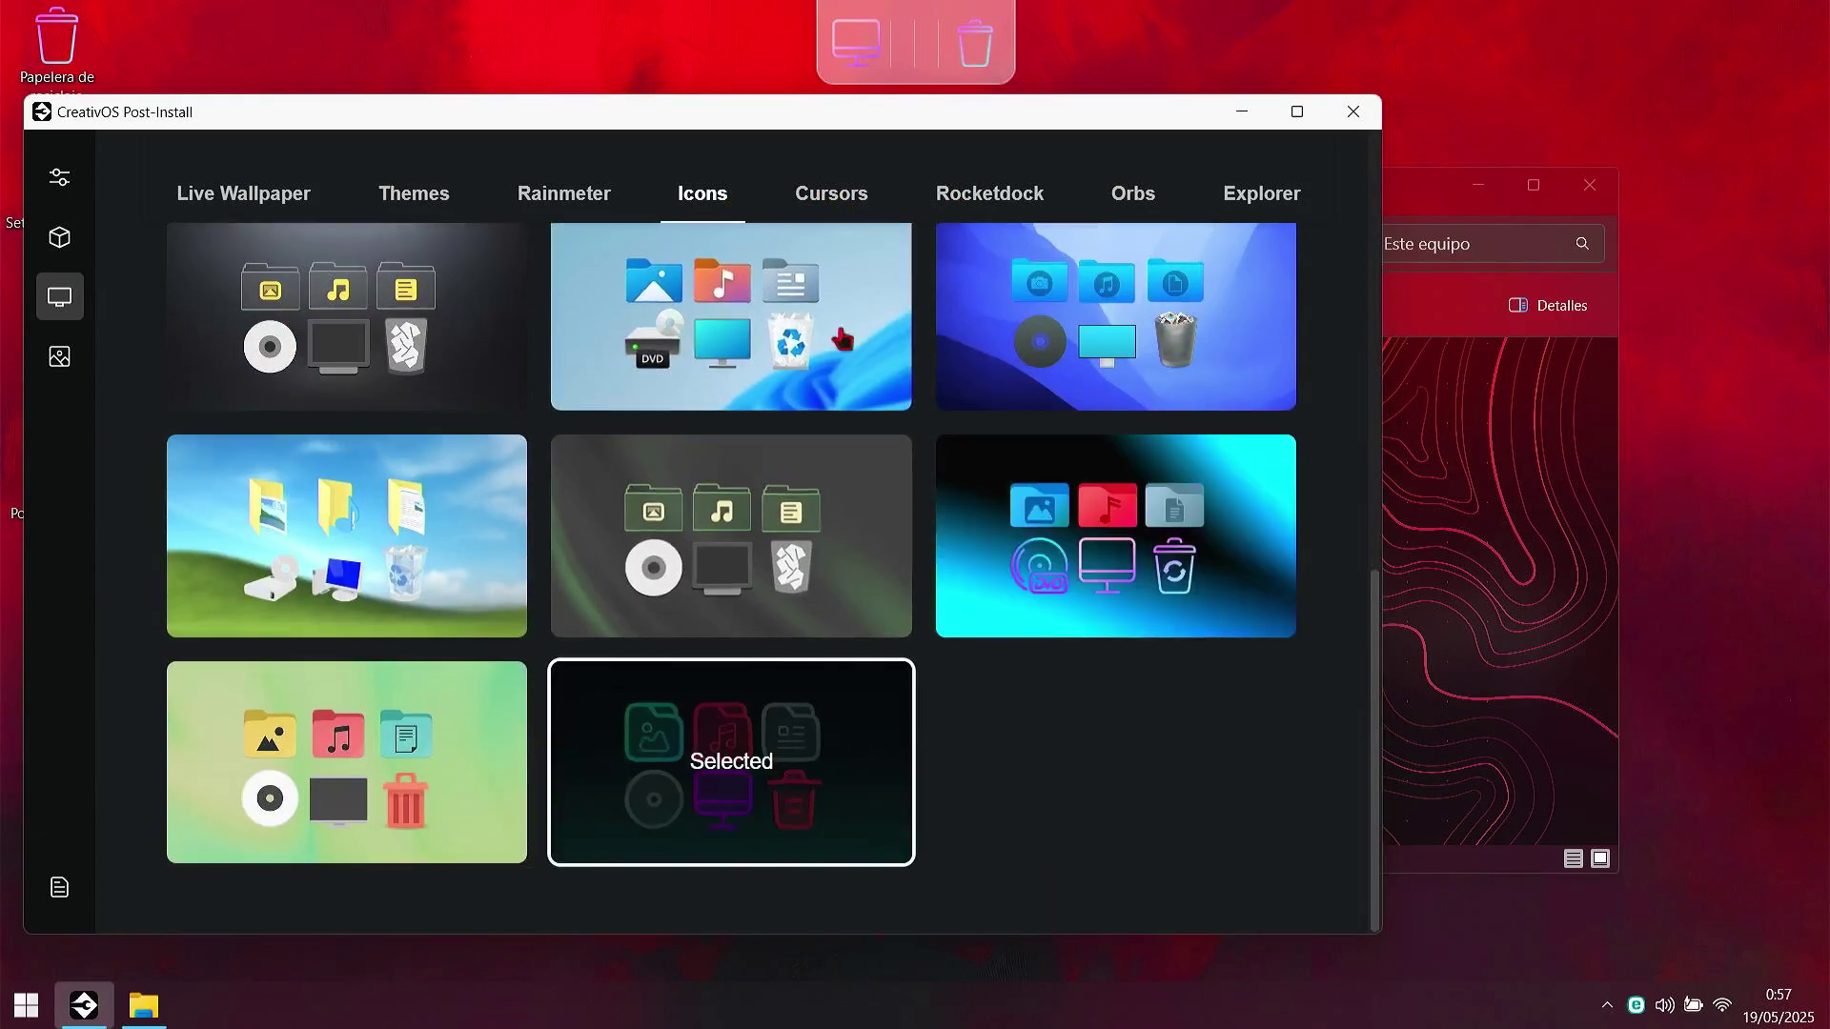
Step: Select the cursor set with the grey arrow and the dark teal busy ball
click(847, 193)
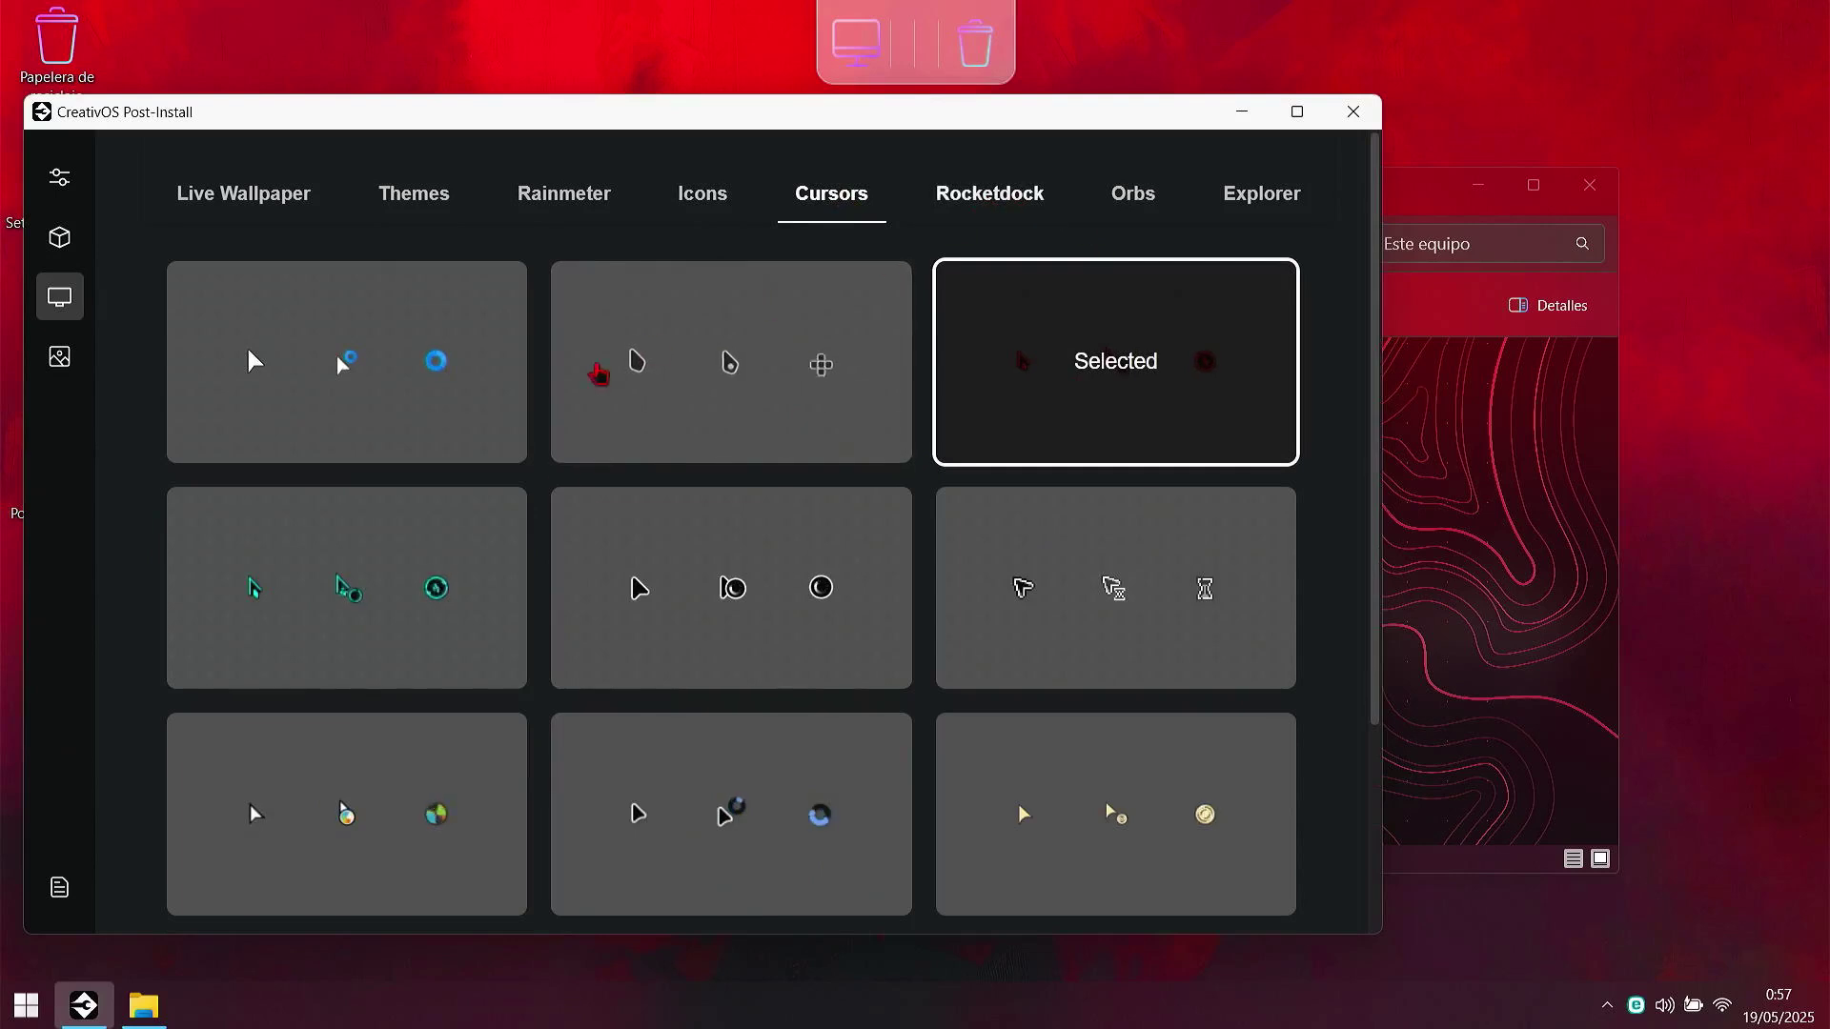
scroll(610, 591, down, 3)
scroll(703, 664, down, 1)
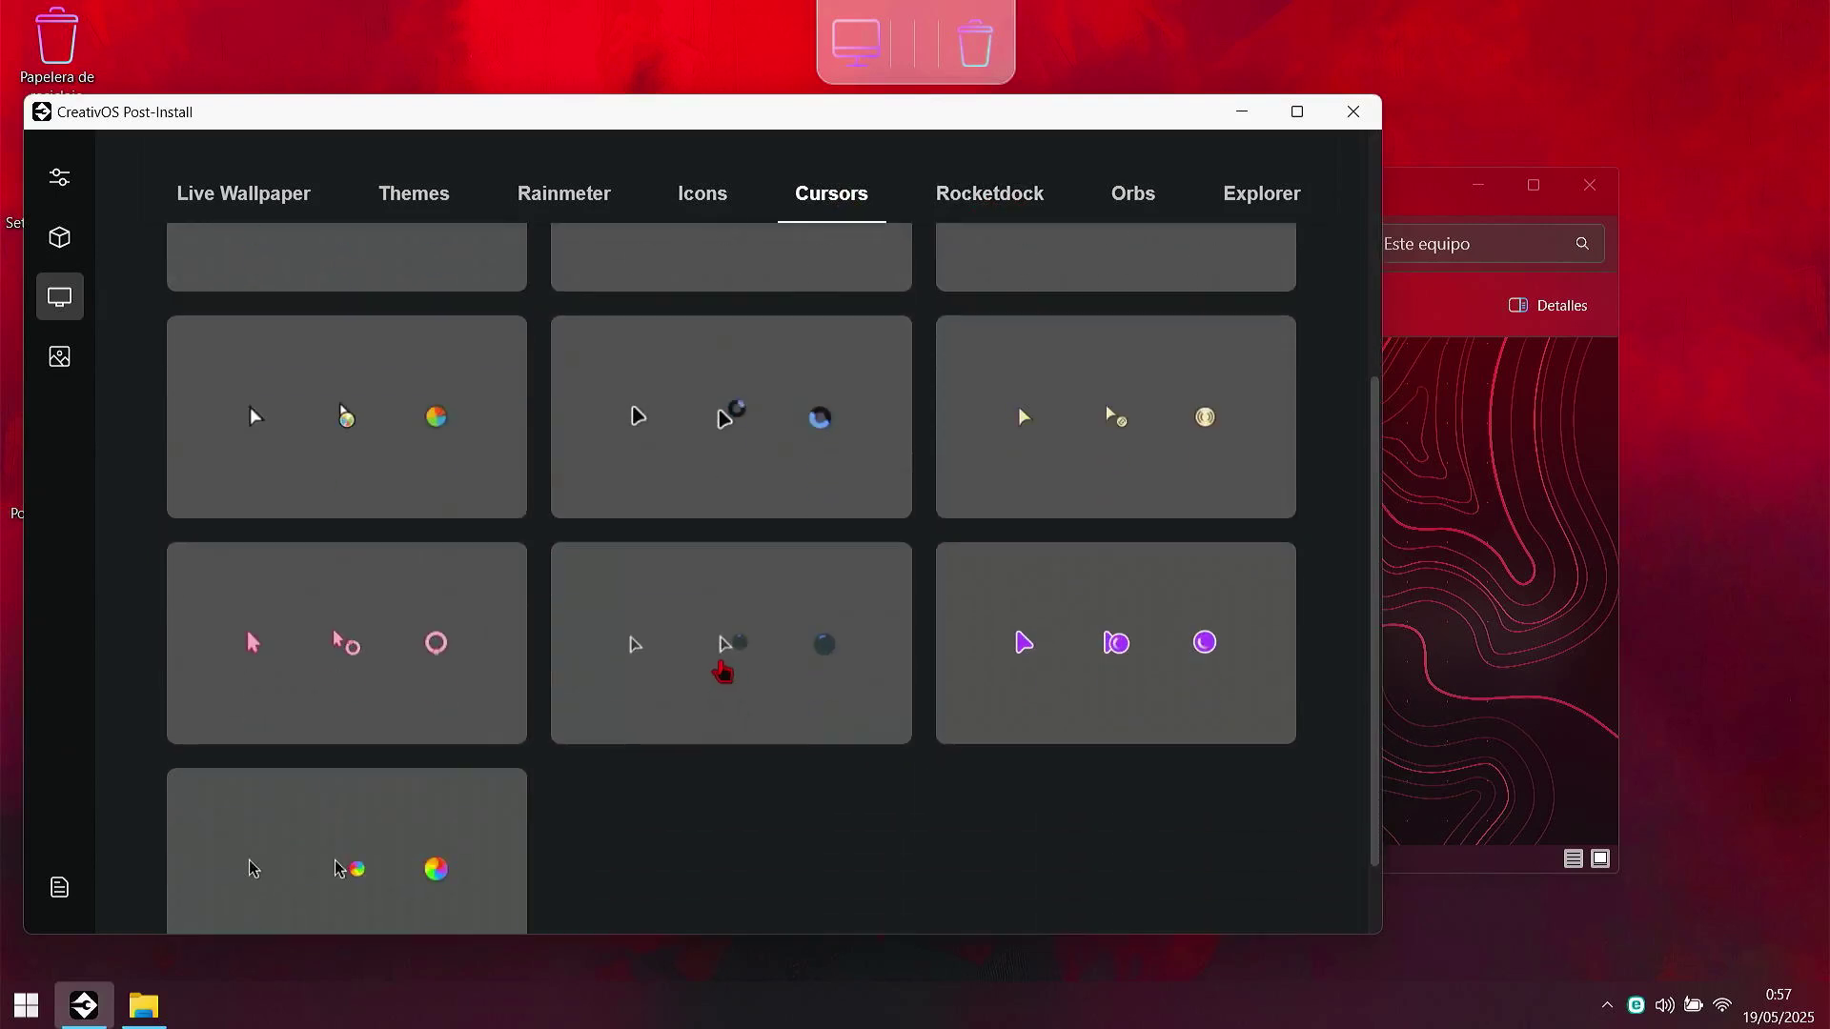
click(720, 674)
Step: Look through the Rocketdock styles, the Start orbs and the Explorer background images
click(989, 193)
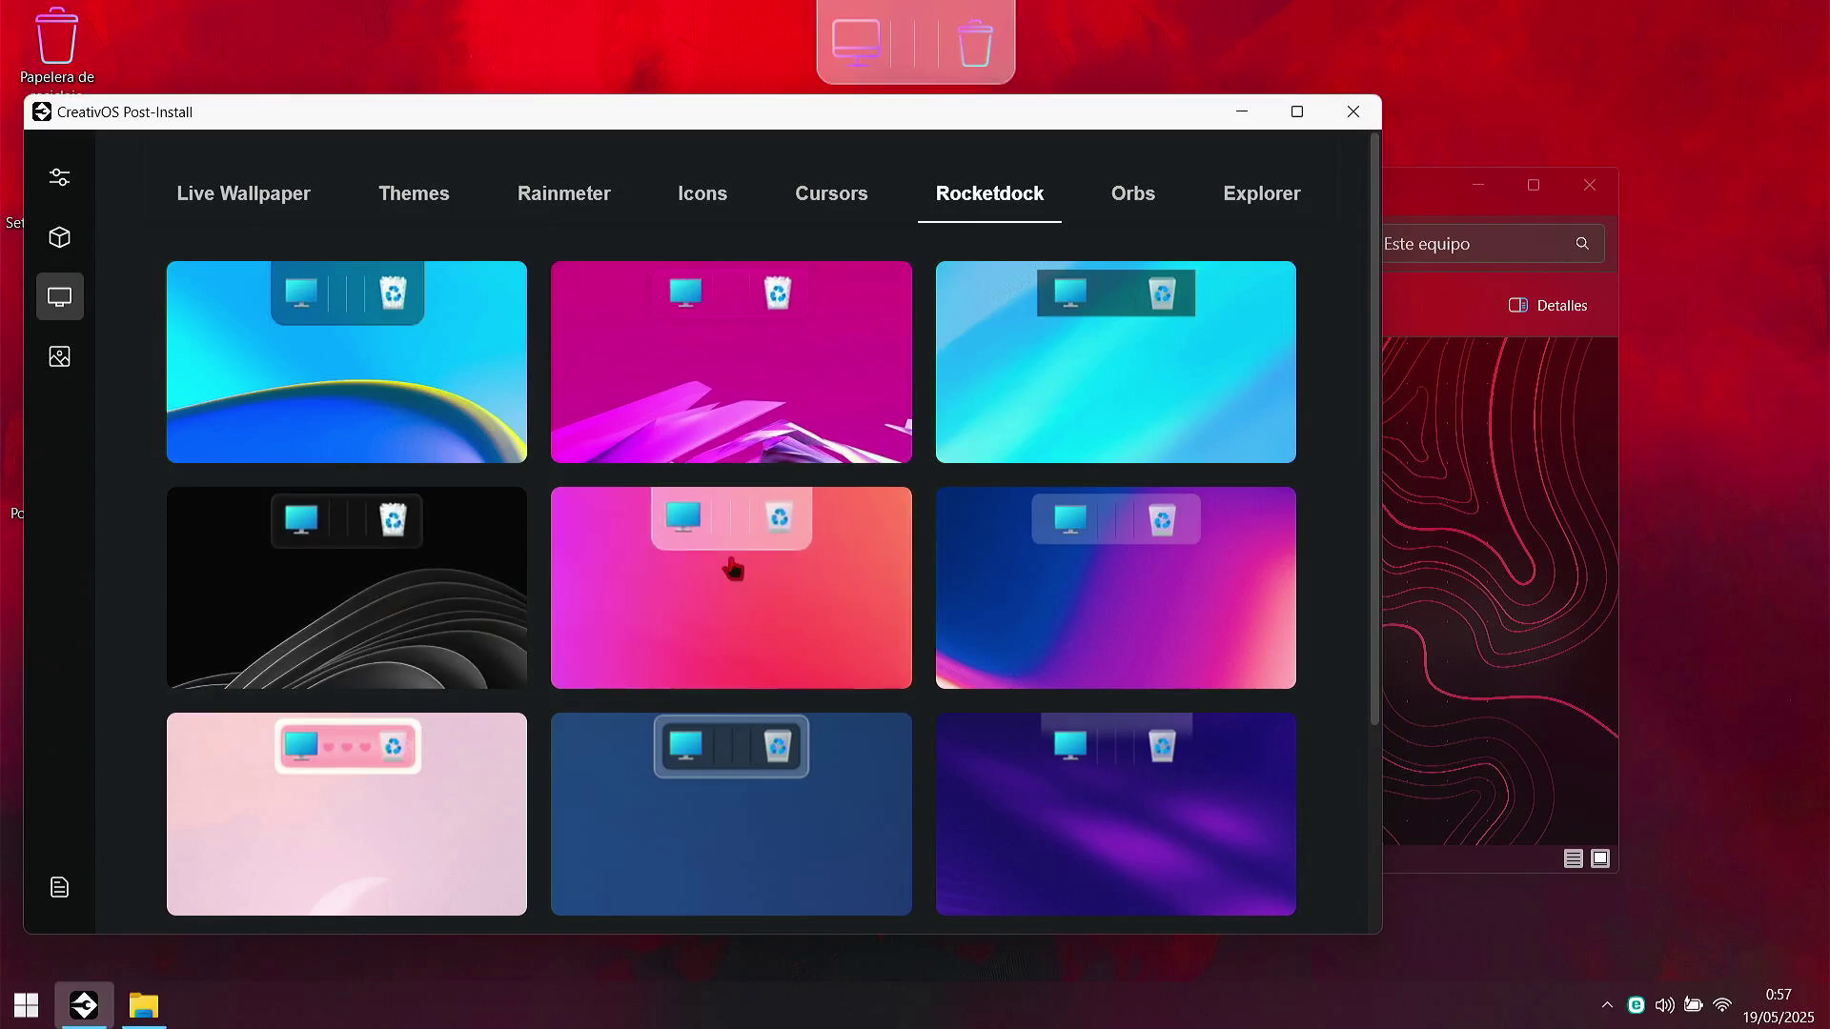
click(1096, 189)
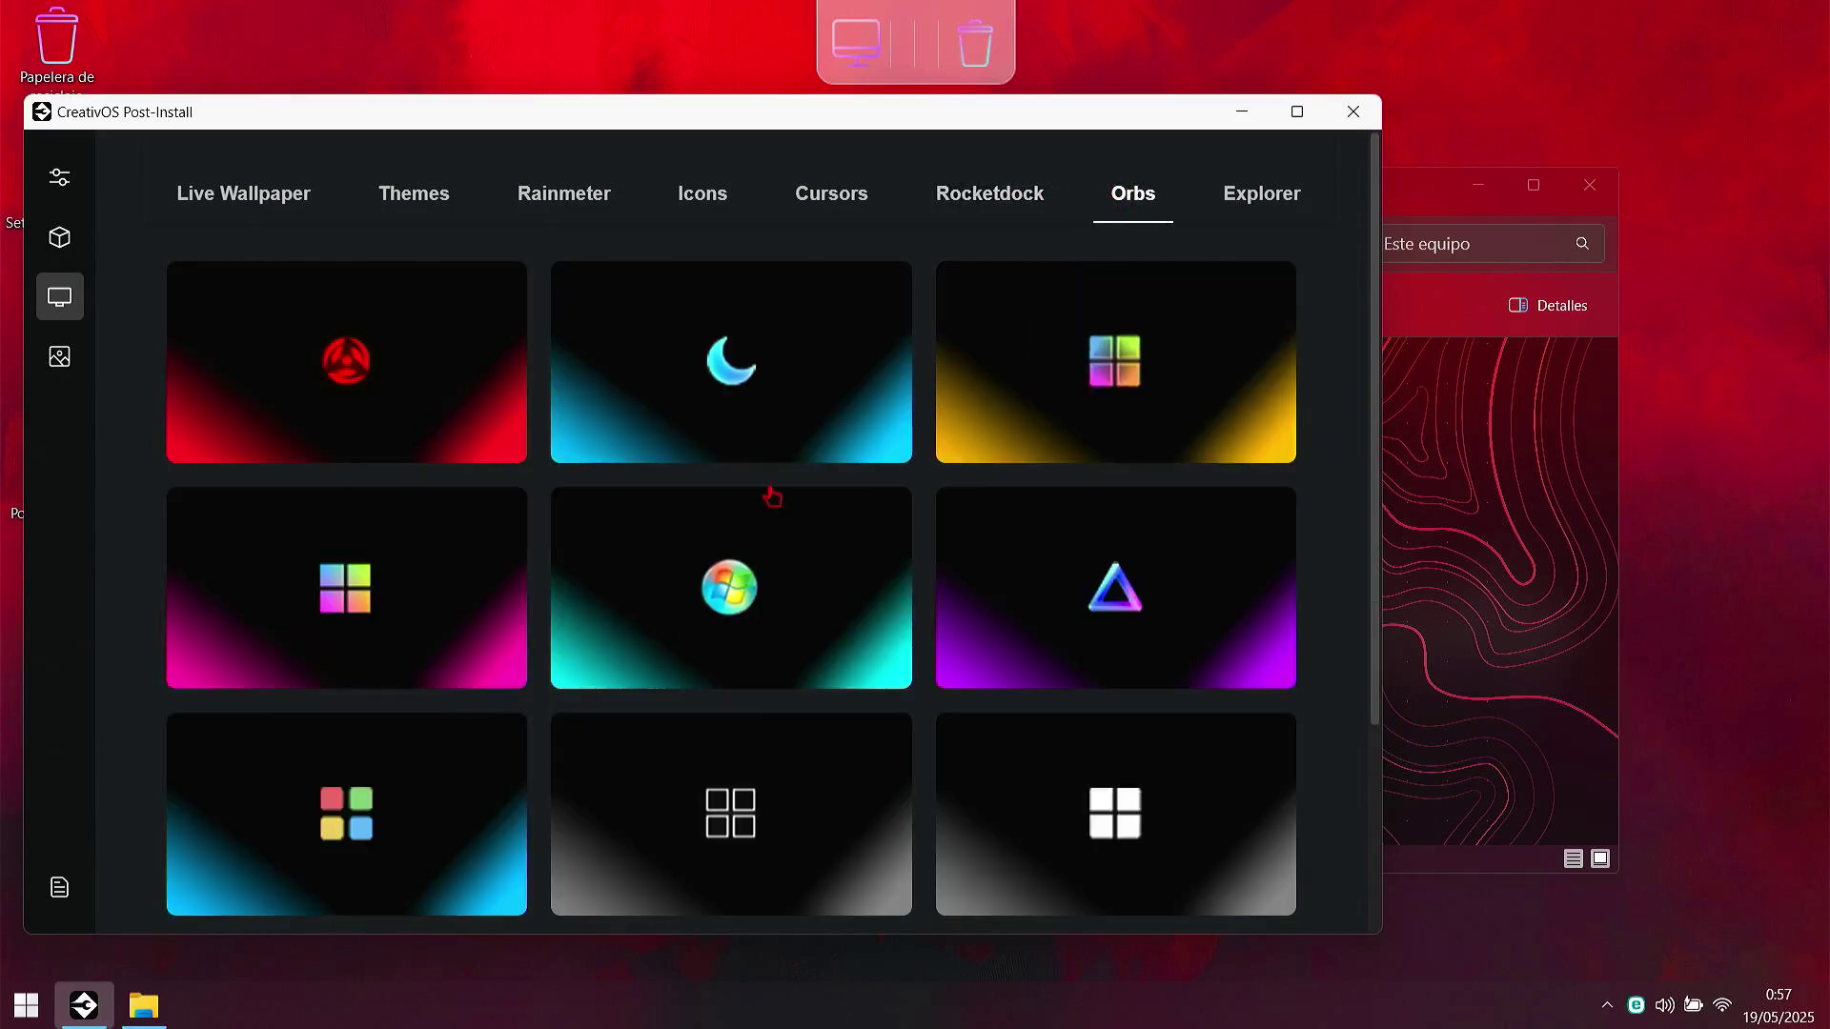
scroll(1039, 397, down, 5)
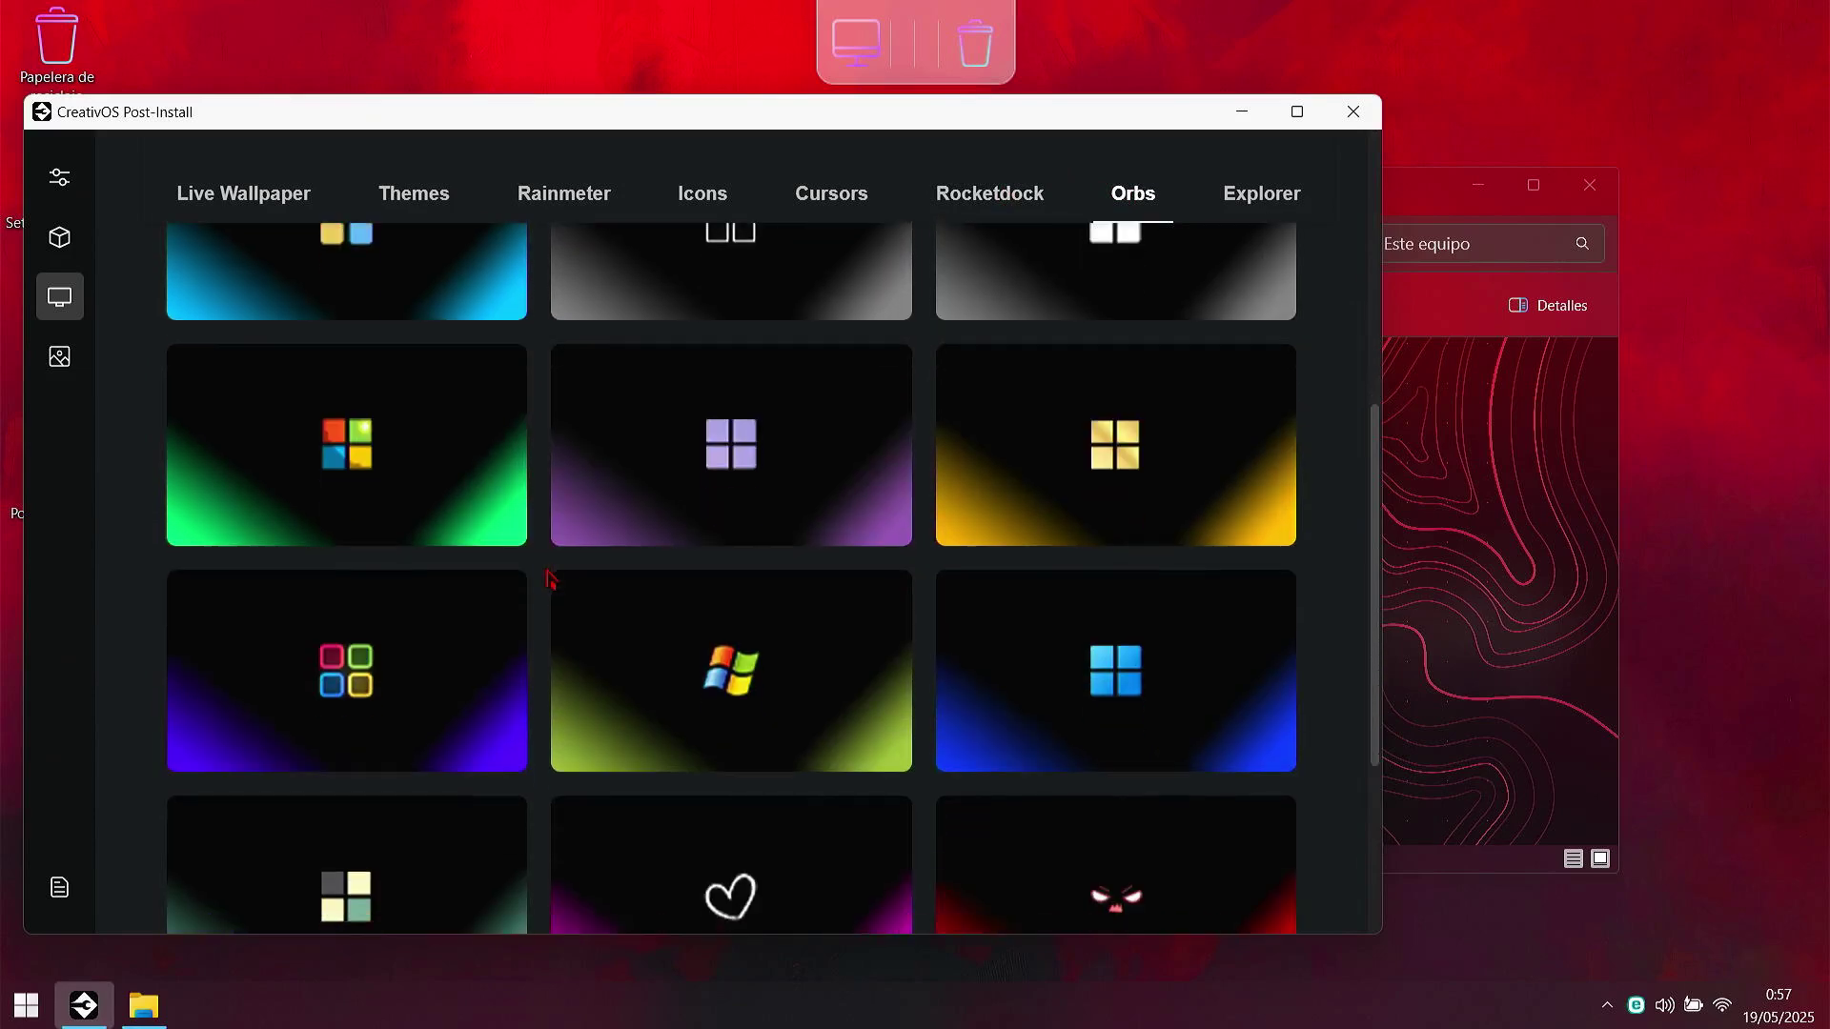
scroll(548, 575, down, 3)
scroll(551, 584, up, 5)
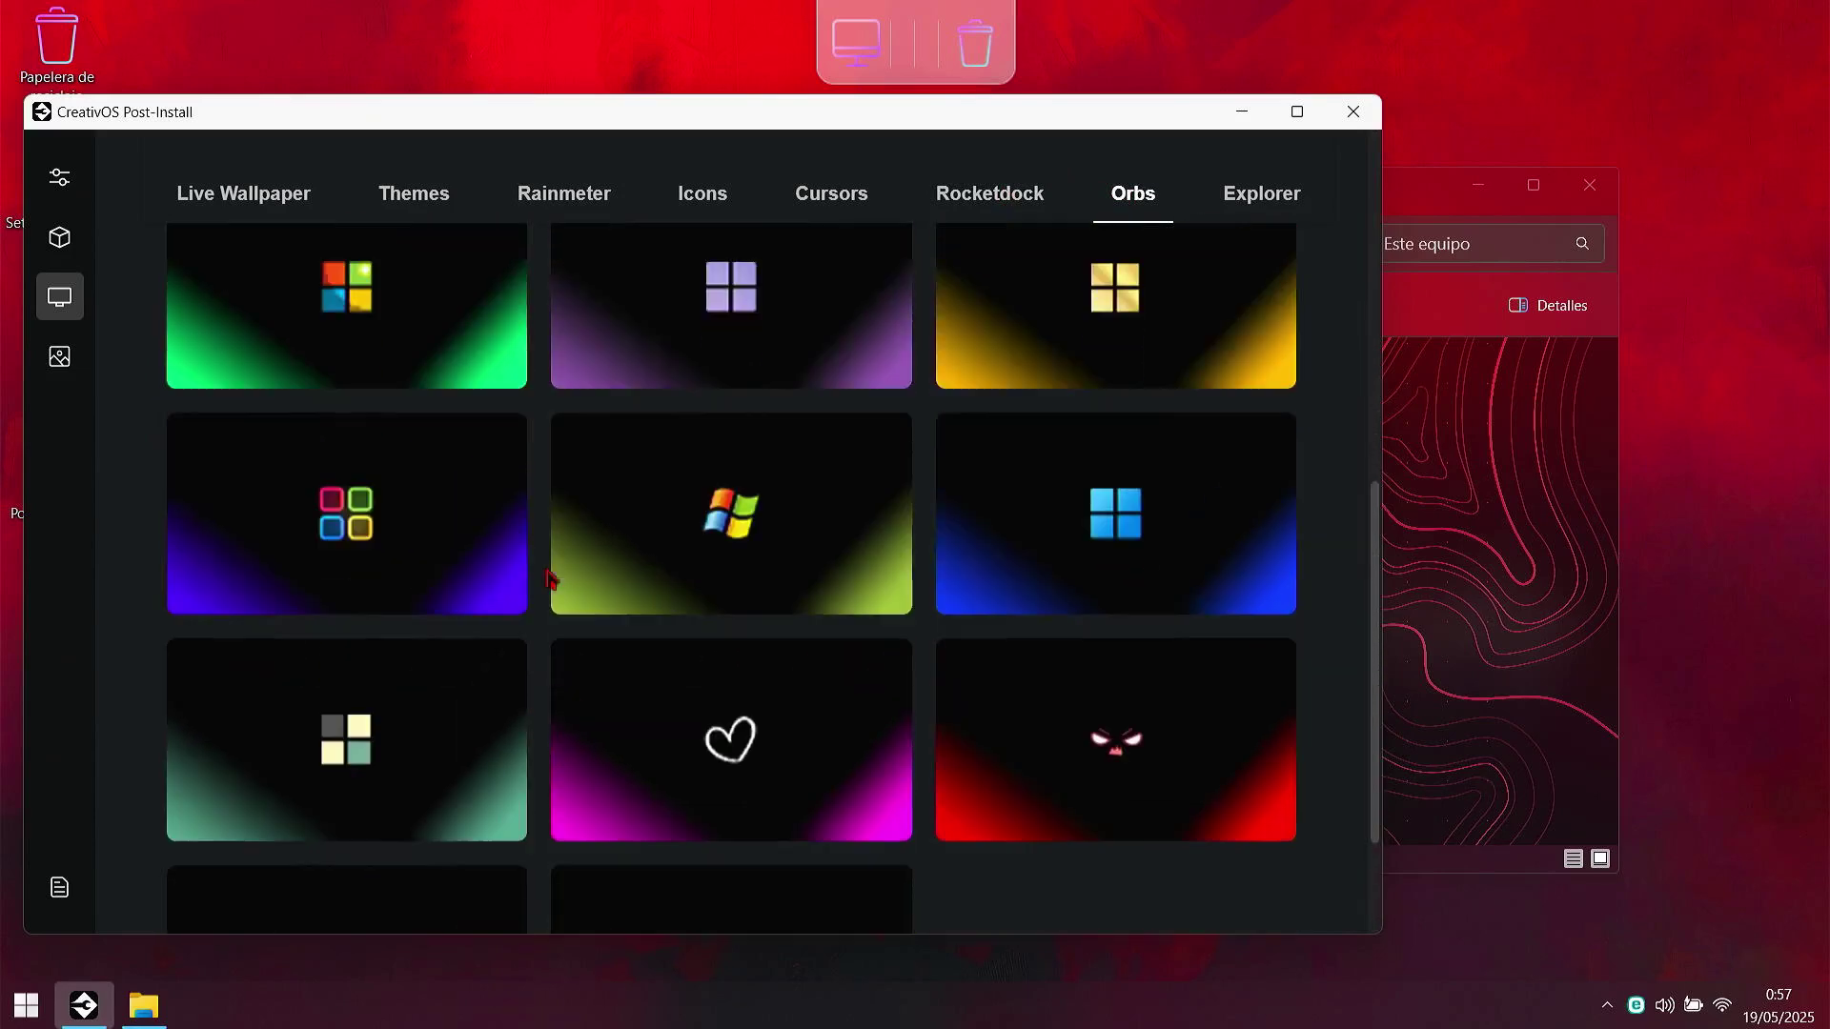
click(1261, 195)
scroll(944, 565, down, 5)
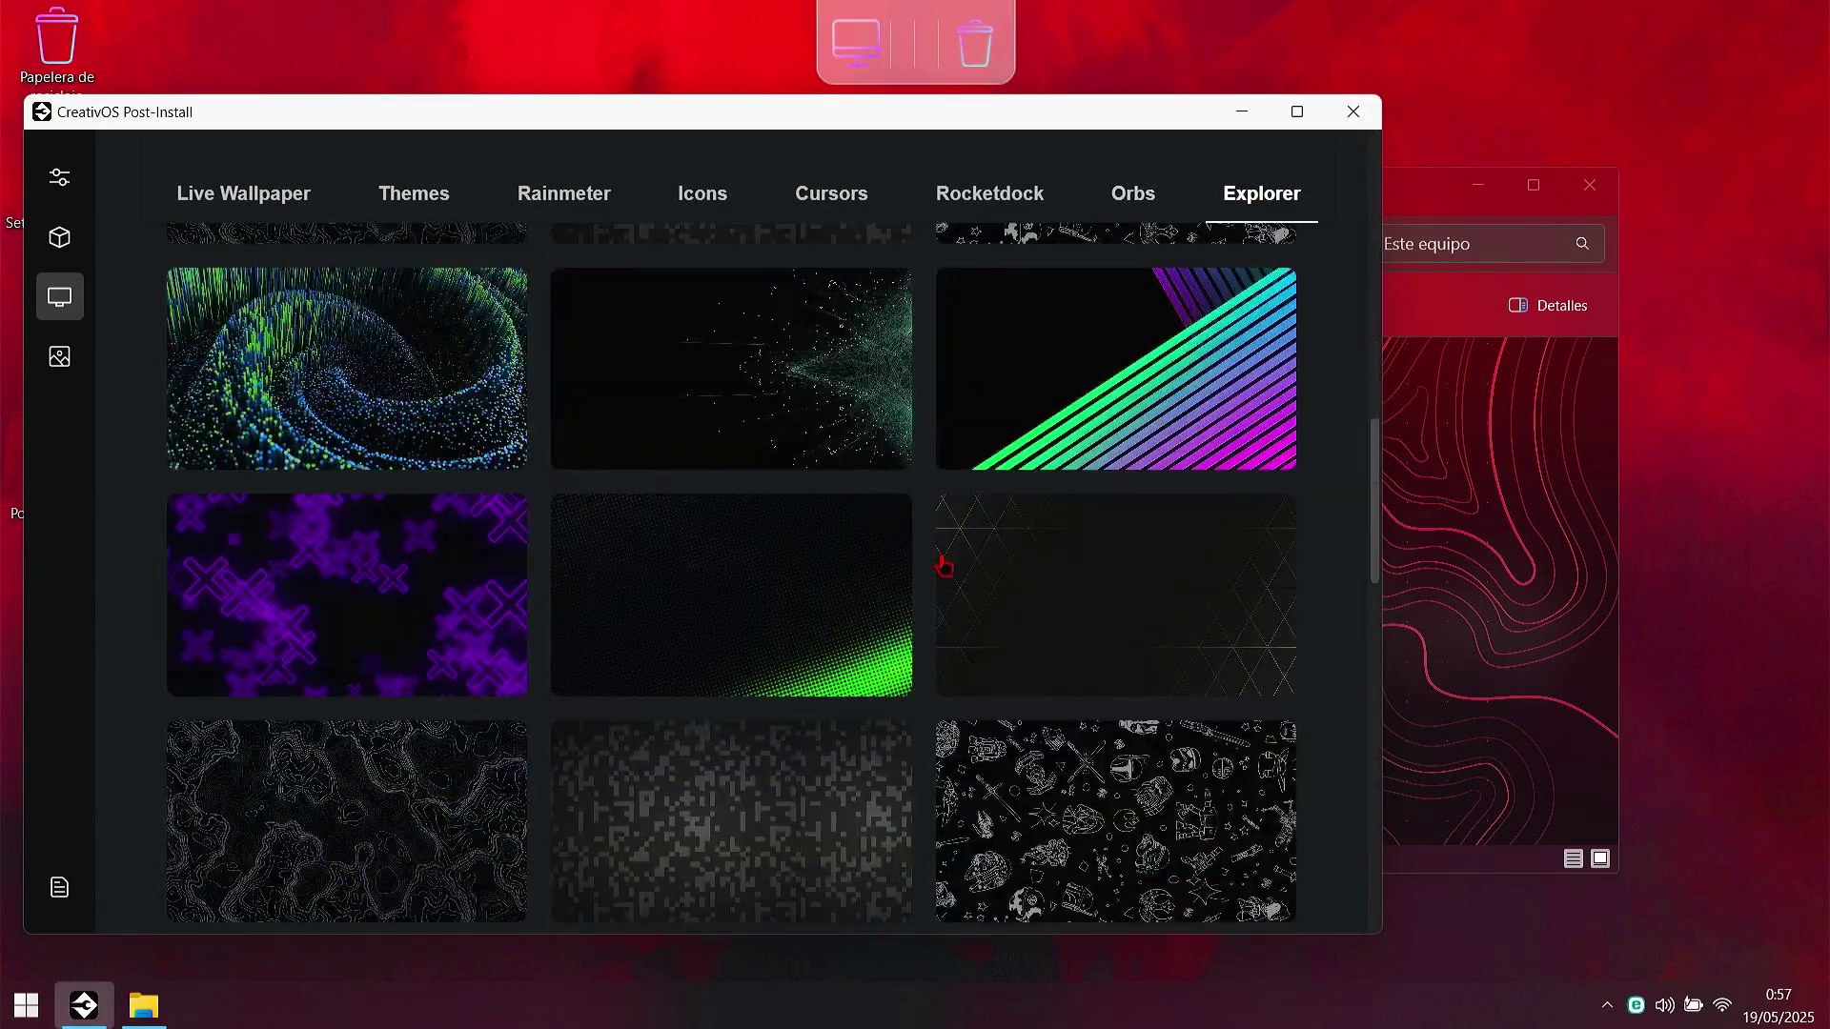
scroll(943, 565, down, 5)
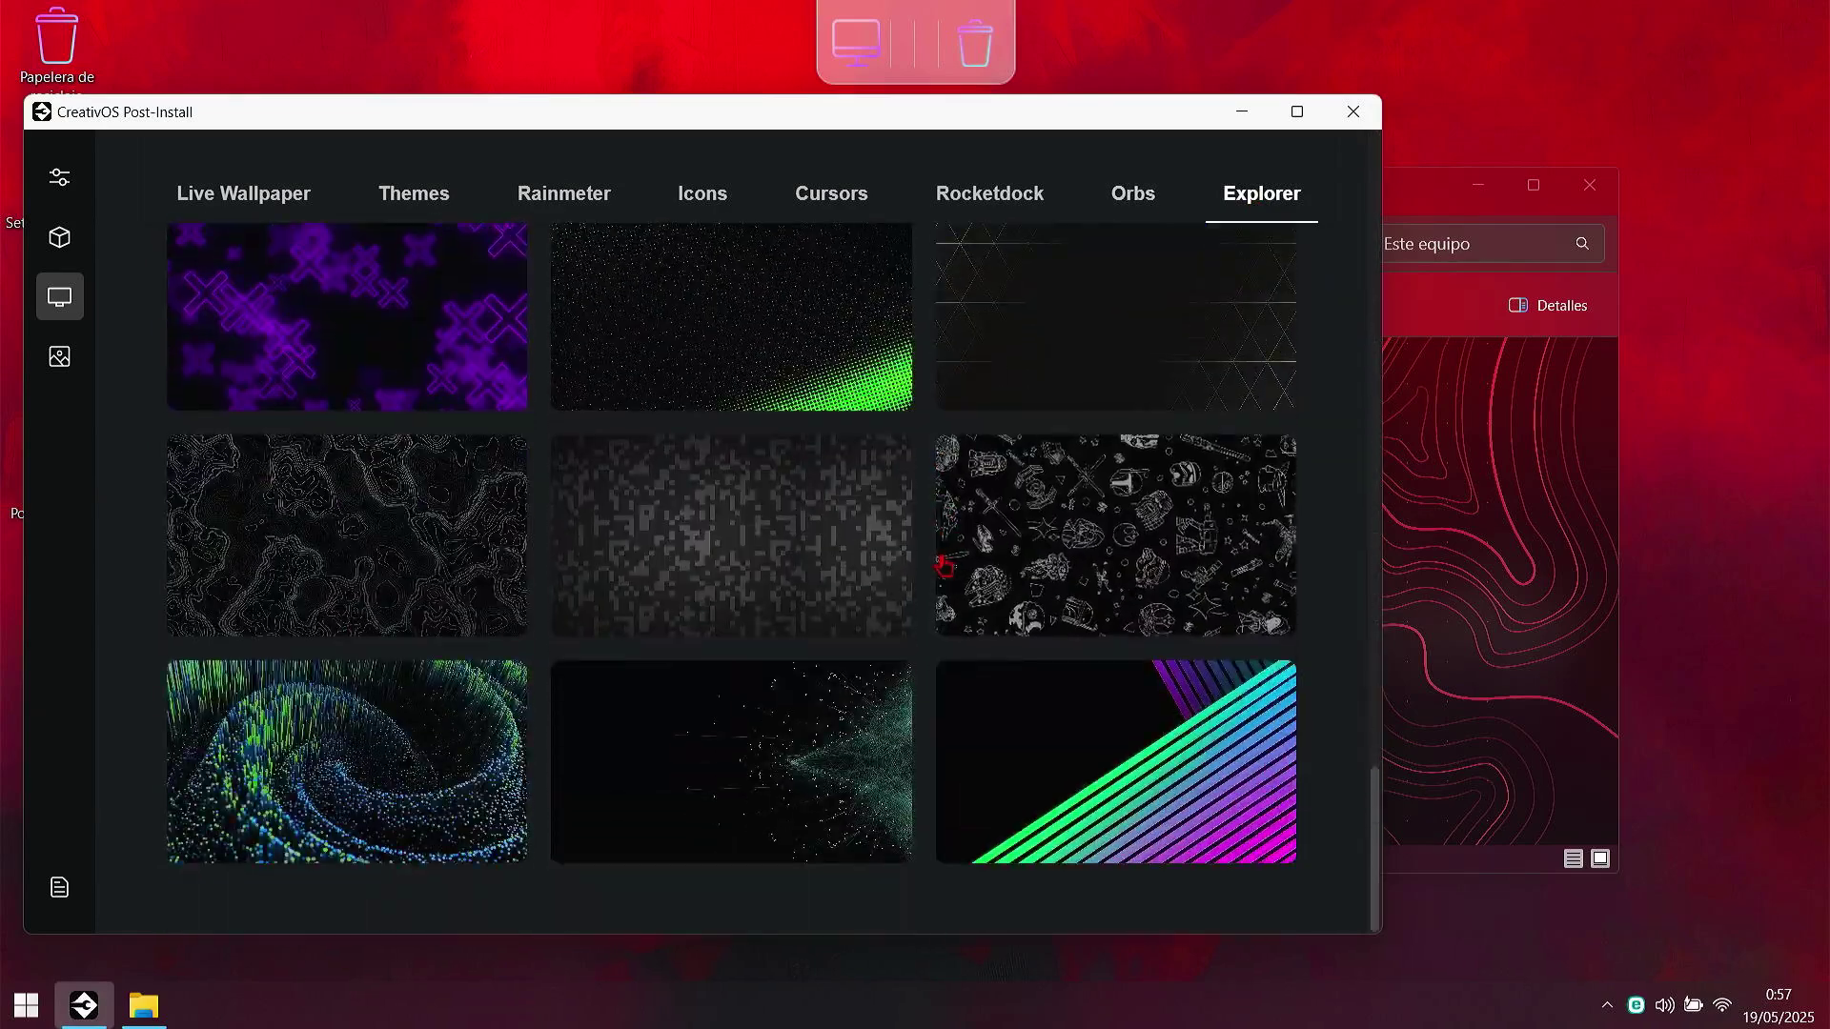
scroll(943, 566, down, 3)
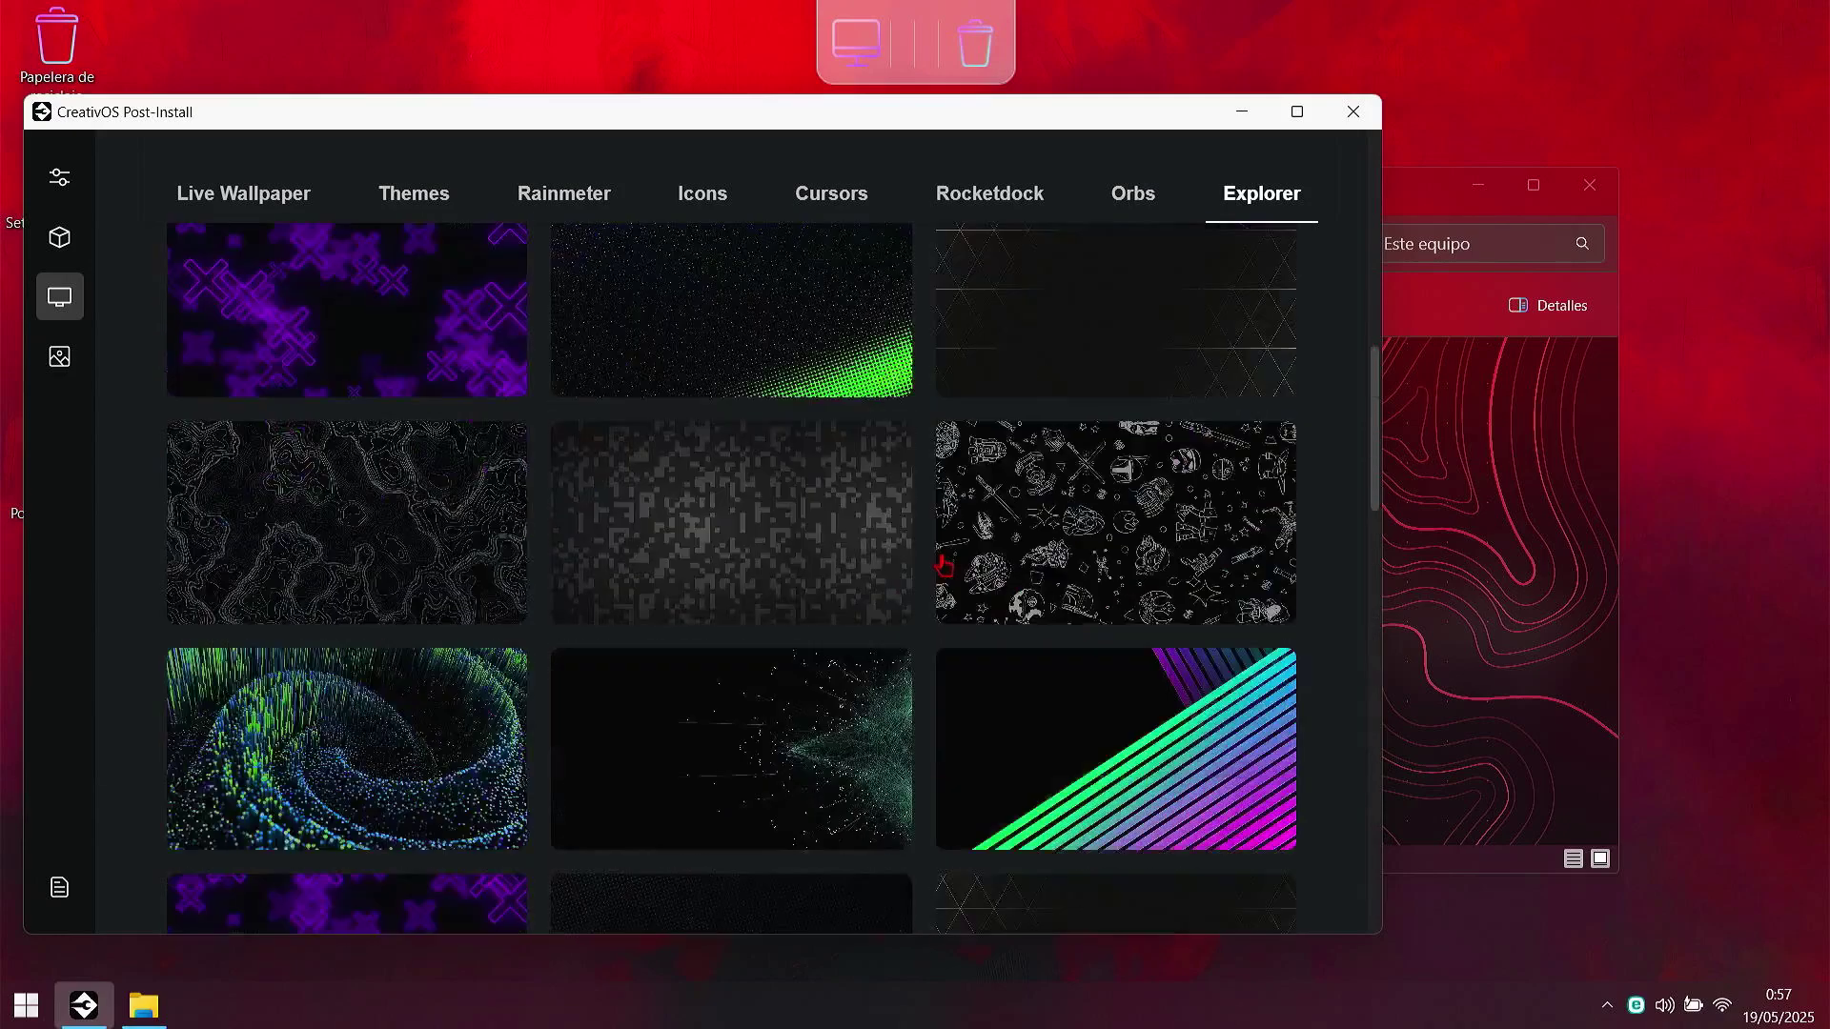
scroll(944, 566, down, 3)
click(1134, 194)
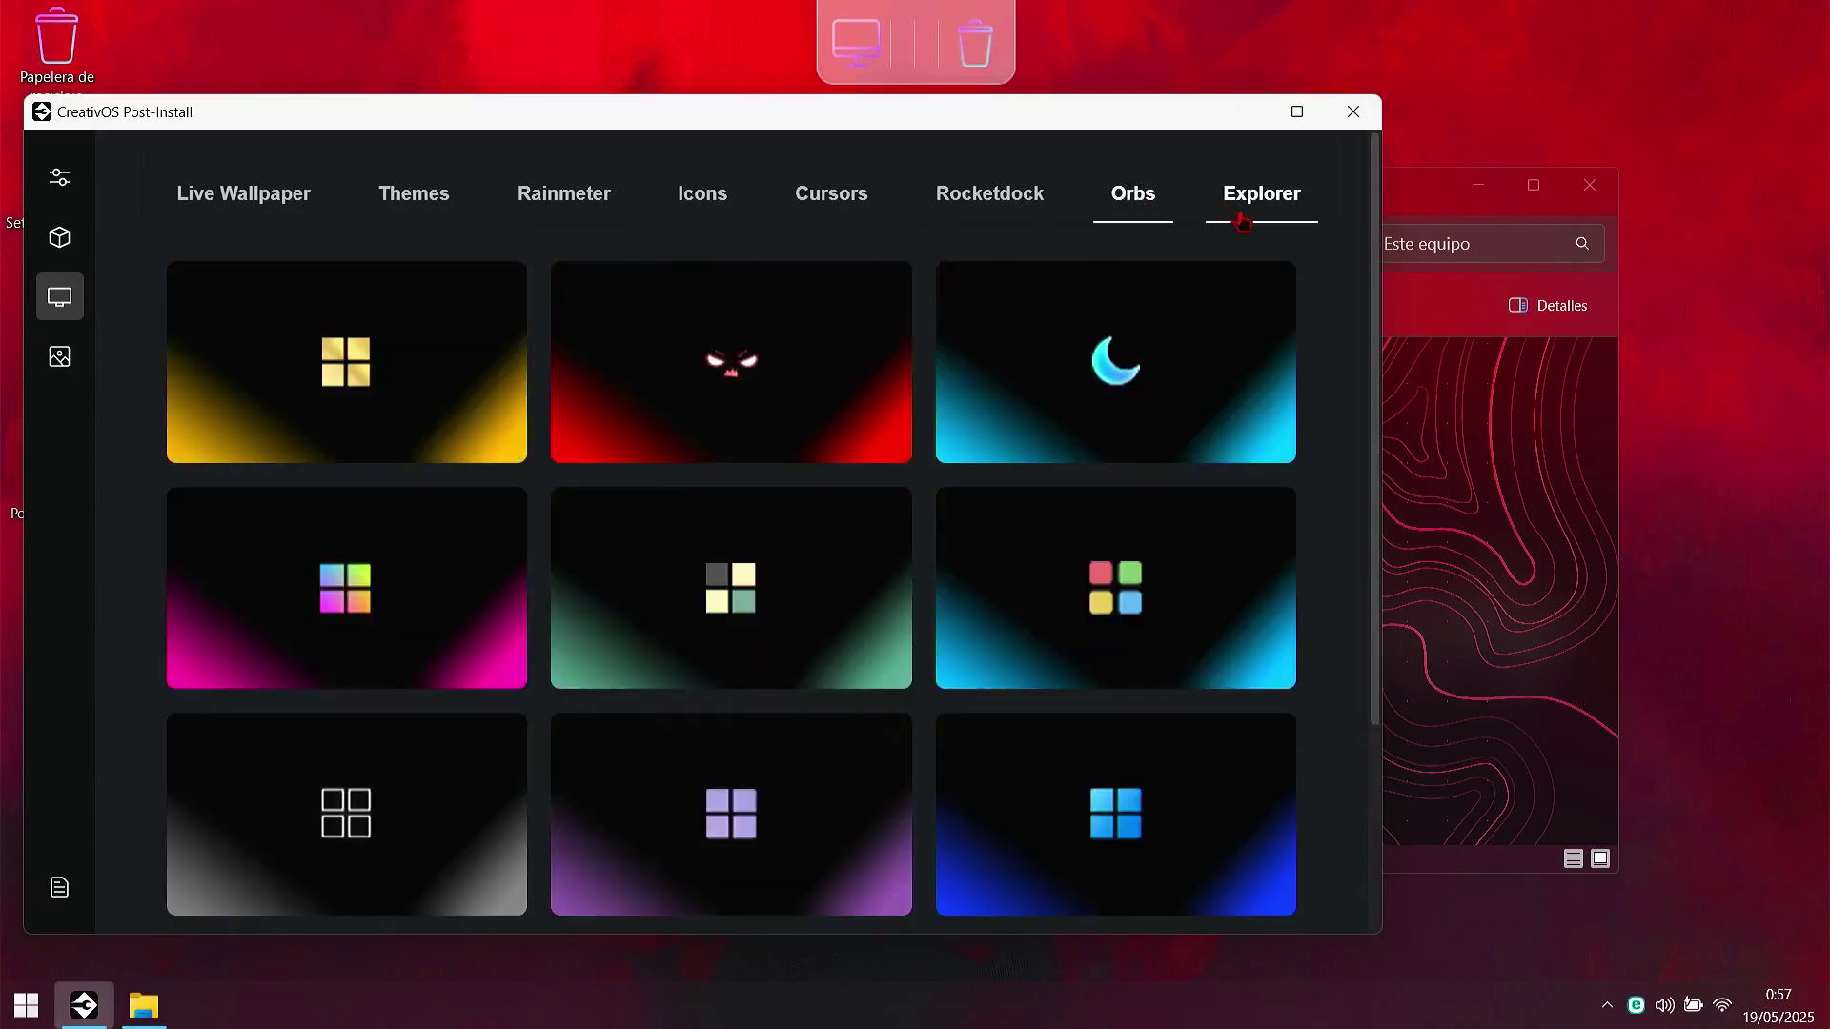
scroll(1070, 492, down, 10)
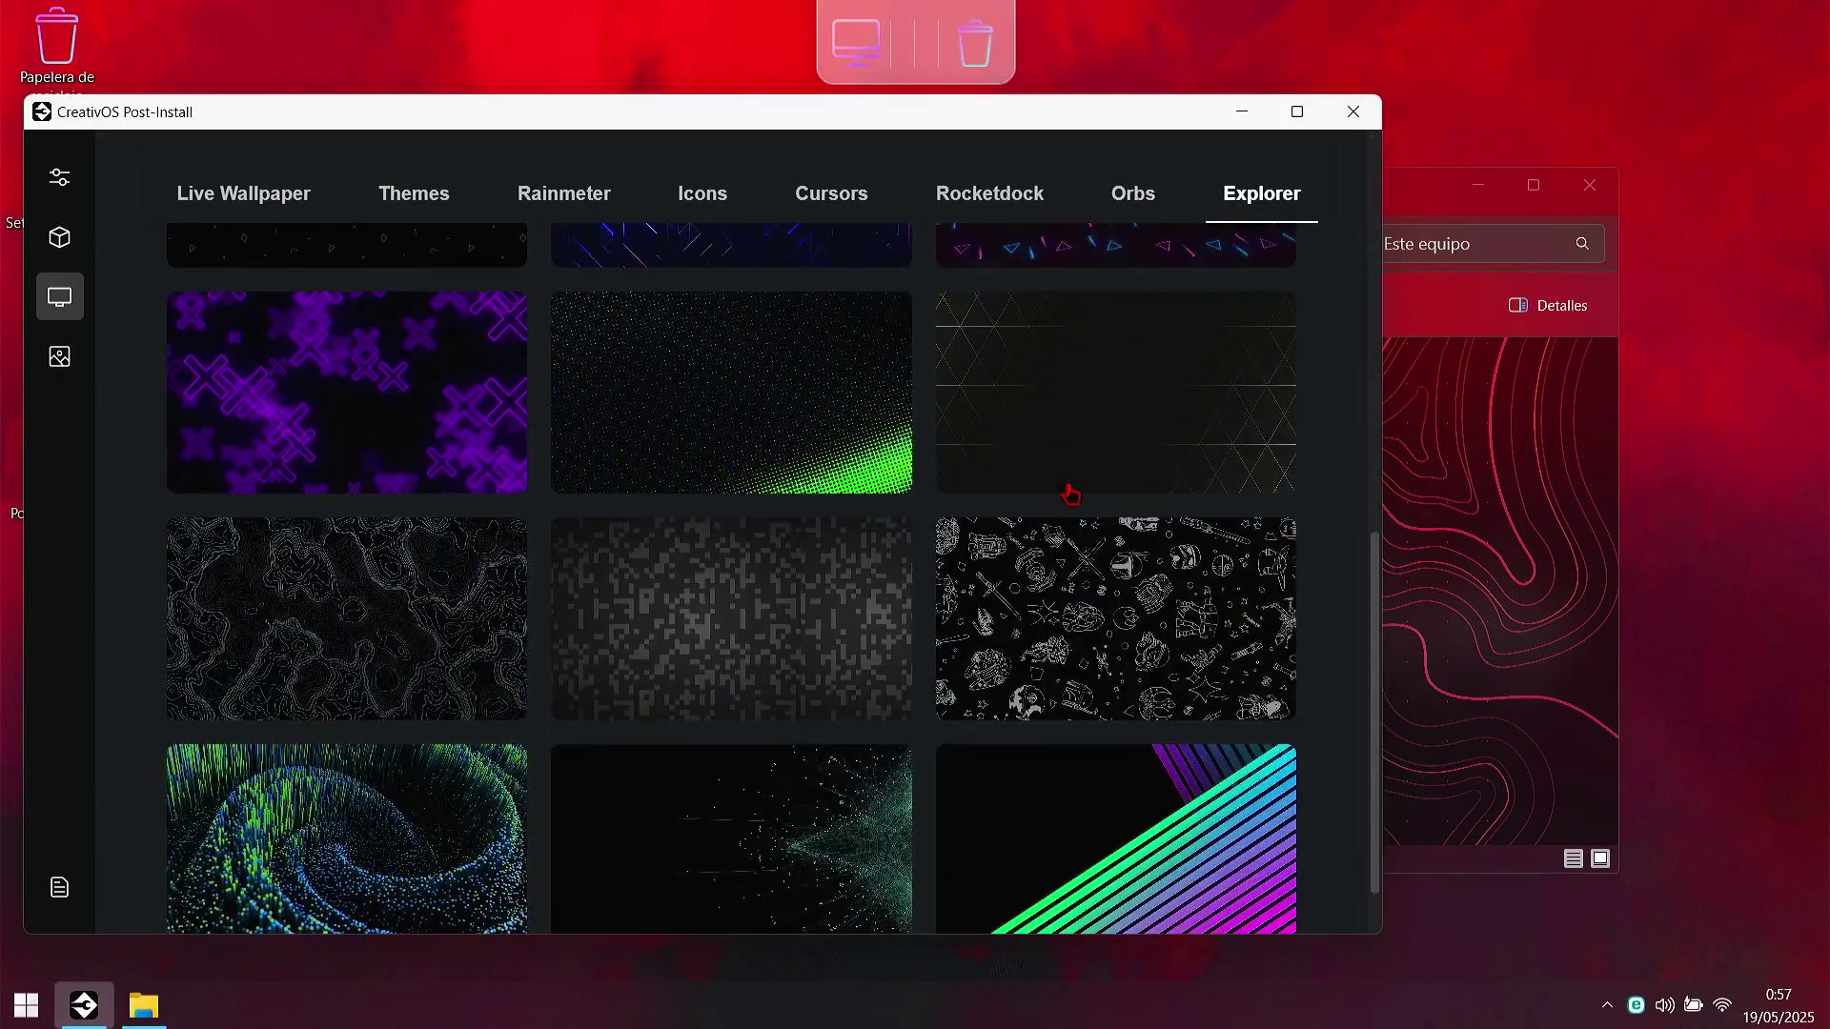
Step: Select the transparent image of the dark spiky-haired warrior as the Explorer background, and view the Abstract wallpapers
scroll(1070, 492, down, 10)
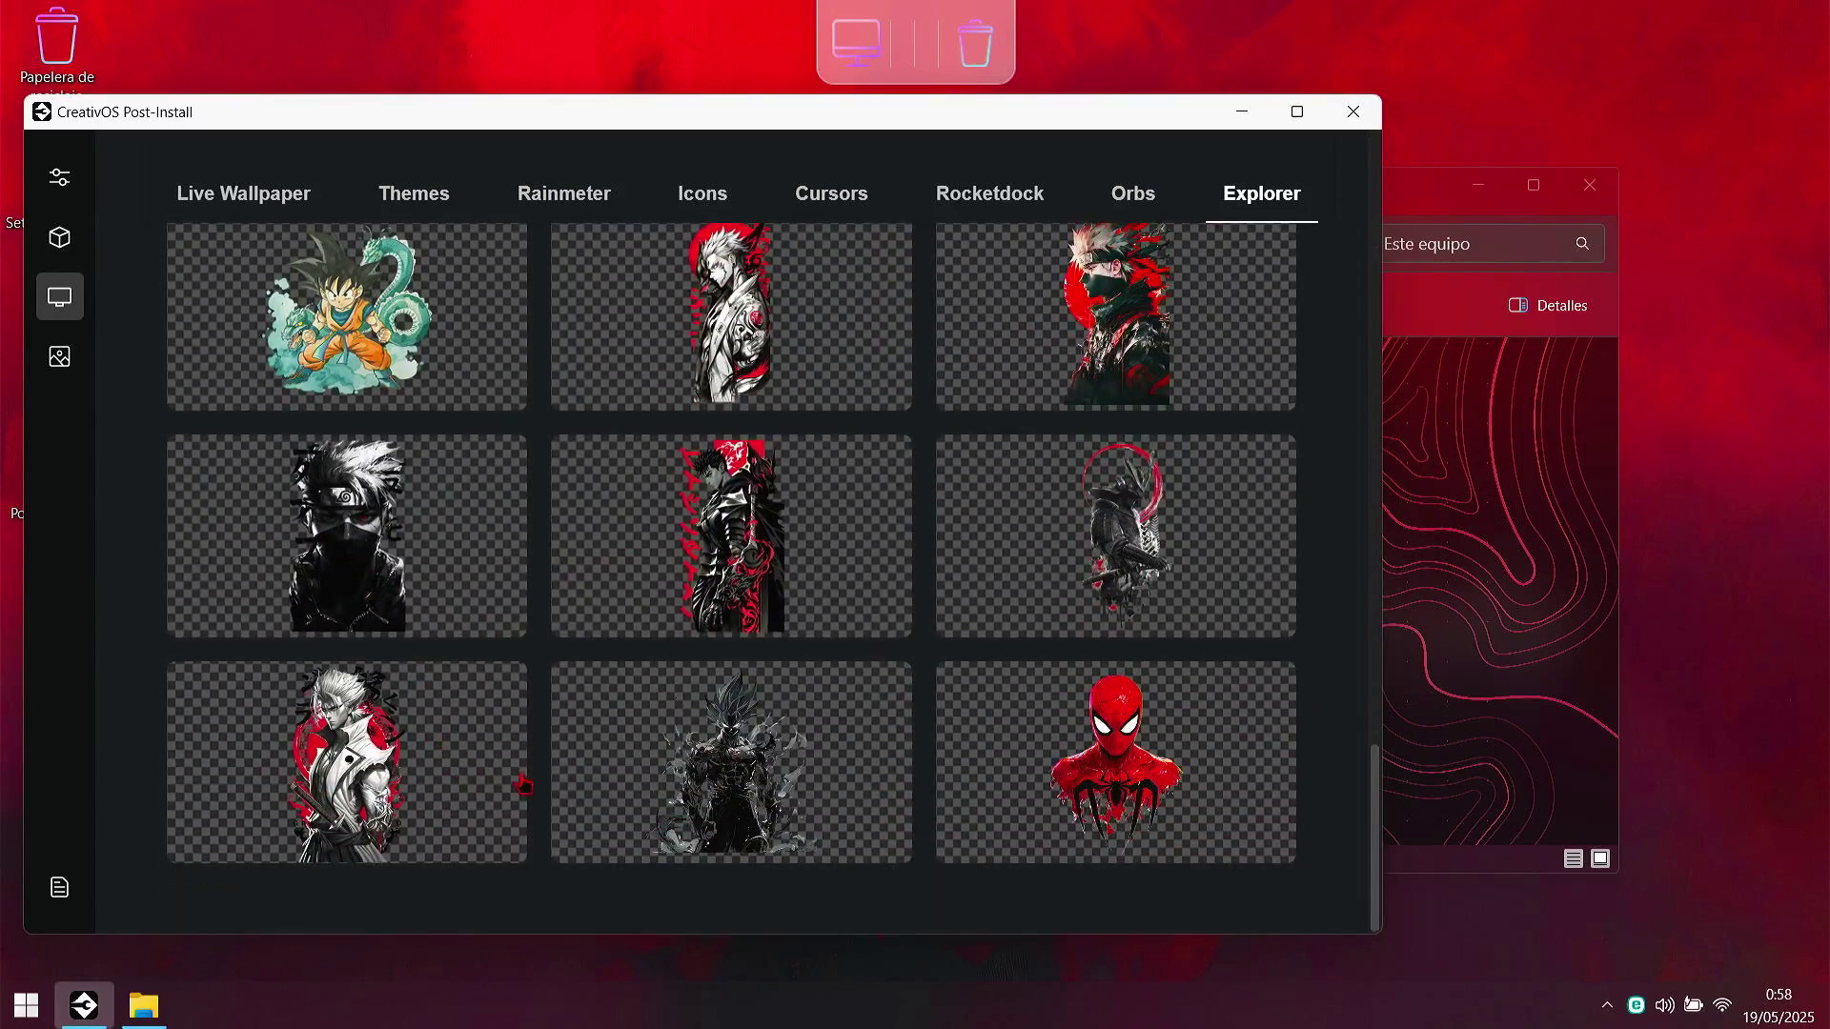
click(59, 356)
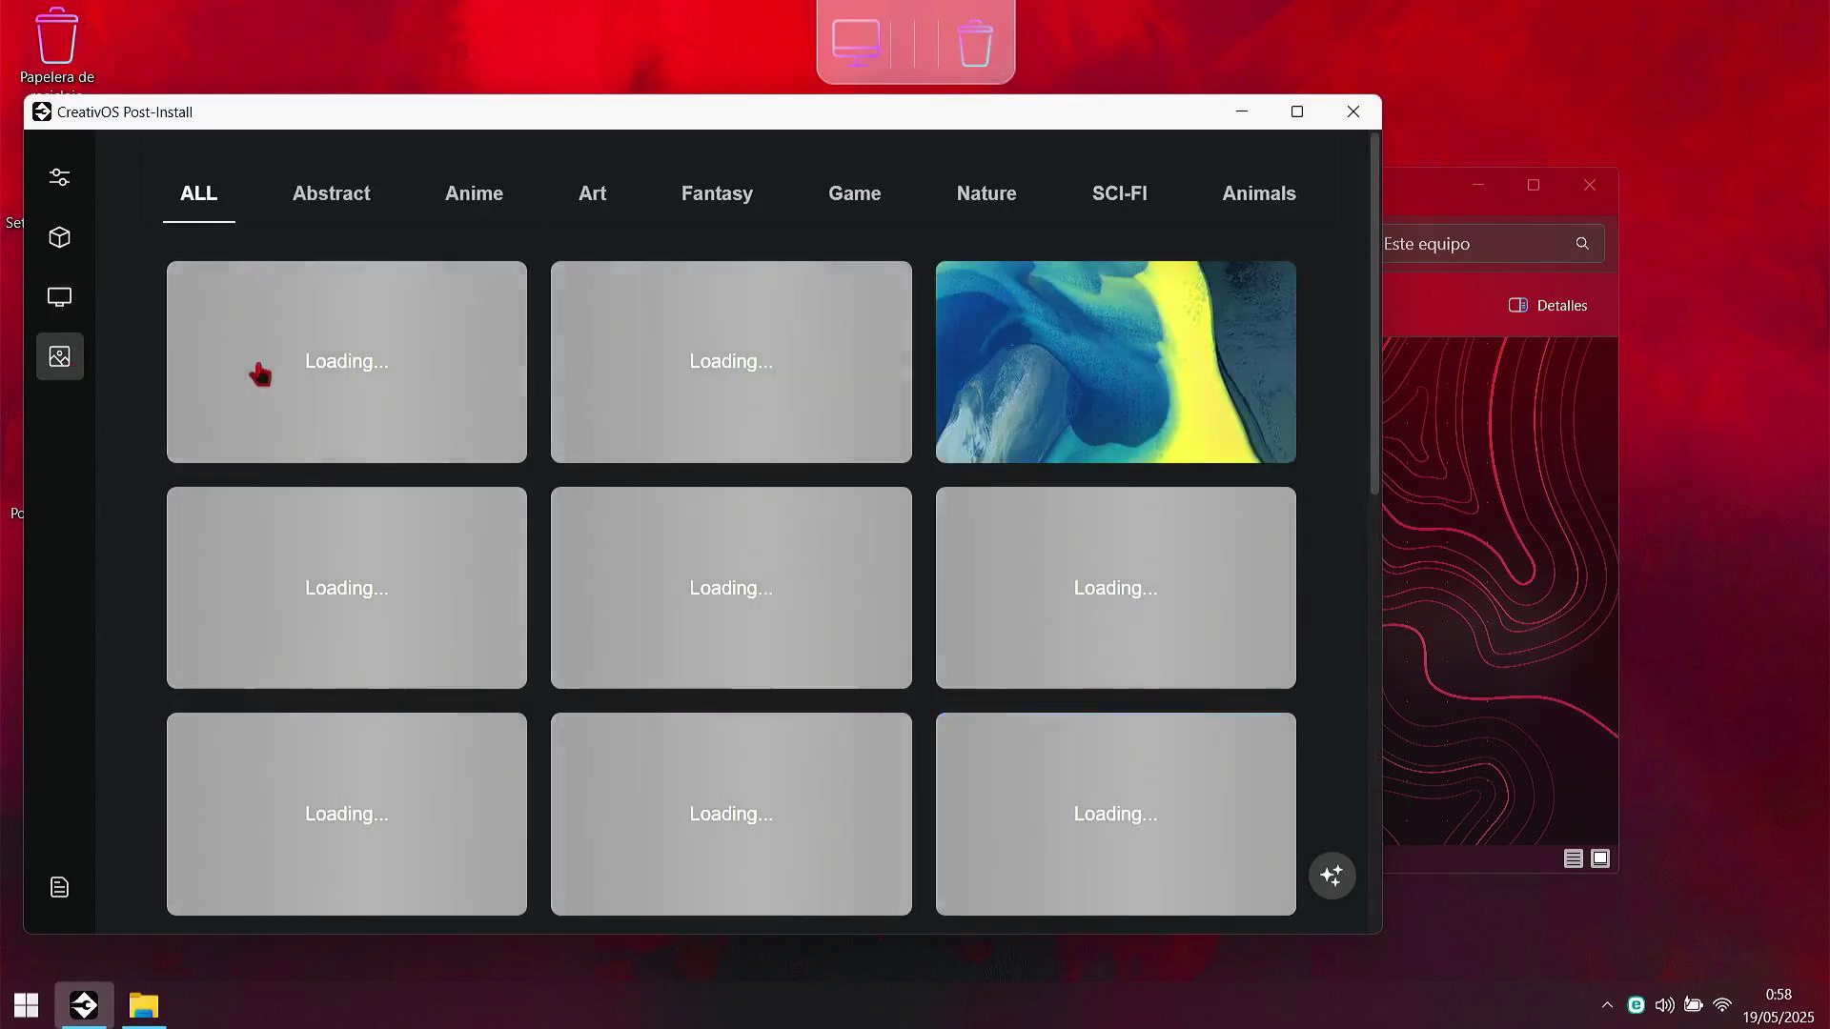
click(324, 195)
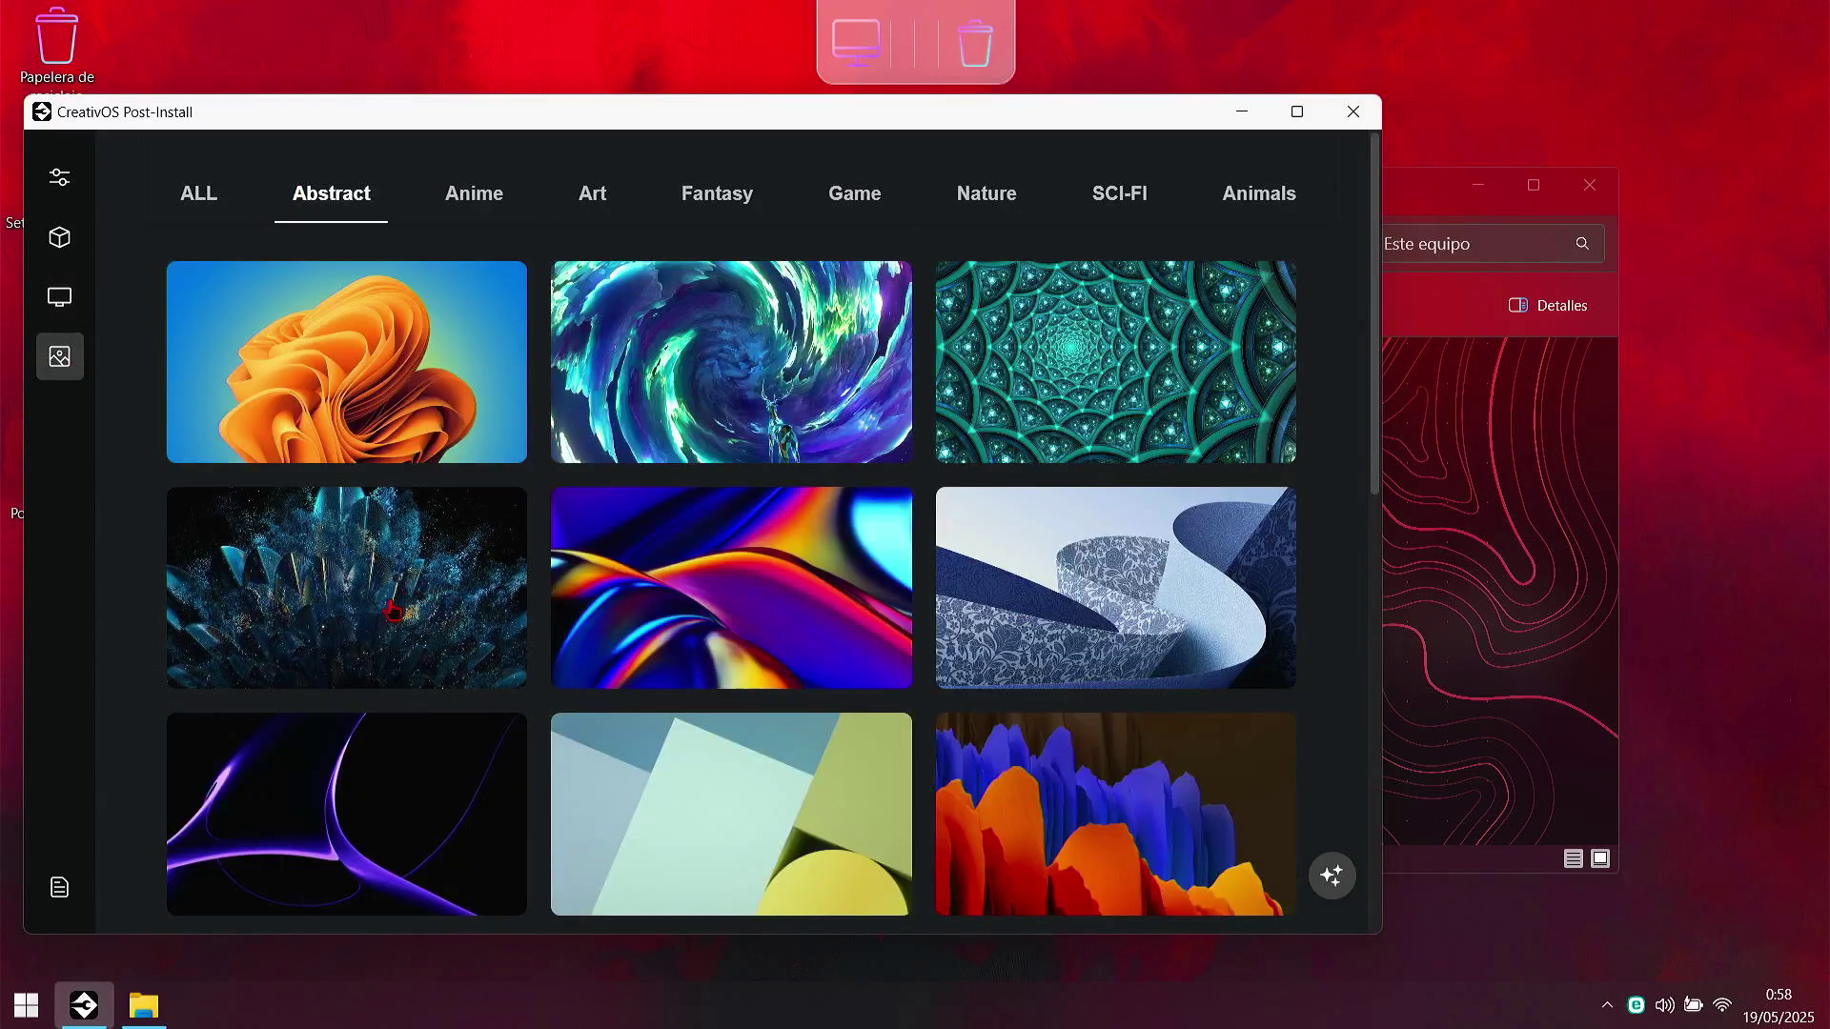
Step: Review the selected customization items in the Post-Install overview and apply the changes
click(59, 887)
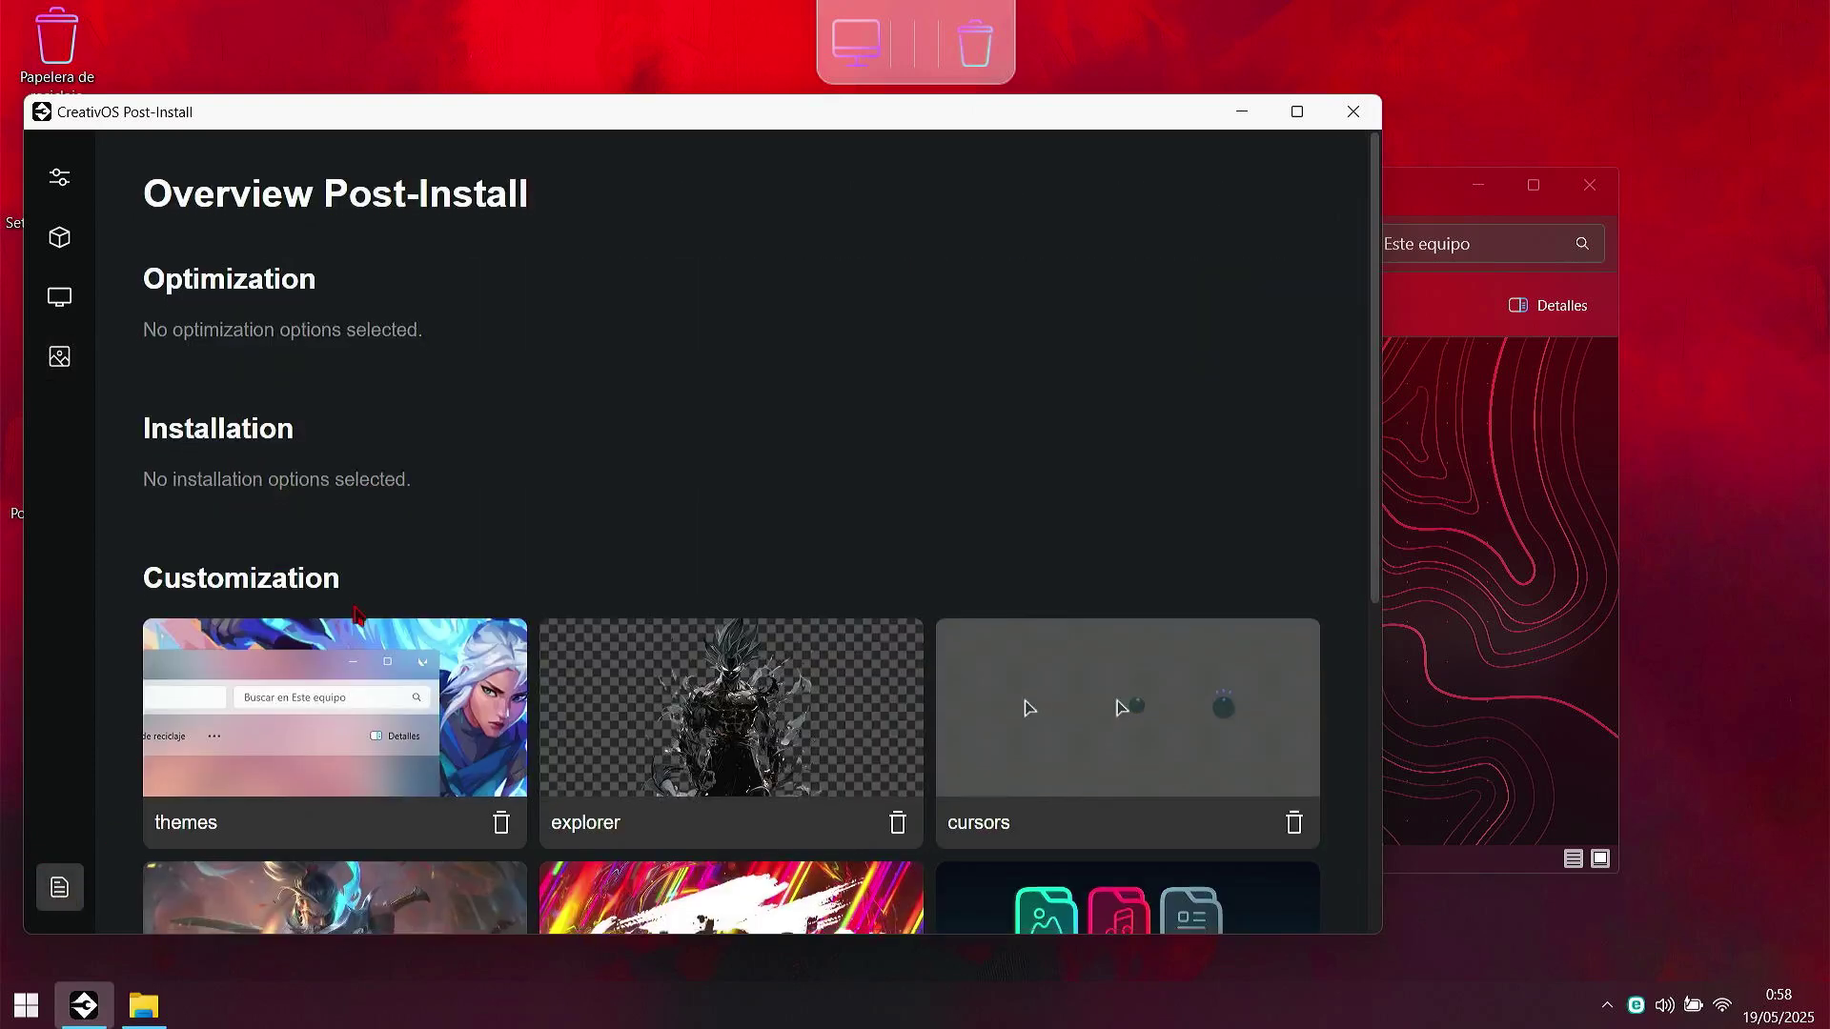
scroll(379, 618, down, 4)
scroll(379, 617, up, 2)
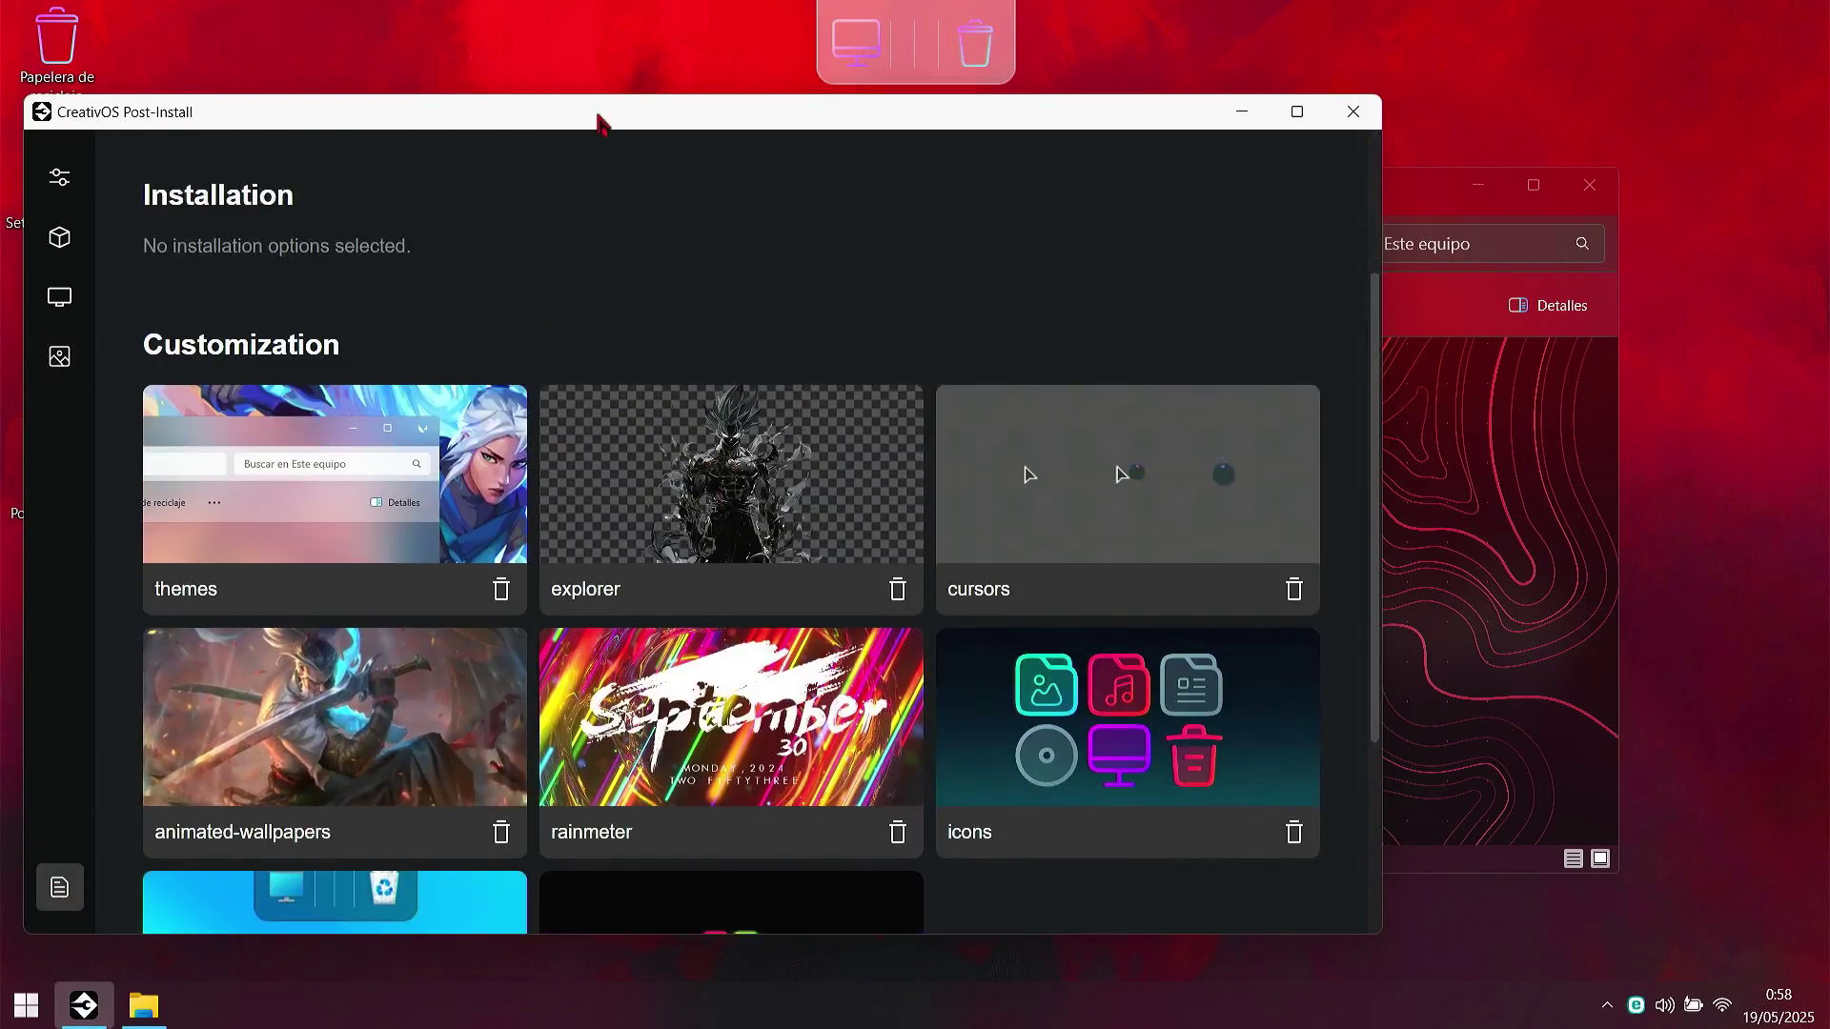
drag(599, 122, 798, 116)
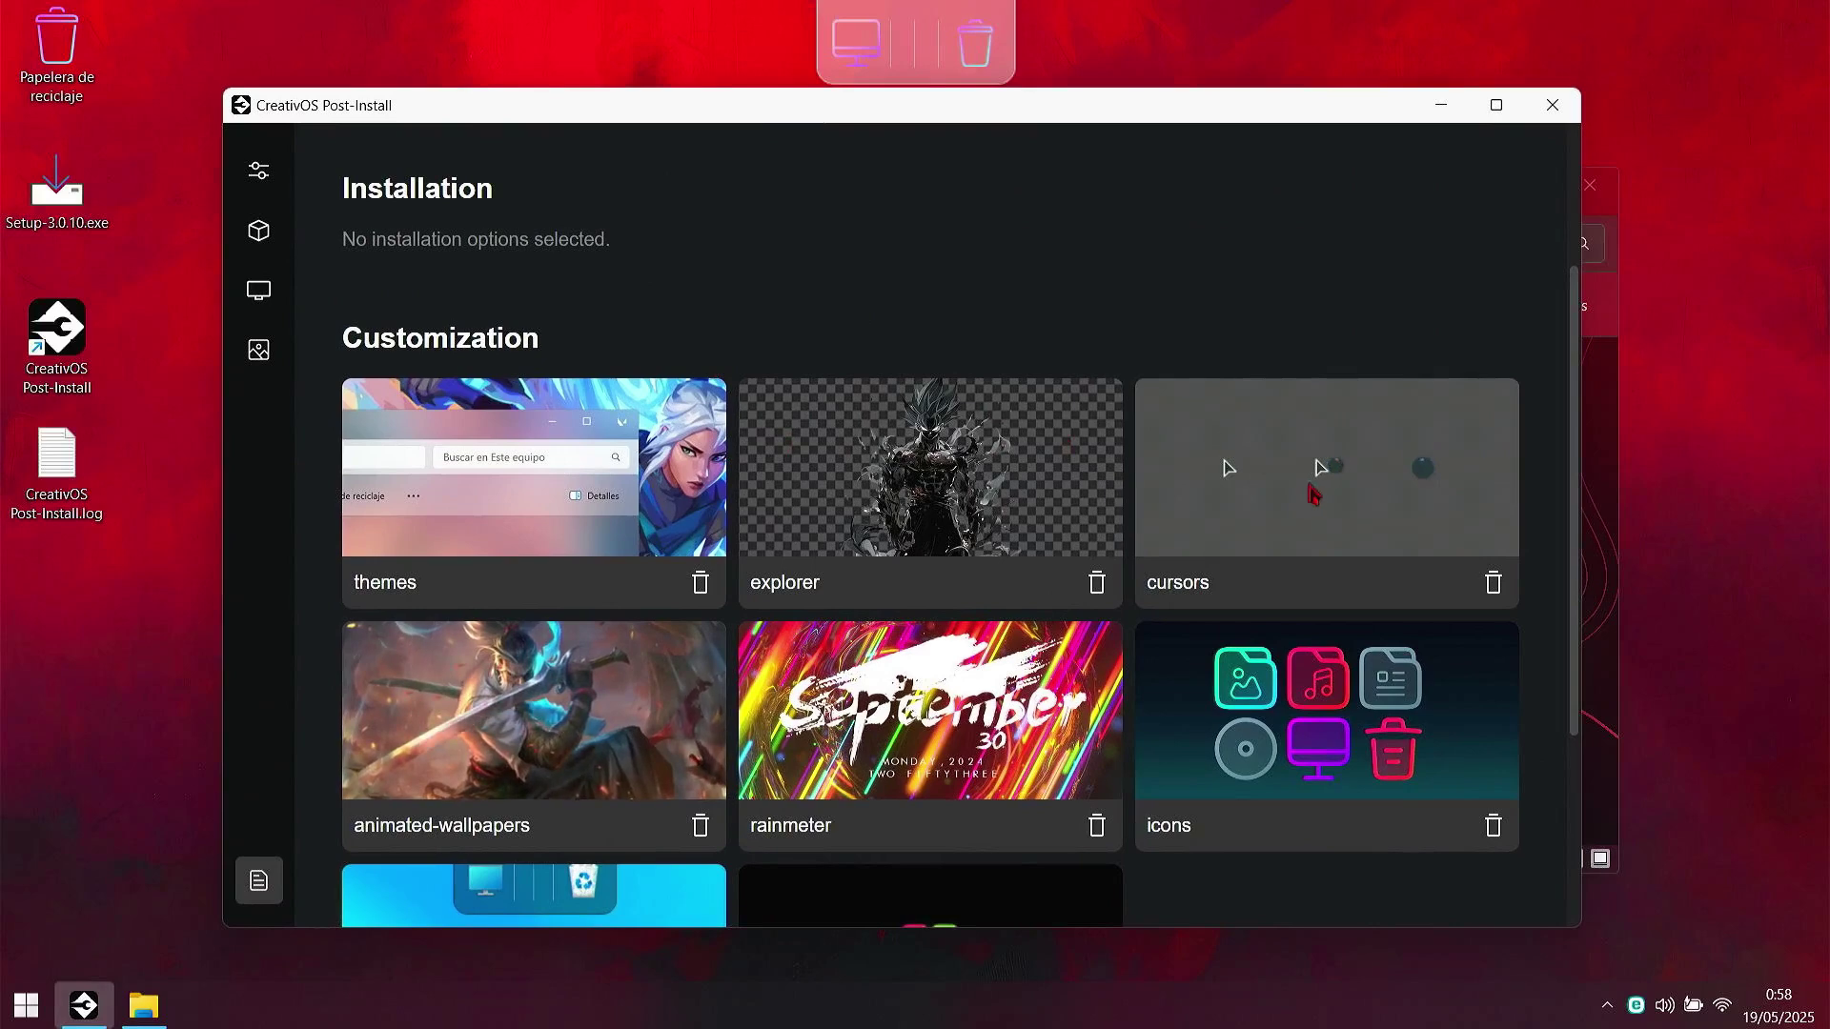
scroll(839, 529, up, 3)
scroll(838, 532, down, 6)
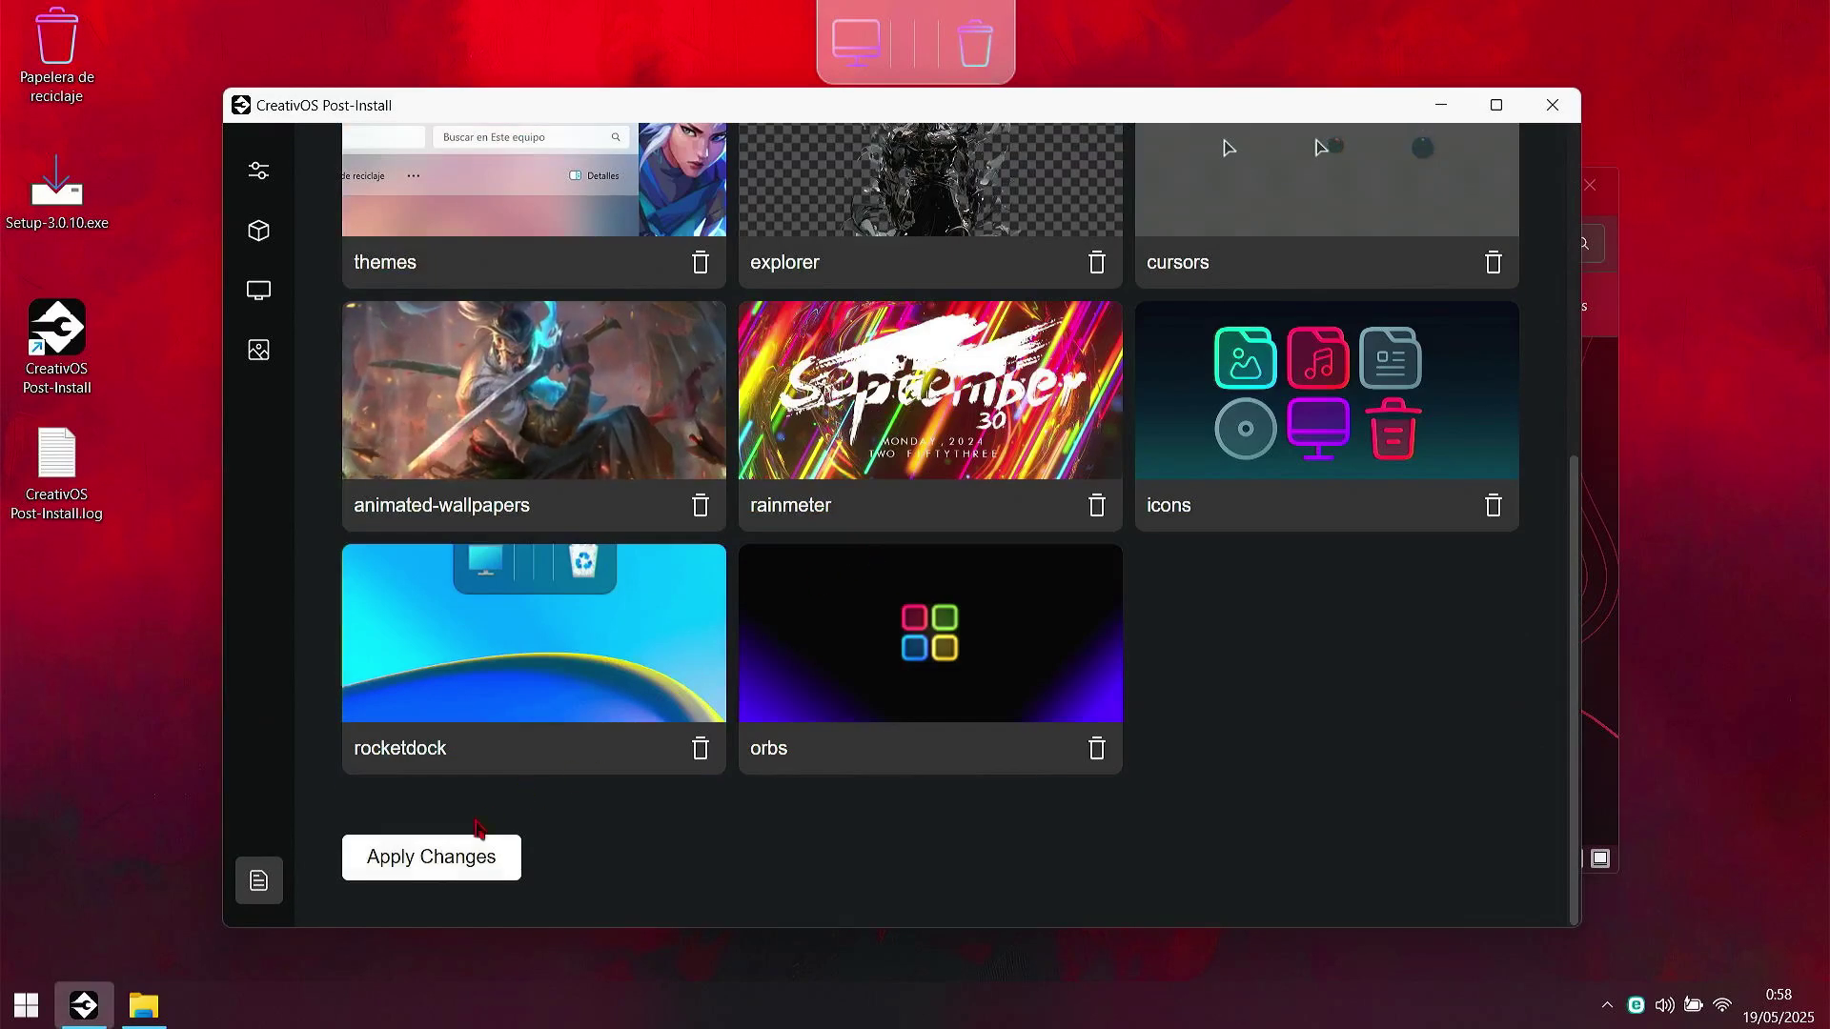
click(414, 870)
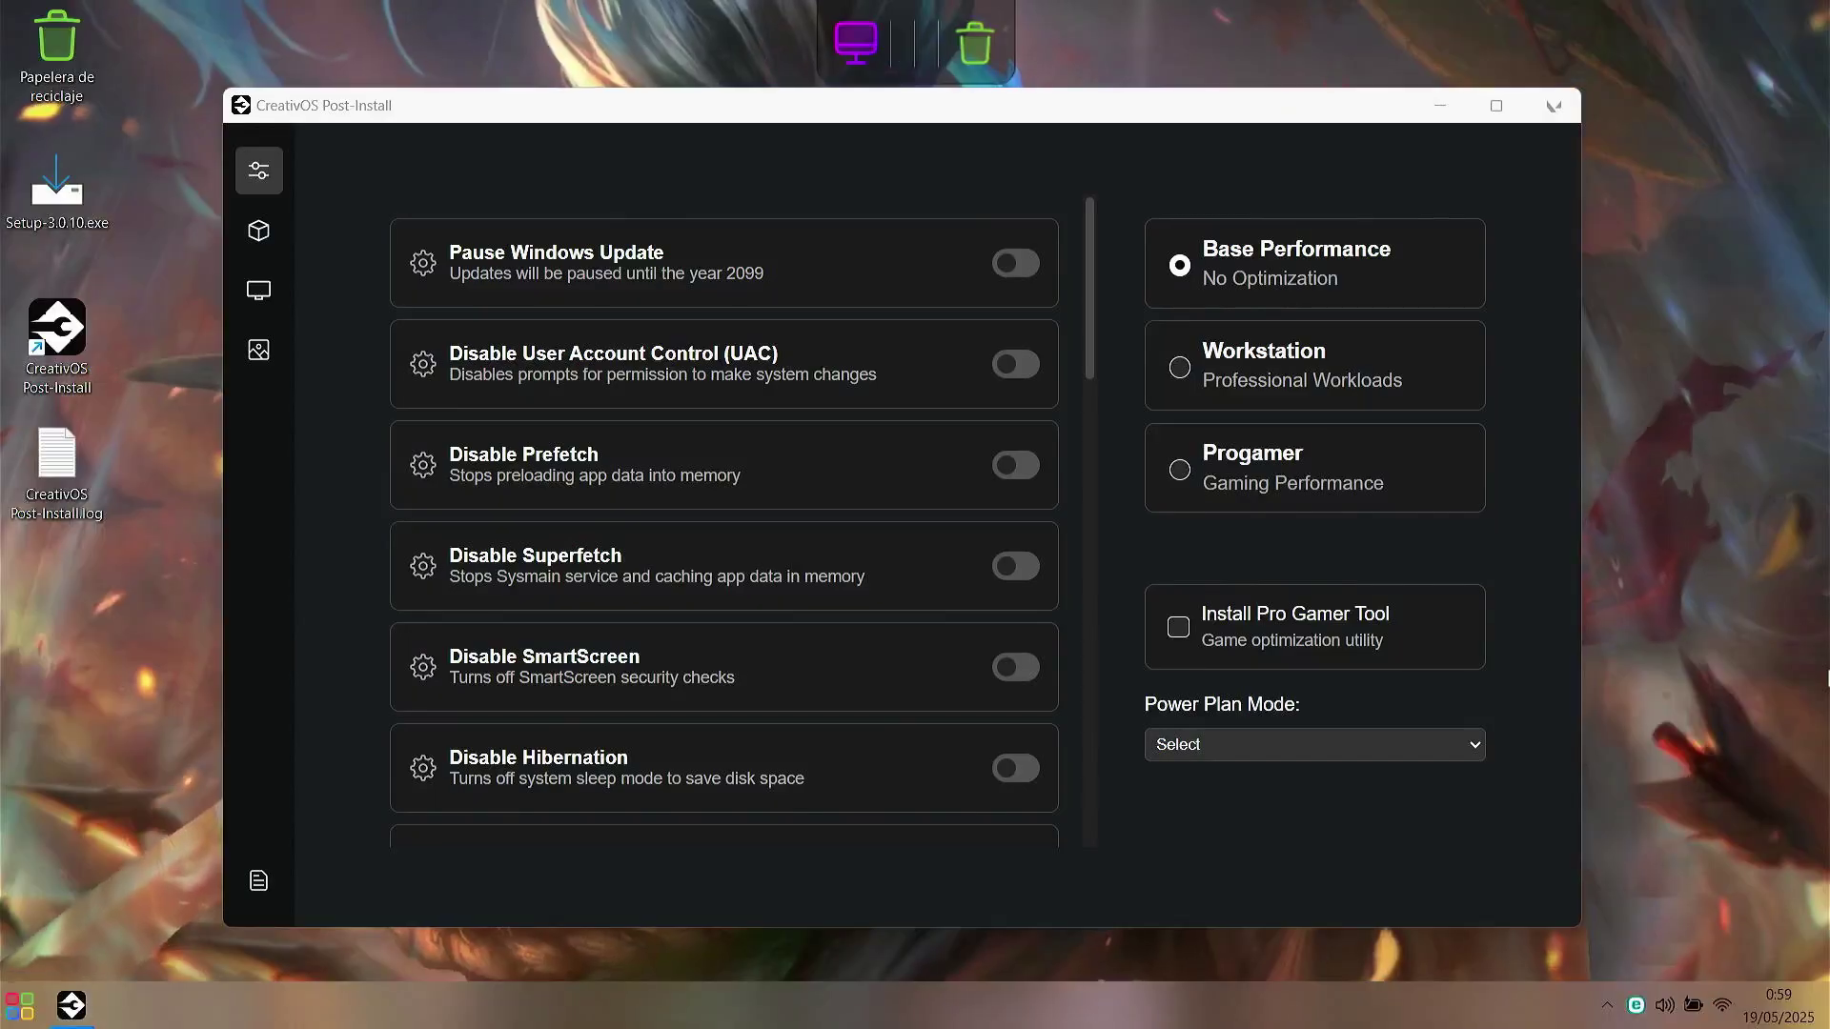
Step: Check the applied look on the desktop, the Start menu, the Windows settings and the Este equipo window
click(1440, 106)
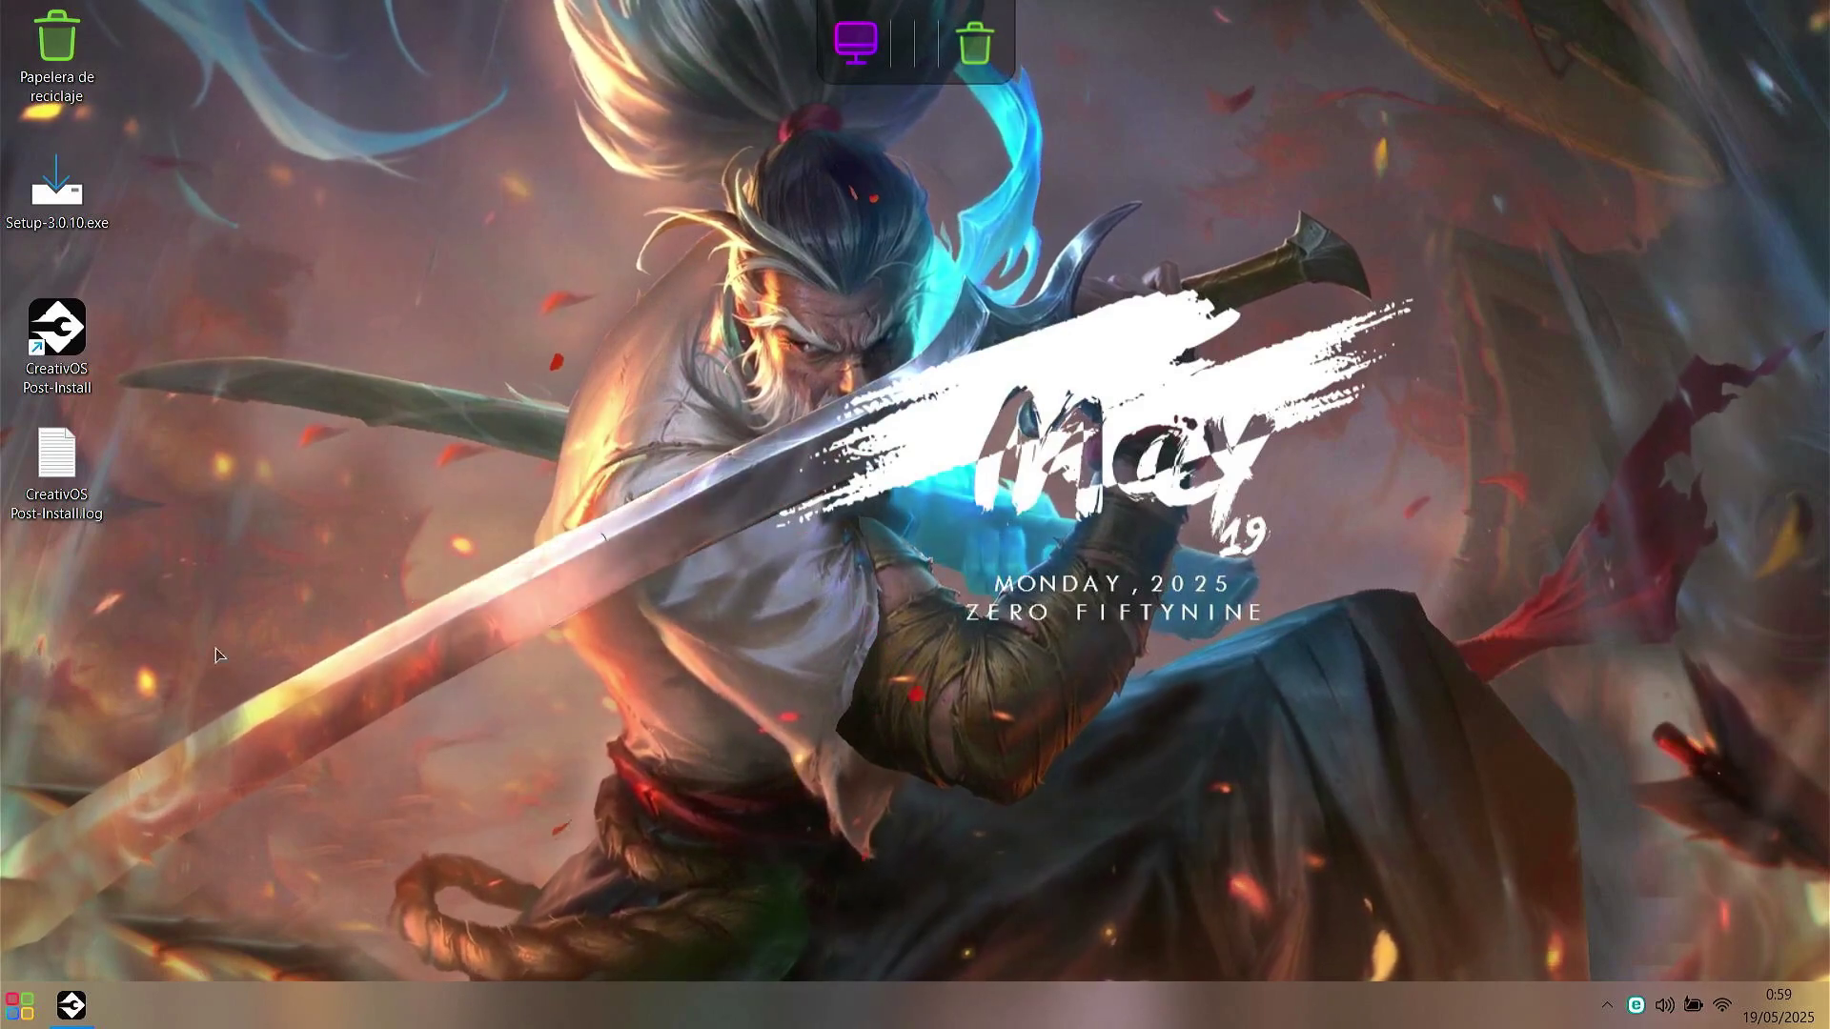
click(17, 1014)
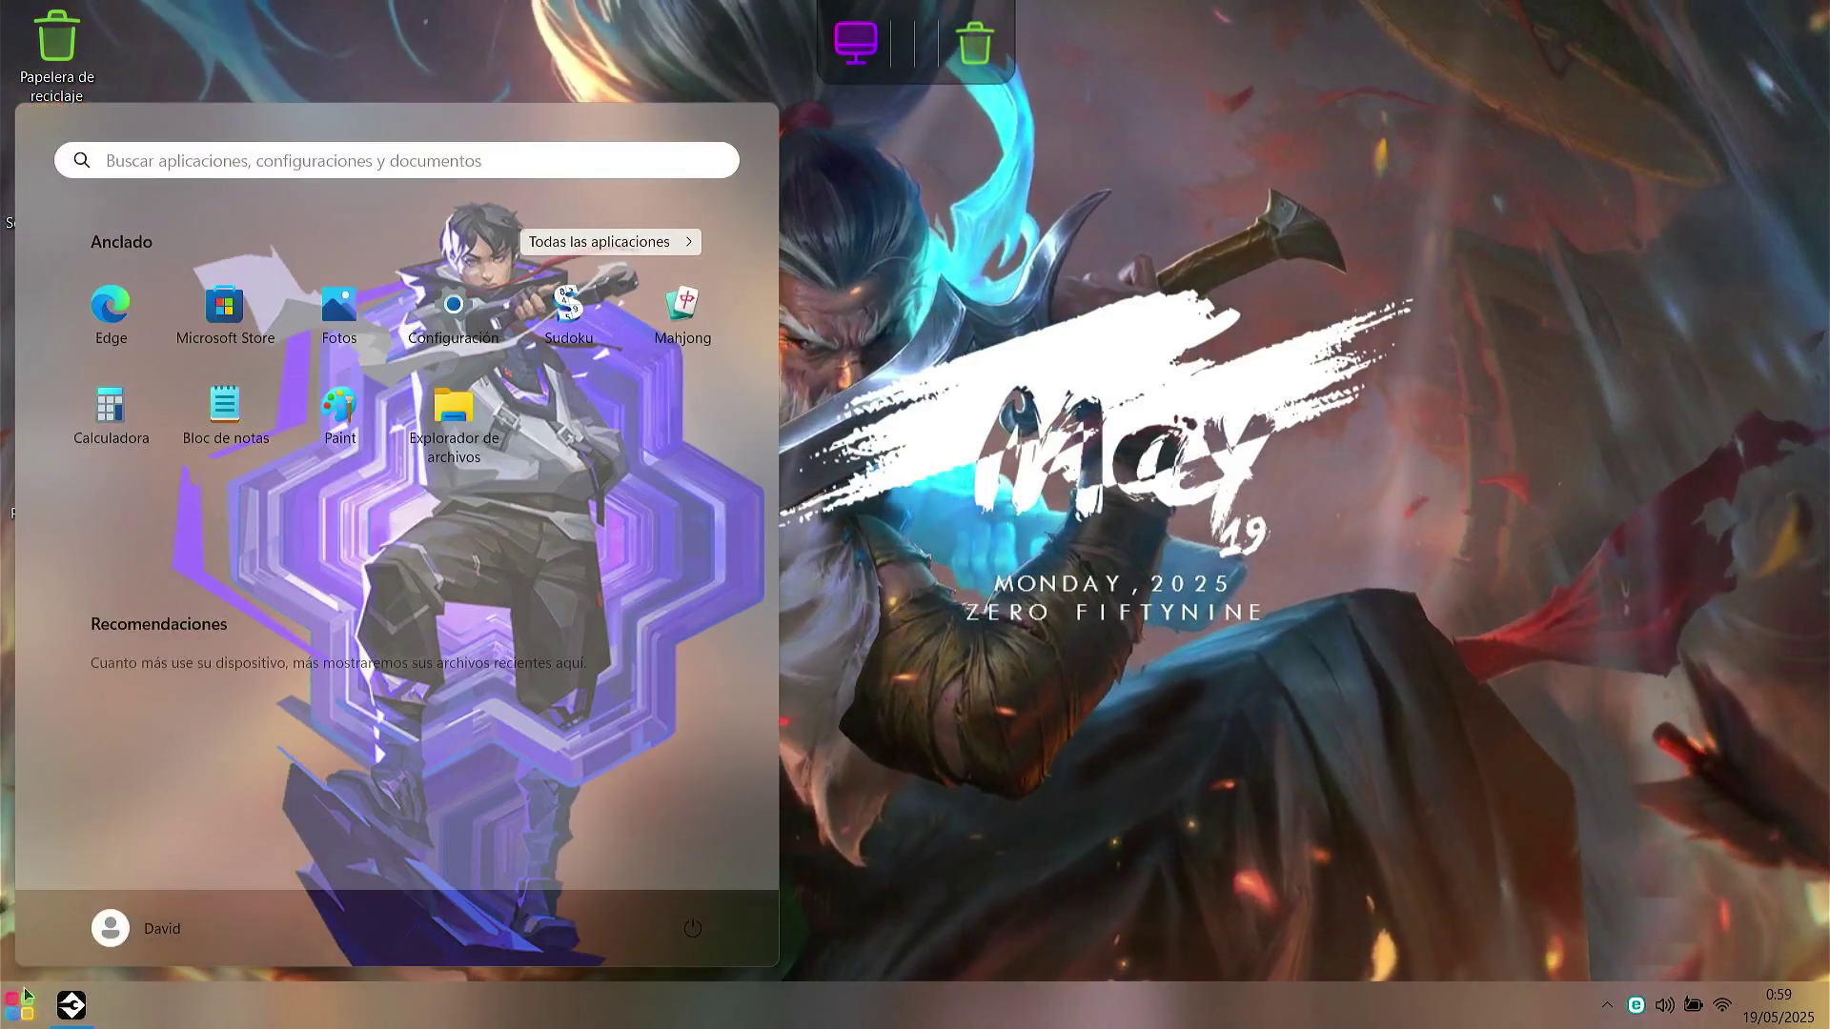
click(454, 307)
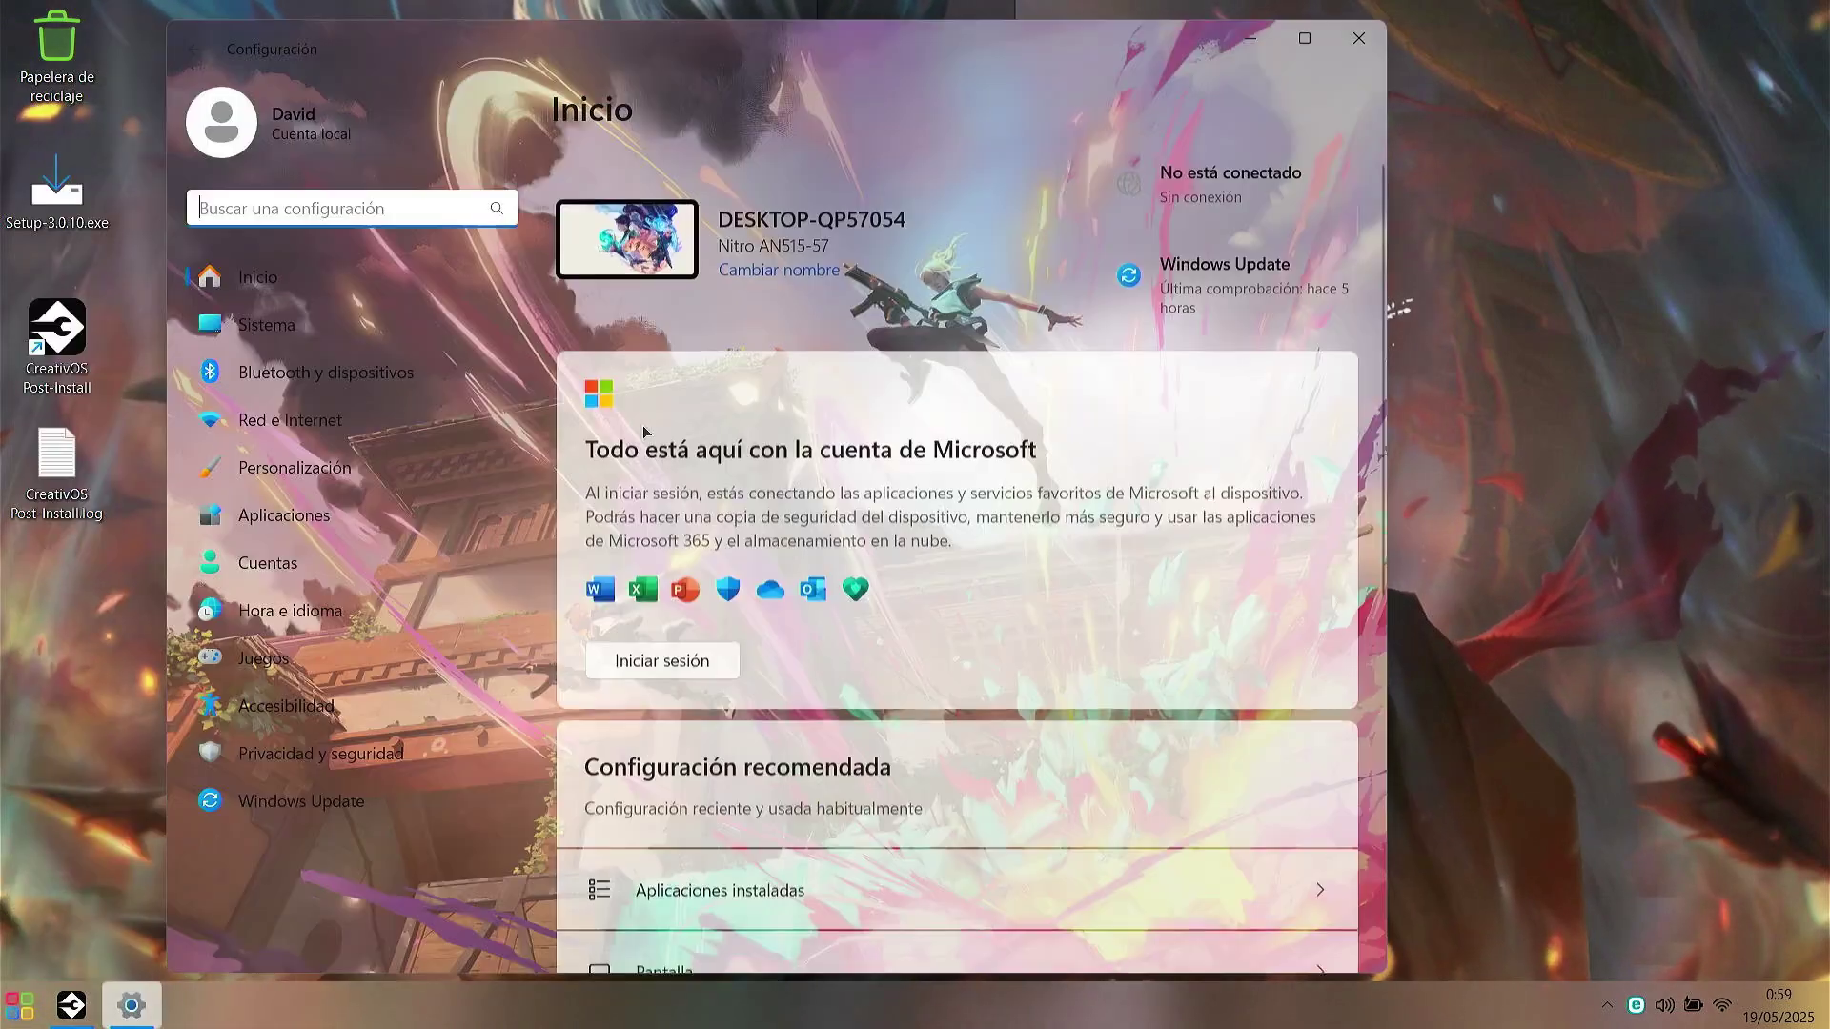
click(1250, 38)
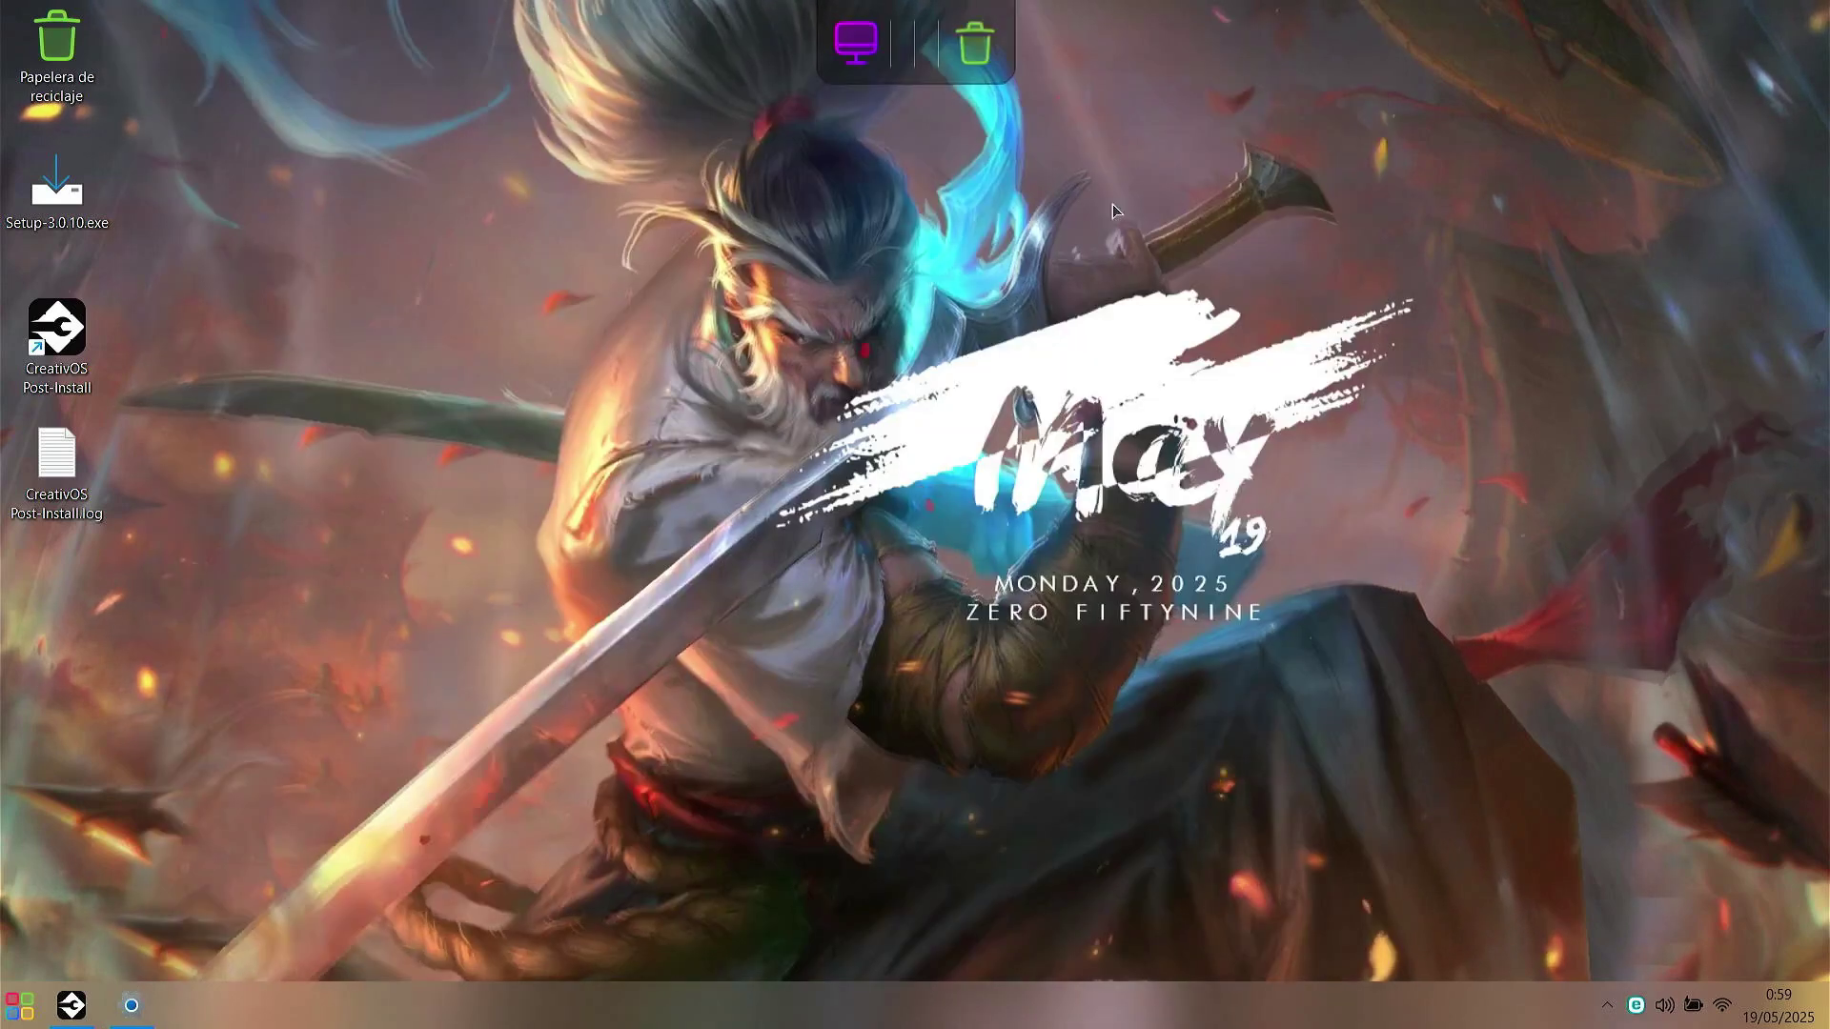
click(855, 42)
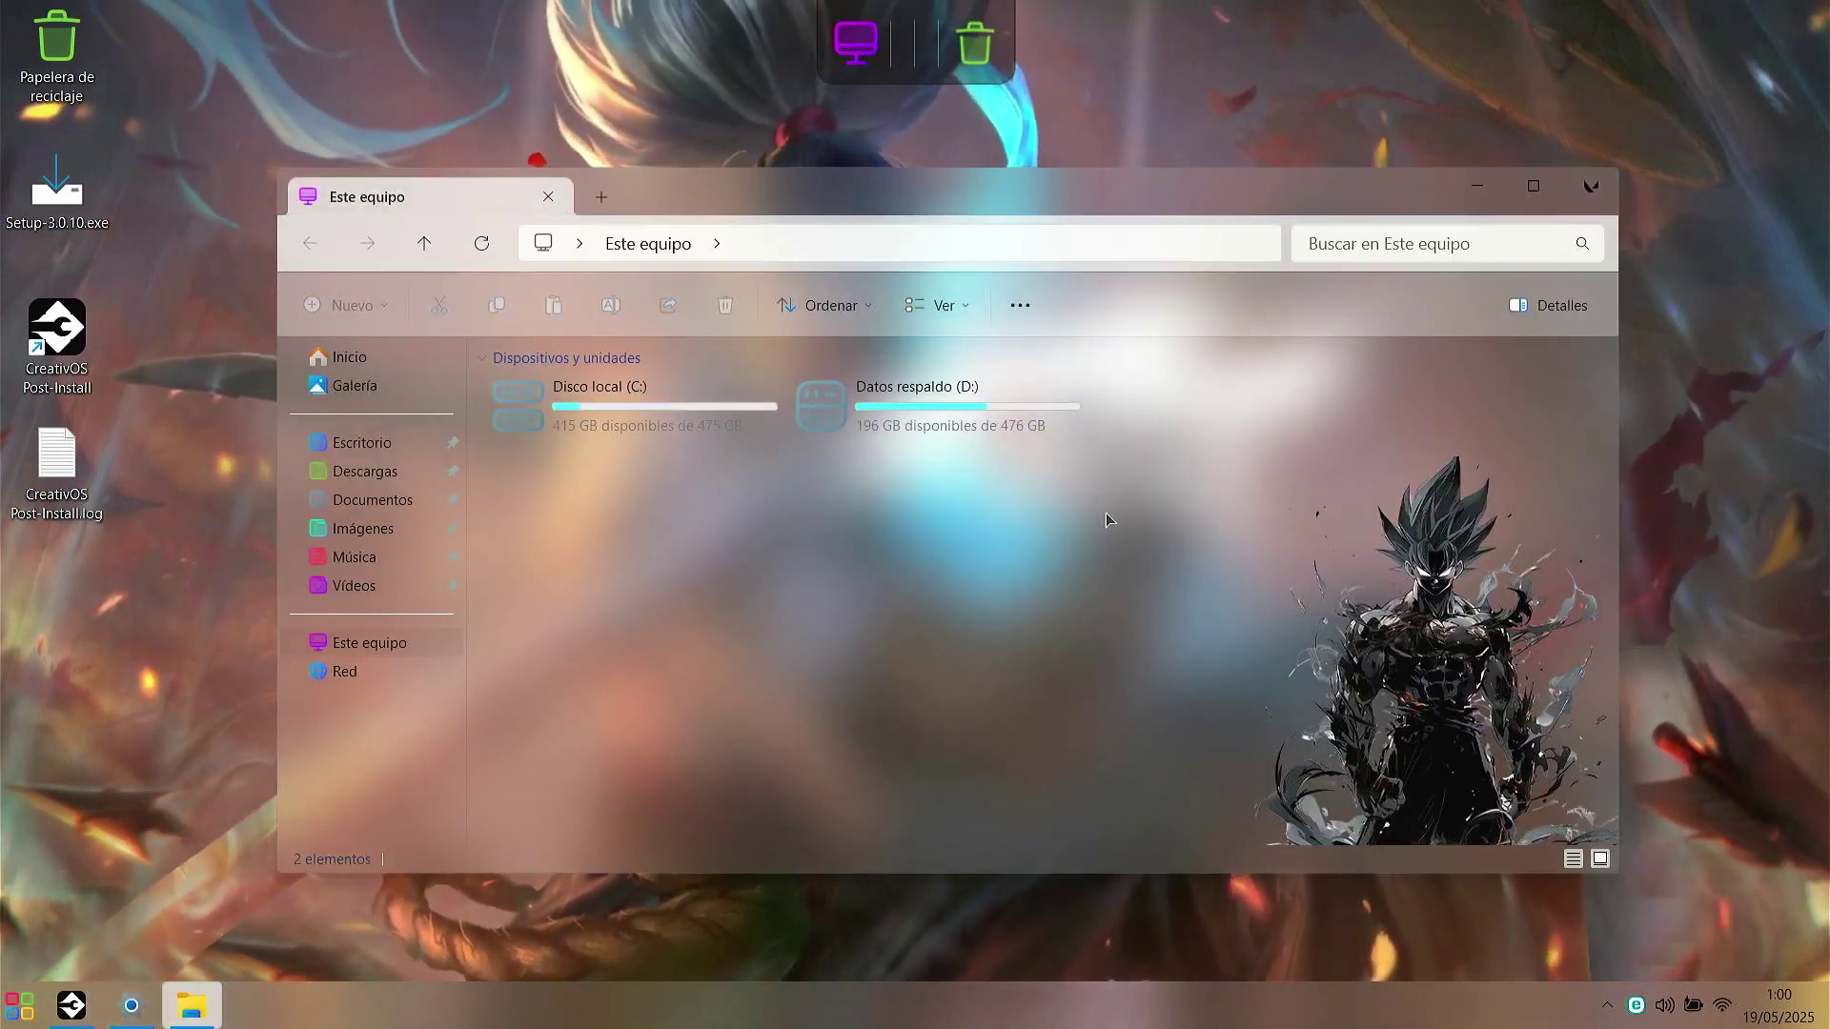
click(1476, 186)
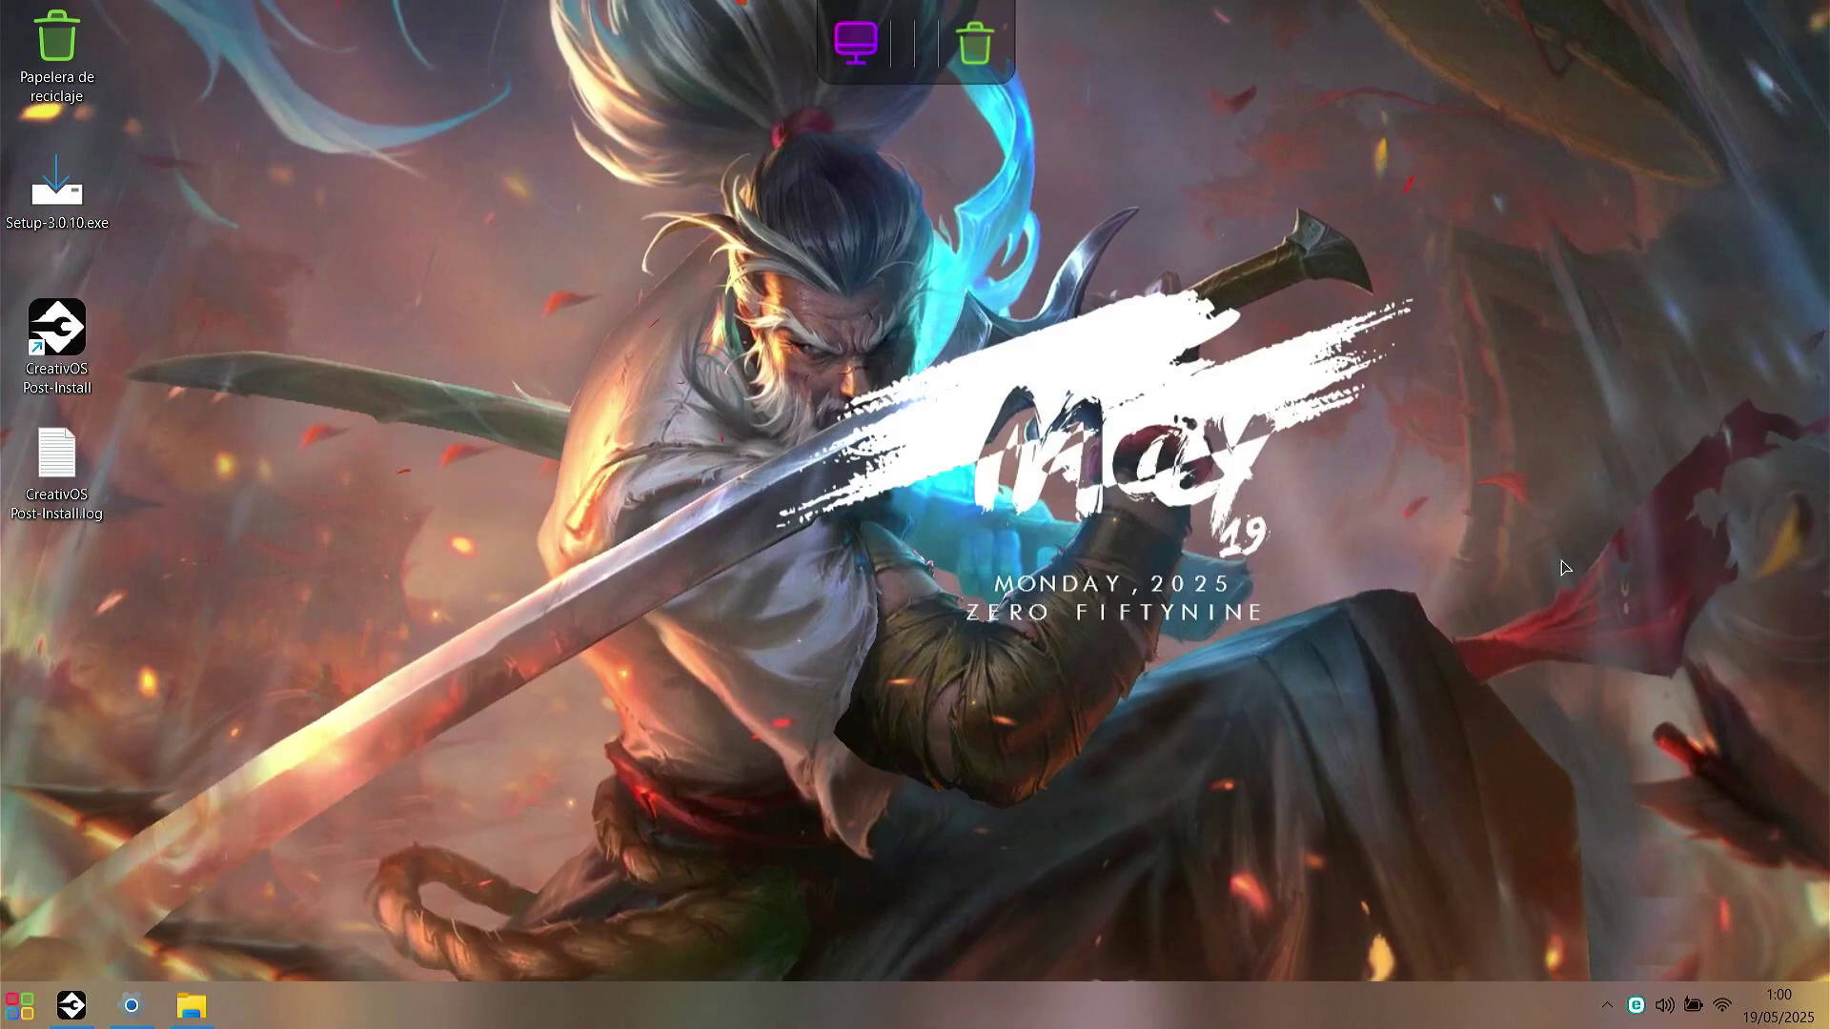
Step: Quit the animated wallpaper program and reopen Este equipo over the static wallpaper
click(1607, 1006)
right_click(1663, 901)
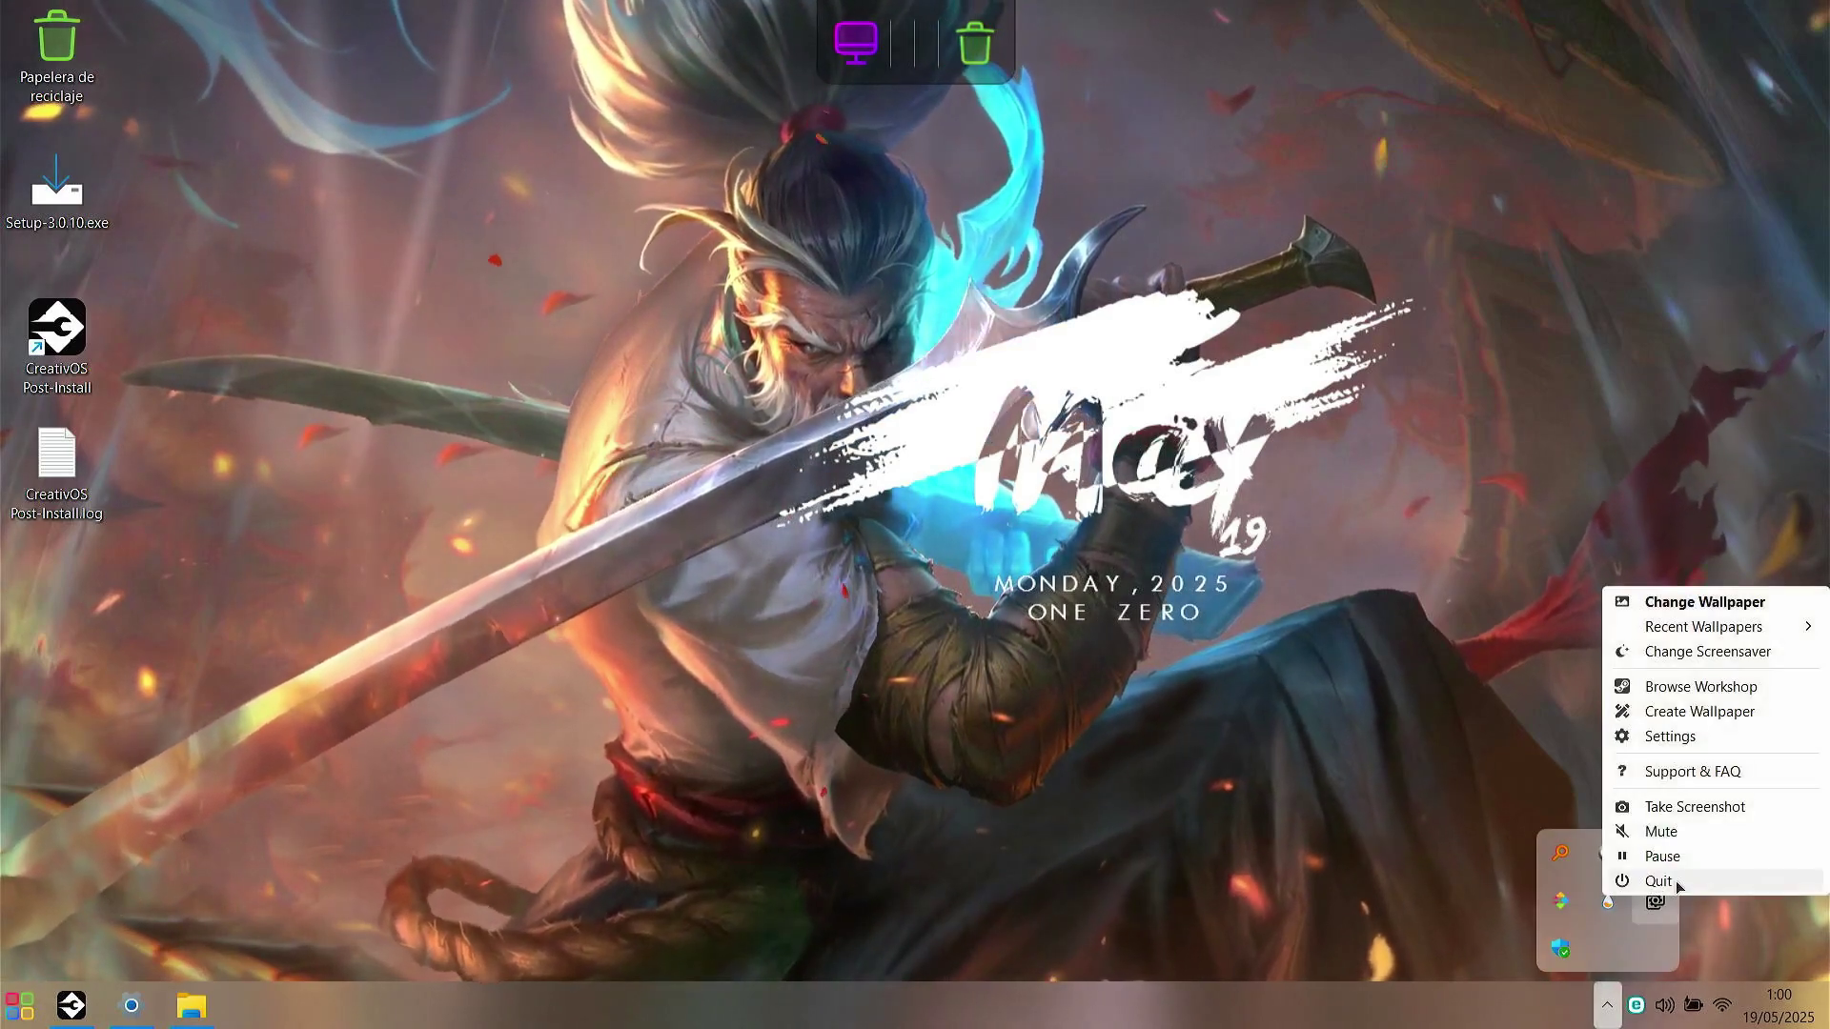
click(1663, 875)
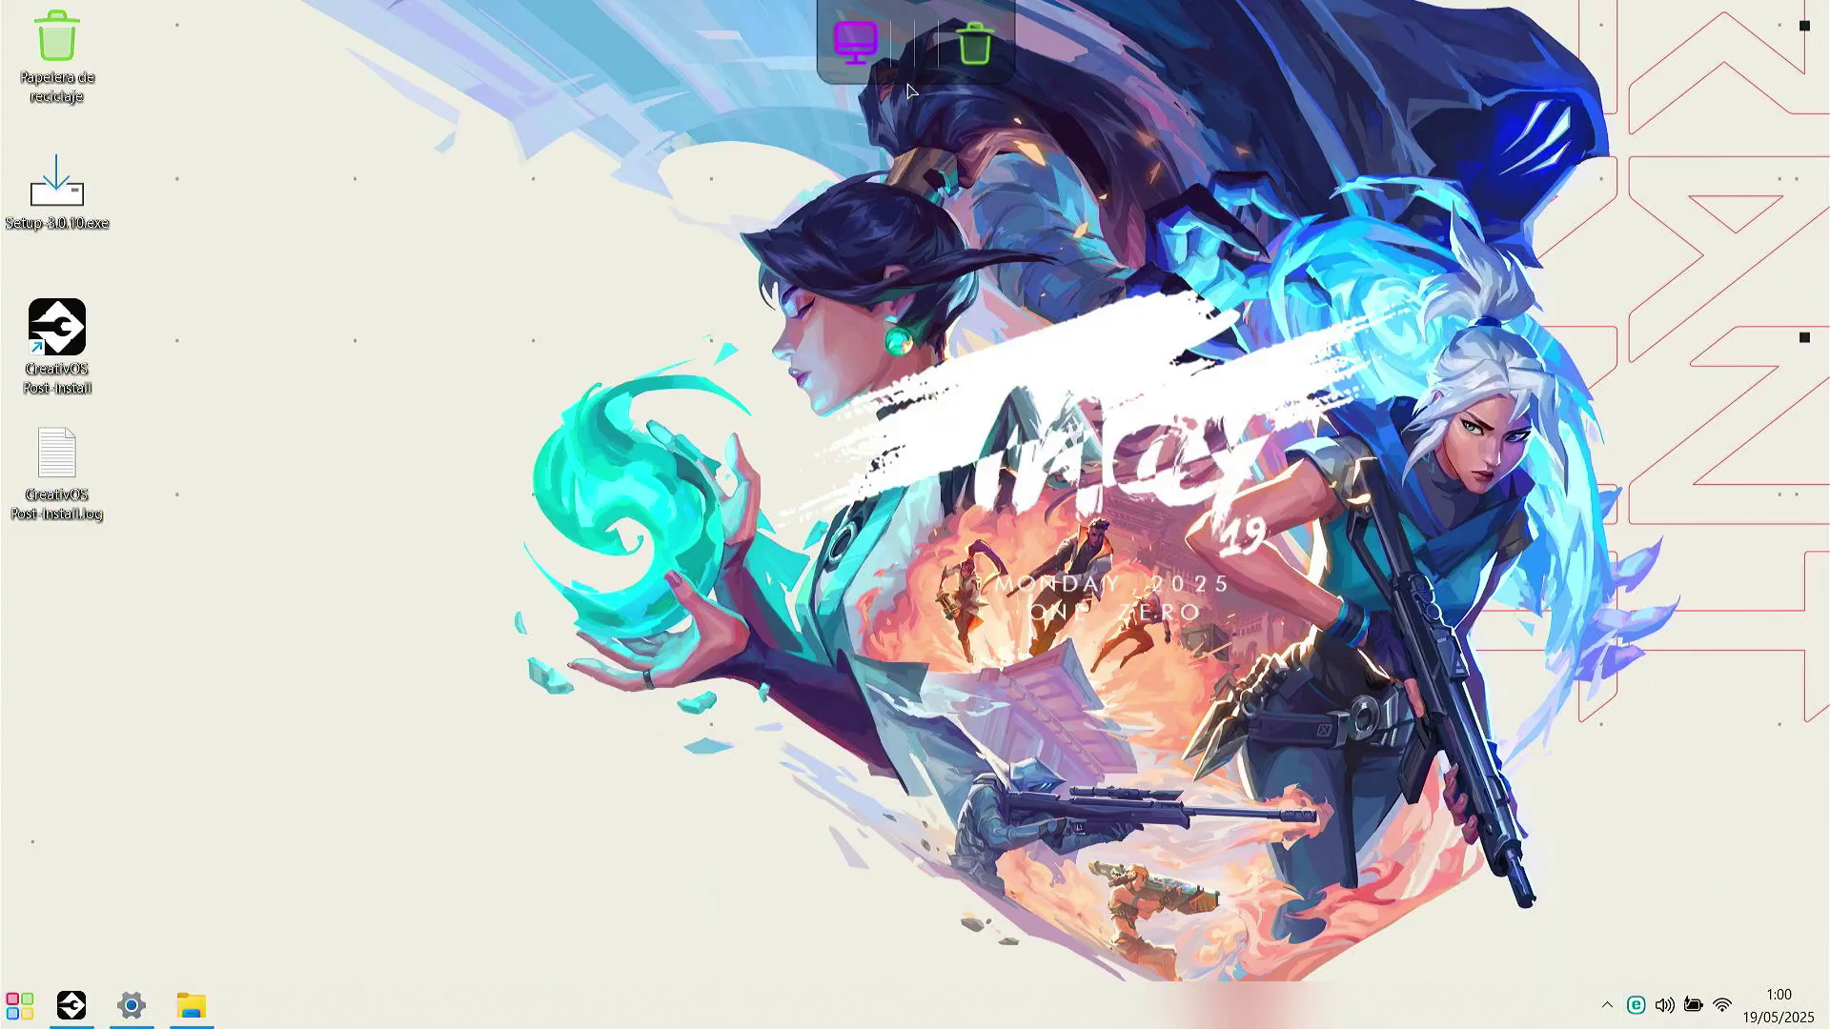
click(855, 43)
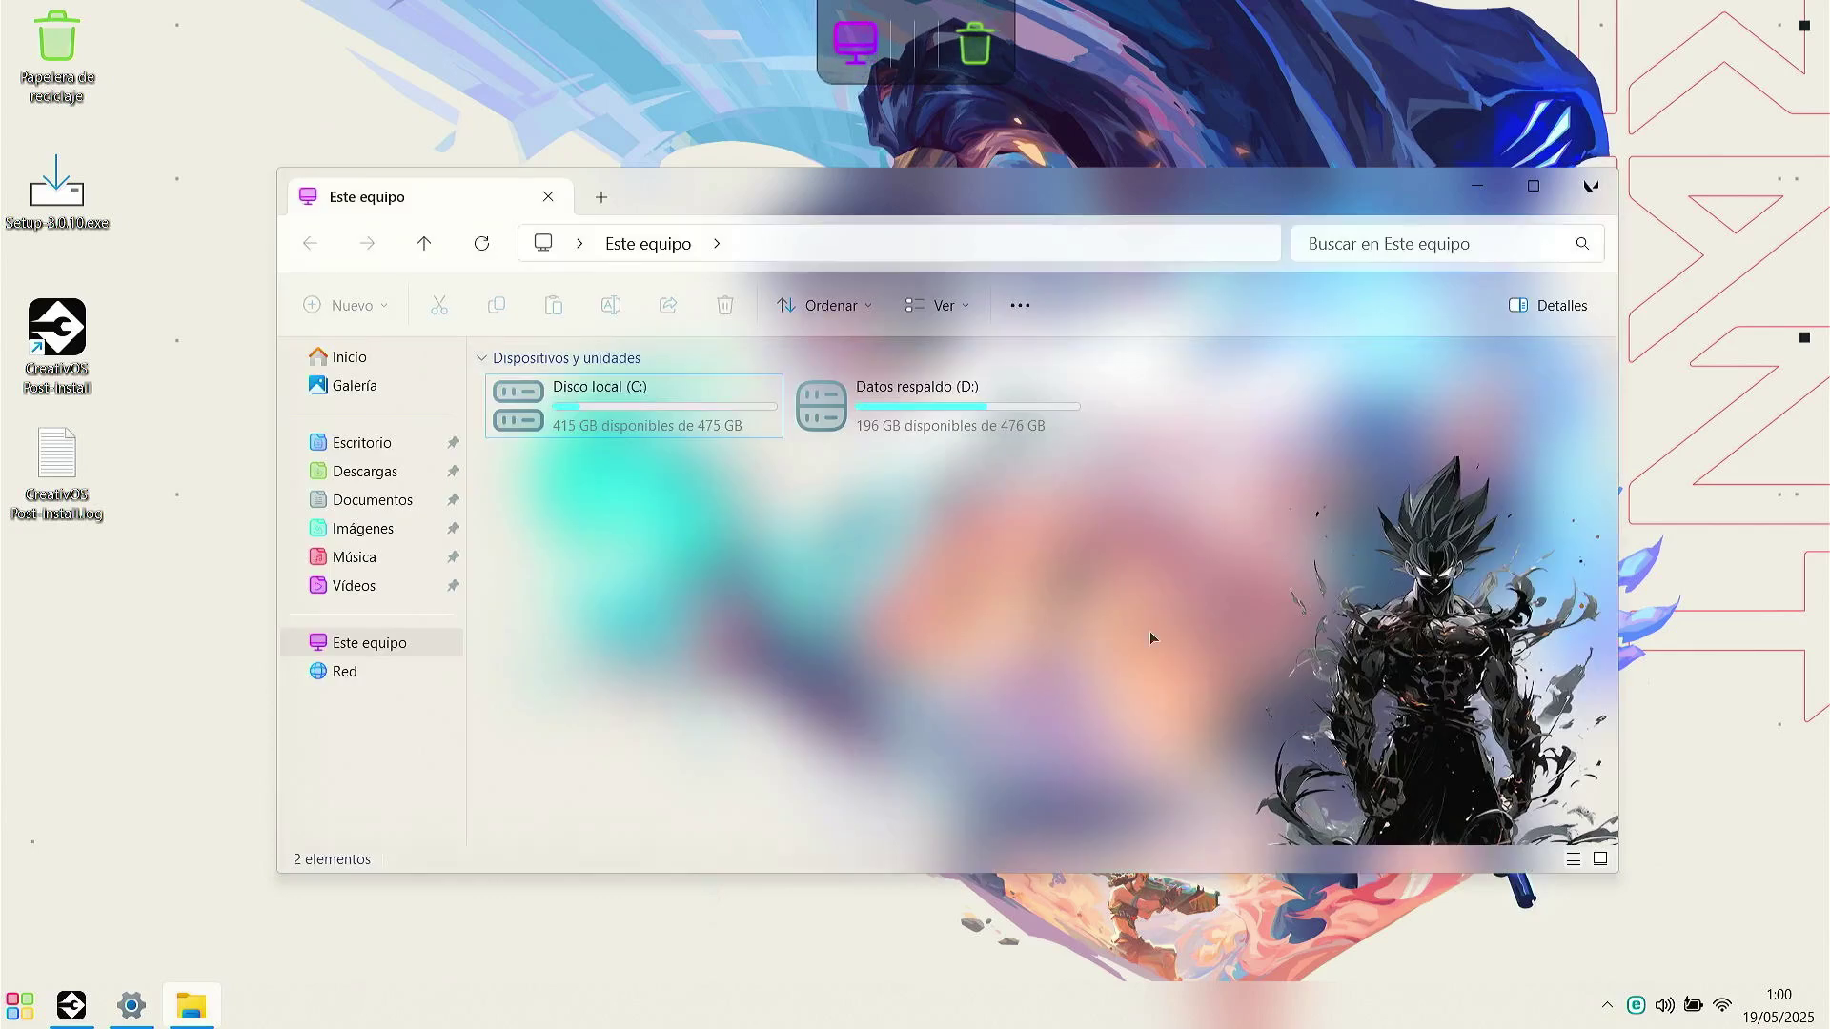
Step: Turn on Disable Superfetch and Disable SmartScreen, and choose the Progamer profile with Install Pro Gamer Tool and the Ultimate Performance power plan
click(84, 1022)
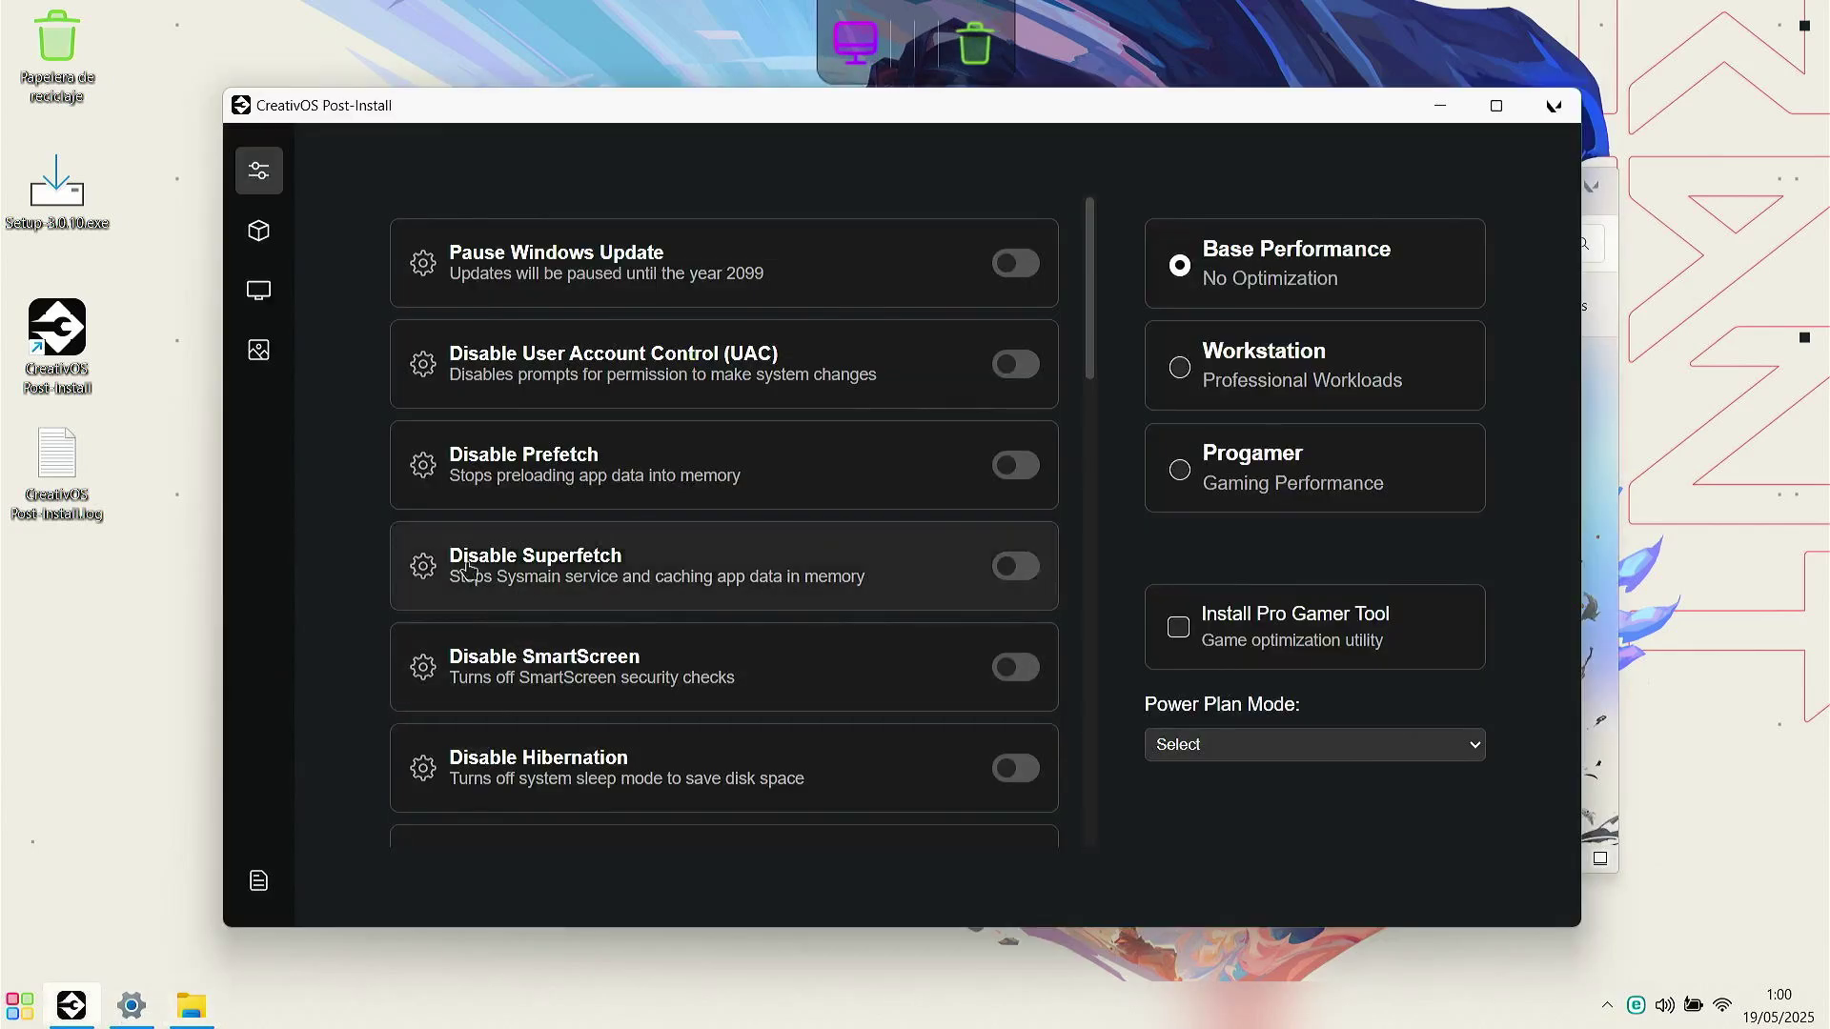
scroll(862, 445, down, 2)
click(857, 339)
click(862, 431)
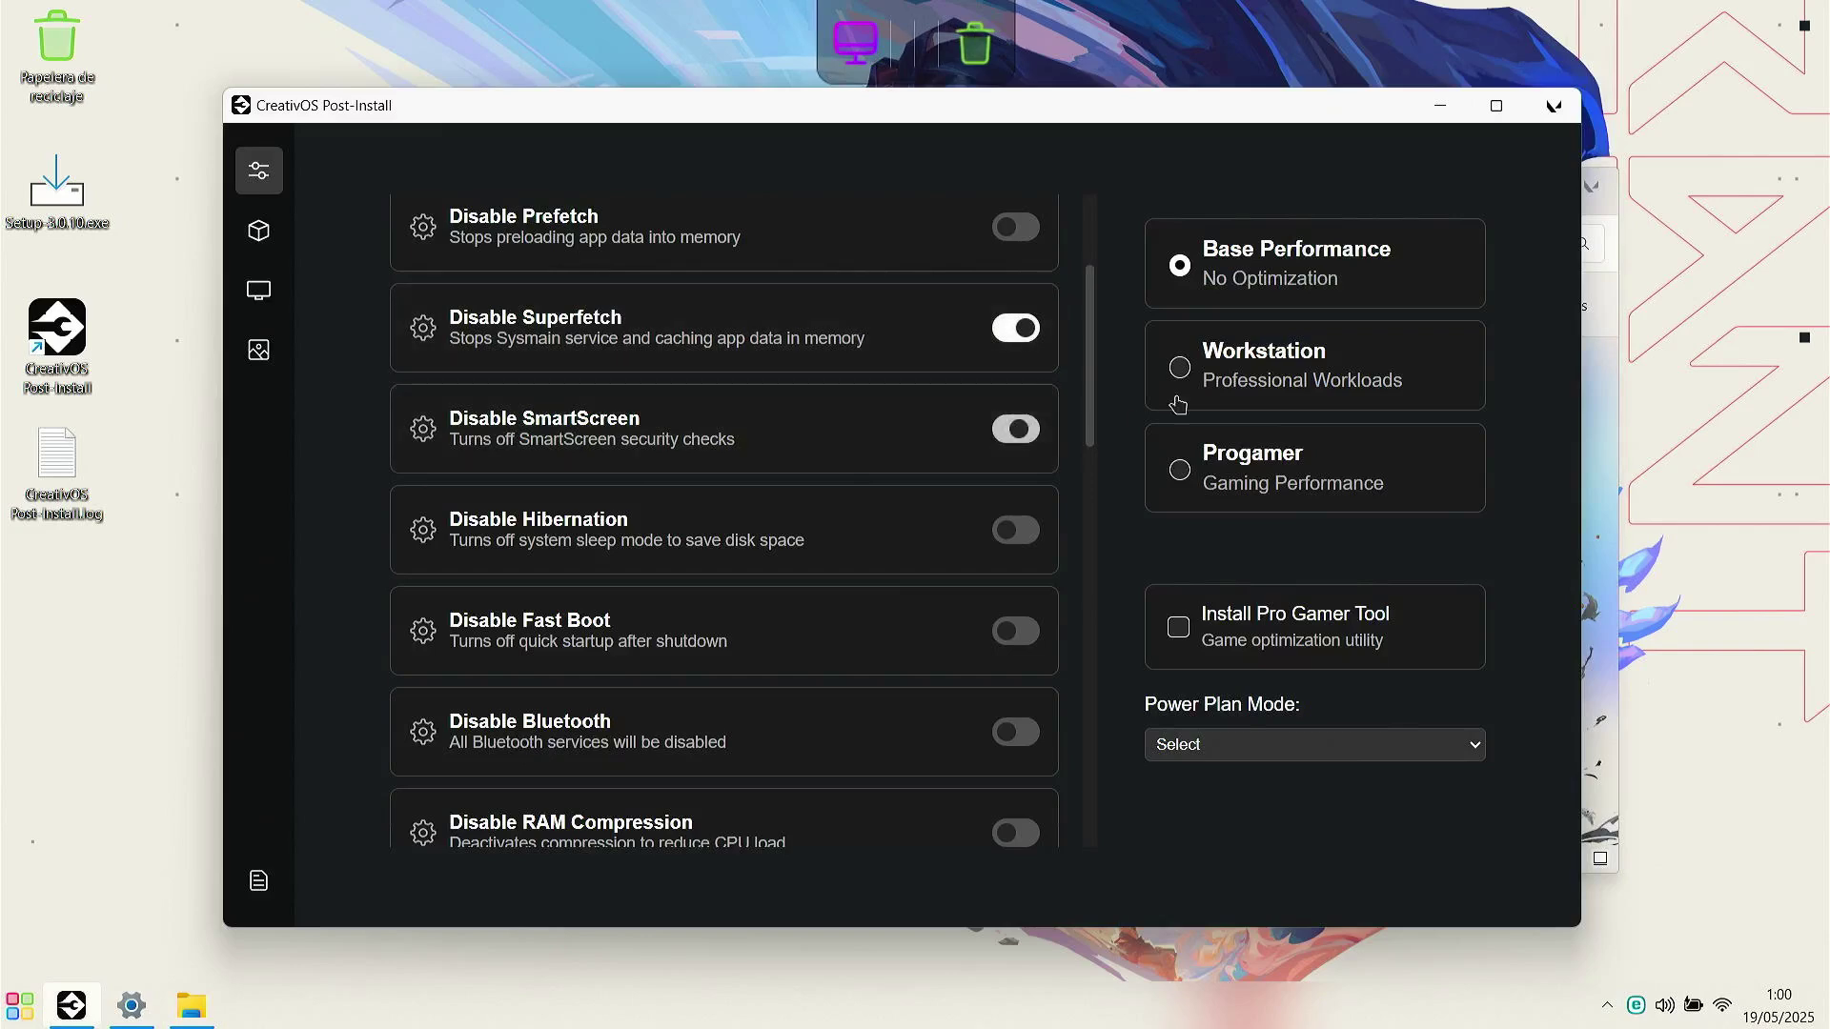
click(1251, 754)
click(1224, 896)
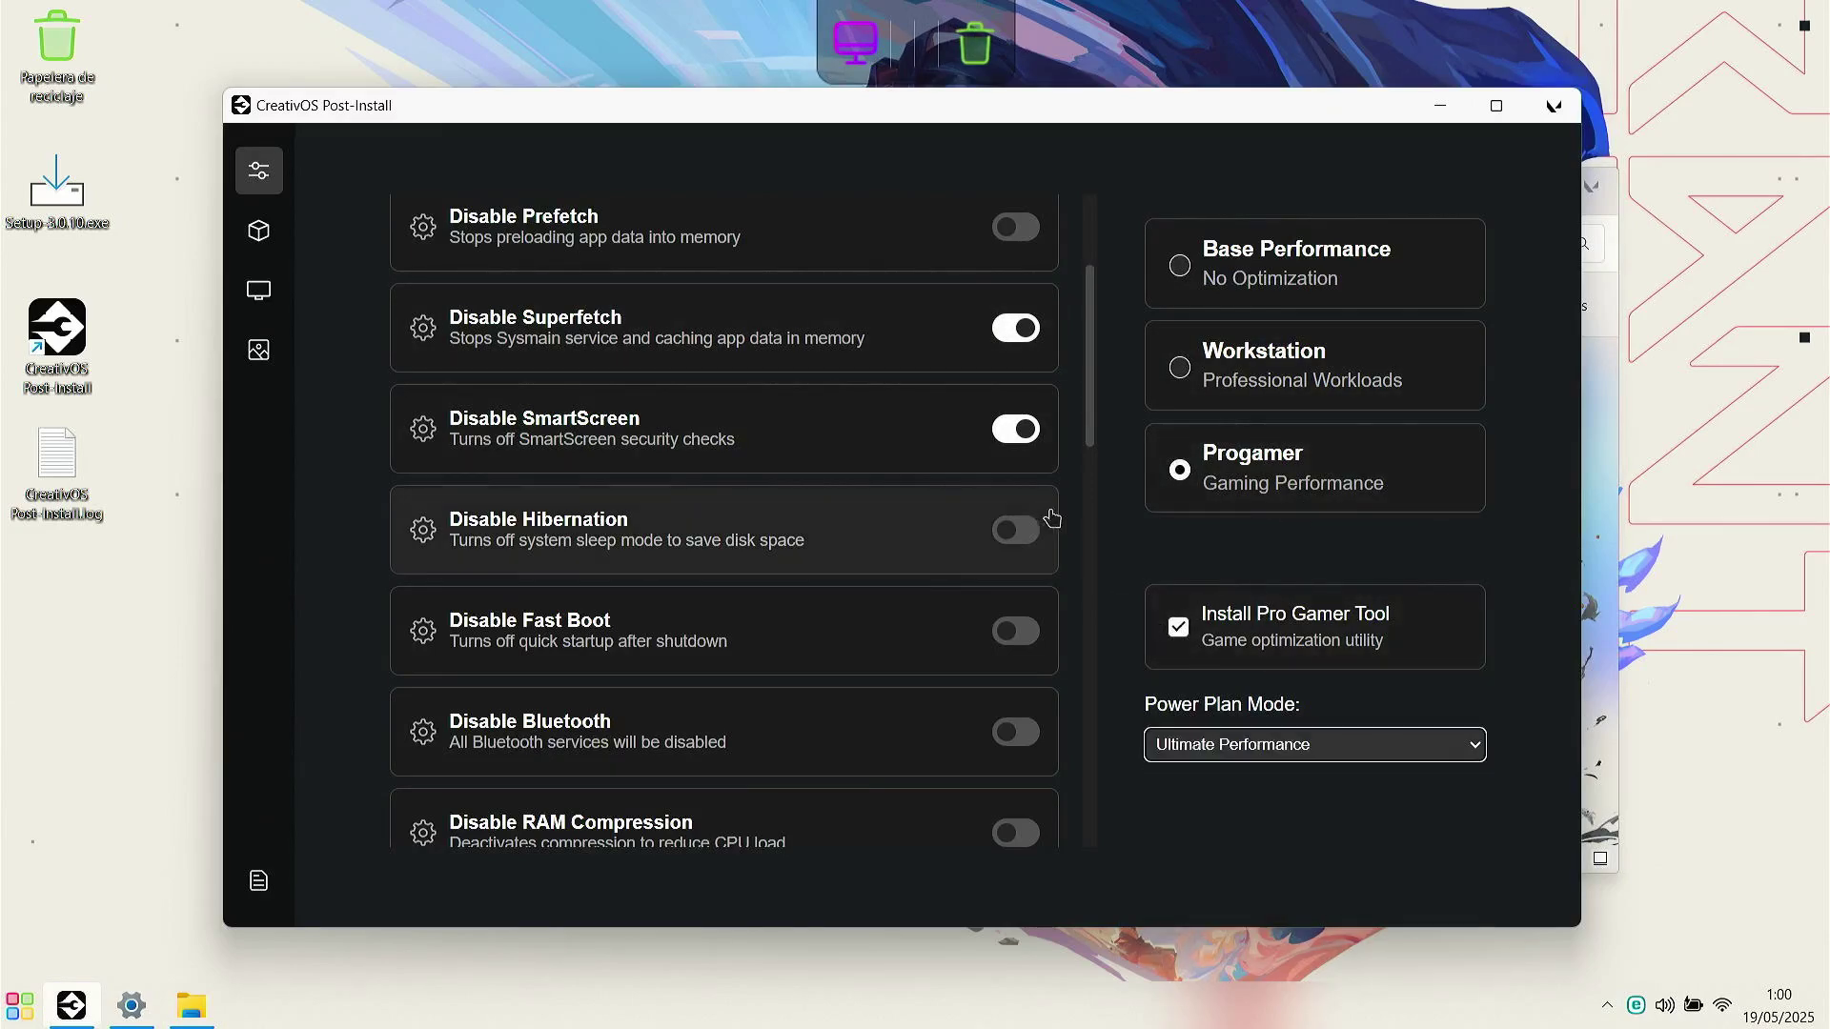
Step: Mark Opera GX, Internet Download Manager and Acrobat Pro DC for installation
click(258, 286)
click(258, 230)
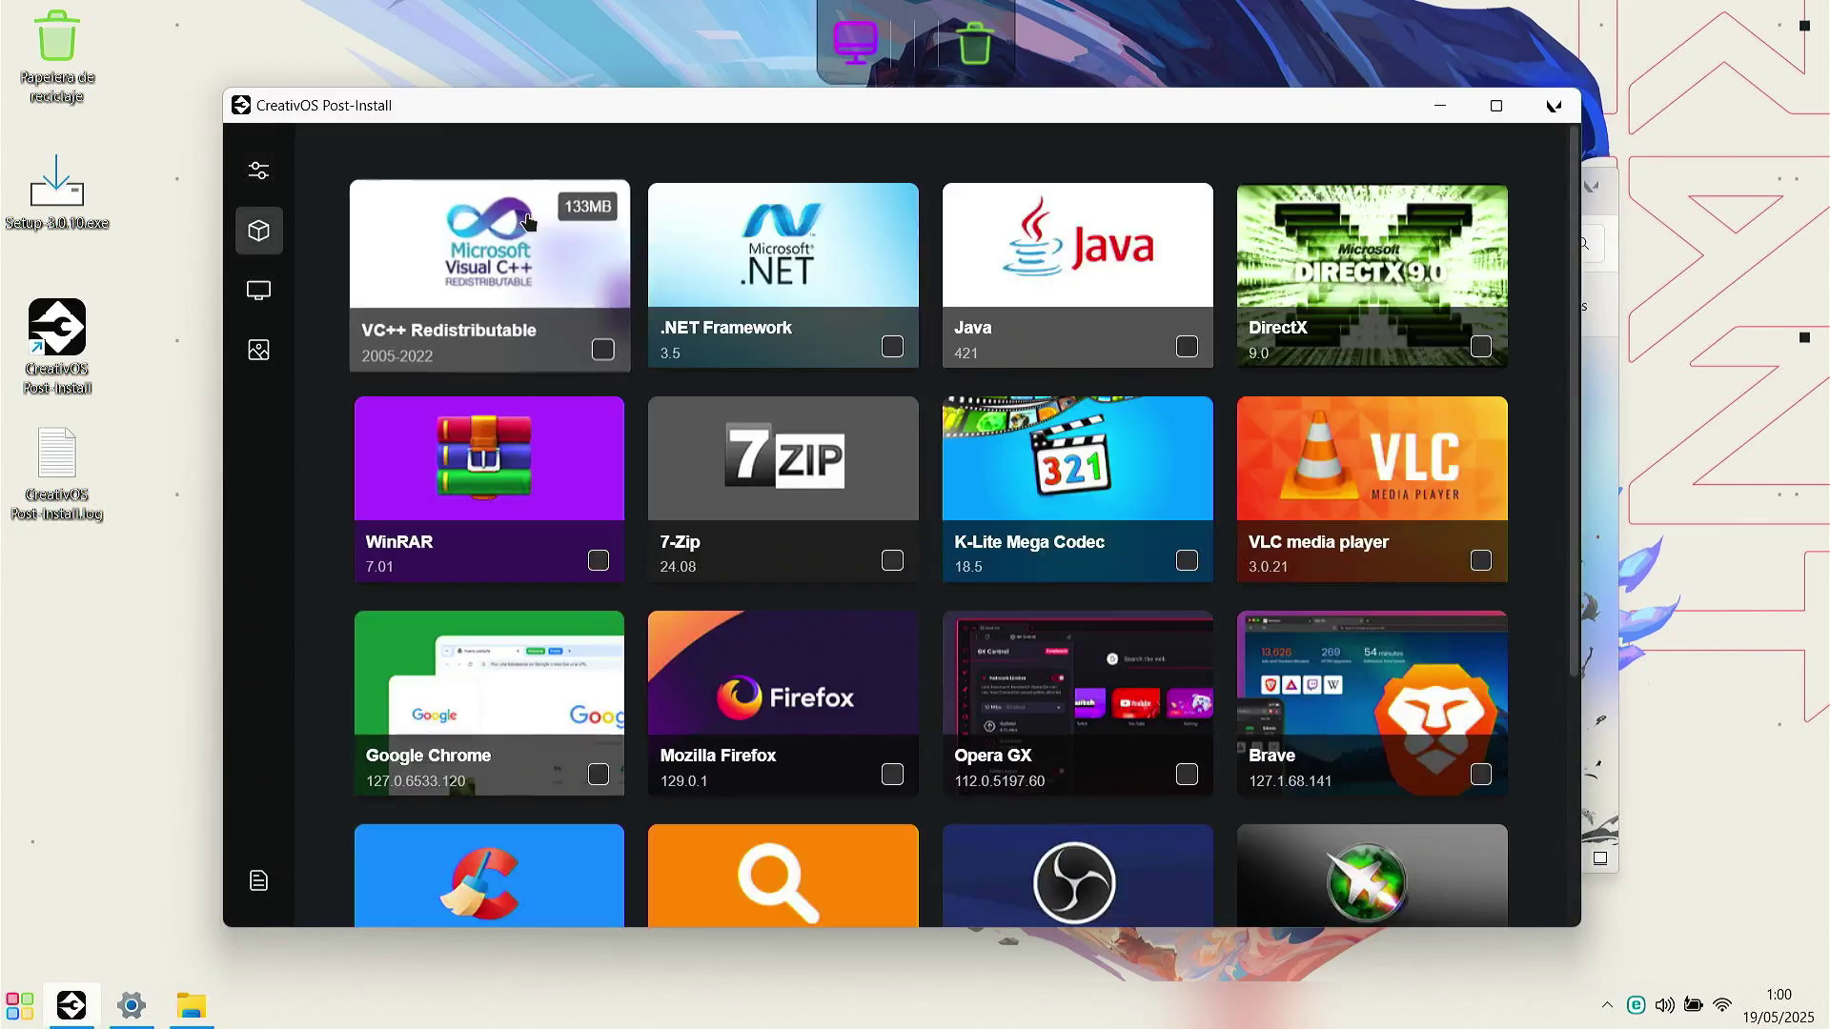
click(1187, 774)
scroll(1187, 774, down, 5)
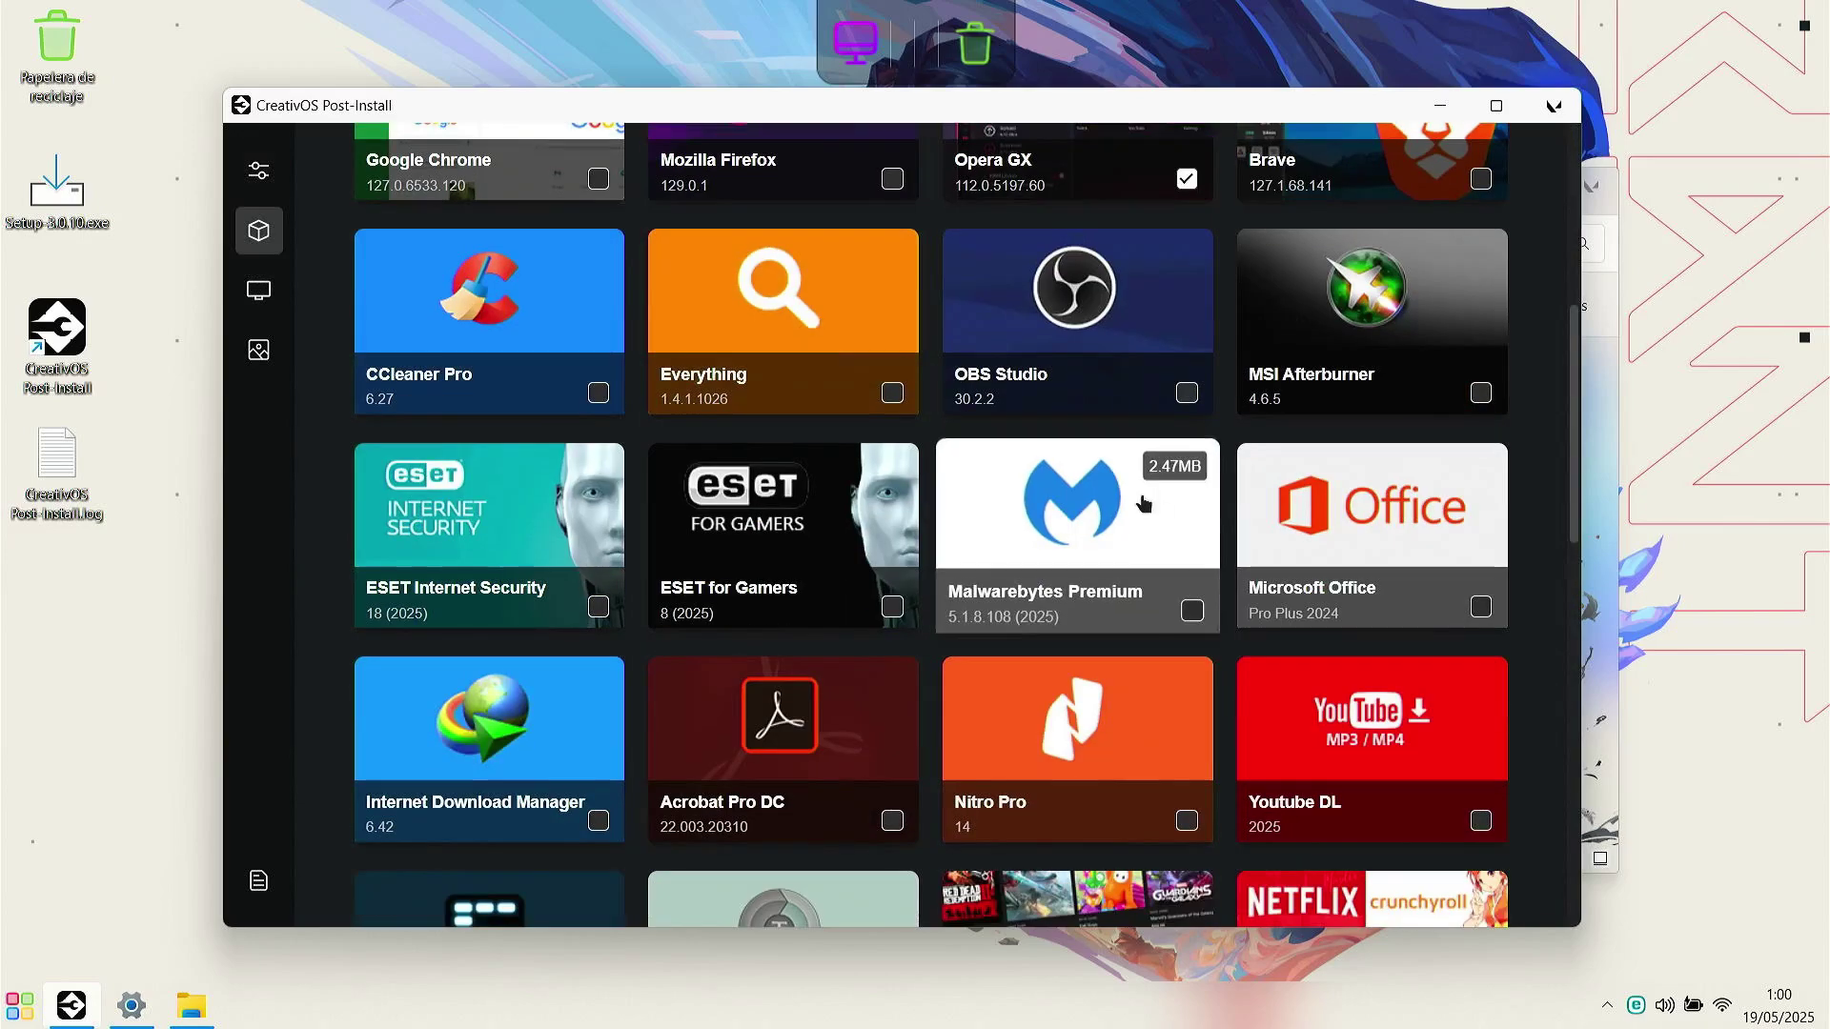
click(599, 820)
scroll(599, 821, down, 8)
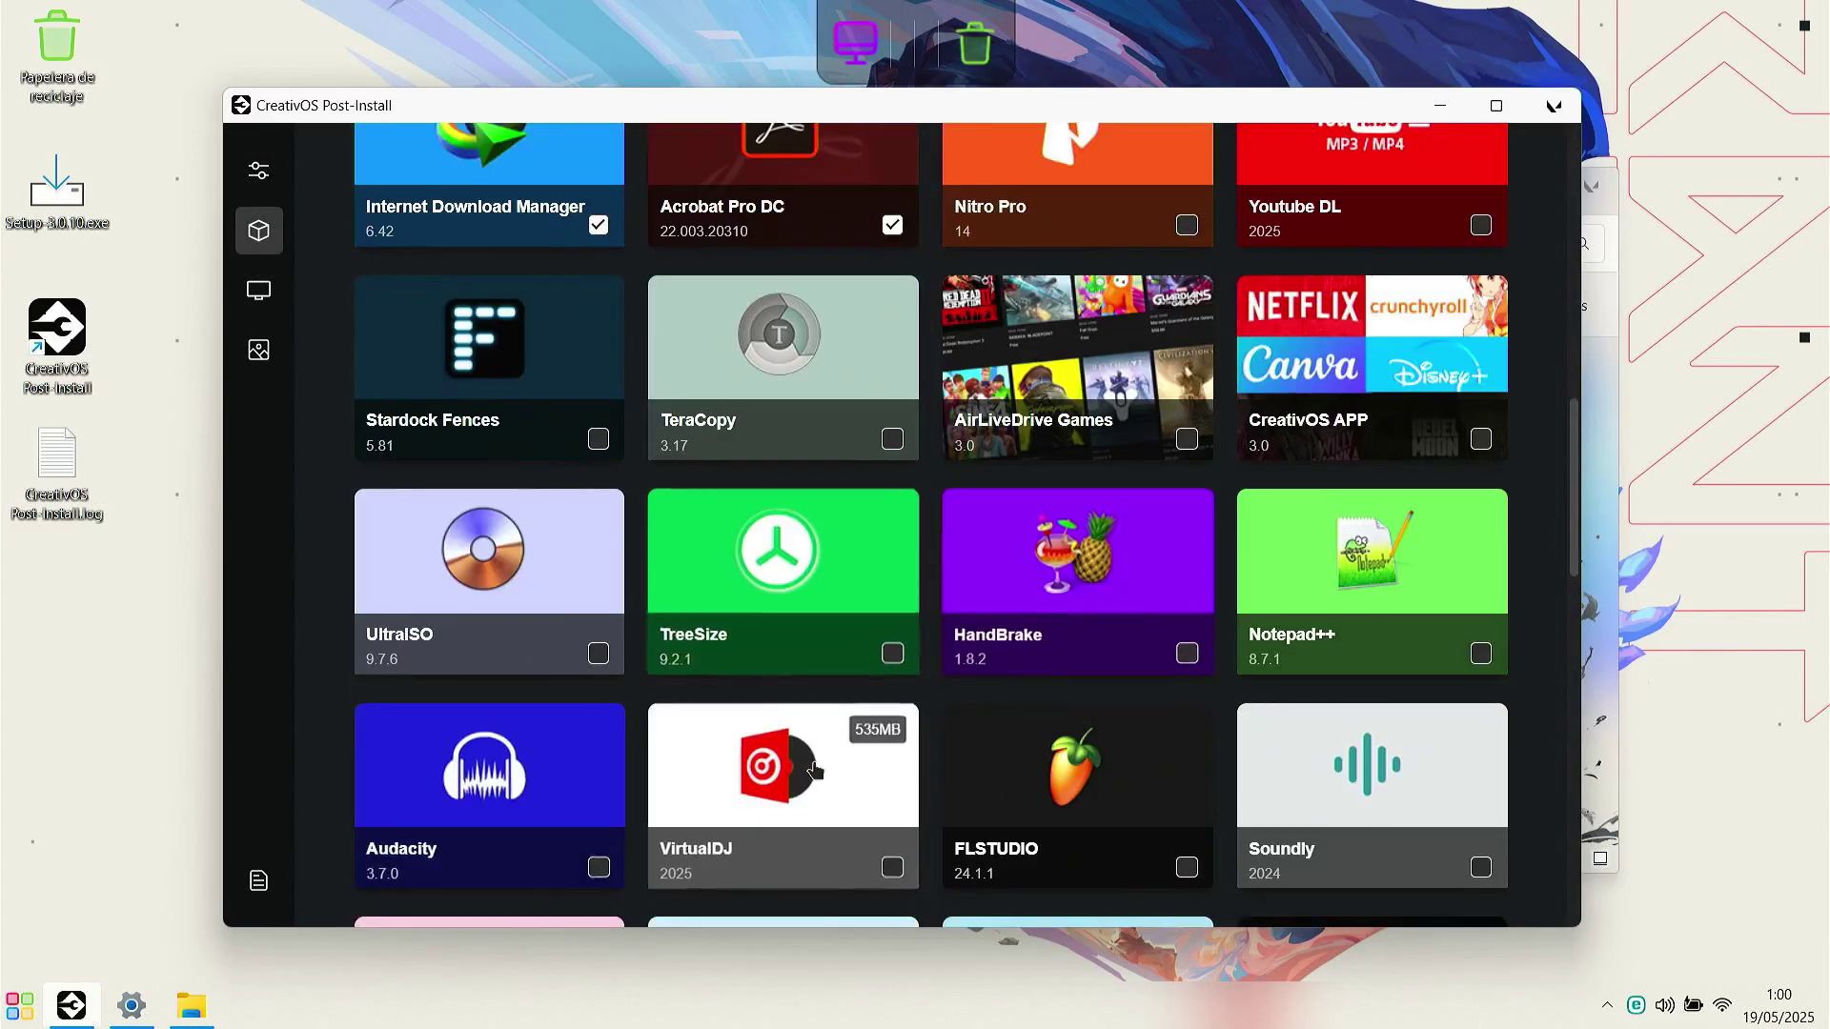